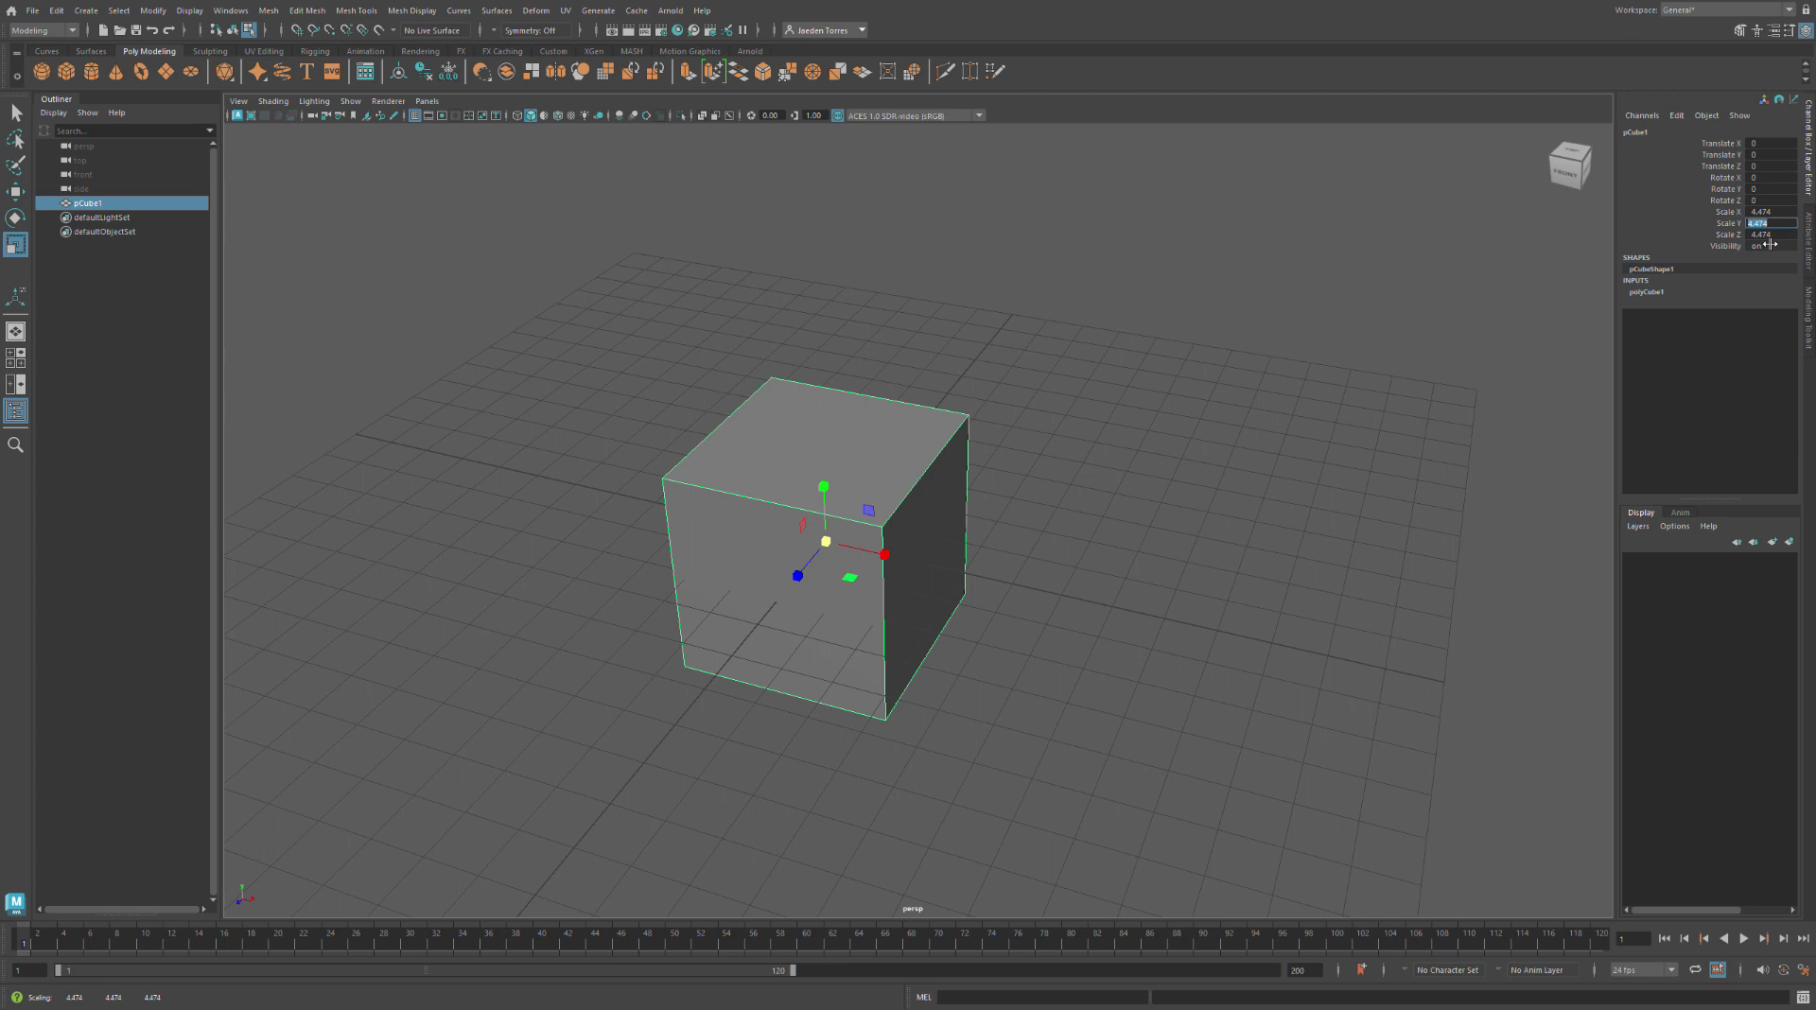
Set the cube's Scale Y and Scale Z to 3.5
type(".5")
key("Return")
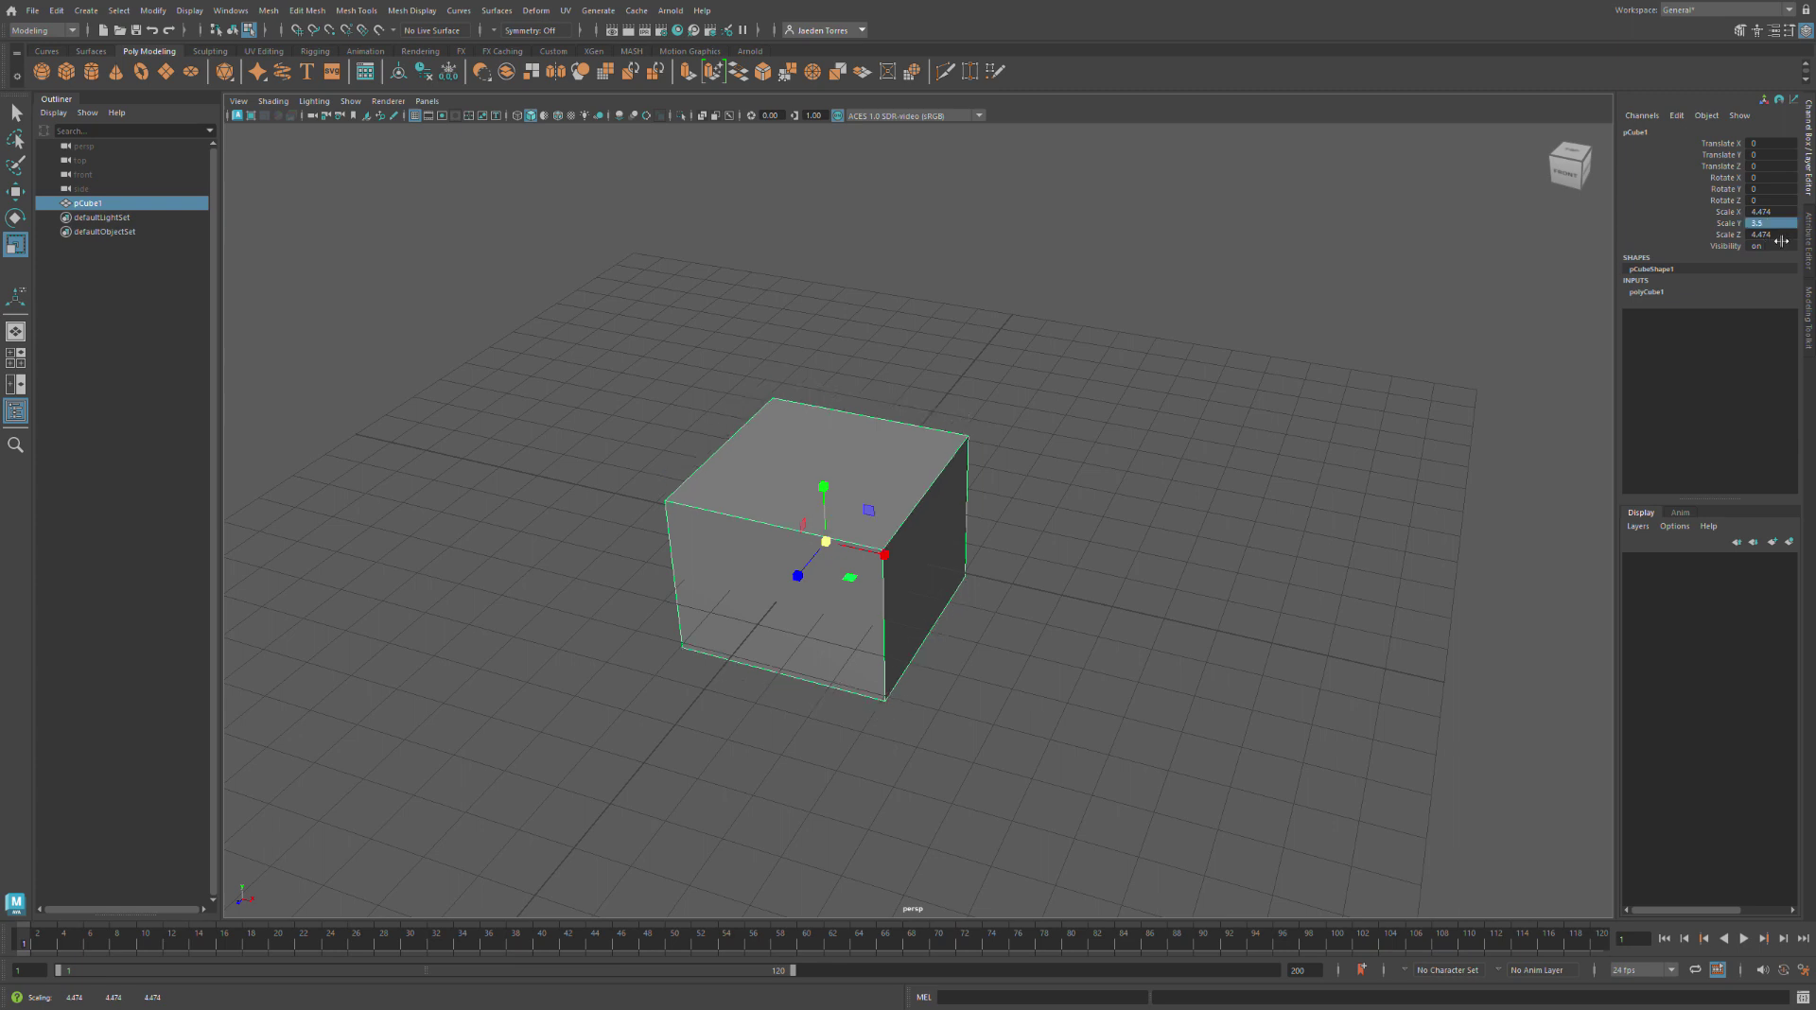
key("Tab")
type("3.5")
key("Return")
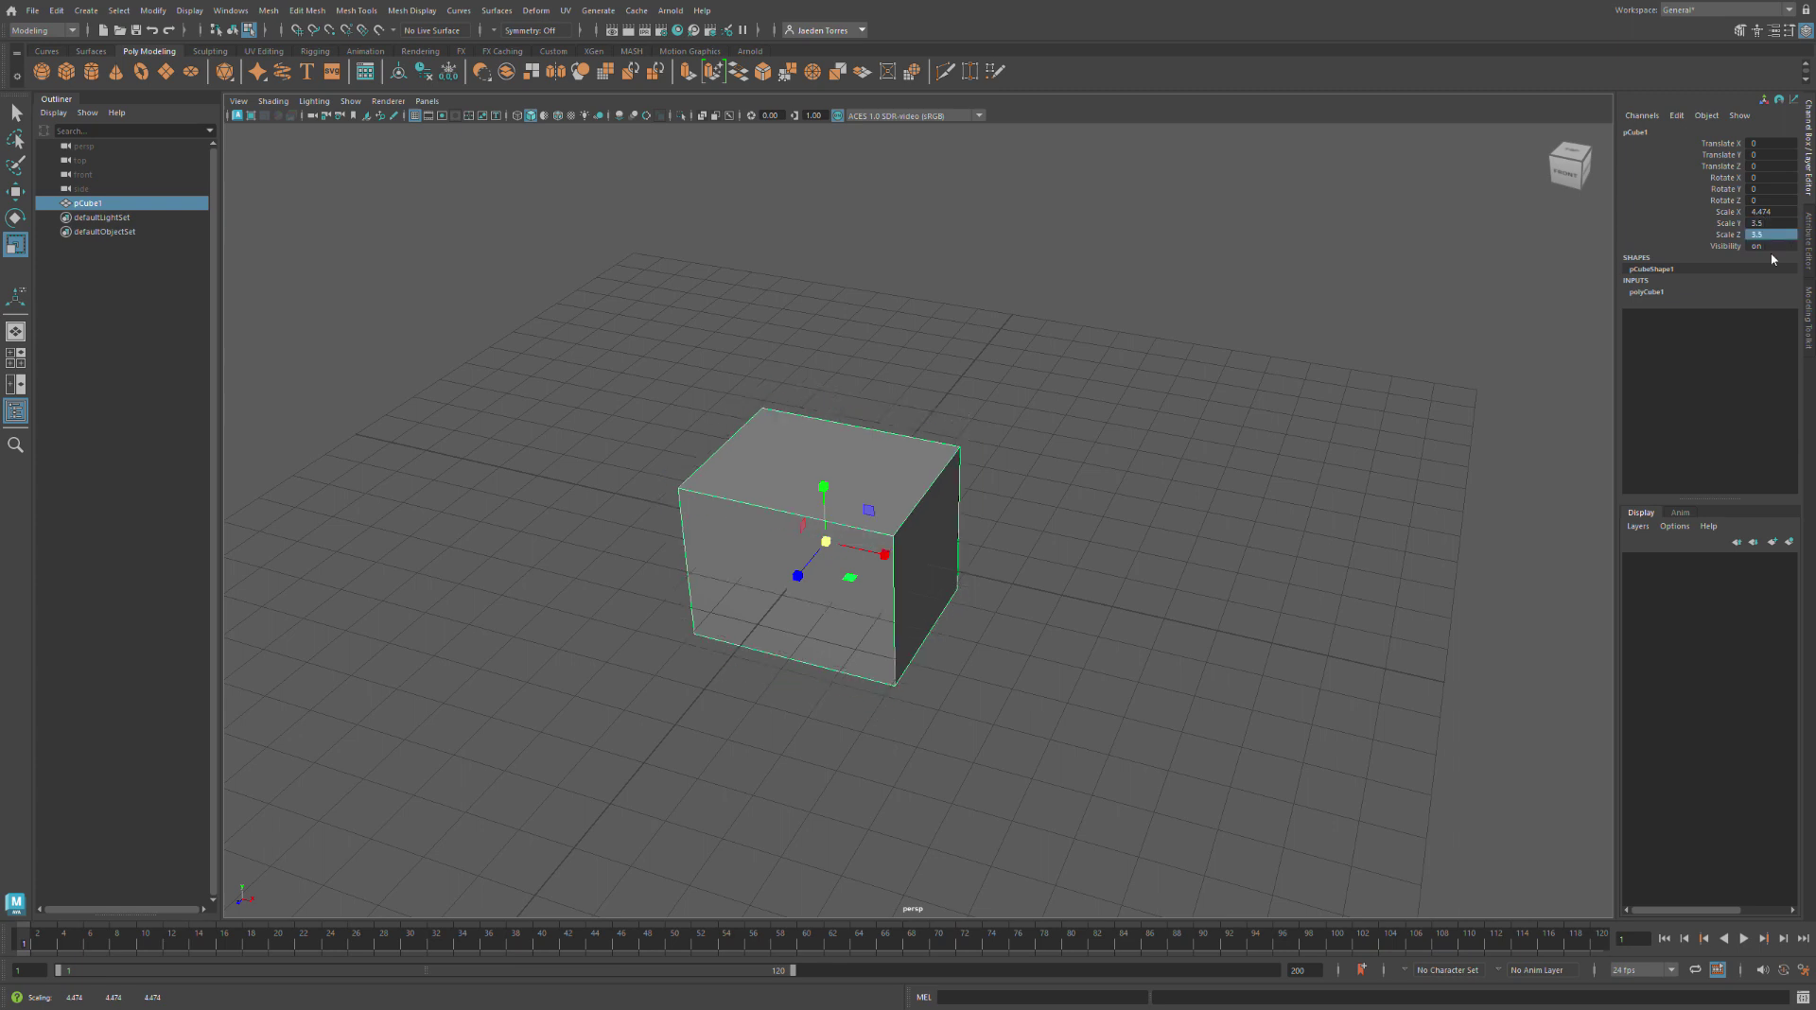
Stretch the cube along its X axis to a Scale X of about 11.6
left_click_drag(884, 552, 1001, 533)
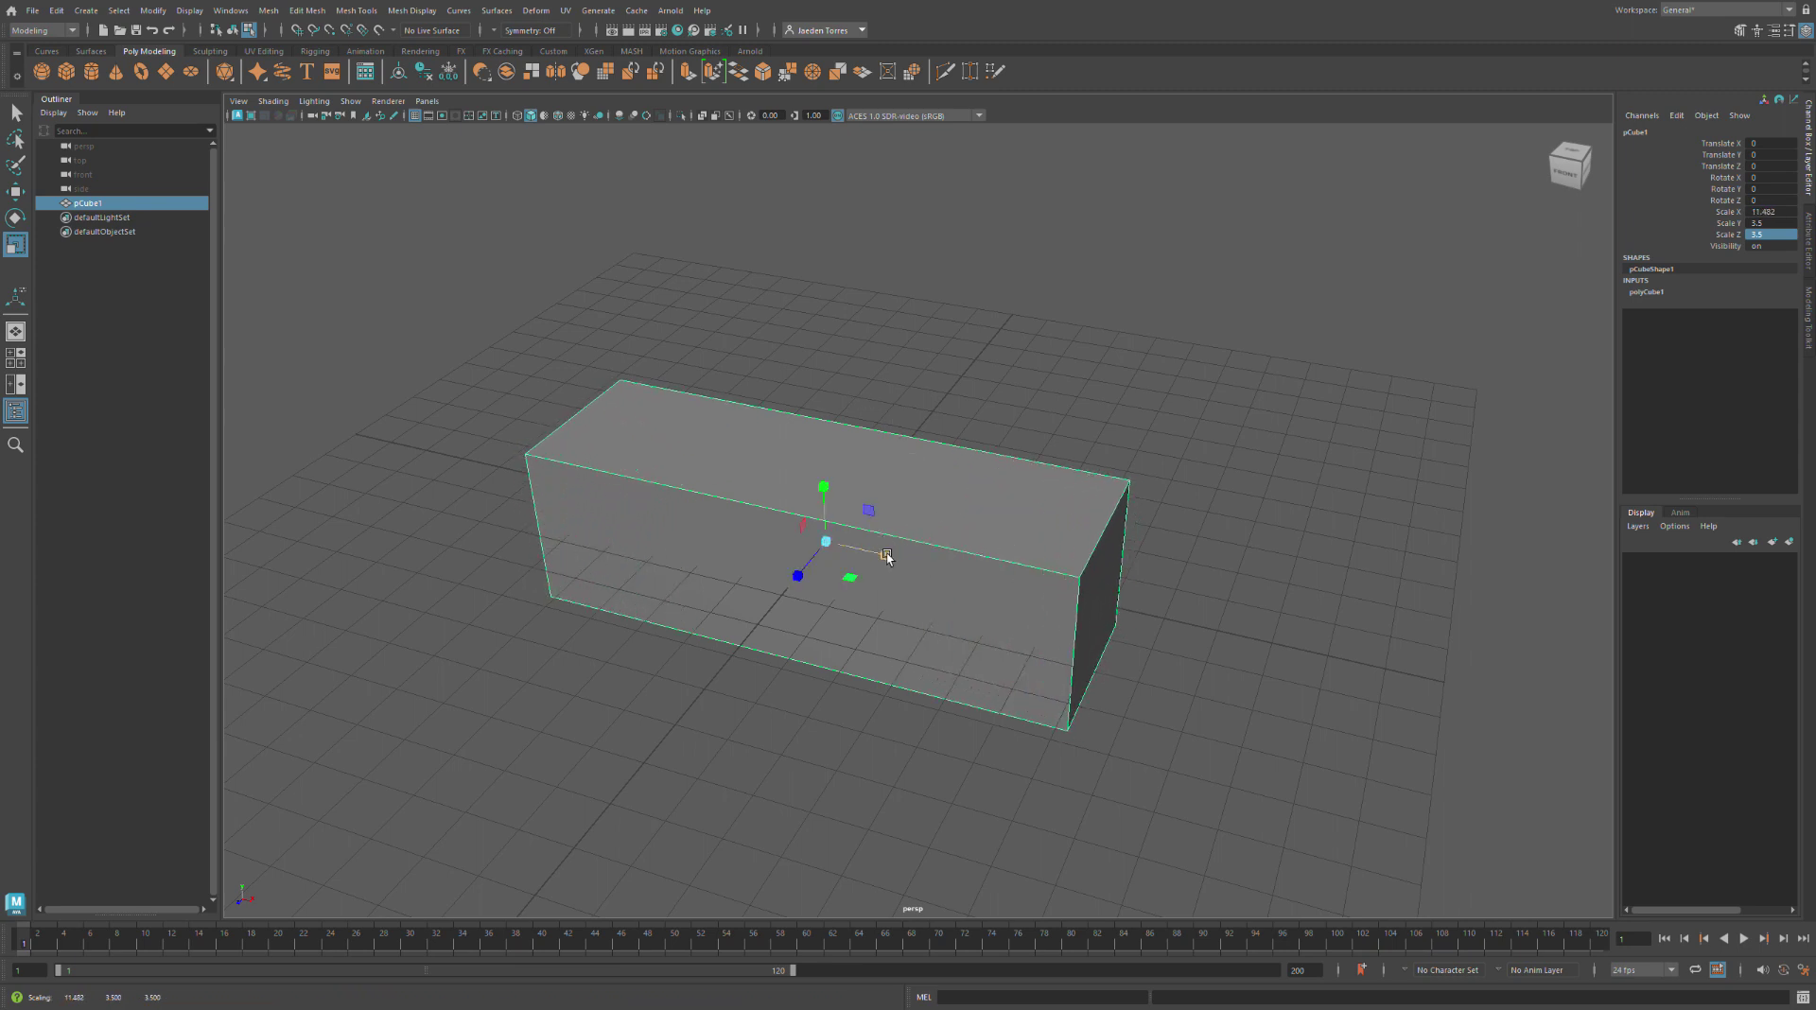
left_click_drag(886, 554, 878, 551)
scroll(829, 473, "up", 4)
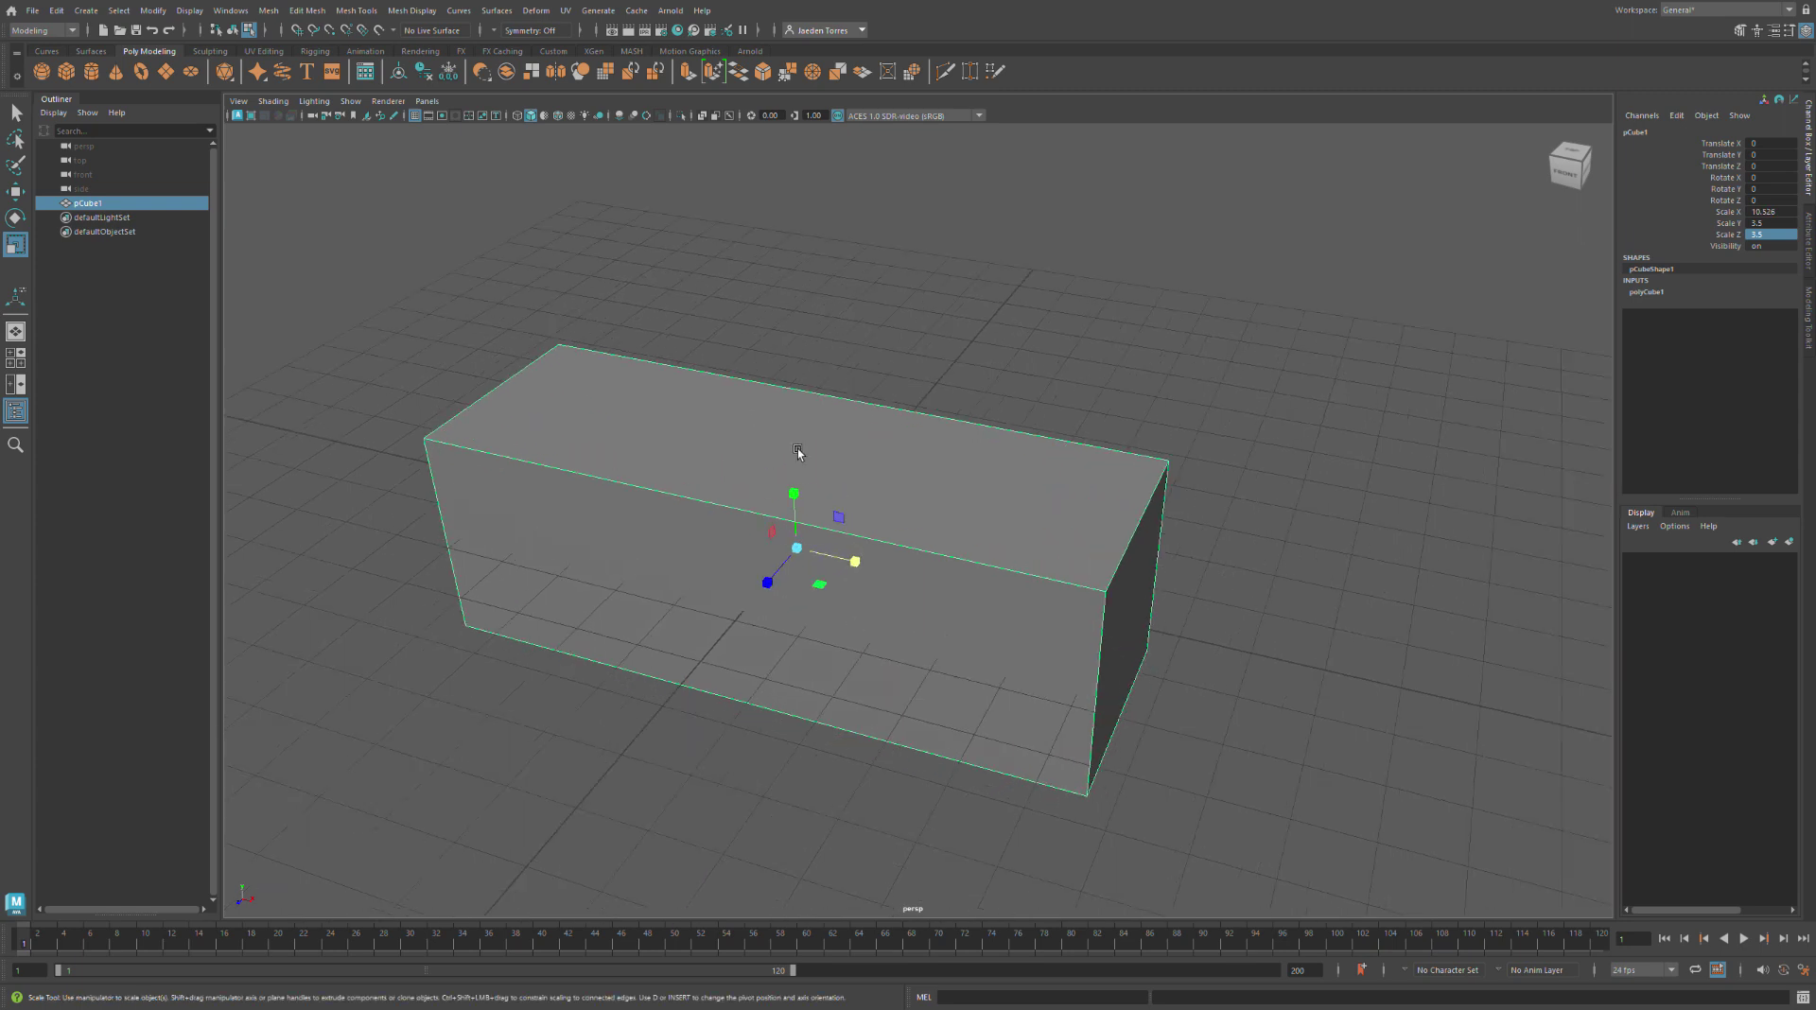
middle_click_drag(818, 496, 882, 585, "alt")
left_click_drag(904, 652, 907, 653)
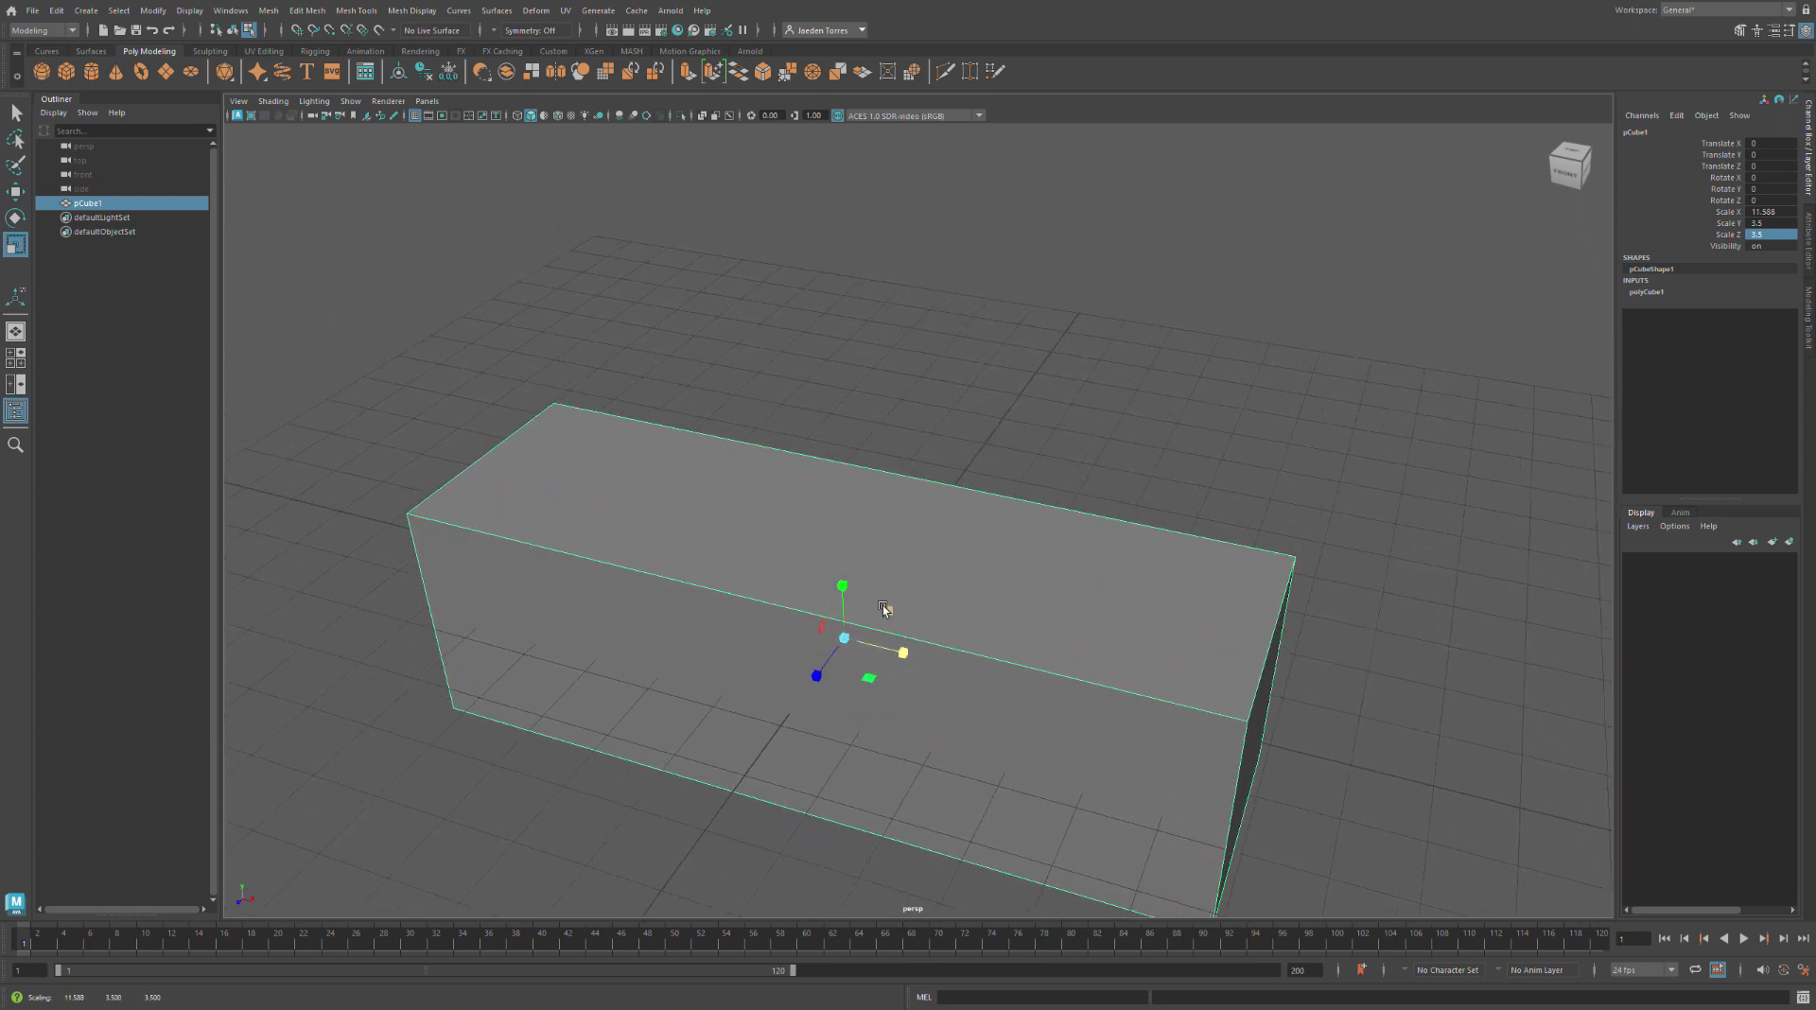
Set the cube's width, height and depth subdivisions to 2, then deselect it and switch to component editing
left_click(1682, 293)
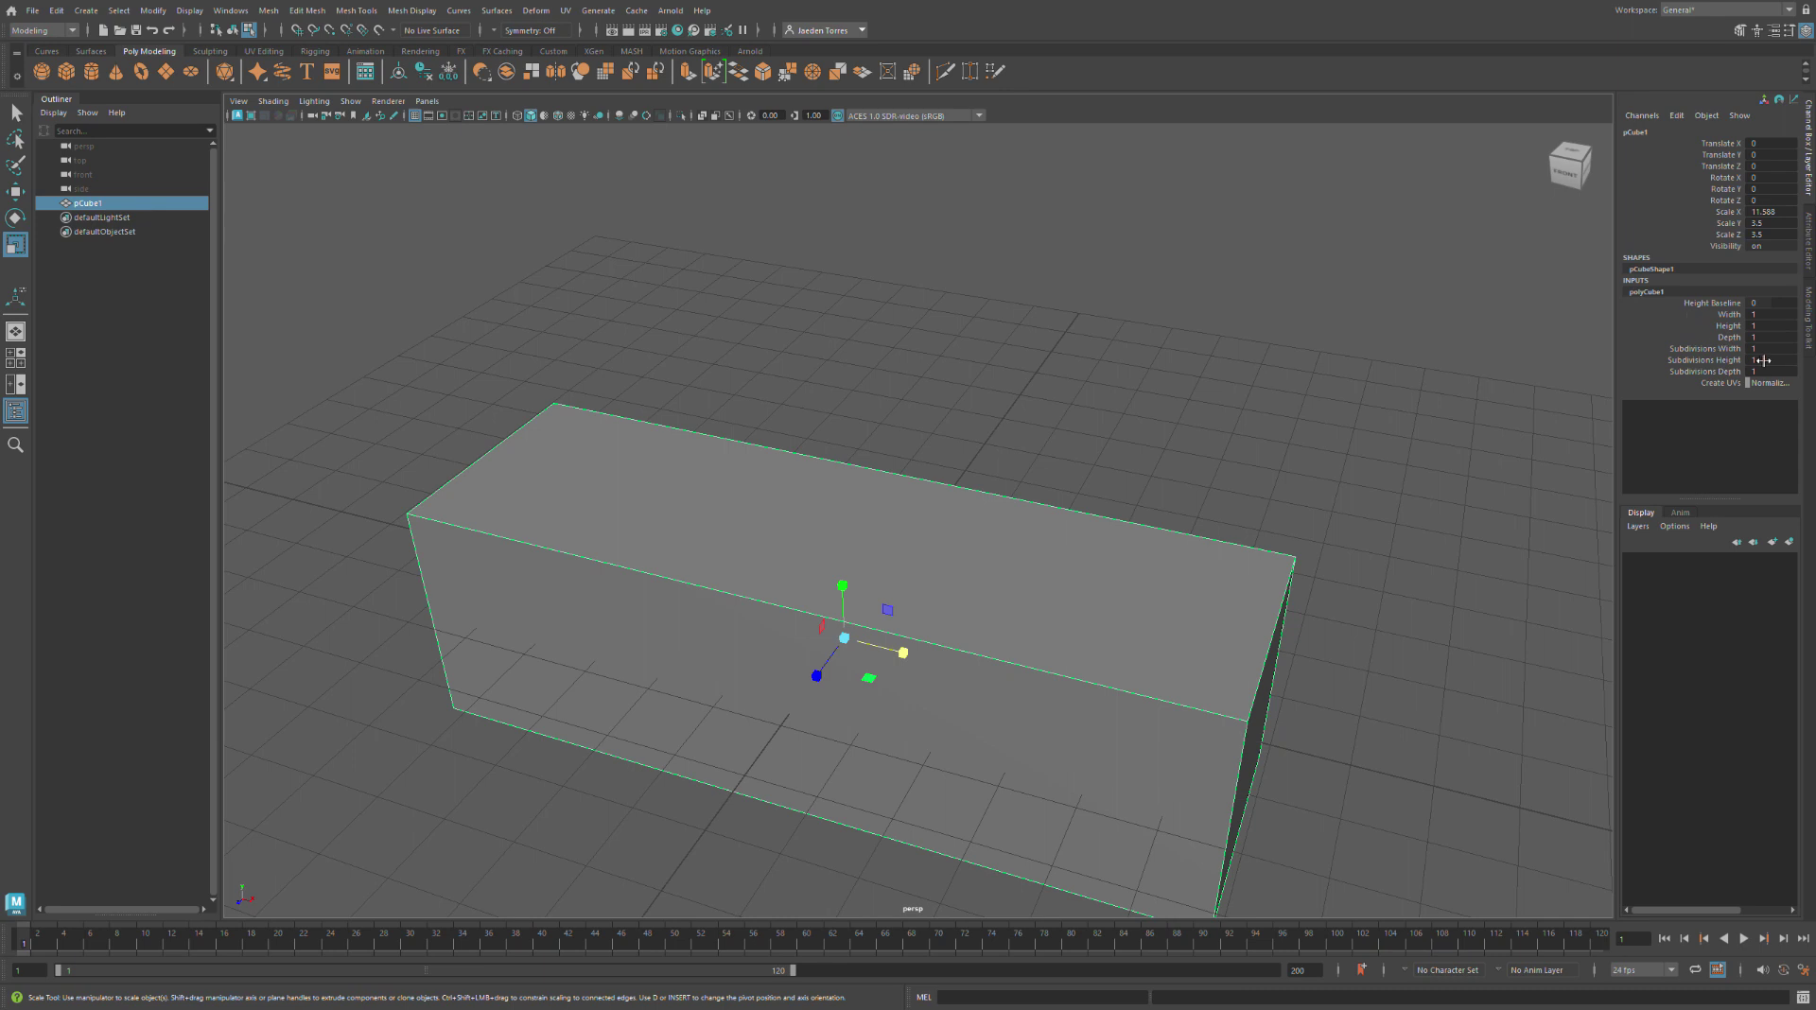
left_click_drag(1768, 350, 1772, 377)
type("2")
key("Return")
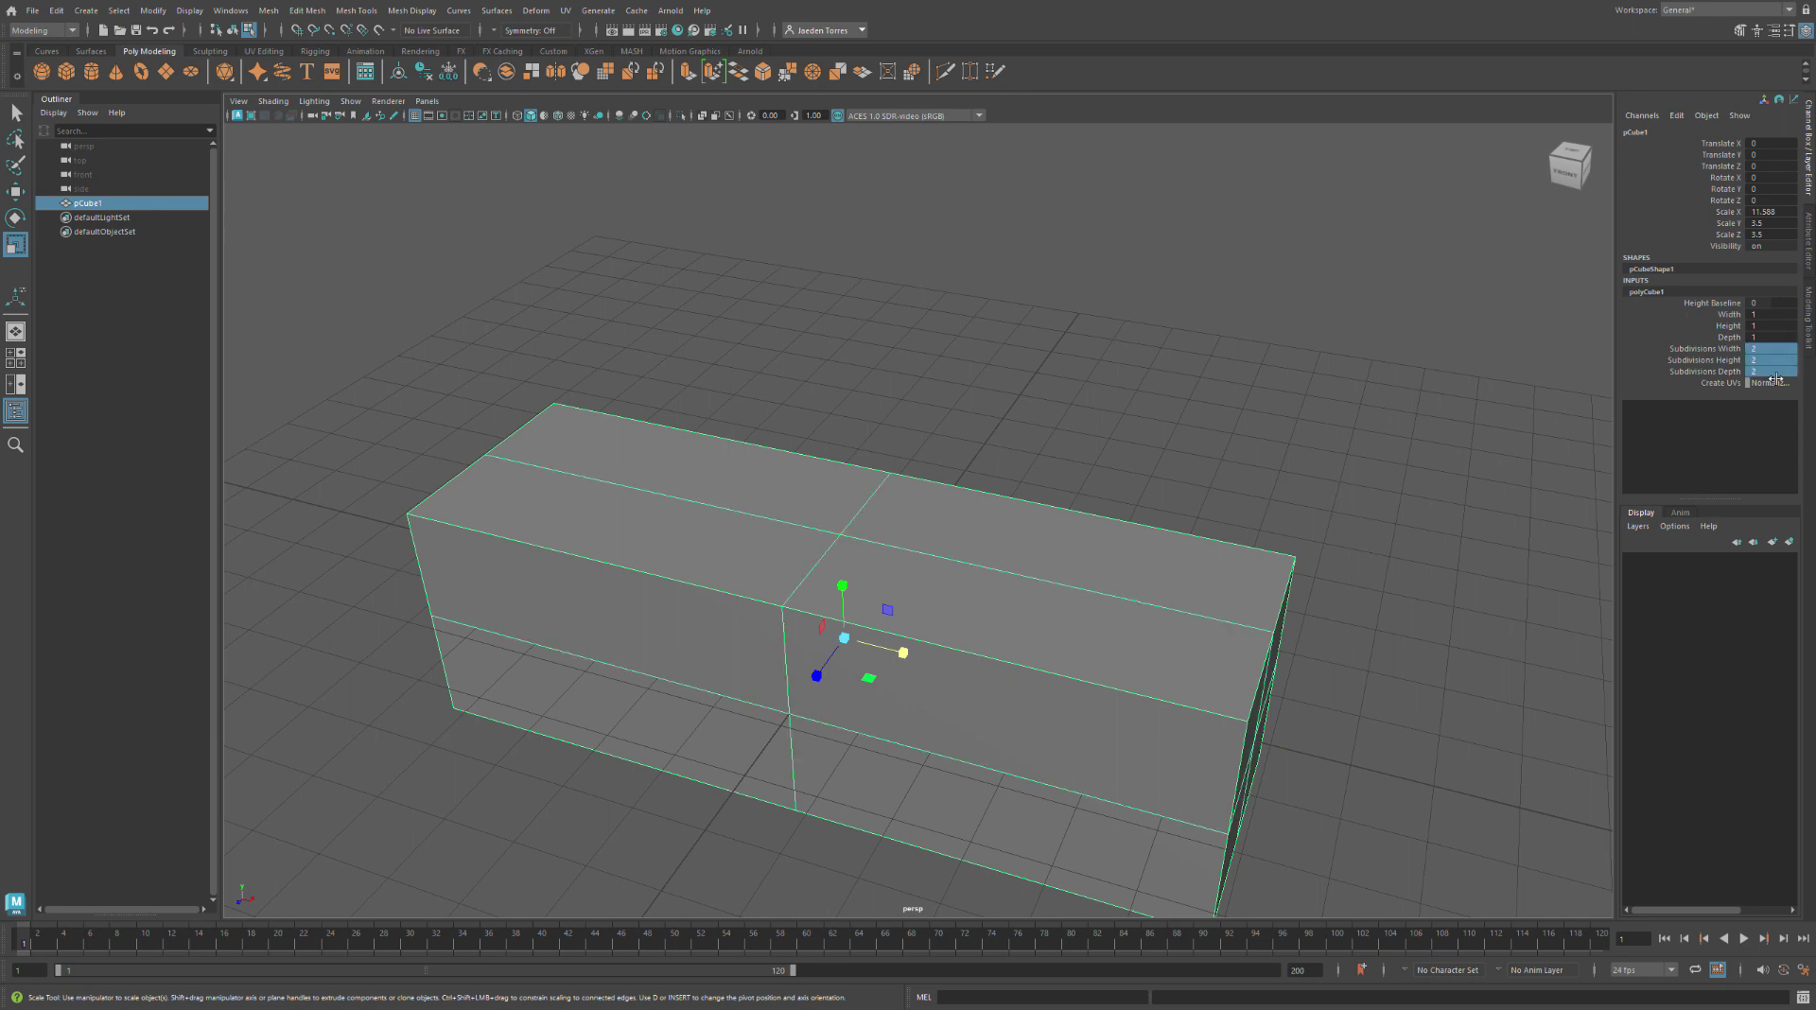
left_click(1145, 445)
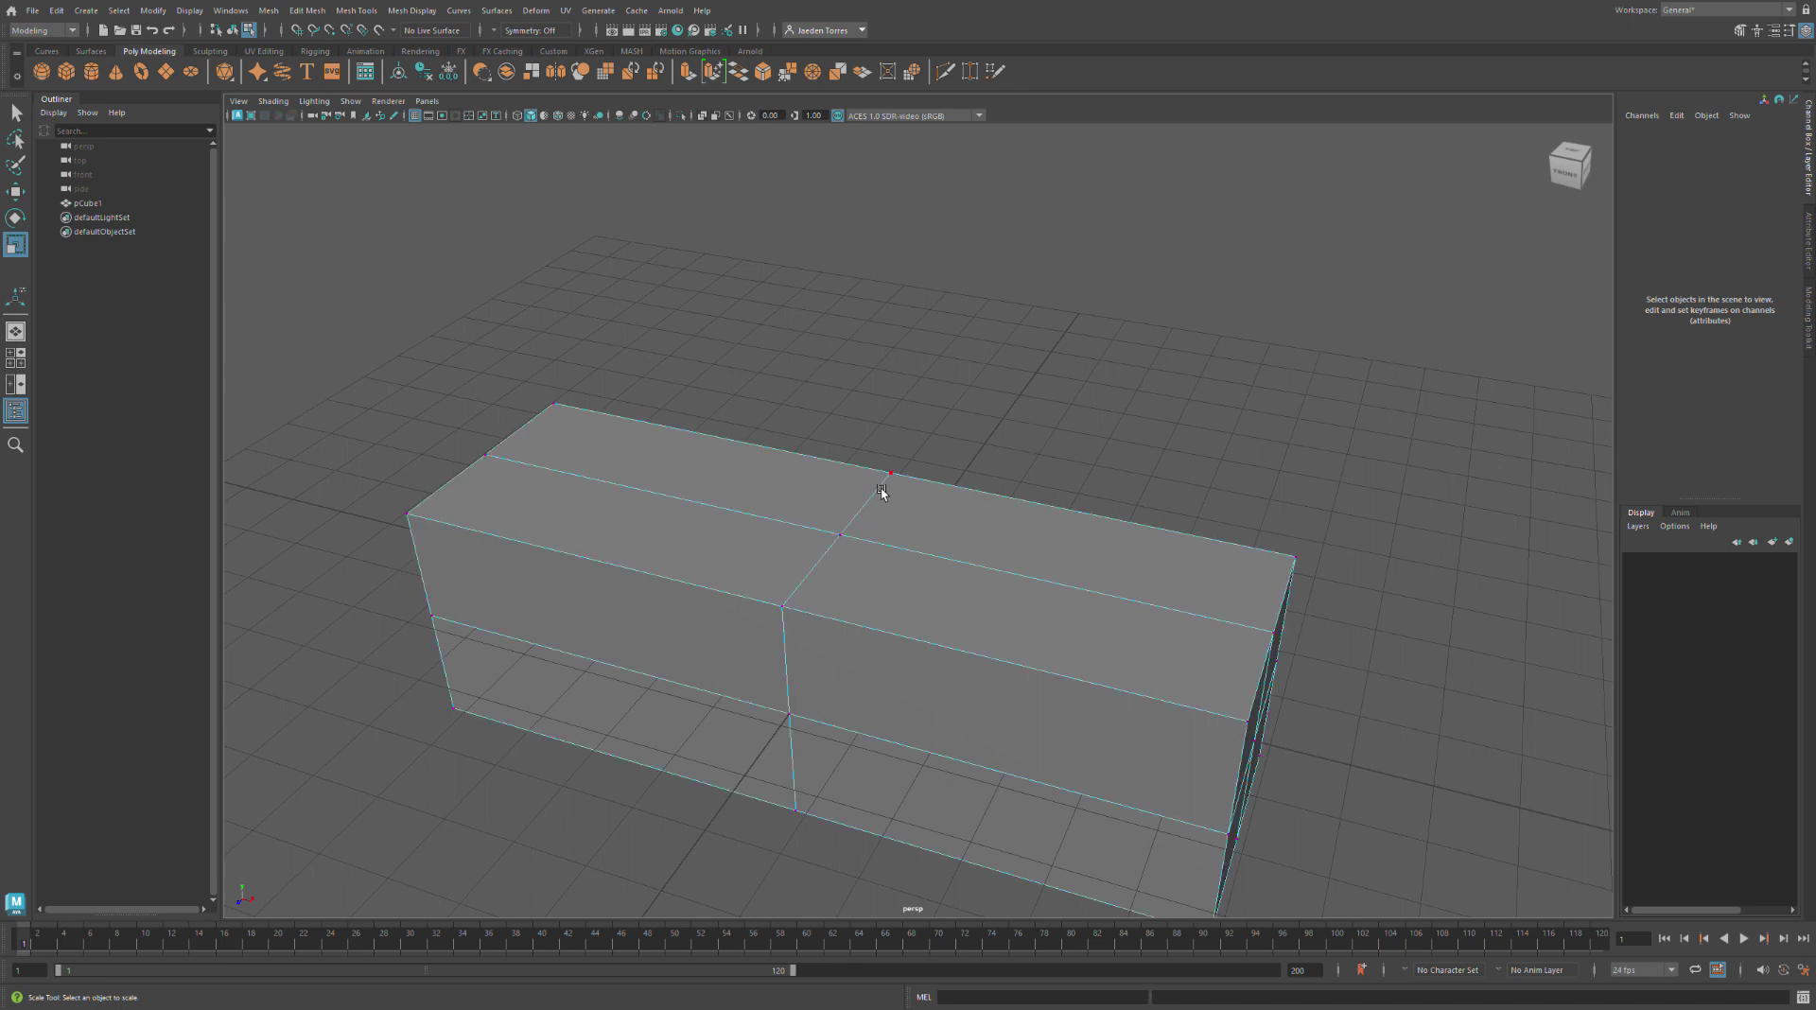
left_click(960, 526)
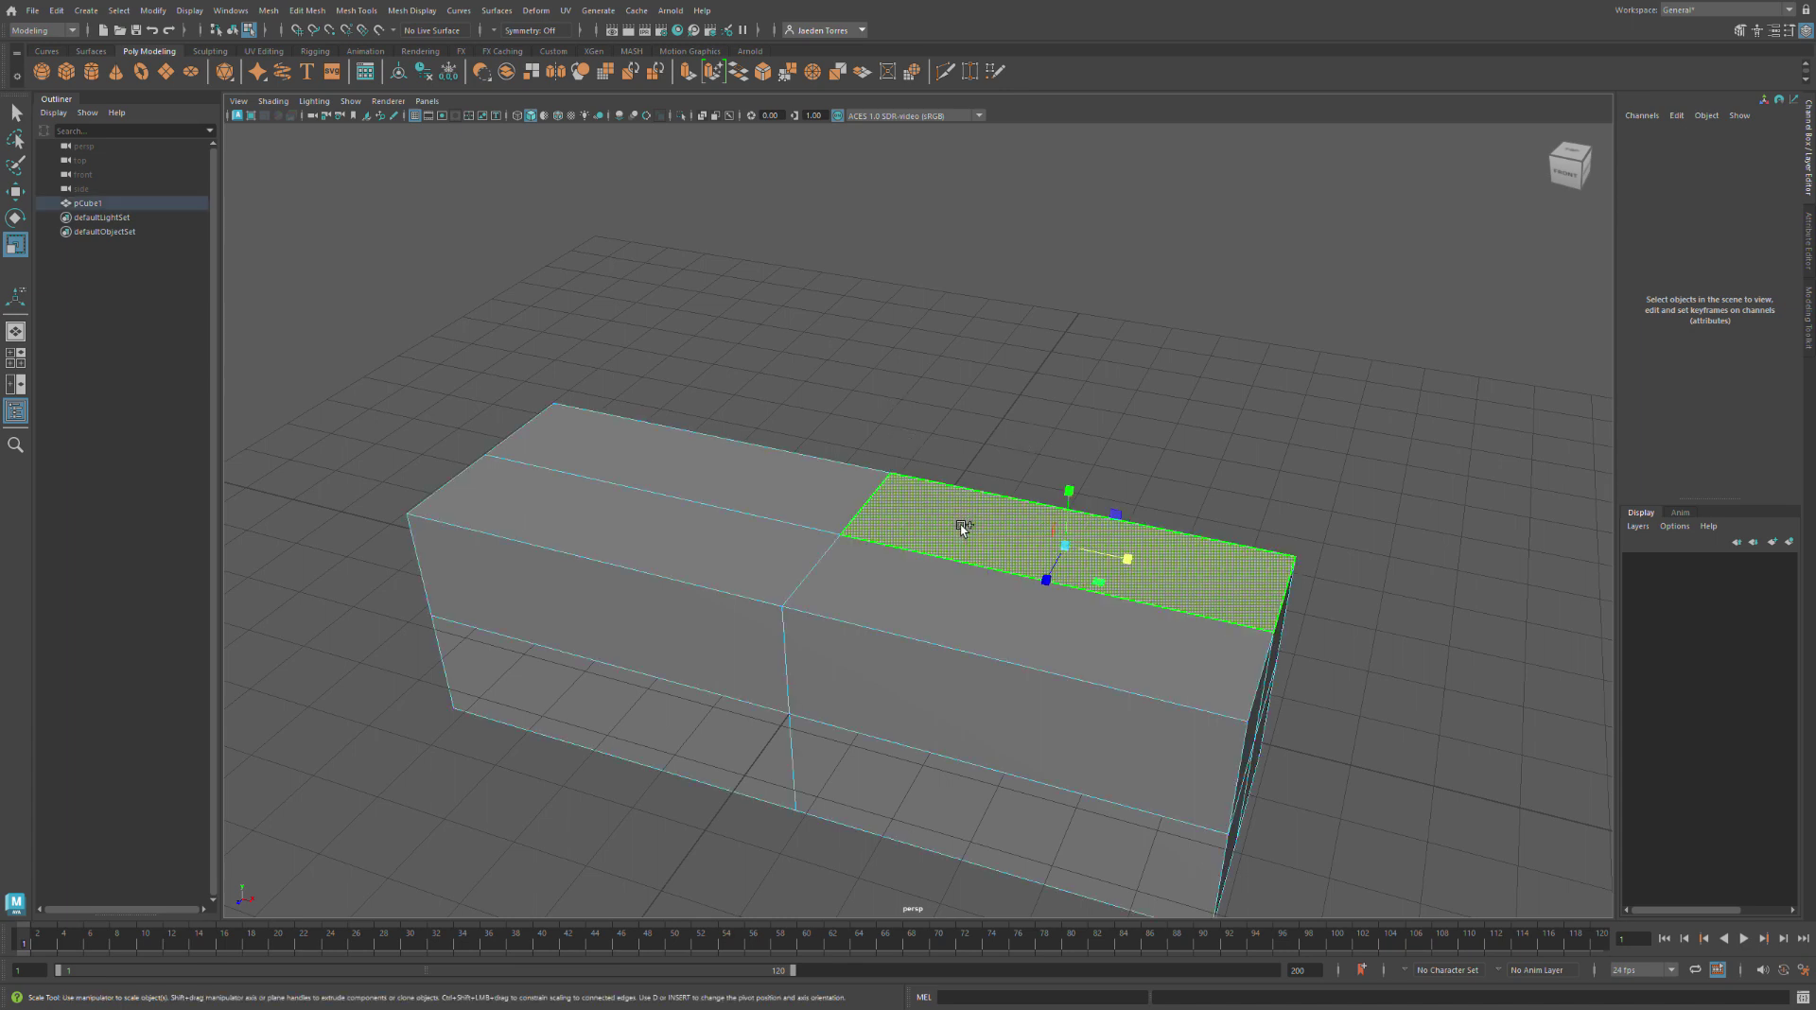
left_click(811, 596, "shift")
left_click(681, 547, "shift")
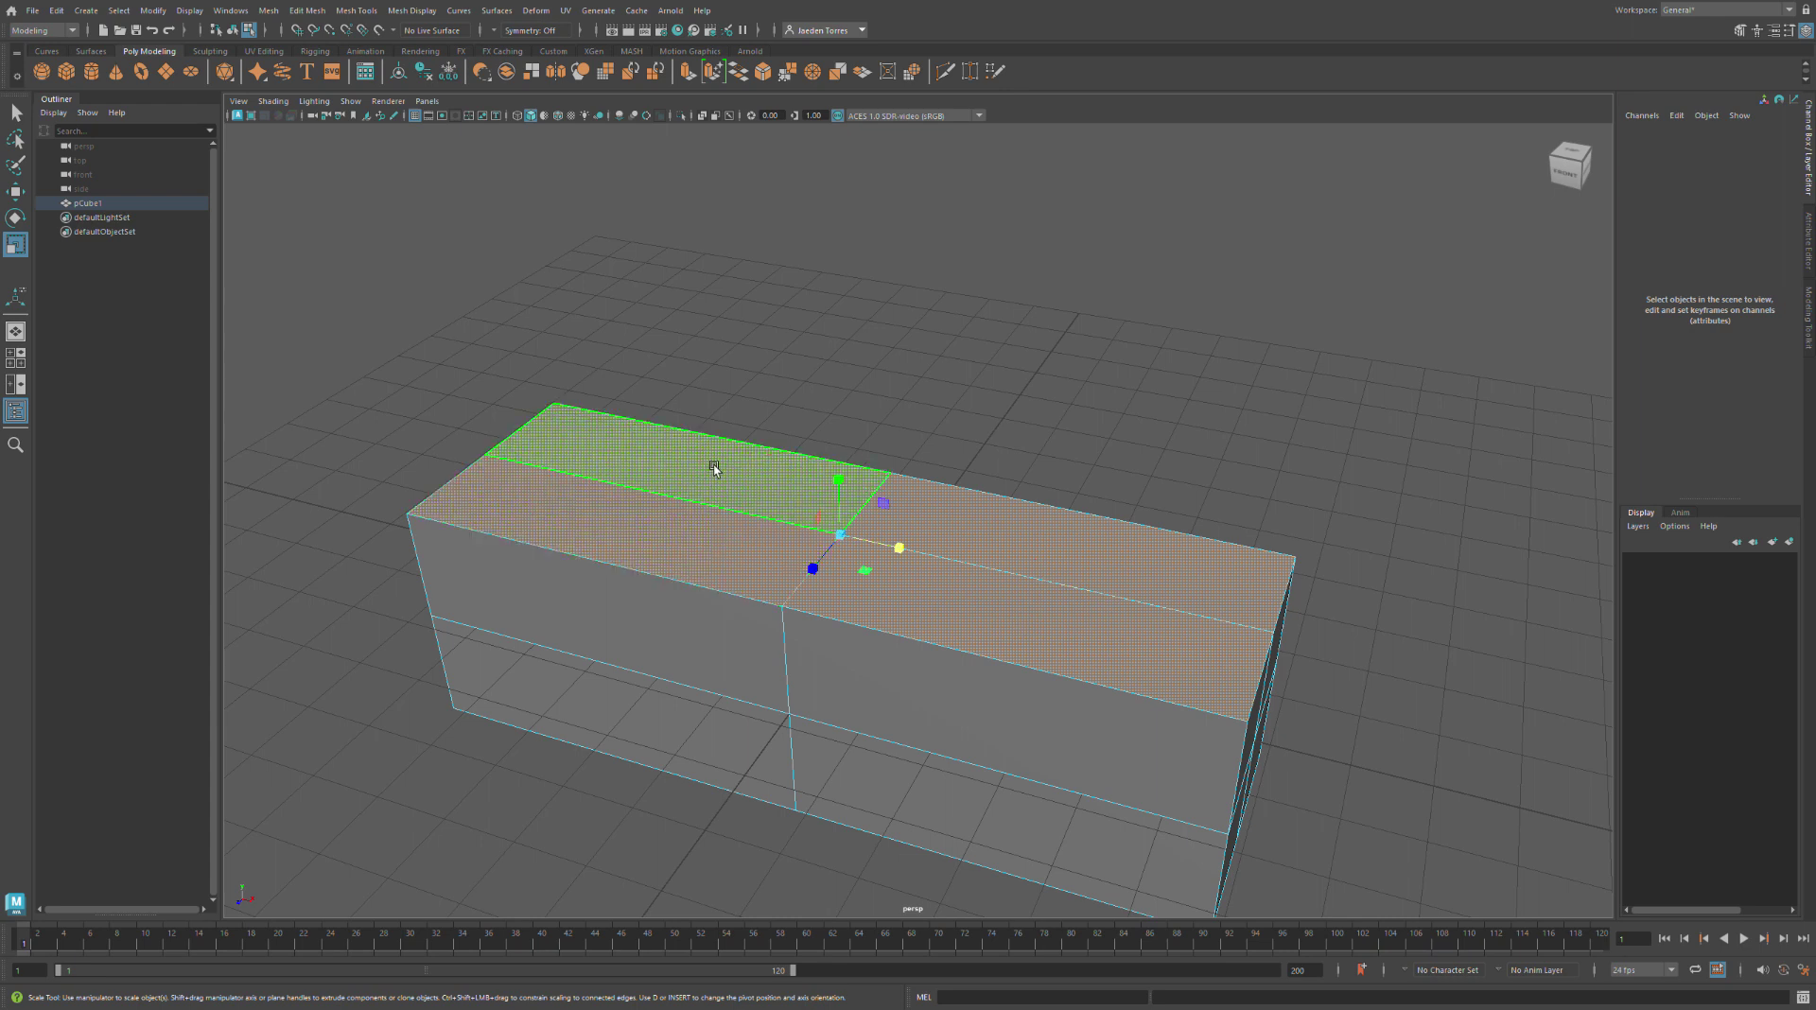
key("ctrl+e")
key("ctrl+e")
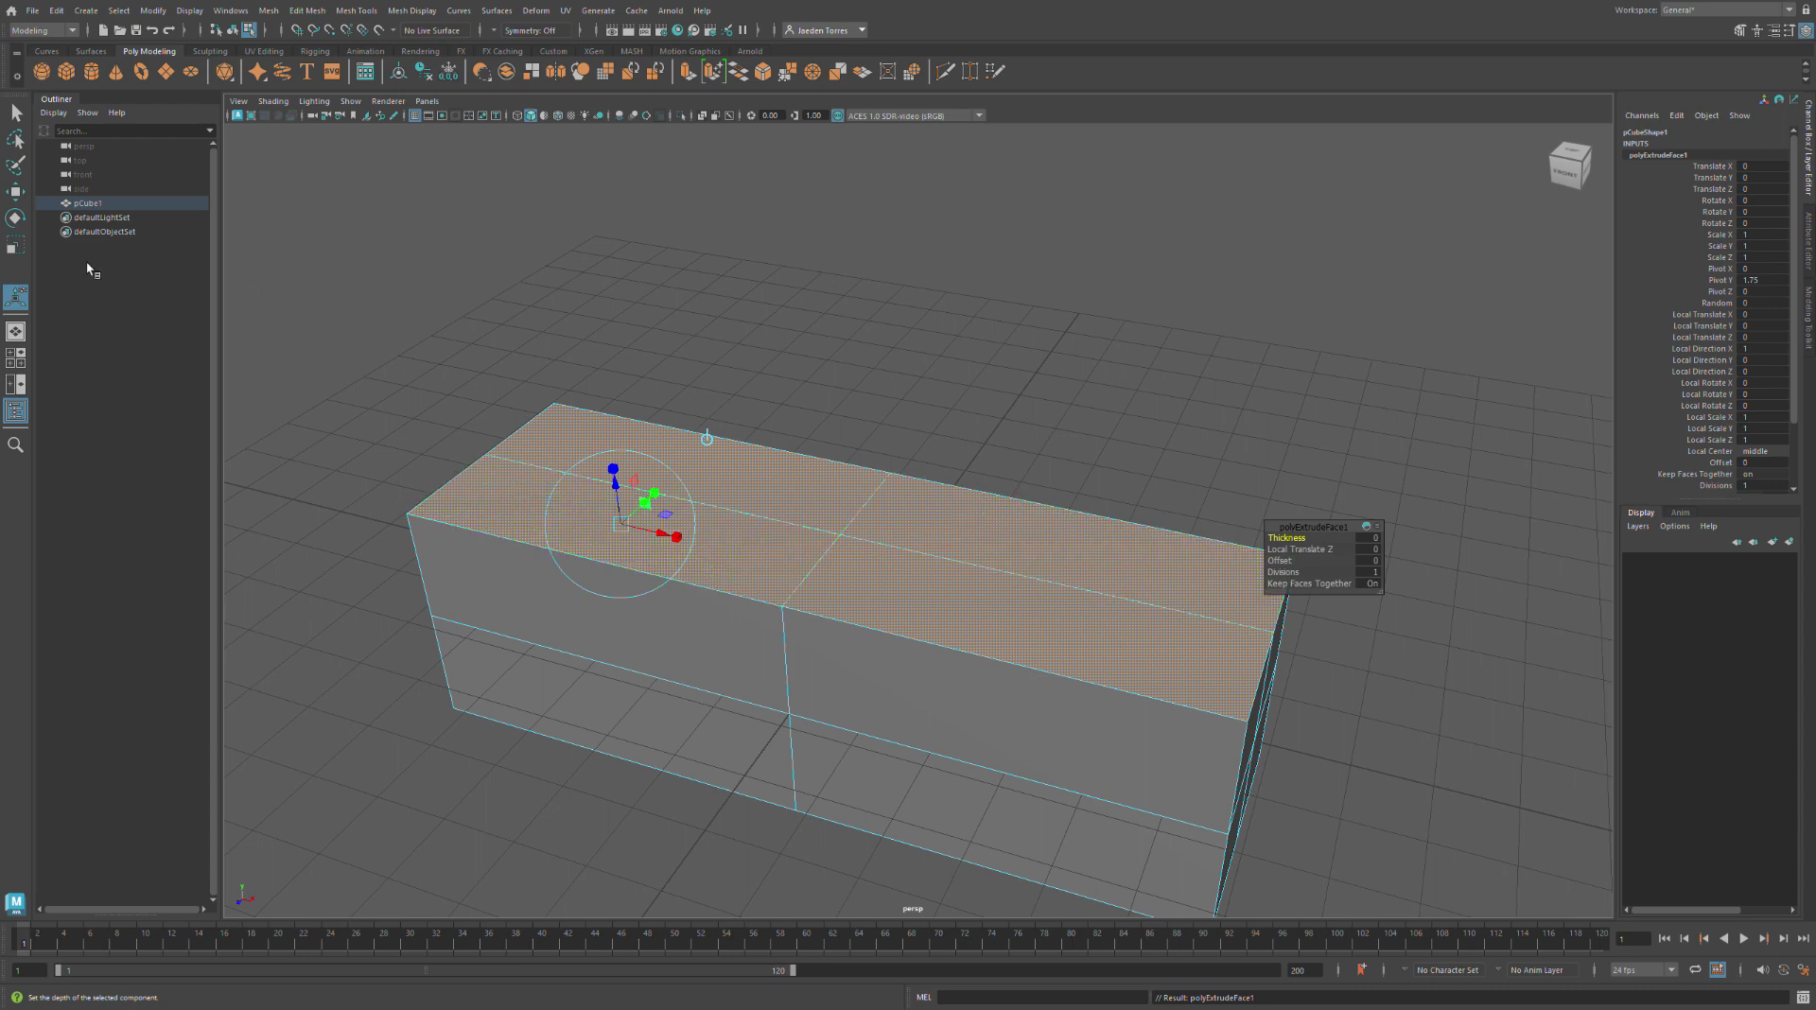
key("r")
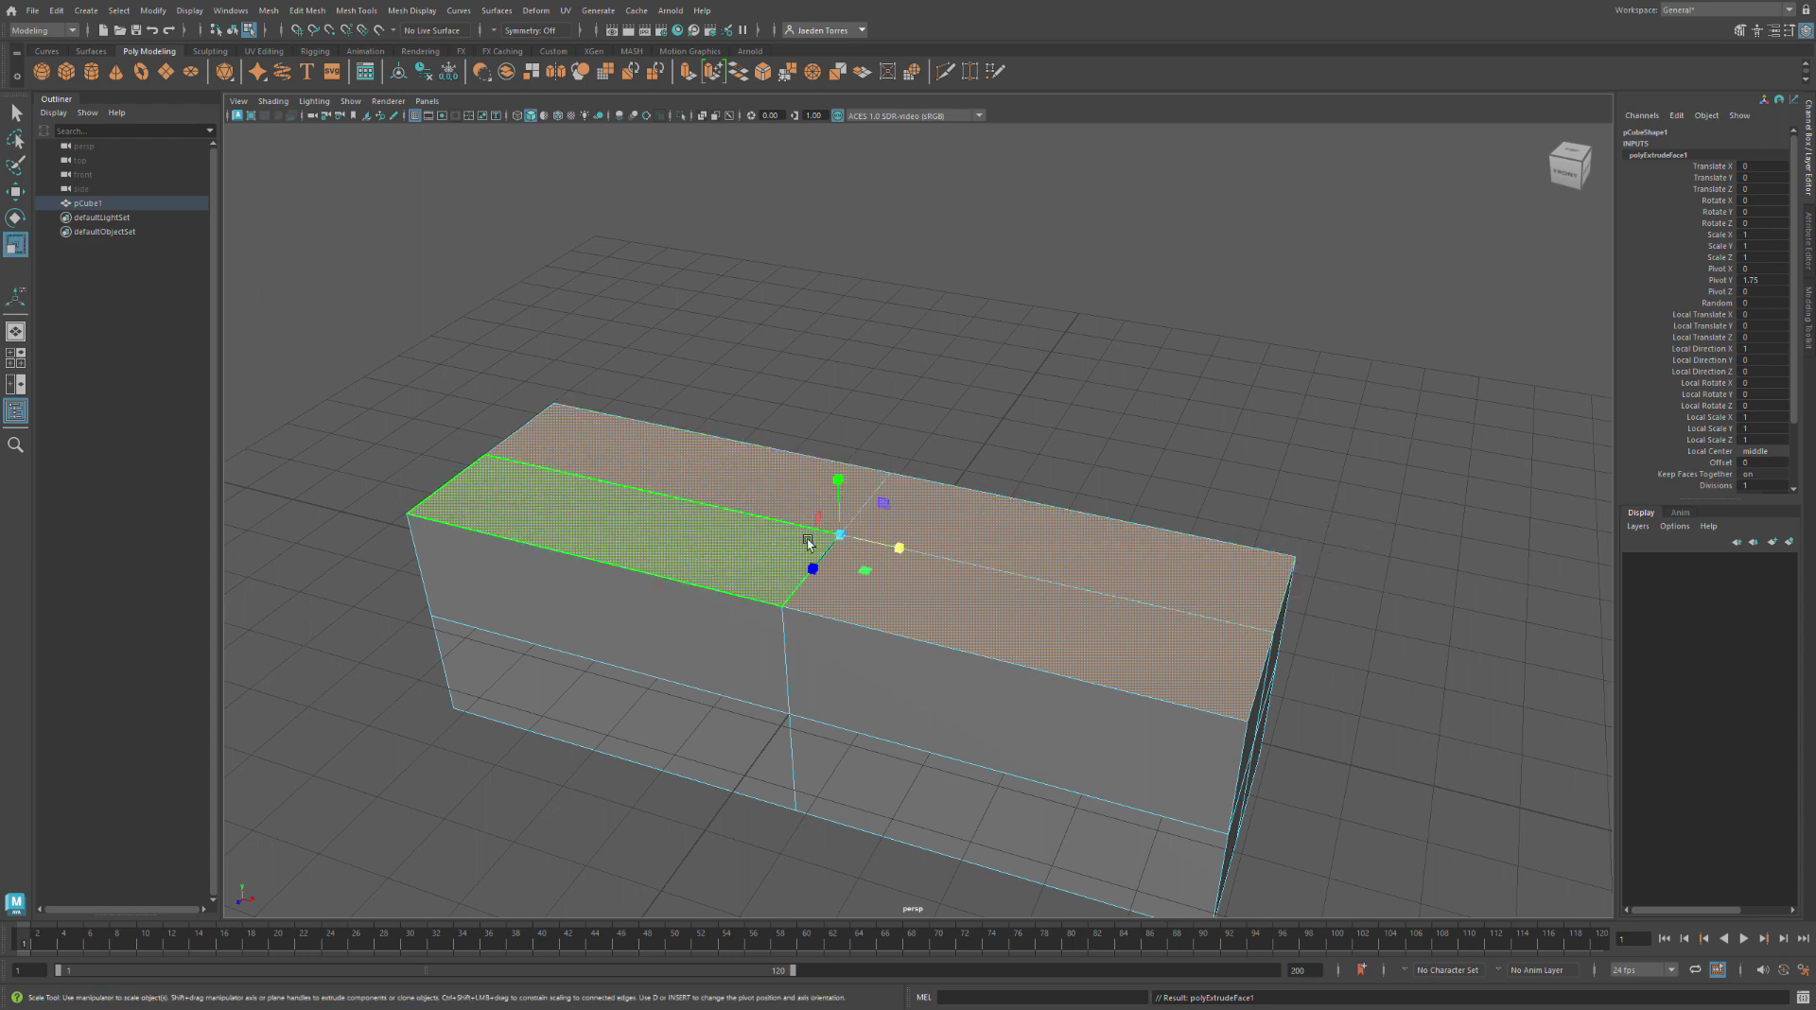
key("ctrl+z")
key("ctrl+z")
key("ctrl+z")
key("ctrl+z")
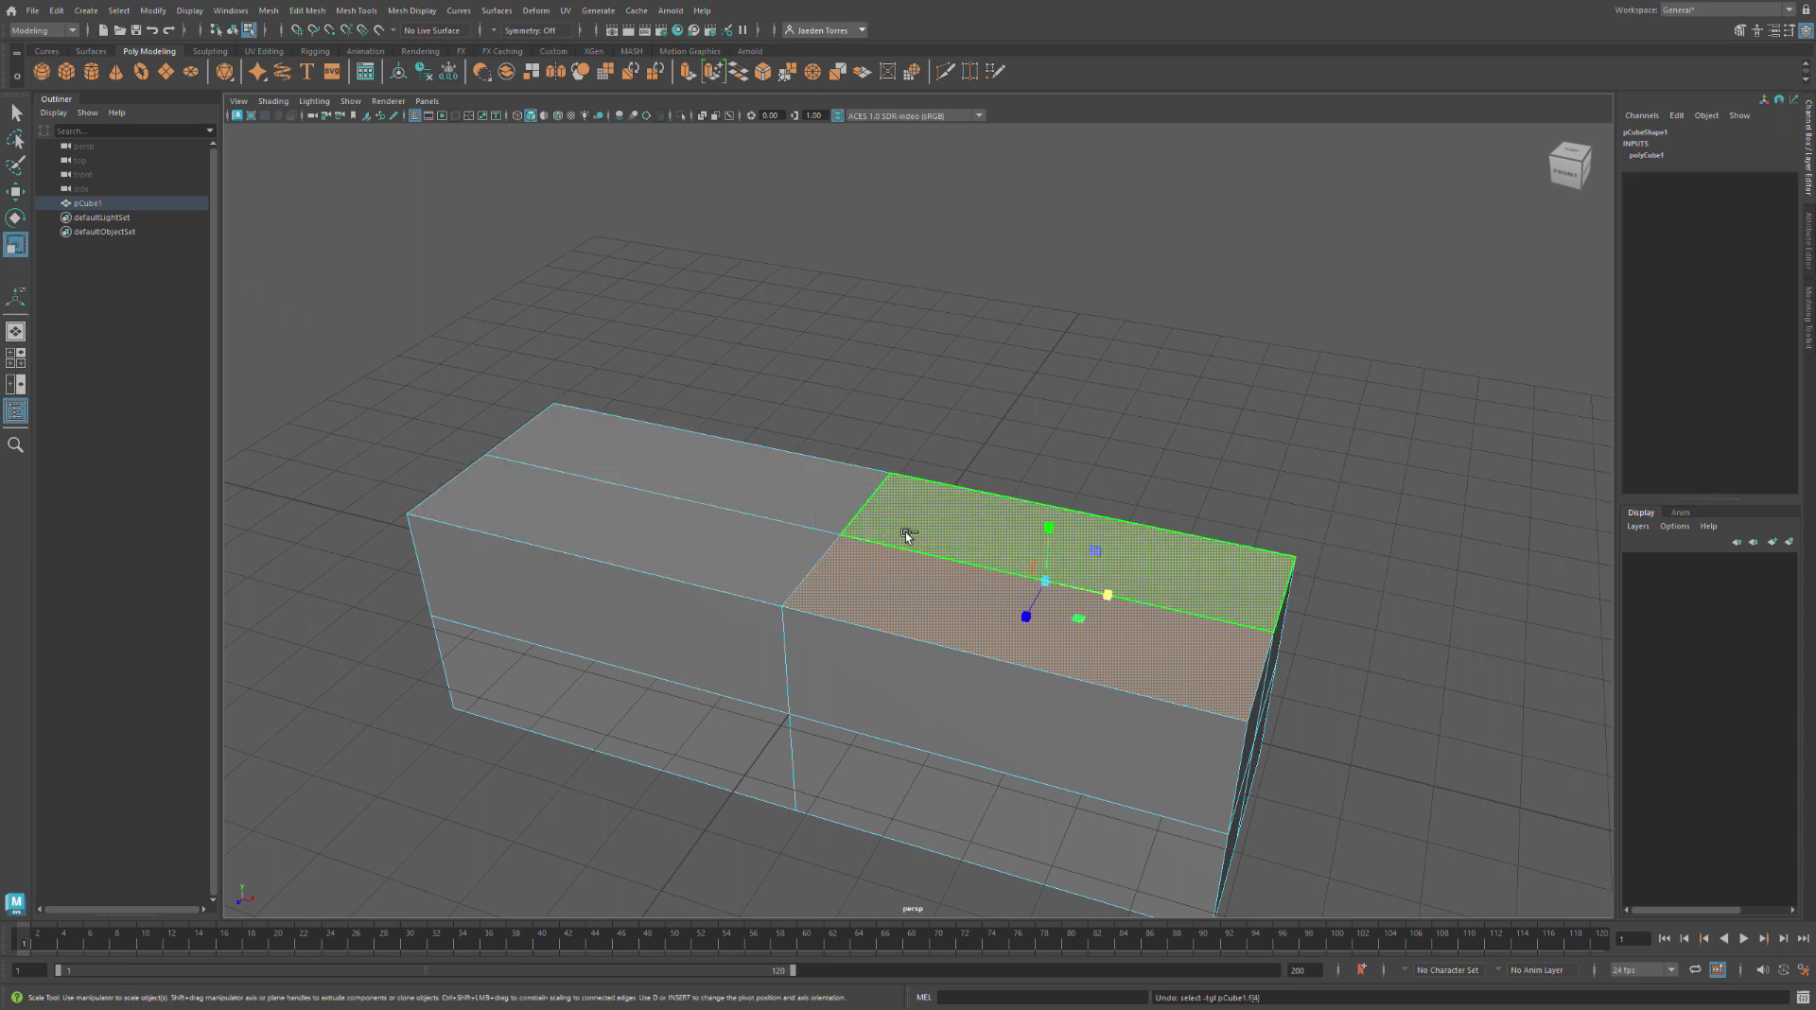
key("ctrl+z")
key("ctrl+z")
Extrude the four top faces of the box with an Offset of 0.9 to inset them
left_click(895, 527, "shift")
left_click(924, 576, "shift")
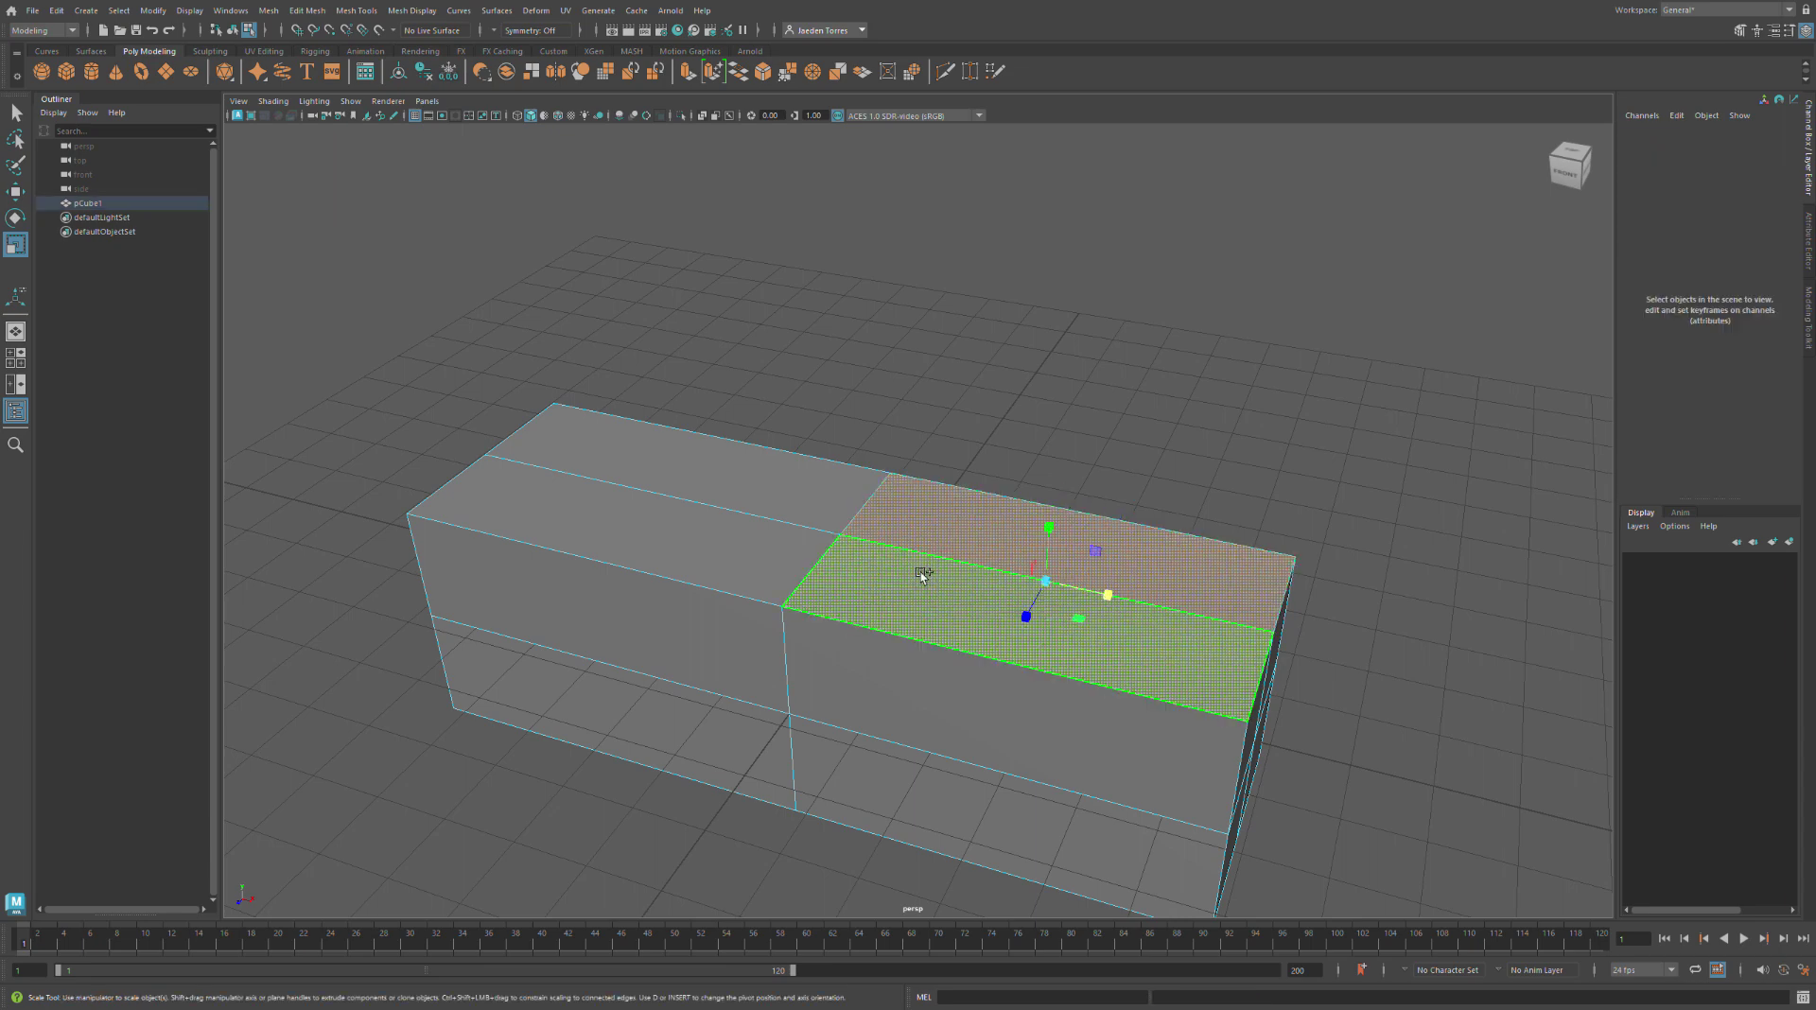
left_click(791, 543, "shift")
left_click(773, 496, "shift")
key("ctrl+e")
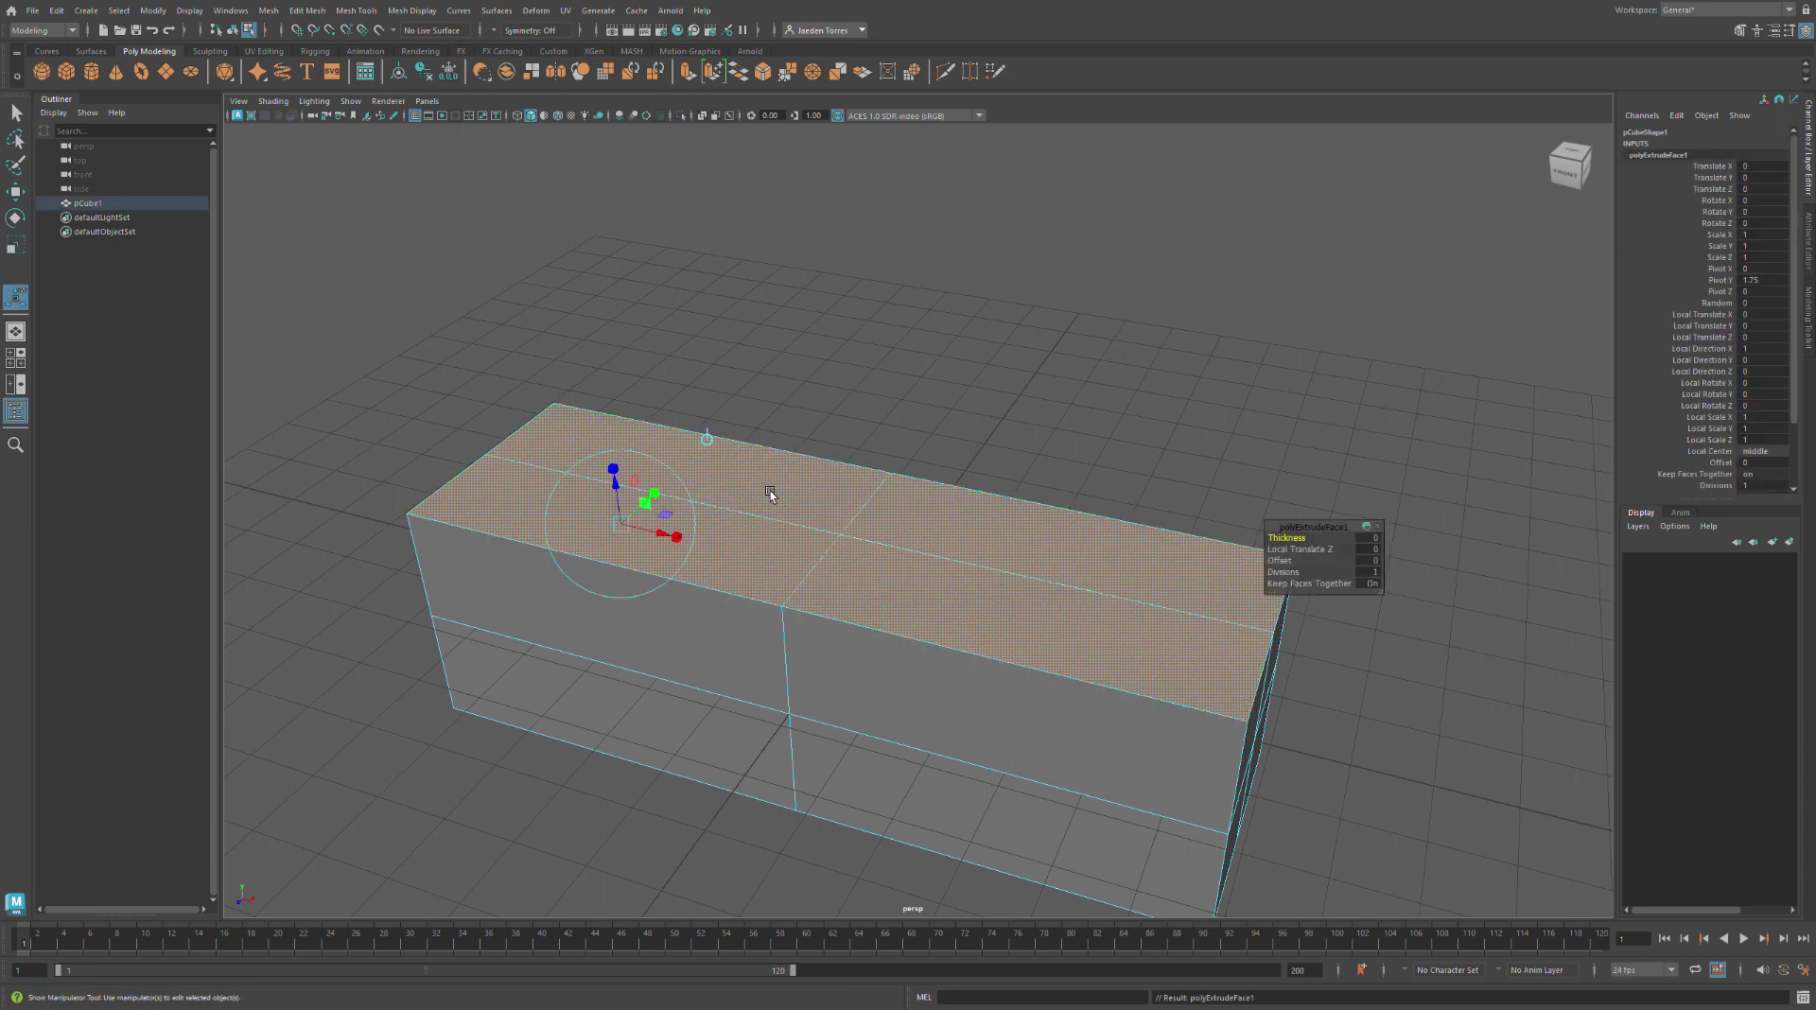
left_click(1372, 561)
type("0.9")
key("Return")
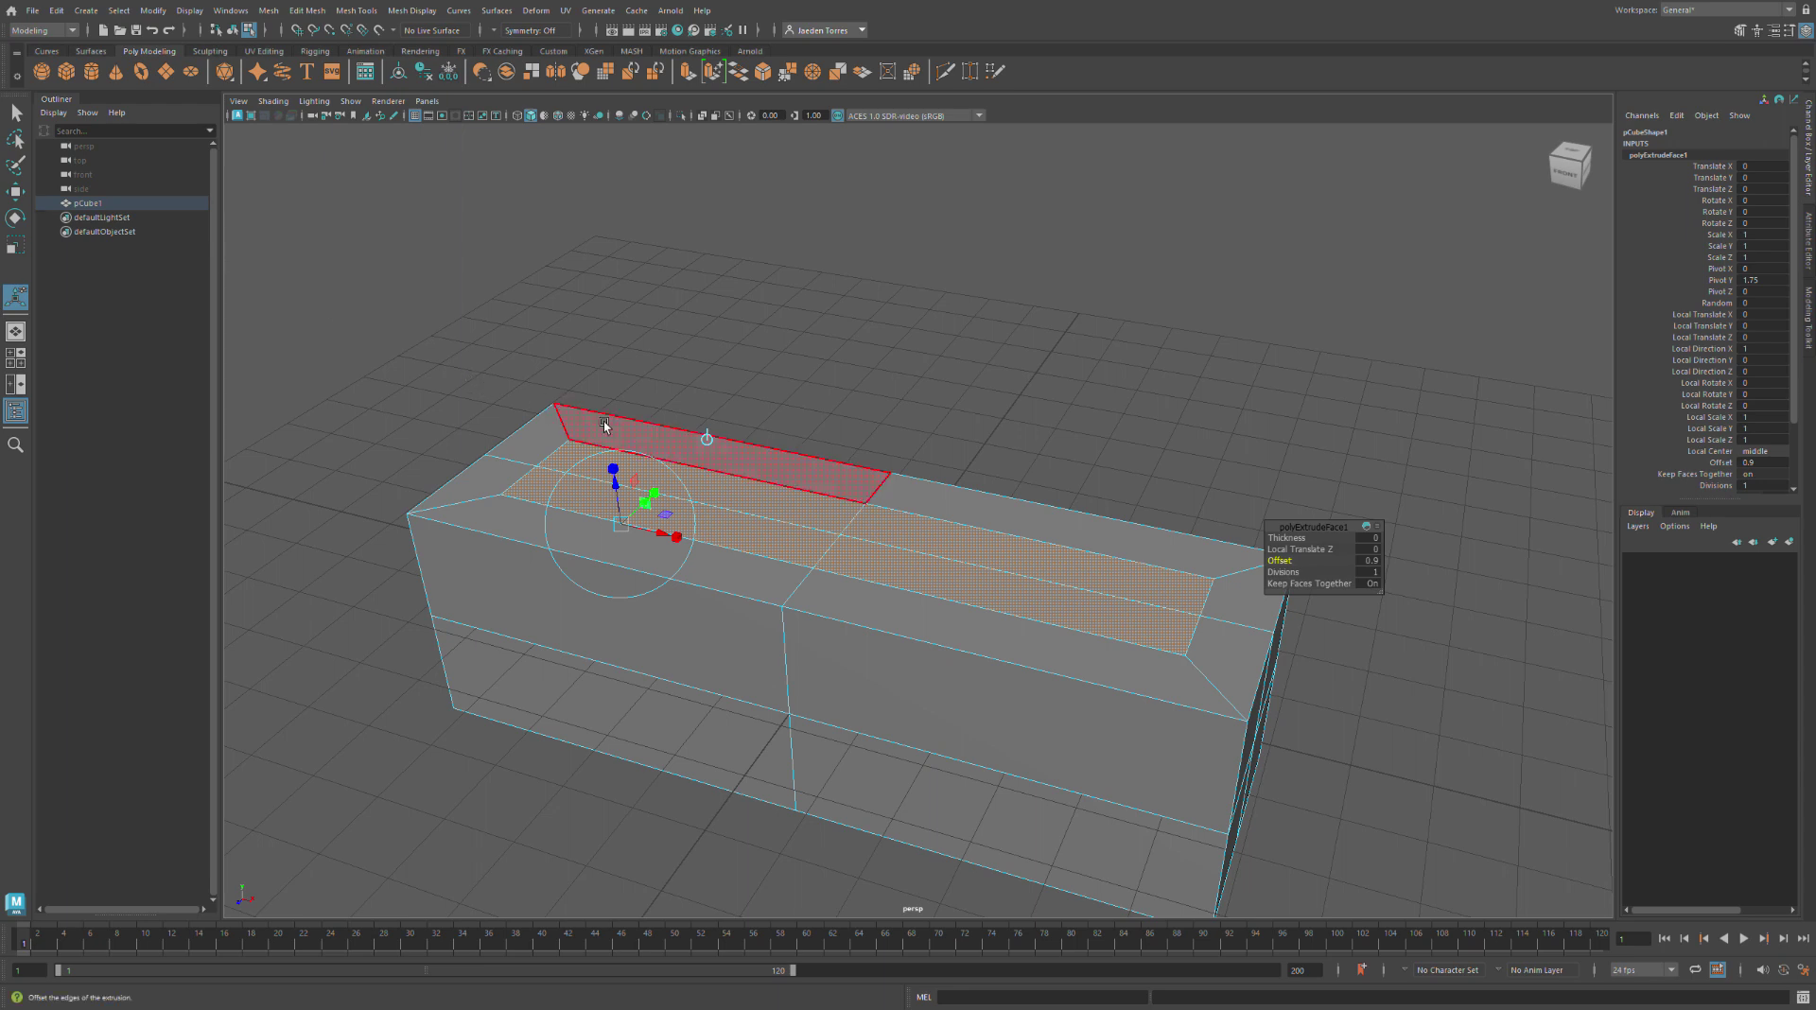
Extrude the four inset top faces upward with a Local Translate Z of 47
left_click(784, 338)
left_click(783, 502)
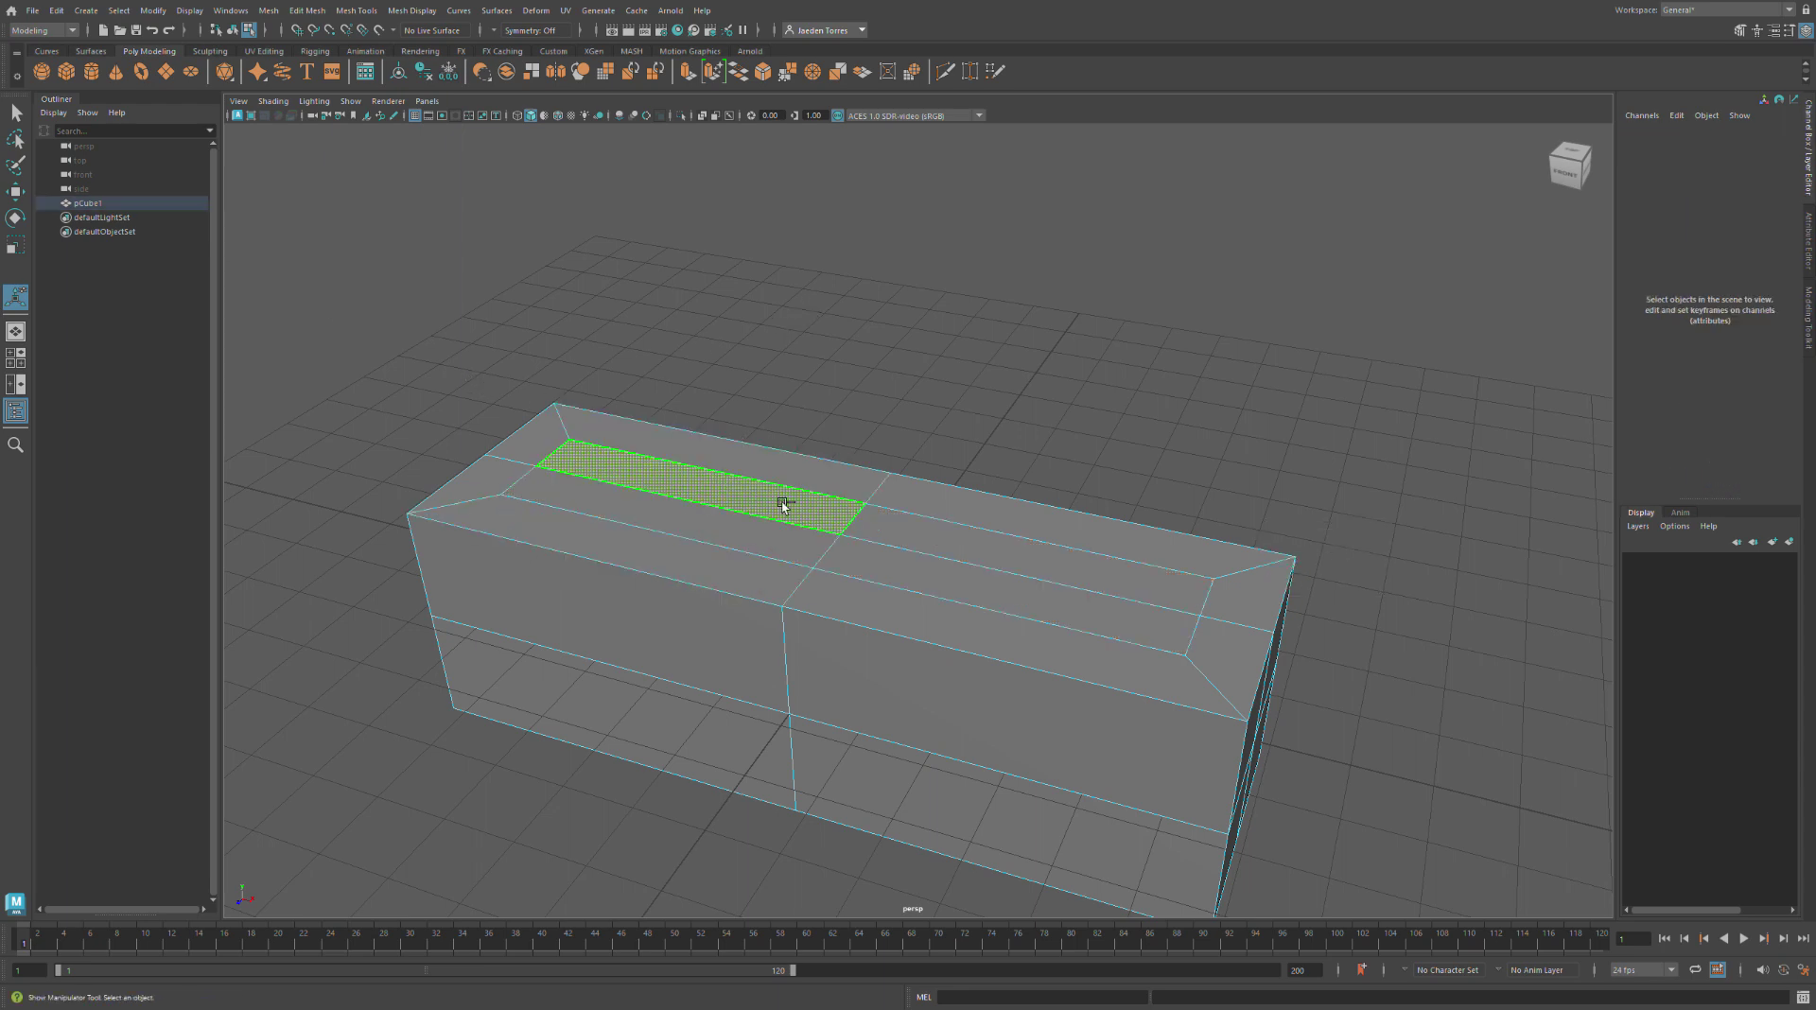
left_click(1067, 550, "shift")
left_click(979, 574, "shift")
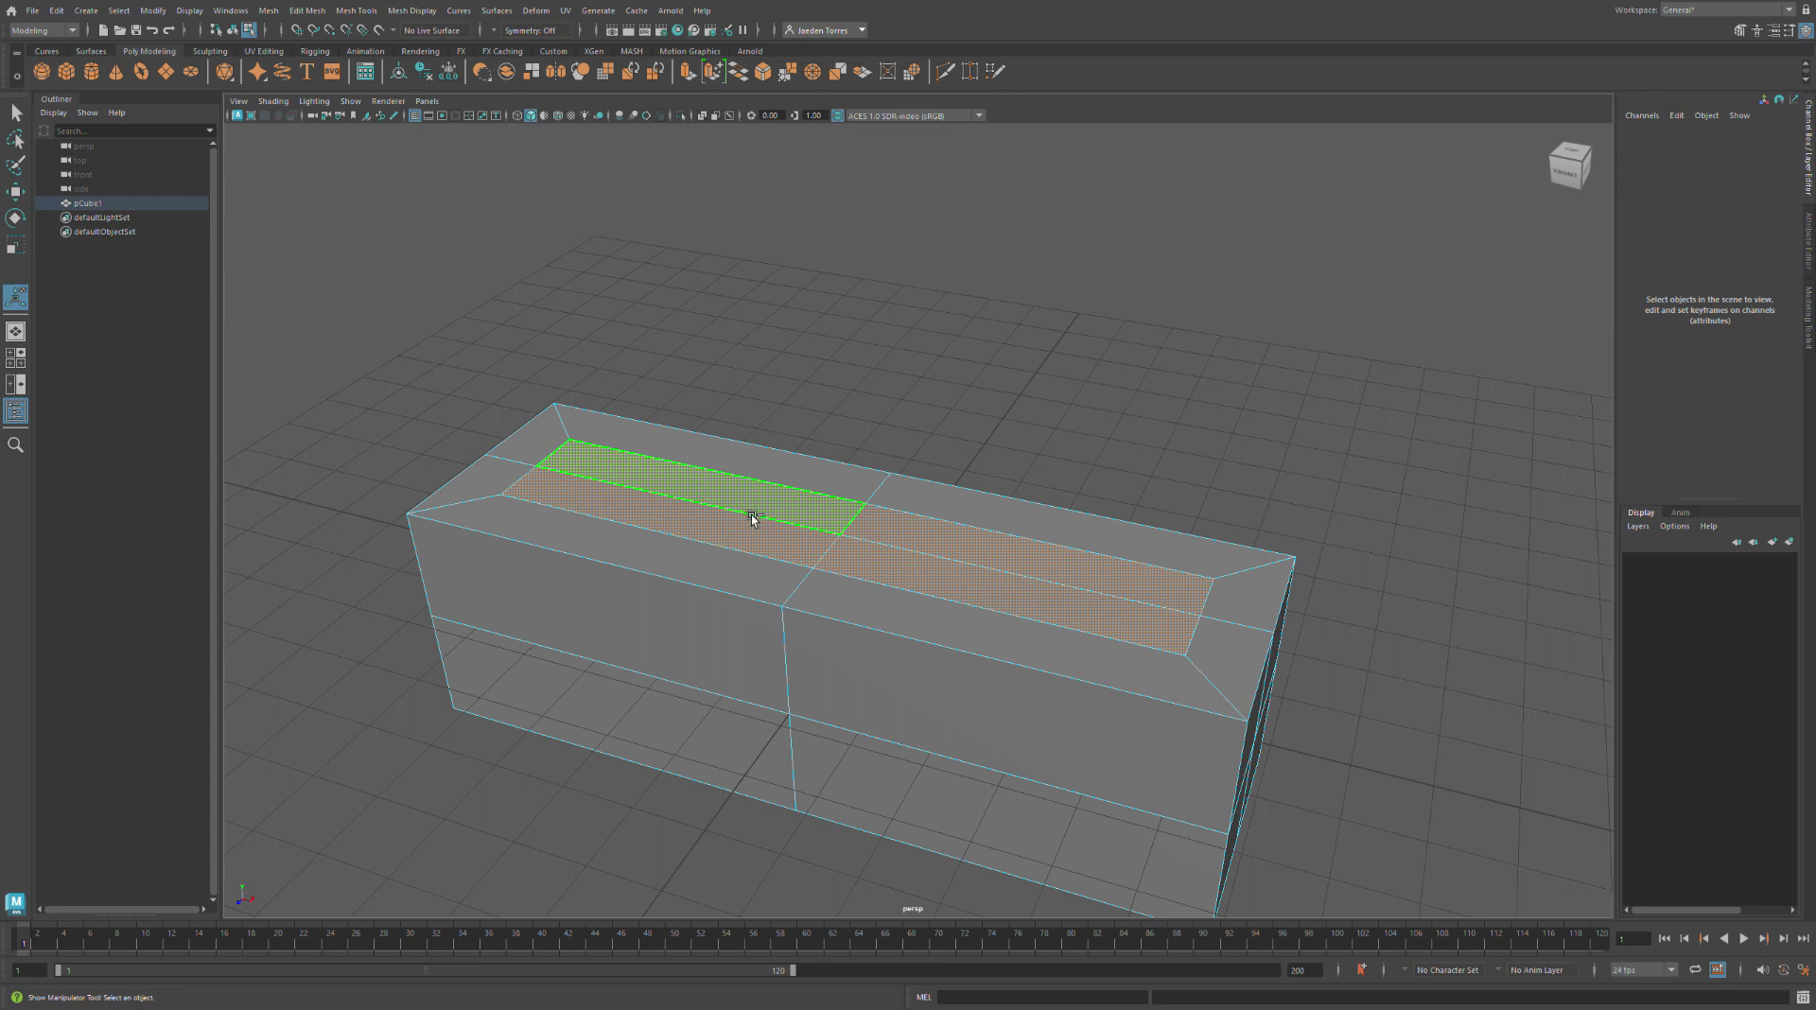
key("ctrl+e")
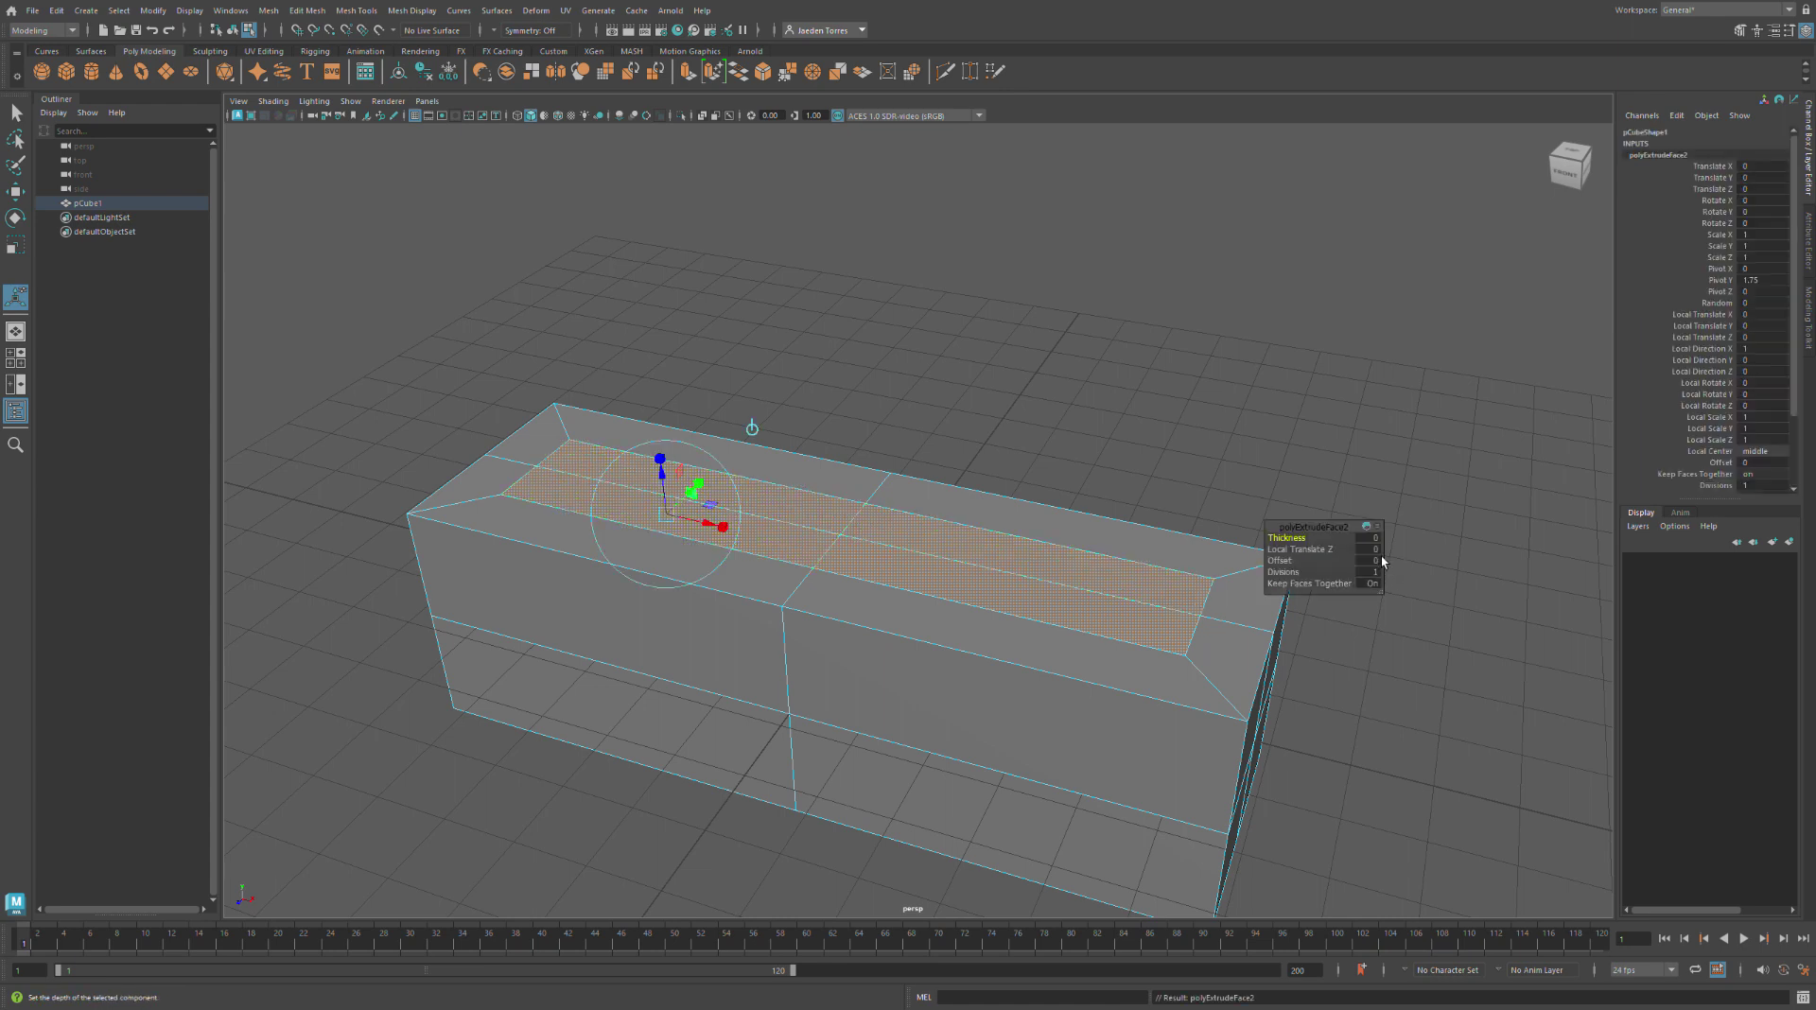
left_click(1369, 549)
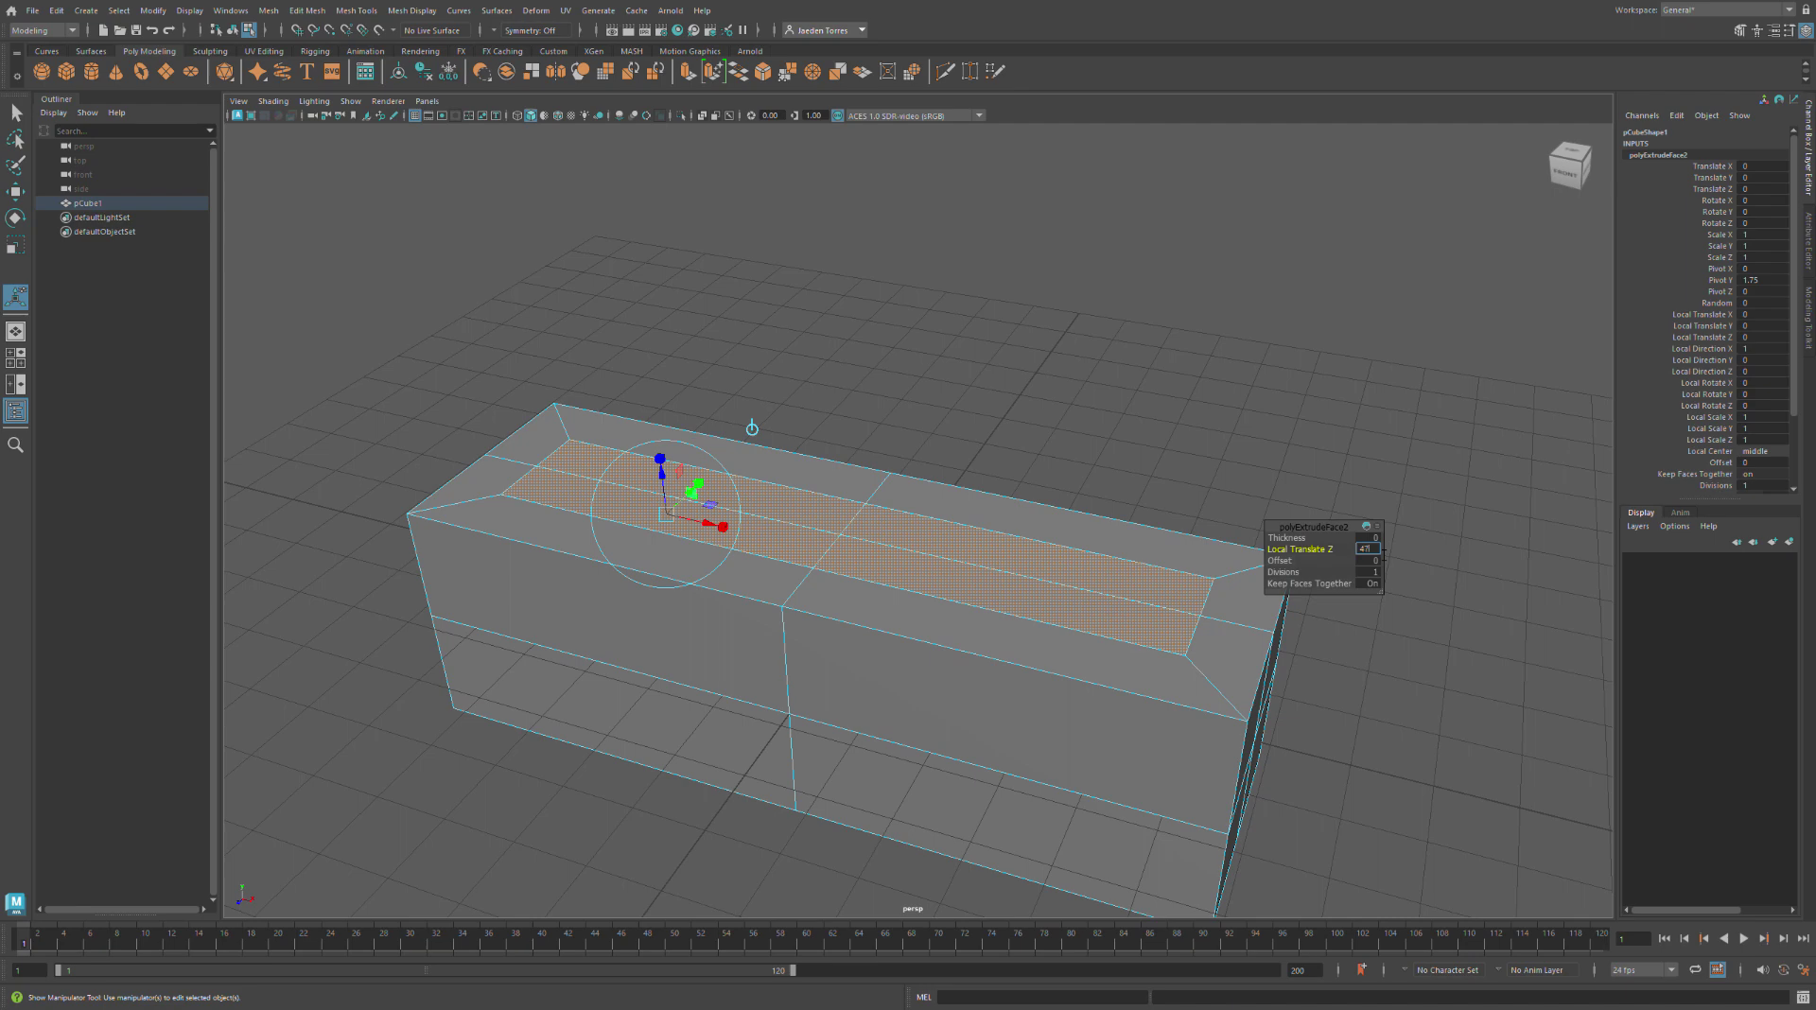
type("47")
key("Return")
Set the Divisions of the tall extrusion to 8 and clear the selection
left_click(1376, 573)
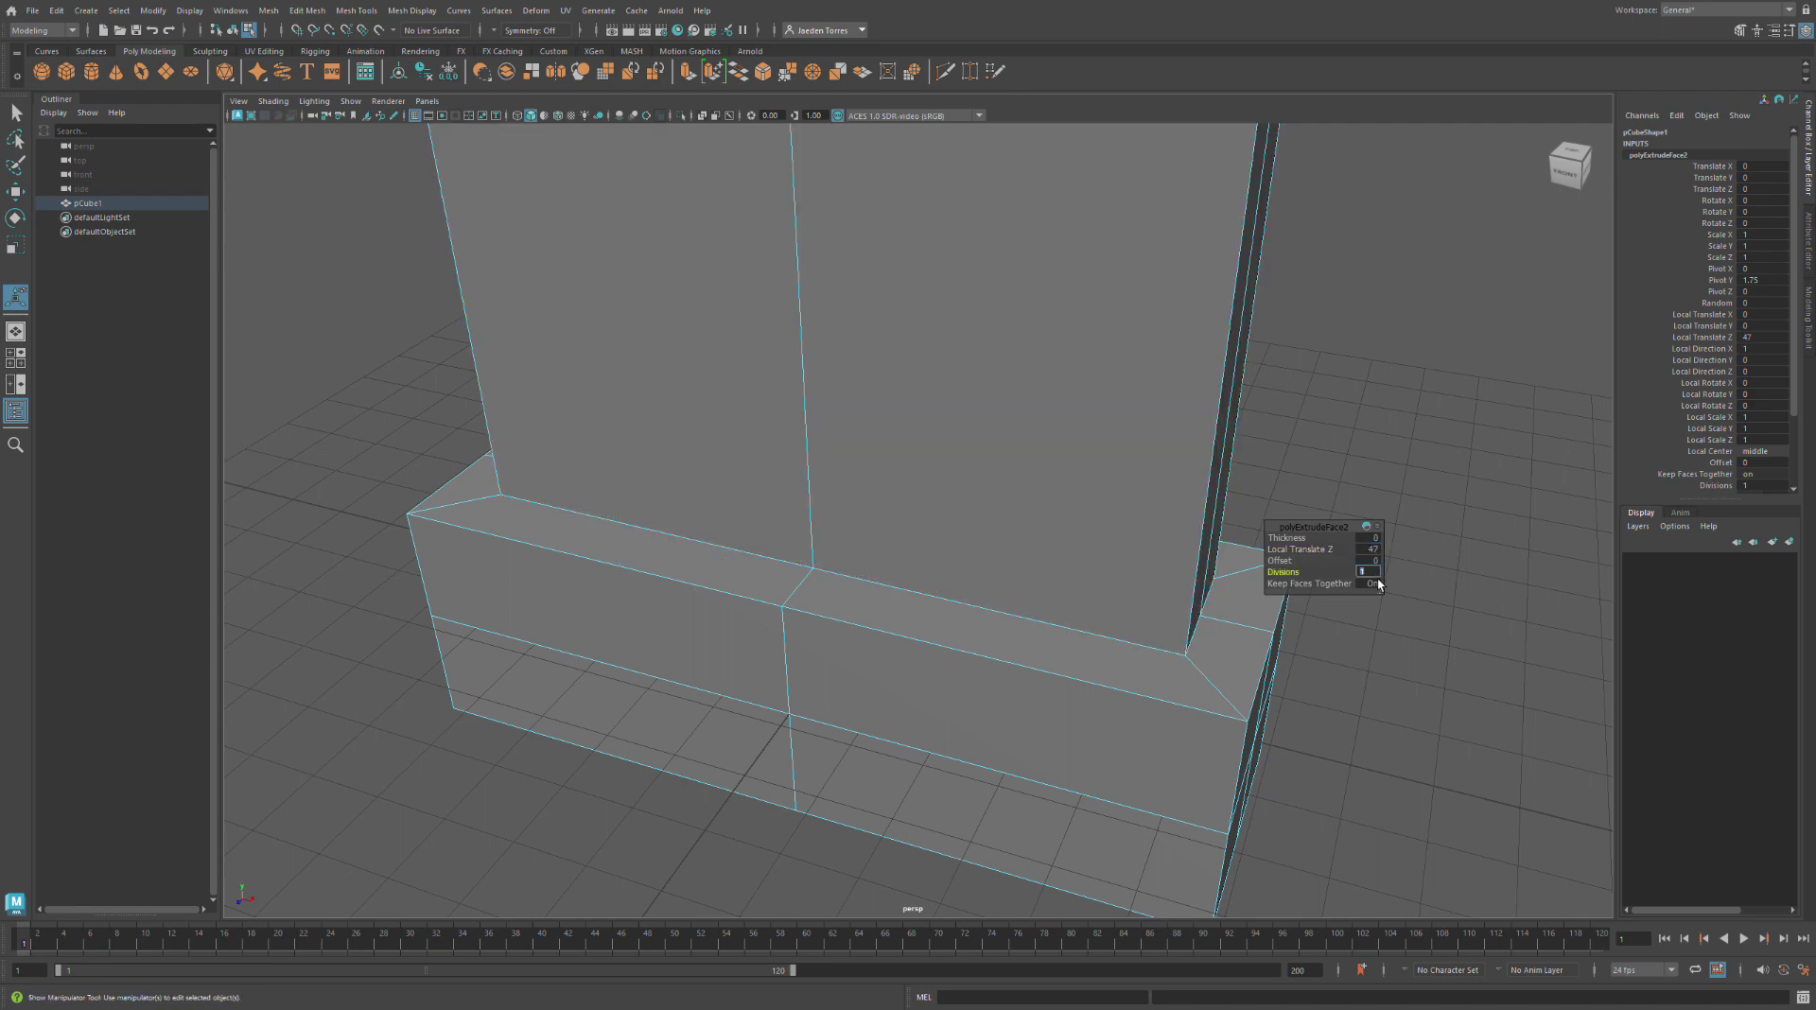
type("8")
key("Return")
scroll(1256, 453, "down", 8)
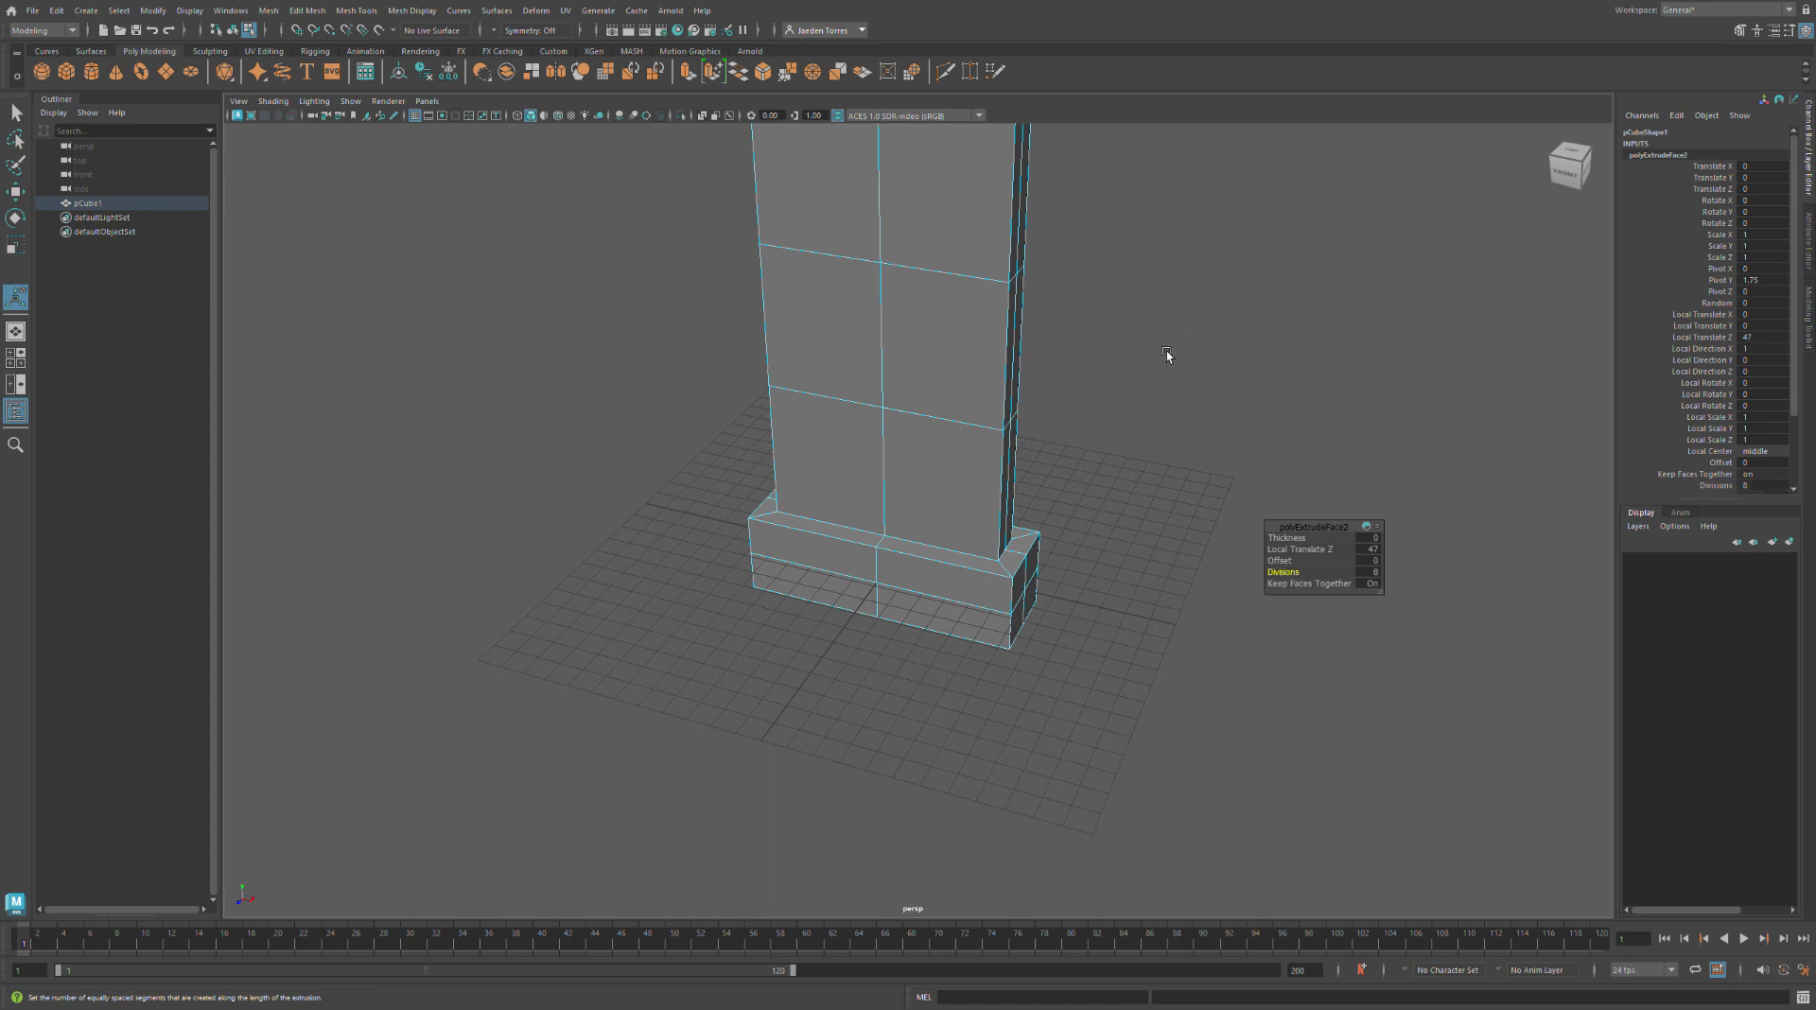
left_click(1166, 353)
Scale the vertices at the top of the column inward along X to taper its uppermost section
middle_click_drag(1138, 448, 1110, 764, "alt")
scroll(1123, 764, "down", 2)
middle_click_drag(1112, 673, 1157, 931, "alt")
middle_click_drag(1123, 667, 1098, 767, "alt")
left_click_drag(1099, 596, 1135, 611, "alt")
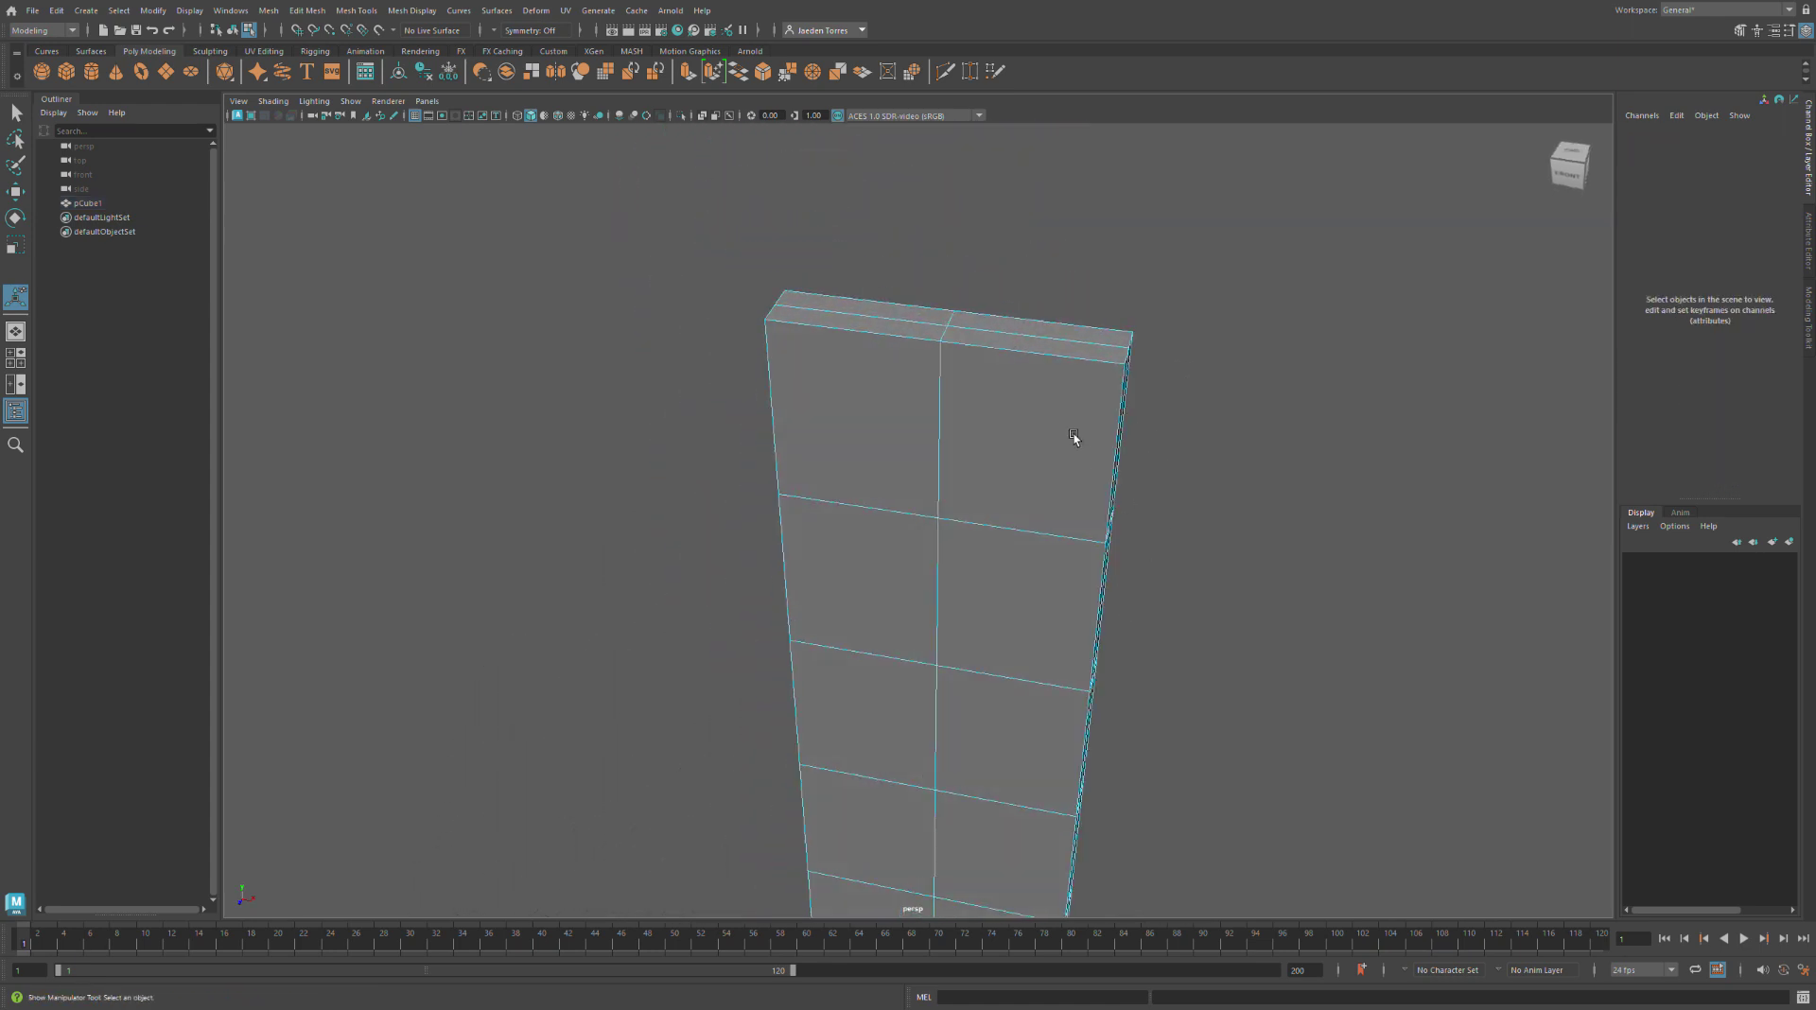
scroll(1074, 435, "up", 4)
middle_click_drag(1040, 407, 1005, 568, "alt")
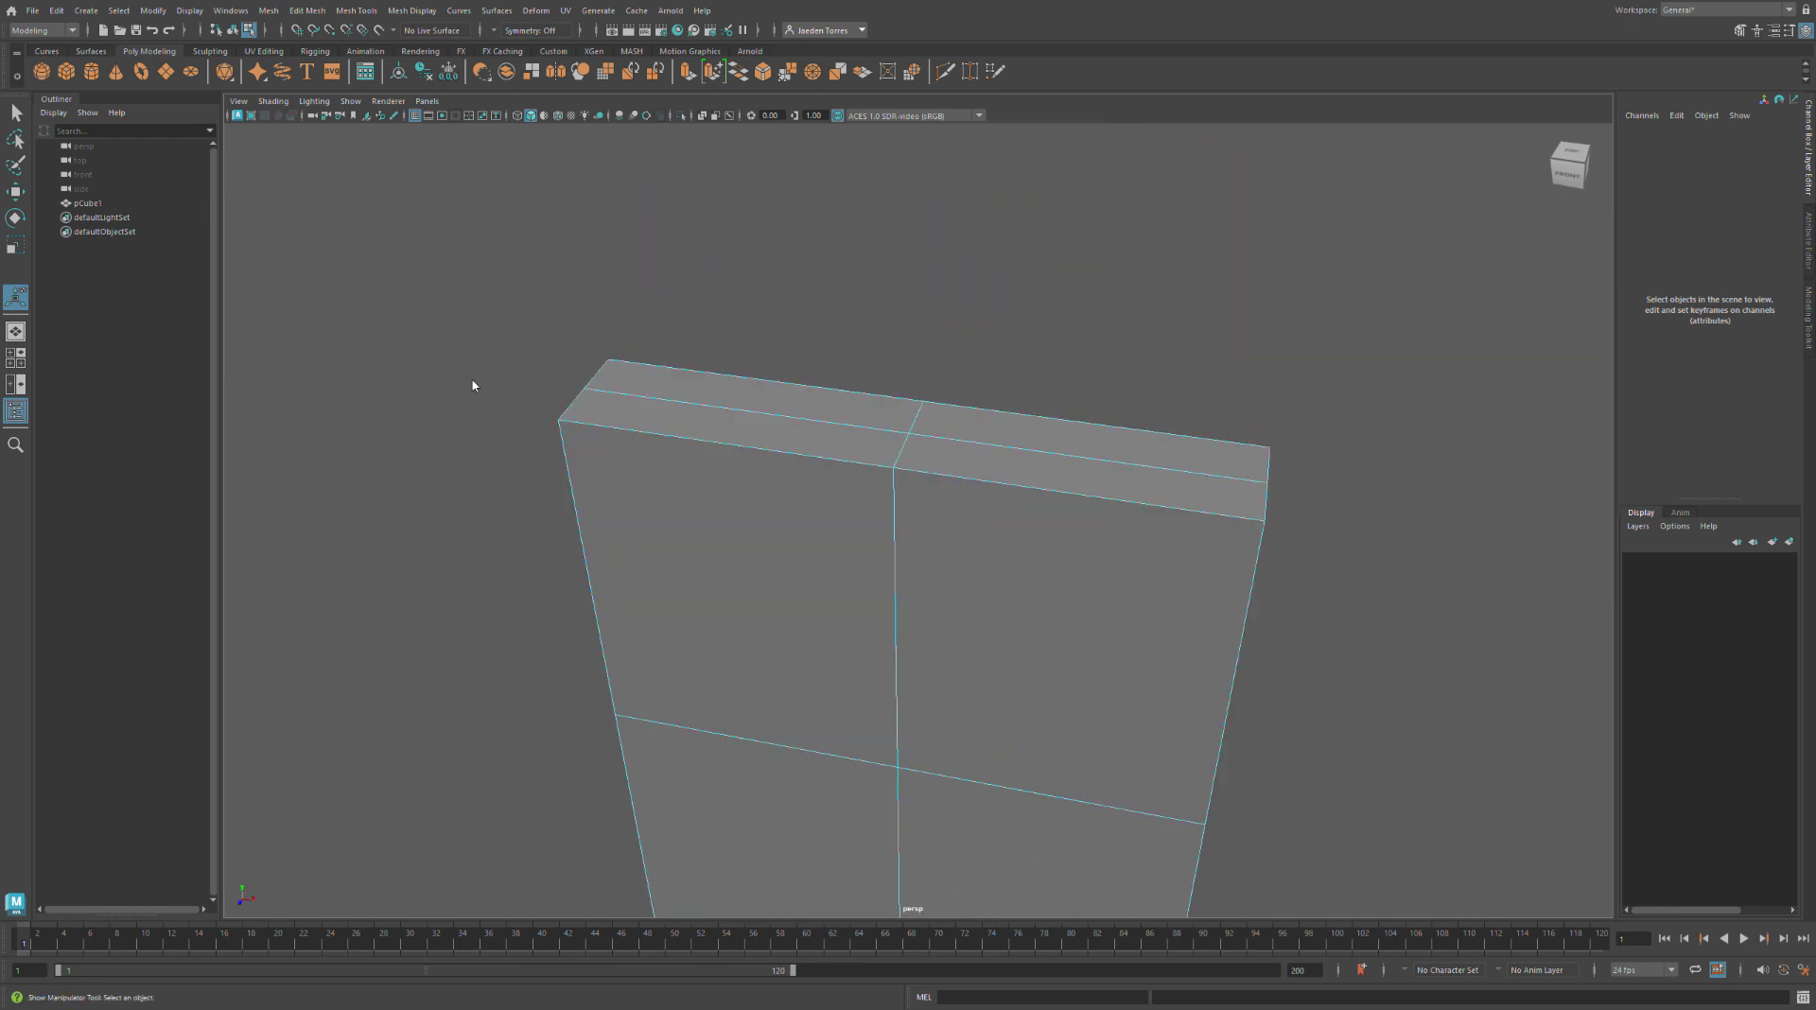
key("q")
left_click(570, 423)
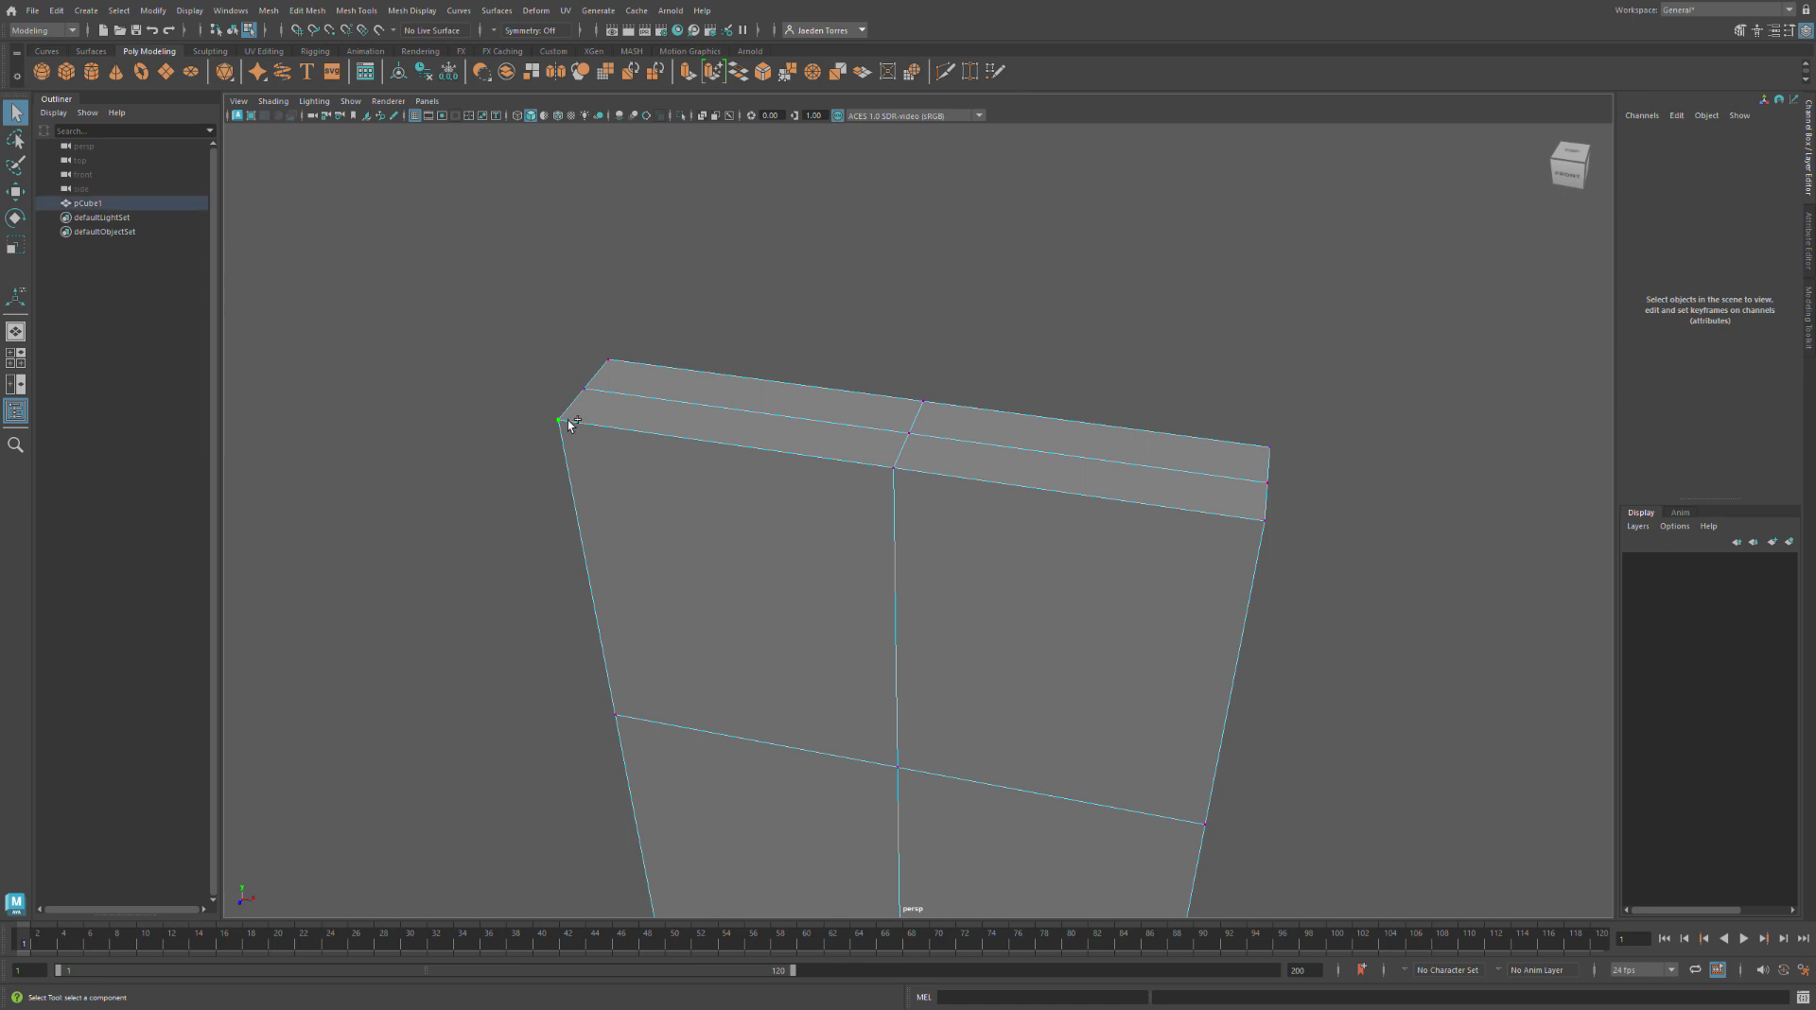
left_click(610, 363, "shift")
key("r")
left_click_drag(970, 438, 923, 449)
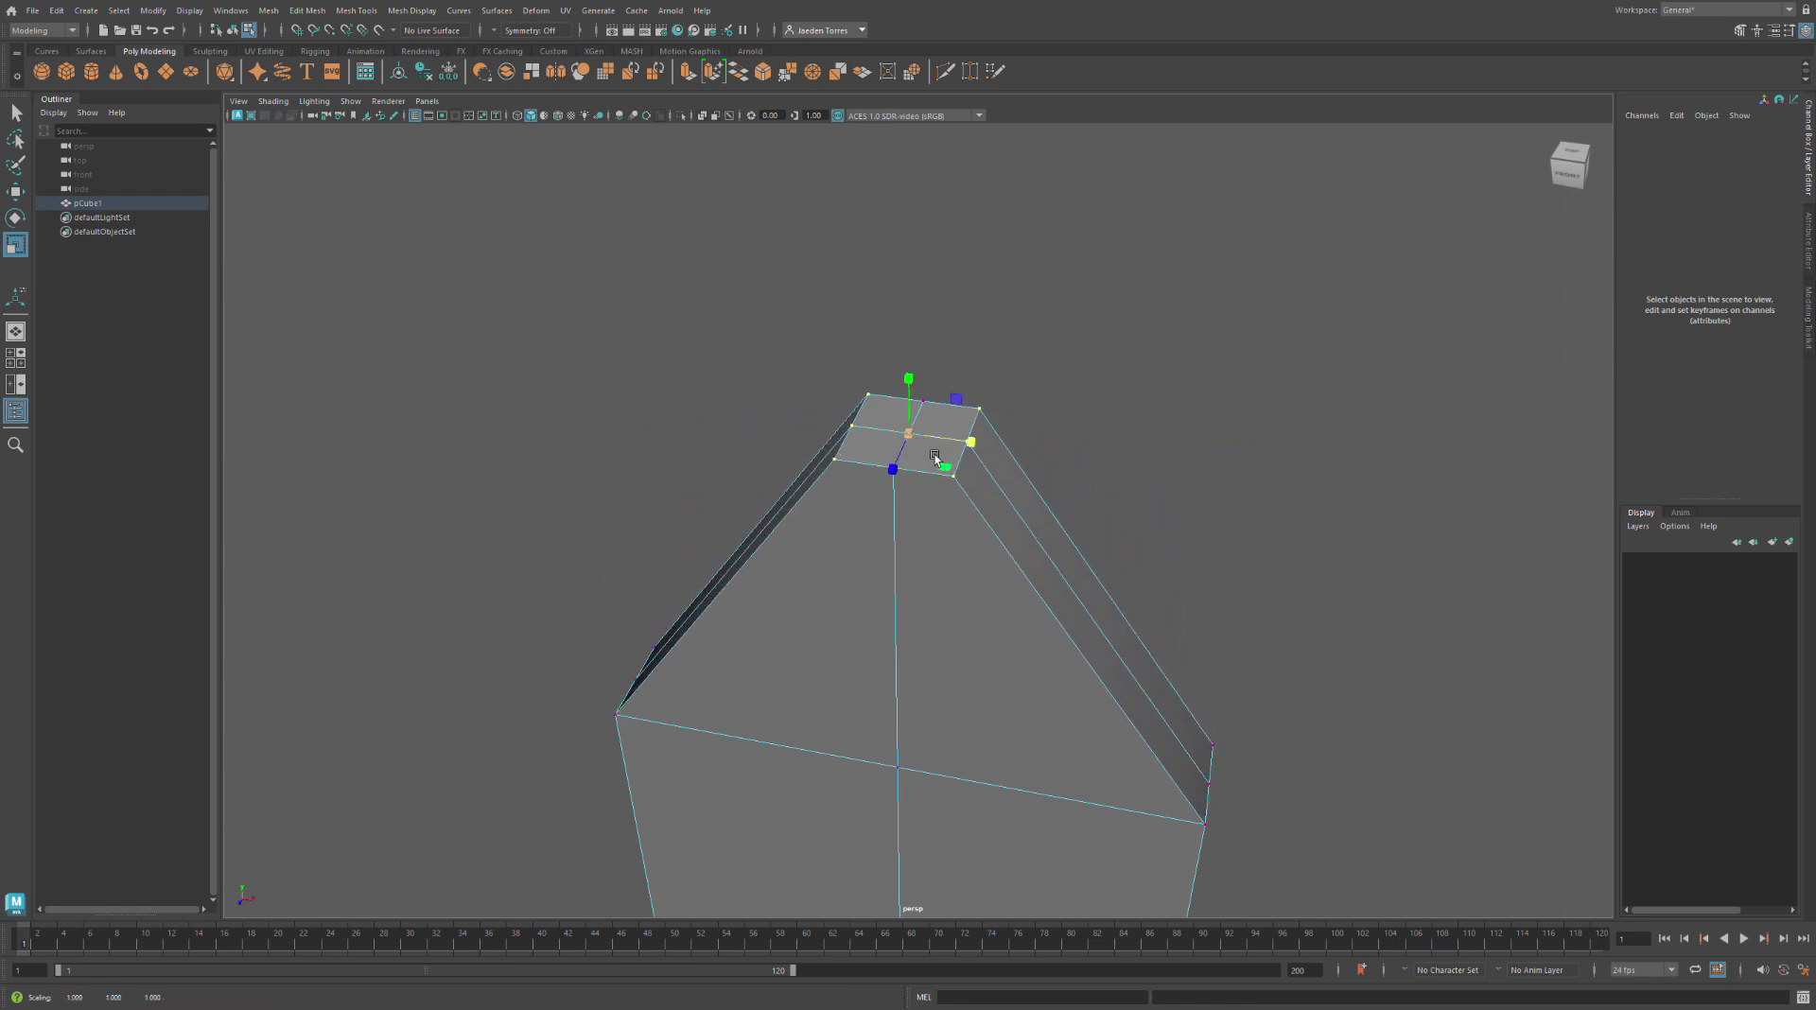
left_click(811, 405)
left_click(834, 460)
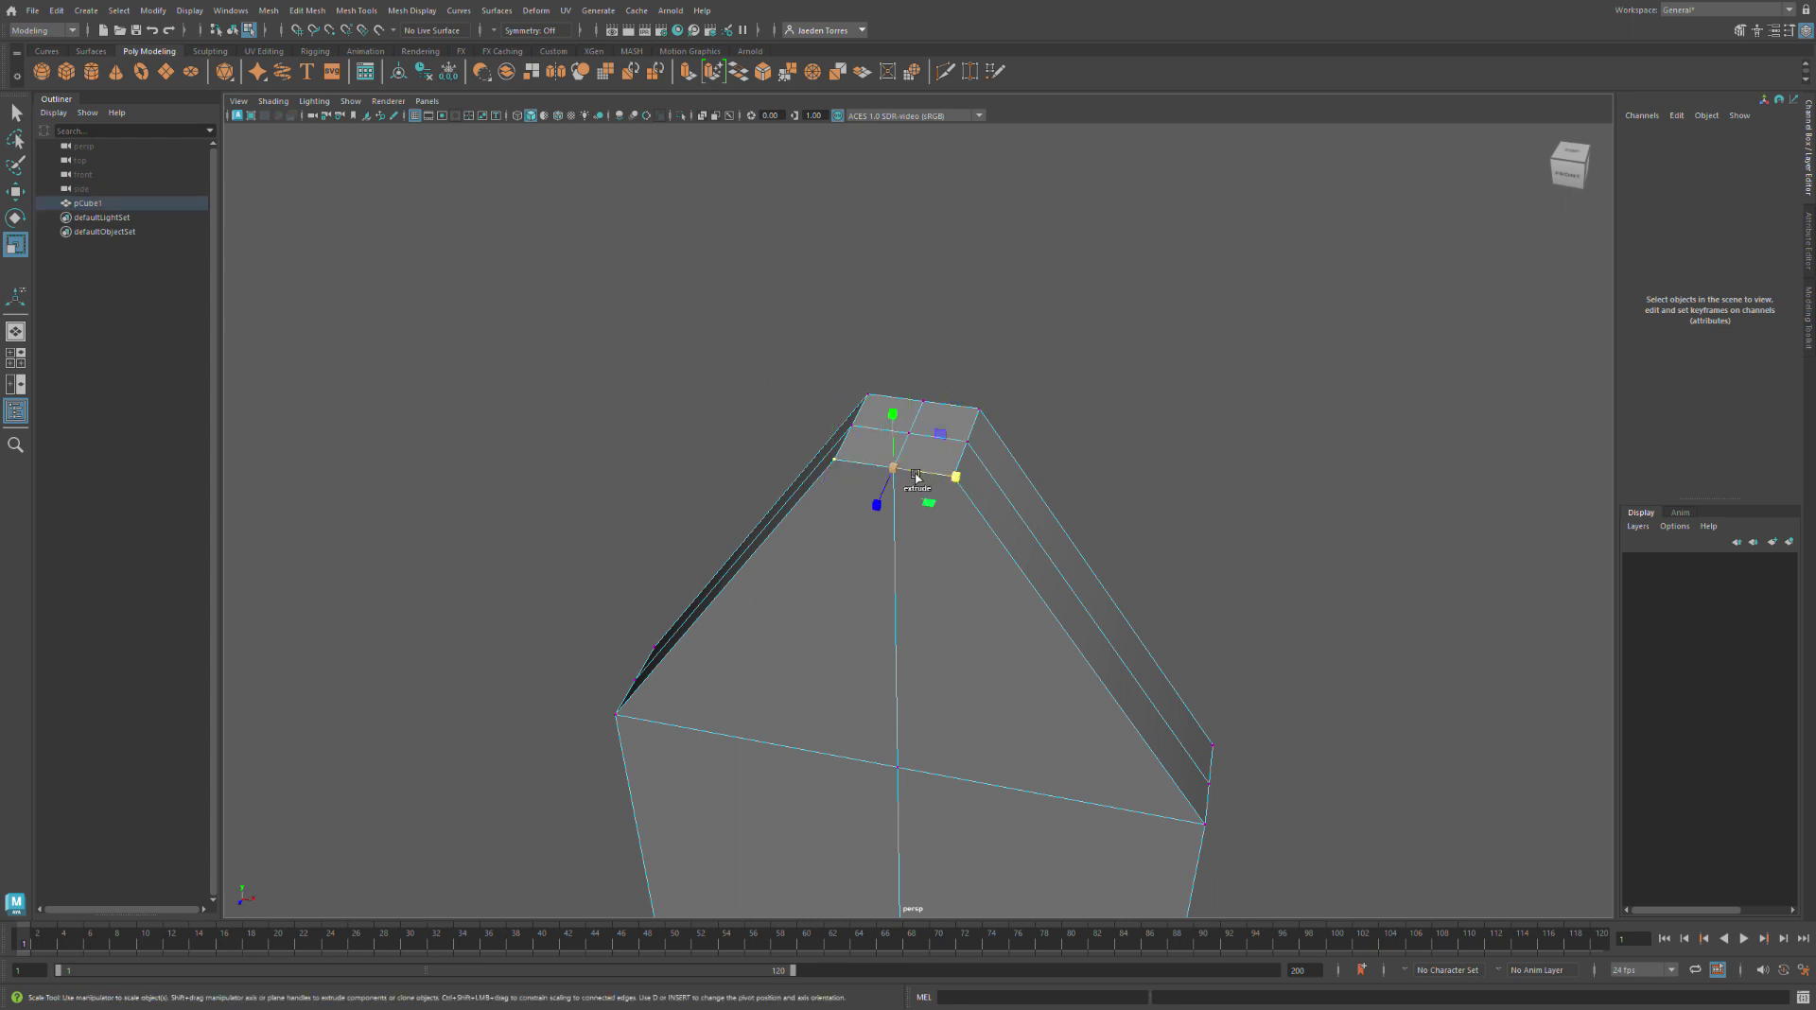
key("f")
scroll(910, 479, "up", 2)
scroll(905, 478, "down", 4)
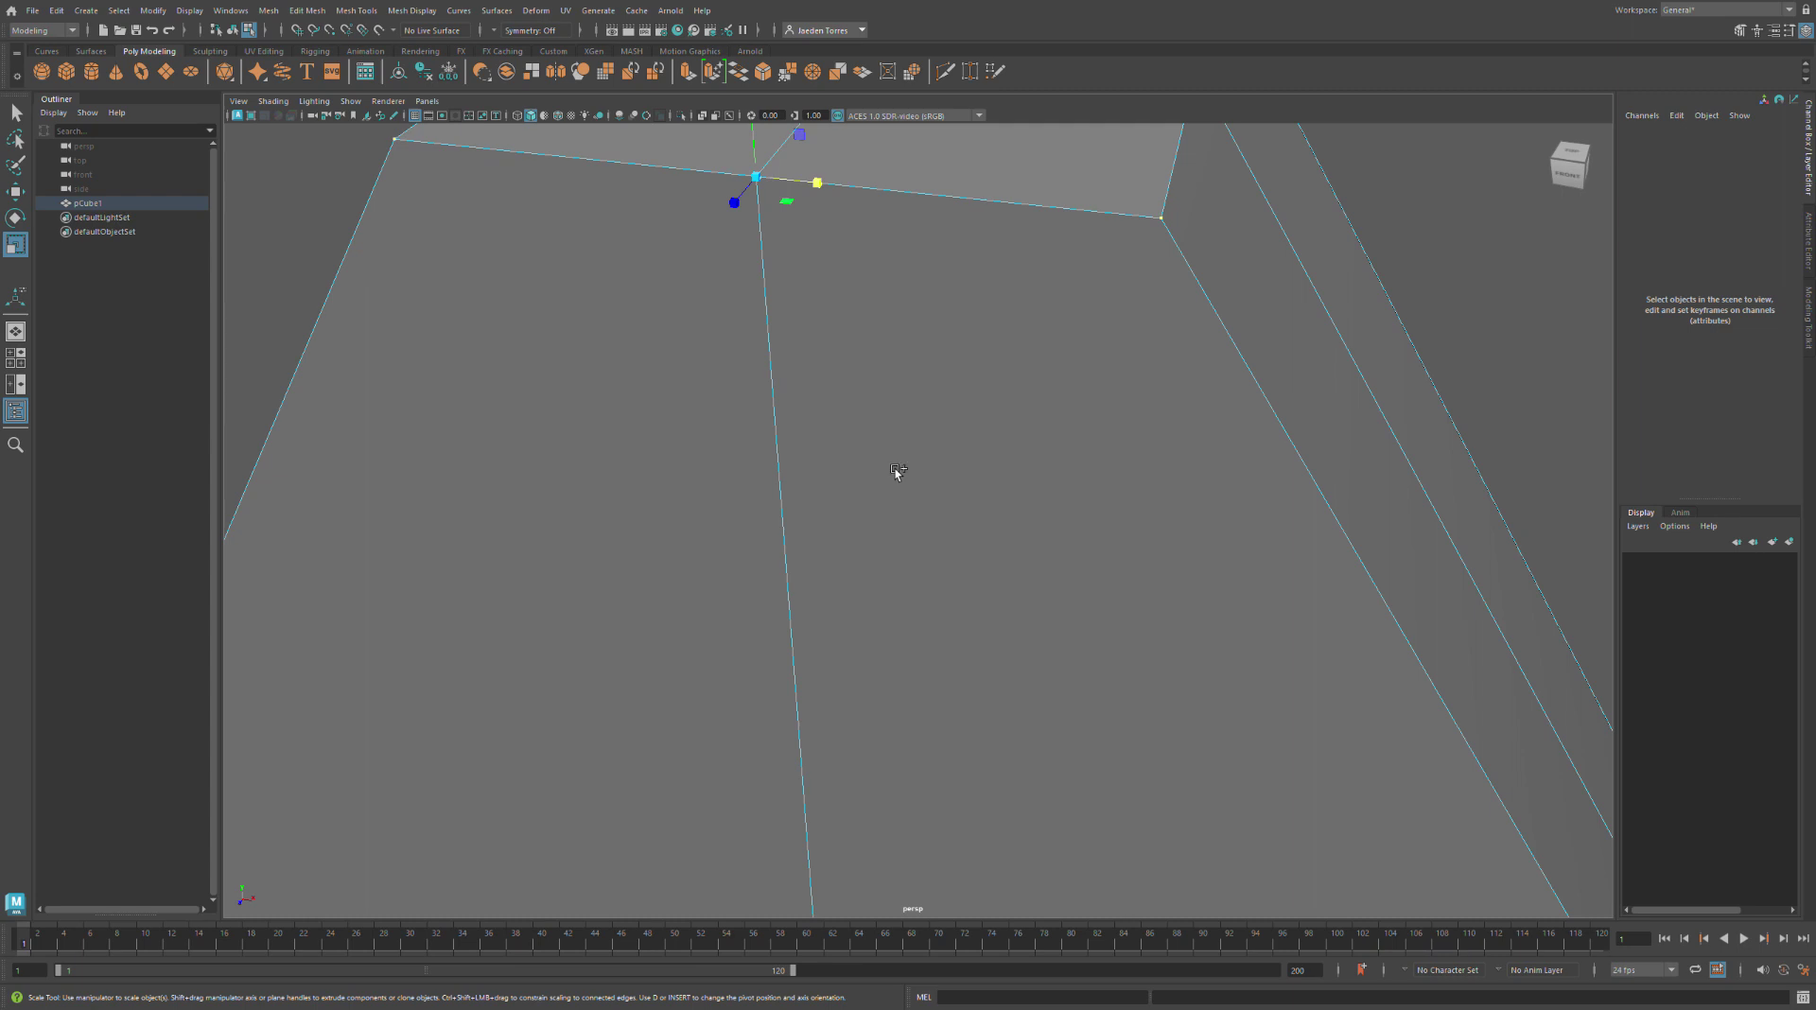
middle_click_drag(895, 468, 883, 601, "shift")
middle_click_drag(805, 264, 797, 318, "alt")
left_click(746, 517)
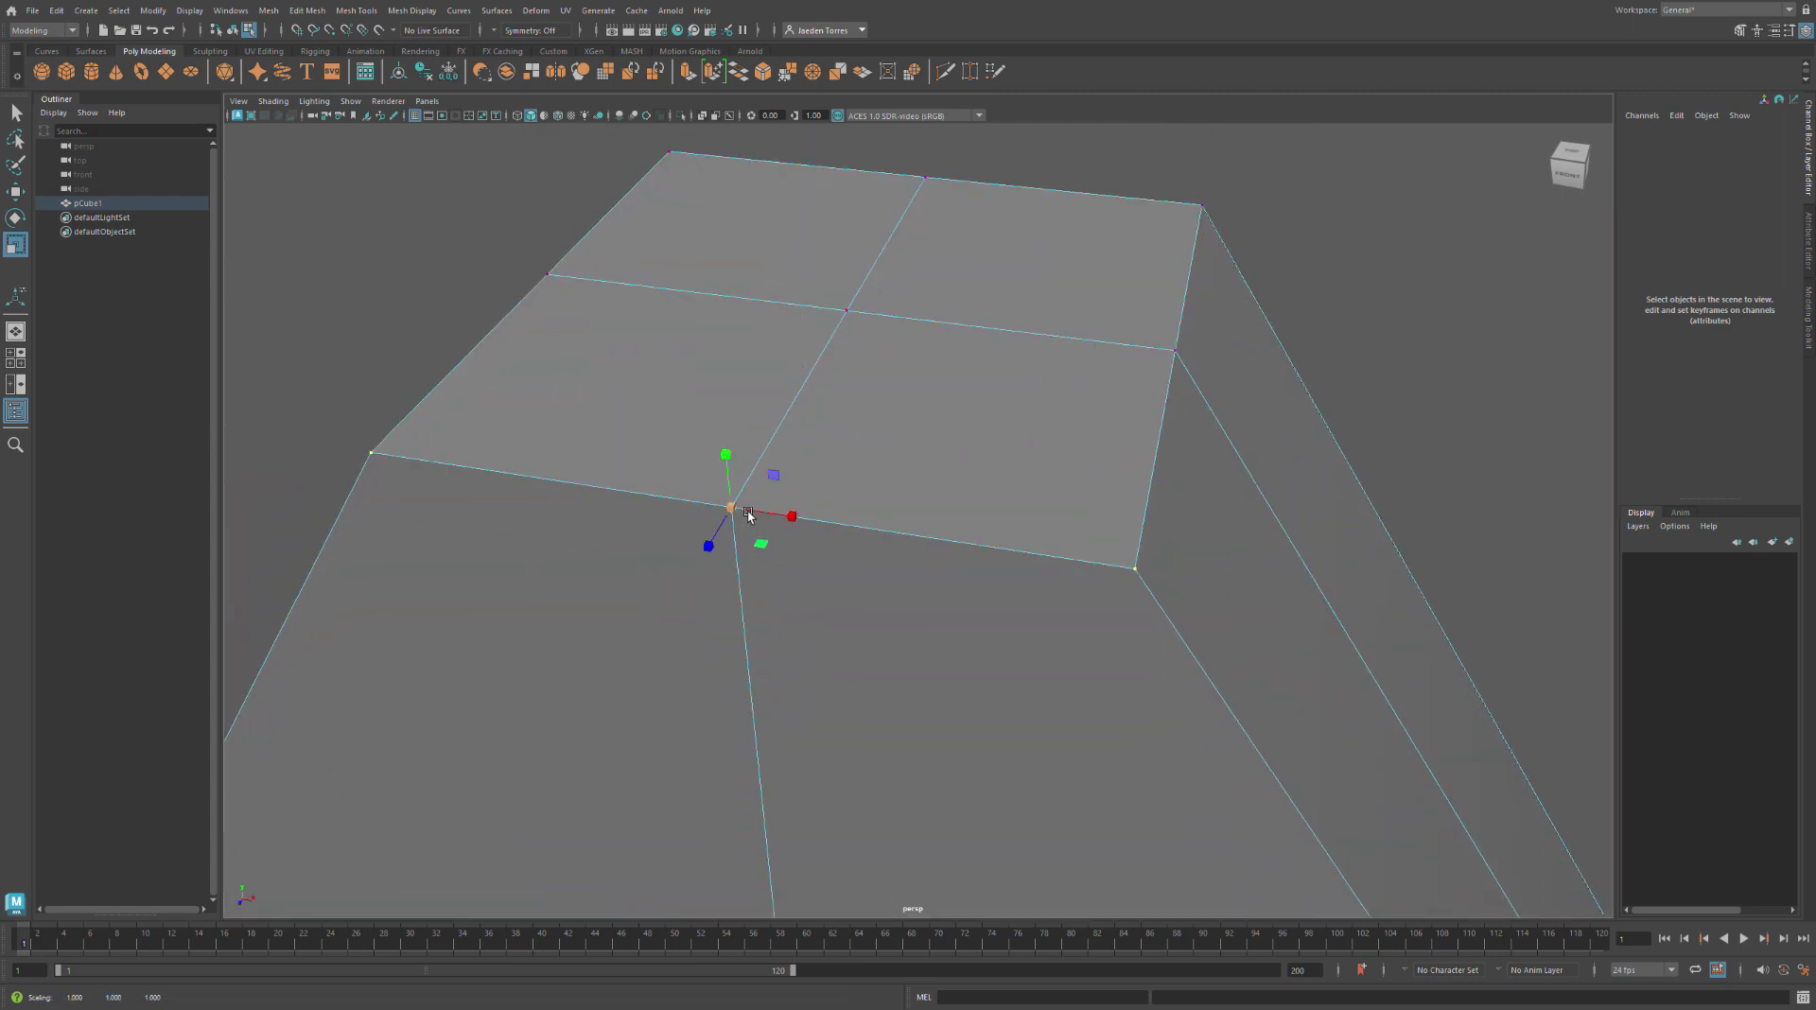
left_click_drag(738, 483, 737, 483)
scroll(742, 511, "down", 5)
left_click(806, 439)
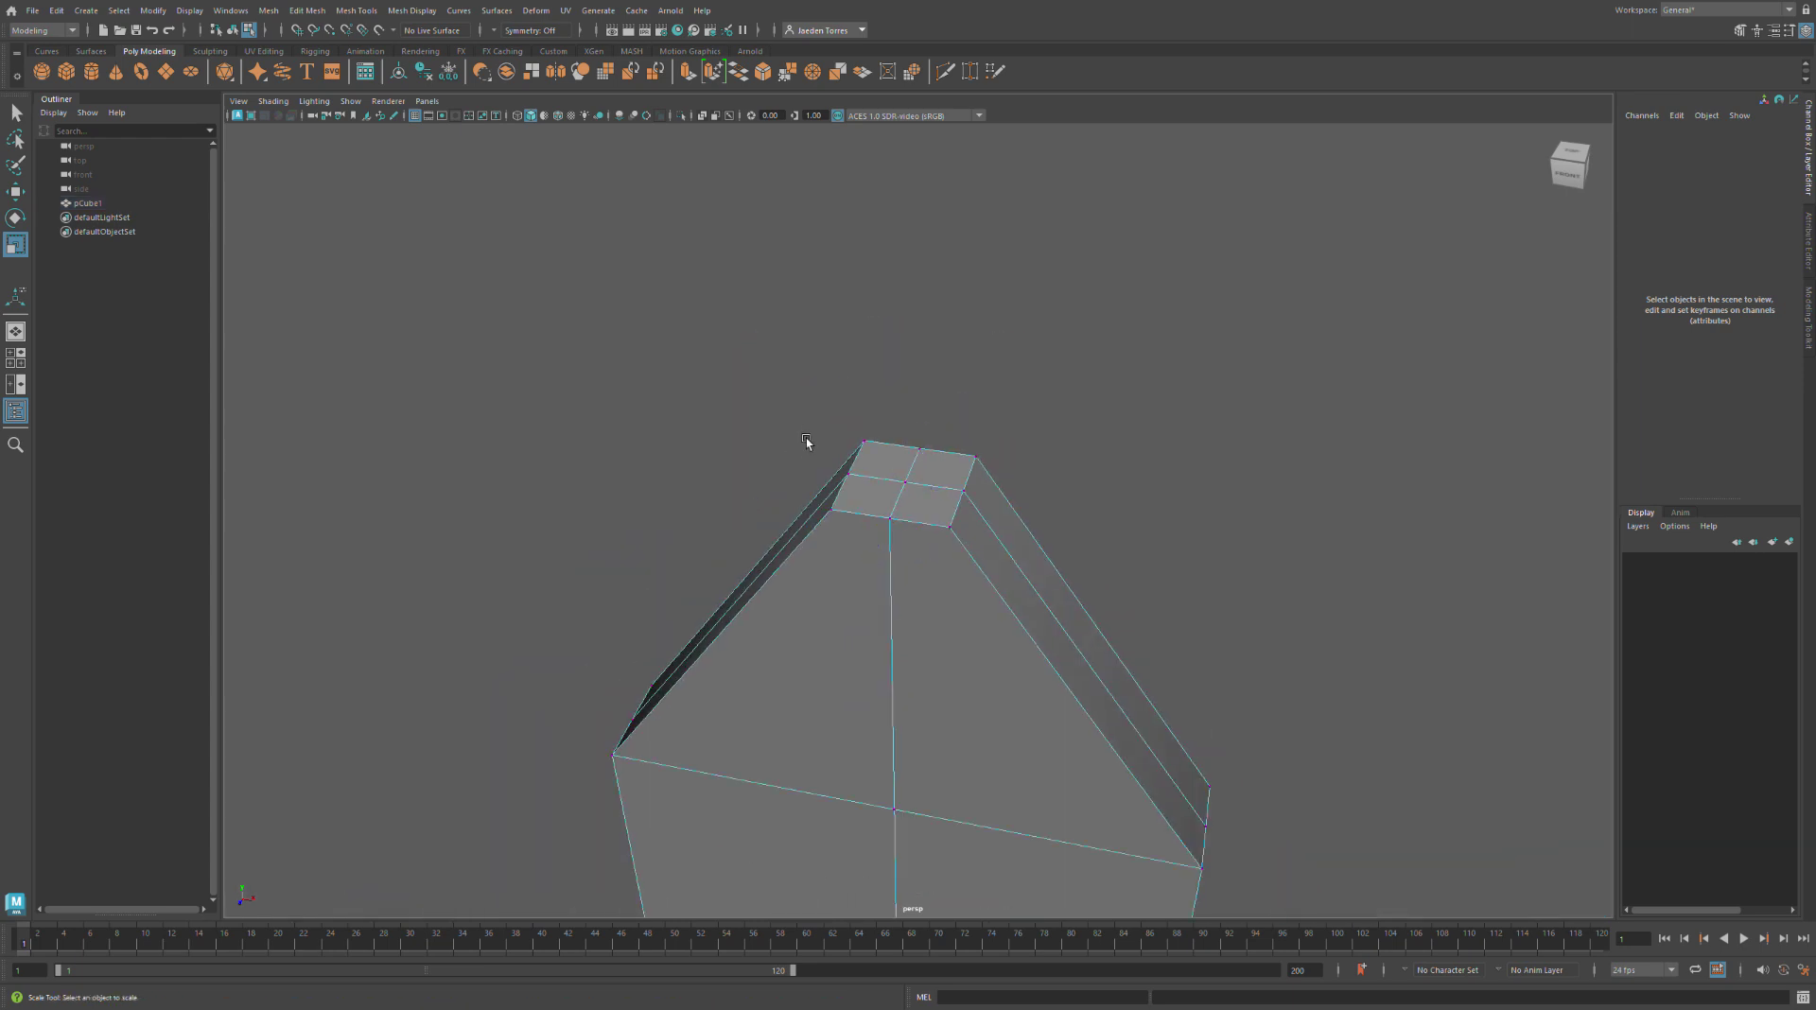
Move the front and back edge vertices of the column's narrow top down, leaving the middle row raised as a ridge
left_click(868, 443)
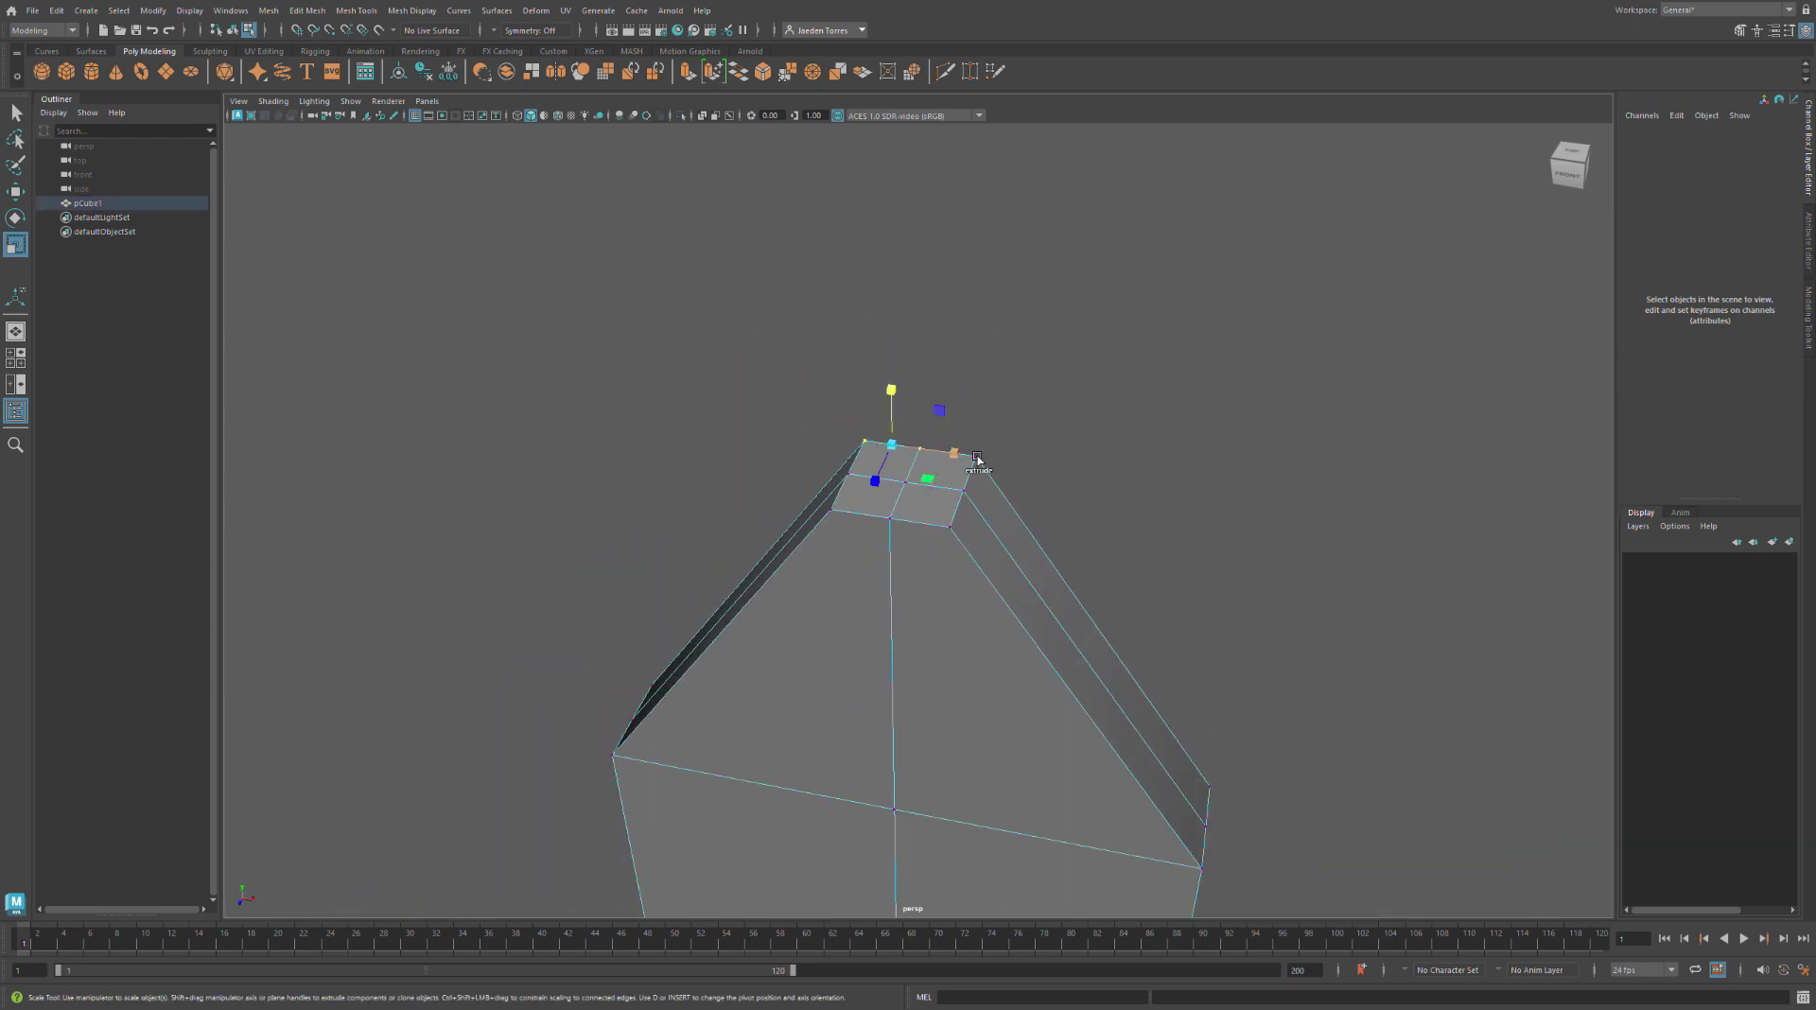
left_click(892, 519, "shift")
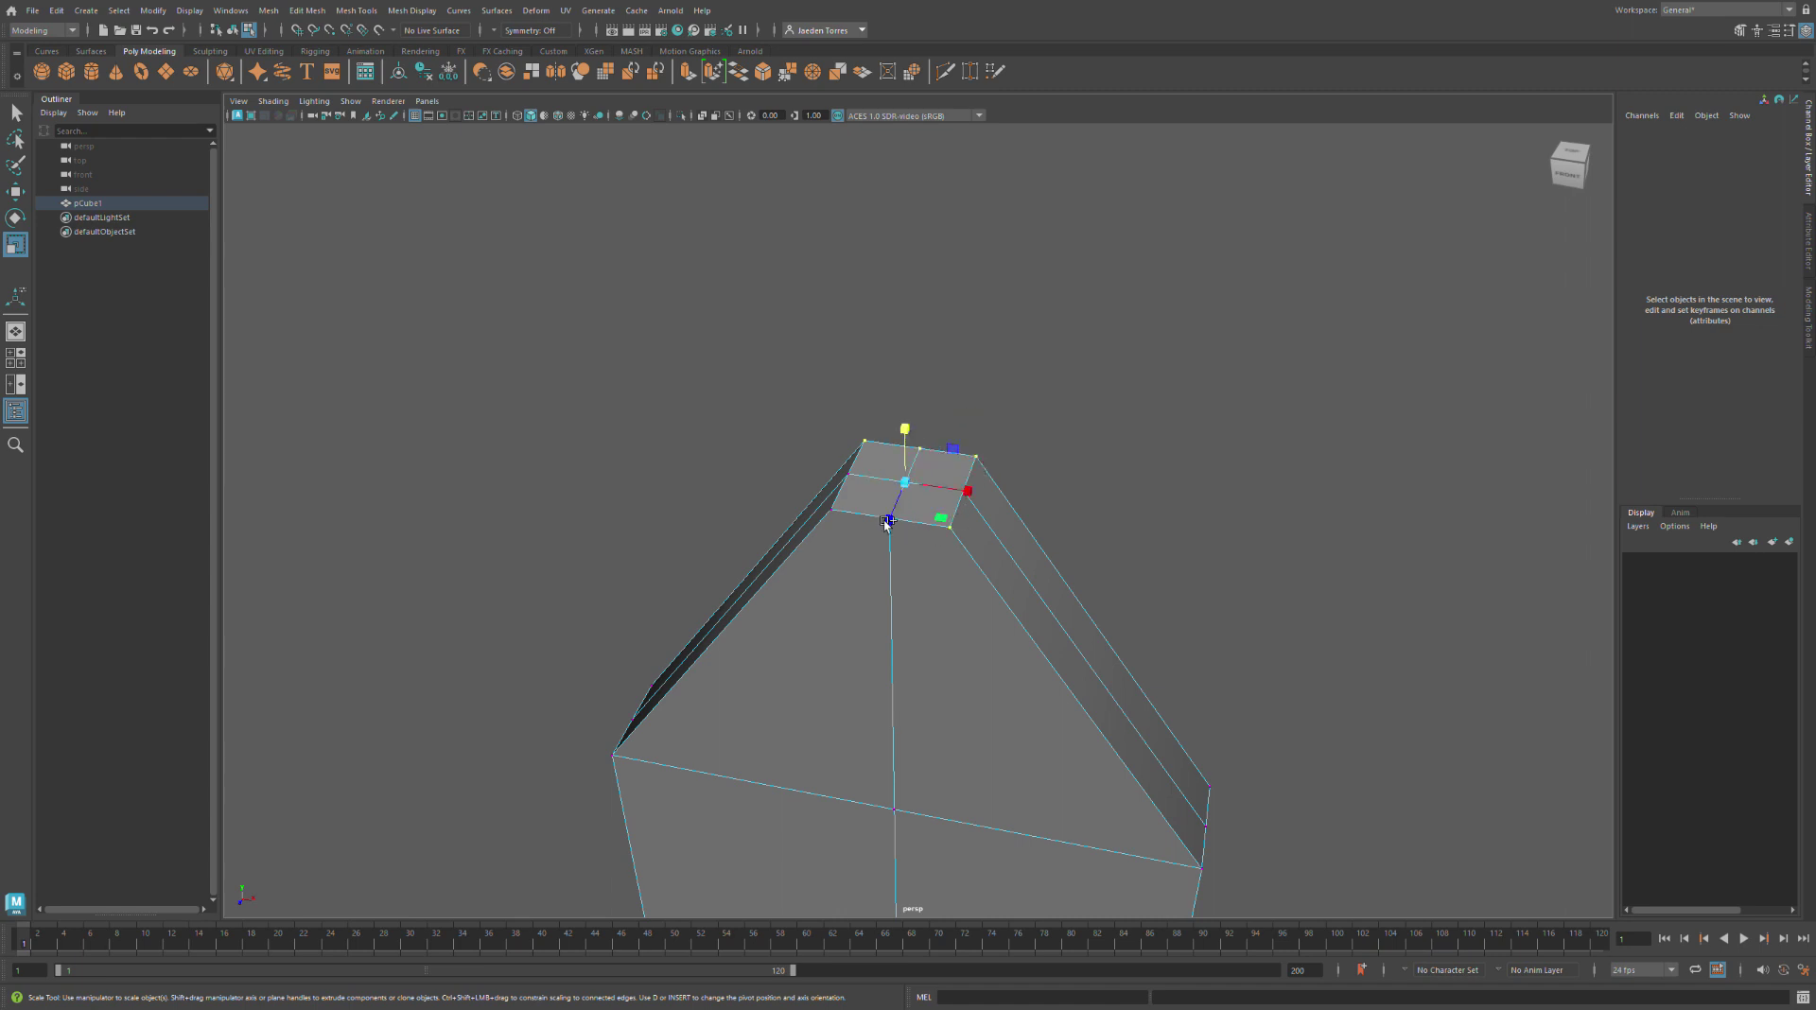
scroll(890, 527, "up", 3)
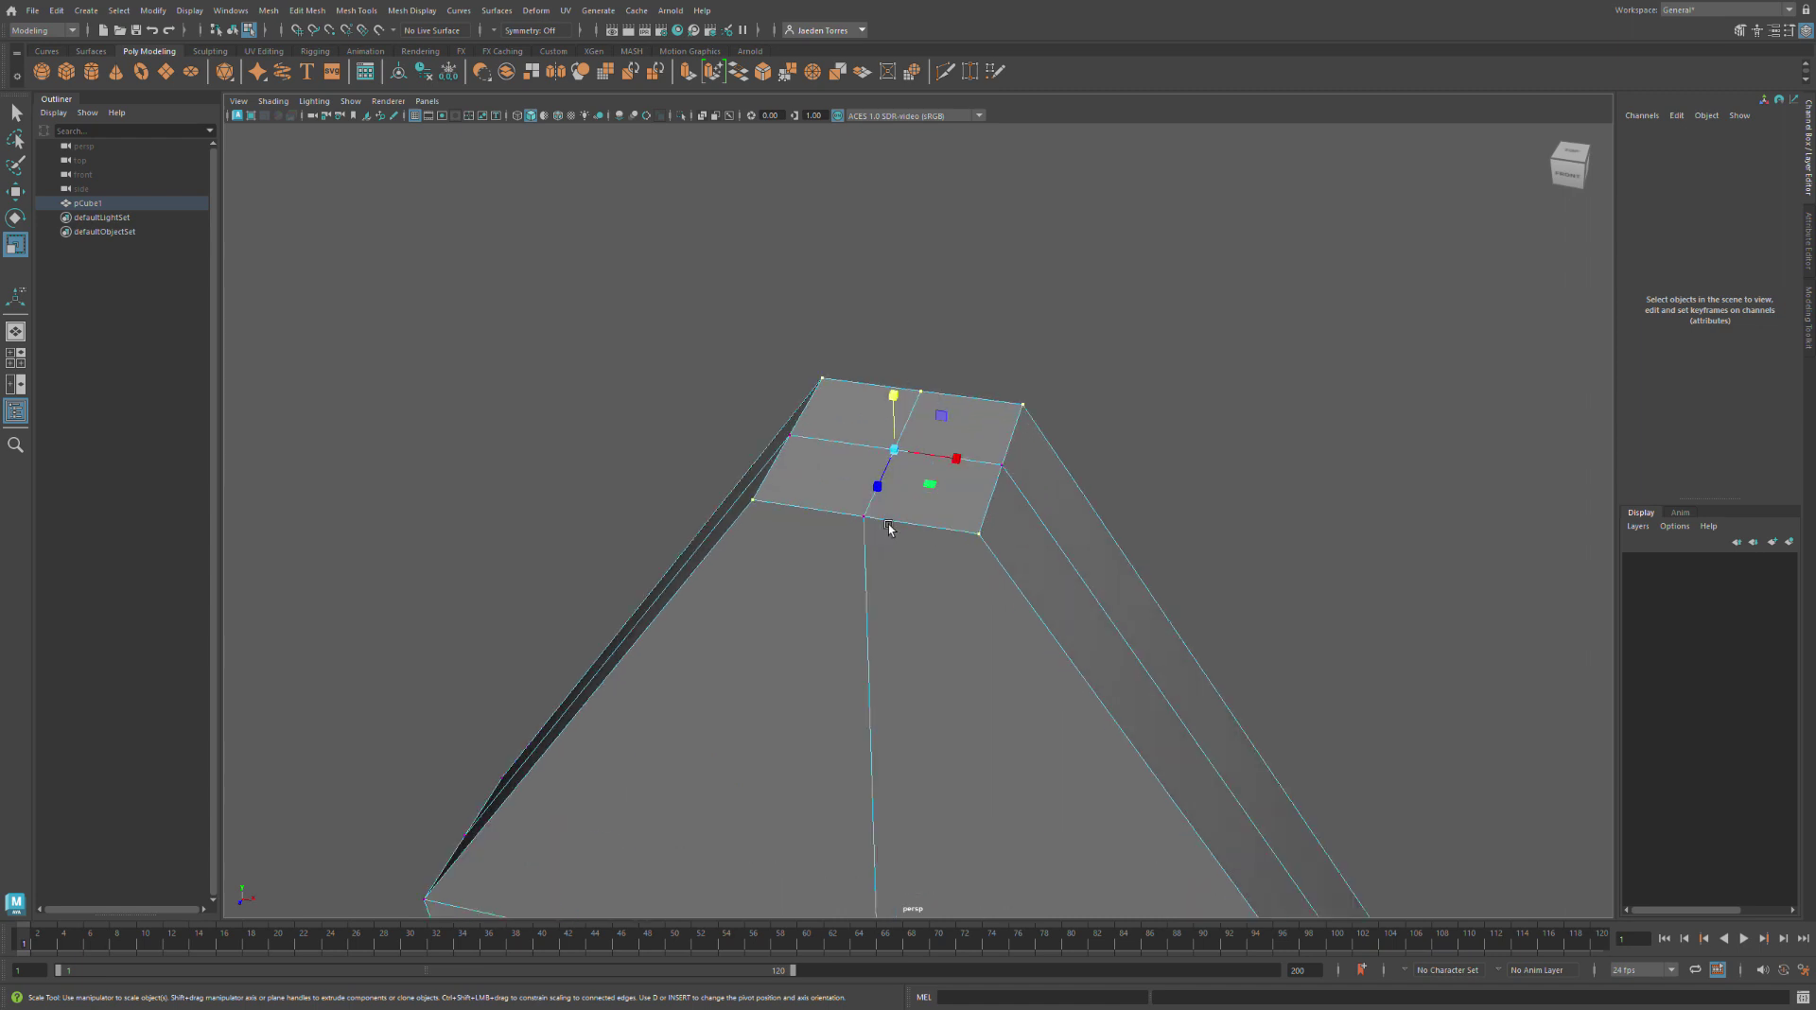
key("w")
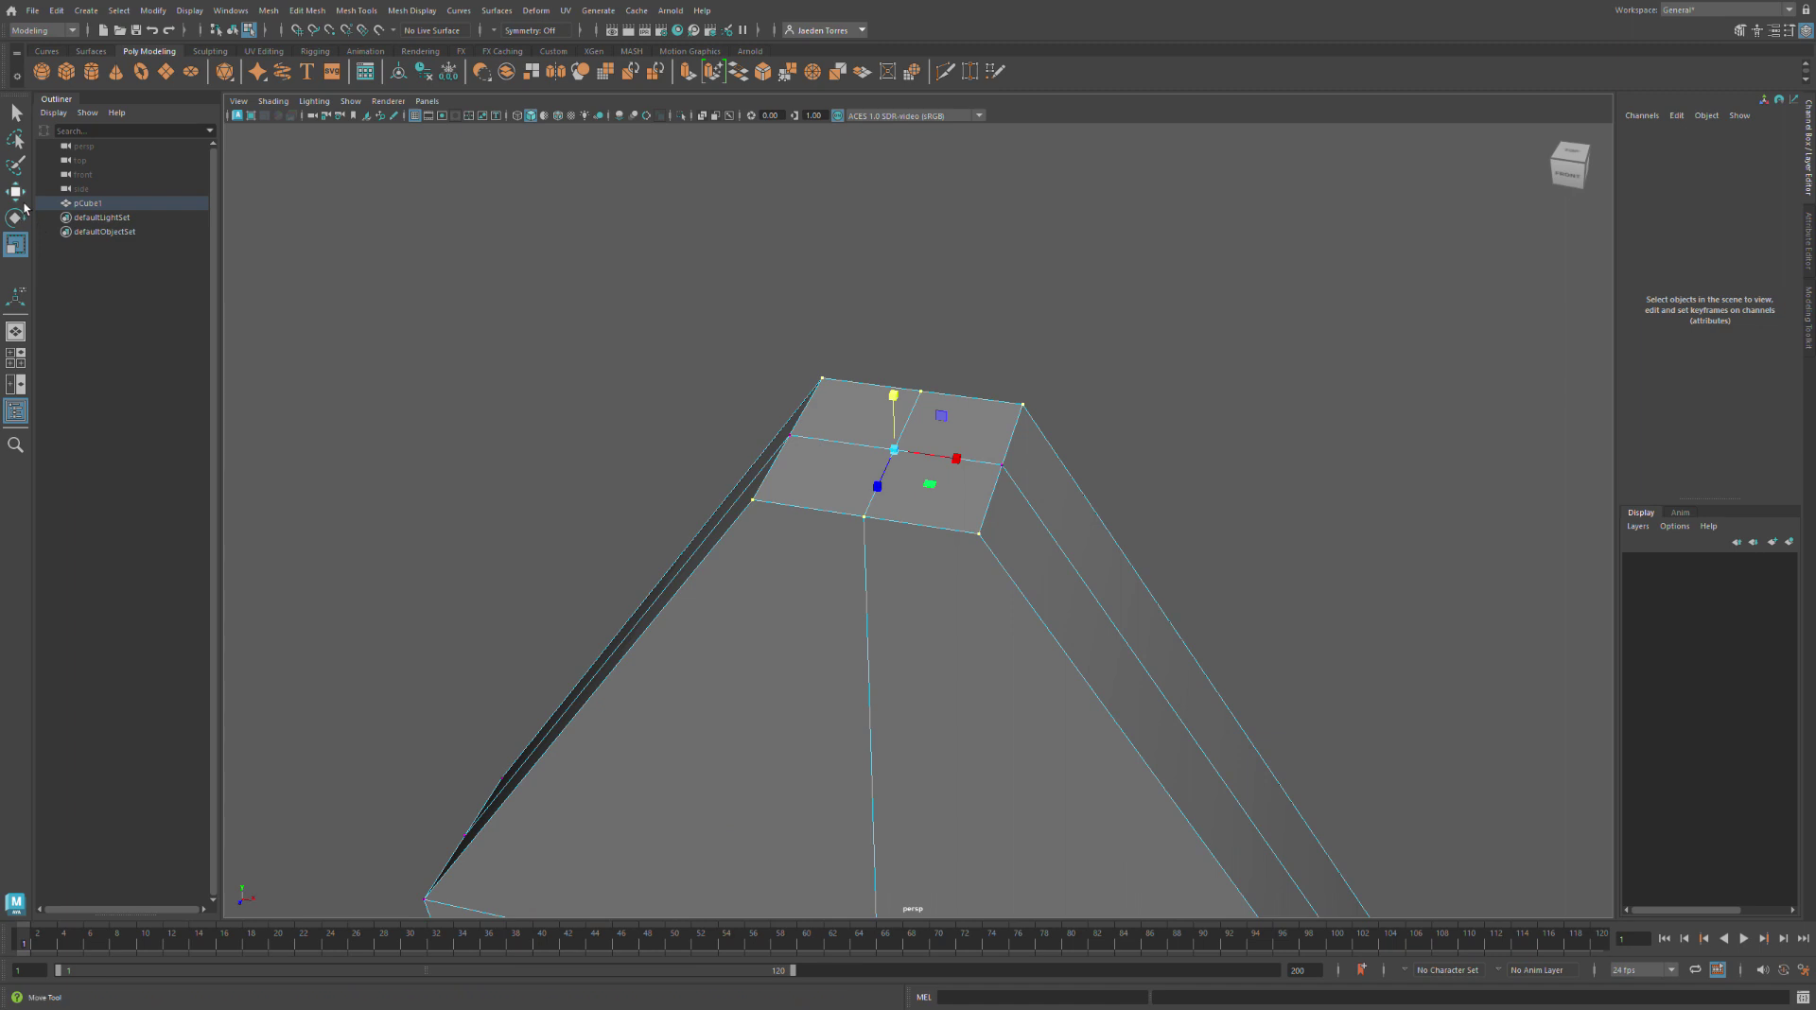
left_click_drag(895, 425, 923, 510)
scroll(990, 491, "down", 4)
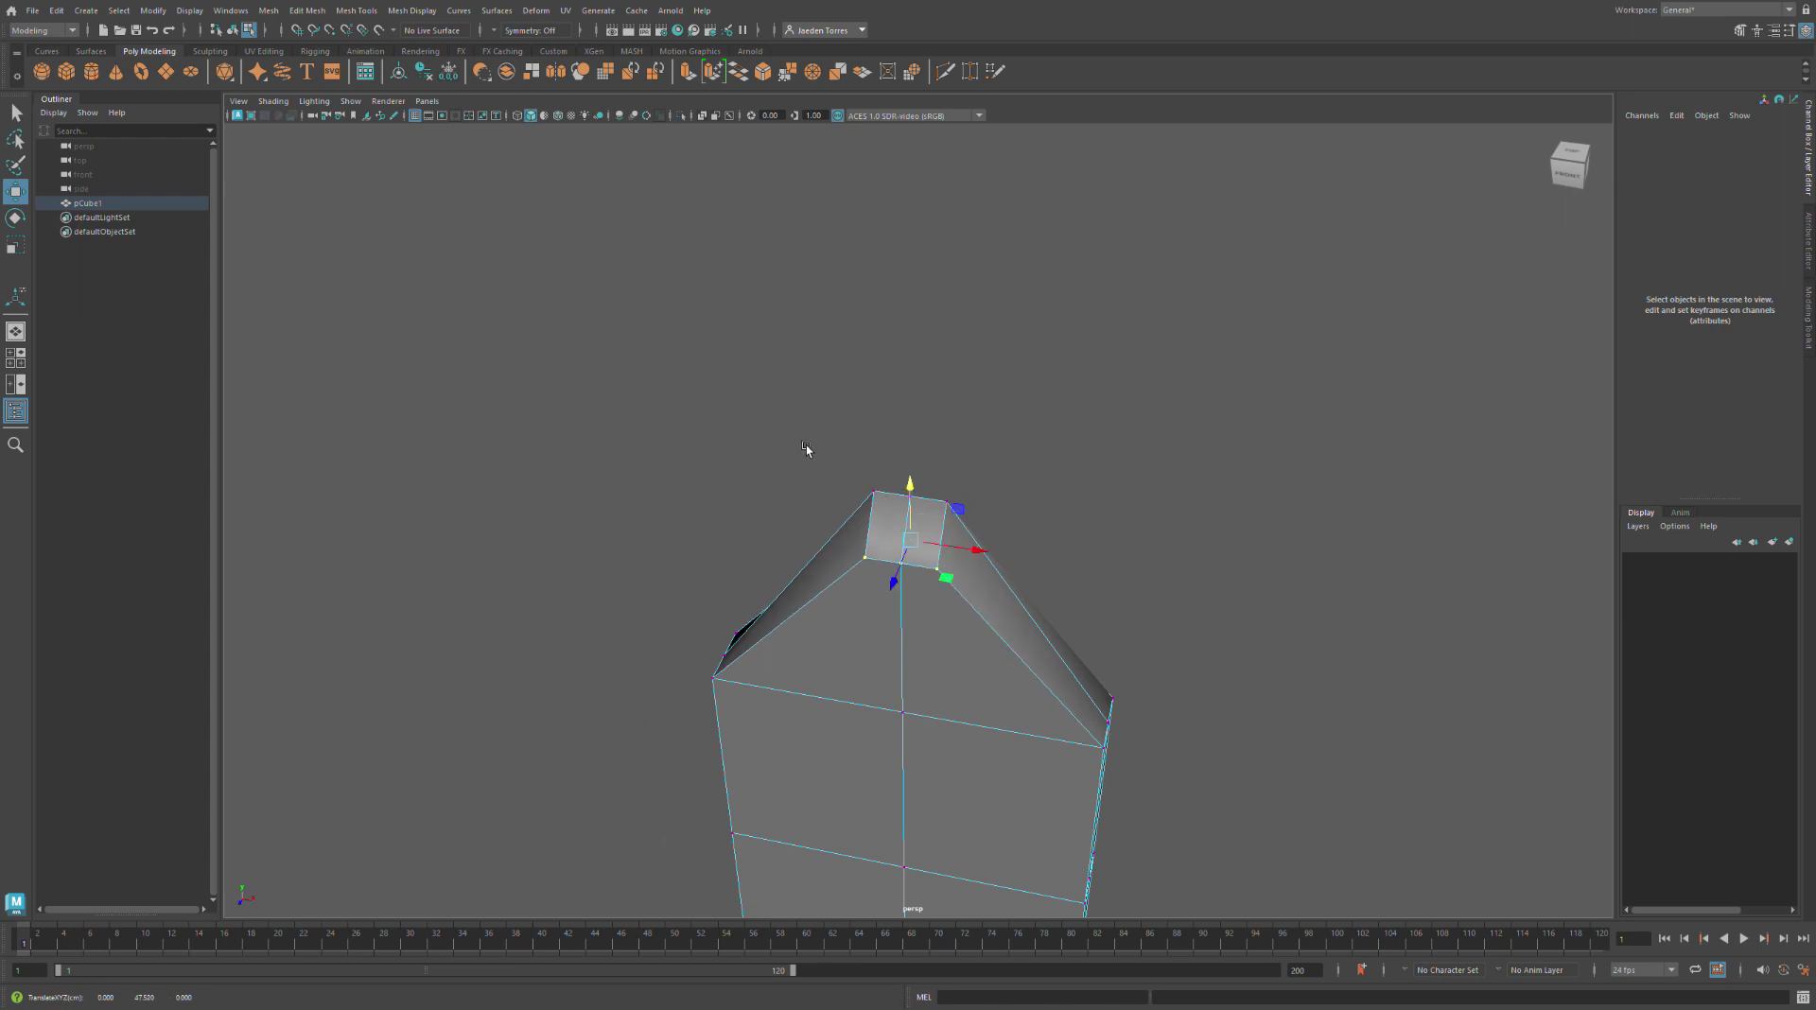
Scale the two end vertices of the tip's middle ridge inward along X to about 0.8
left_click(806, 450)
scroll(795, 450, "up", 7)
left_click(741, 399)
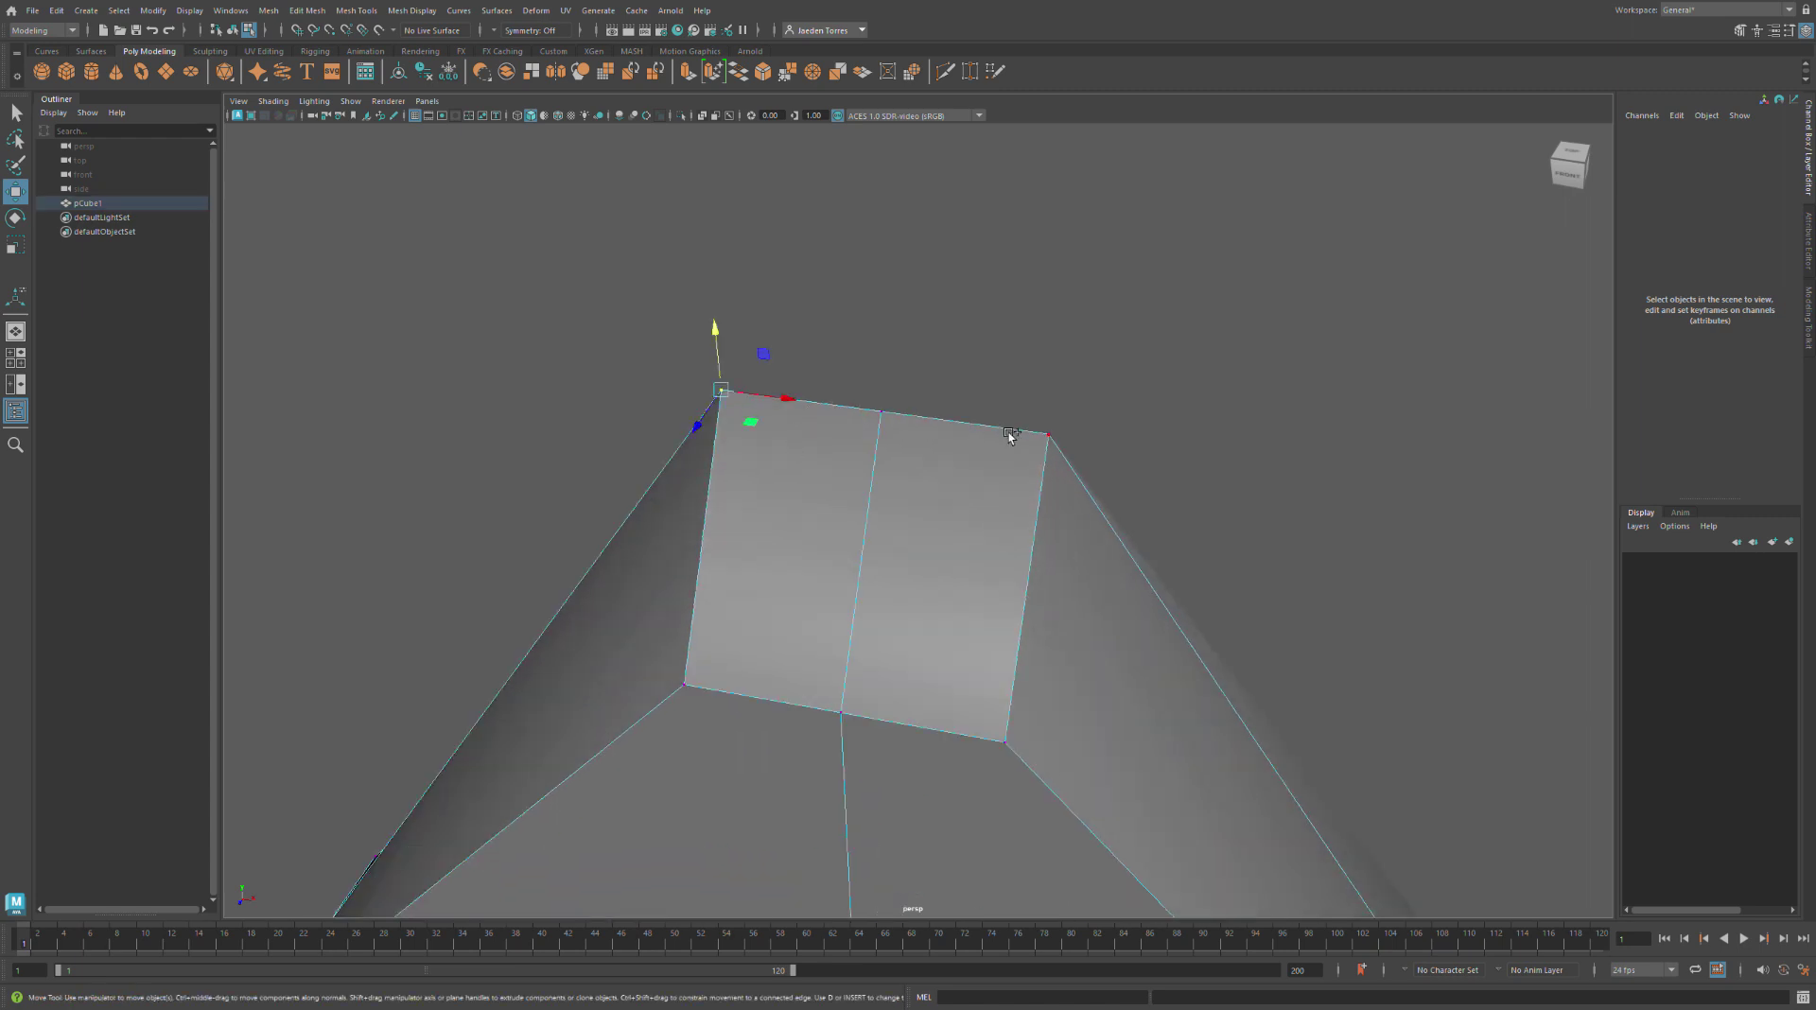
left_click(1049, 435, "shift")
left_click_drag(948, 423, 922, 421)
key("ctrl+z")
key("r")
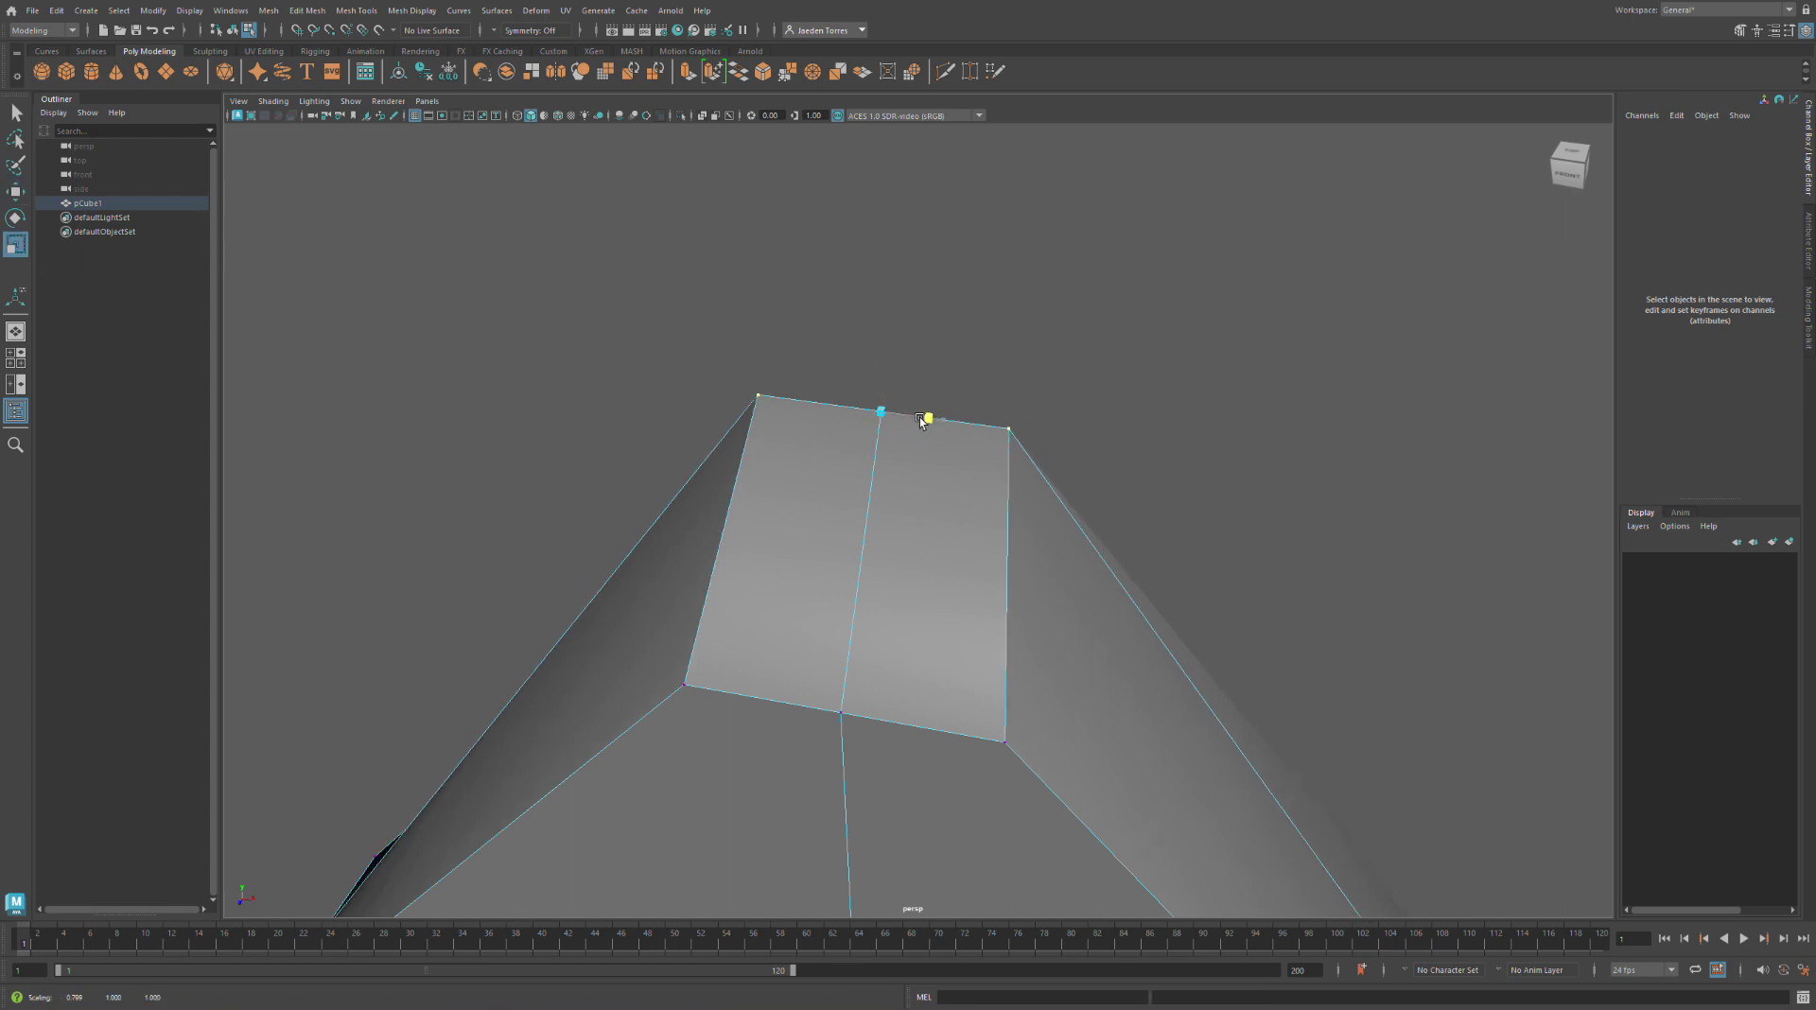
left_click(851, 337)
scroll(843, 333, "down", 6)
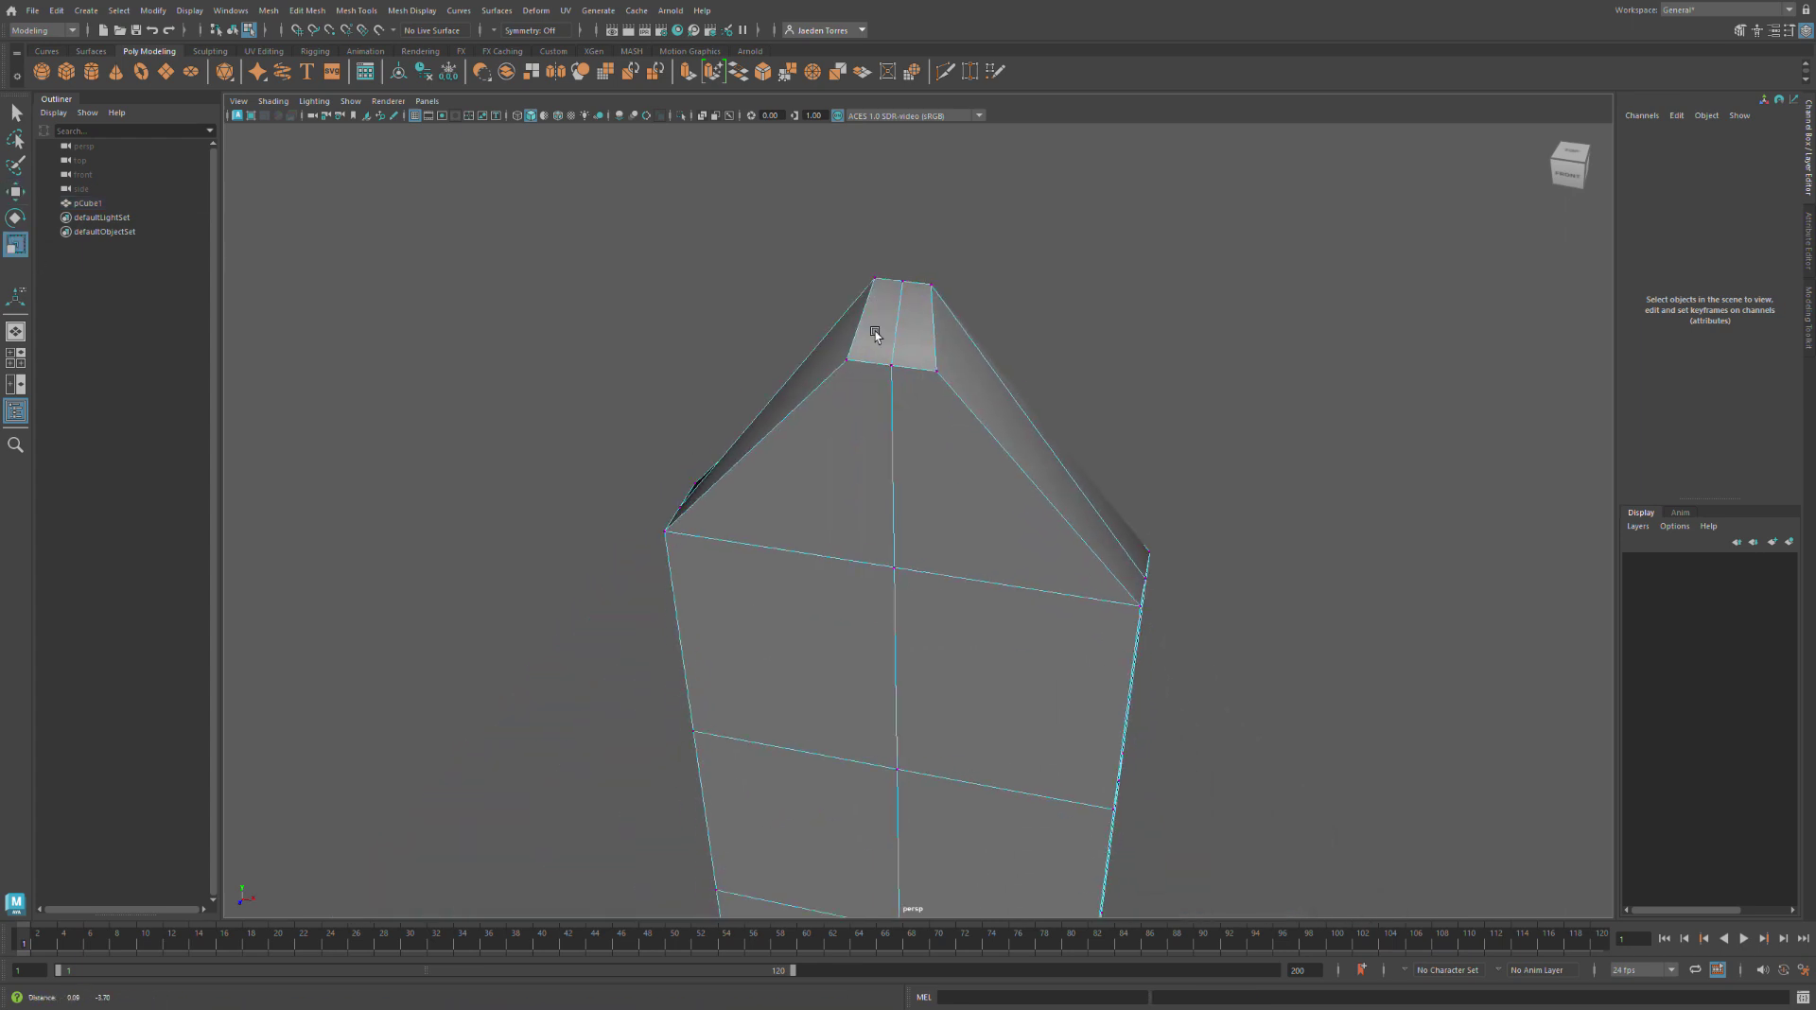
middle_click_drag(875, 335, 872, 315, "alt")
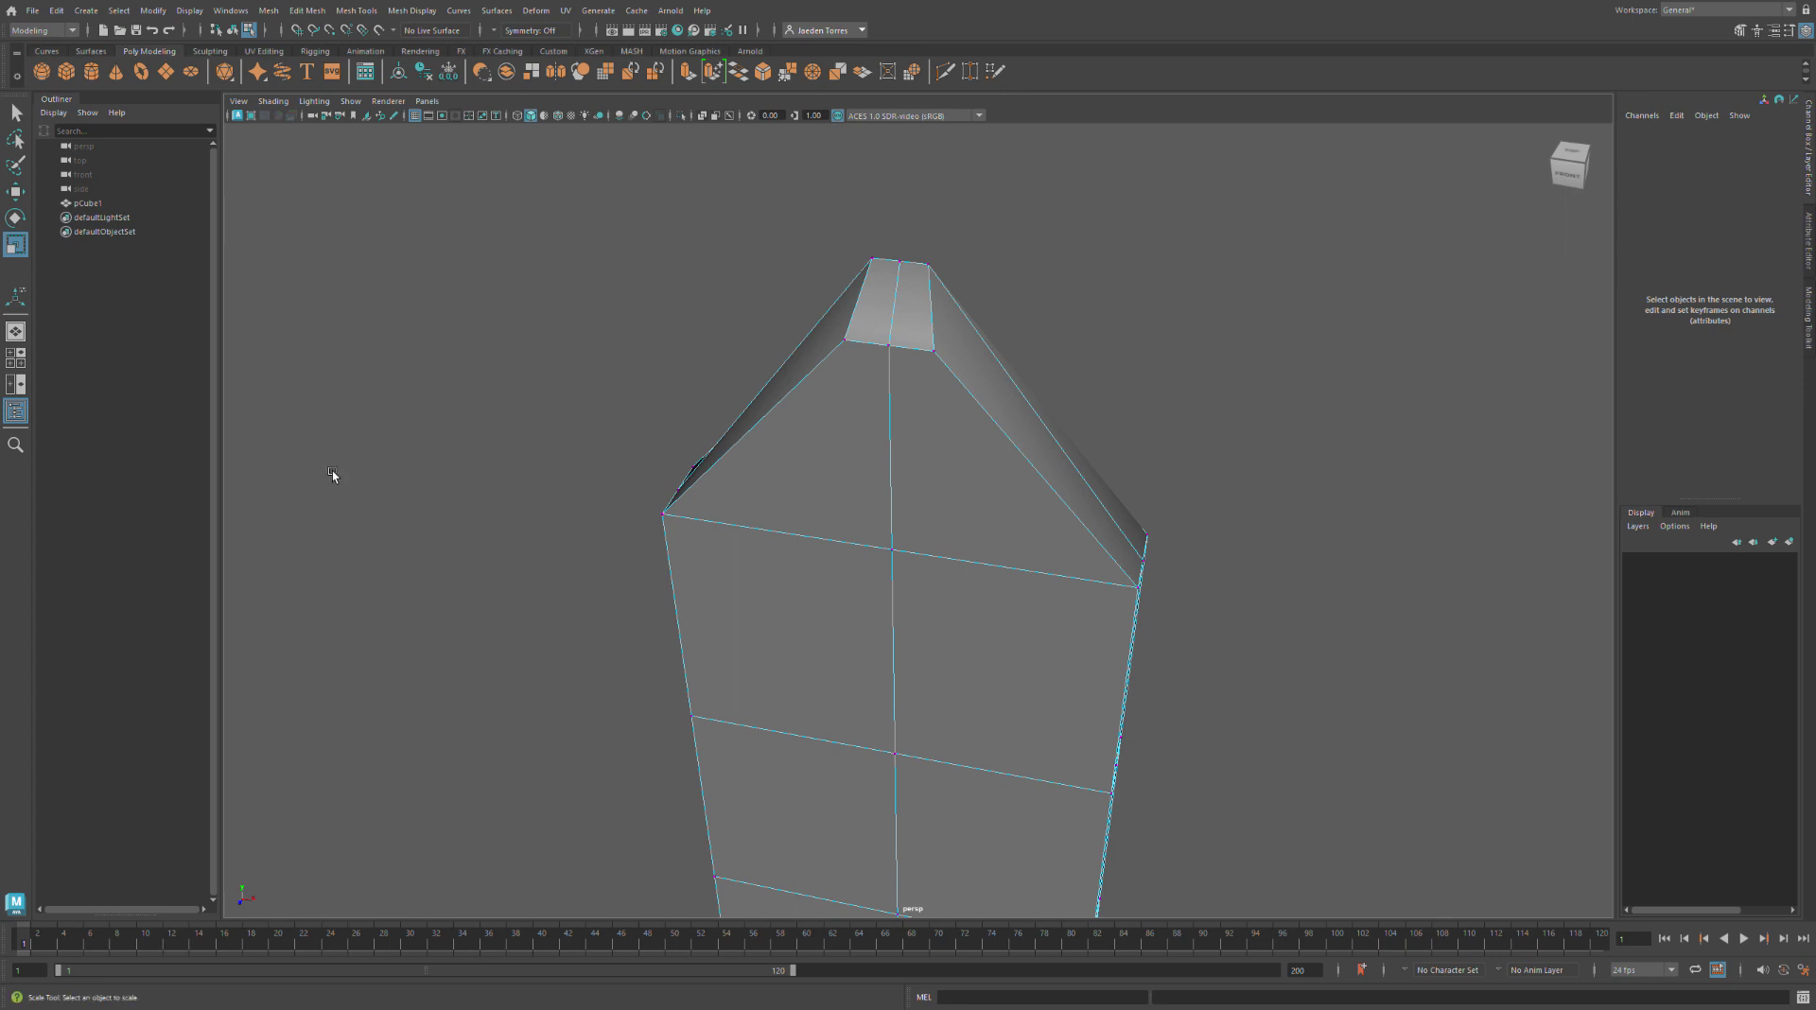
Scale the front and back corner vertices of the tip inward along X to match the narrowed ridge
scroll(673, 503, "up", 5)
scroll(674, 500, "down", 6)
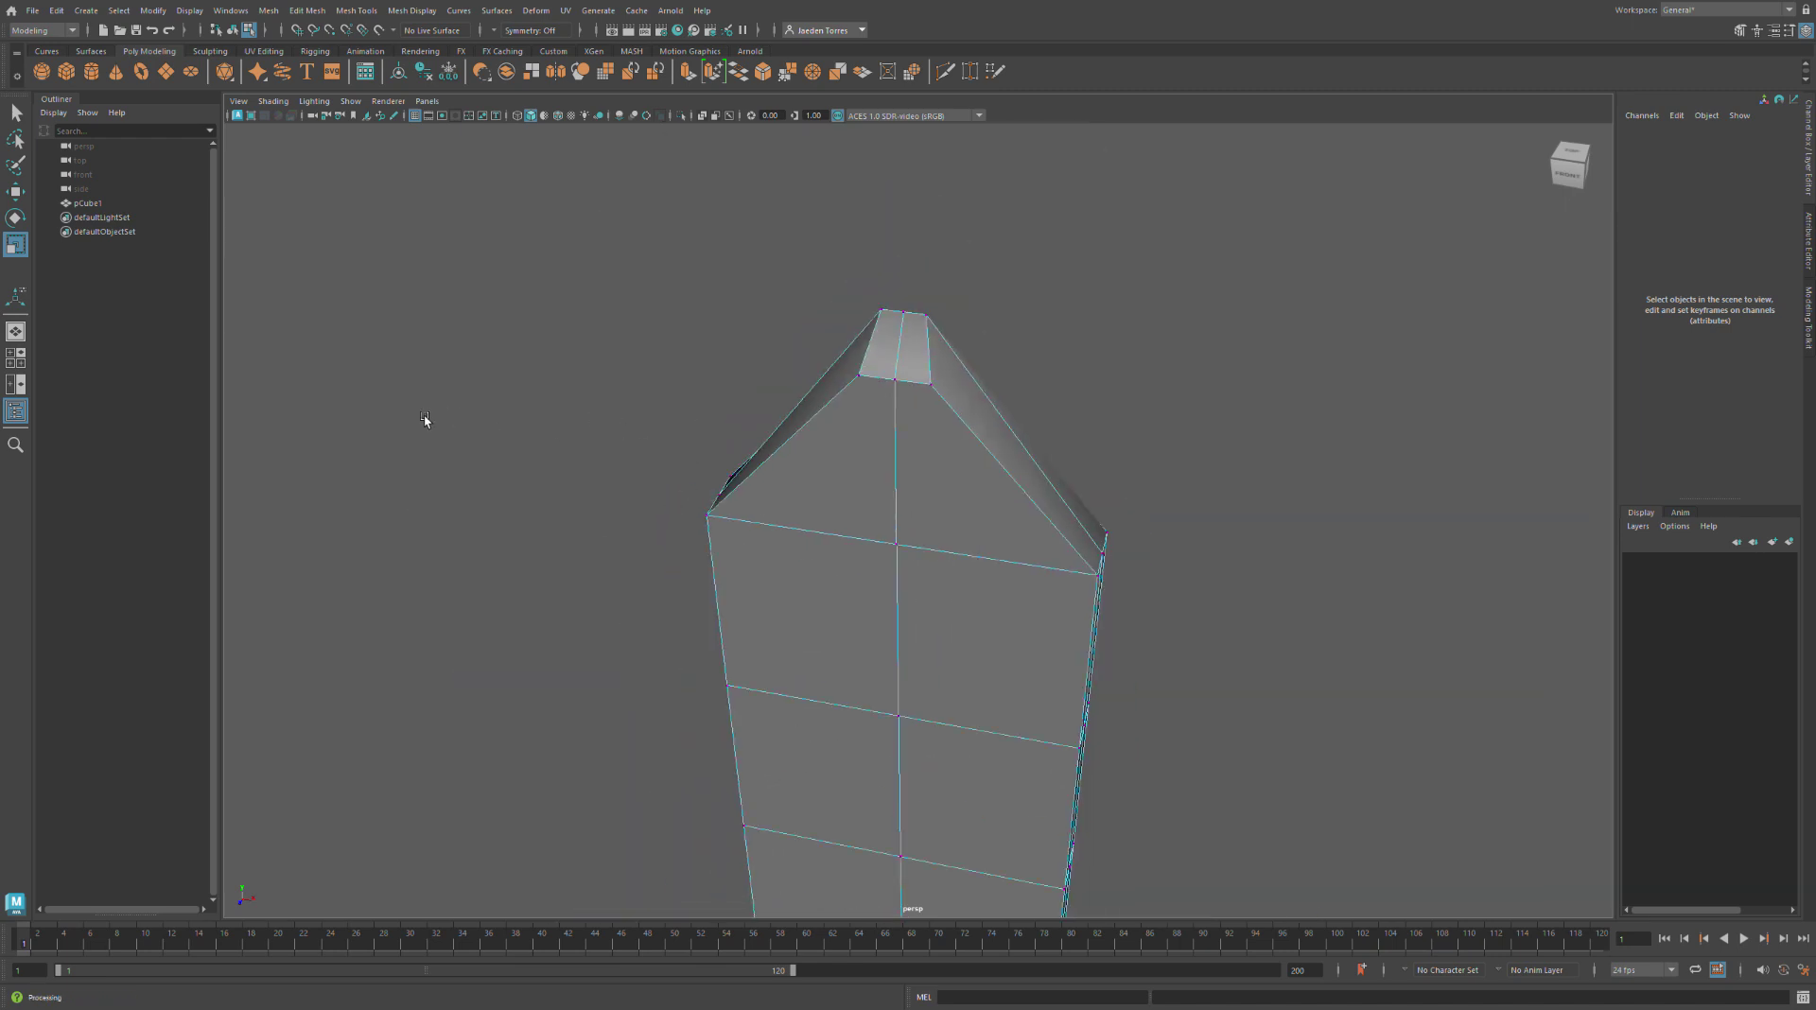
left_click(871, 382)
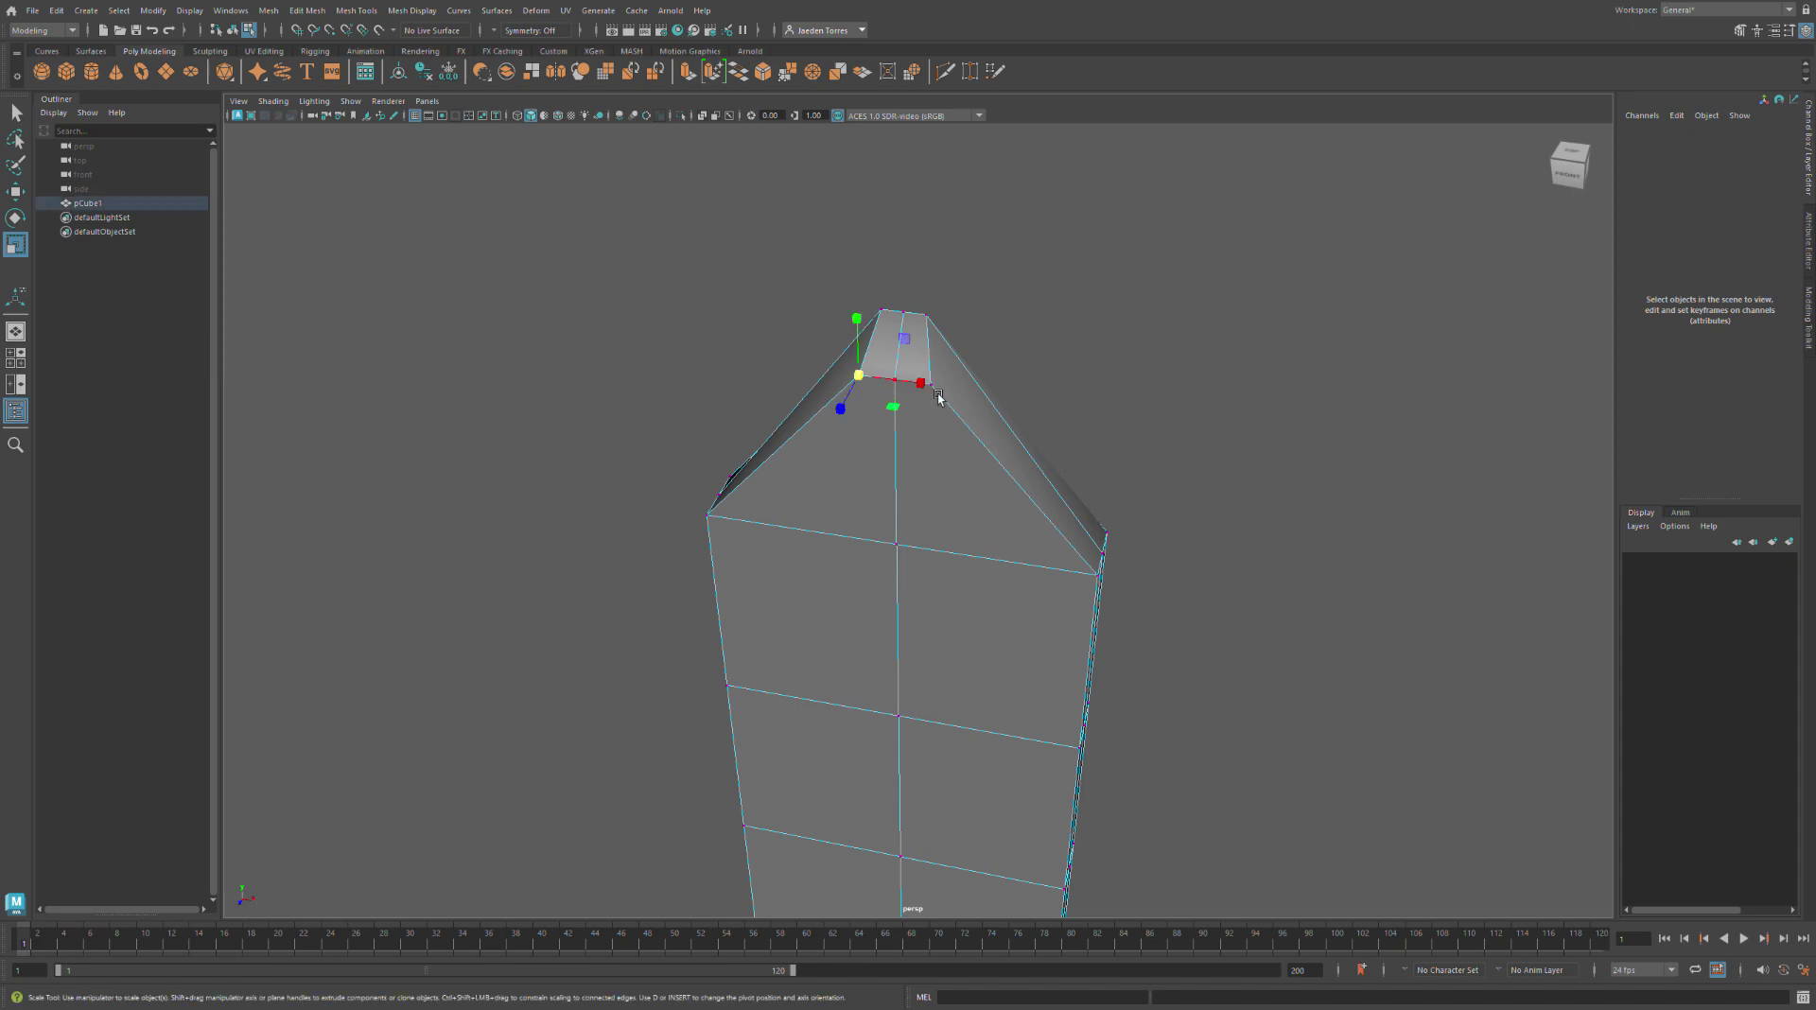
left_click_drag(1075, 383, 906, 435, "alt")
middle_click_drag(906, 435, 1066, 535, "alt")
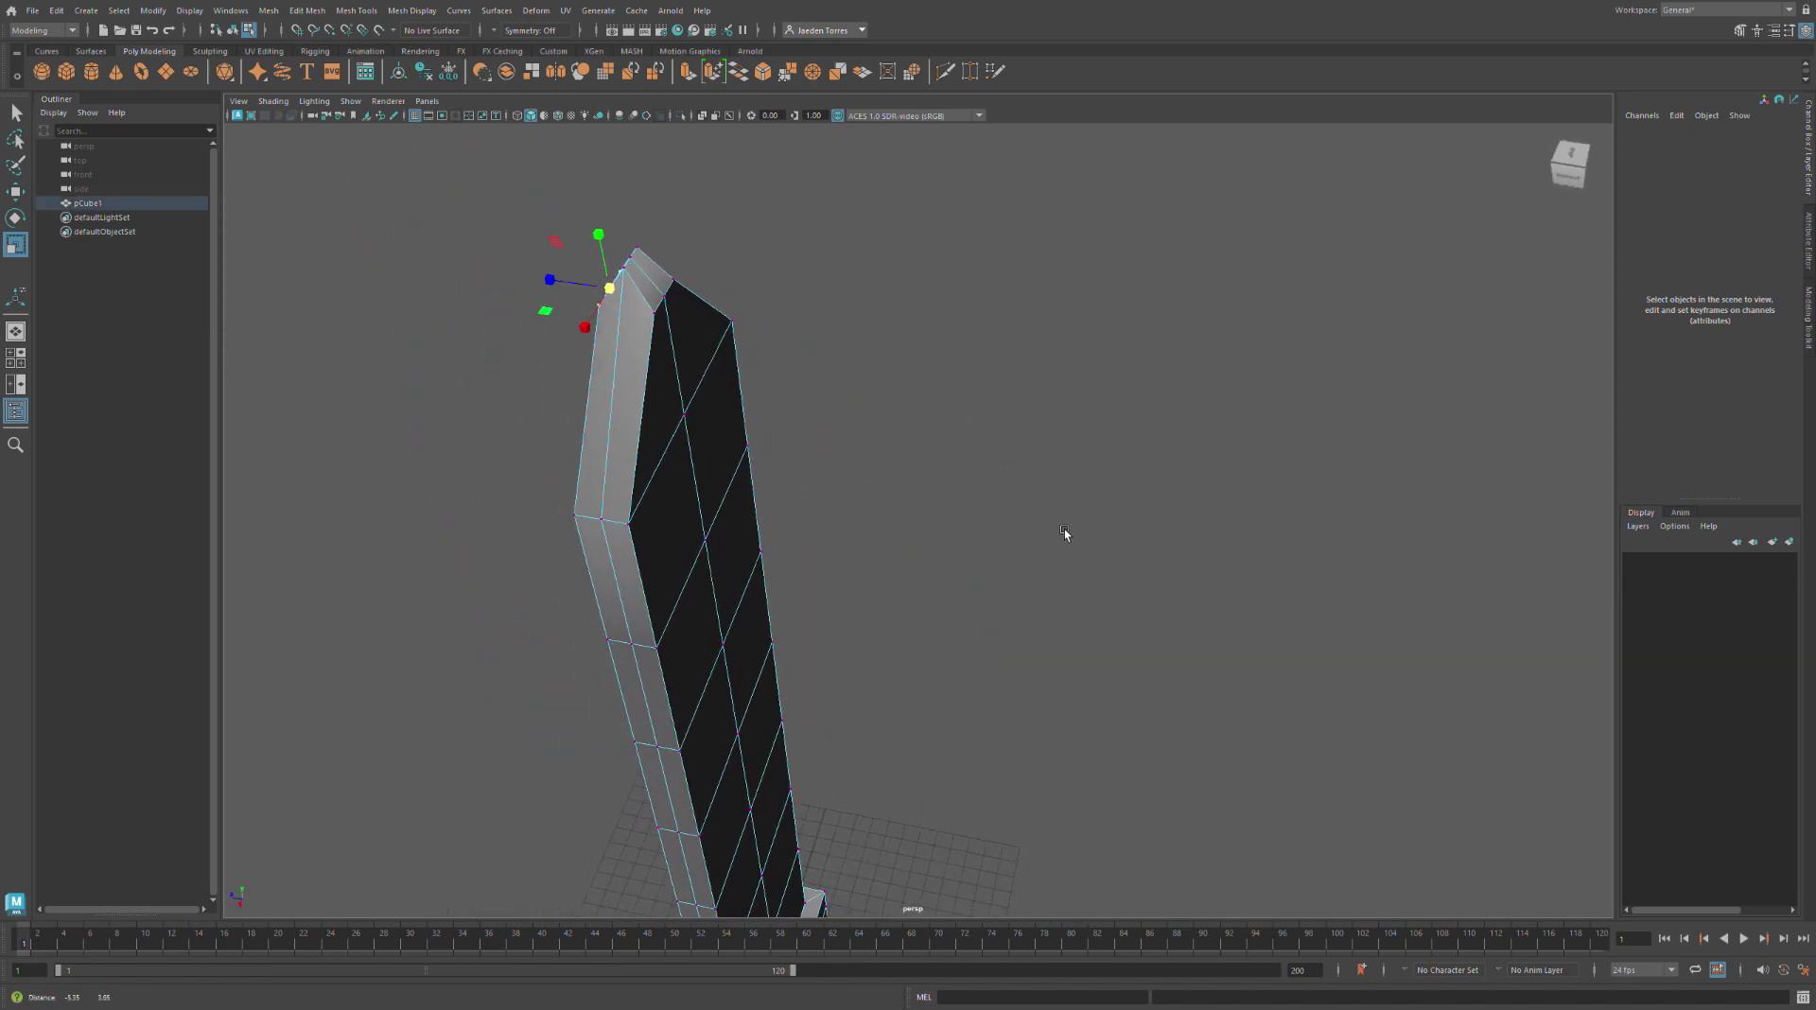
left_click_drag(1066, 535, 880, 491, "alt")
middle_click_drag(880, 491, 916, 770, "alt")
scroll(958, 544, "up", 3)
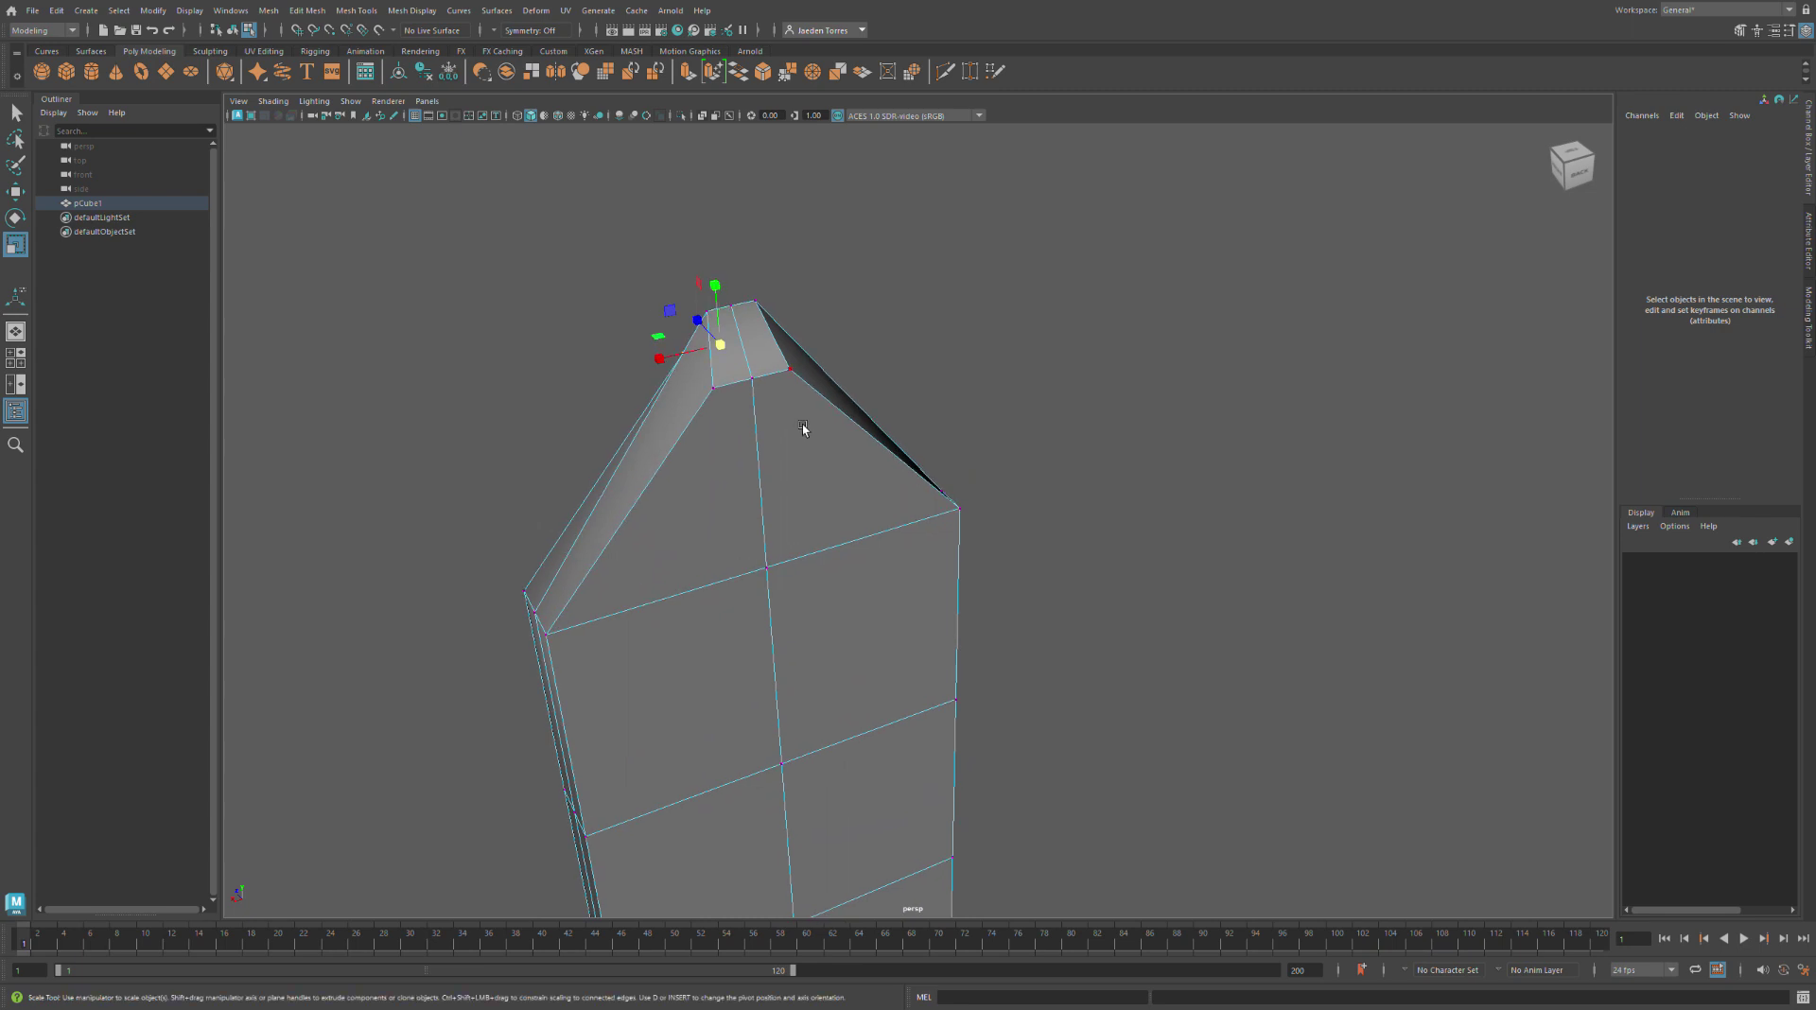
left_click(806, 379, "shift")
left_click(733, 392, "shift")
left_click_drag(694, 386, 712, 380)
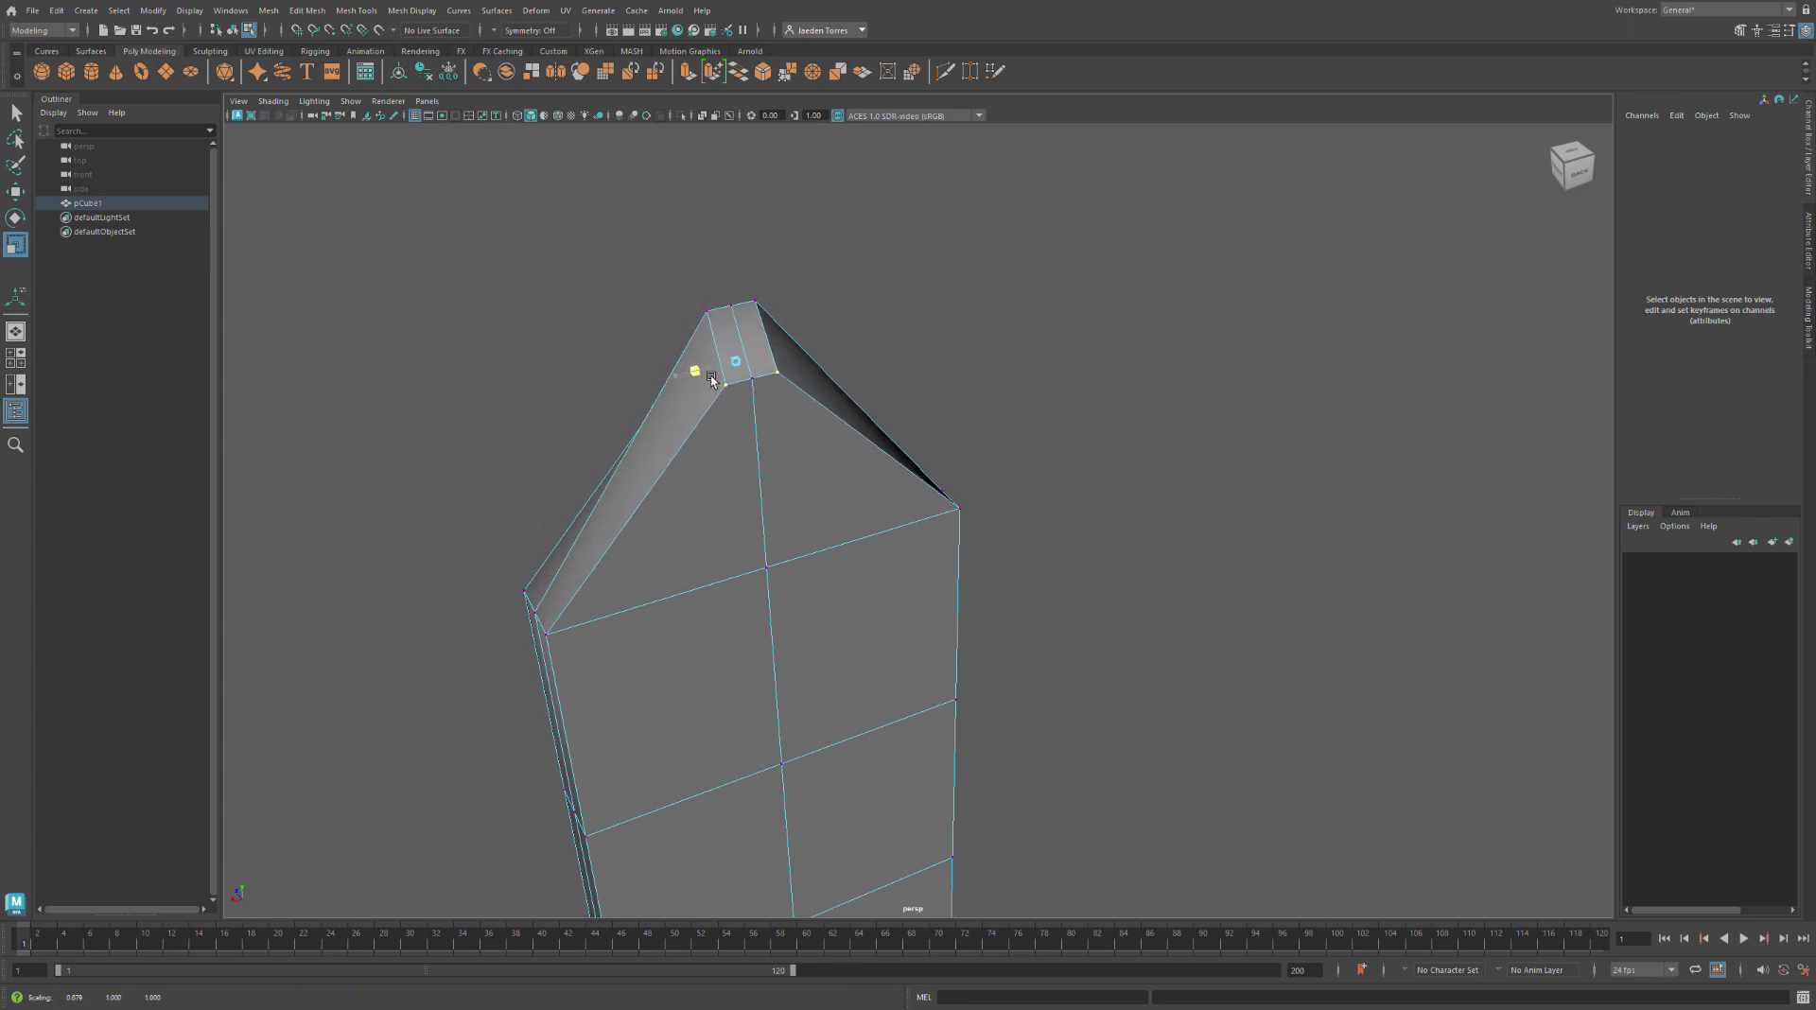
left_click(452, 335)
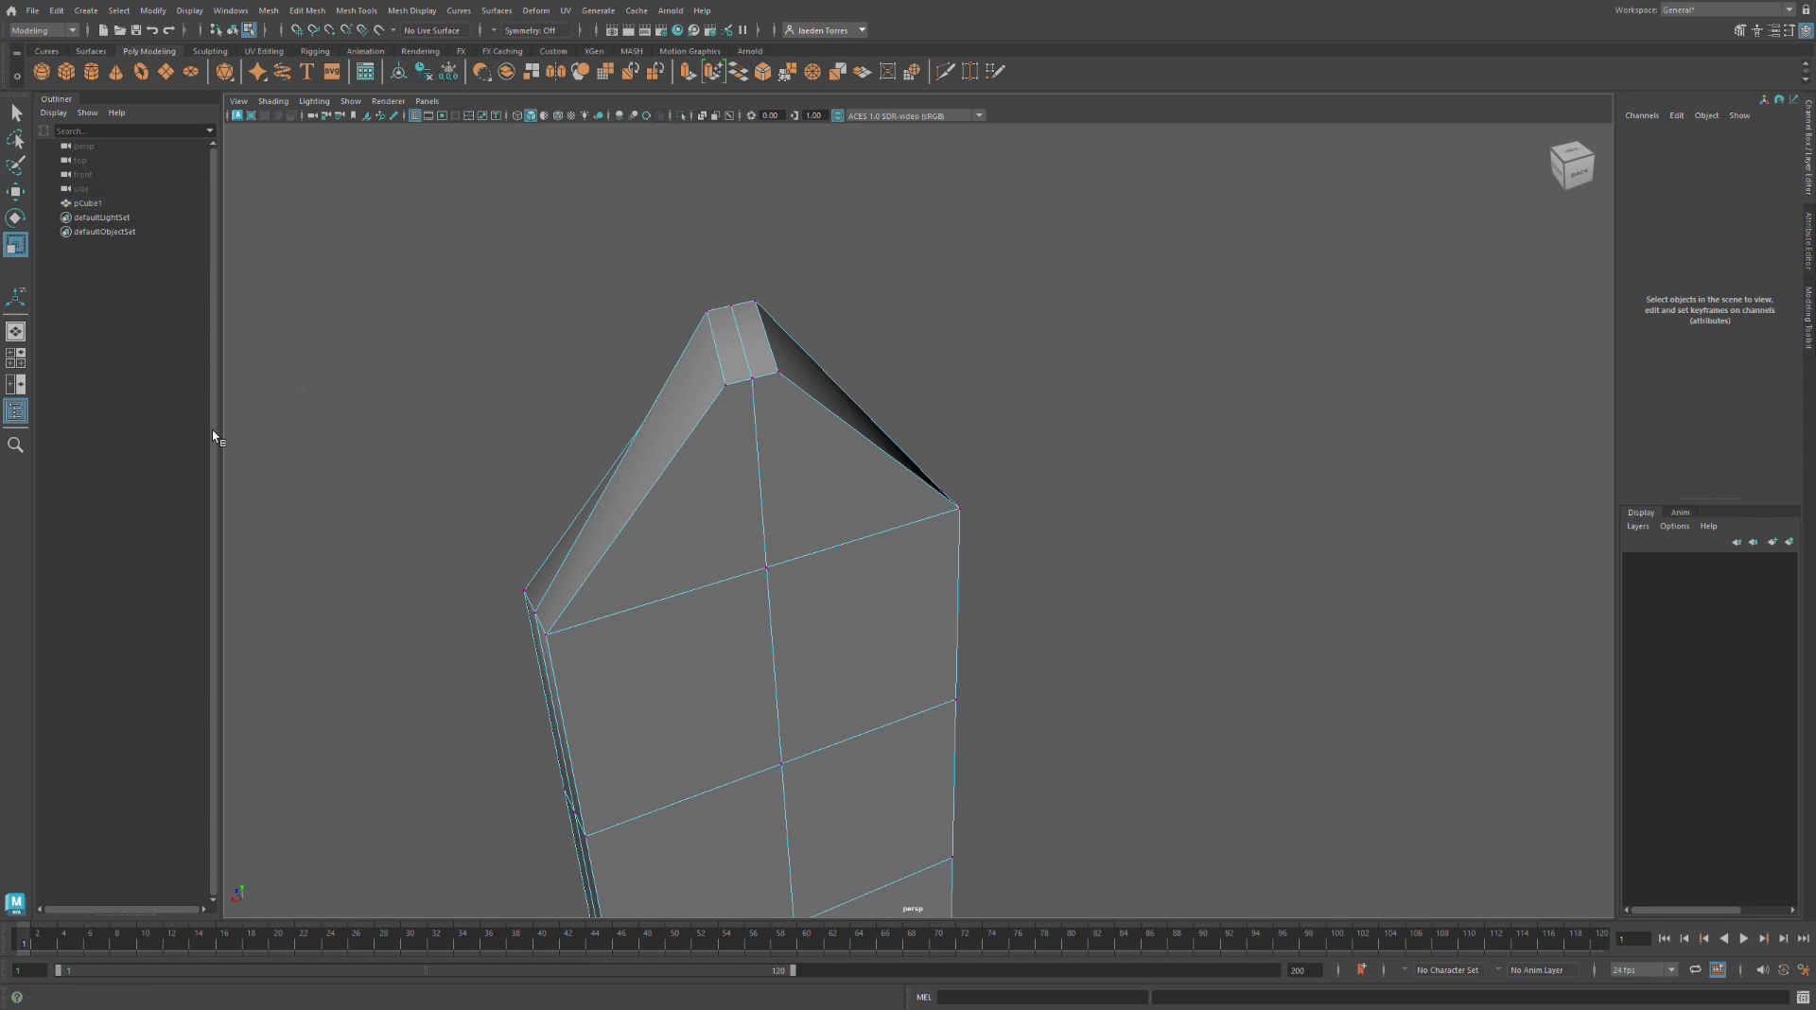
Move the uppermost edge loop of the shaft up to just below the shoulder of the tapered tip
left_click_drag(212, 430, 535, 425, "alt")
middle_click_drag(658, 440, 479, 201, "alt")
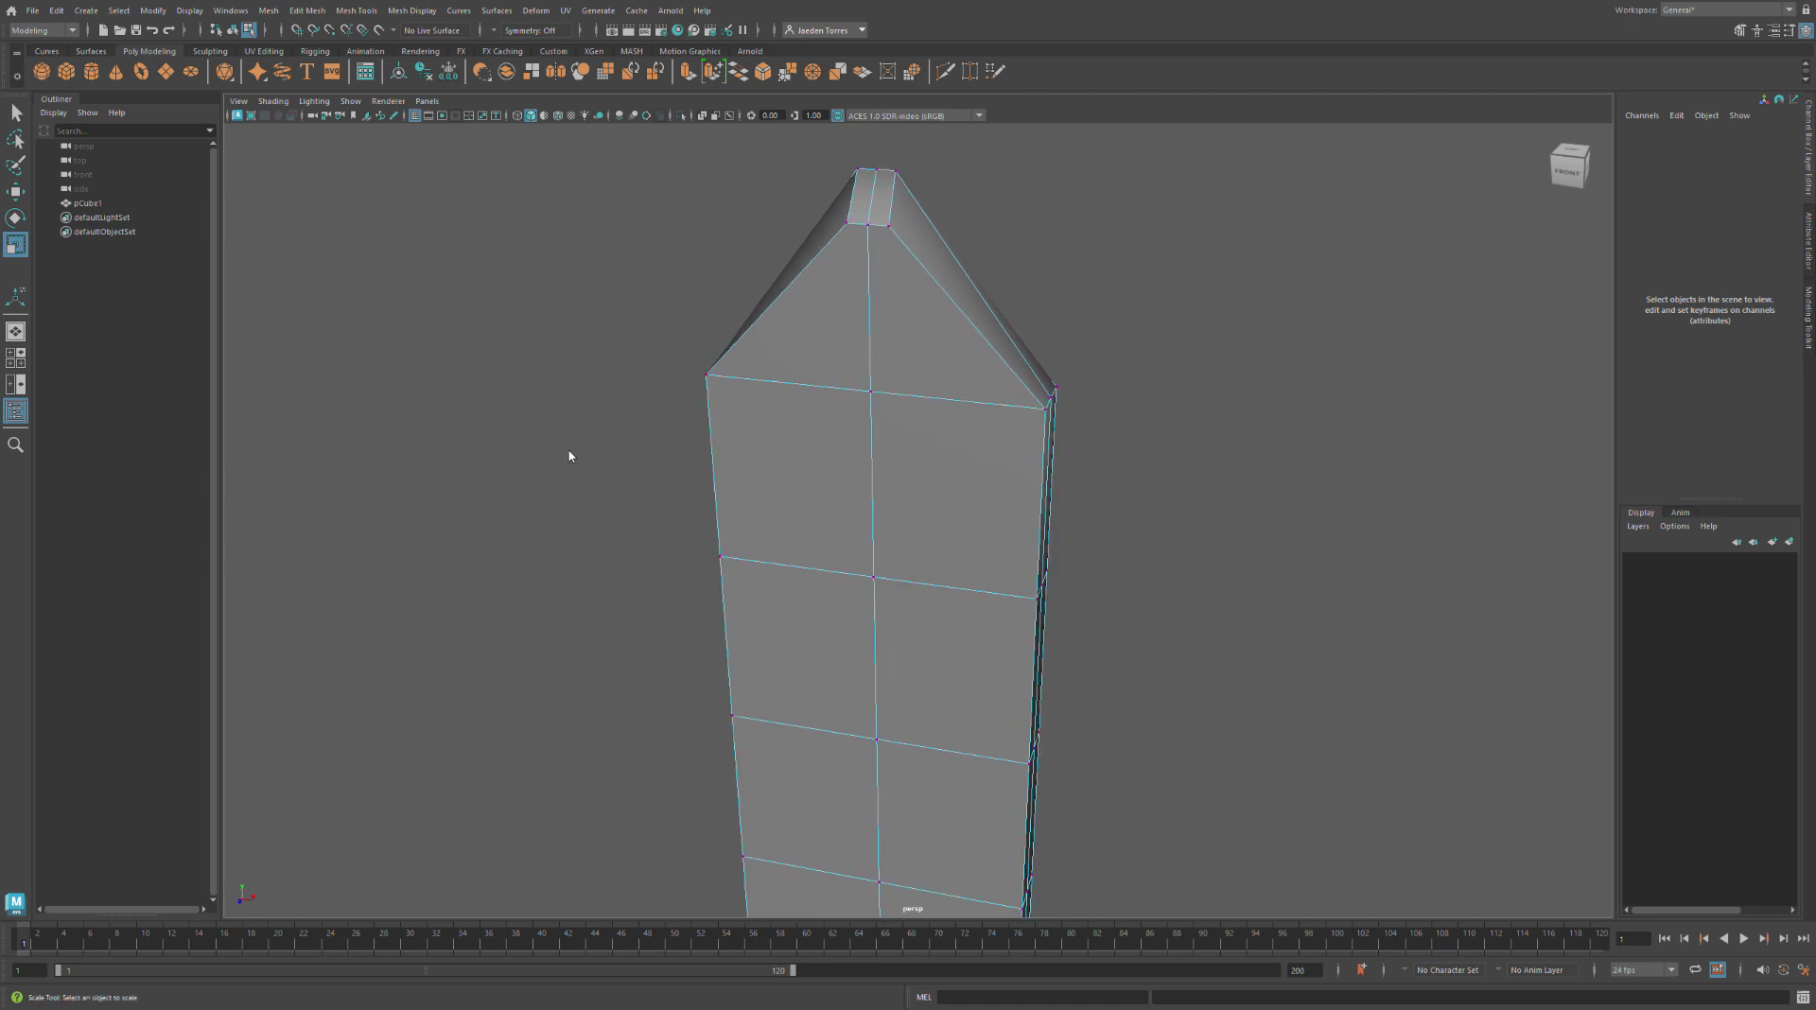
left_click(798, 569)
left_click_drag(880, 515, 910, 370)
key("w")
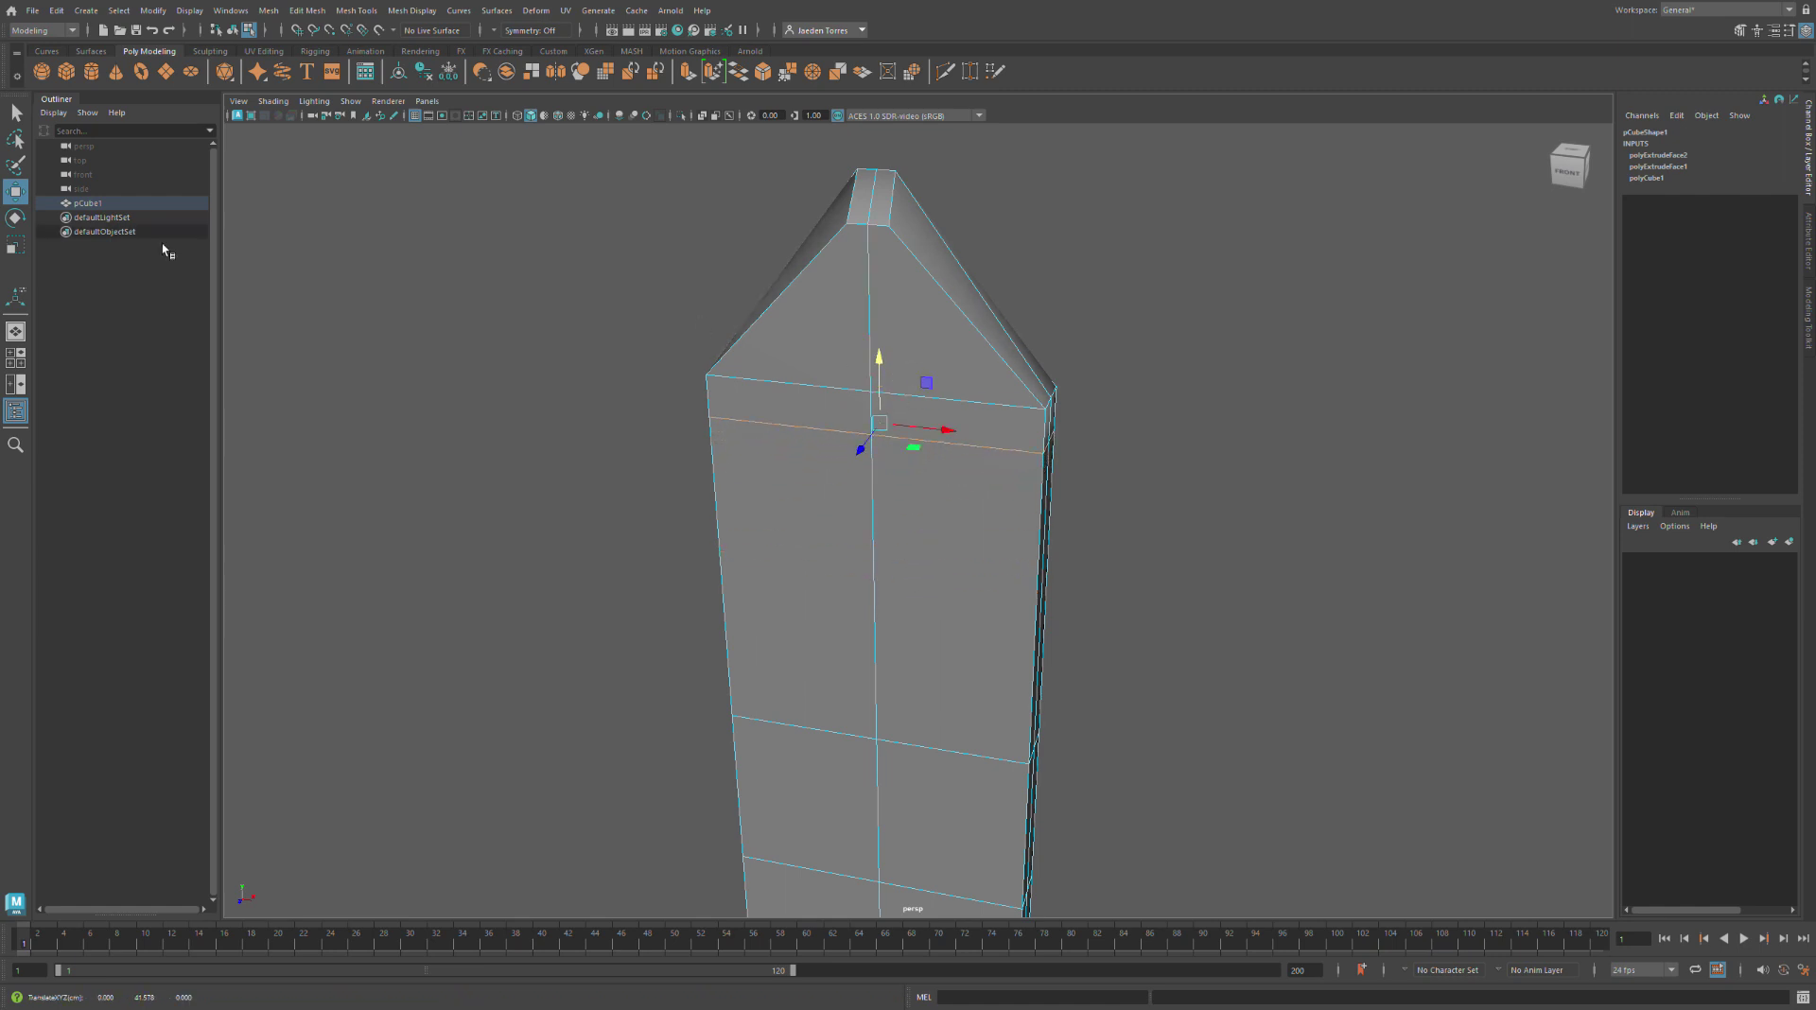
Scale the raised edge loop and the shoulder loop above it outward along X to equal widths
left_click(15, 245)
left_click_drag(947, 433, 957, 436)
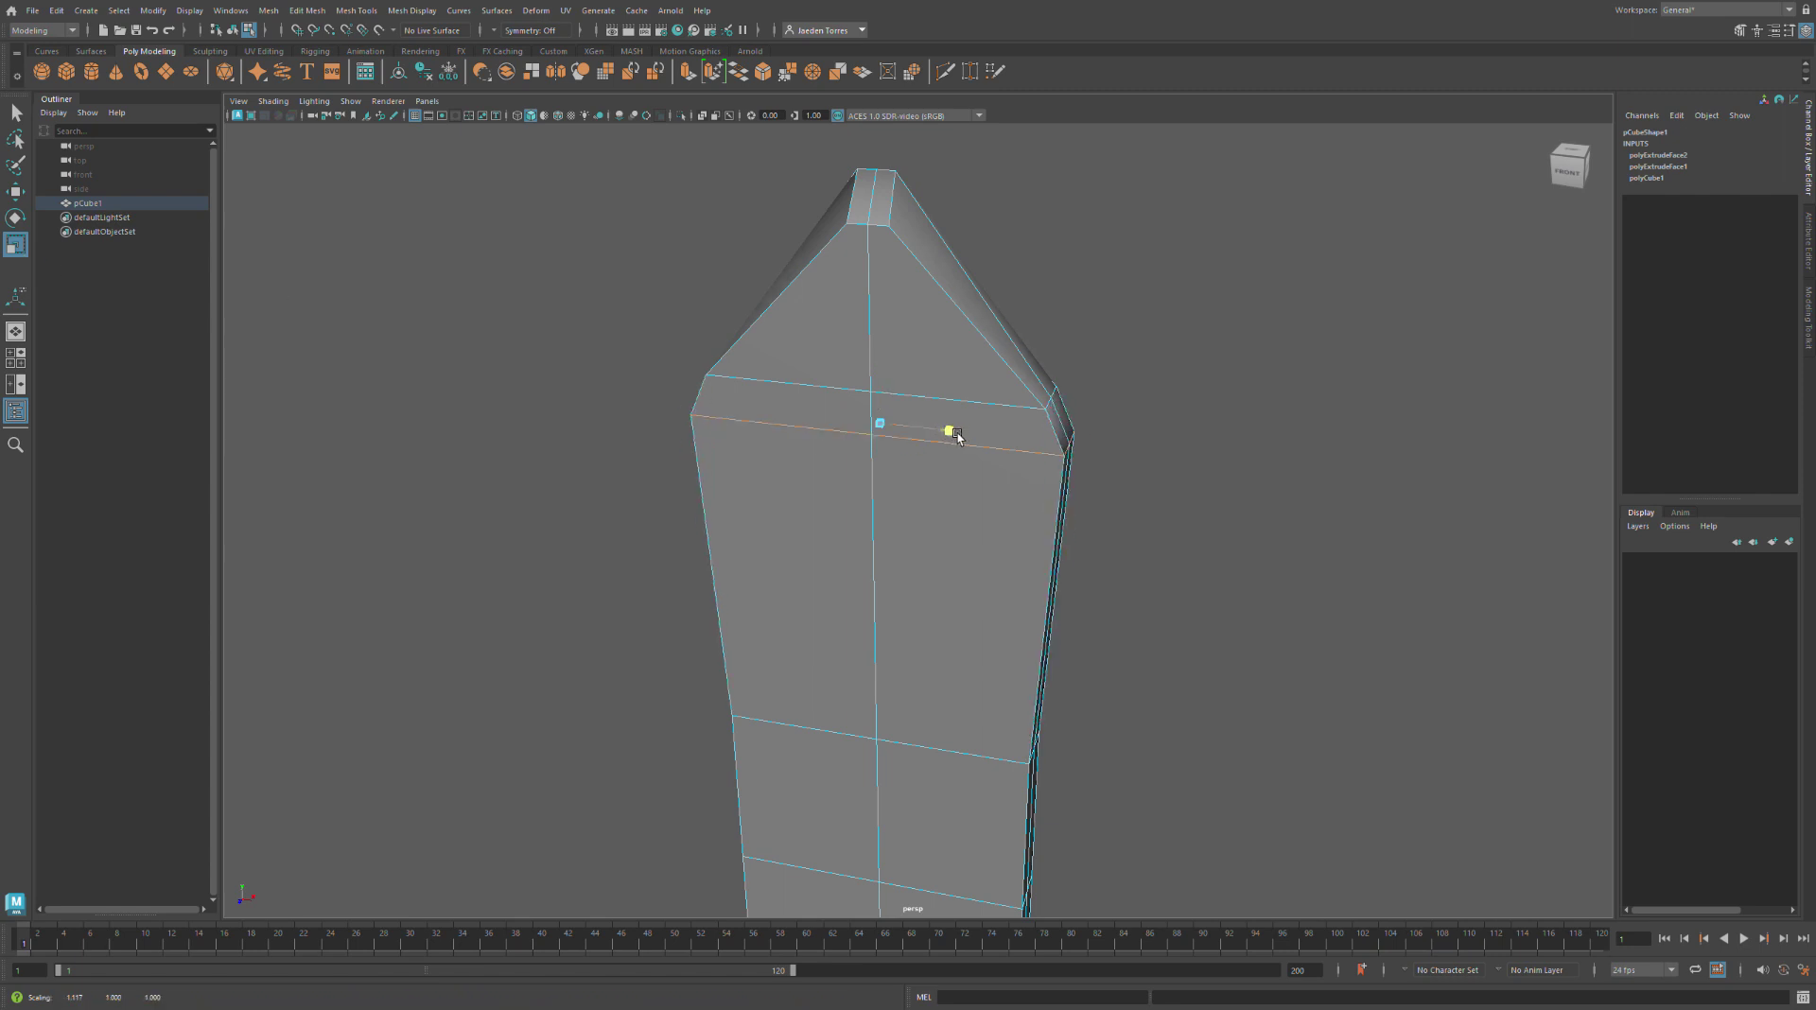
double_click(997, 404)
left_click_drag(1018, 407, 967, 395)
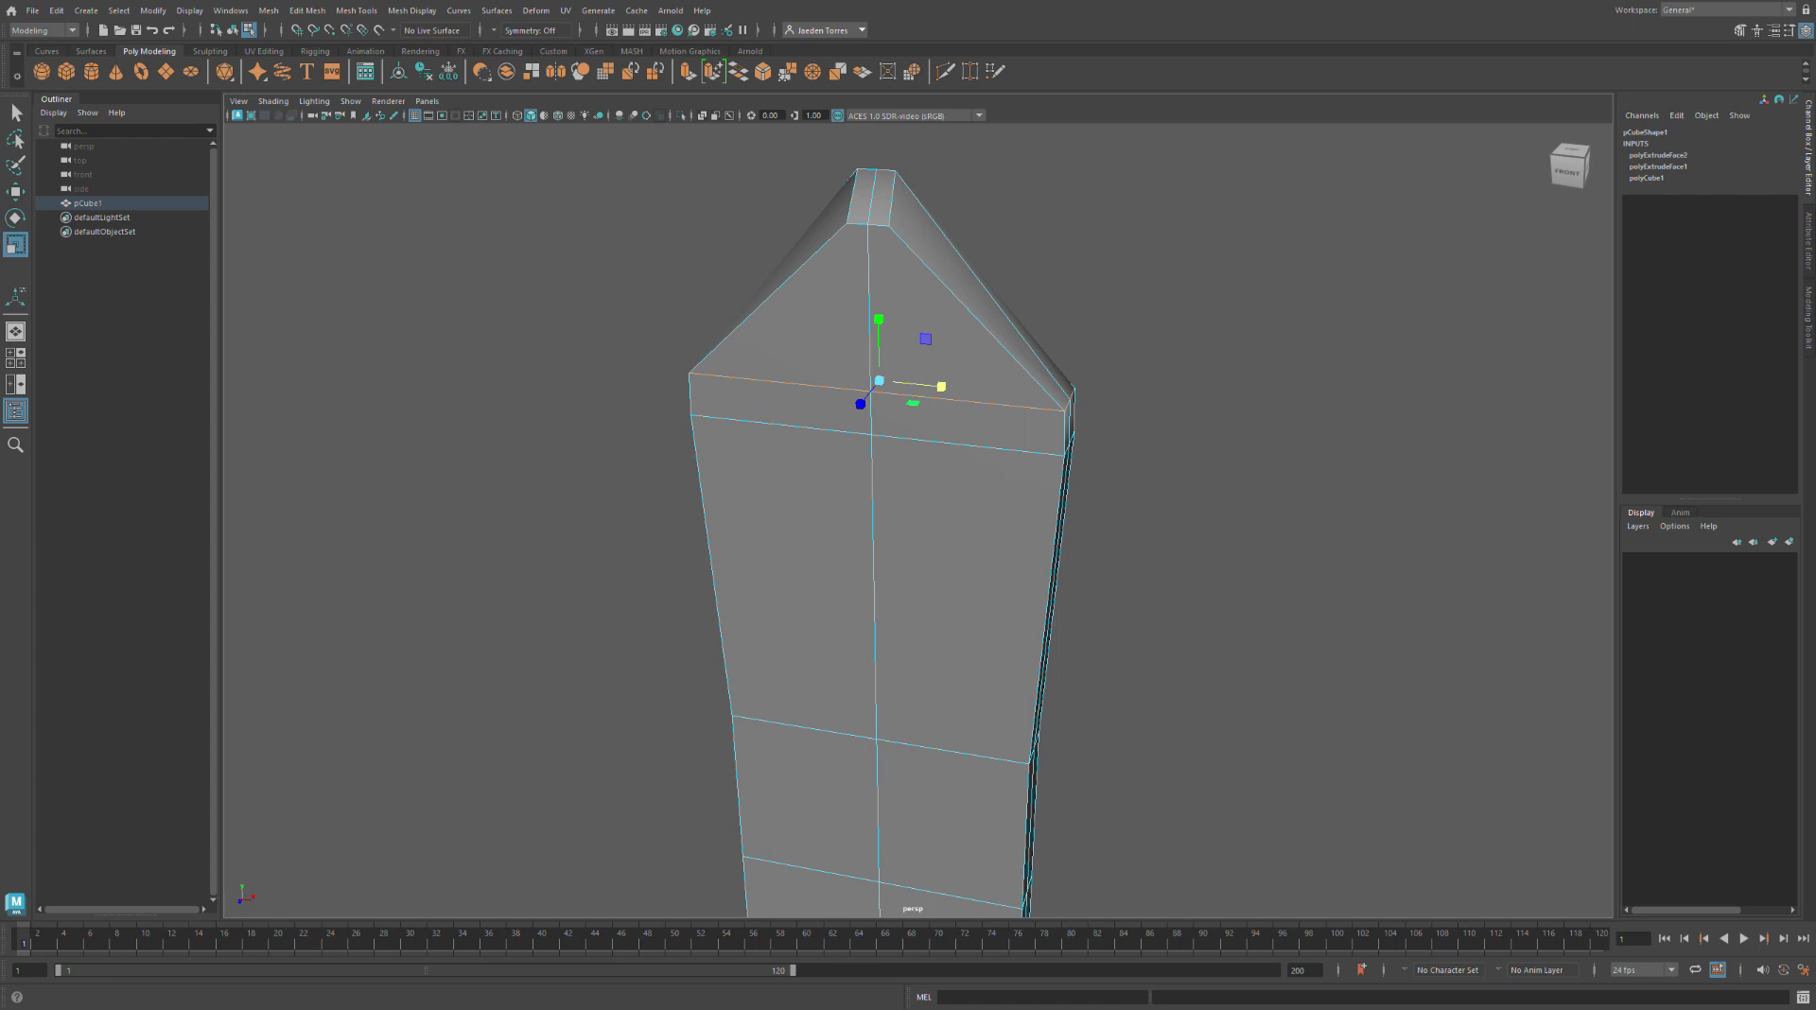
Scale the next two edge loops below the widened shoulder outward along X
scroll(401, 550, "down", 1)
middle_click_drag(586, 525, 614, 446, "alt")
scroll(615, 445, "down", 3)
middle_click_drag(651, 380, 644, 280, "alt")
left_click(872, 499)
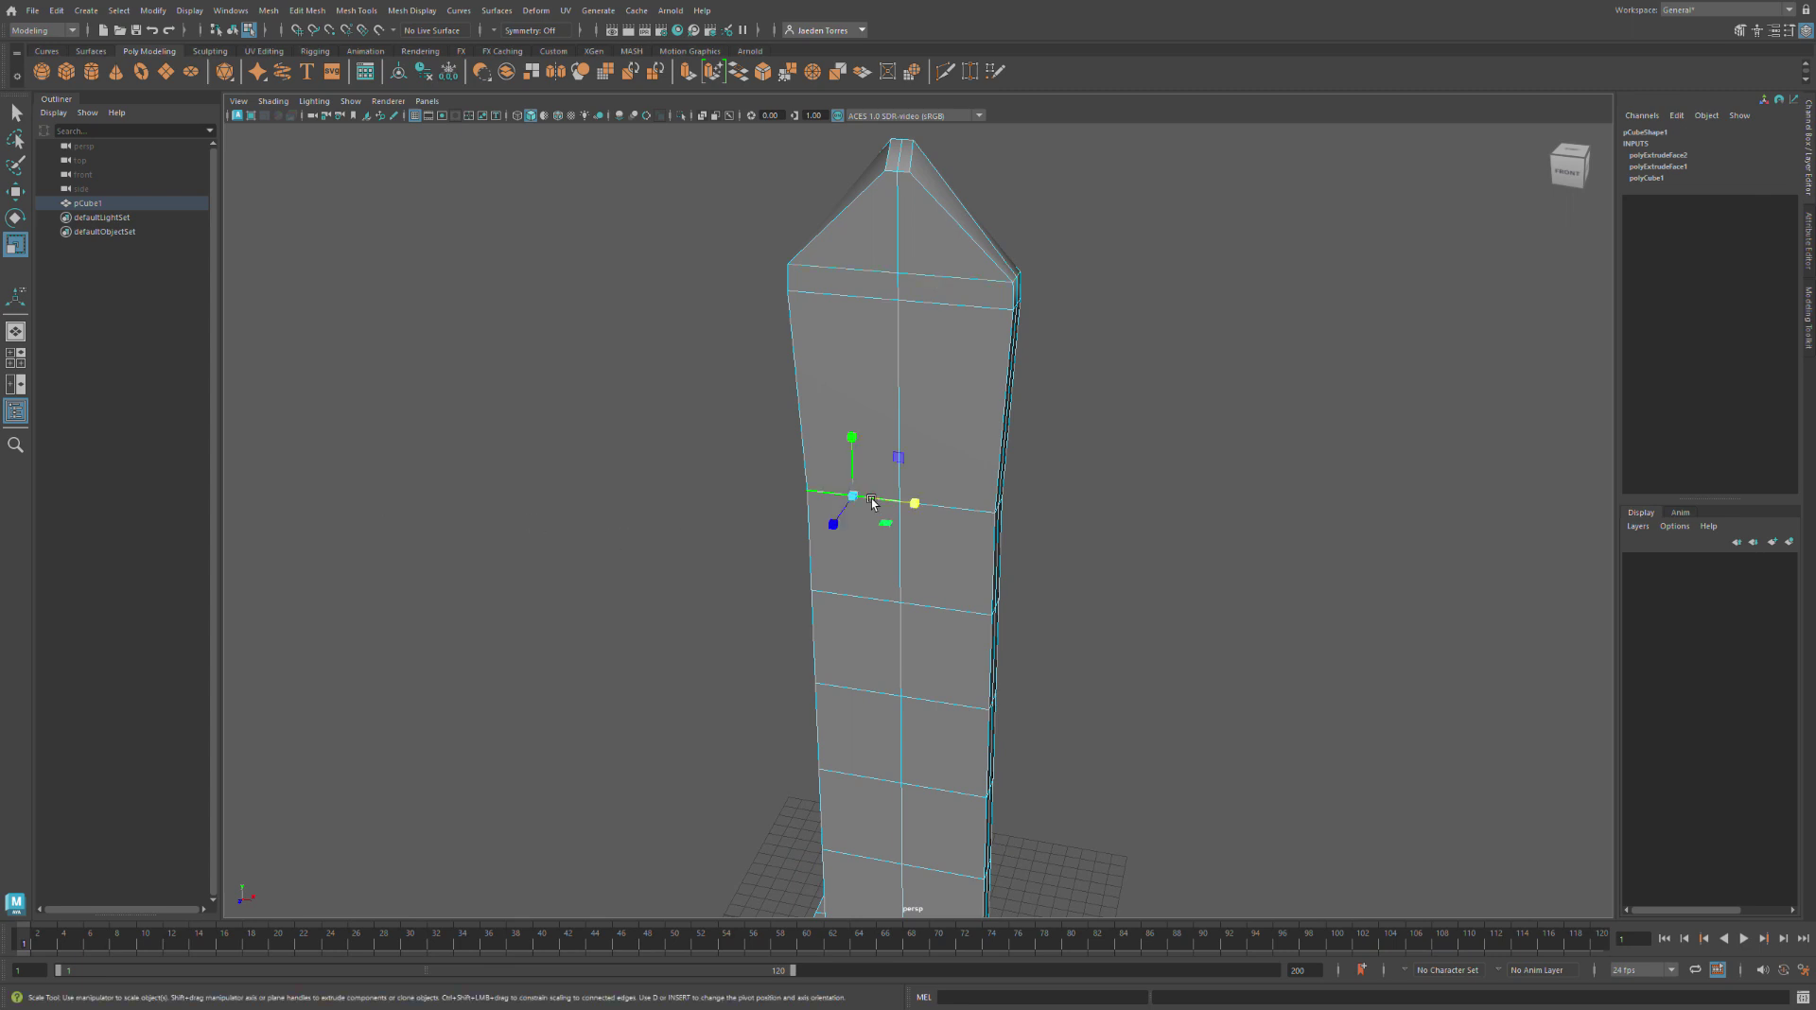
double_click(871, 498)
mouse_move(965, 502)
left_mouse_down()
mouse_move(990, 506)
mouse_move(973, 503)
left_mouse_up()
double_click(965, 613)
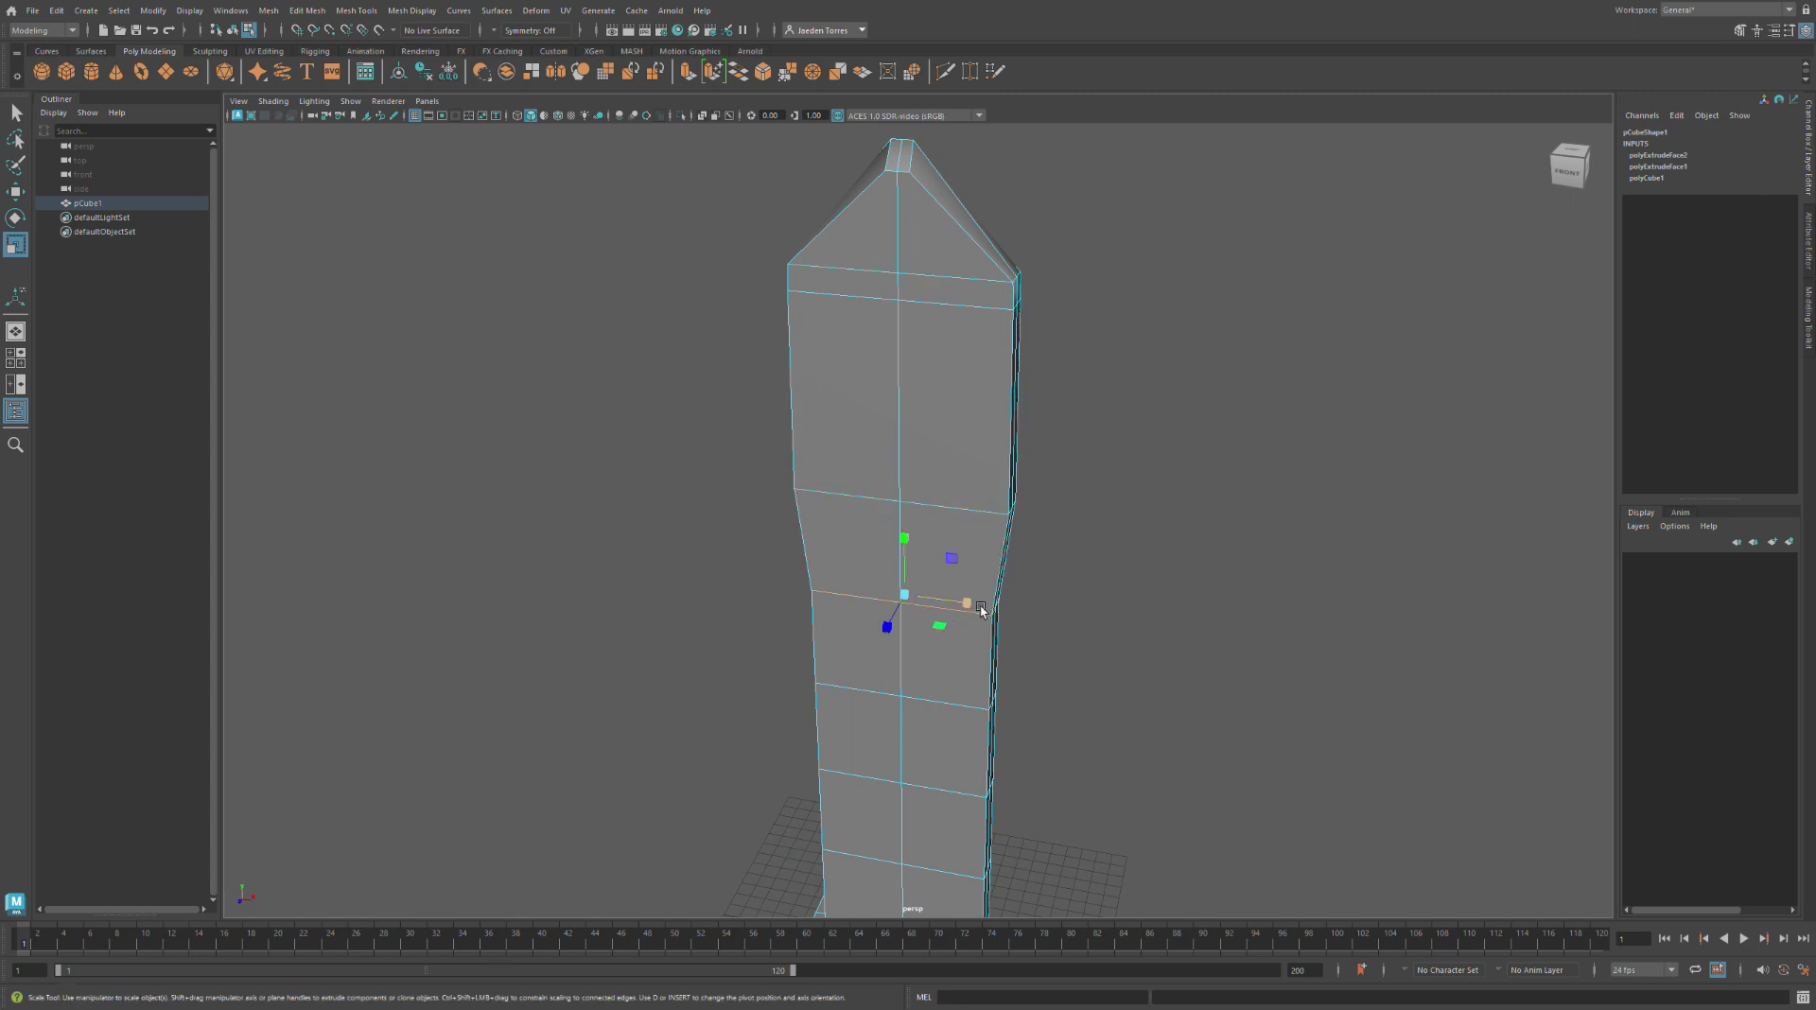
left_click_drag(981, 610, 991, 604)
Scale the three lowest edge loops of the shaft outward along X for a gradual taper and clear the selection
middle_click_drag(940, 622, 844, 304, "alt")
double_click(861, 436)
left_click_drag(885, 425, 902, 427)
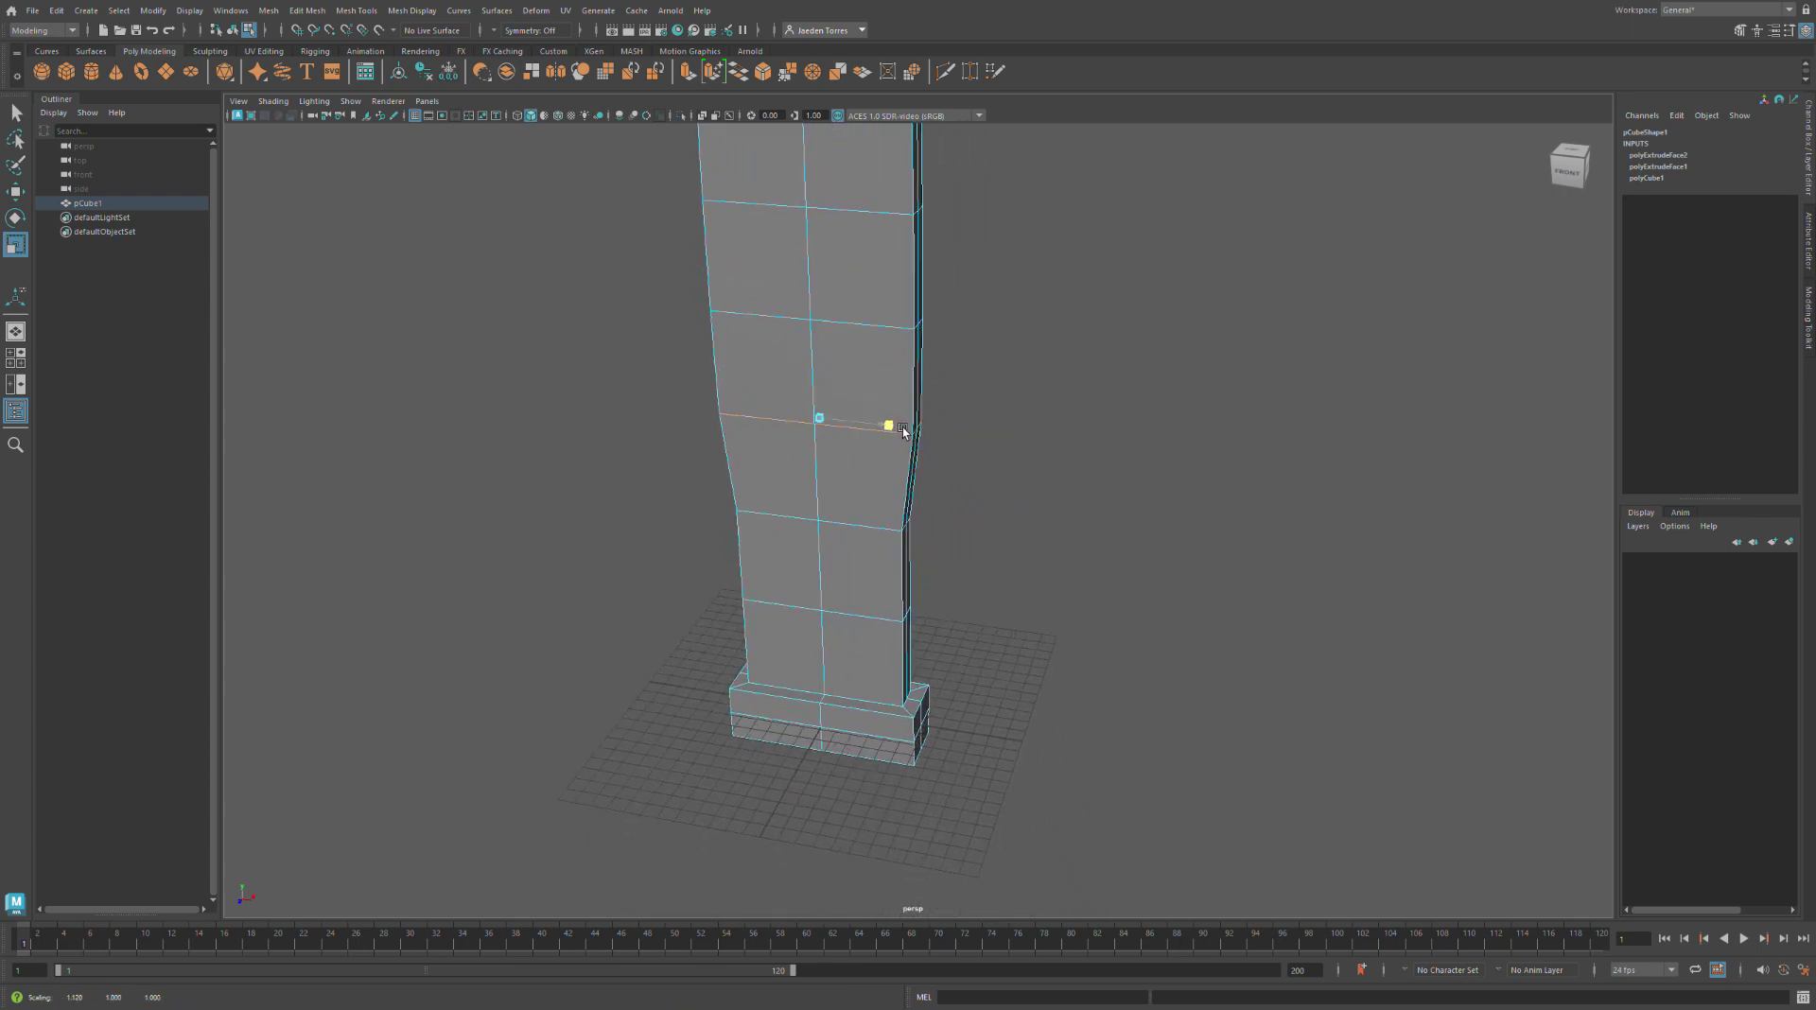
double_click(856, 518)
left_click_drag(885, 520, 904, 527)
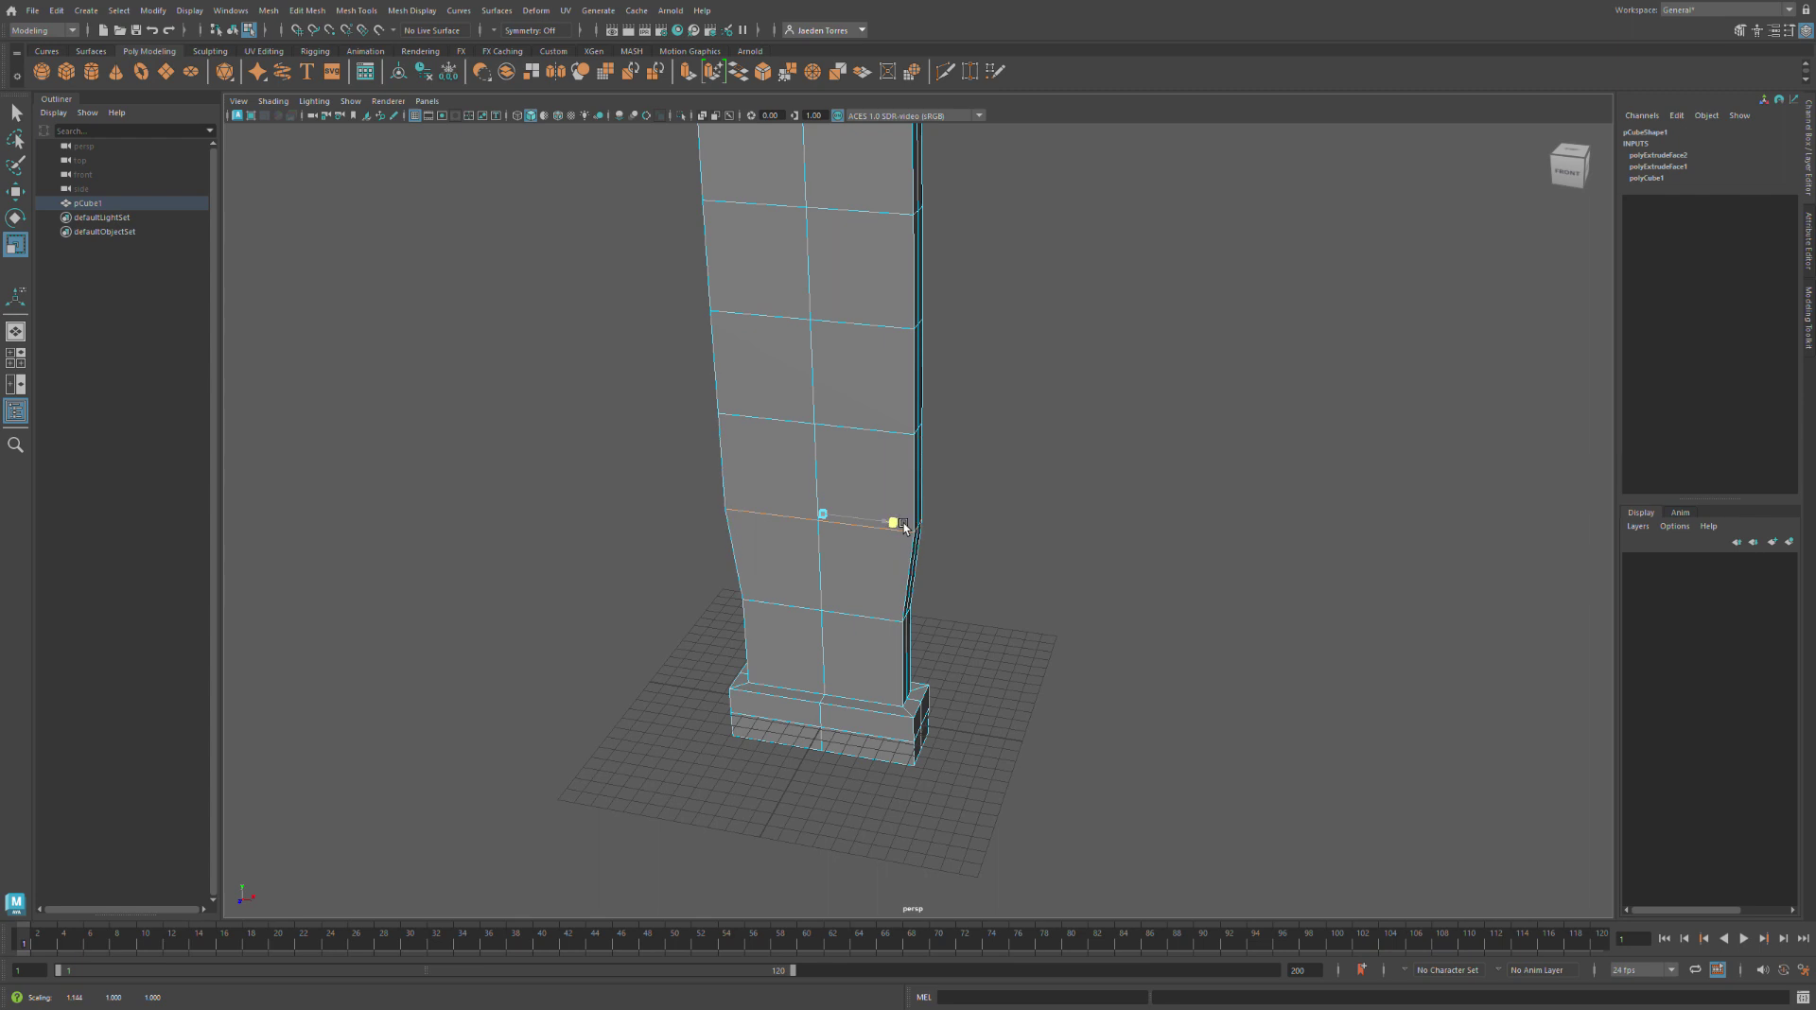
double_click(879, 609)
left_click_drag(883, 609, 901, 615)
scroll(953, 491, "down", 3)
left_click(1014, 426)
middle_click_drag(1023, 454, 1086, 636, "alt")
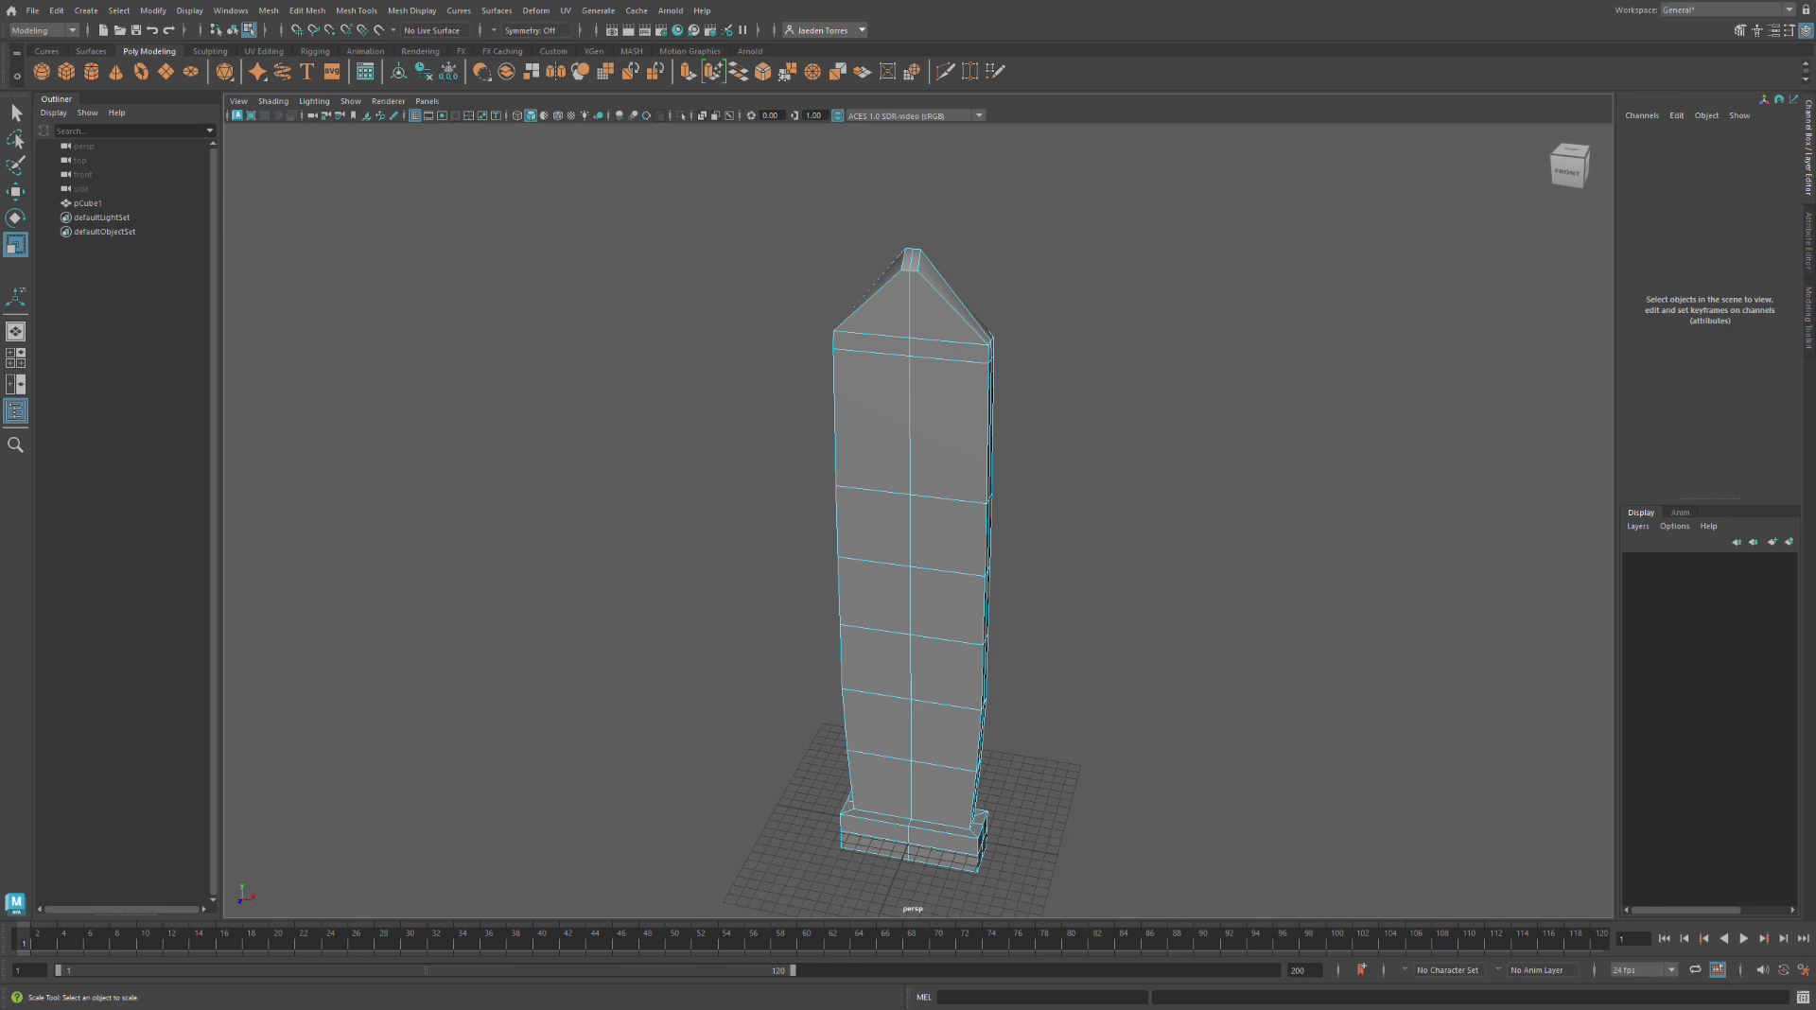
Select the four faces on one short end of the wider base
left_click_drag(765, 581, 758, 539, "alt")
scroll(758, 538, "up", 4)
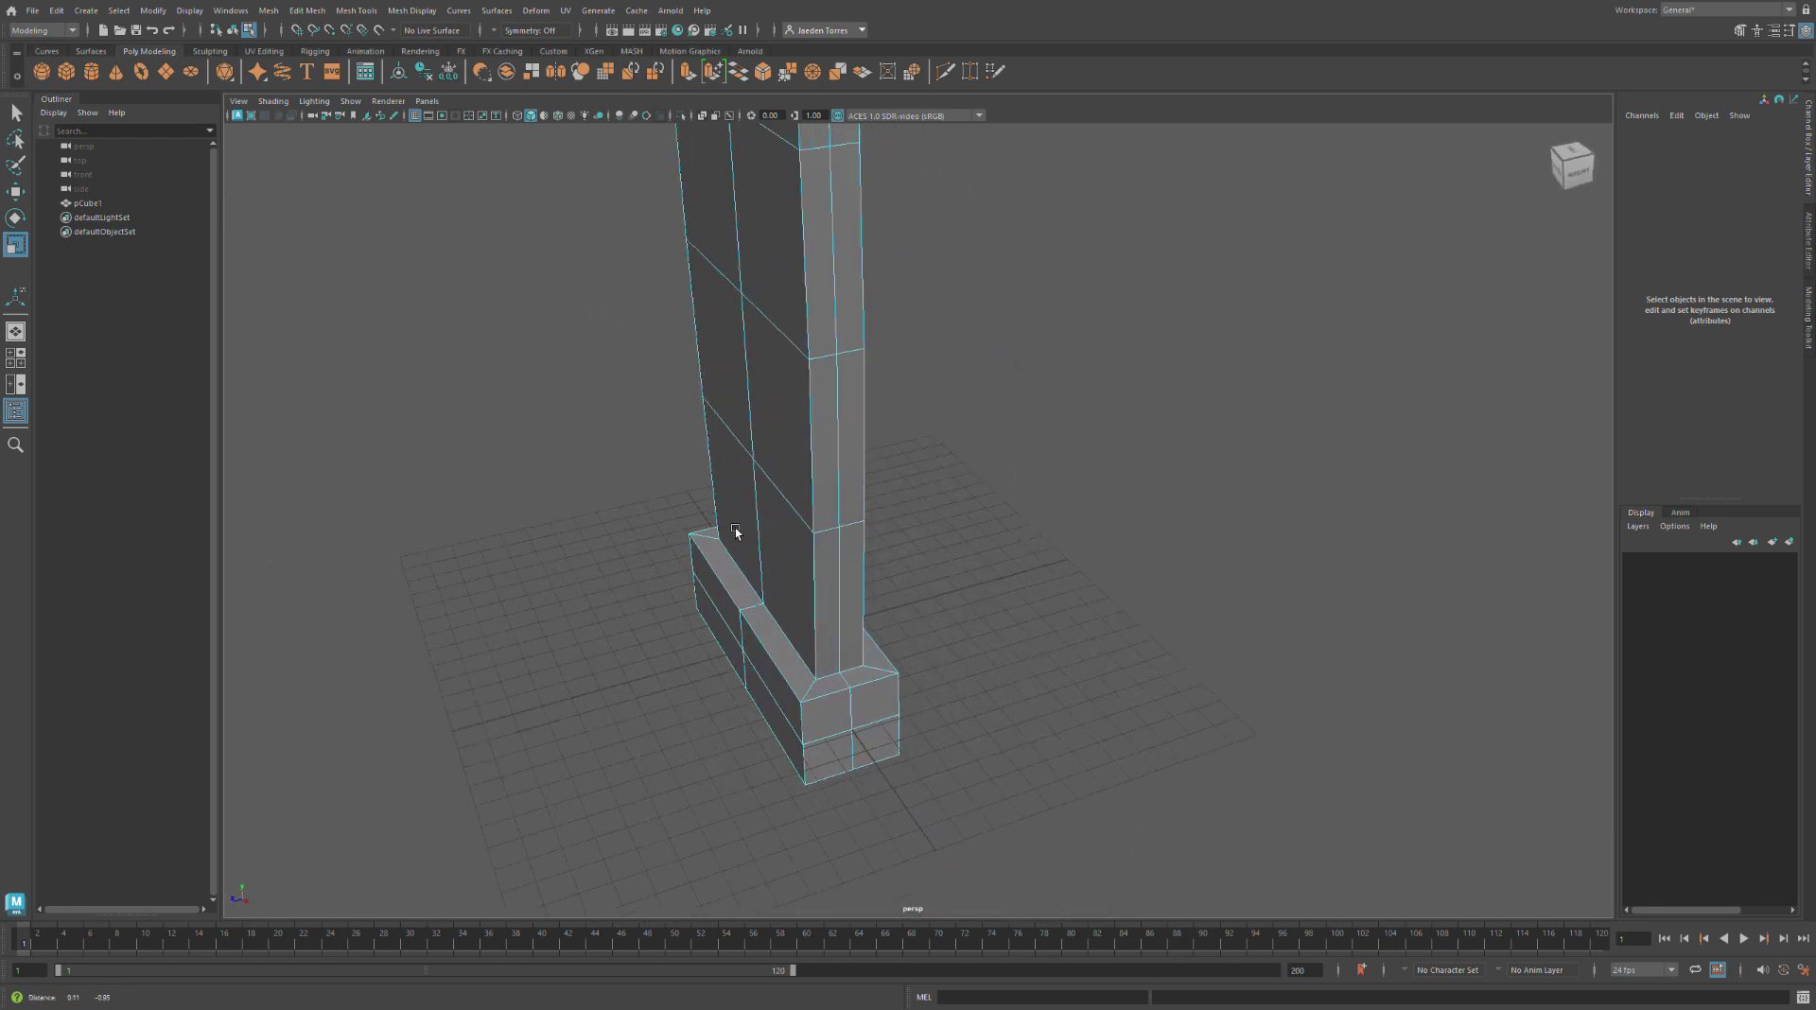
middle_click_drag(791, 534, 759, 303, "alt")
scroll(770, 276, "up", 3)
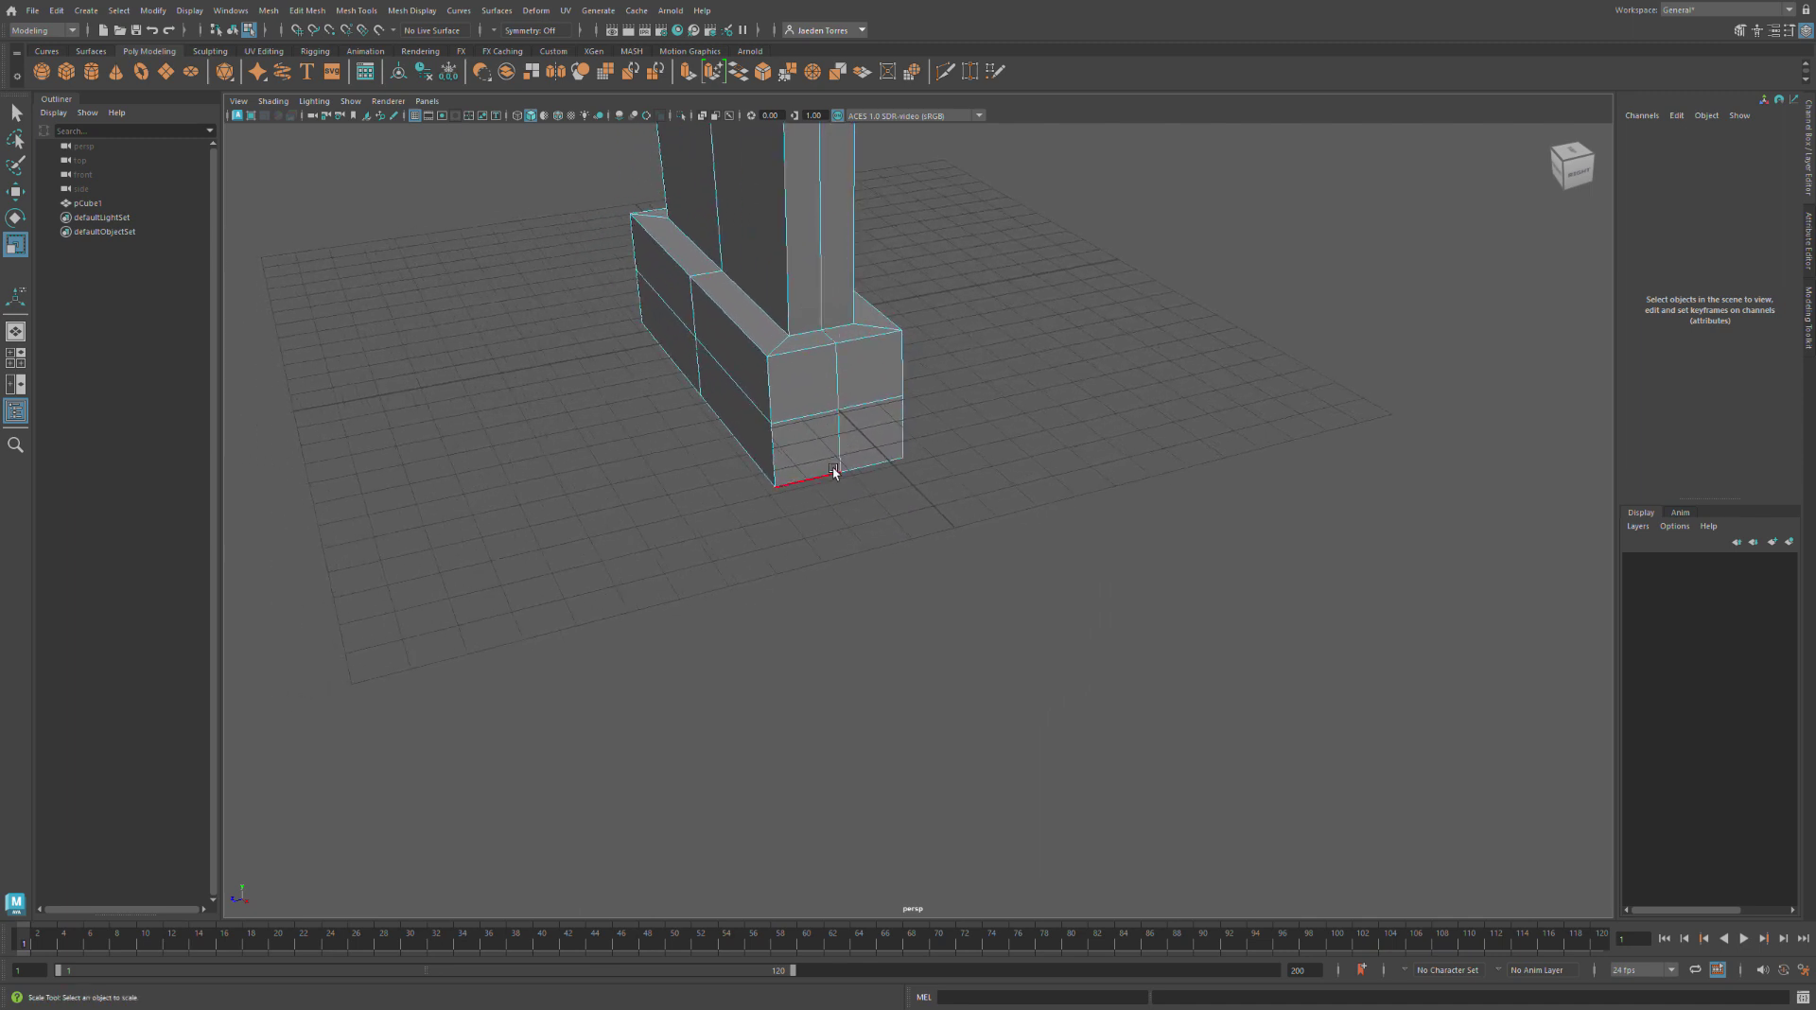
left_click(806, 452)
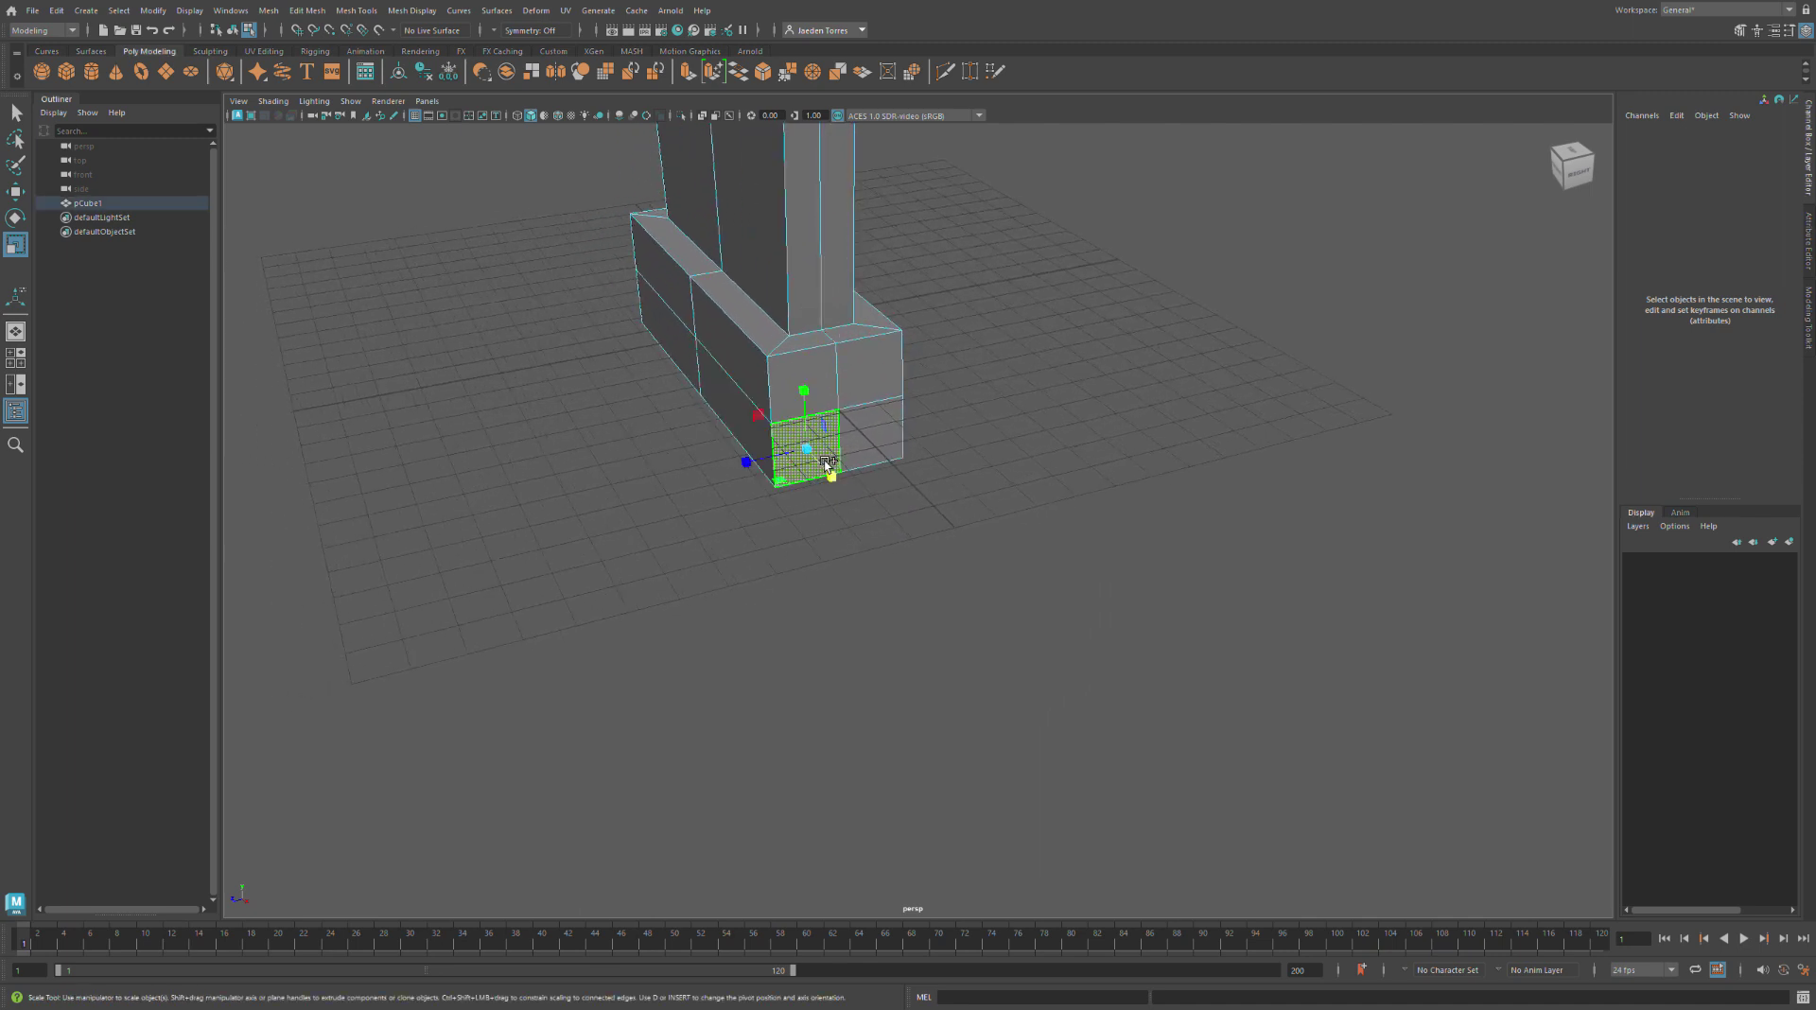
left_click(869, 436, "shift")
left_click(862, 390, "shift")
left_click(810, 402, "shift")
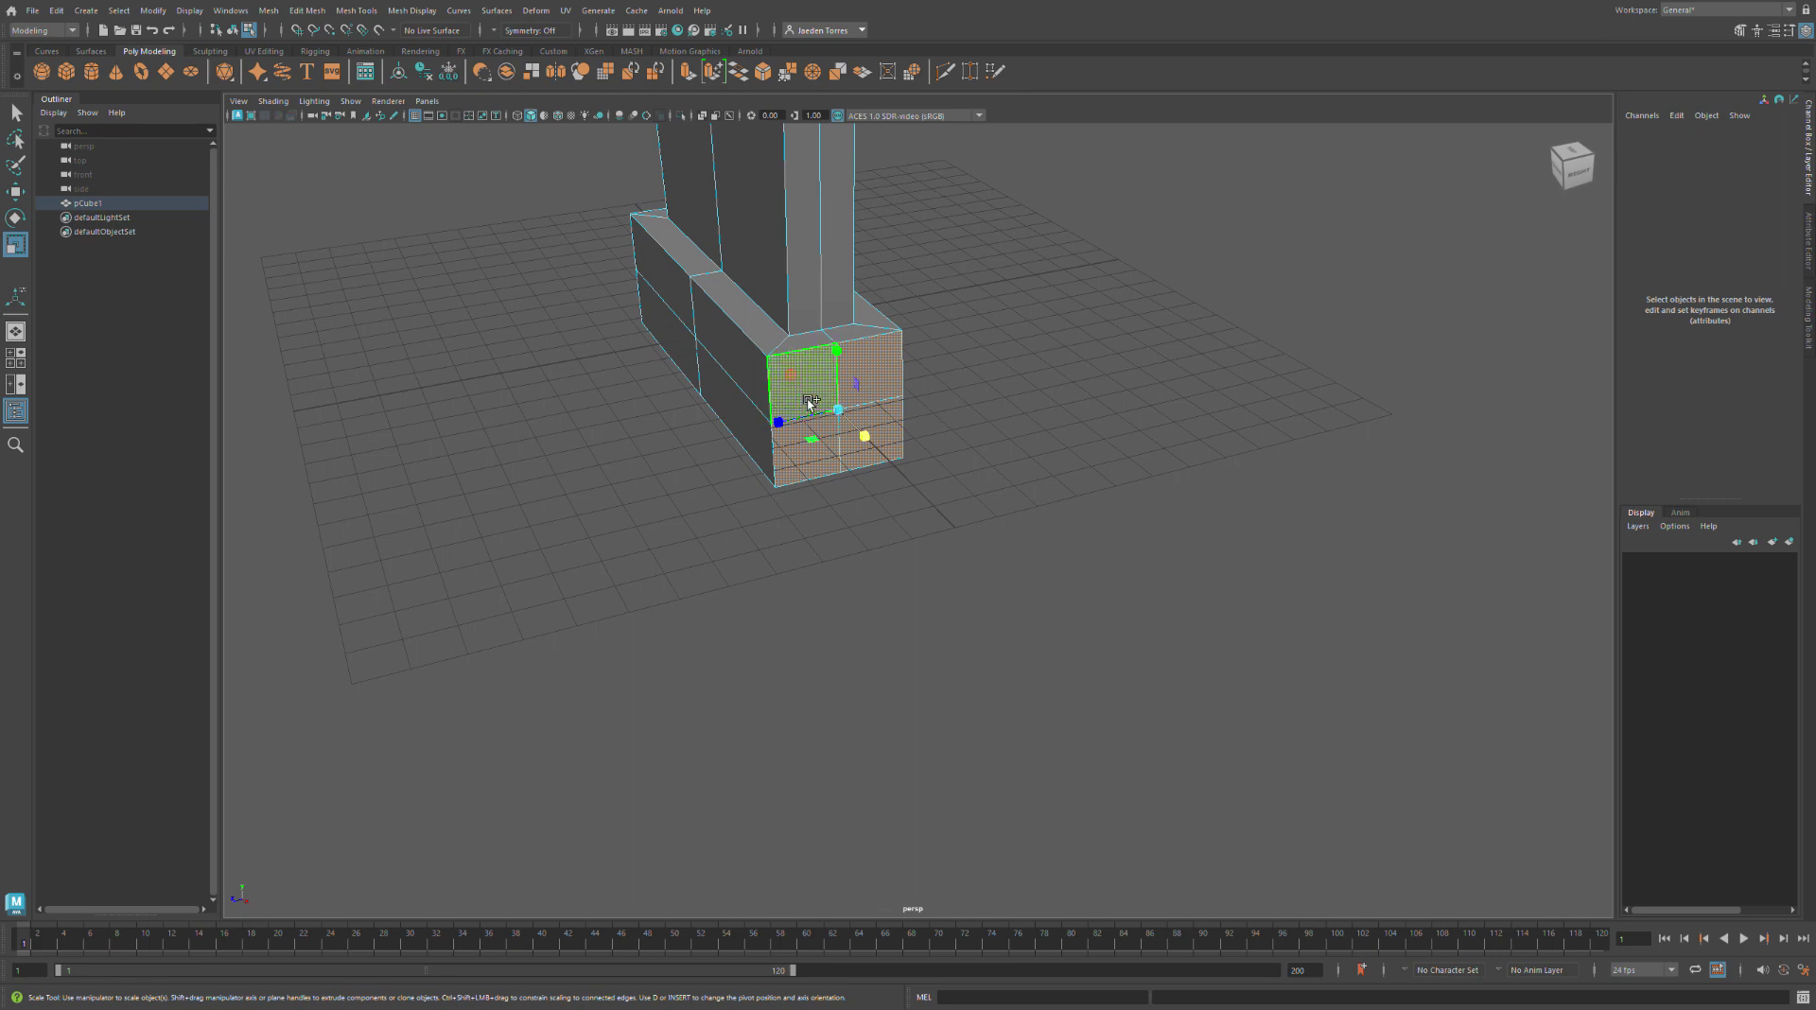
Add the faces on the opposite short end of the base to the selection
left_click_drag(673, 405, 810, 428, "alt")
middle_click_drag(811, 429, 1178, 299, "alt")
middle_click_drag(795, 403, 1138, 322, "alt")
left_click_drag(1138, 324, 1048, 397, "alt")
left_click(988, 568, "shift")
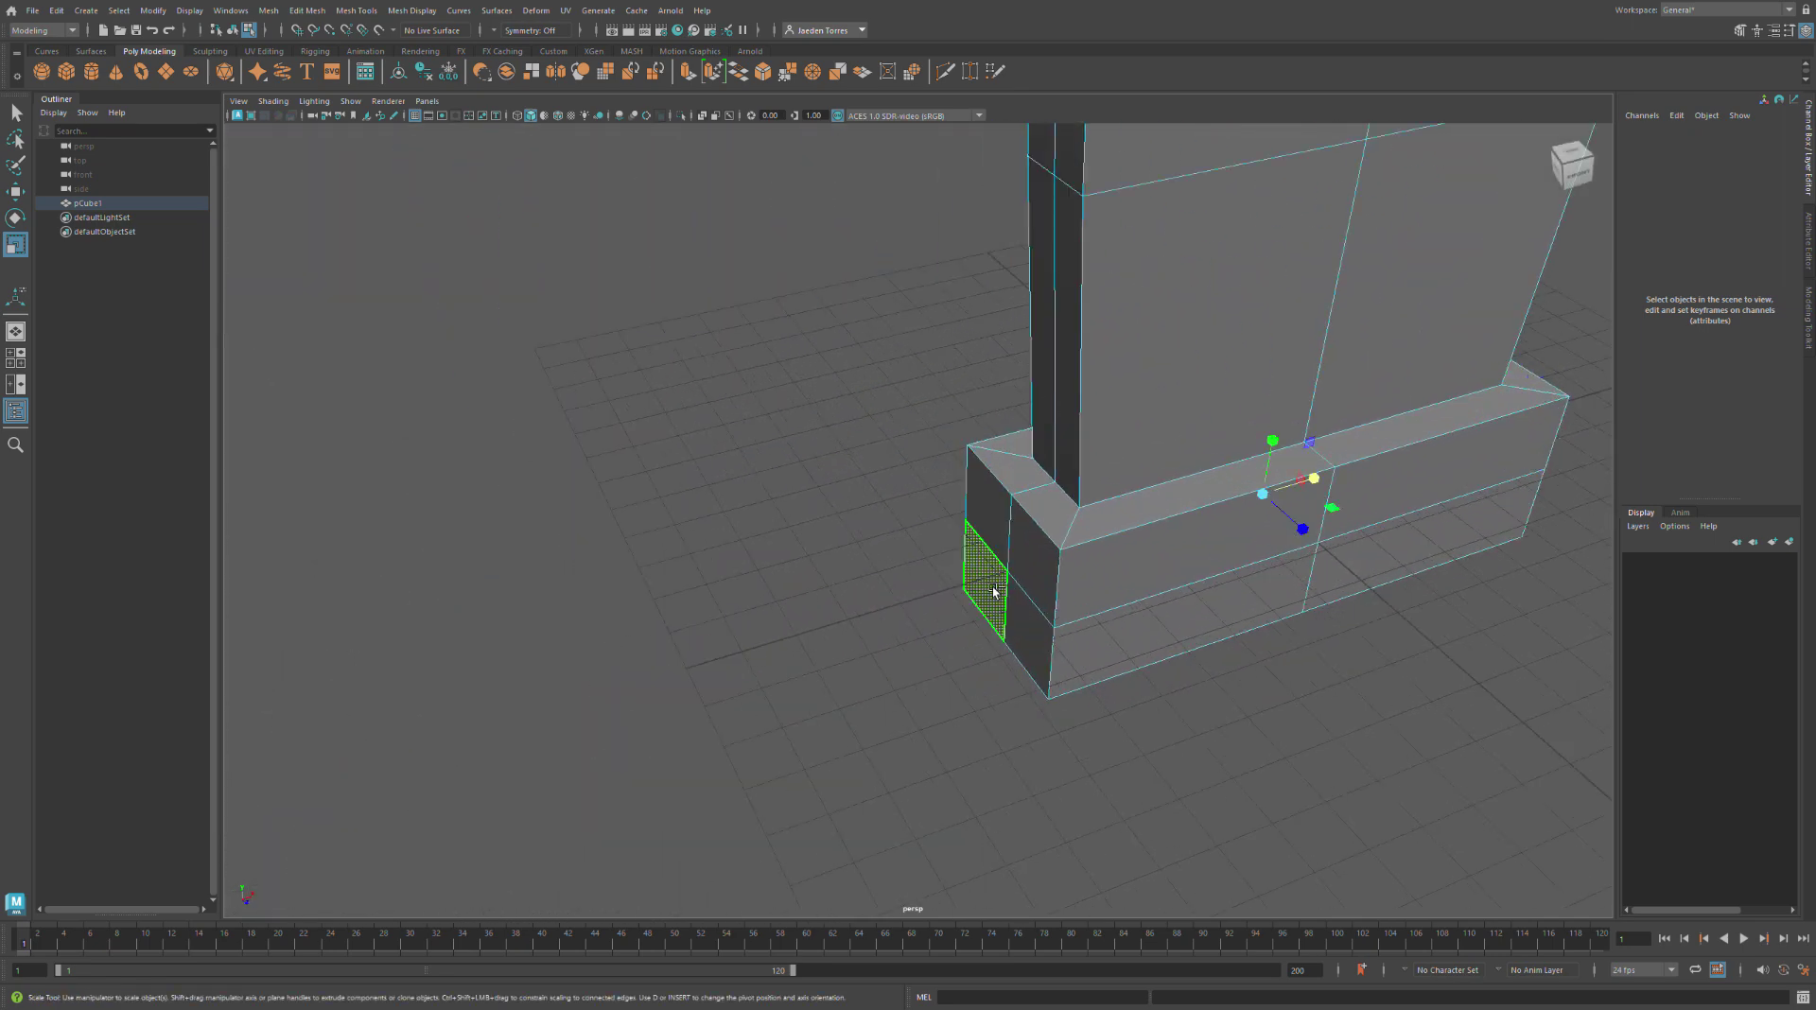
left_click(1046, 602, "shift")
left_click_drag(1116, 528, 936, 488, "alt")
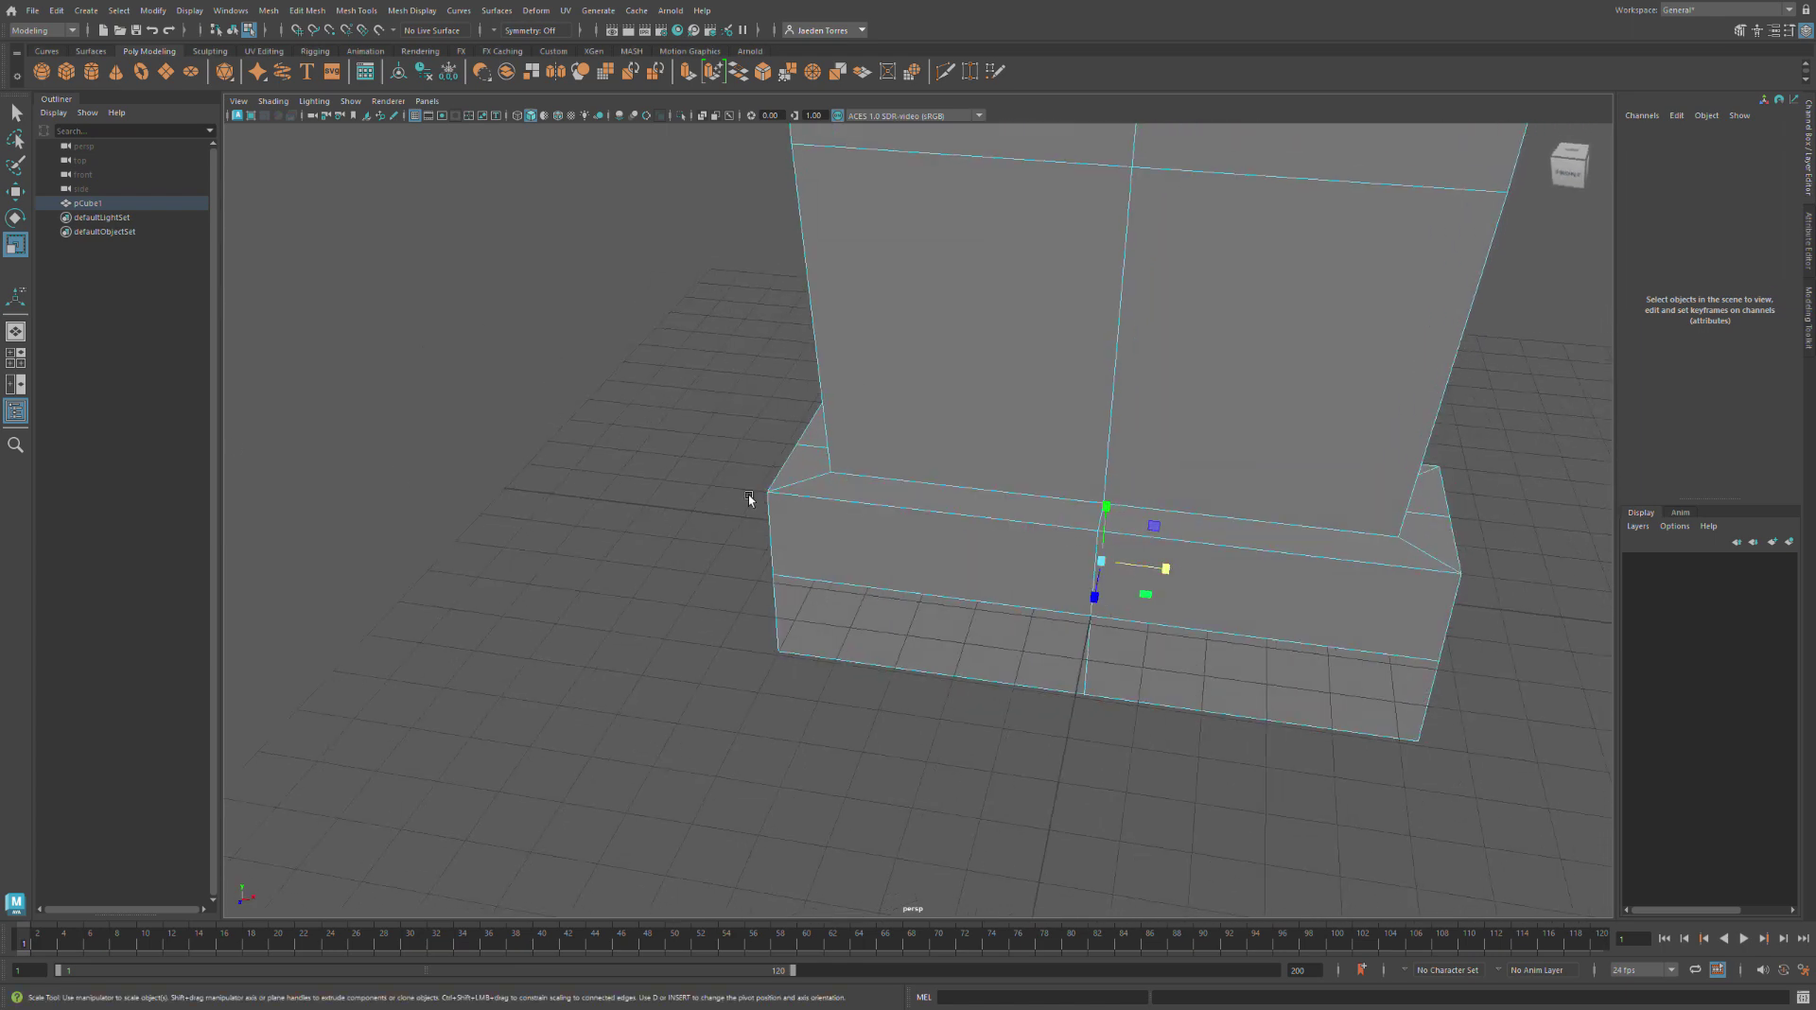
left_click_drag(750, 499, 790, 472, "alt")
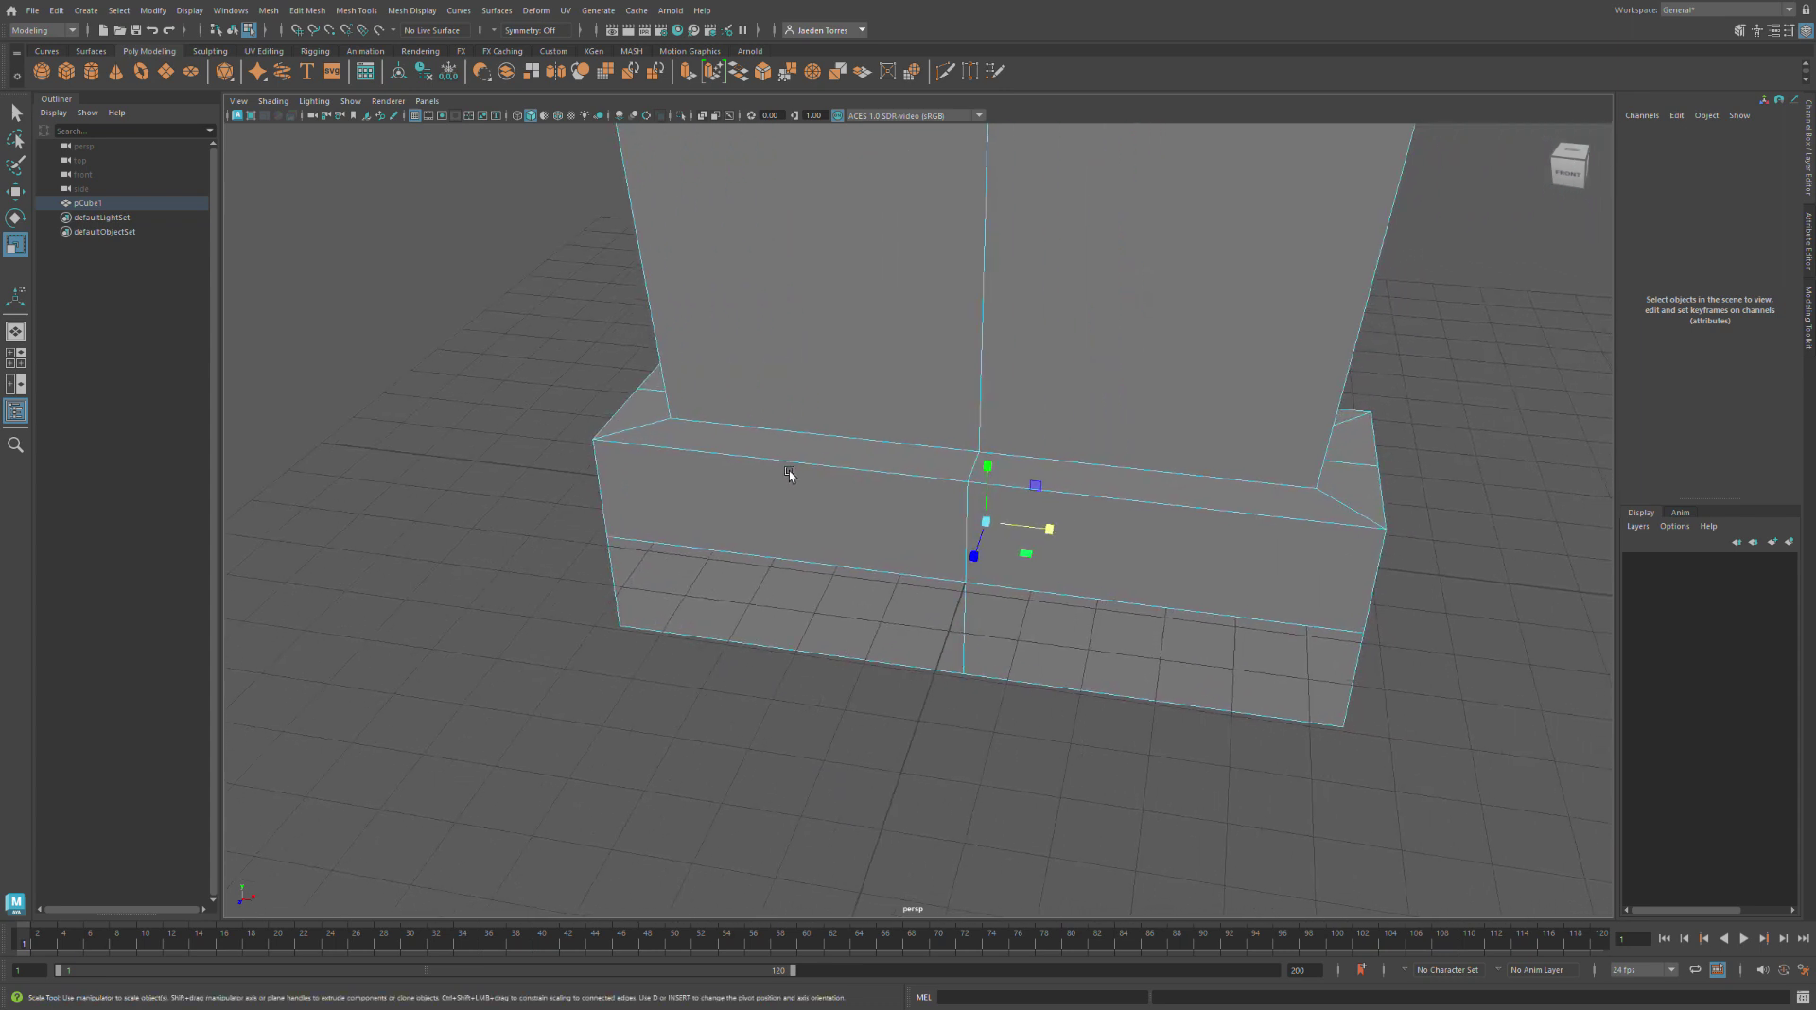
Extrude the base's end faces outward with a Local Translate Z of 11.6 and 3 Divisions
key("ctrl+e")
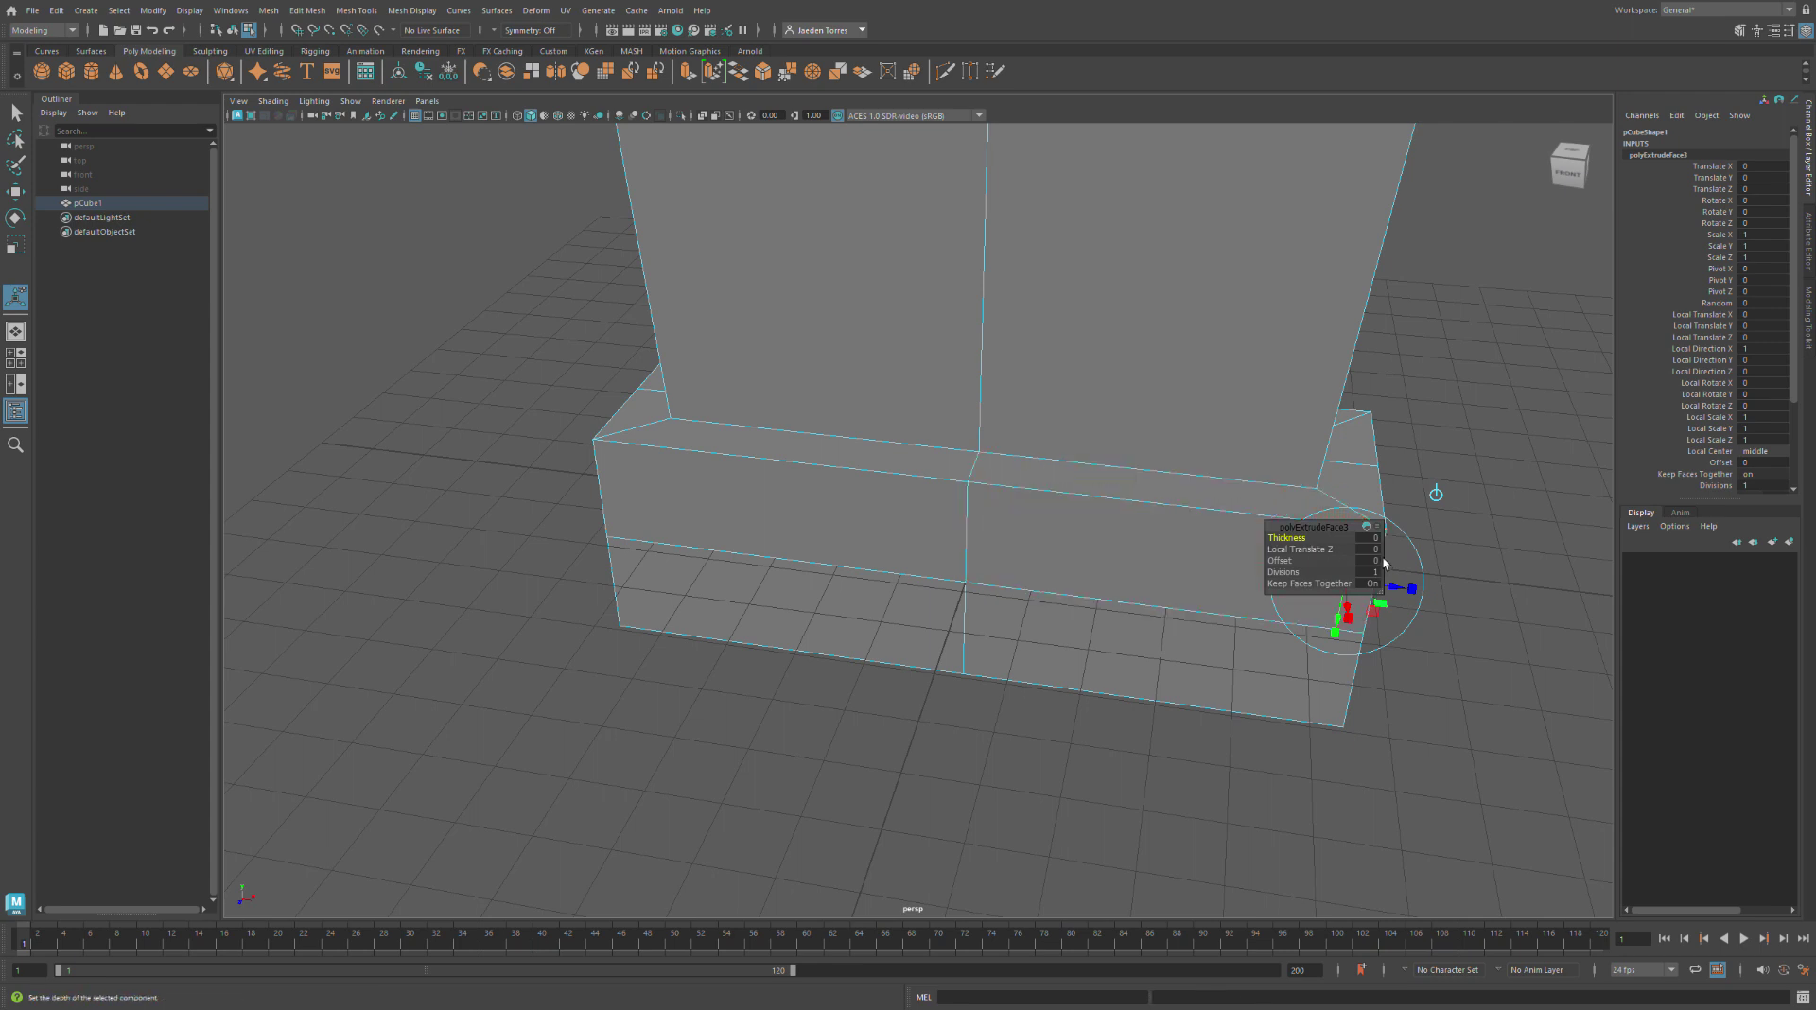
key("Tab")
key("Return")
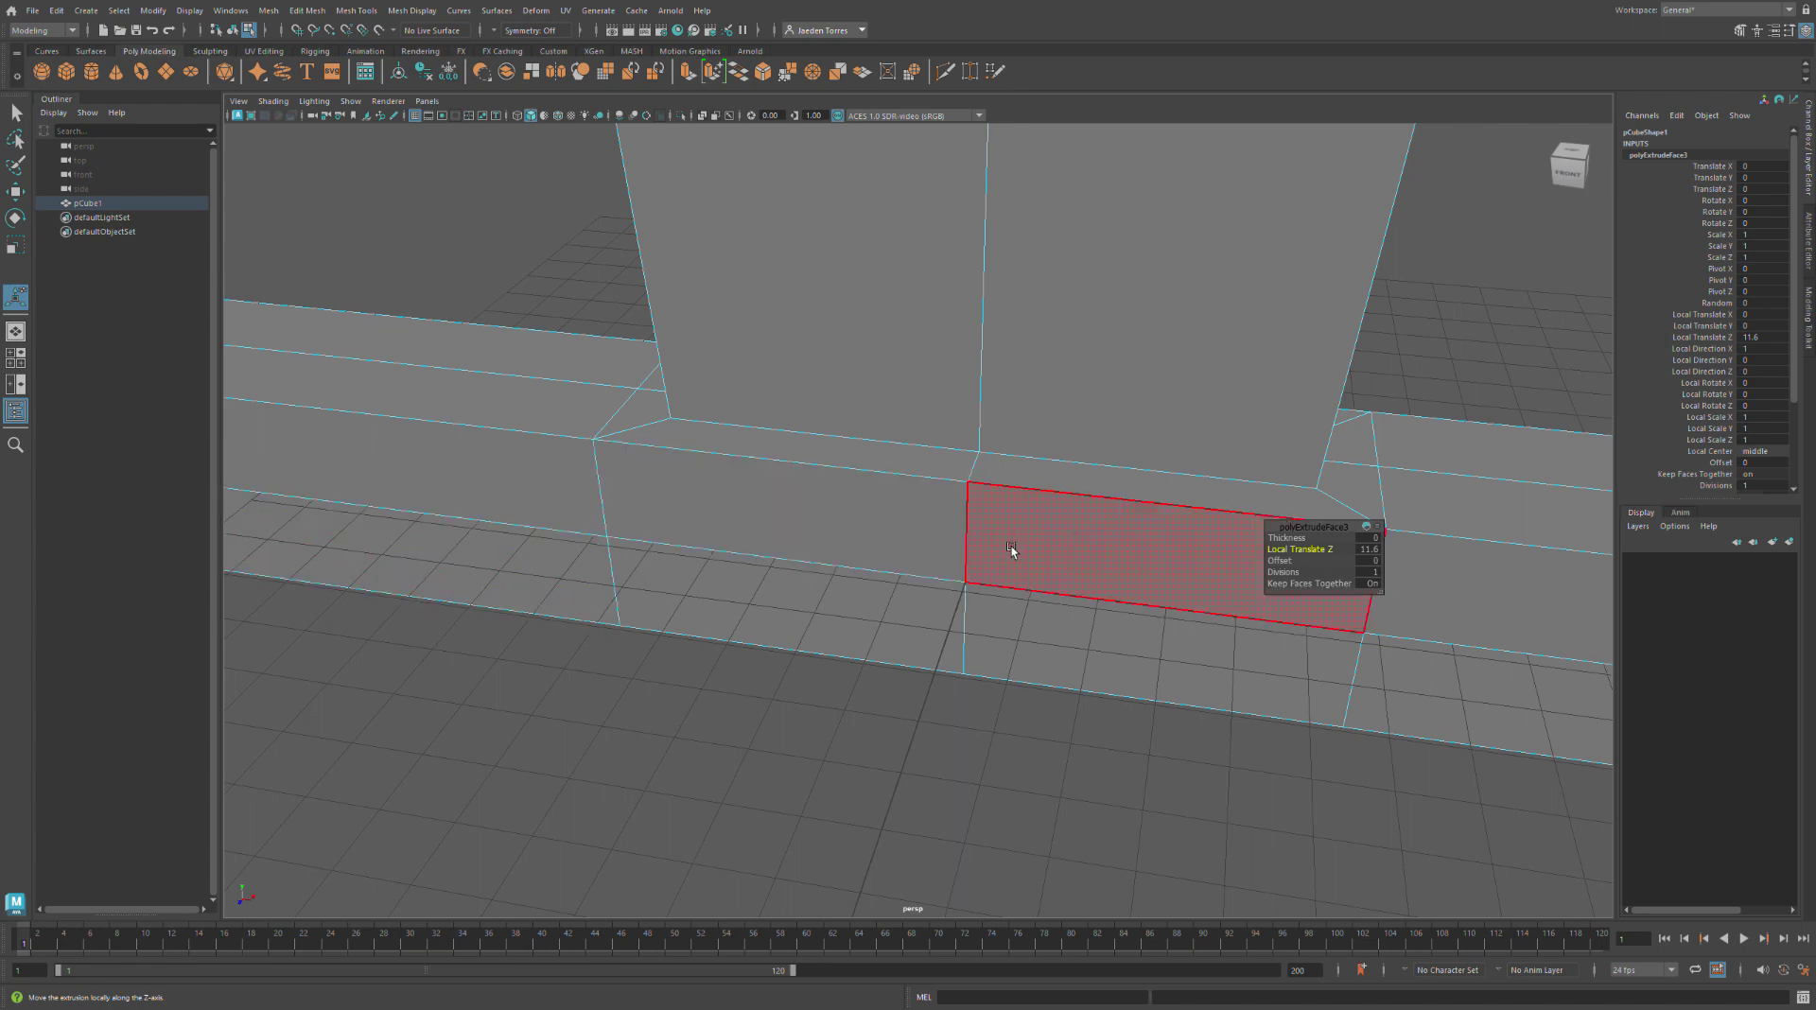
left_click(1379, 575)
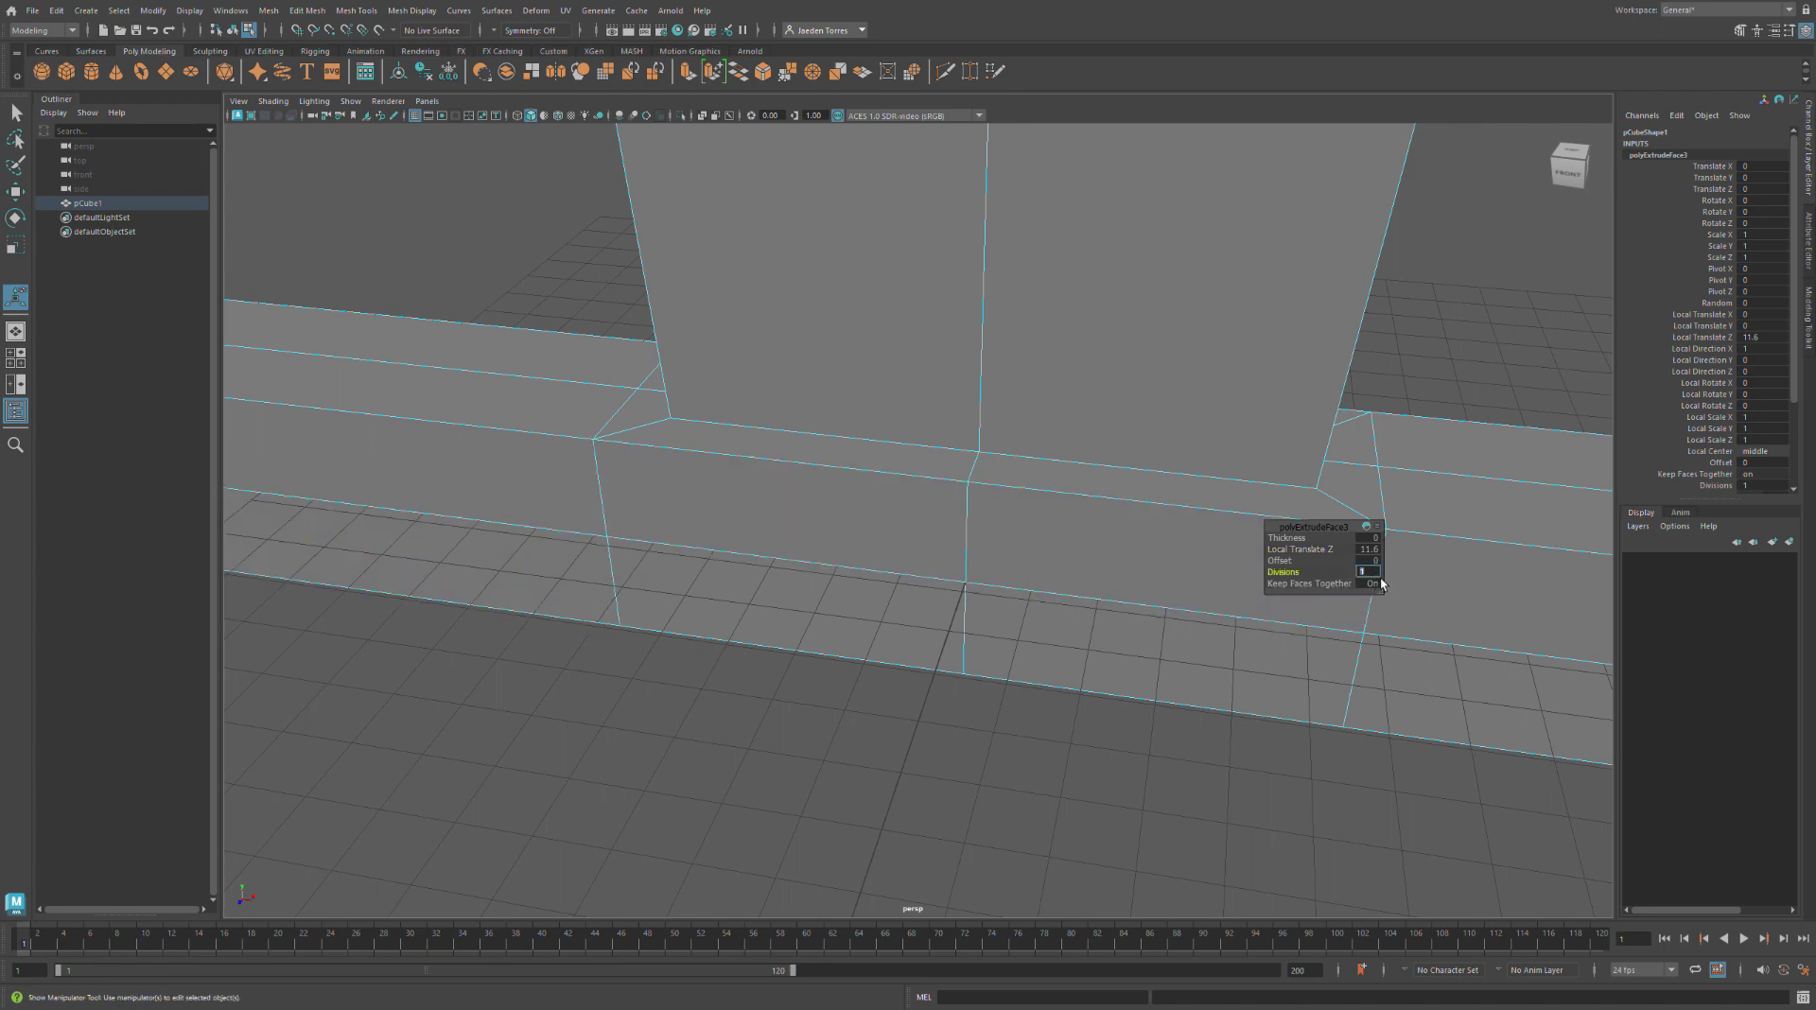
type("3")
key("Return")
scroll(940, 388, "down", 3)
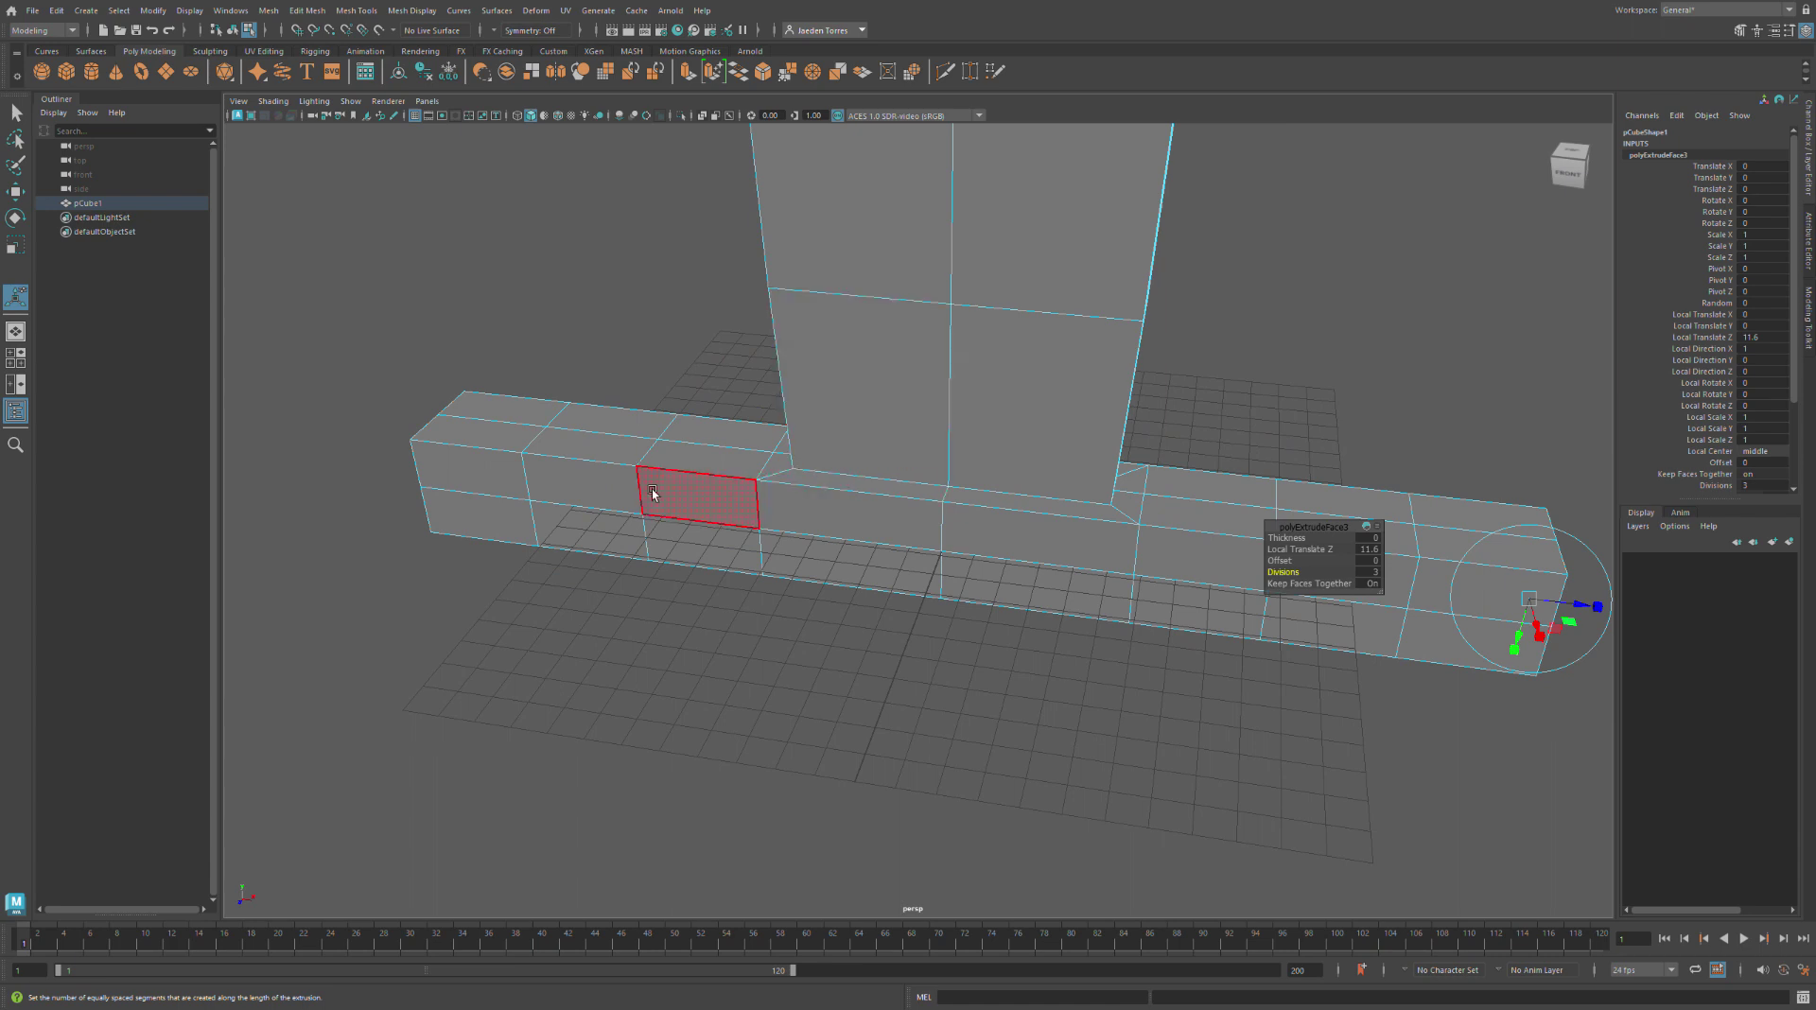
Move the end faces of both extruded arms up along Y so the outer segments slope upward
key("r")
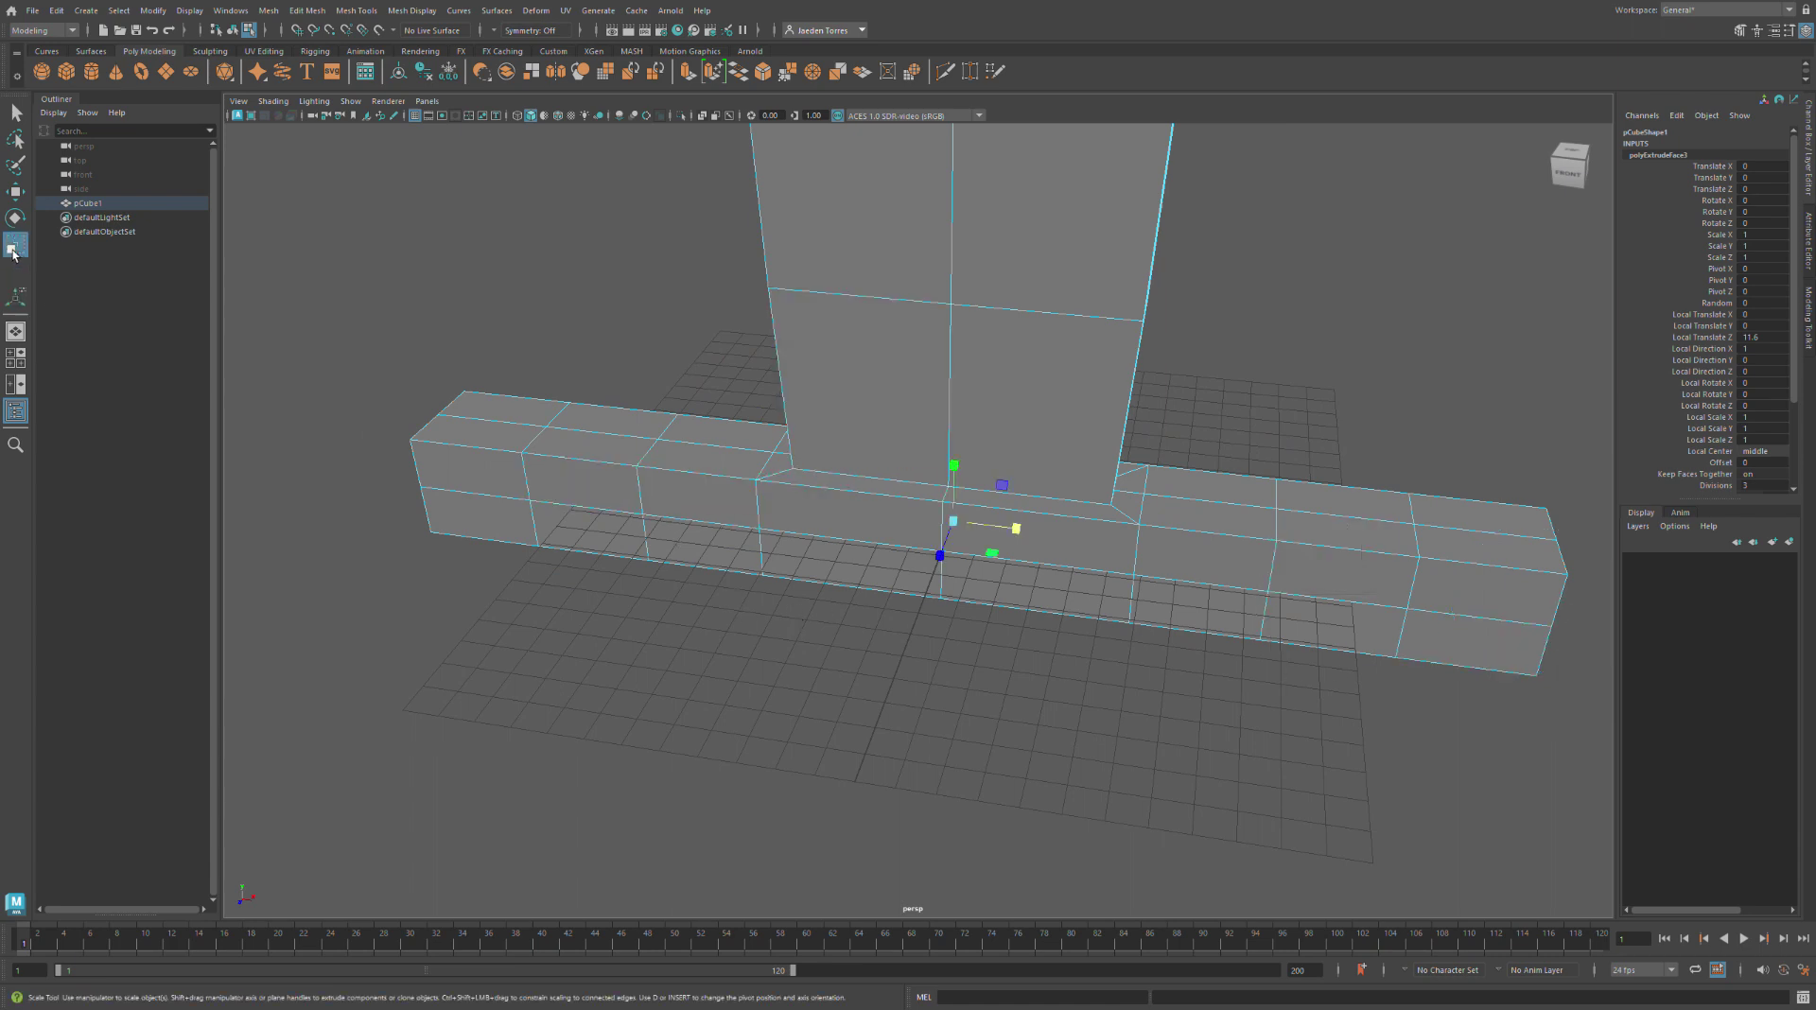
key("w")
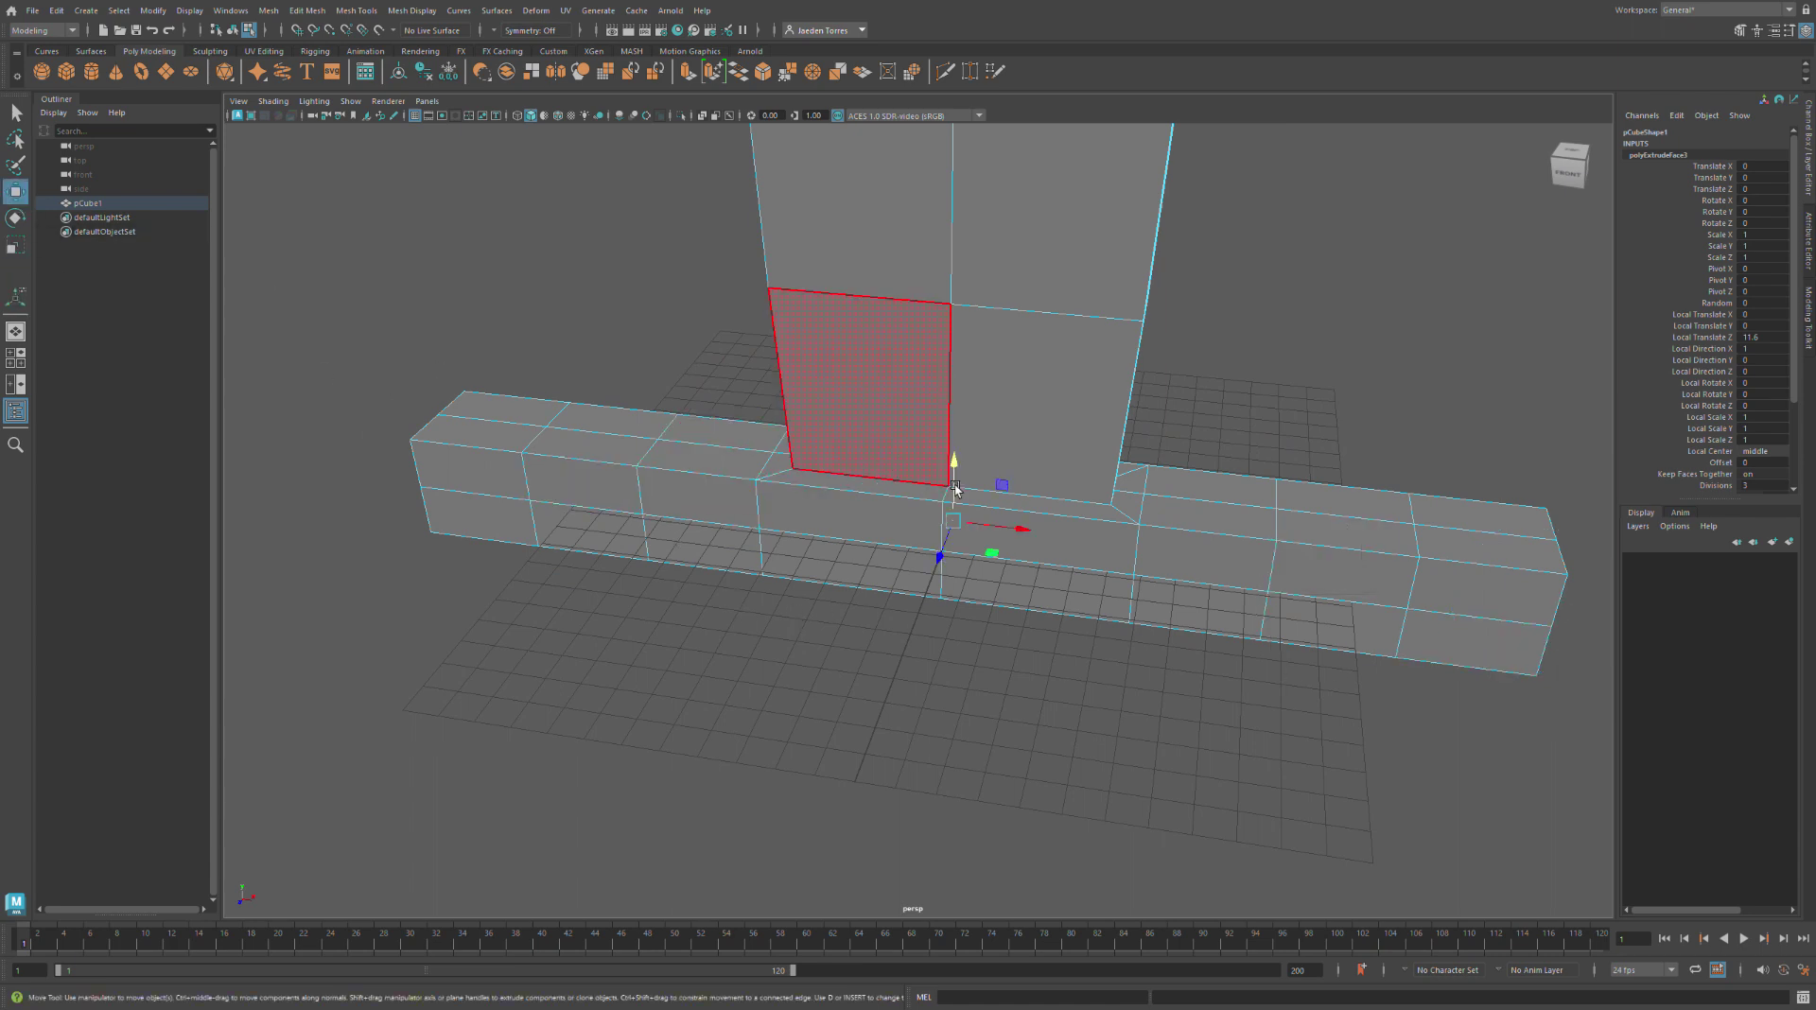
left_click_drag(955, 488, 949, 352)
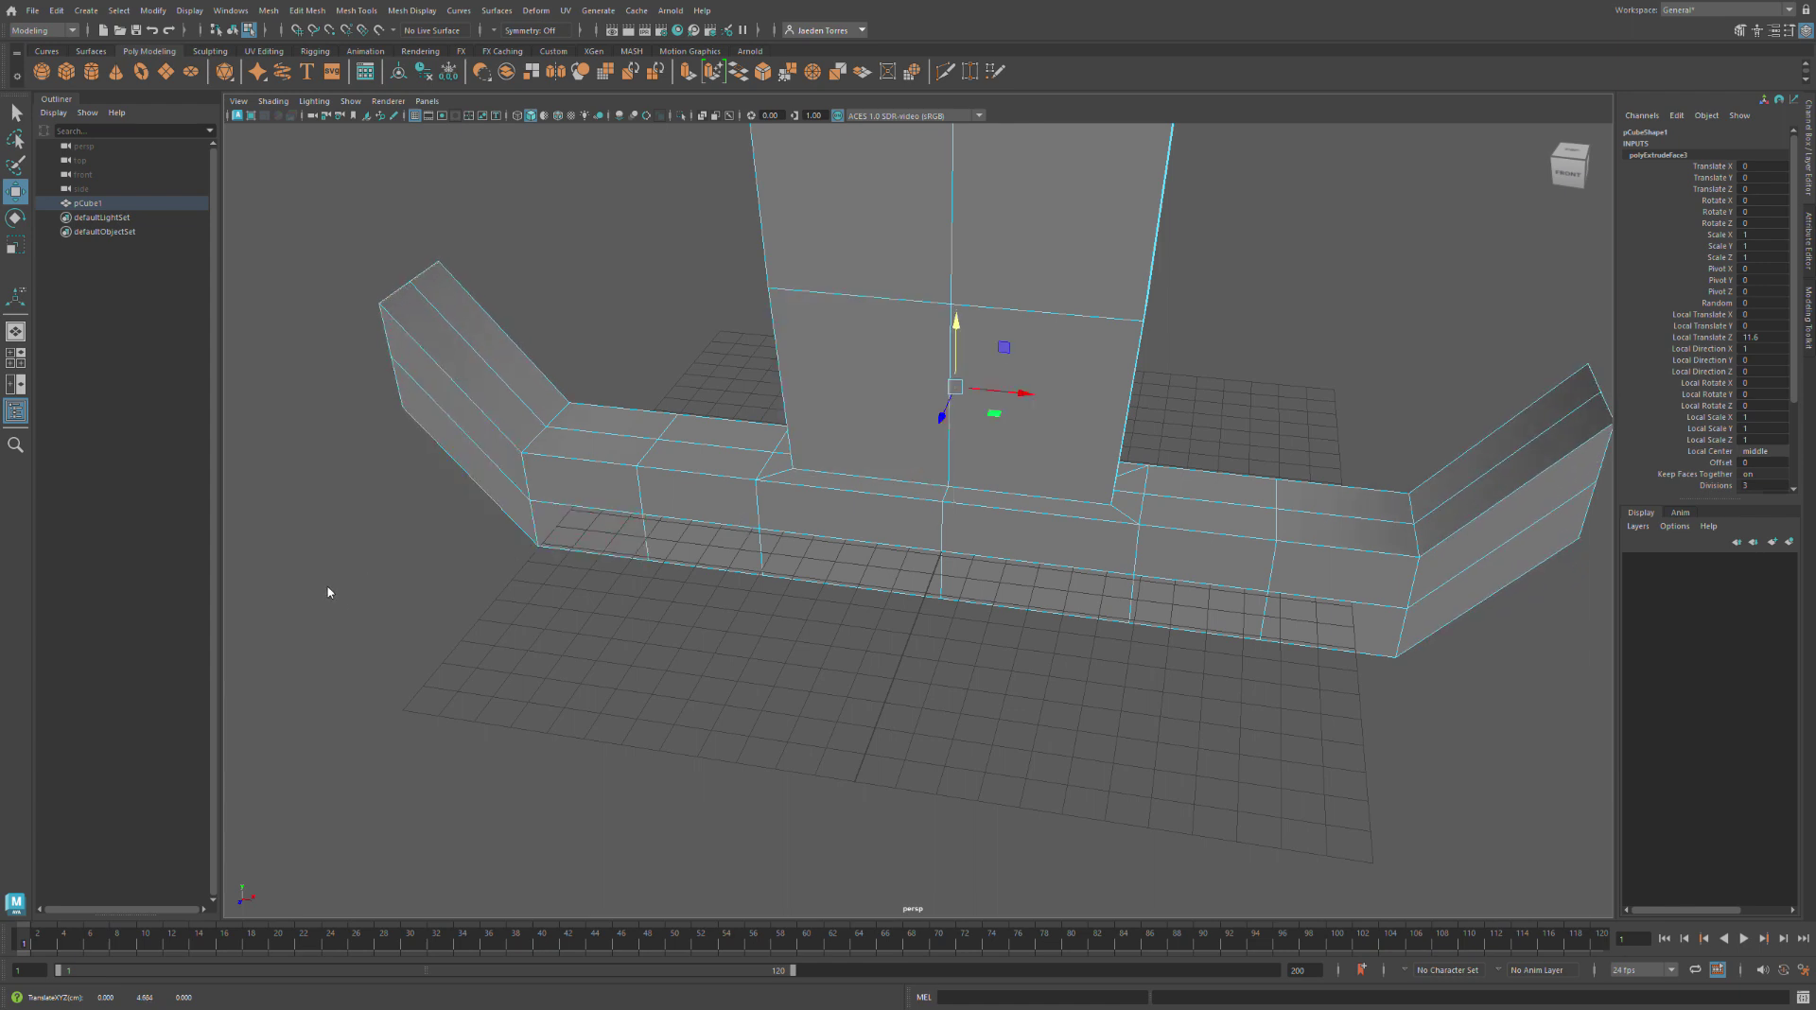
Raise the two intermediate edge loops of the left crossguard arm along Y so the arm curves smoothly upward
left_click(543, 483)
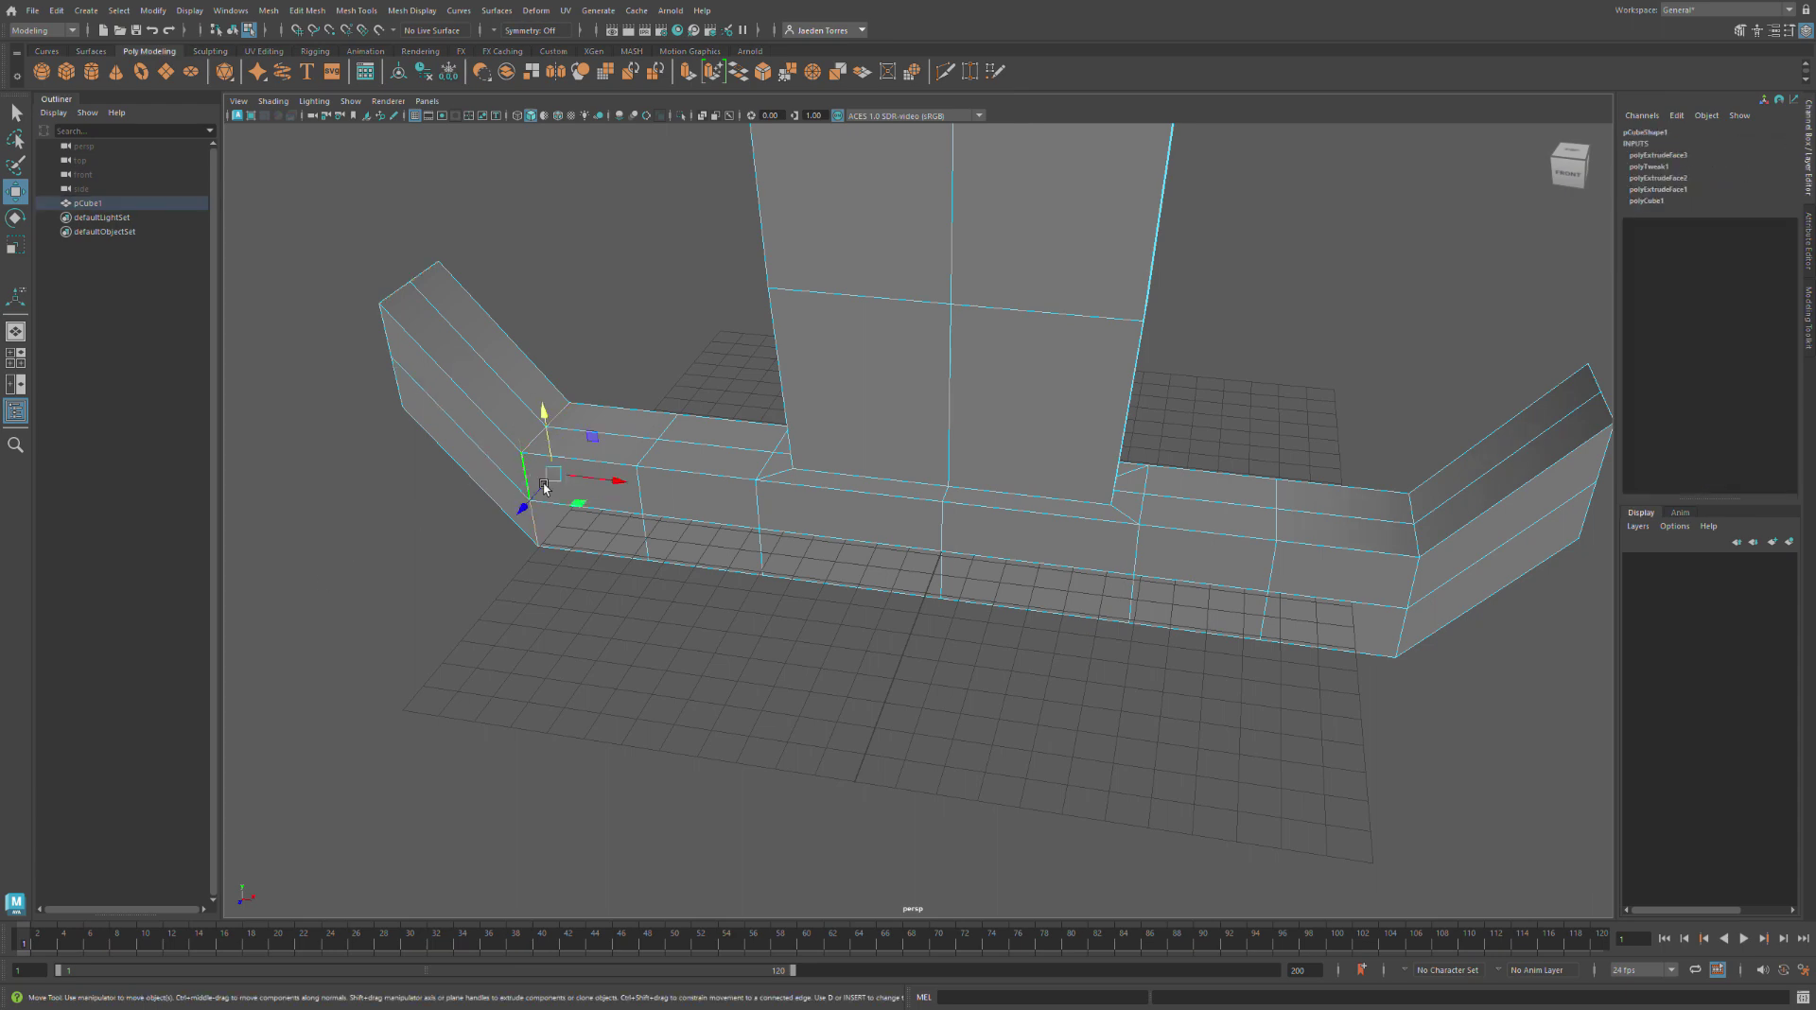
left_click_drag(548, 456, 562, 407)
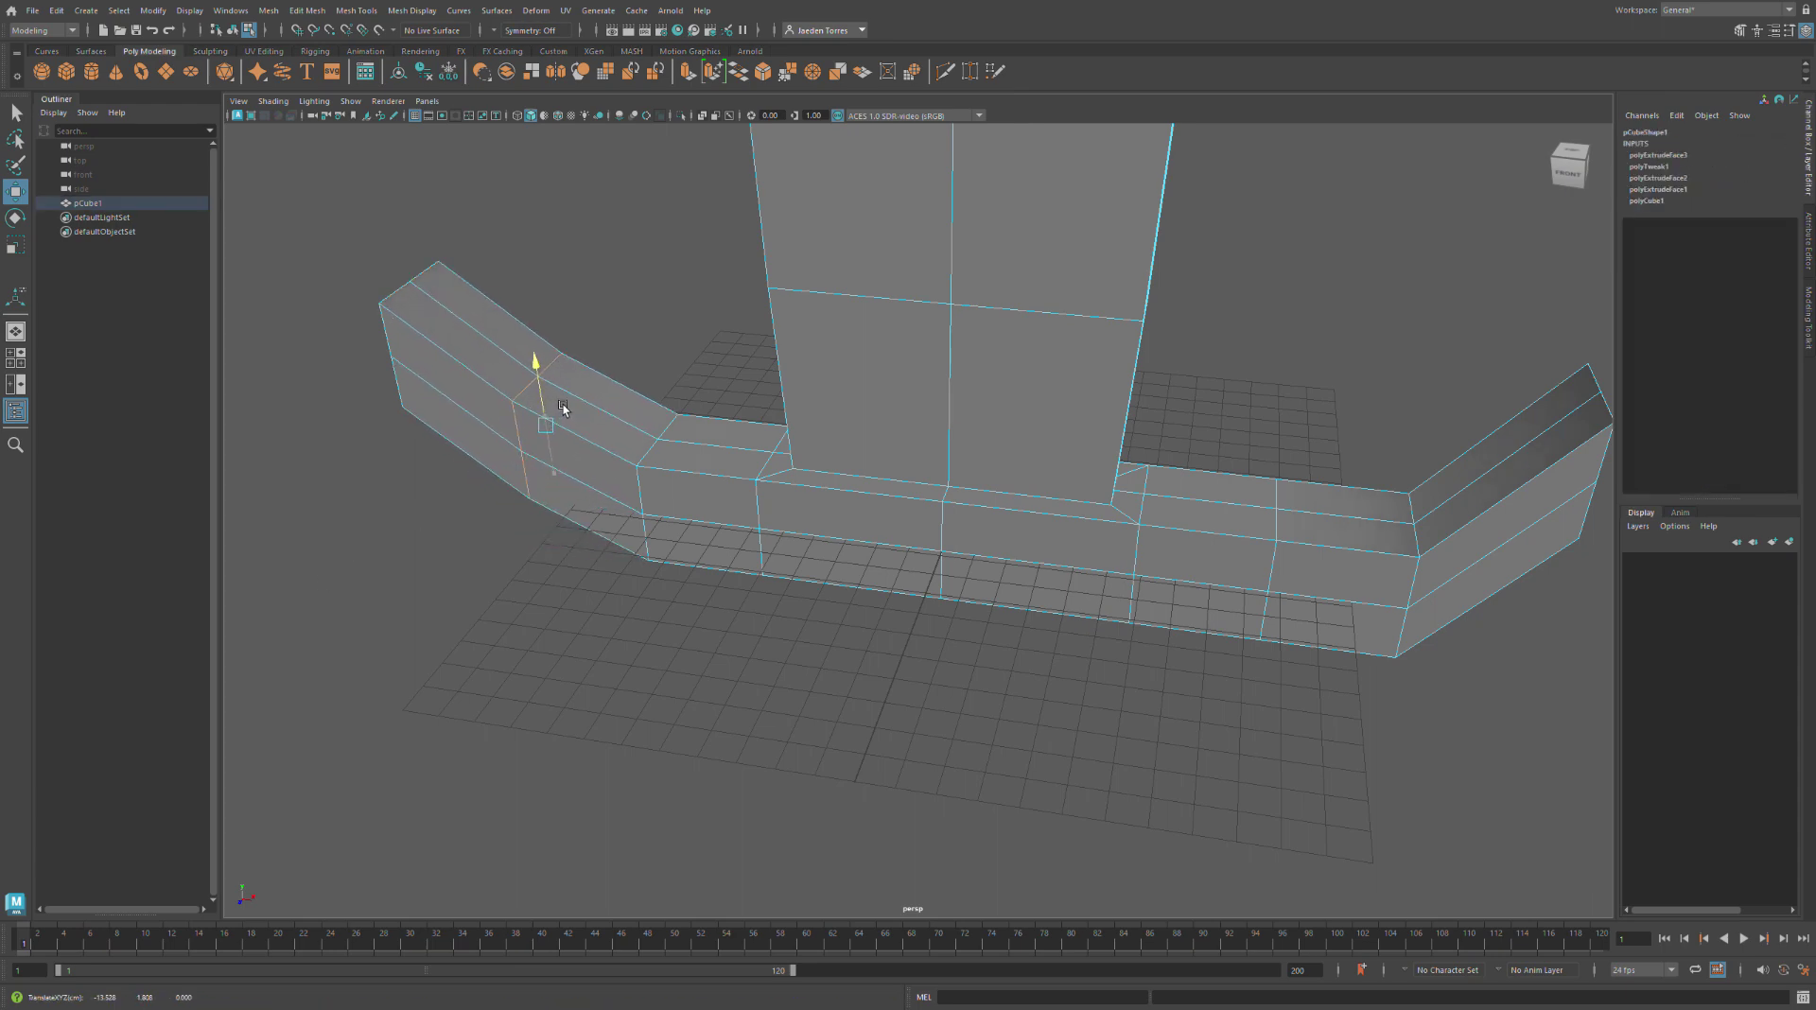
left_click_drag(576, 499, 544, 388, "alt")
double_click(649, 485)
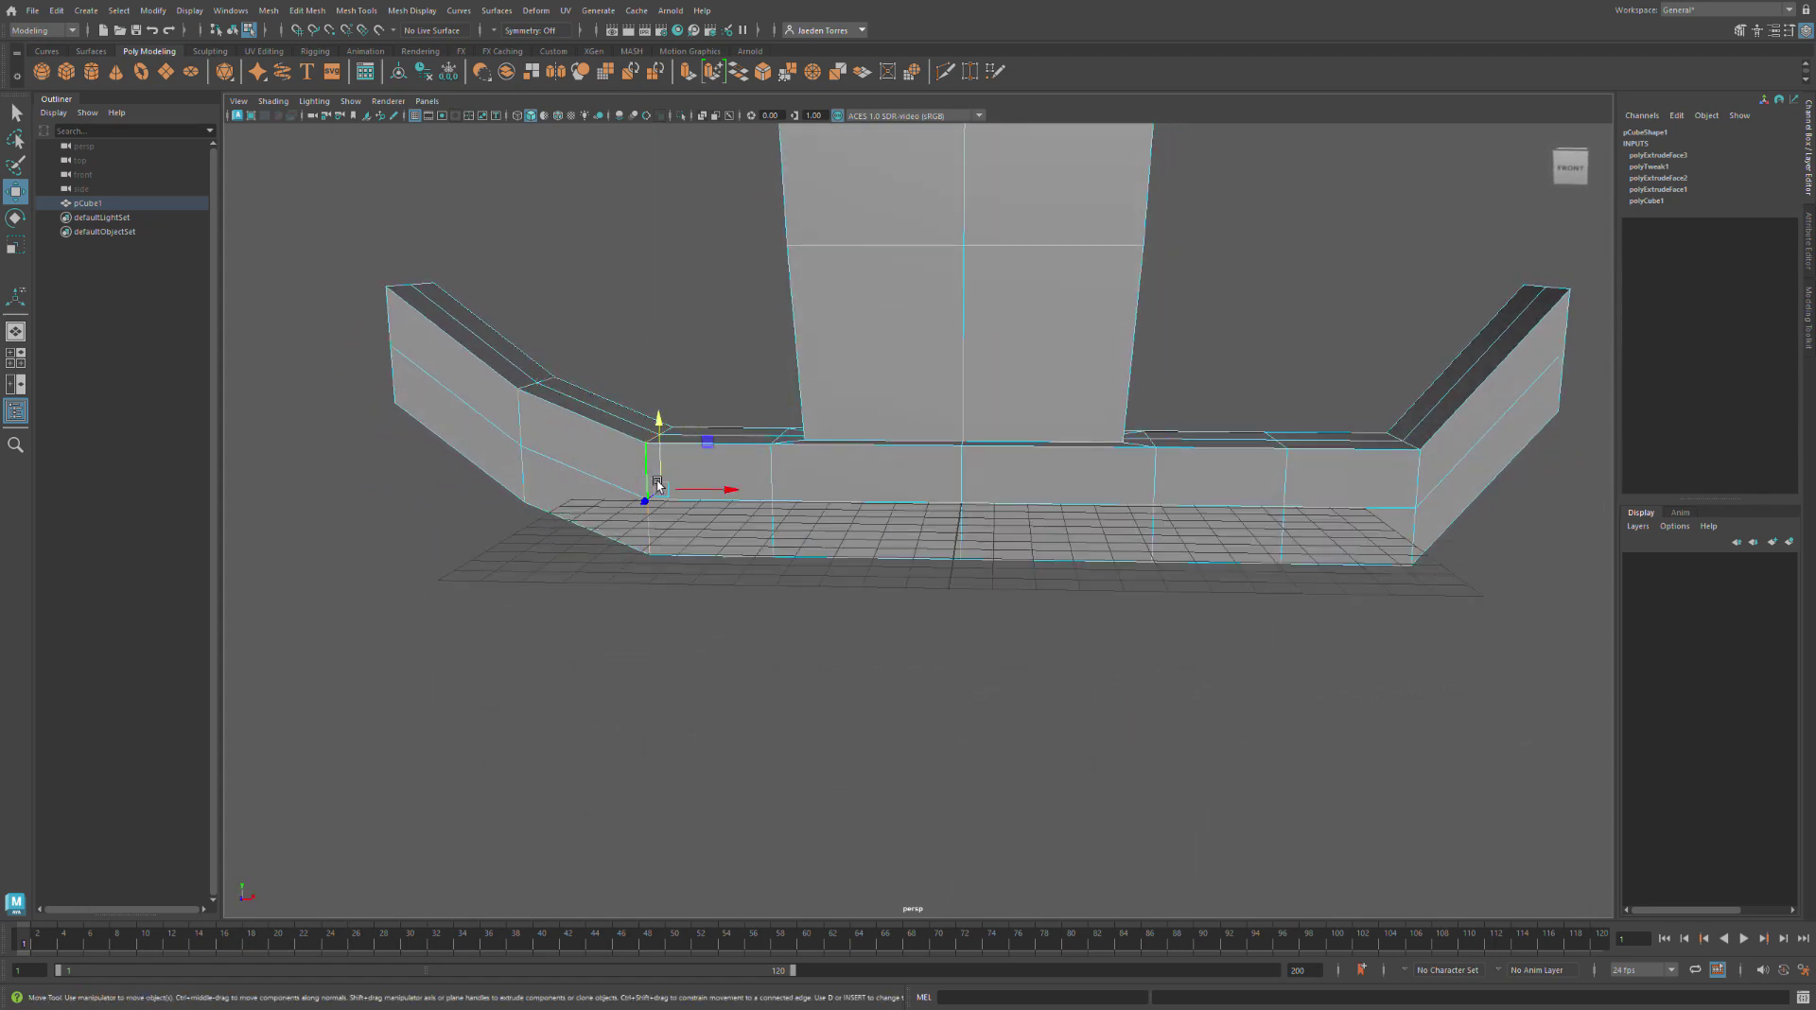
left_click_drag(657, 484, 661, 473)
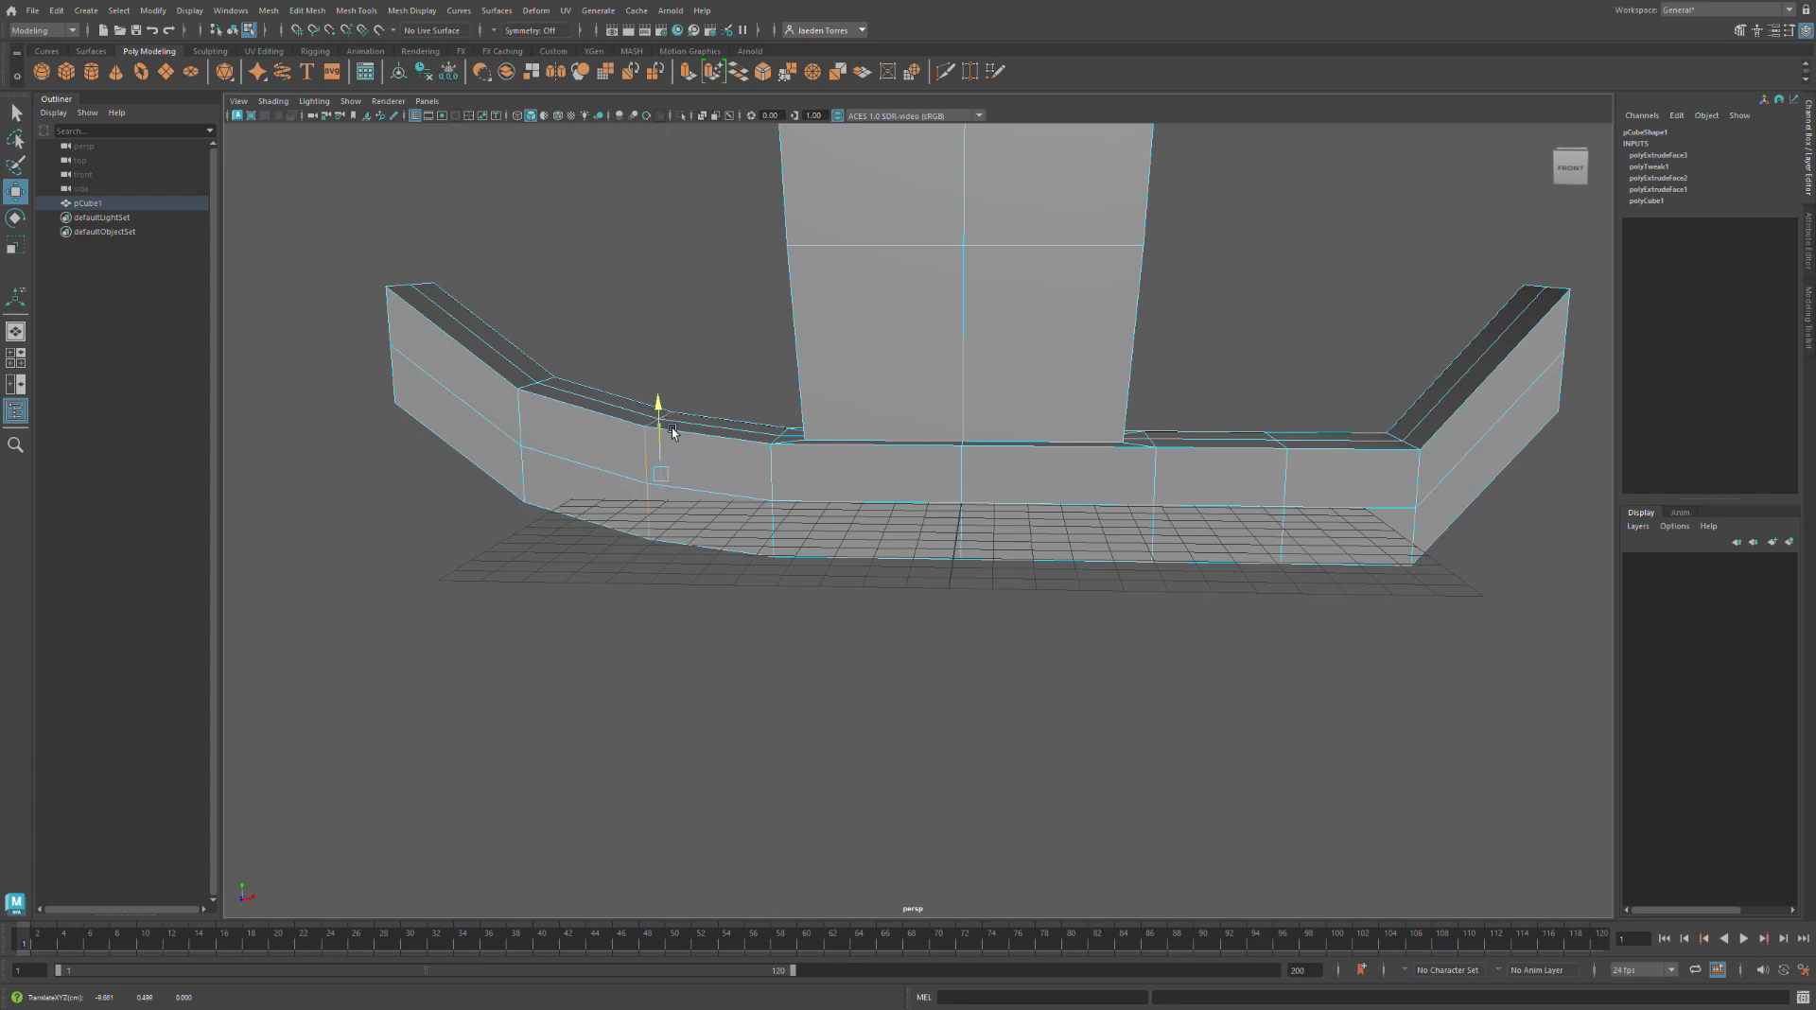
left_click(546, 427)
left_click_drag(548, 424, 550, 401)
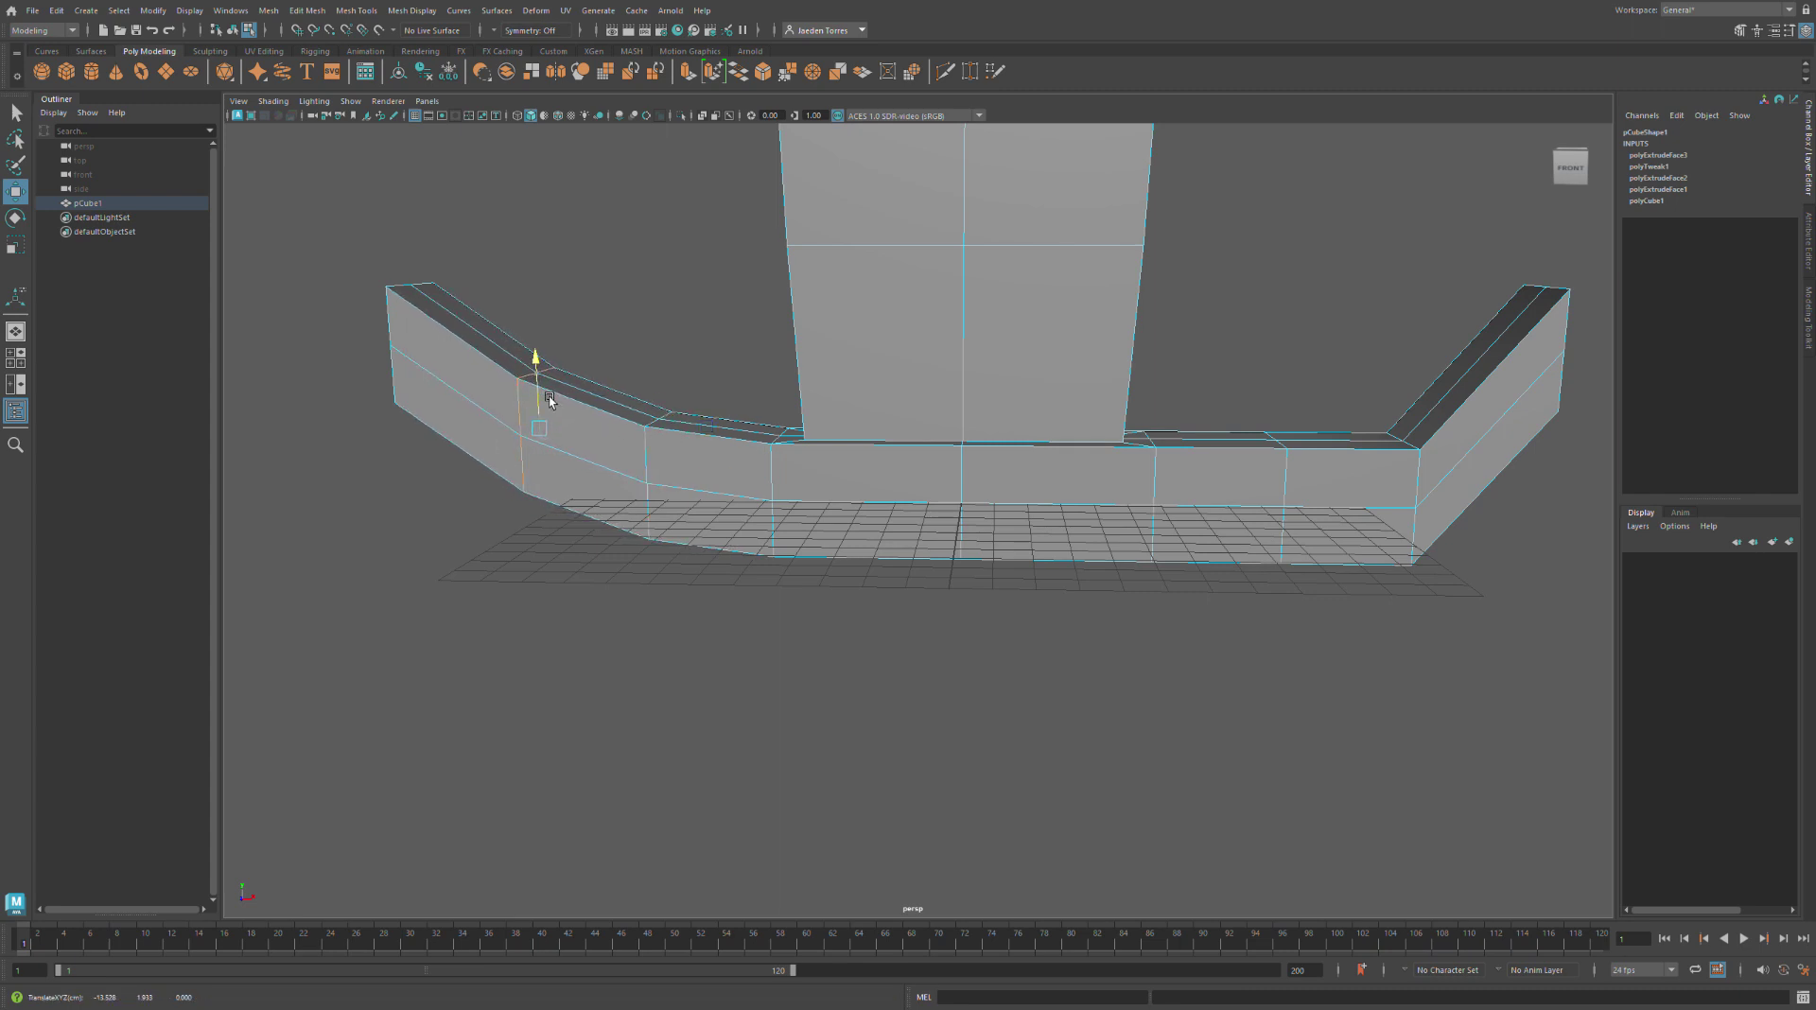
Adjust the two intermediate edge loops of the right crossguard arm along Y to form a matching upward curve
middle_click_drag(860, 421, 515, 378, "alt")
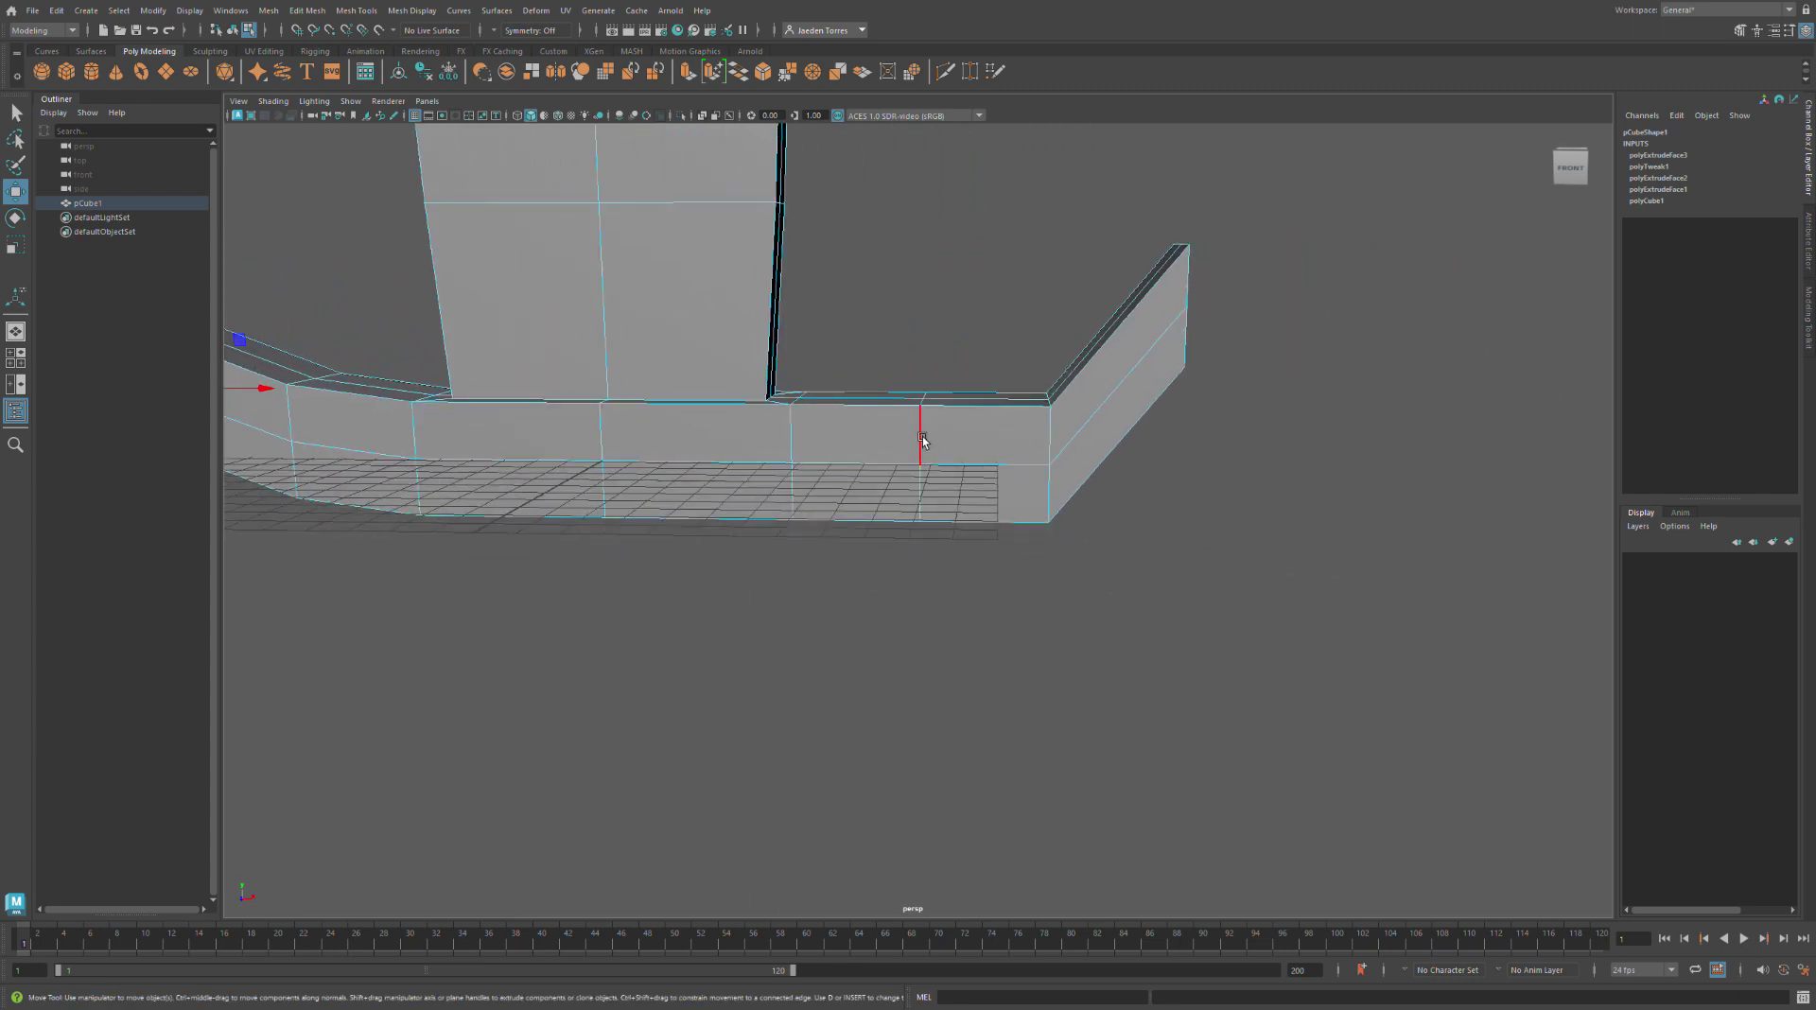
left_click(921, 433)
left_click_drag(924, 407, 923, 346)
double_click(1059, 438)
left_click_drag(1058, 426, 1050, 284)
left_click(924, 370)
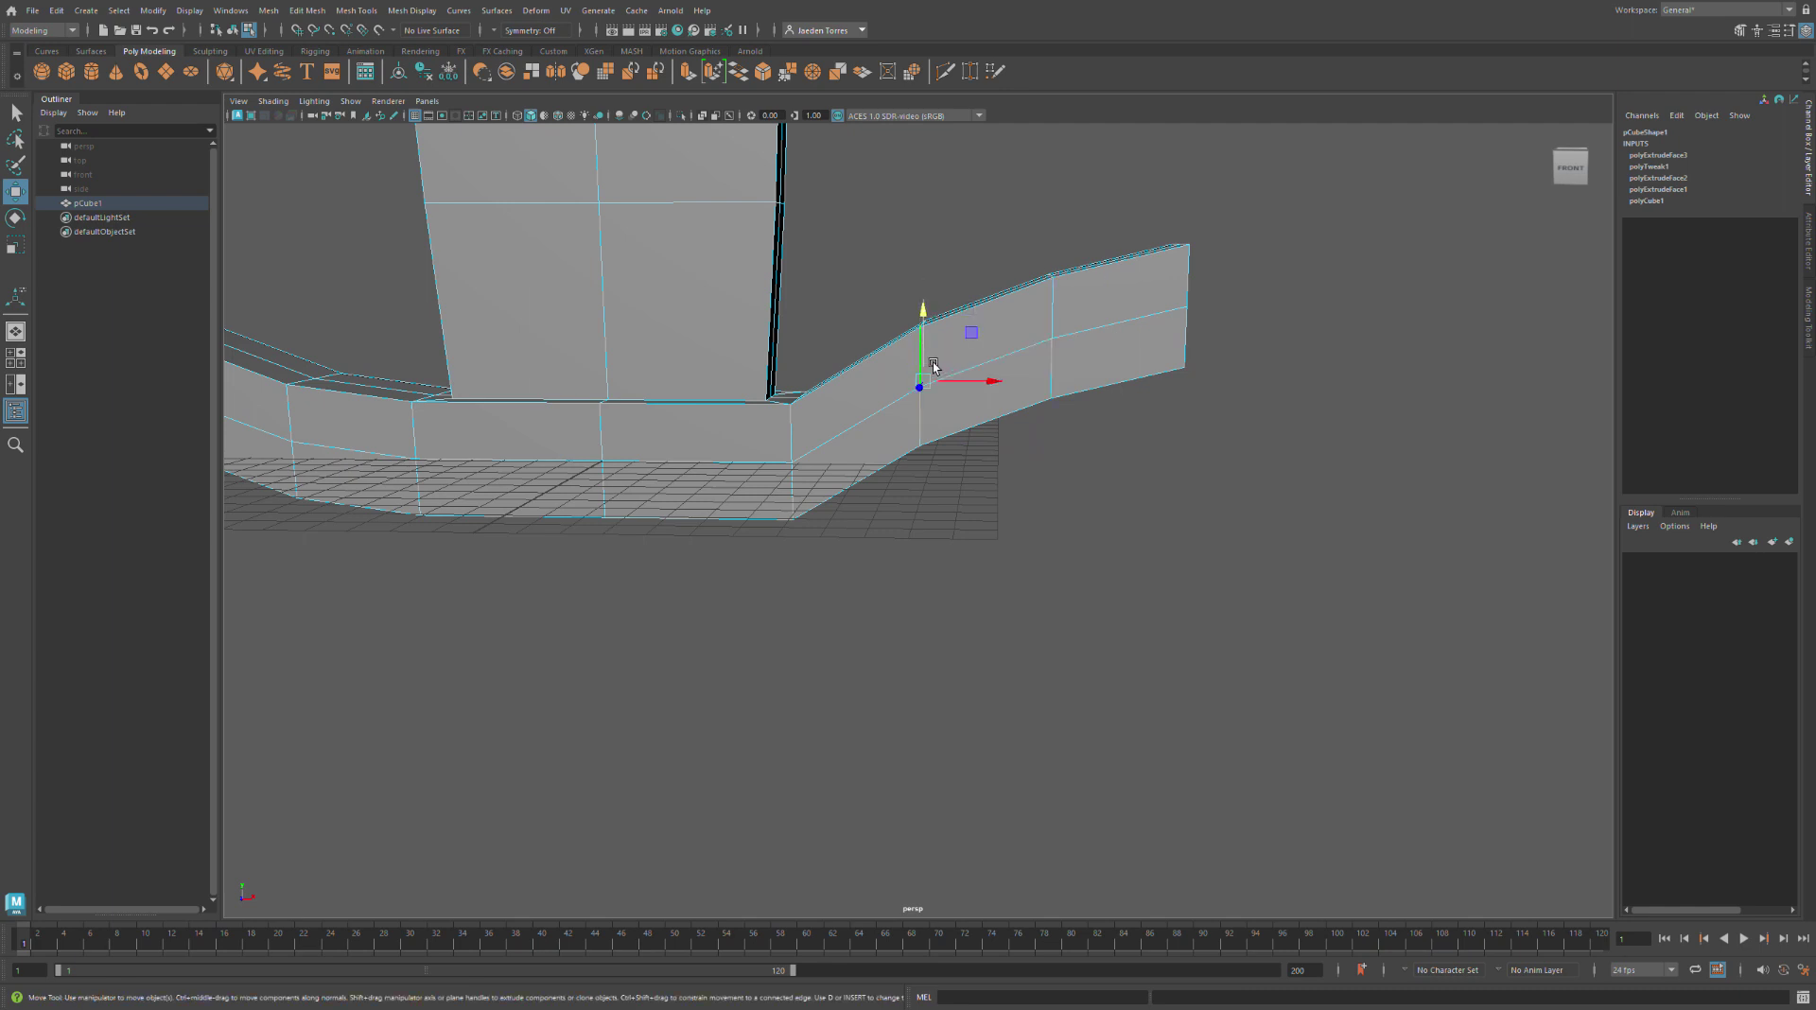
left_click_drag(932, 367, 929, 413)
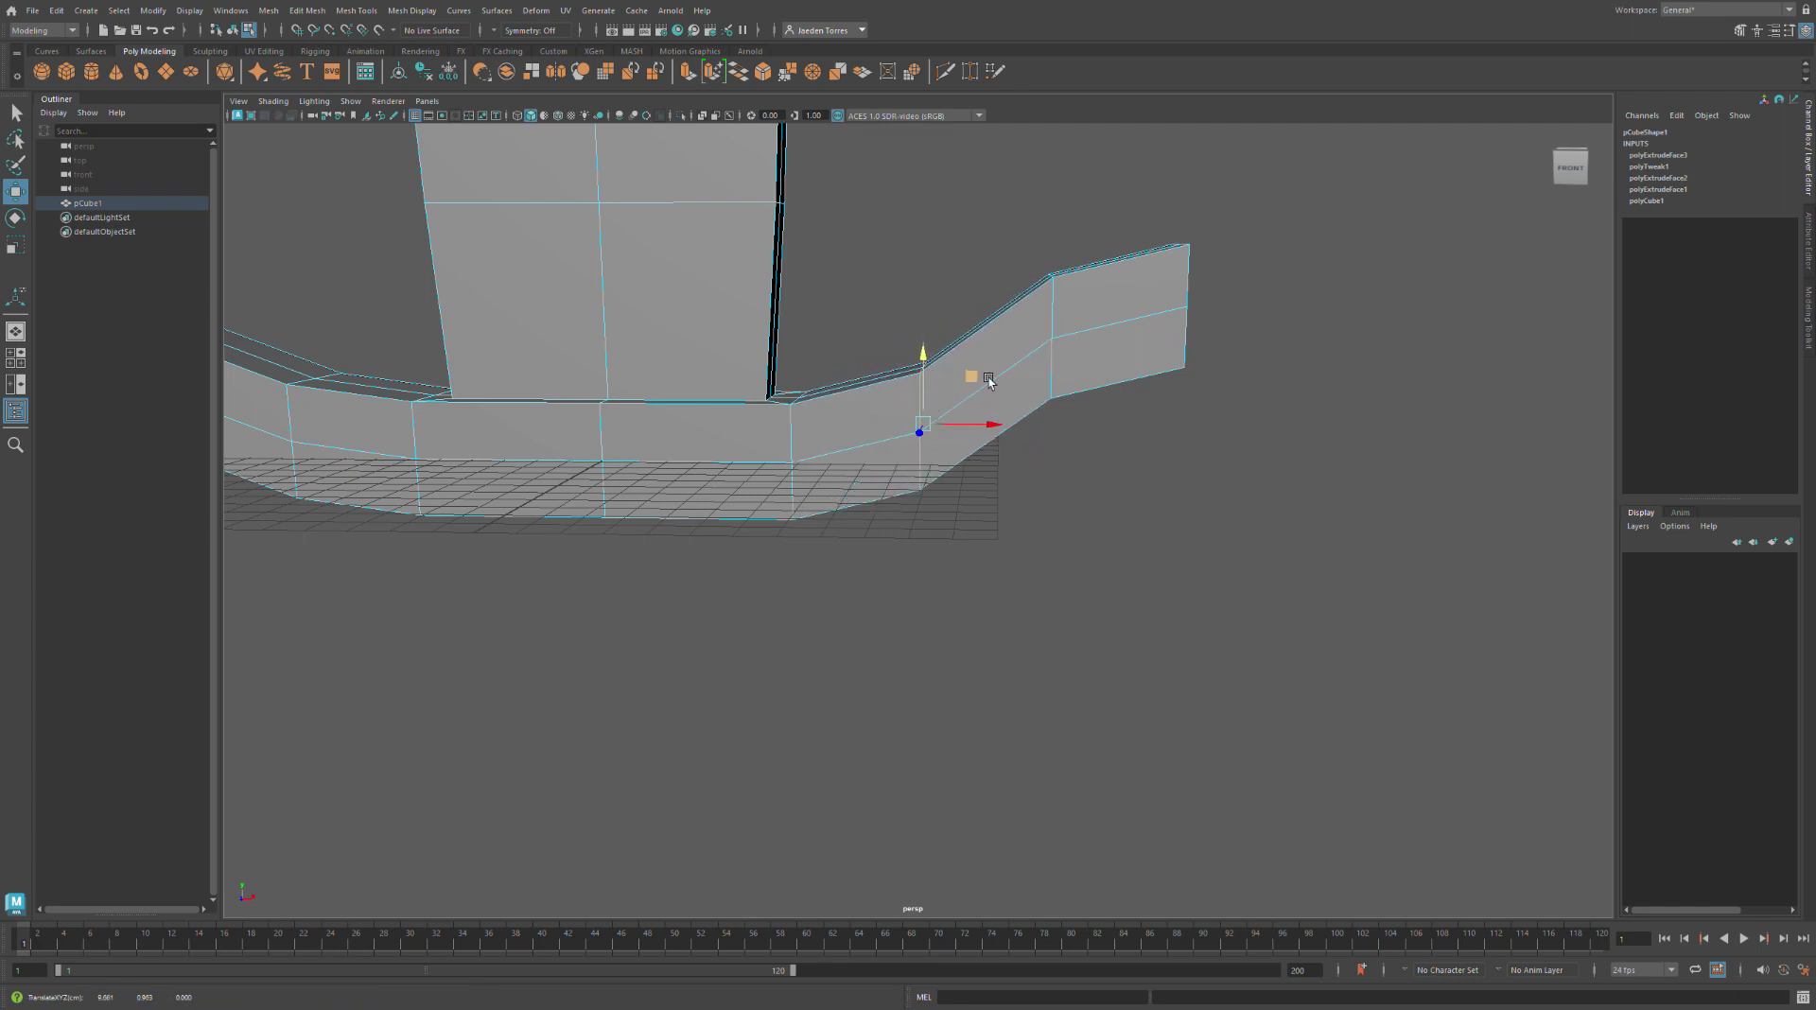
left_click(1052, 337)
left_click_drag(1060, 327, 1059, 358)
Deselect the edges and examine the curved crossguard arms from several angles
middle_click_drag(1059, 357, 1163, 331, "alt")
scroll(1126, 335, "down", 7)
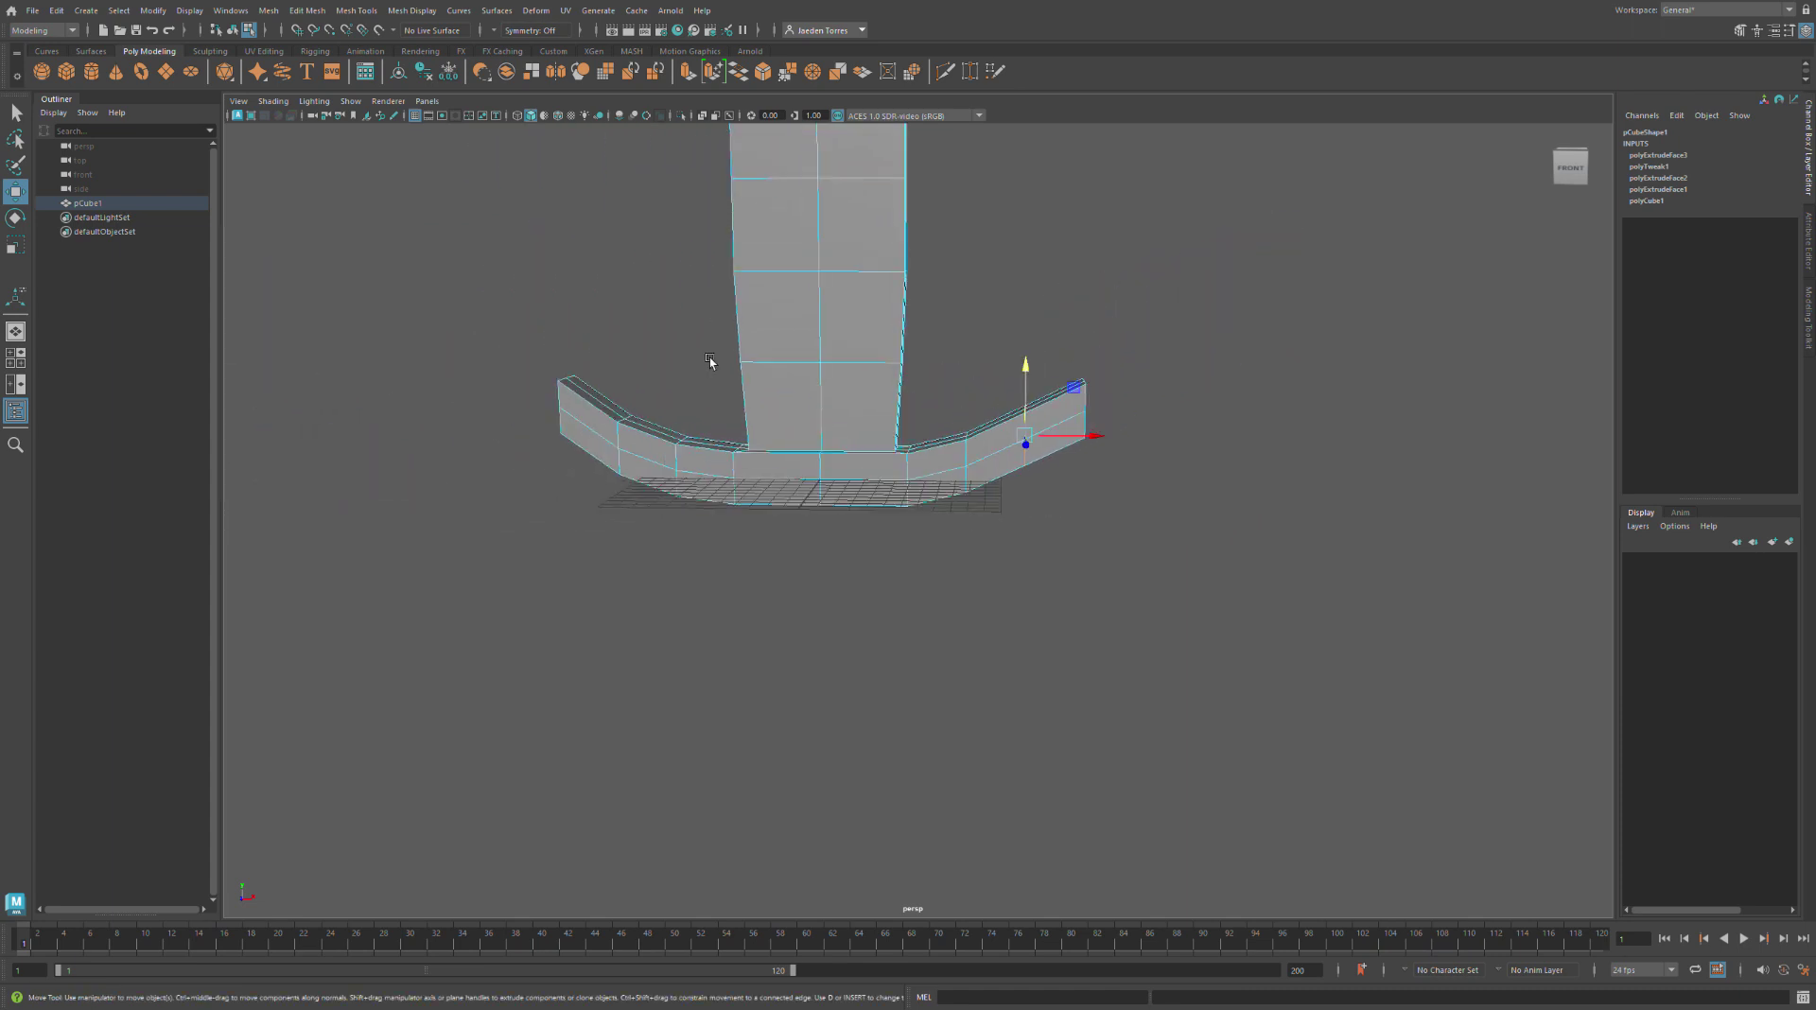
left_click(394, 572)
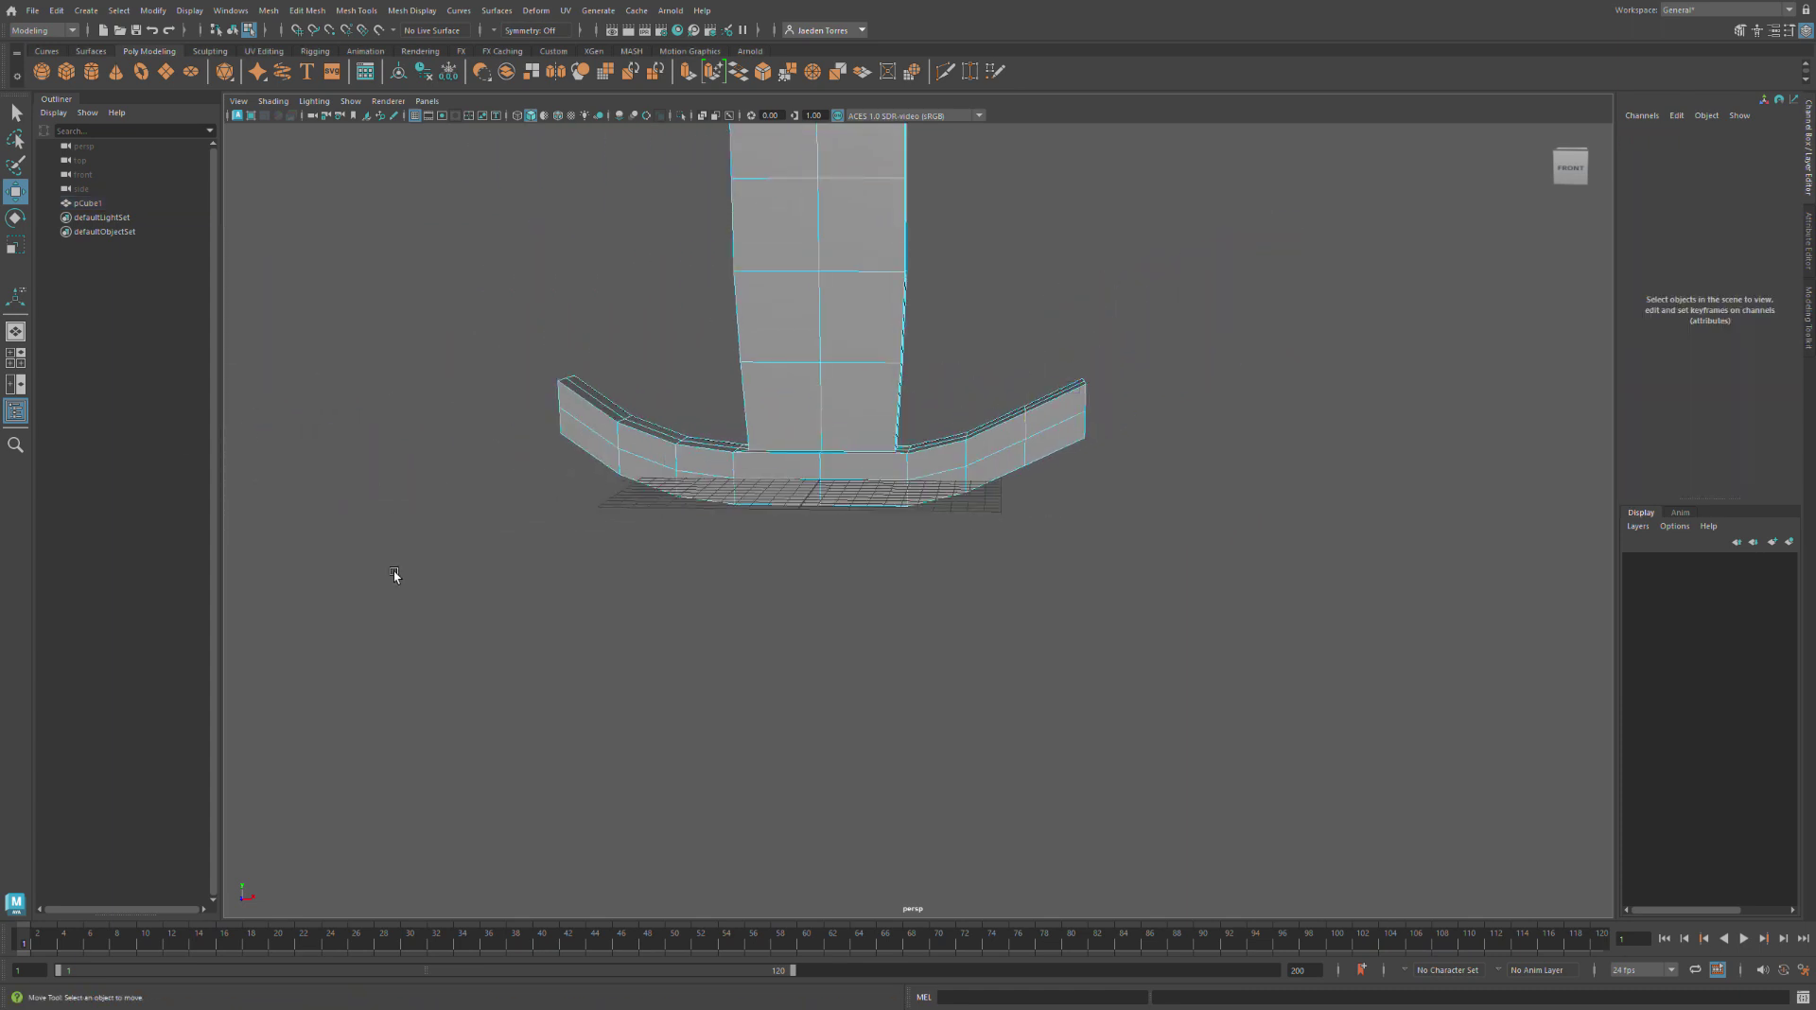
left_click_drag(616, 555, 535, 556, "alt")
scroll(547, 556, "down", 5)
scroll(547, 556, "up", 8)
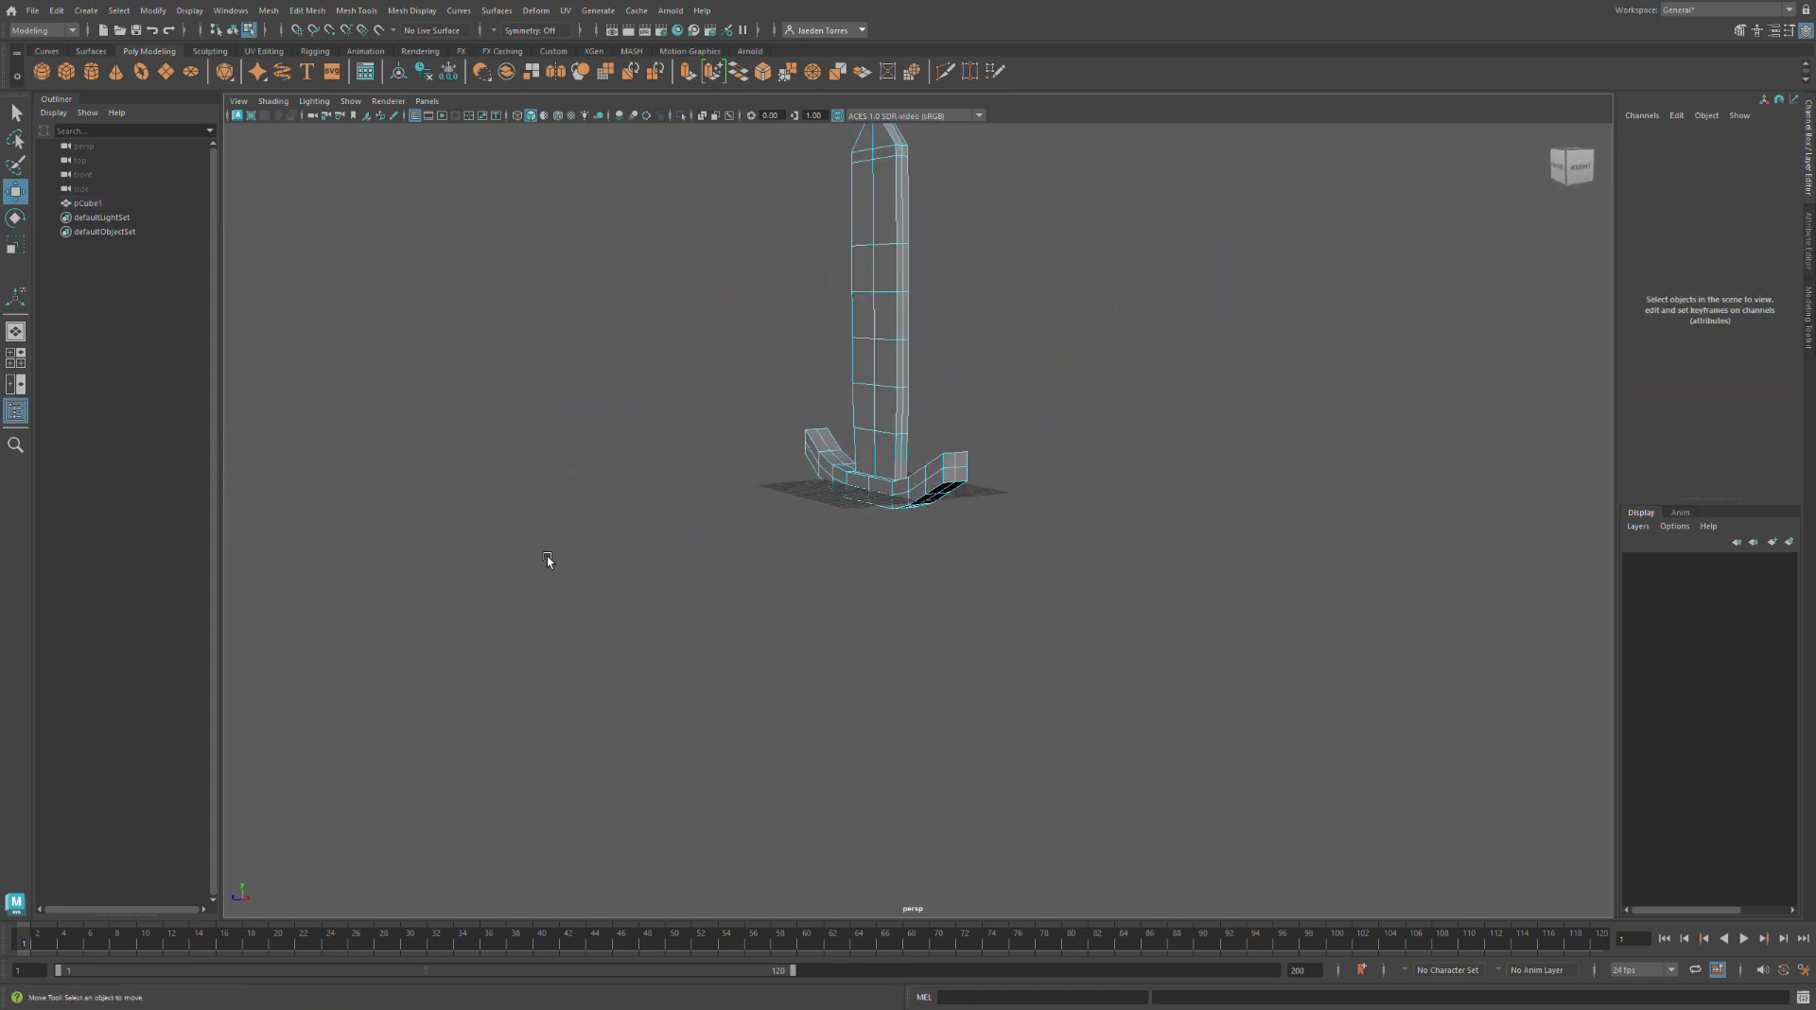
middle_click_drag(547, 556, 712, 721, "alt")
left_click_drag(712, 723, 778, 688, "alt")
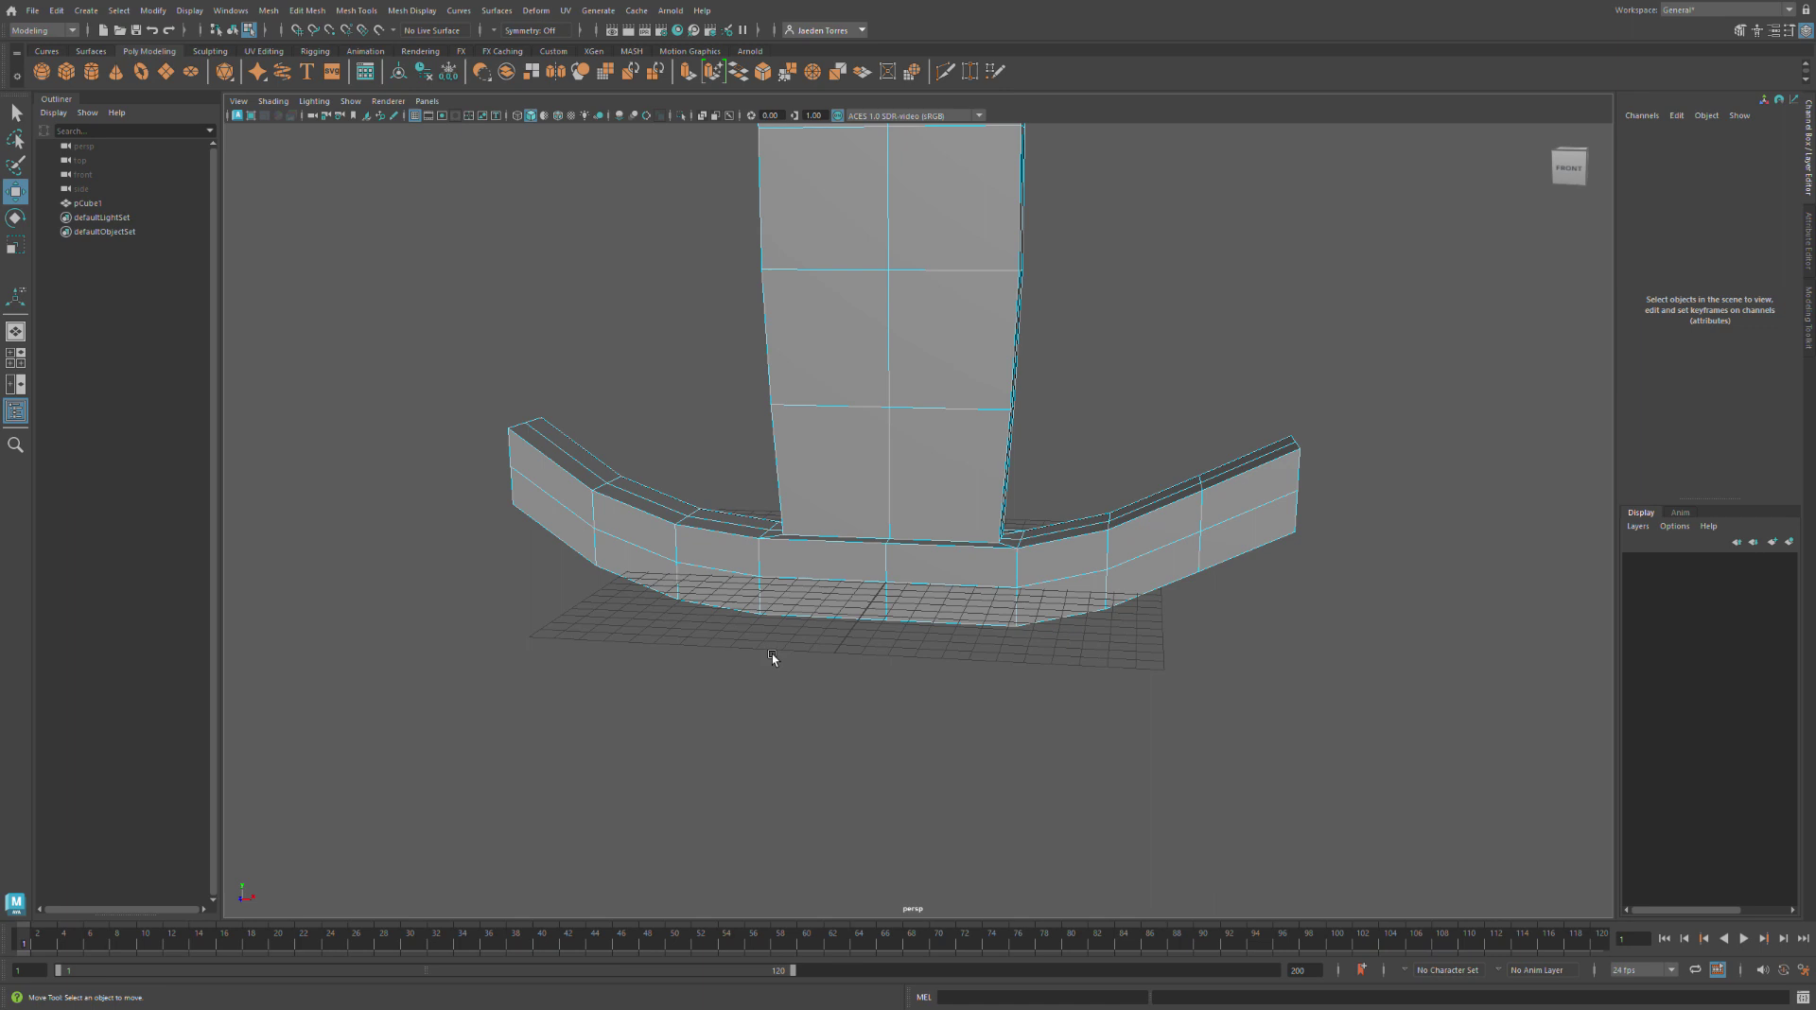
left_click_drag(772, 654, 801, 648, "alt")
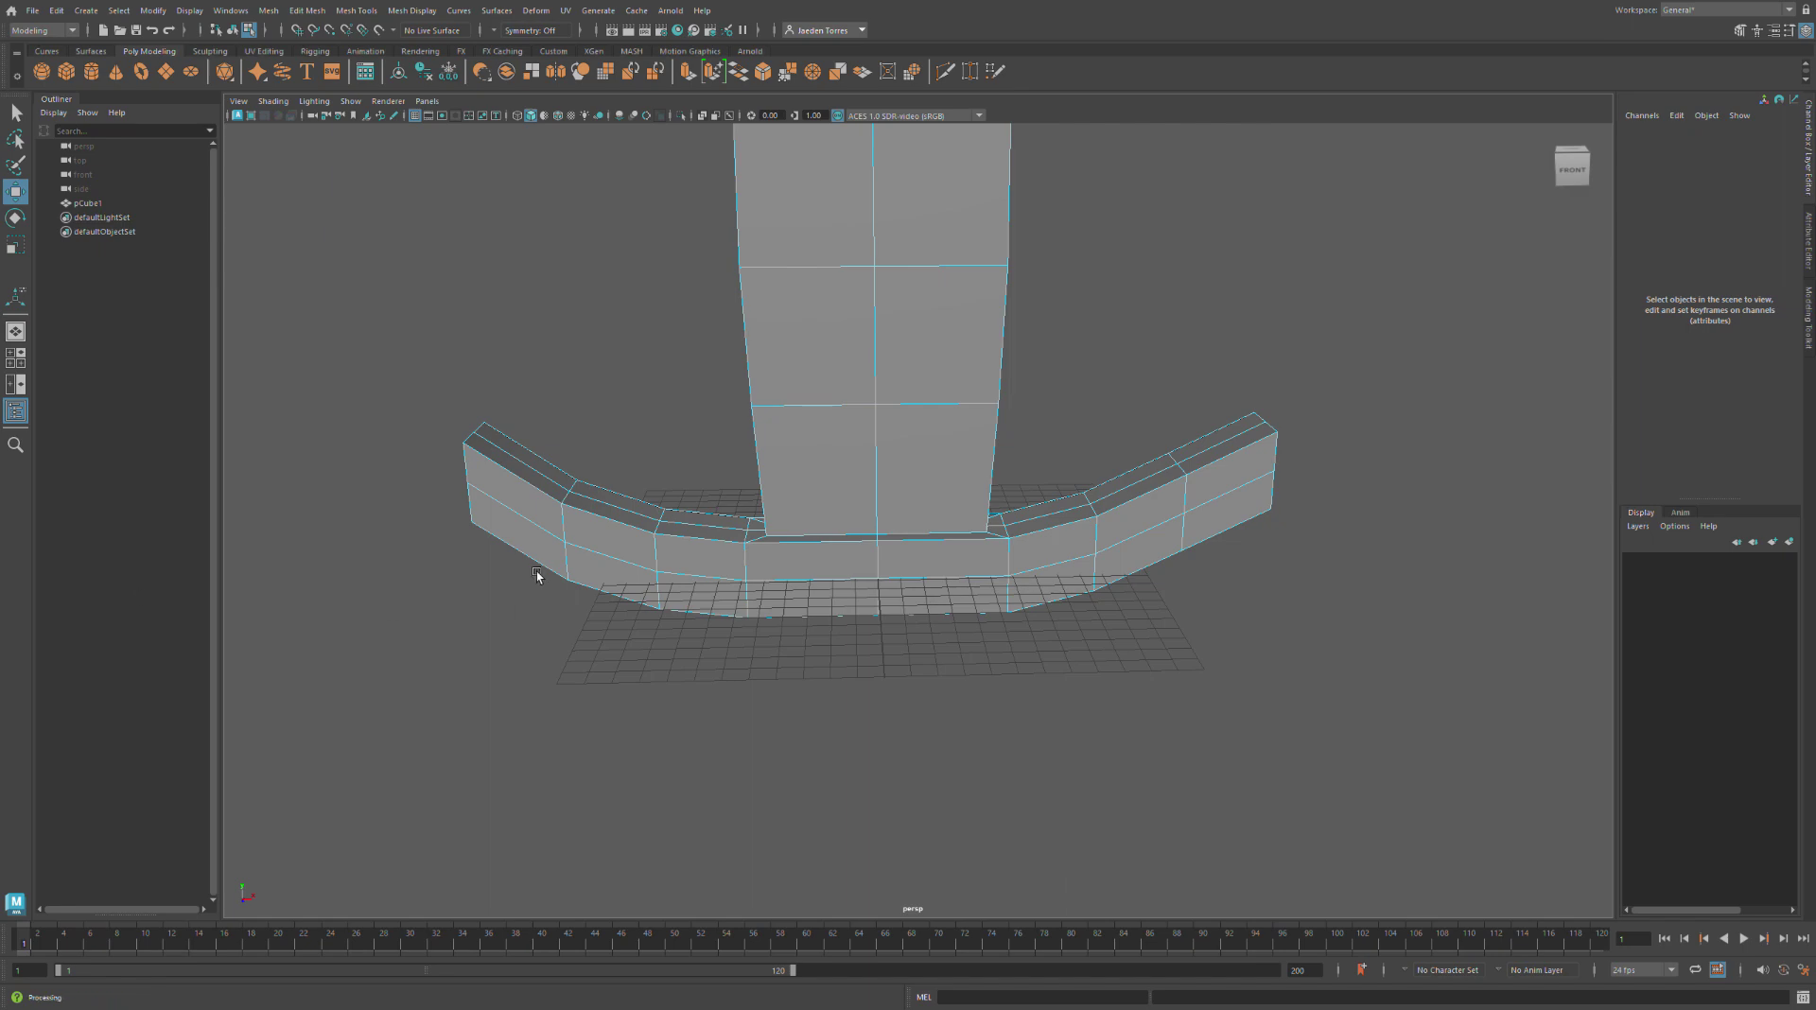
left_click_drag(539, 575, 523, 476, "alt")
scroll(519, 477, "up", 4)
middle_click_drag(523, 472, 583, 212, "alt")
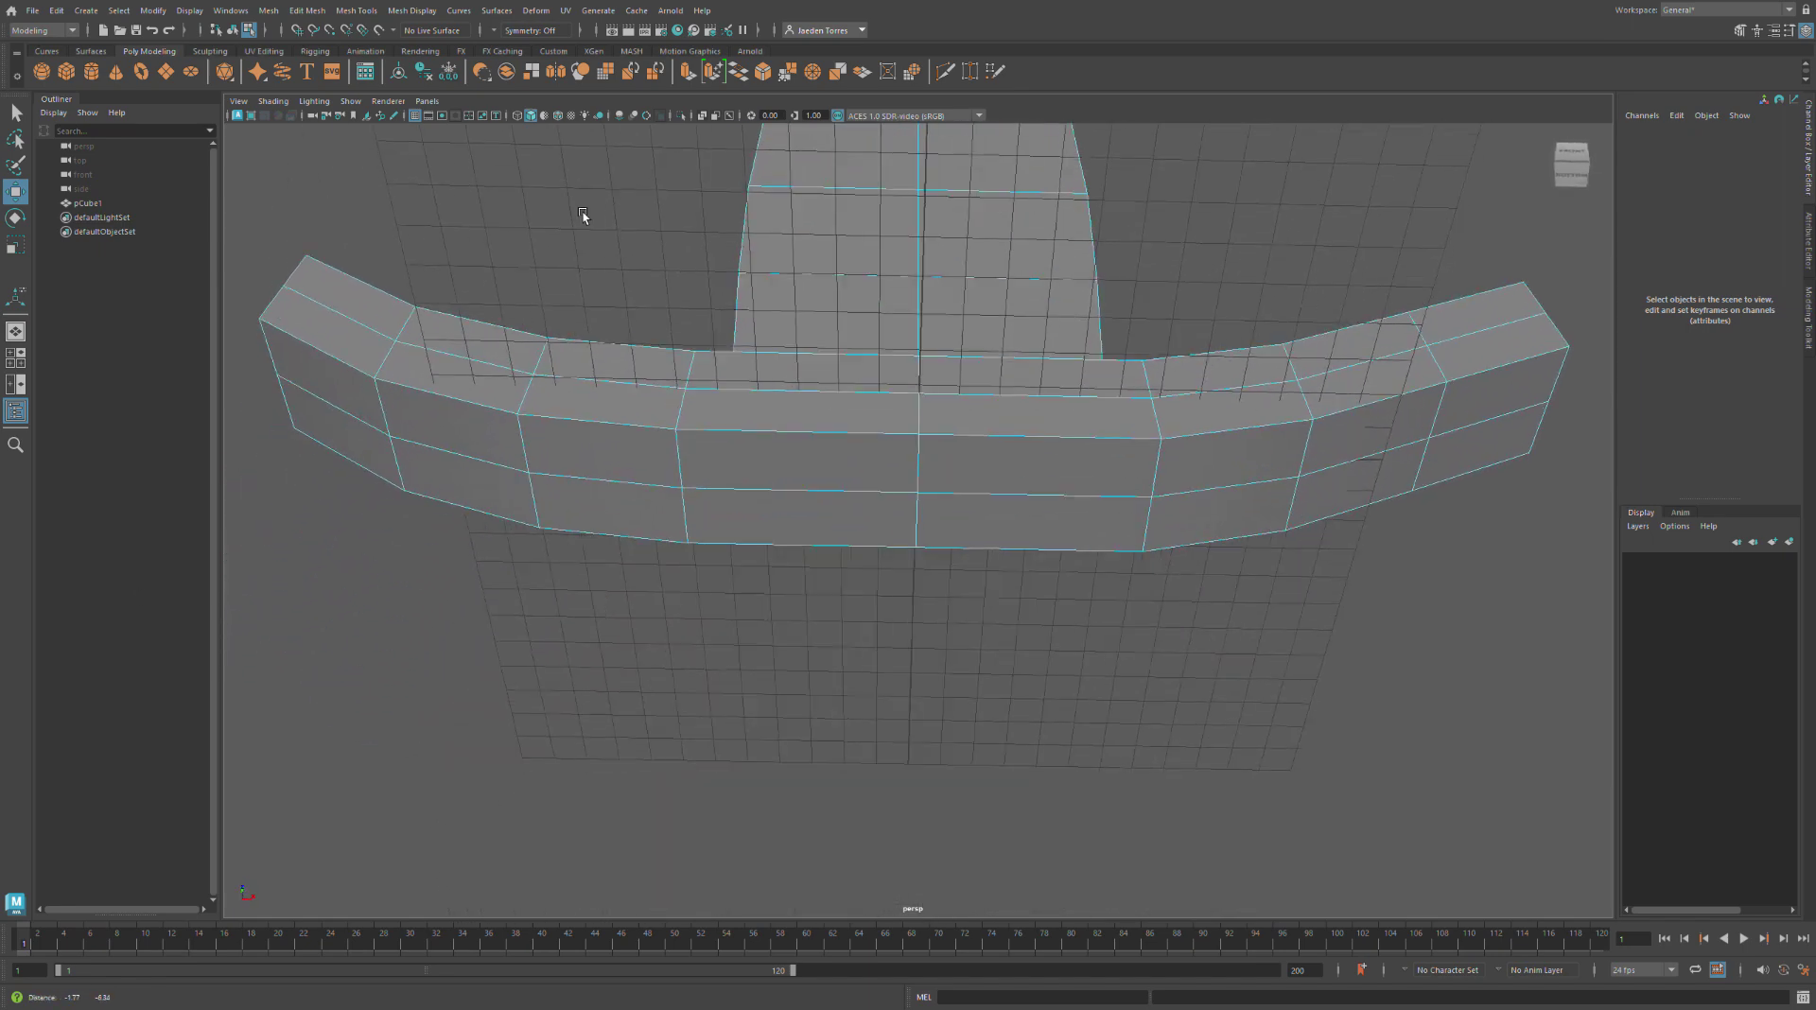
scroll(586, 227, "up", 4)
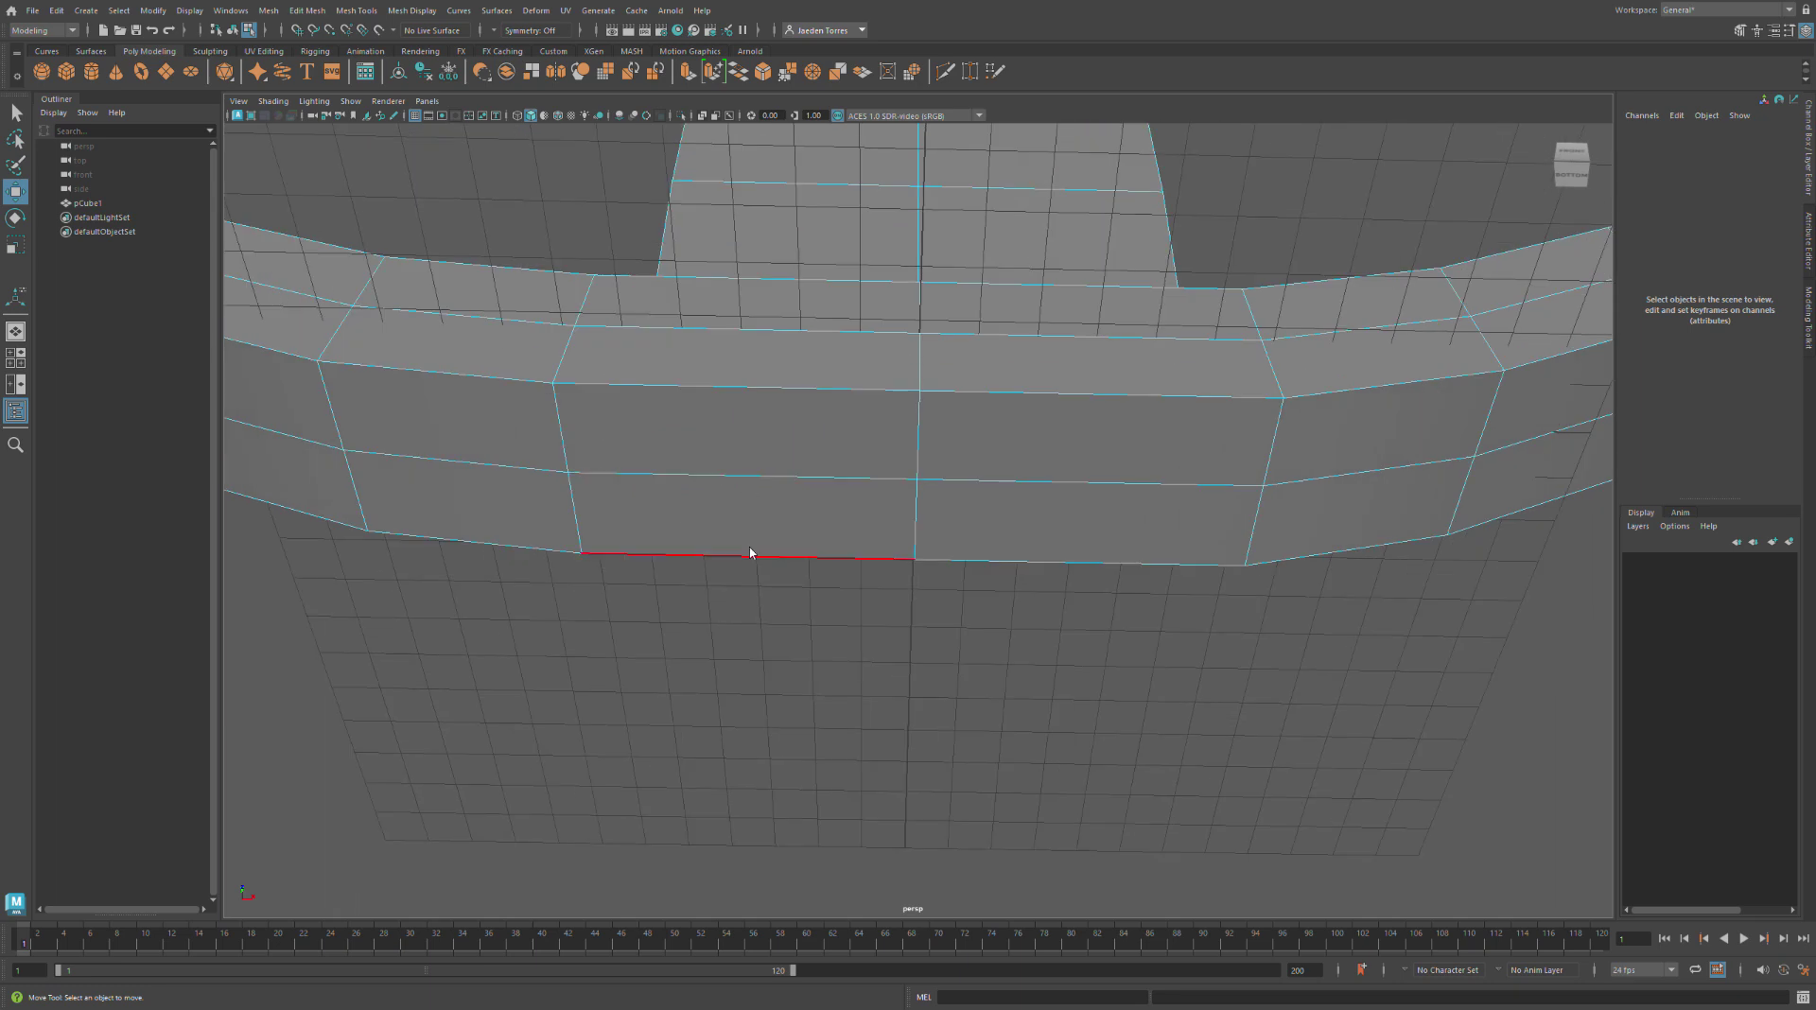
left_click(742, 507)
left_click(1018, 523, "shift")
left_click(1088, 435, "shift")
left_click(810, 464, "shift")
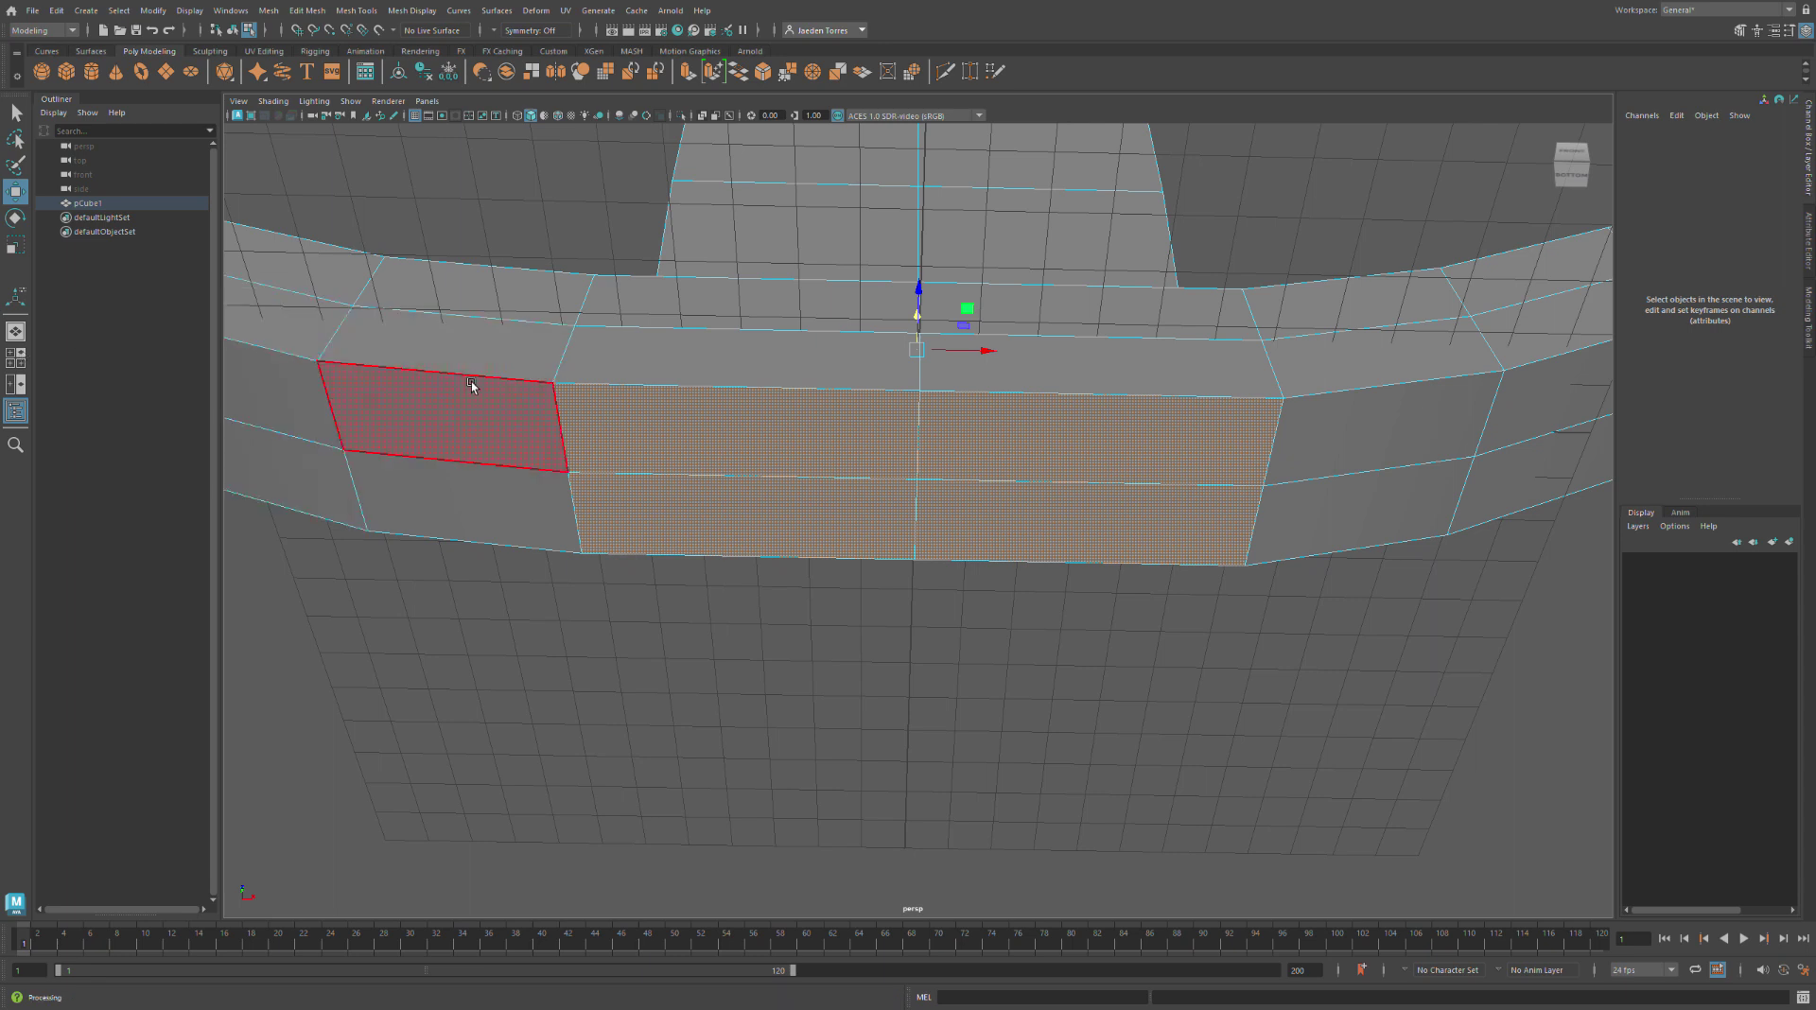
left_click(715, 655)
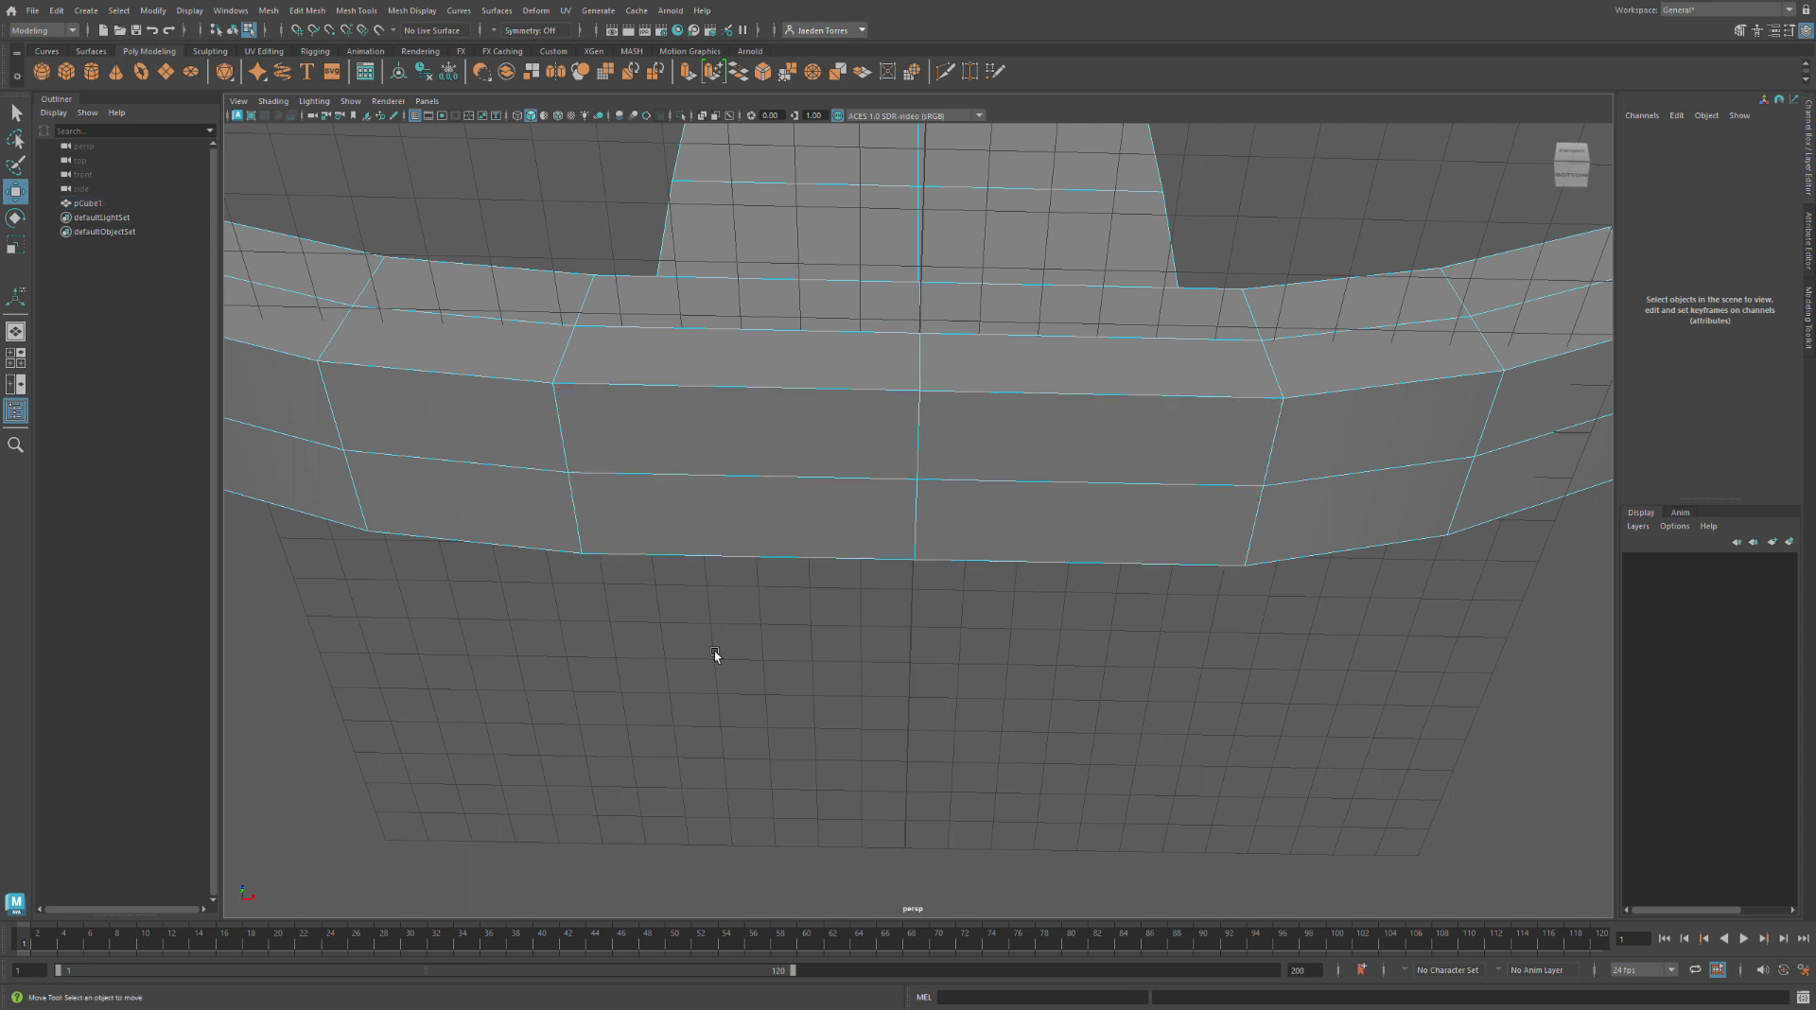
Select the four central faces on the crossguard's underside and extrude them inward with an Offset of 0.9
left_click(739, 535)
left_click(1046, 523, "shift")
left_click(1088, 435, "shift")
left_click(773, 467, "shift")
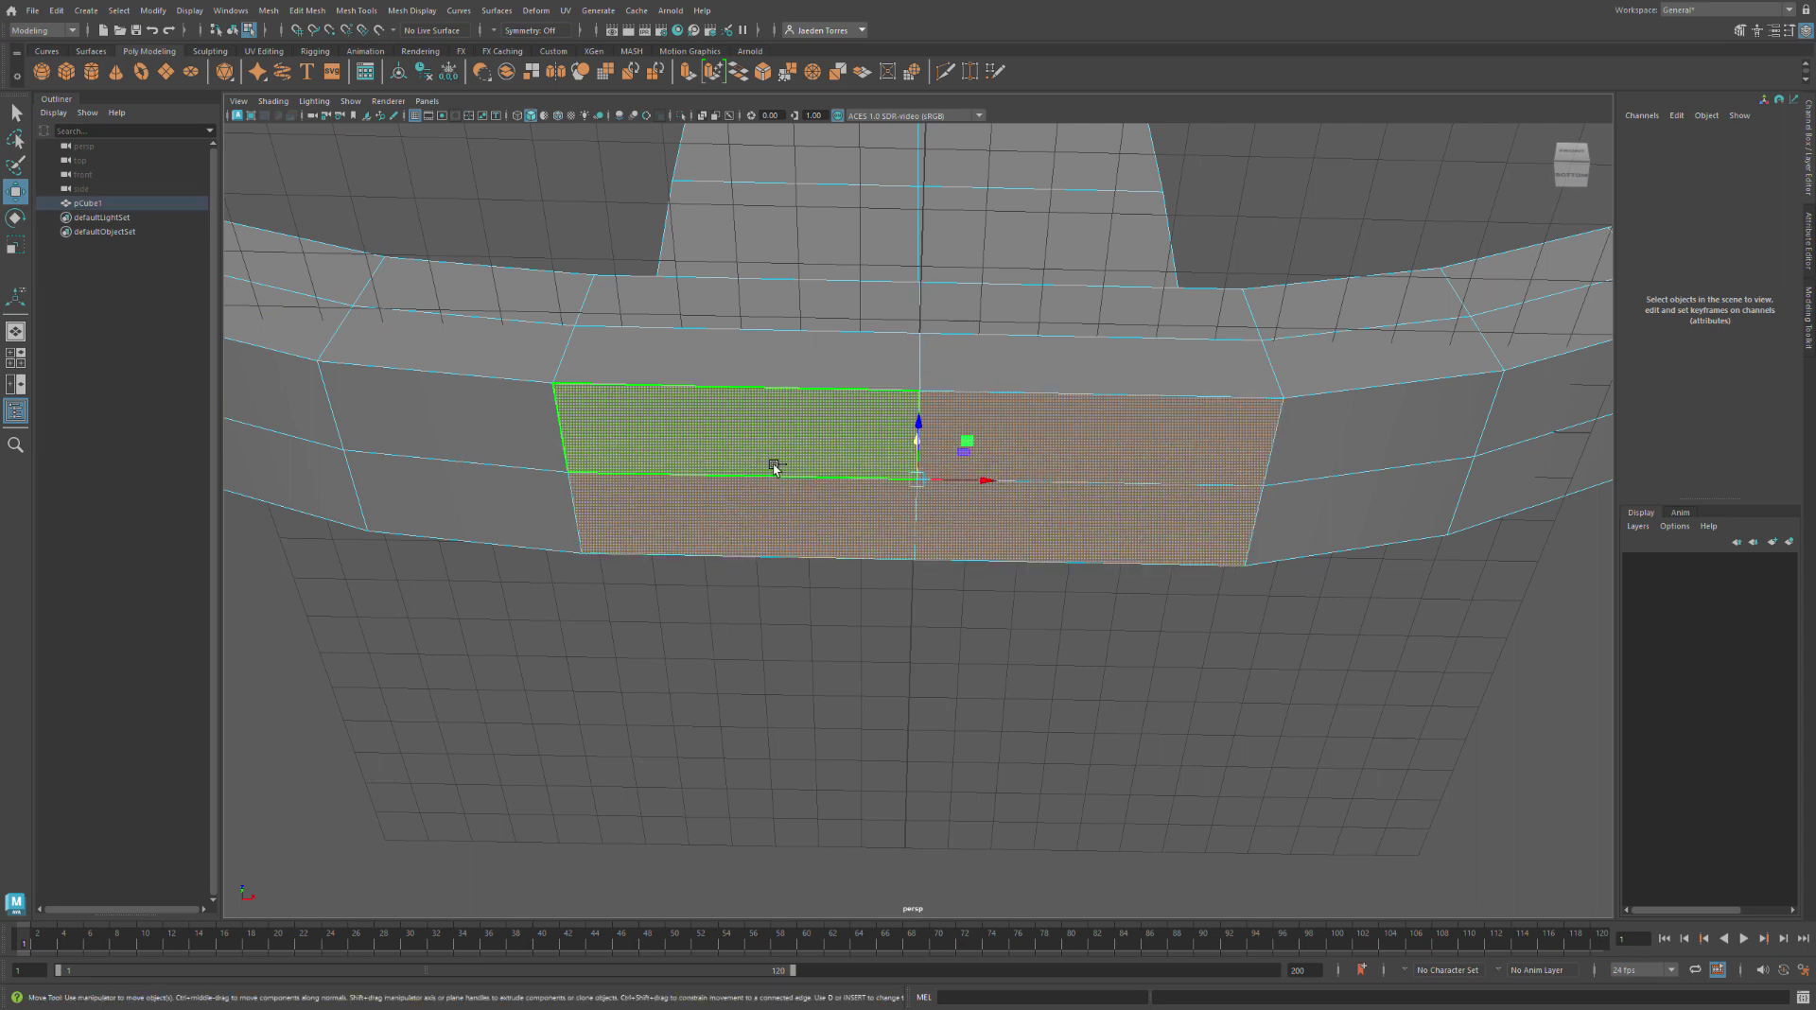
key("ctrl+e")
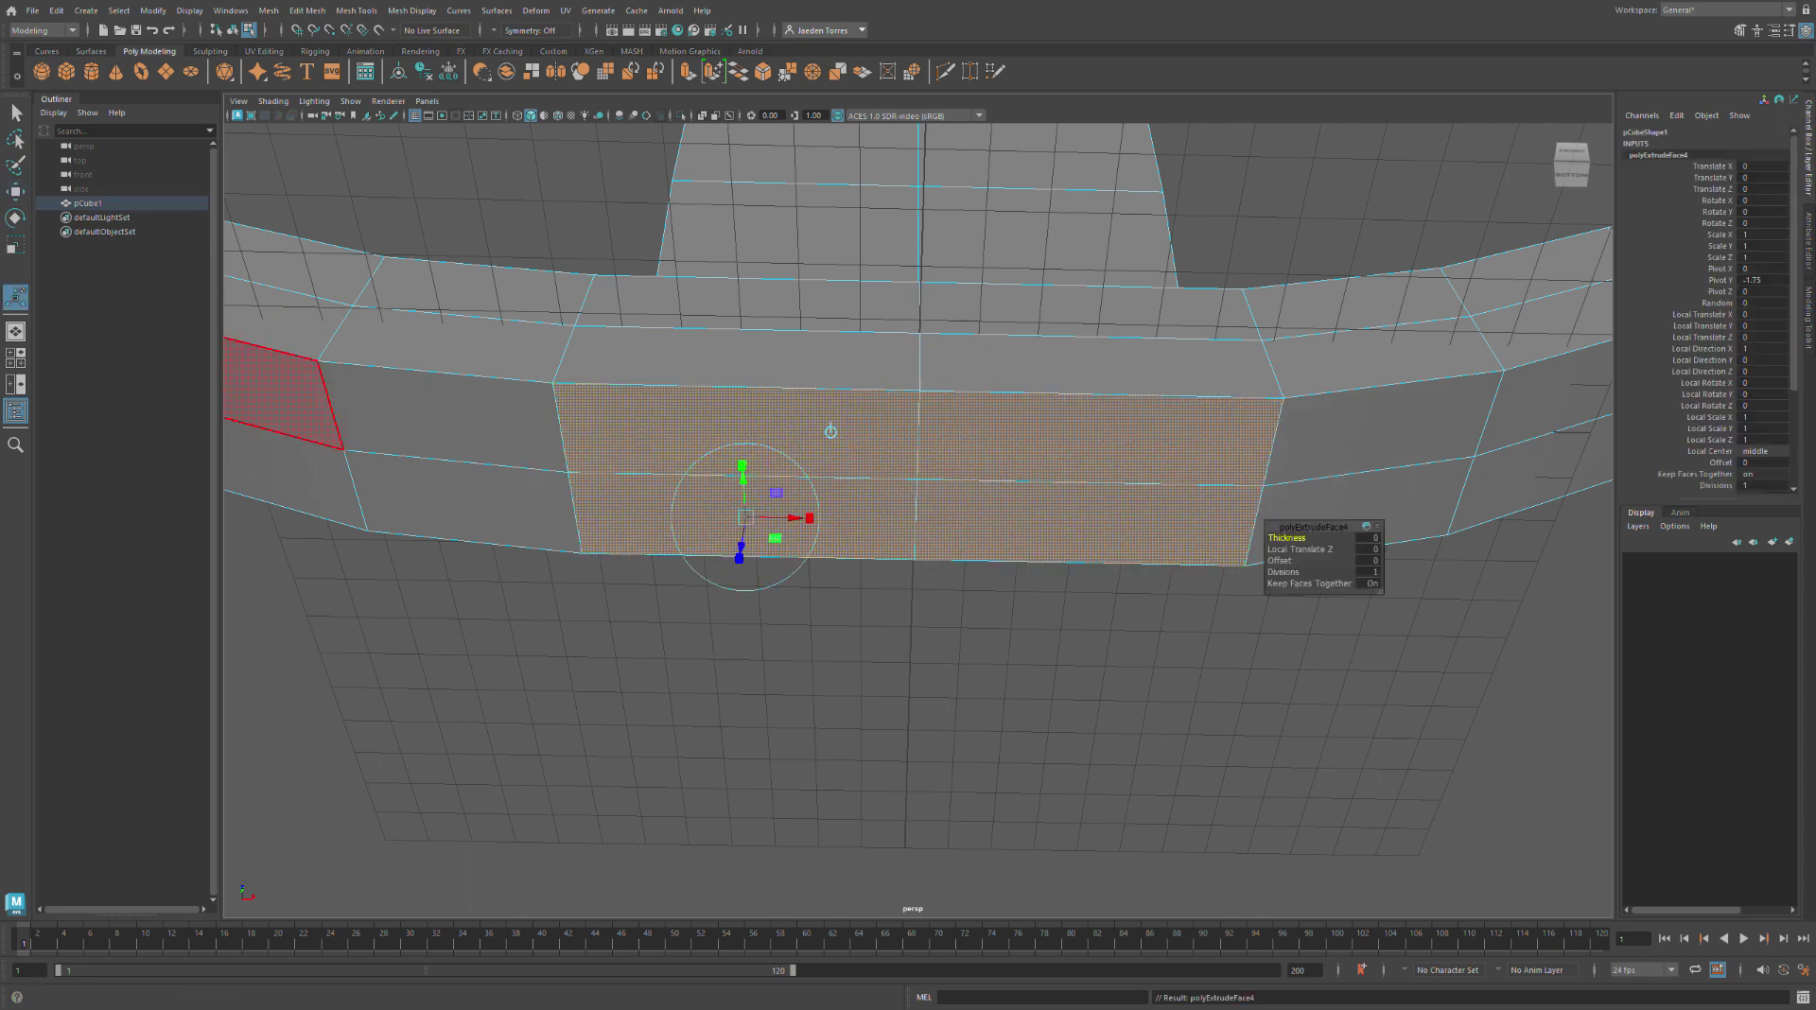
left_click(1369, 560)
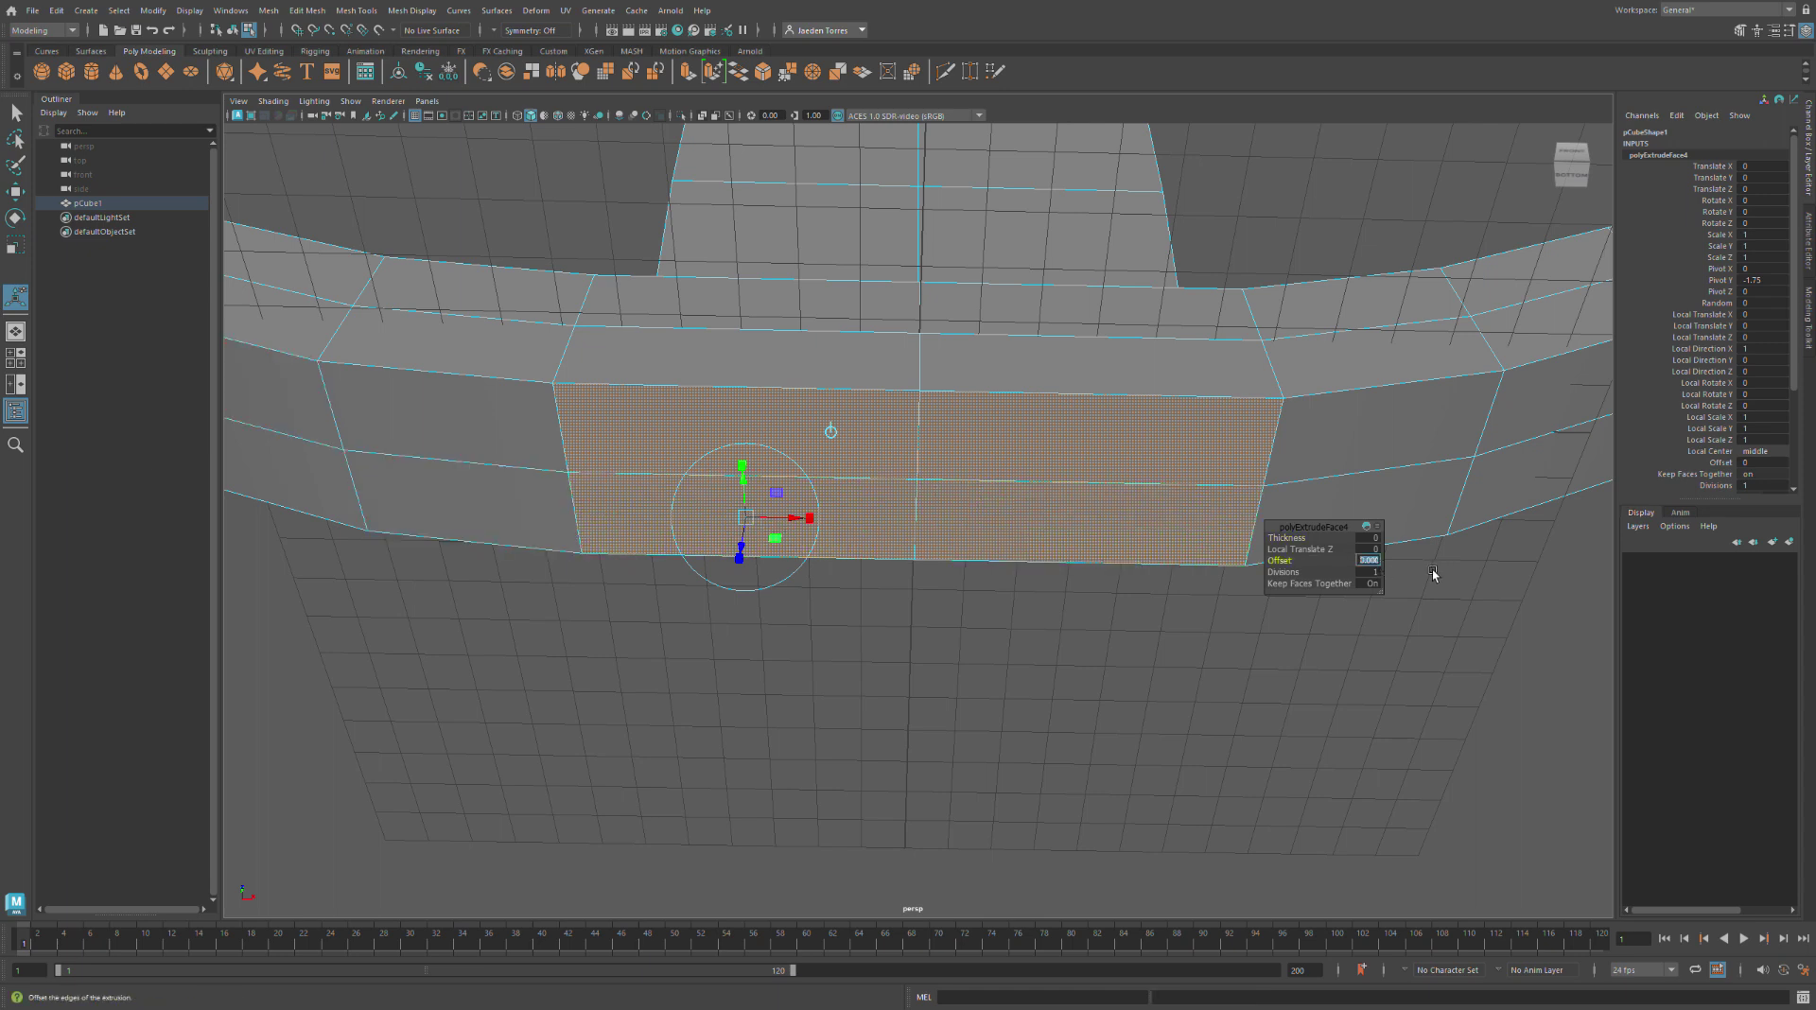
type("0.9")
key("Return")
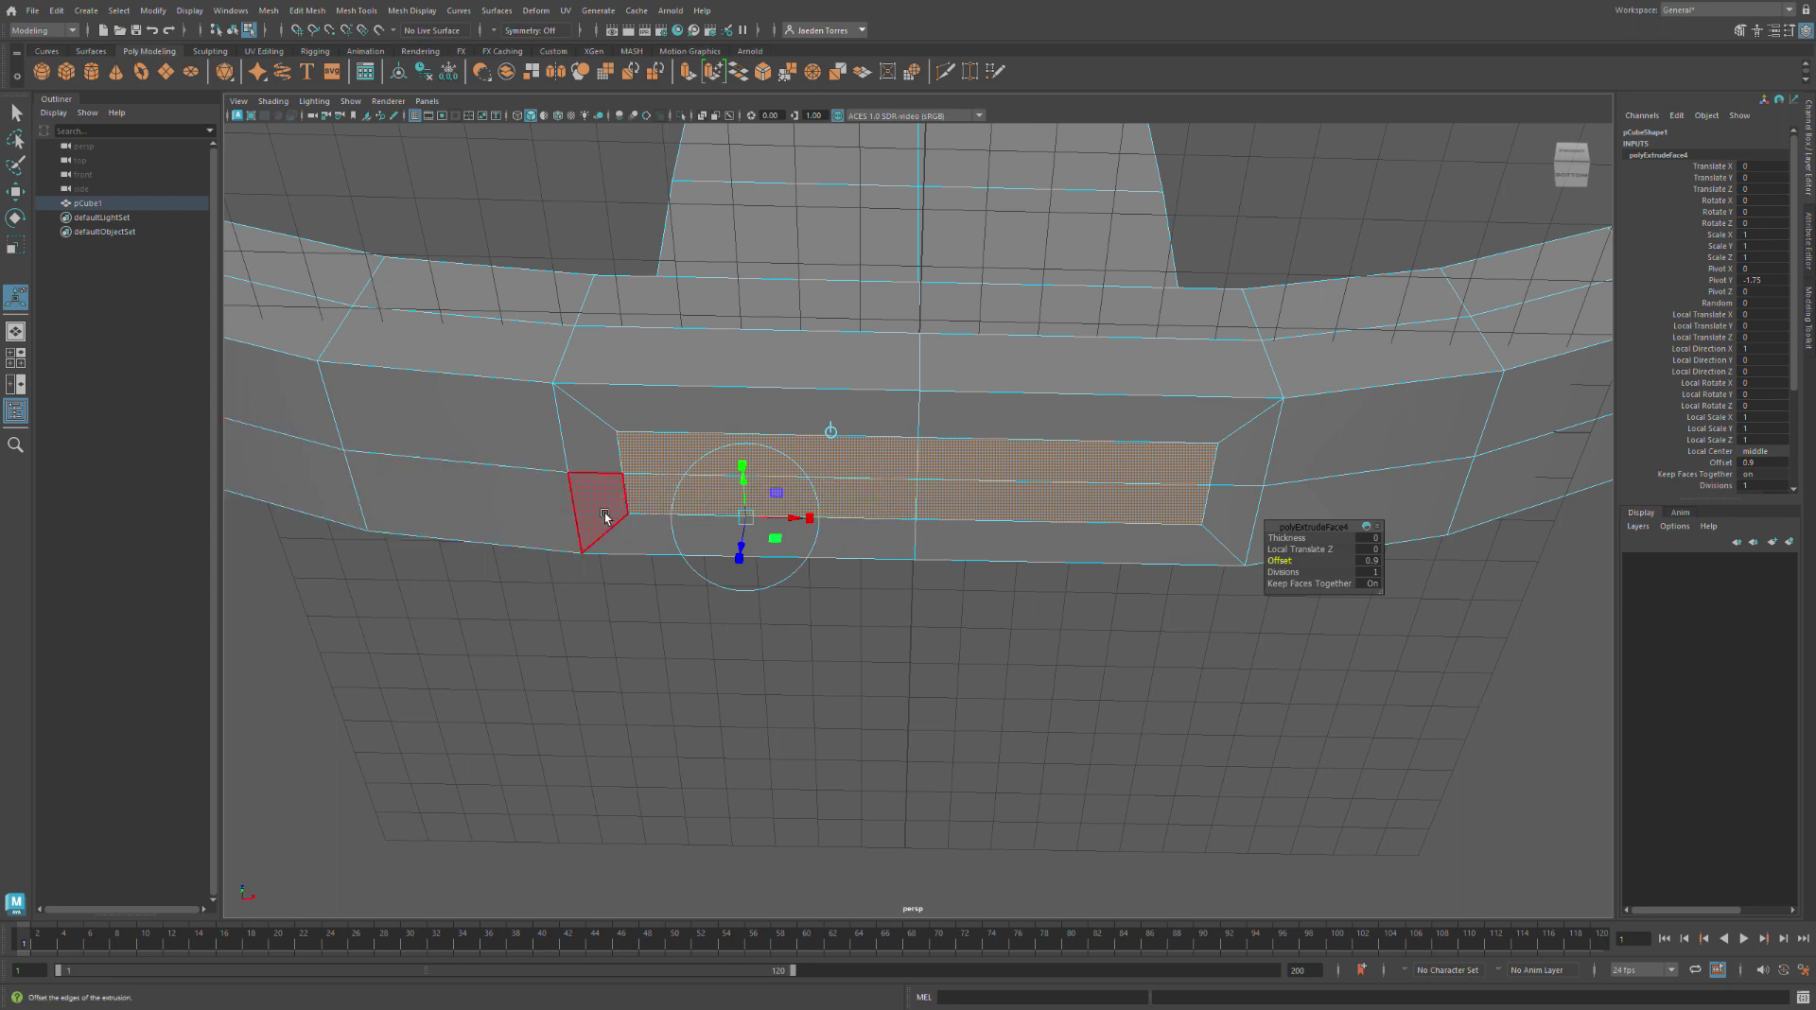
Try scaling the inset underside faces narrower along X and wider along Z, and undo both the scaling and the extrusion
key("r")
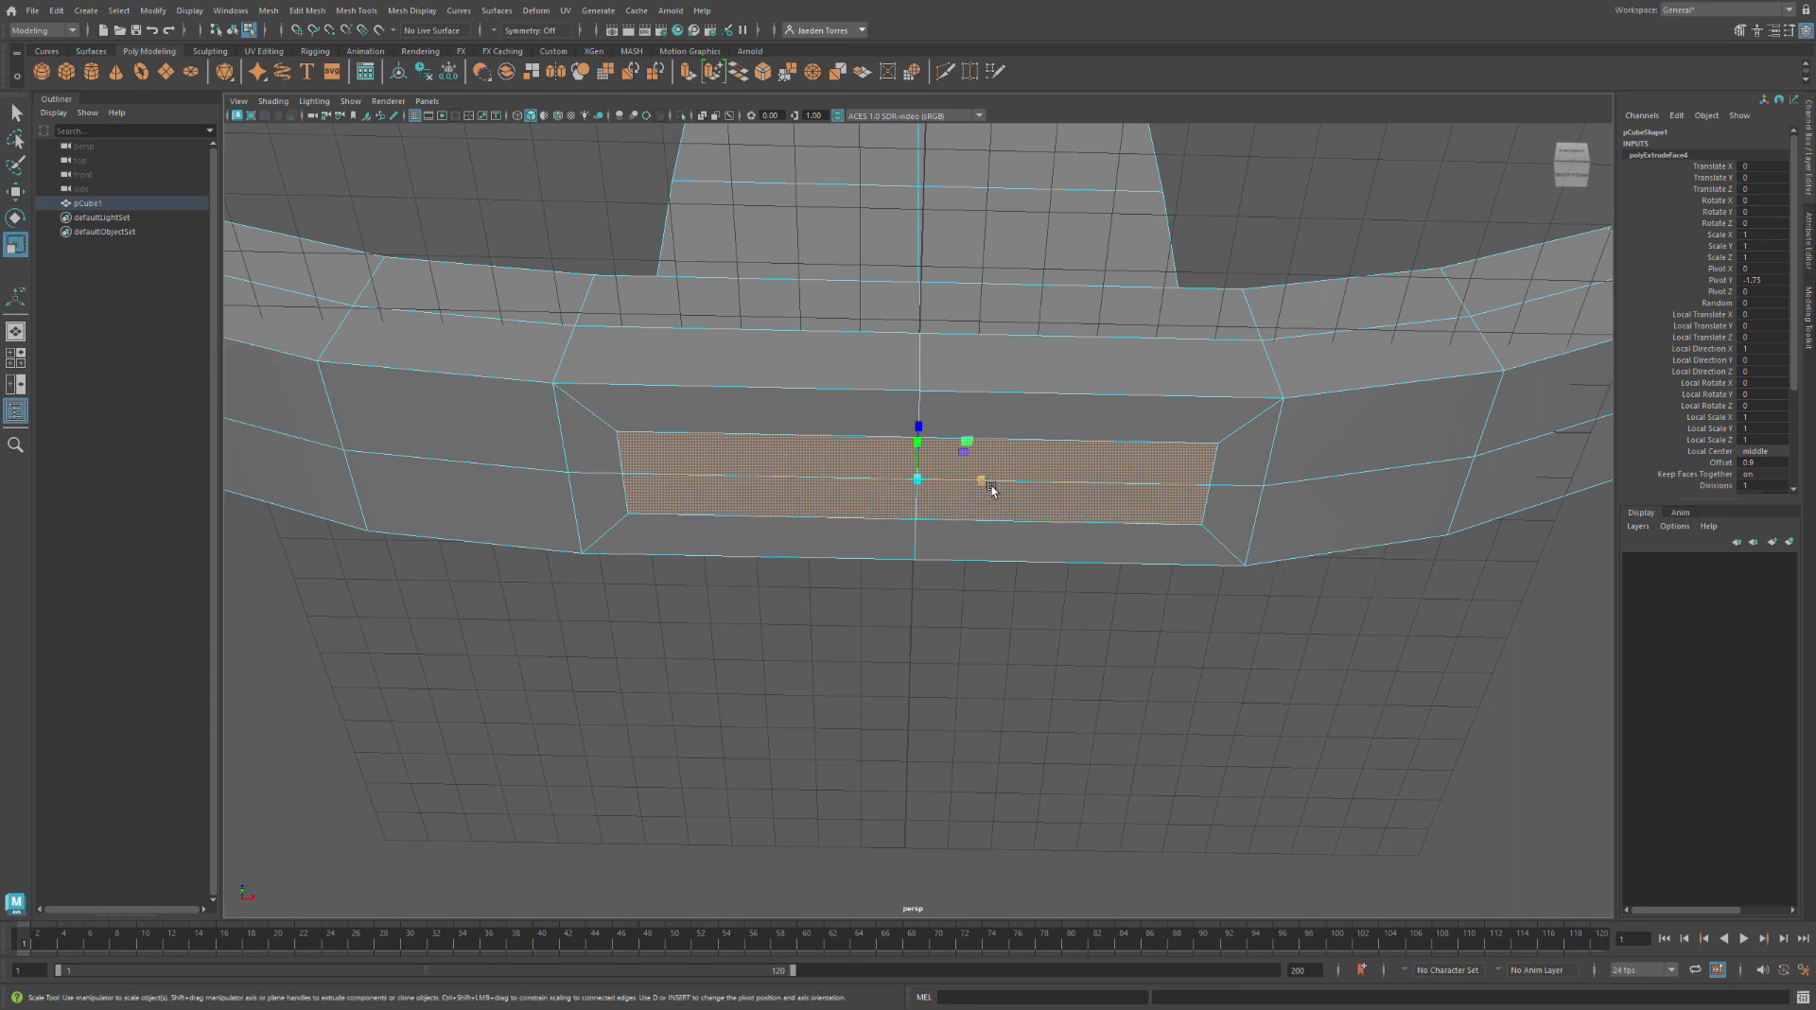
left_click_drag(985, 489, 922, 408)
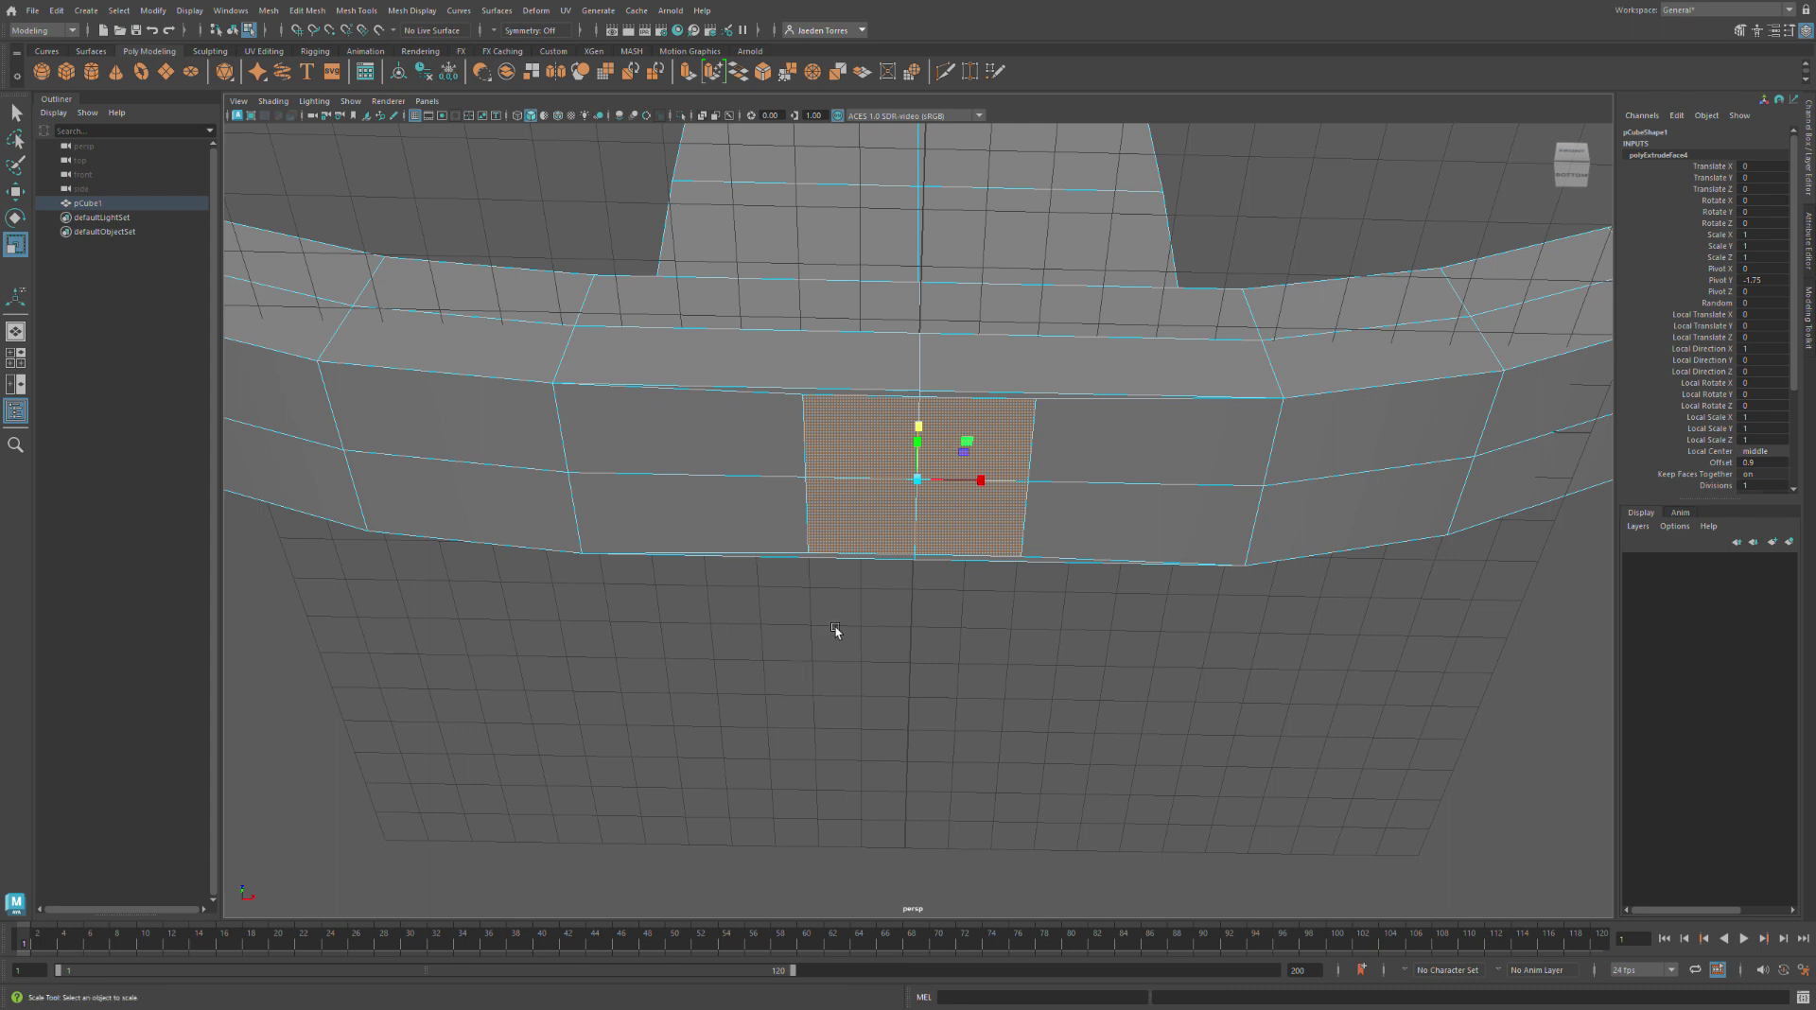
key("ctrl+z")
key("ctrl+z")
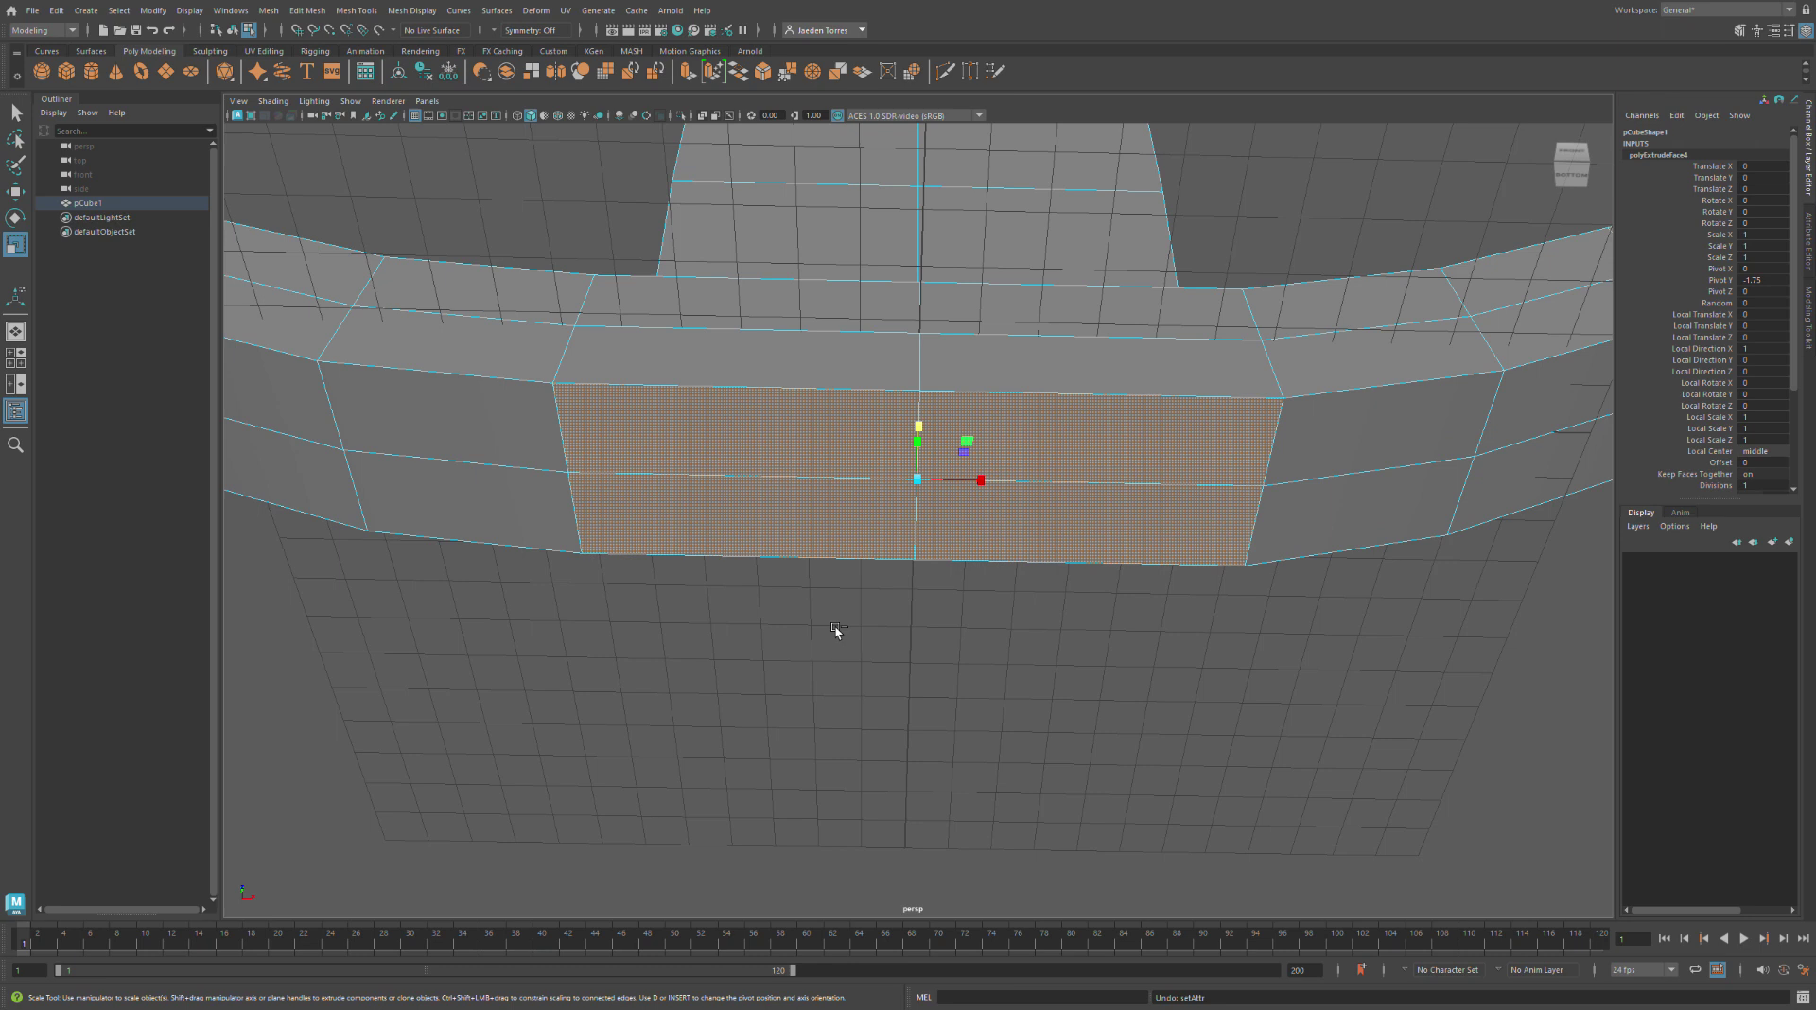
key("ctrl+y")
key("ctrl+z")
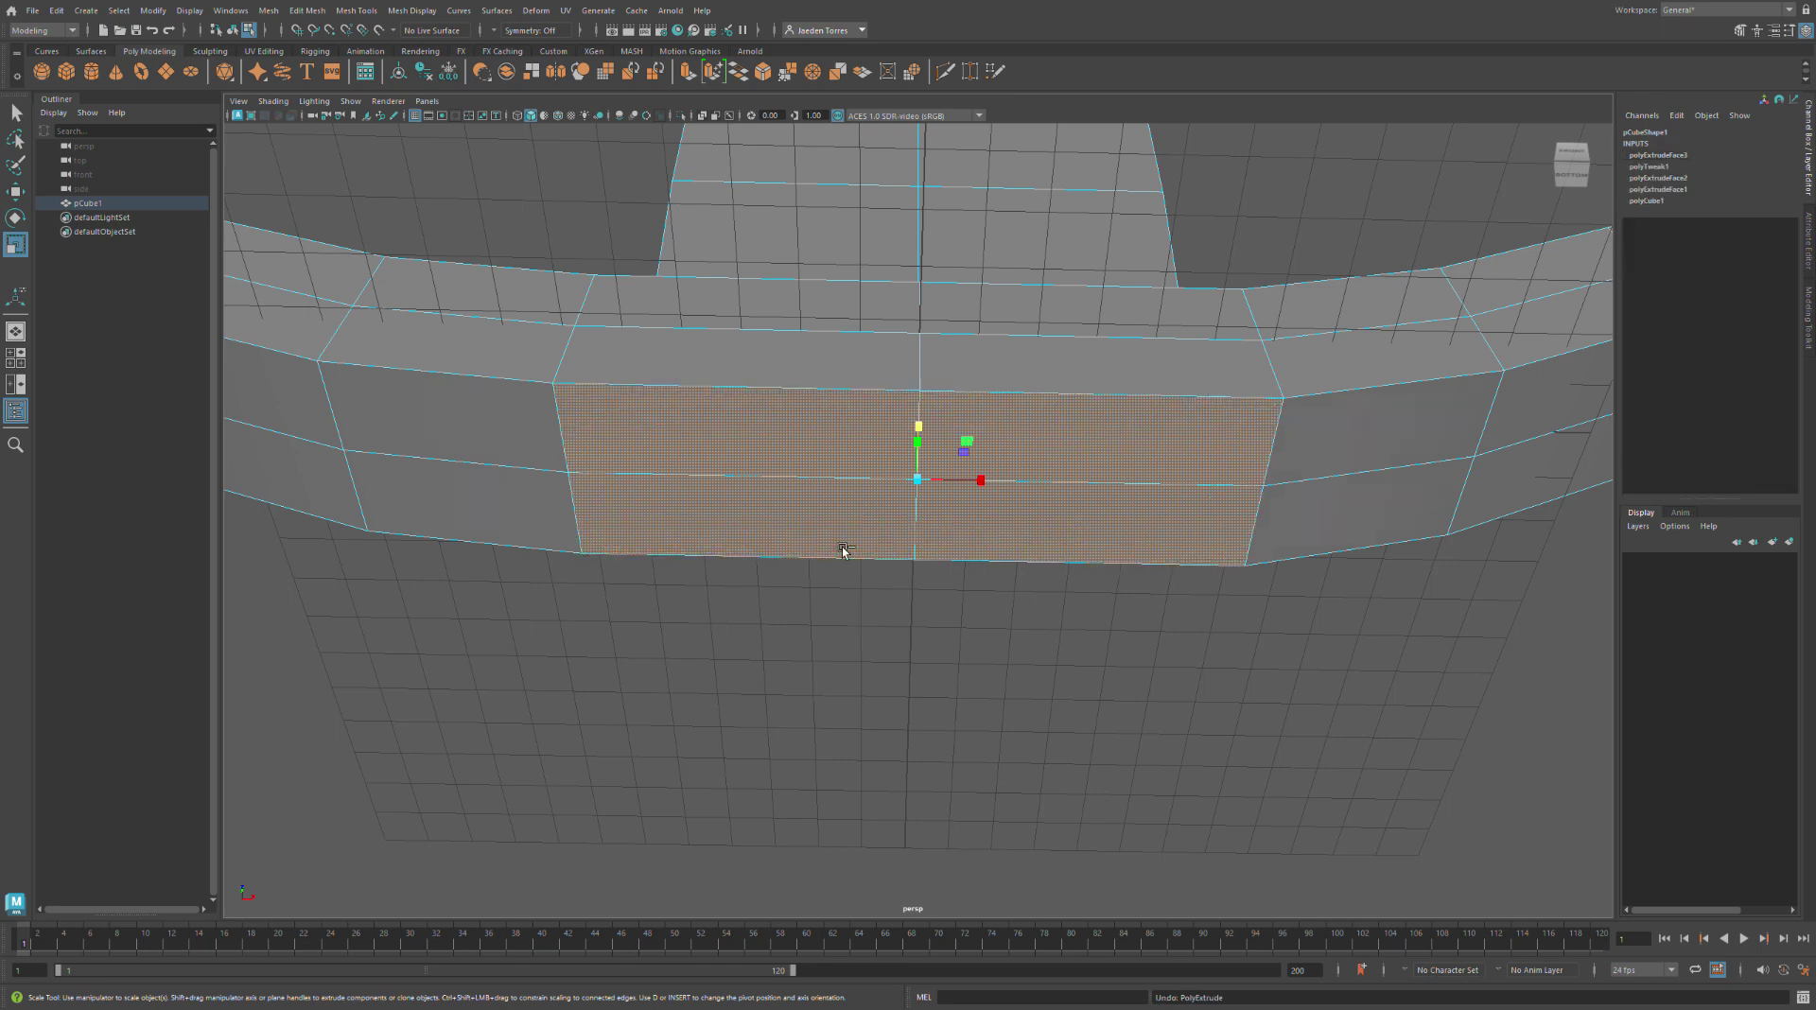
Reselect the two rear central faces on the crossguard's underside and try extruding the selection with an Offset of 0.9
left_click(828, 532, "ctrl")
left_click(1085, 546, "ctrl")
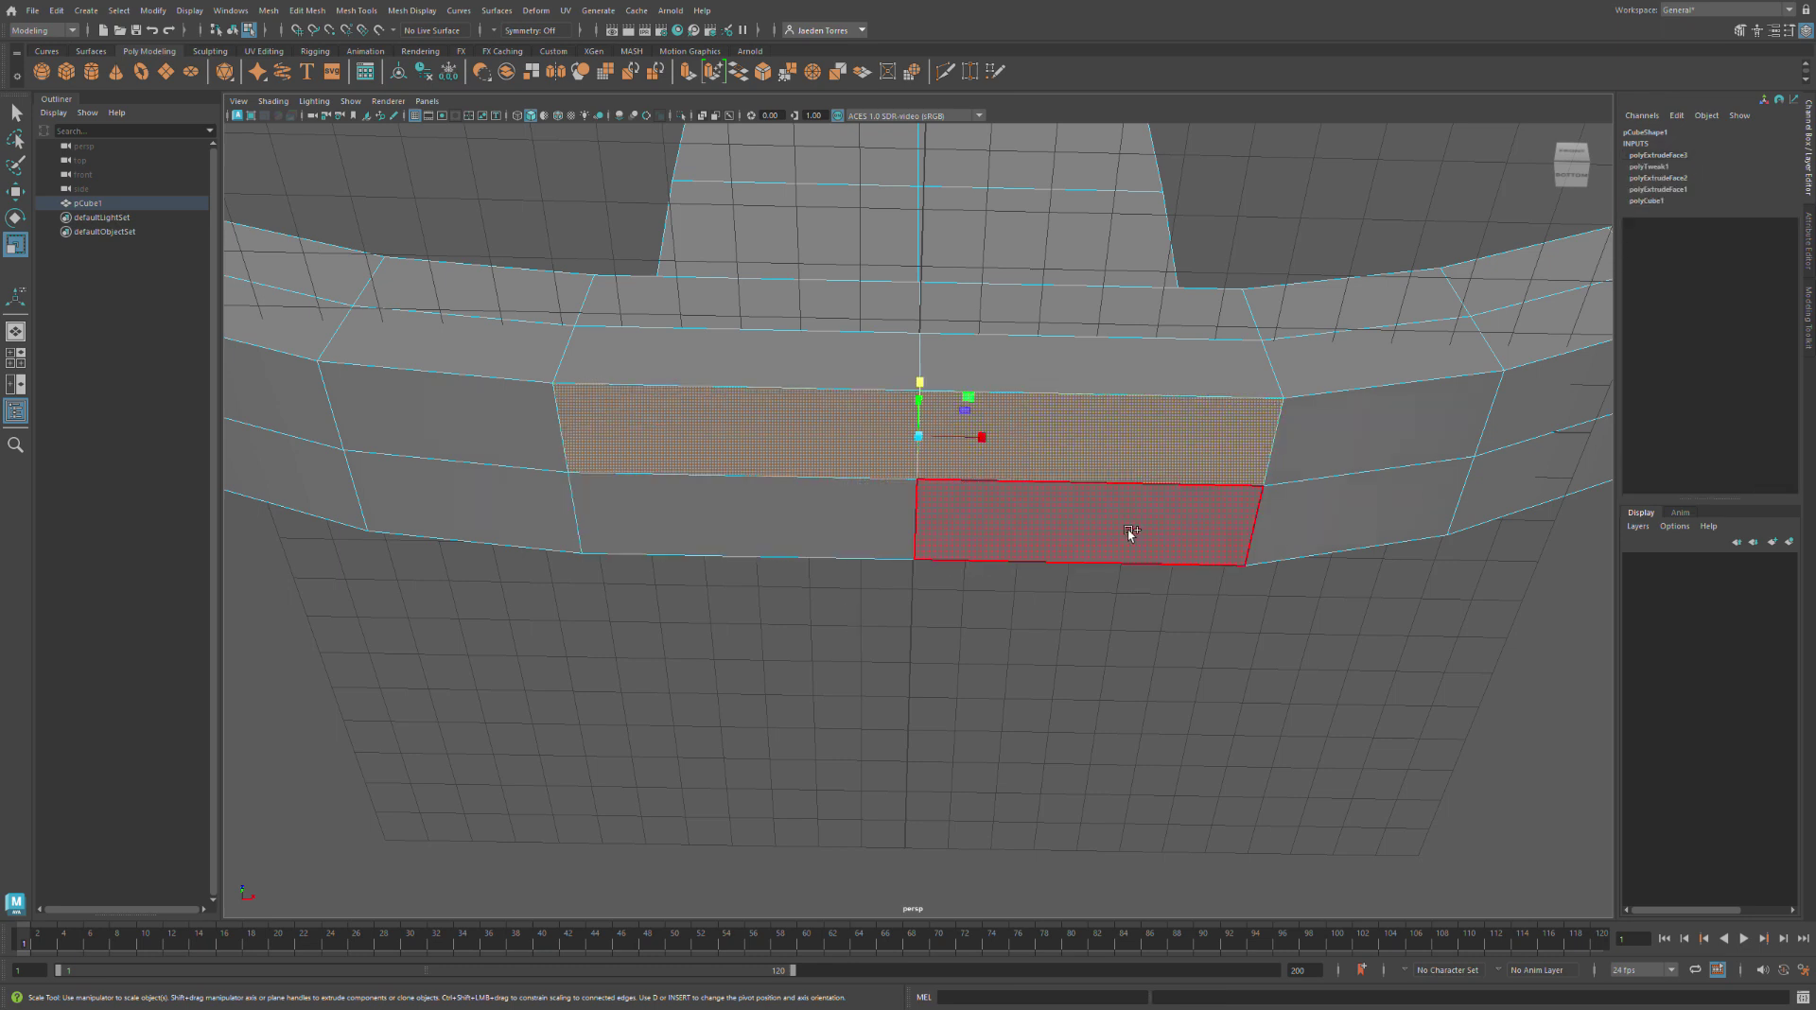
left_click(1129, 535, "shift")
left_click(851, 538, "shift")
key("ctrl+e")
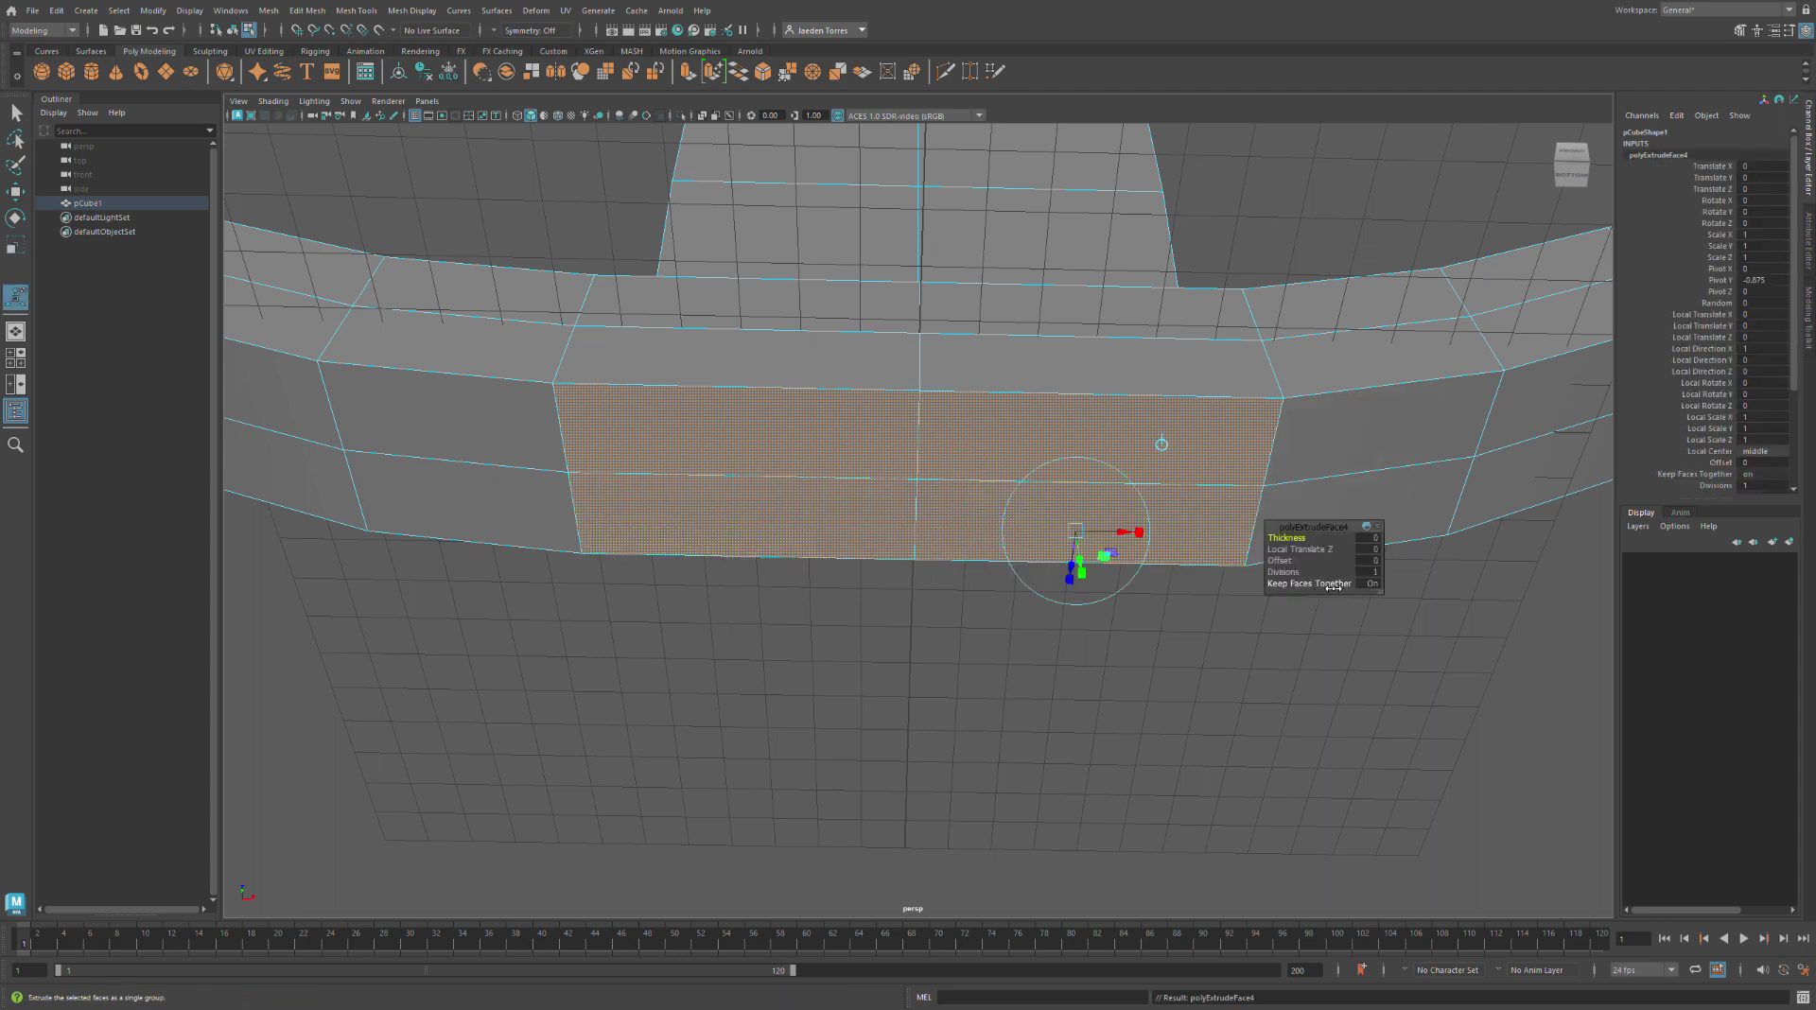
left_click(1371, 561)
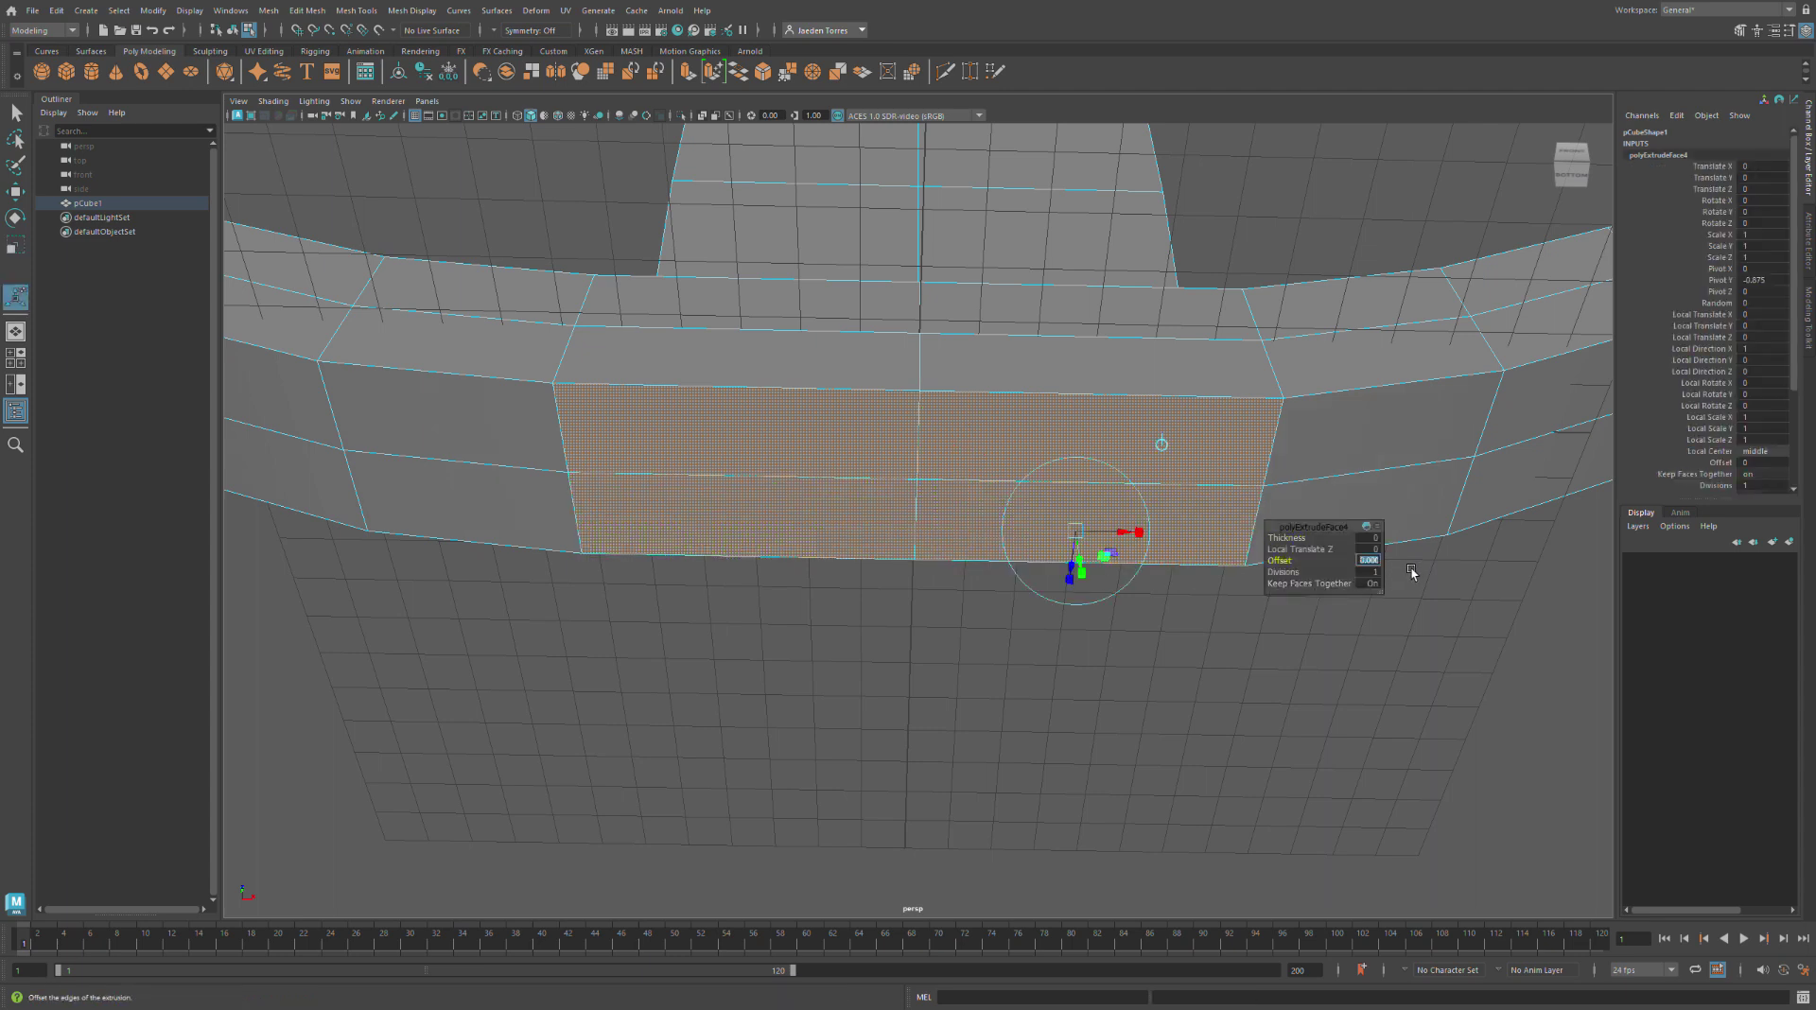
type(".5")
key("Return")
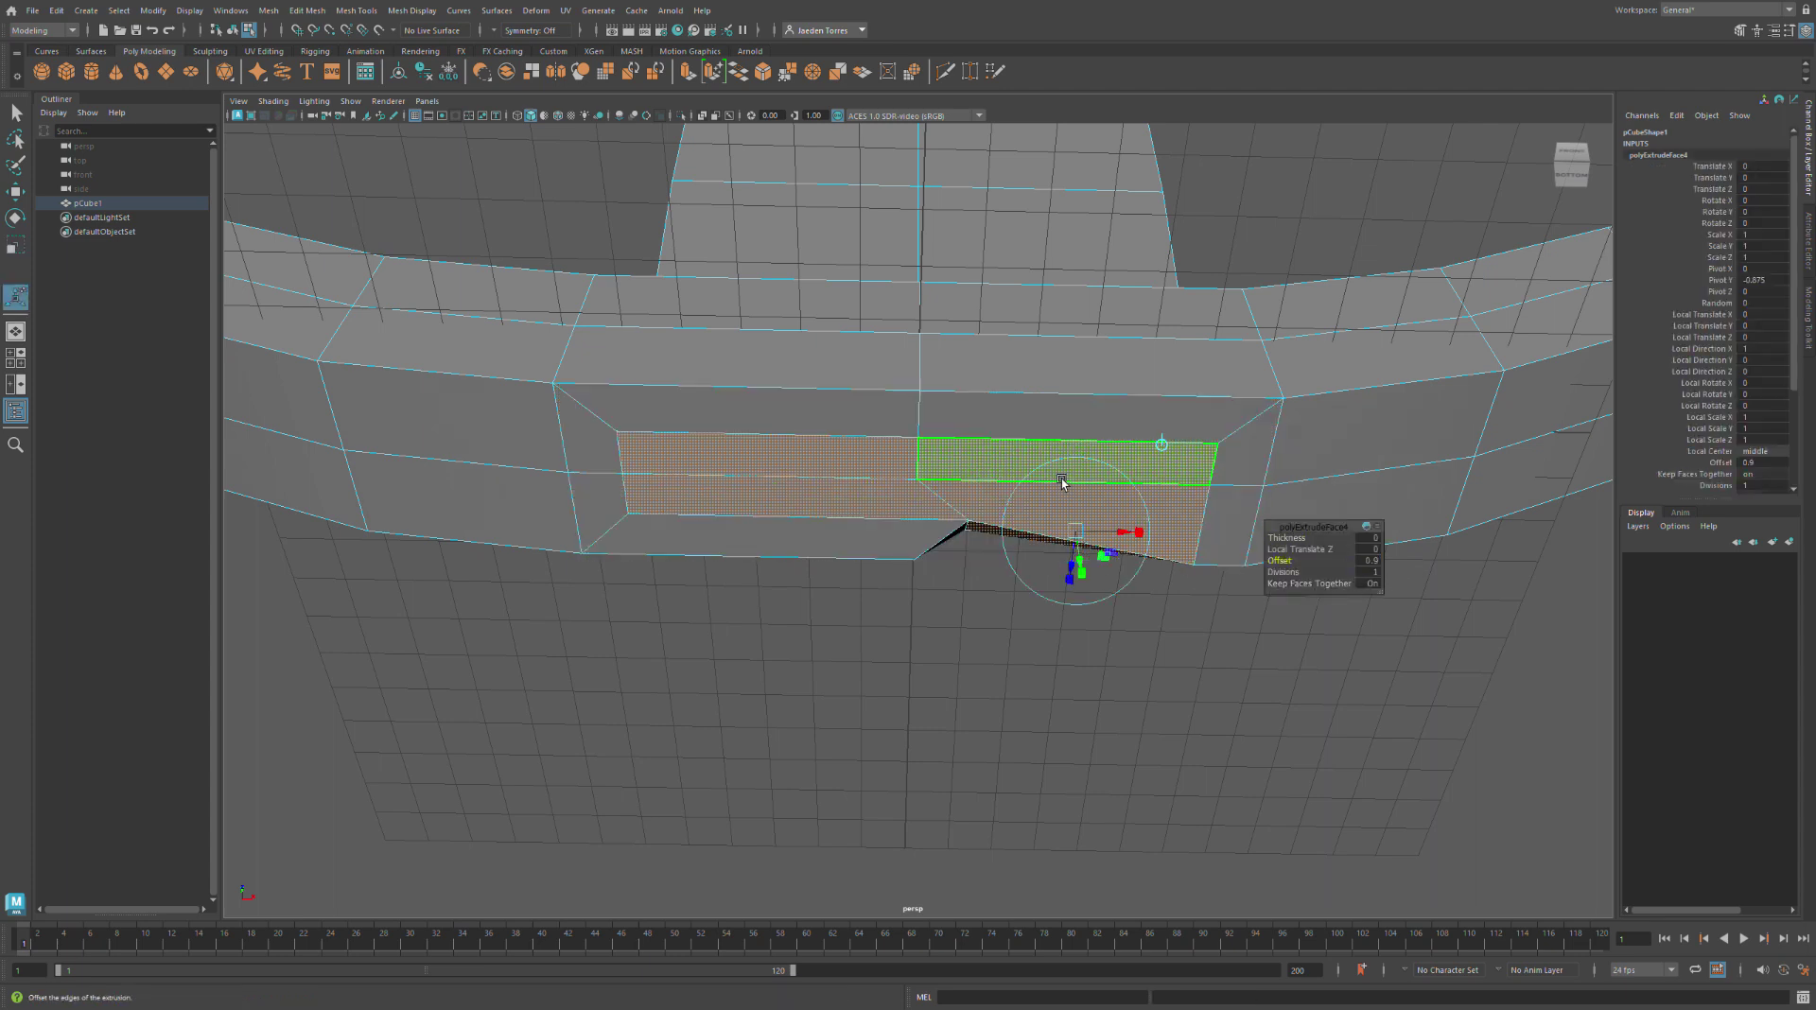
Undo the distorted inset extrusion on the crossguard's underside
left_click(1030, 666)
left_click_drag(1030, 666, 993, 646, "alt")
key("ctrl+z")
scroll(995, 644, "up", 5)
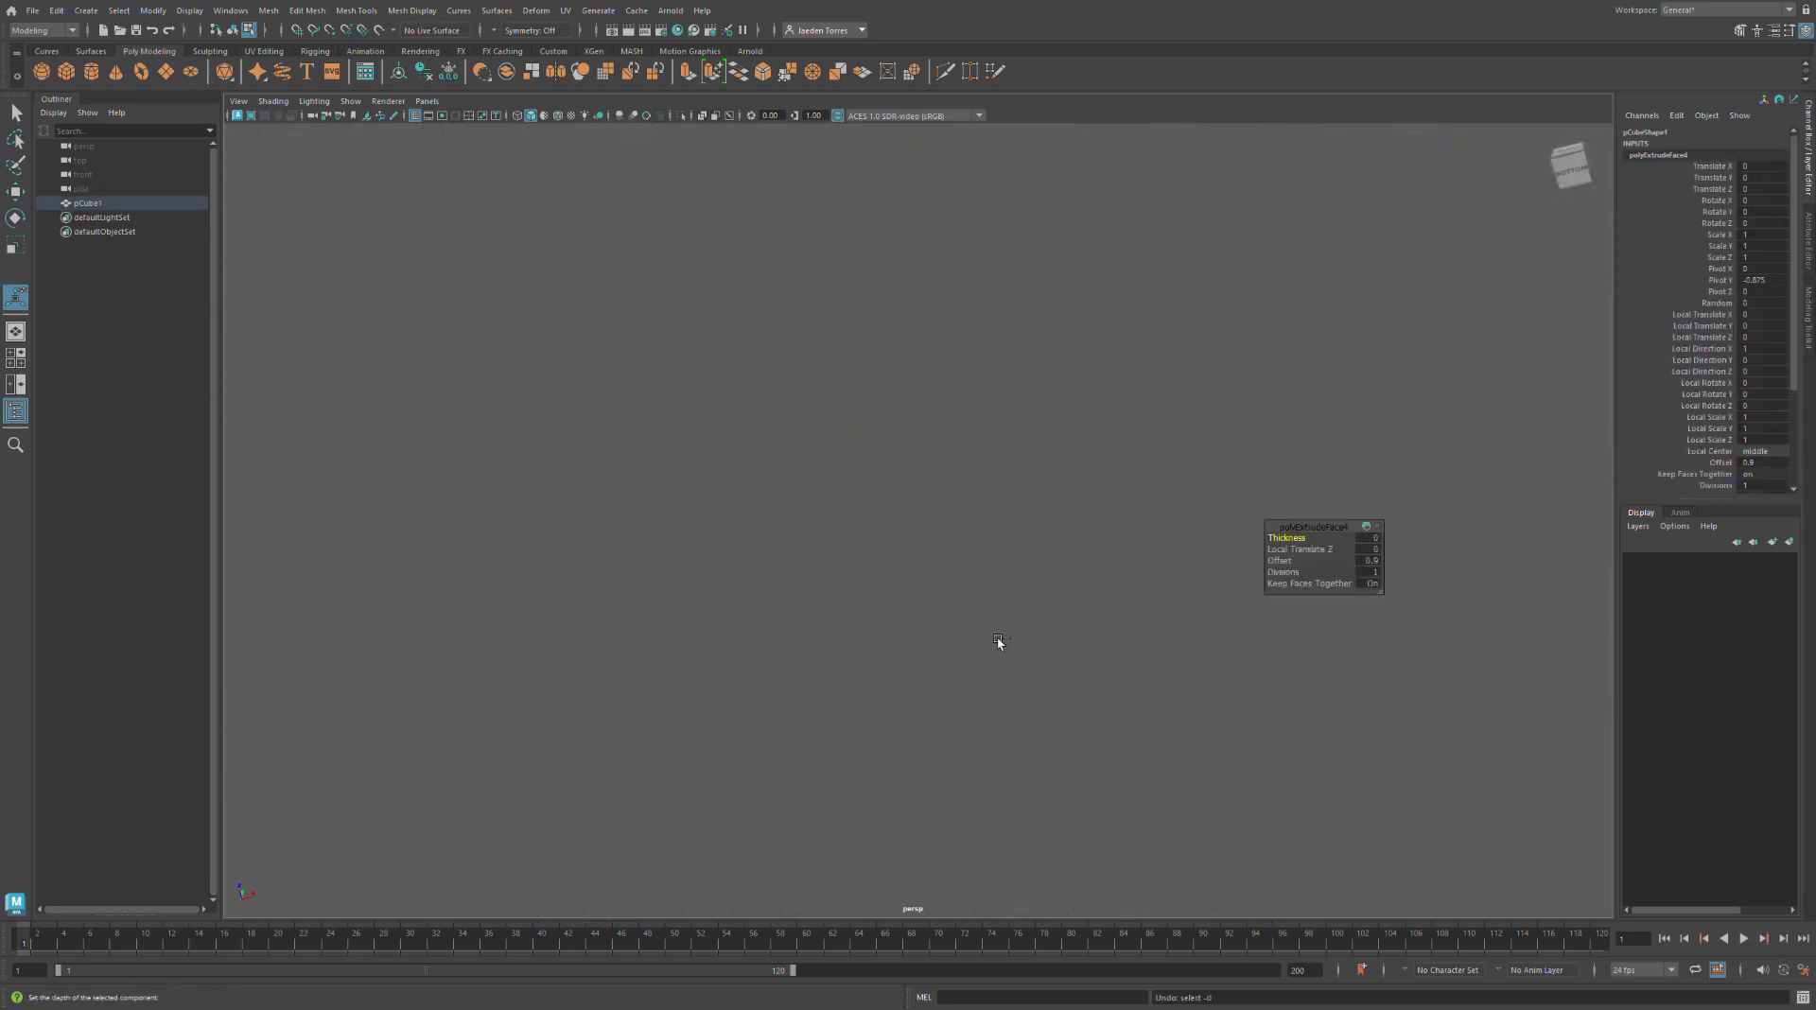
scroll(995, 627, "down", 3)
key("ctrl+z")
key("ctrl+z")
key("ctrl+z")
key("ctrl+z")
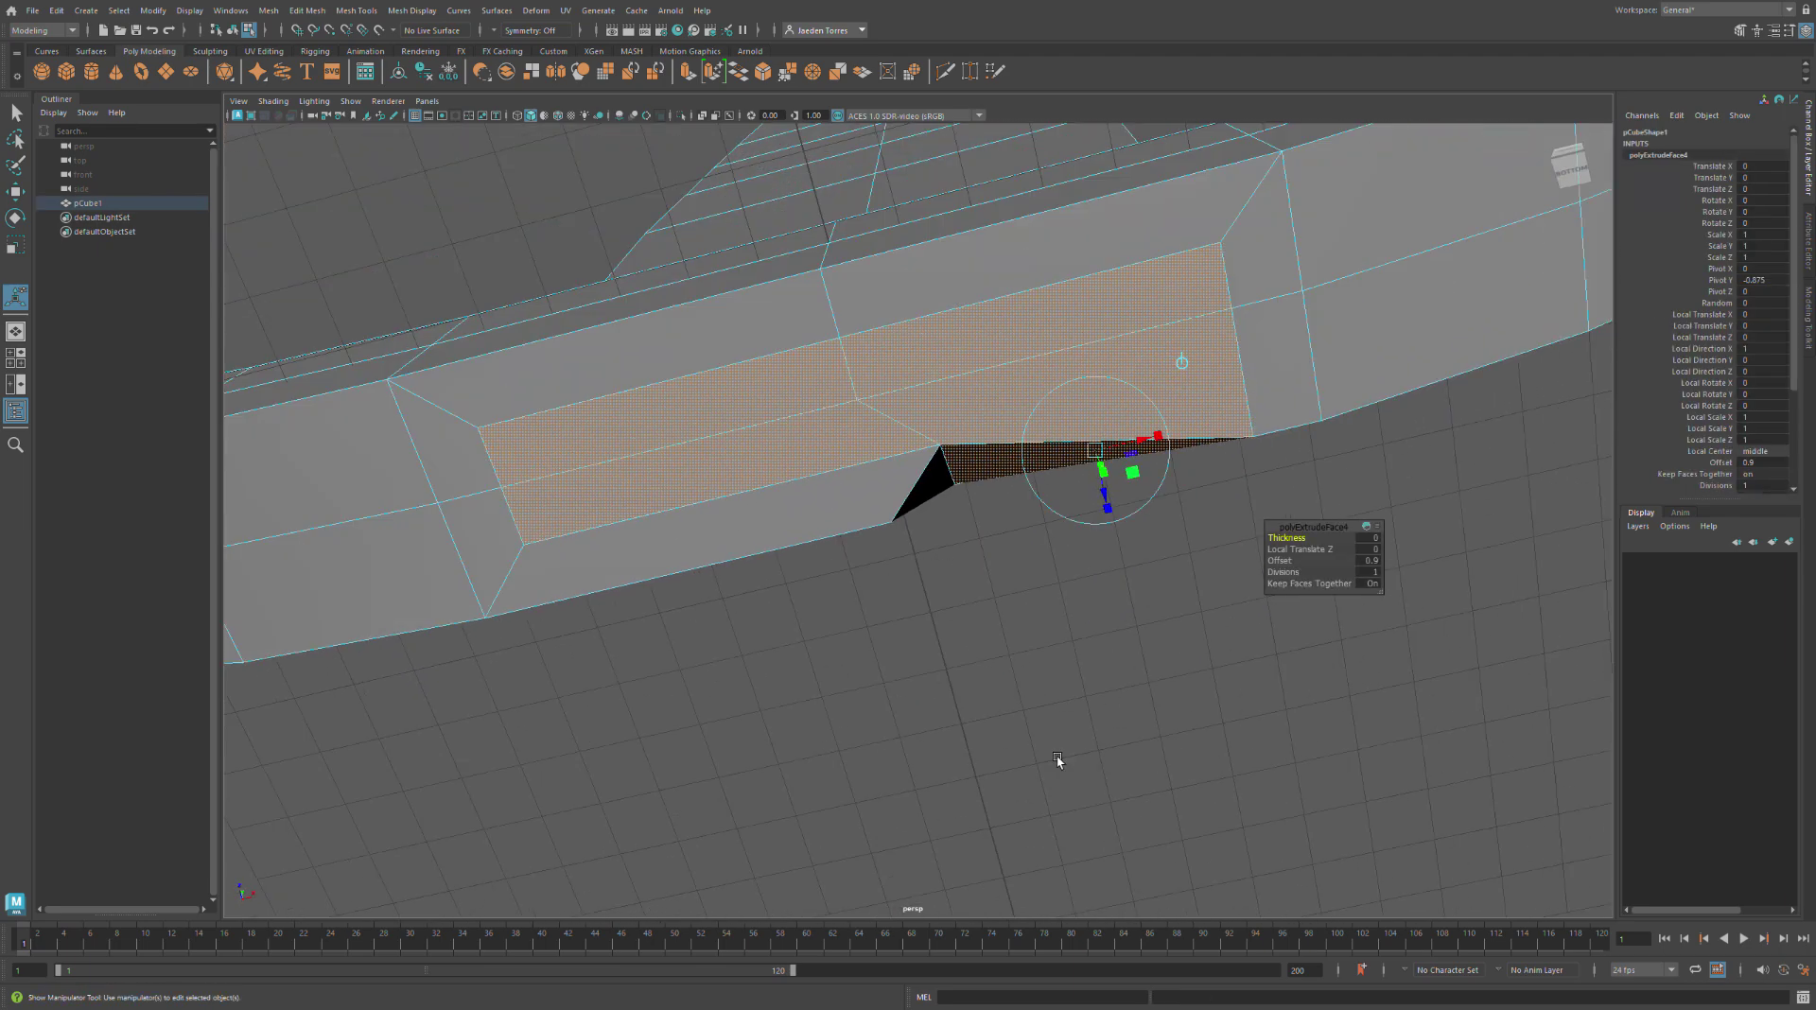
key("ctrl+z")
key("ctrl+z")
key("ctrl+z")
key("ctrl+z")
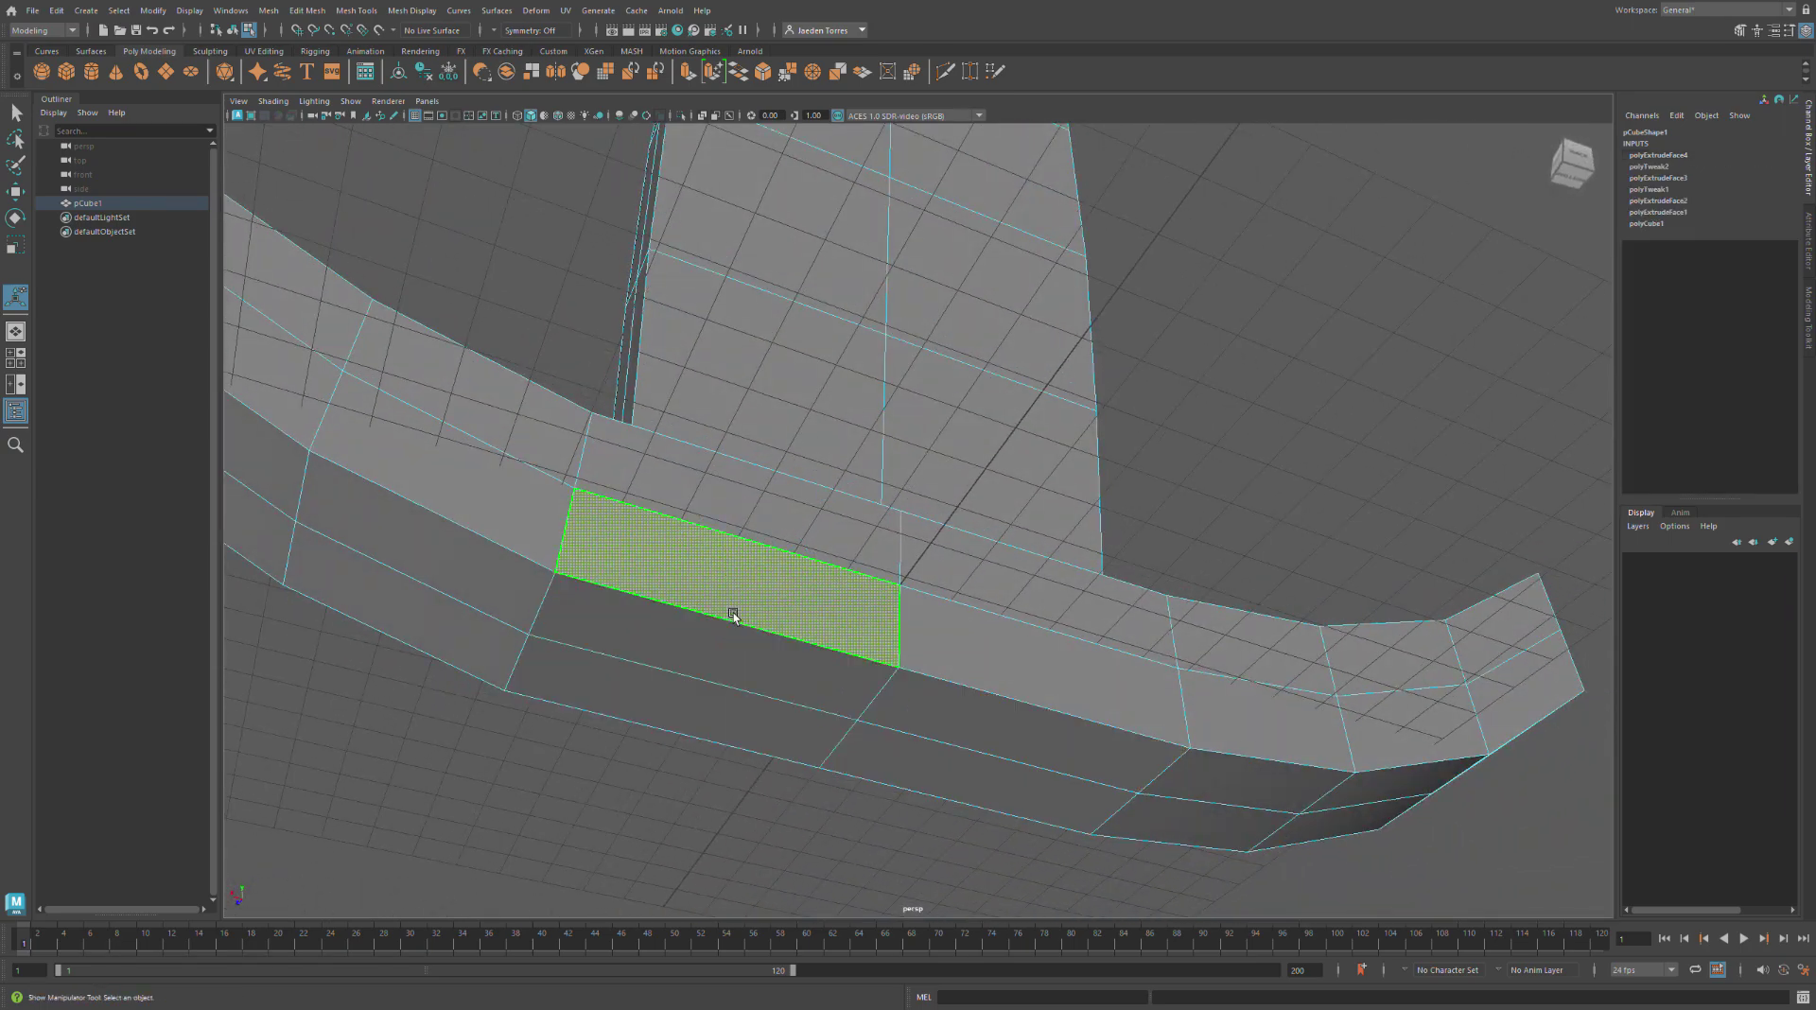
Select the four central faces on the flat underside of the crossguard
left_click_drag(758, 661, 797, 605, "alt")
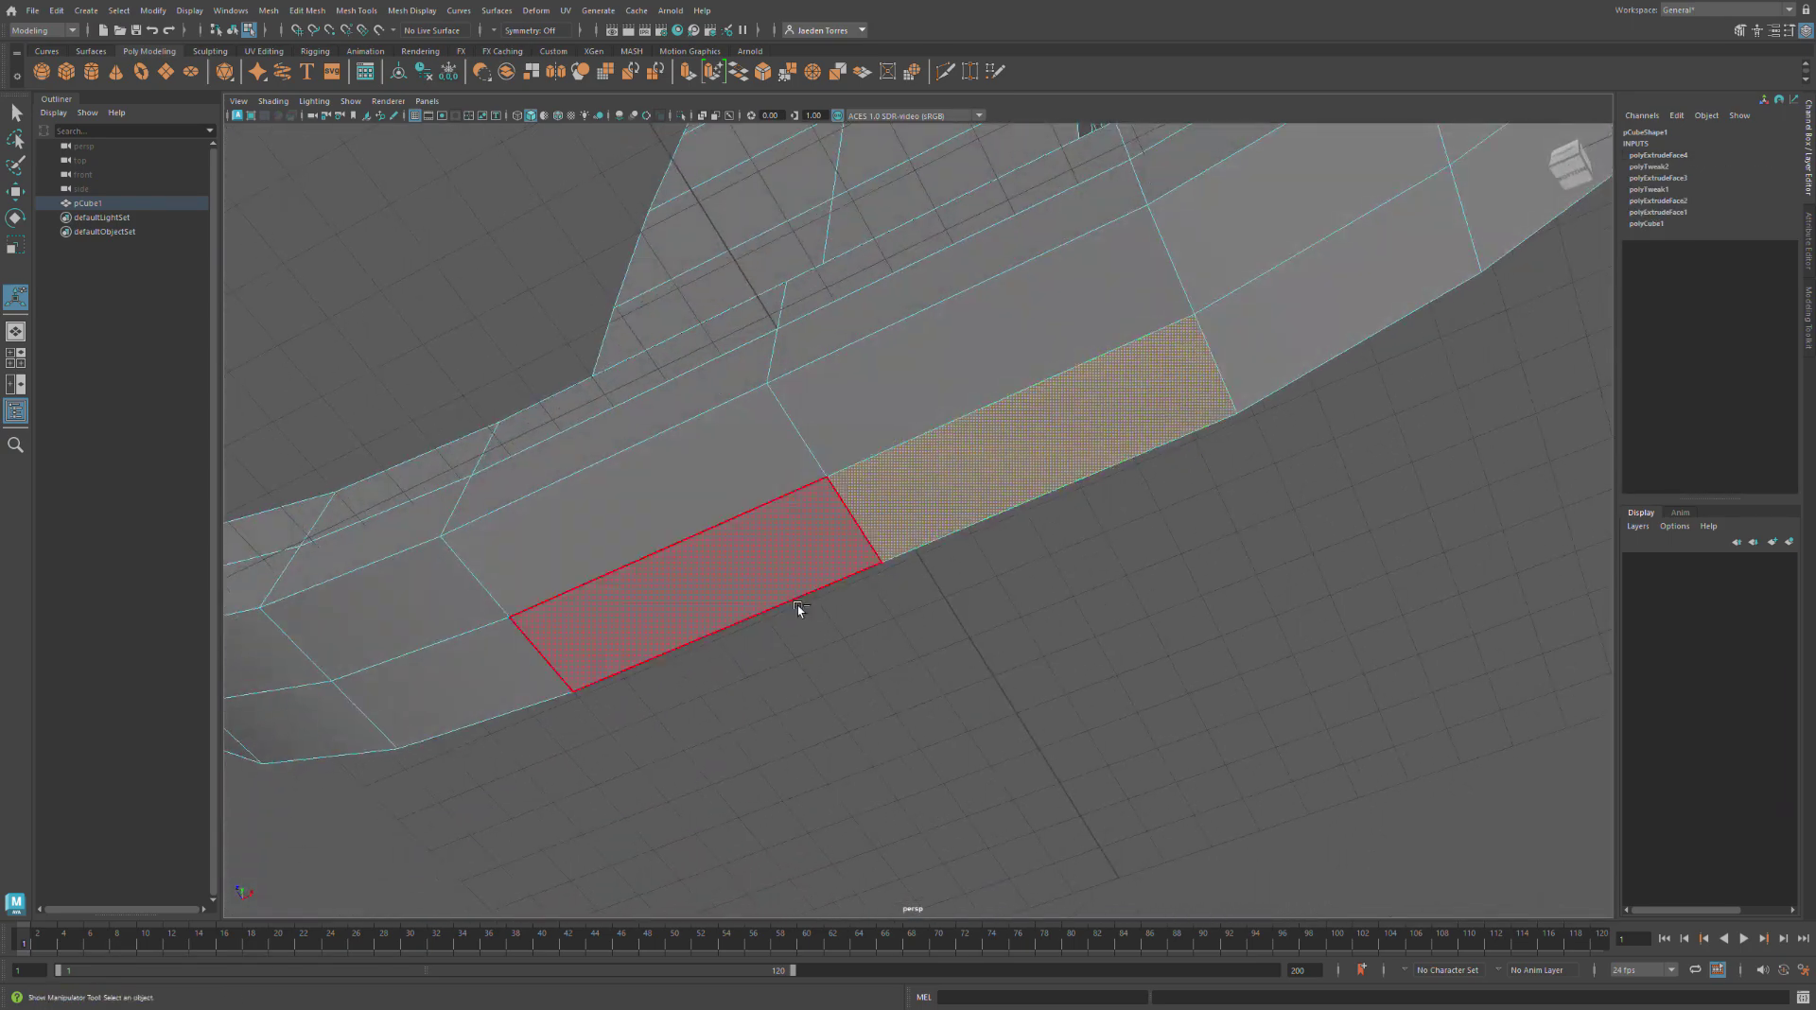
left_click(764, 570, "shift")
left_click(694, 519, "shift")
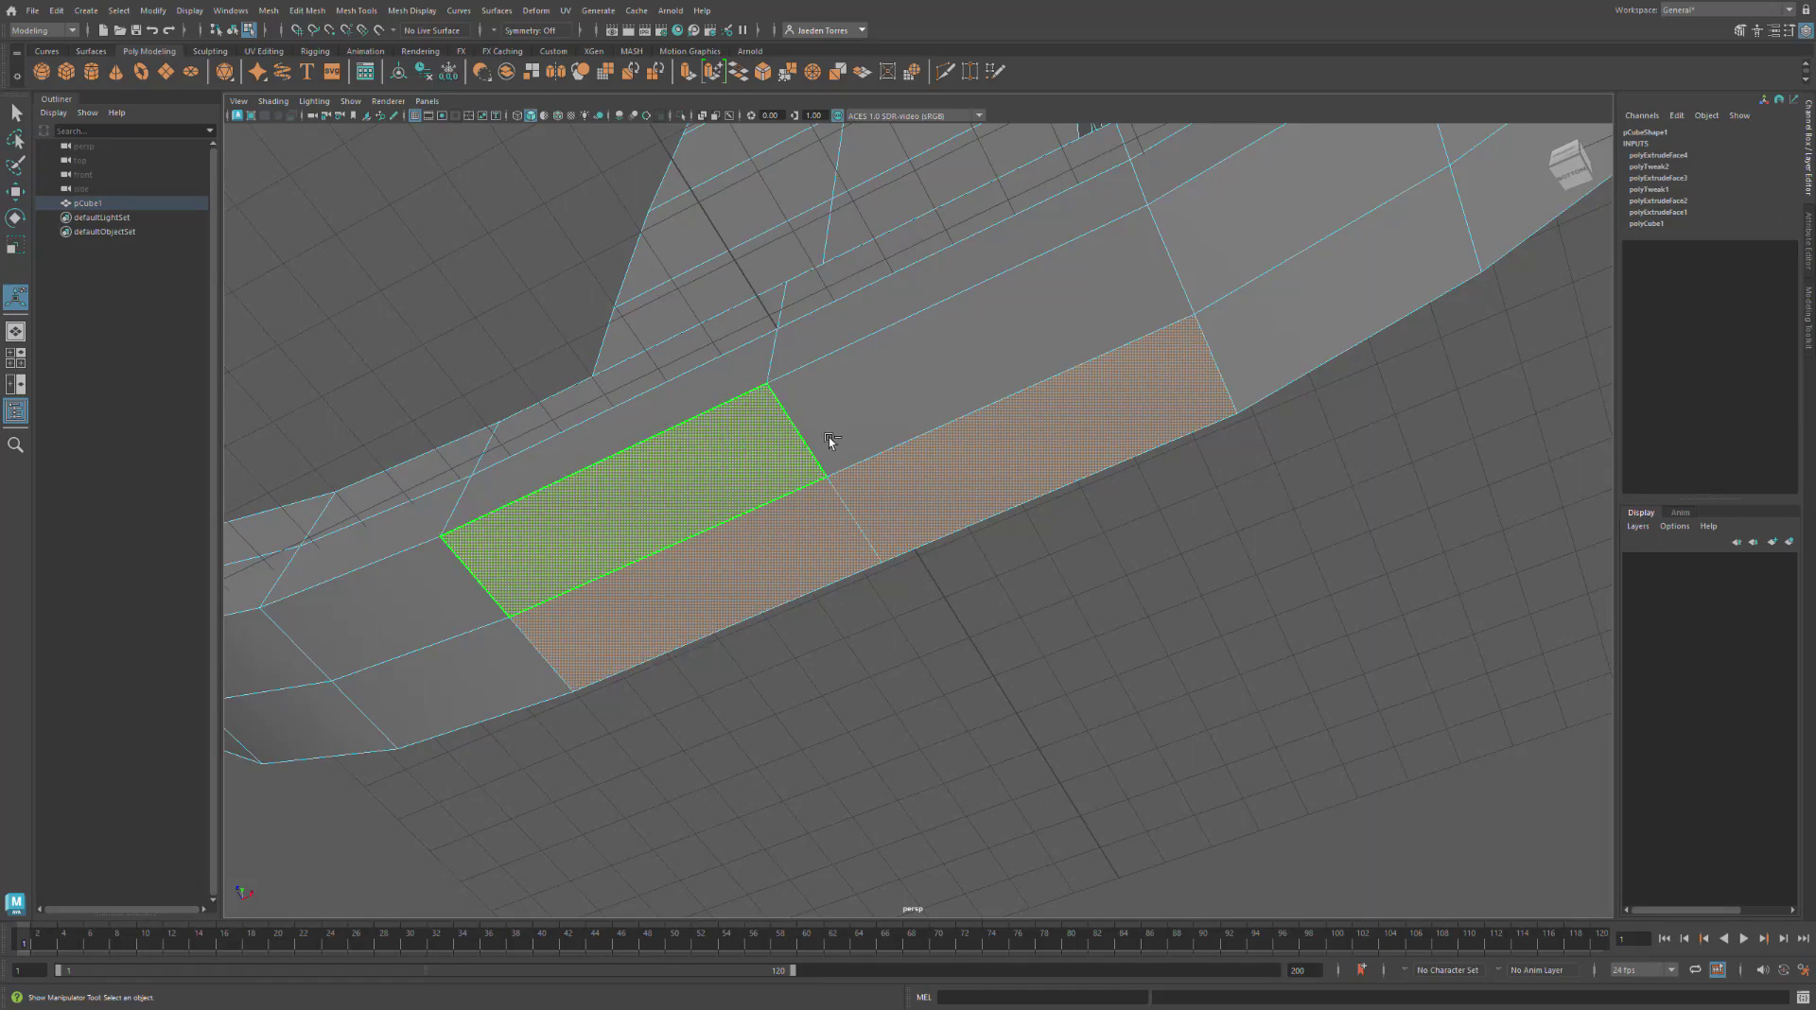
left_click(832, 436, "shift")
scroll(915, 473, "down", 2)
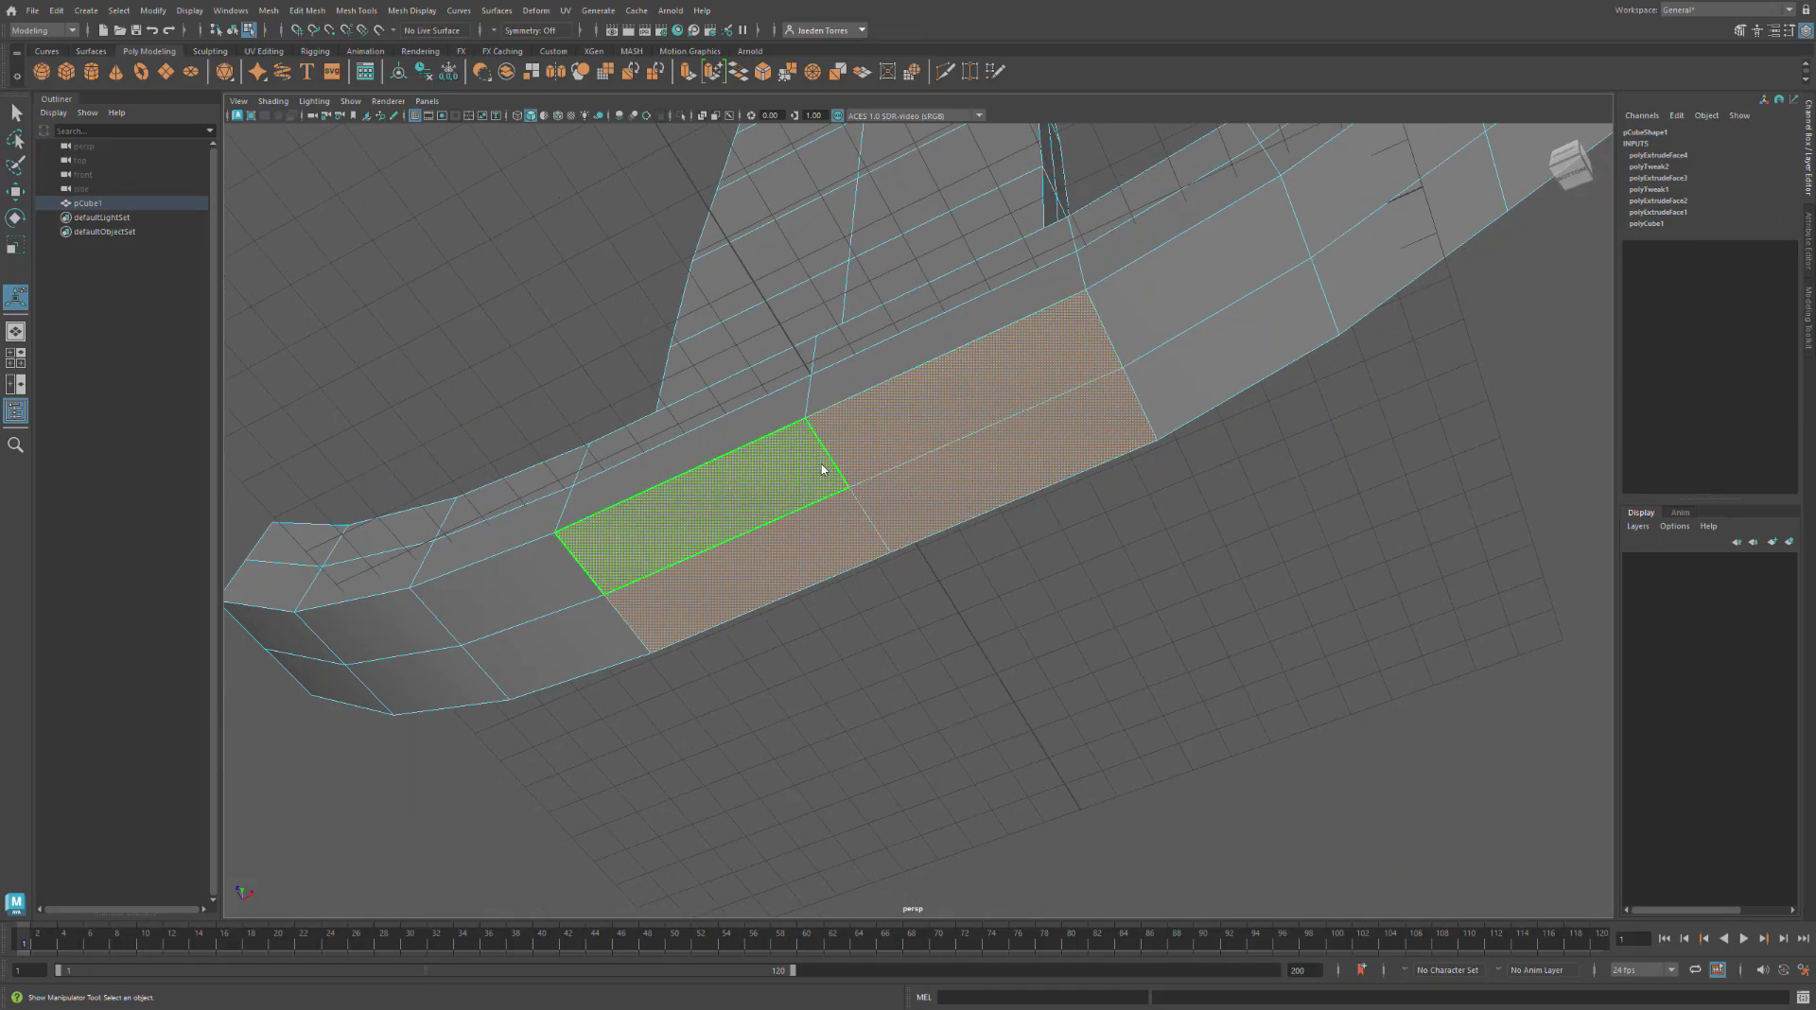
Extrude the four selected central faces on the crossguard's underside with an Offset of 0.9
key("ctrl+e")
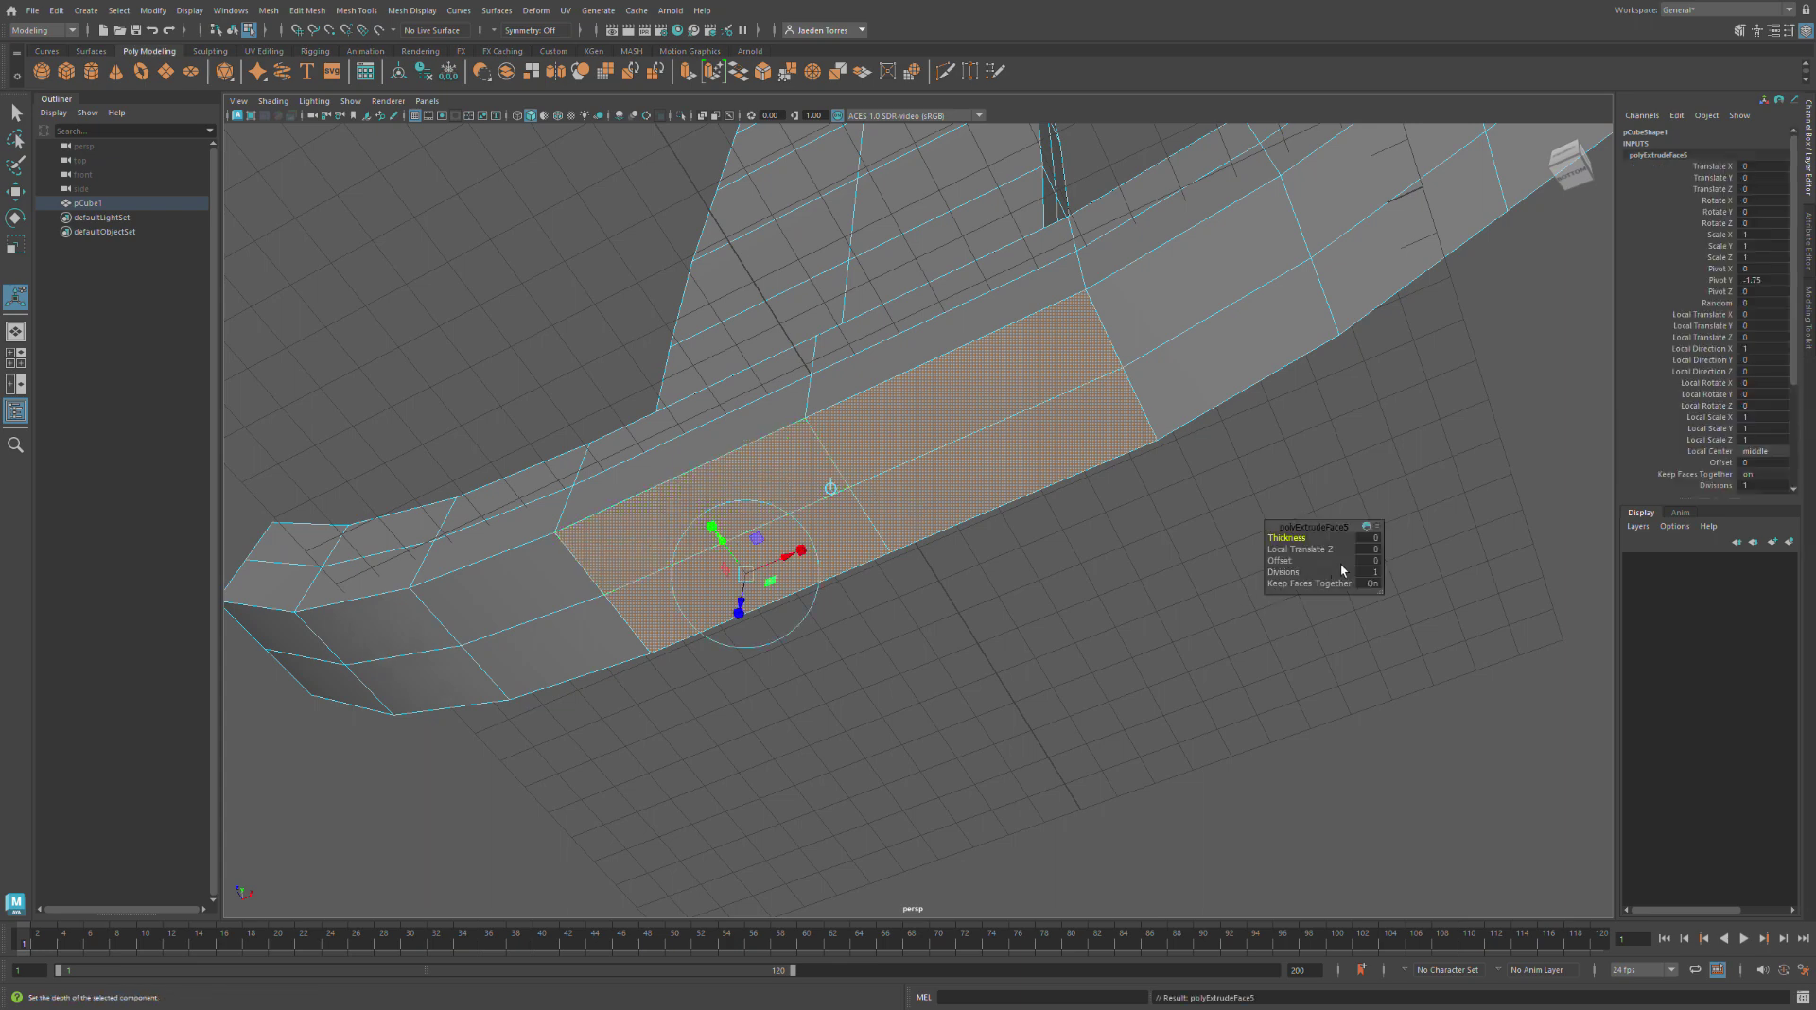
left_click(1370, 561)
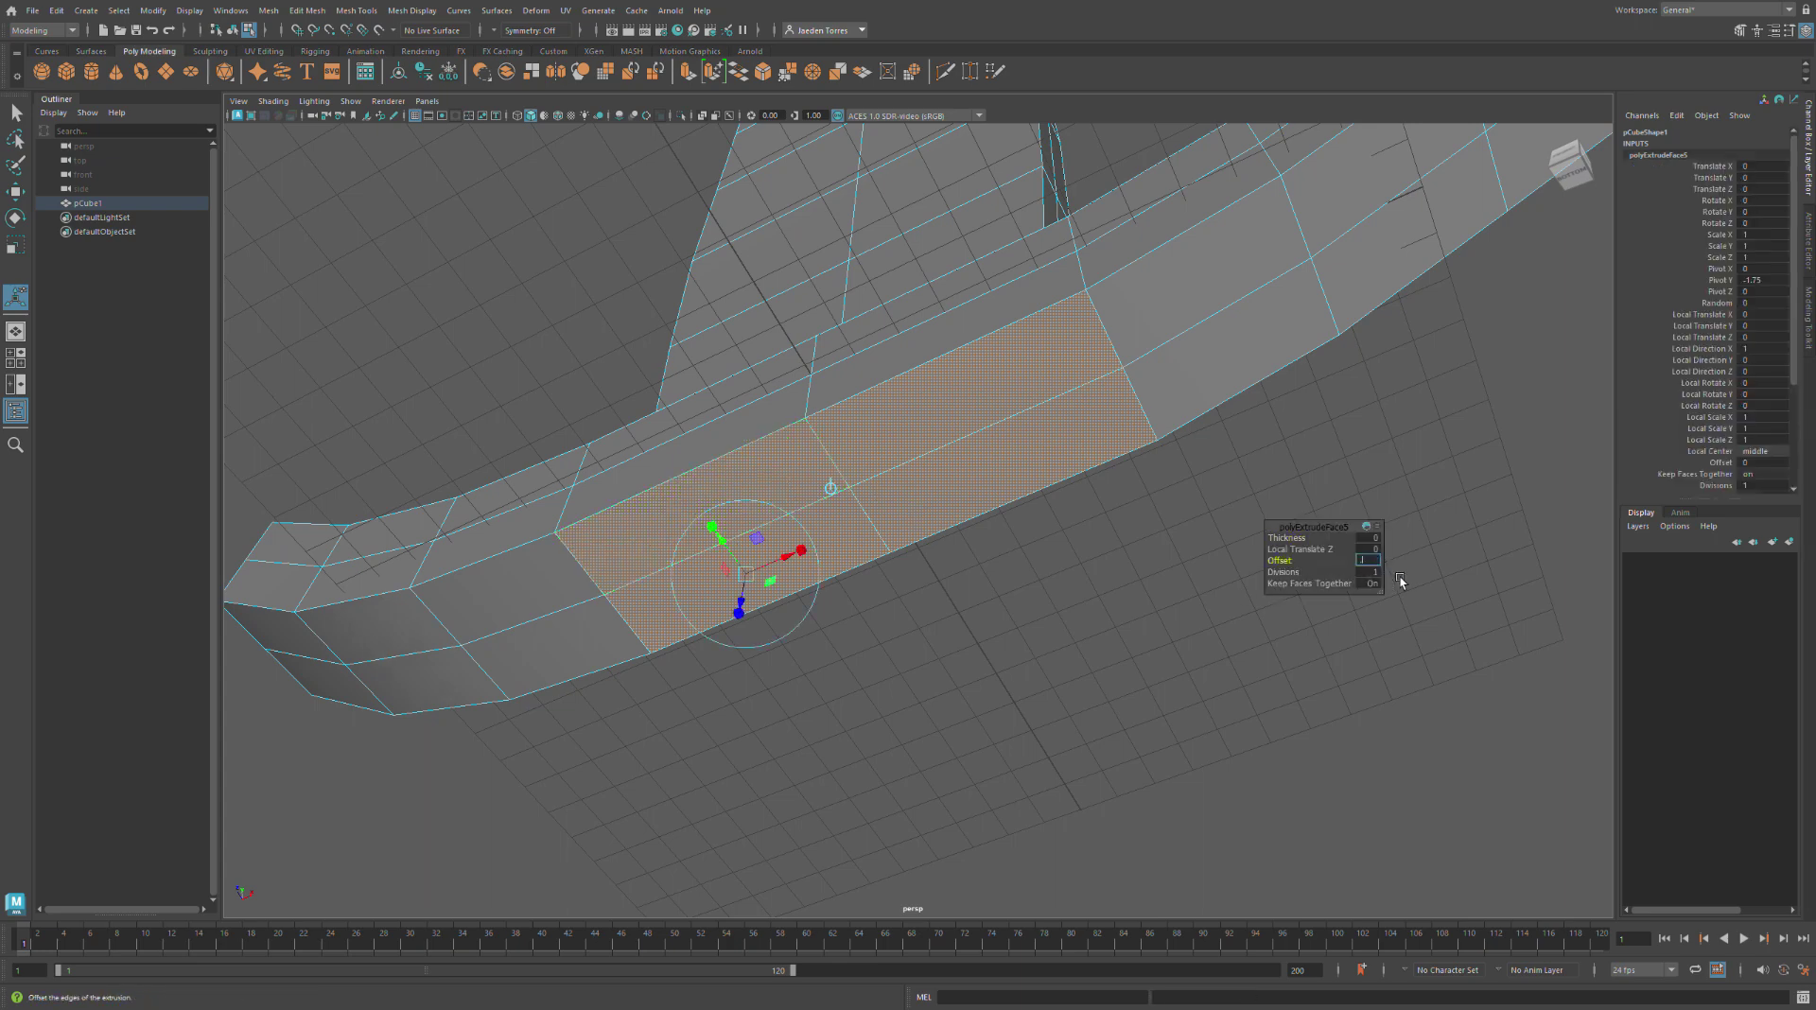
type("0.9")
key("Return")
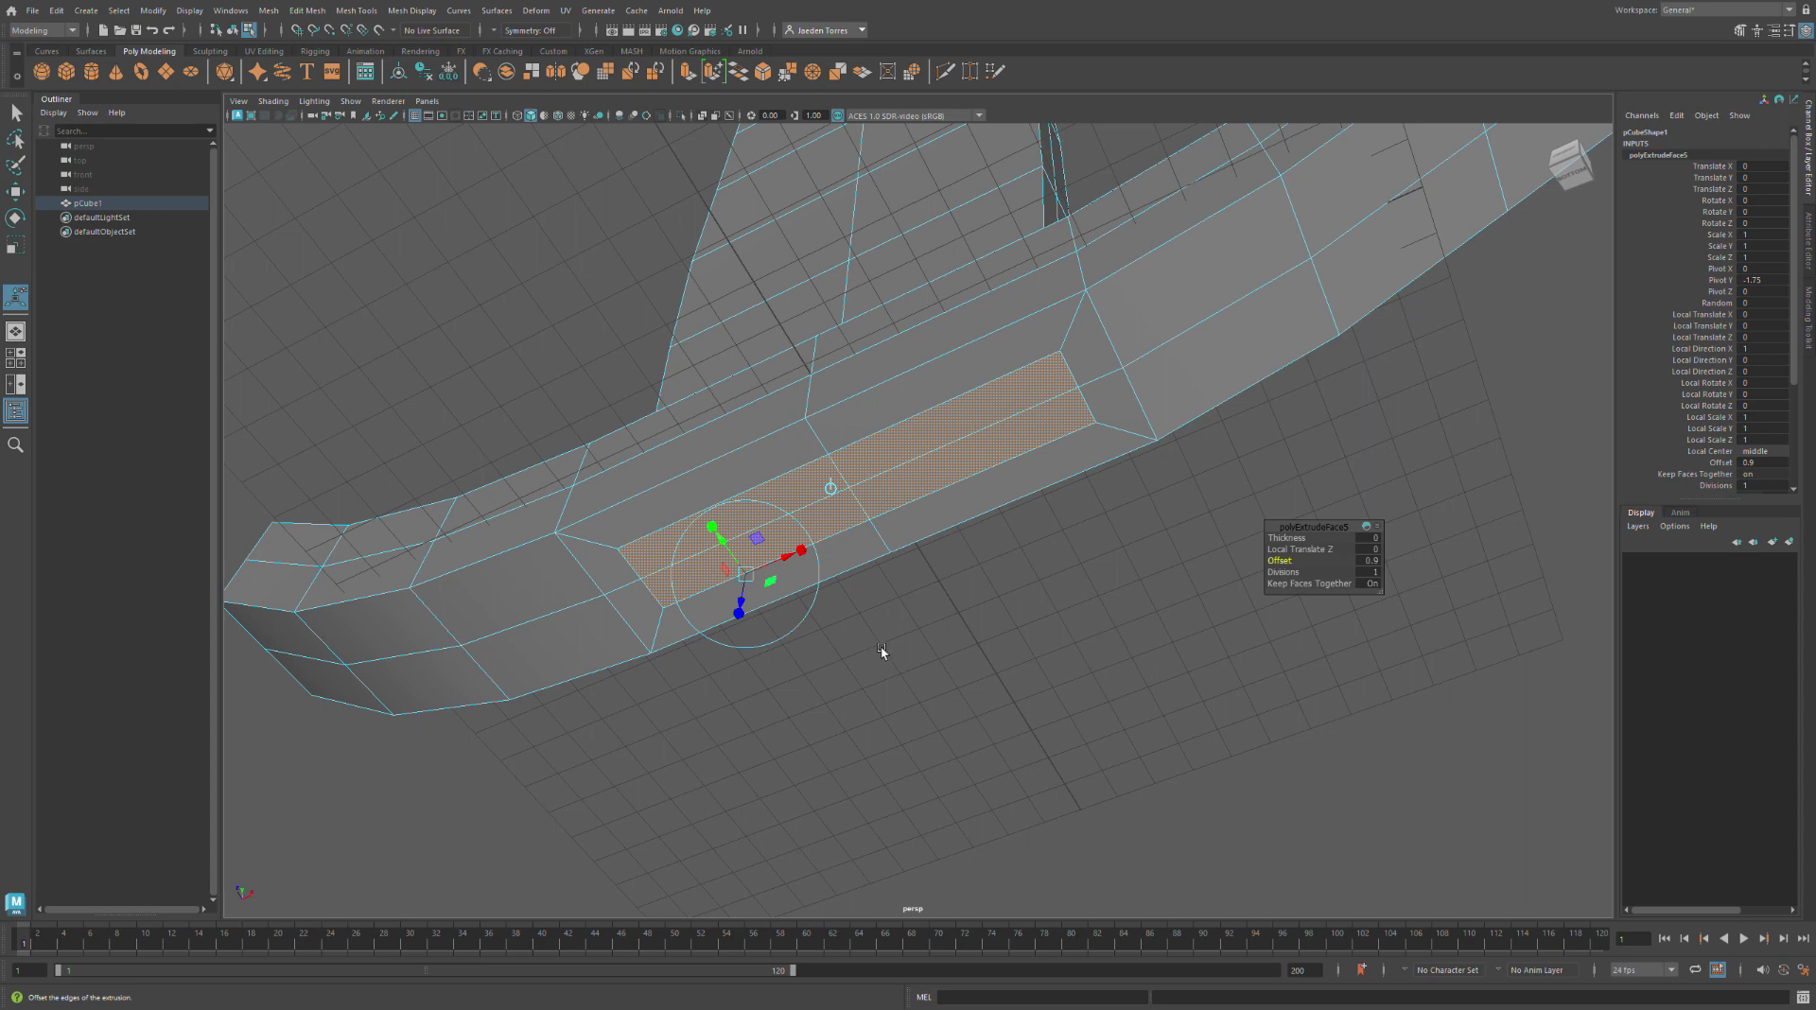
Scale the inset underside faces narrower along X and wider along Z into a square patch, and extrude them again in place
key("r")
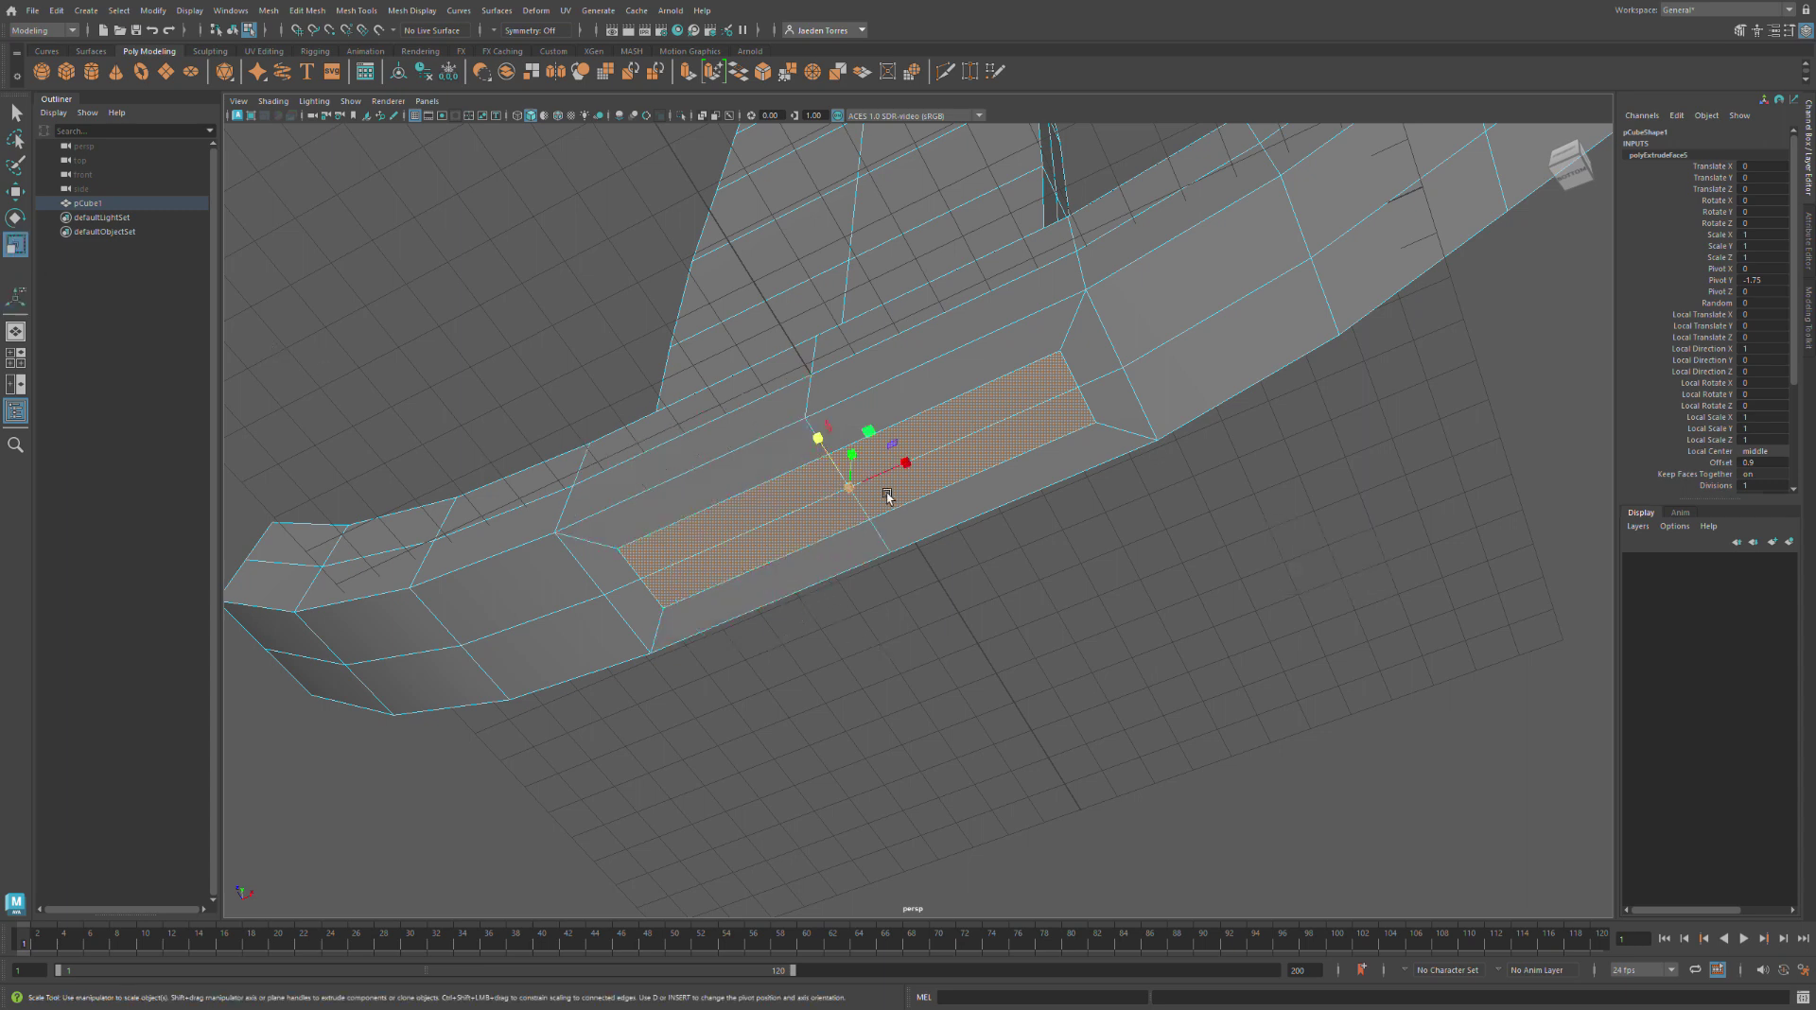
left_click_drag(924, 470, 797, 427)
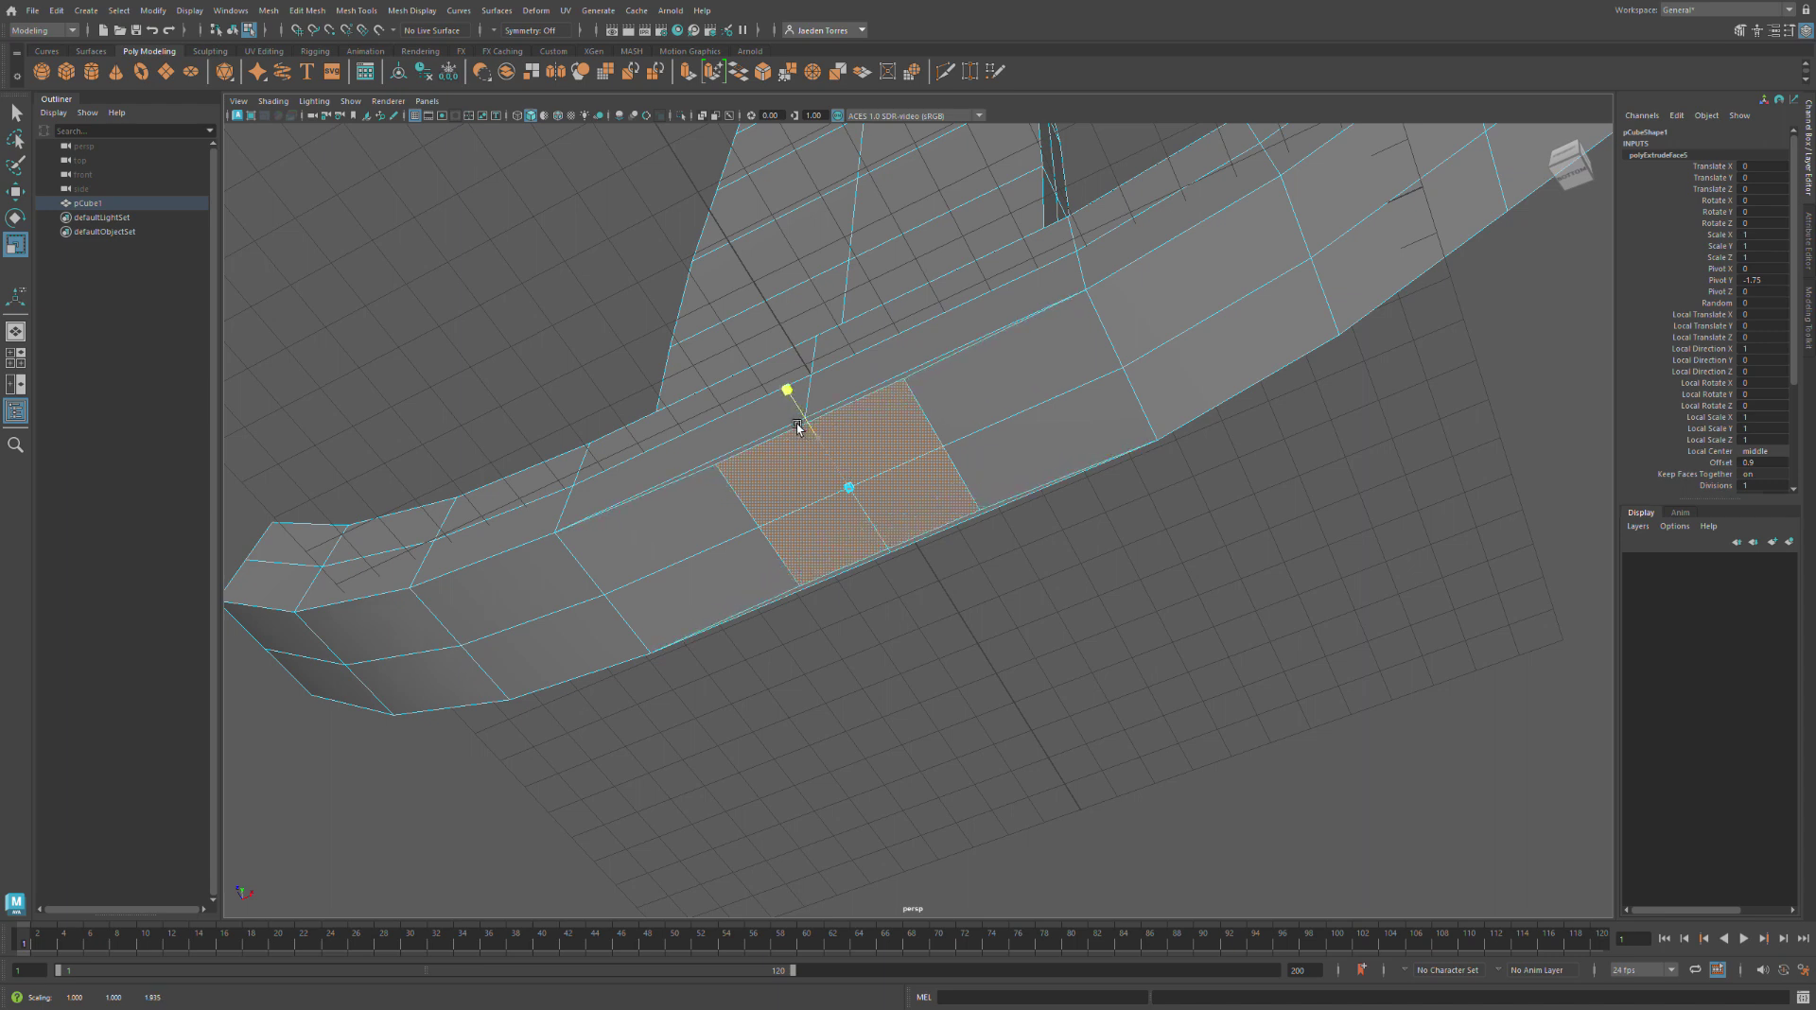
key("ctrl+e")
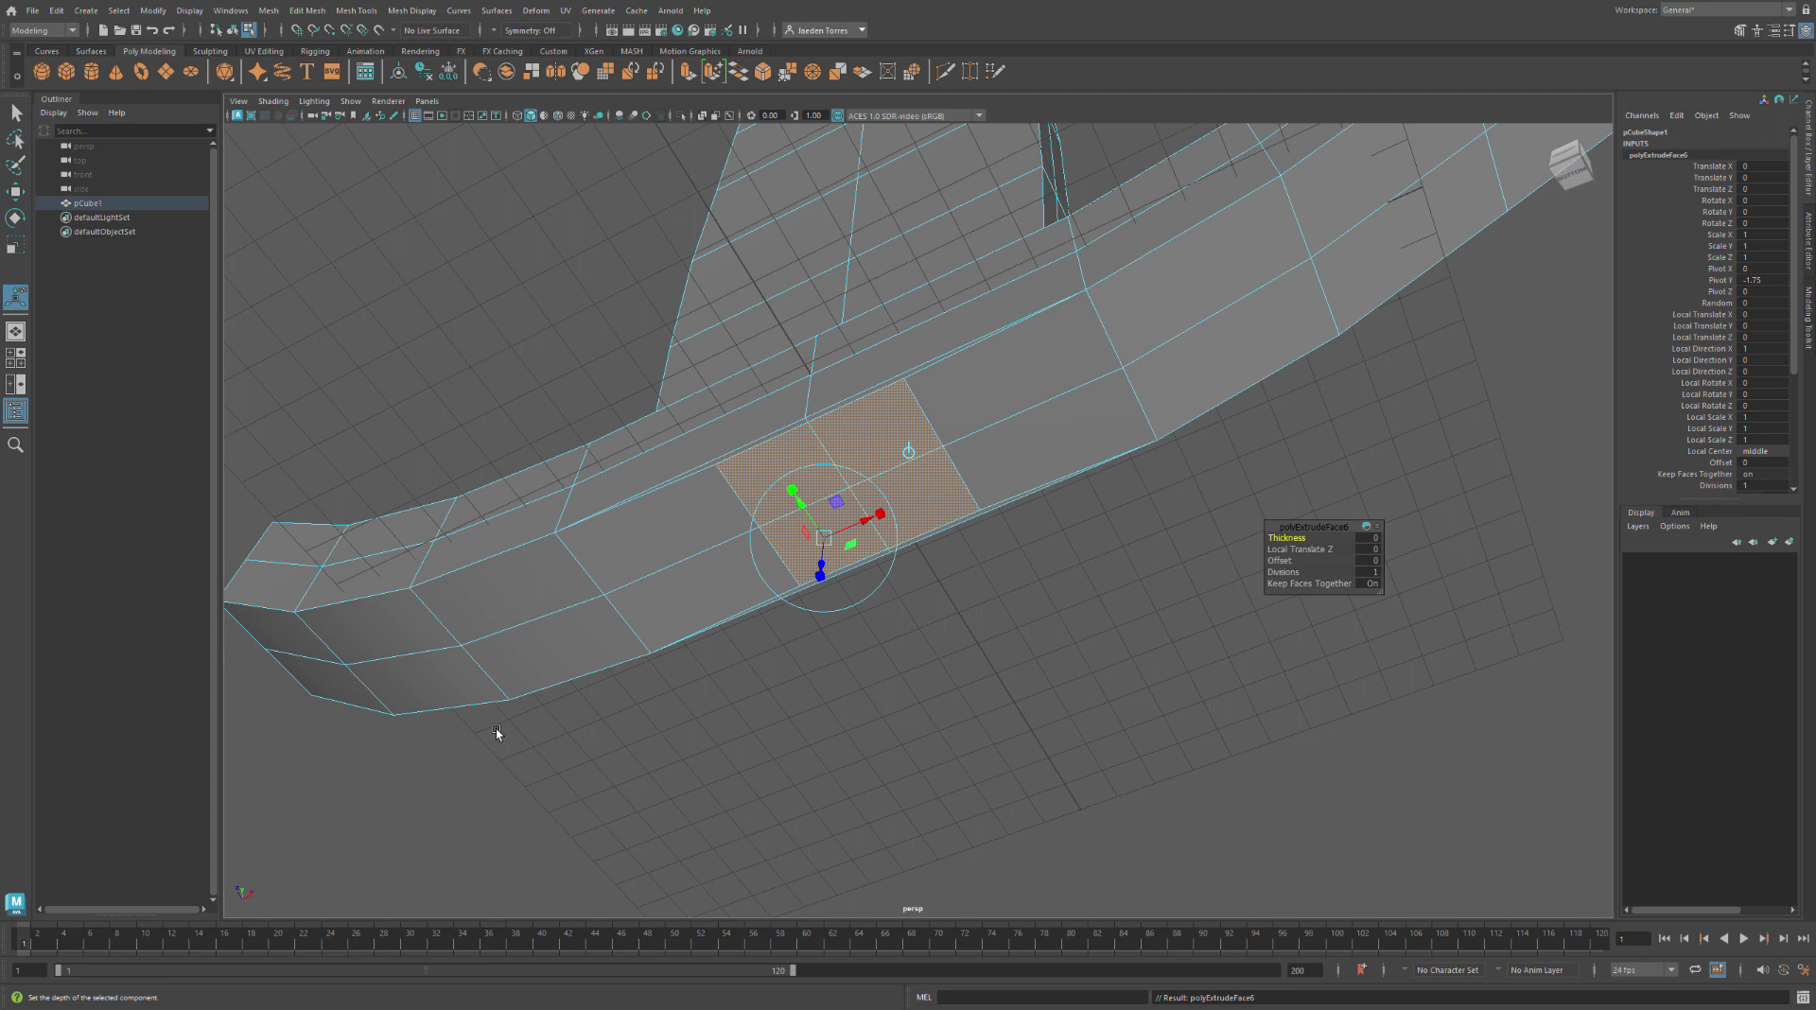
left_click(799, 691)
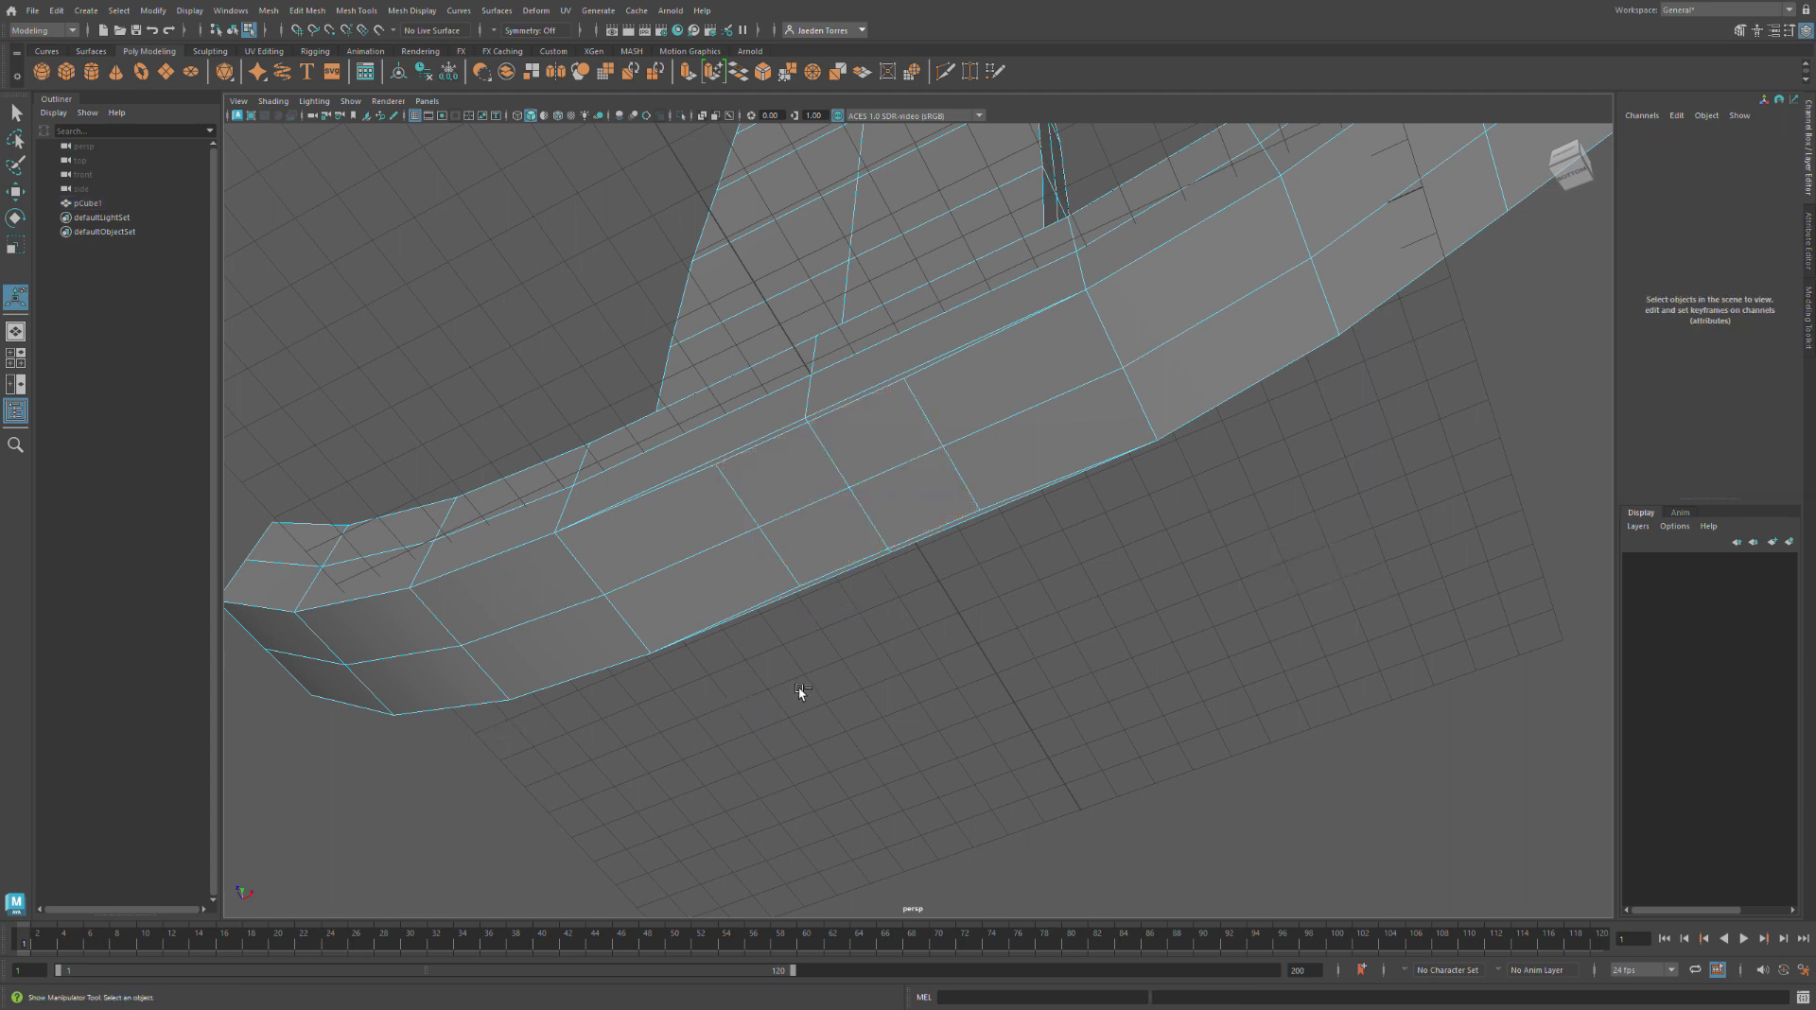
Try scaling the vertices around the square underside patch uniformly inward, and undo the scaling
left_click(851, 537)
key("q")
key("F9")
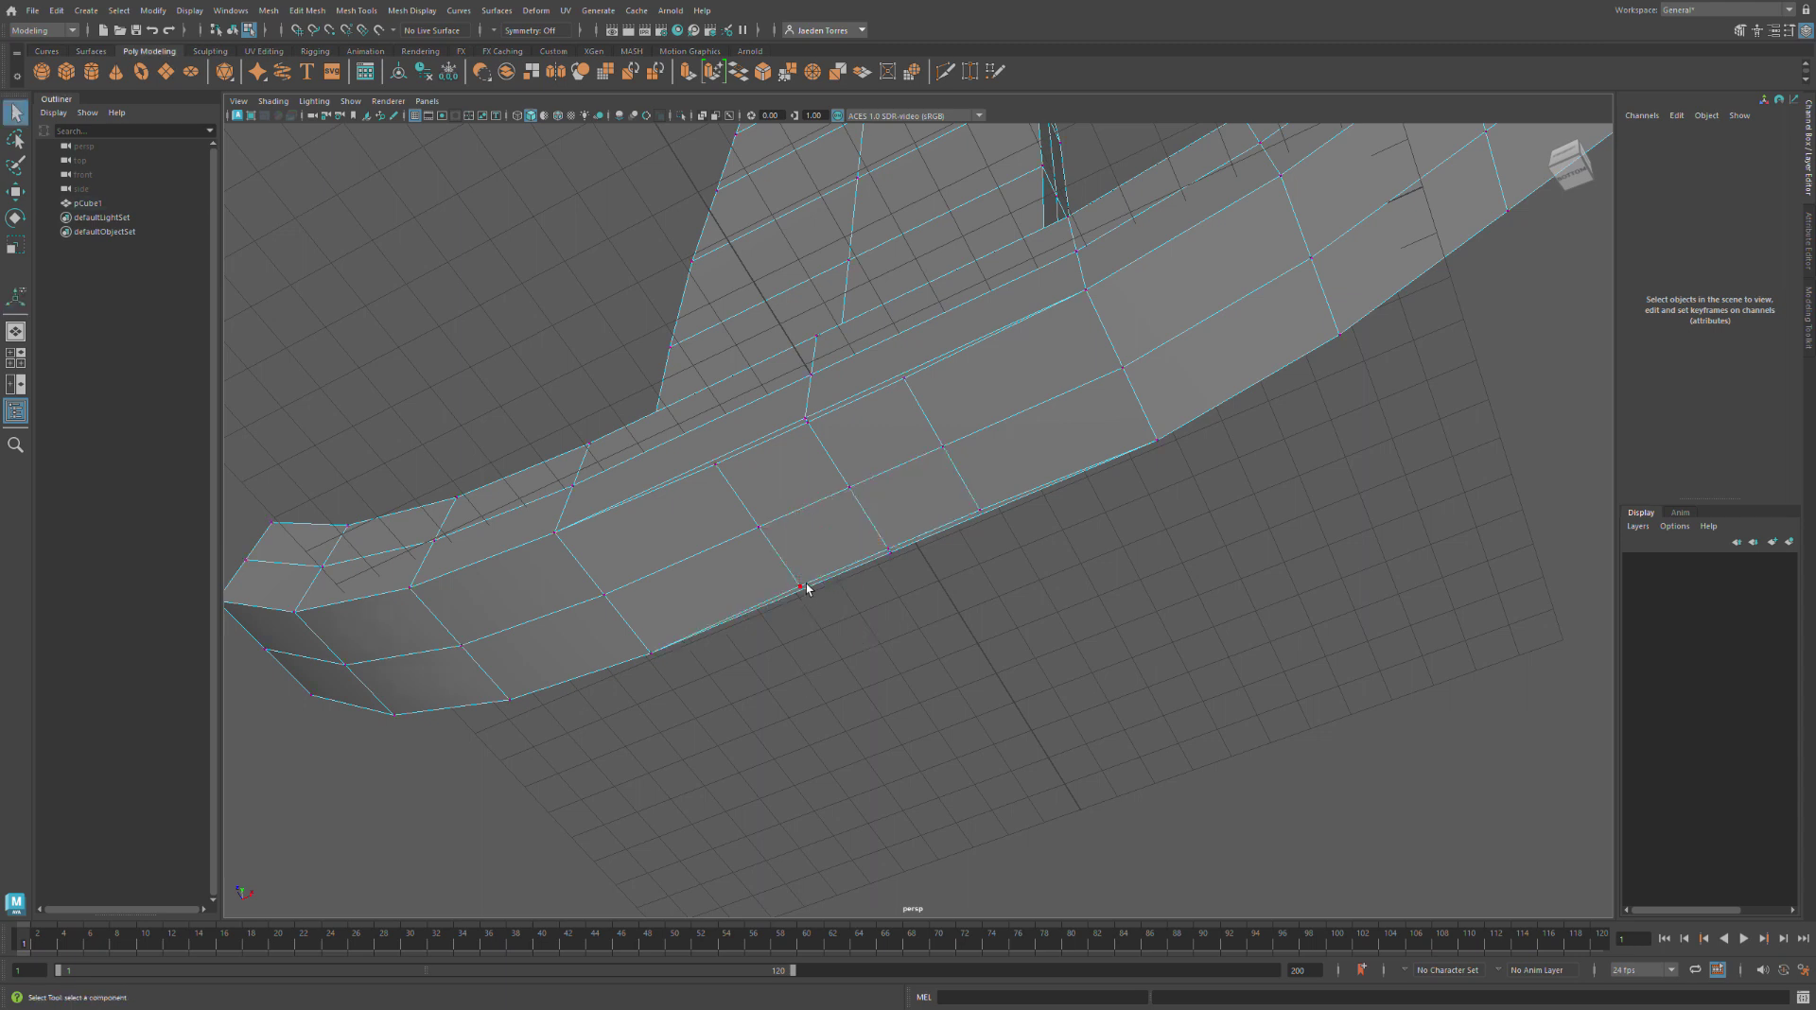
left_click(807, 591)
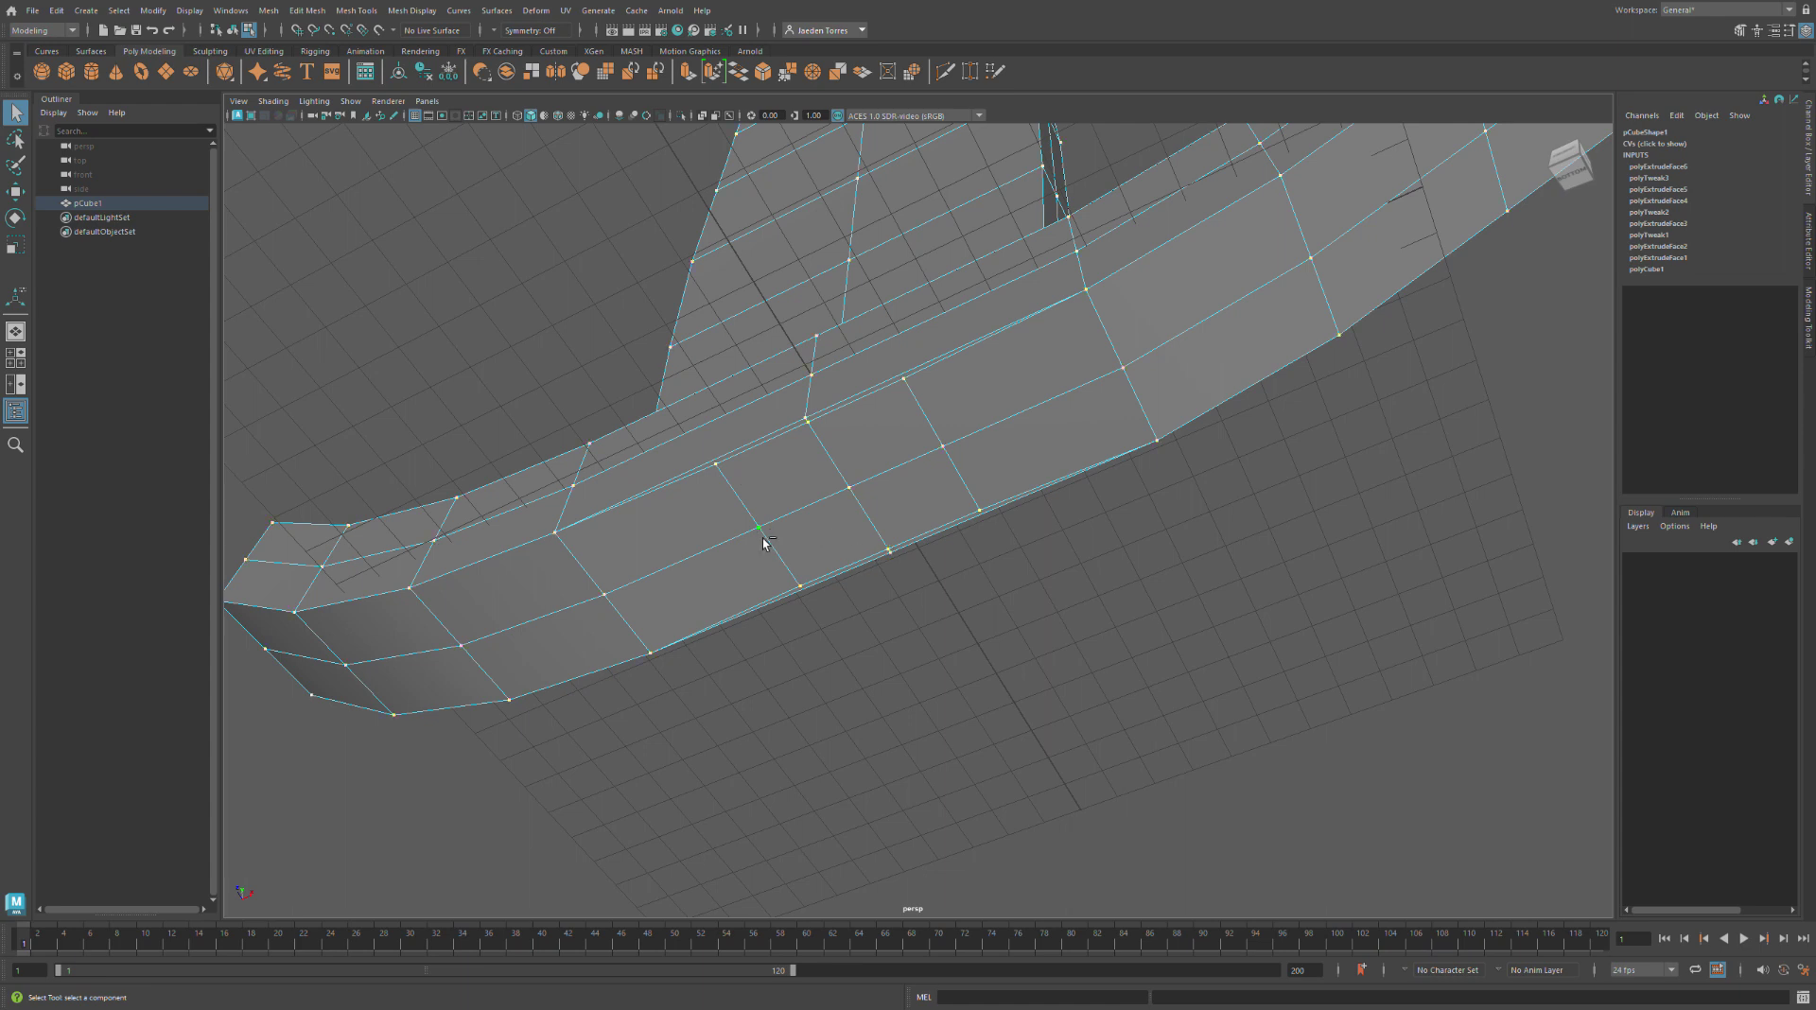
left_click(883, 668)
left_click(800, 586)
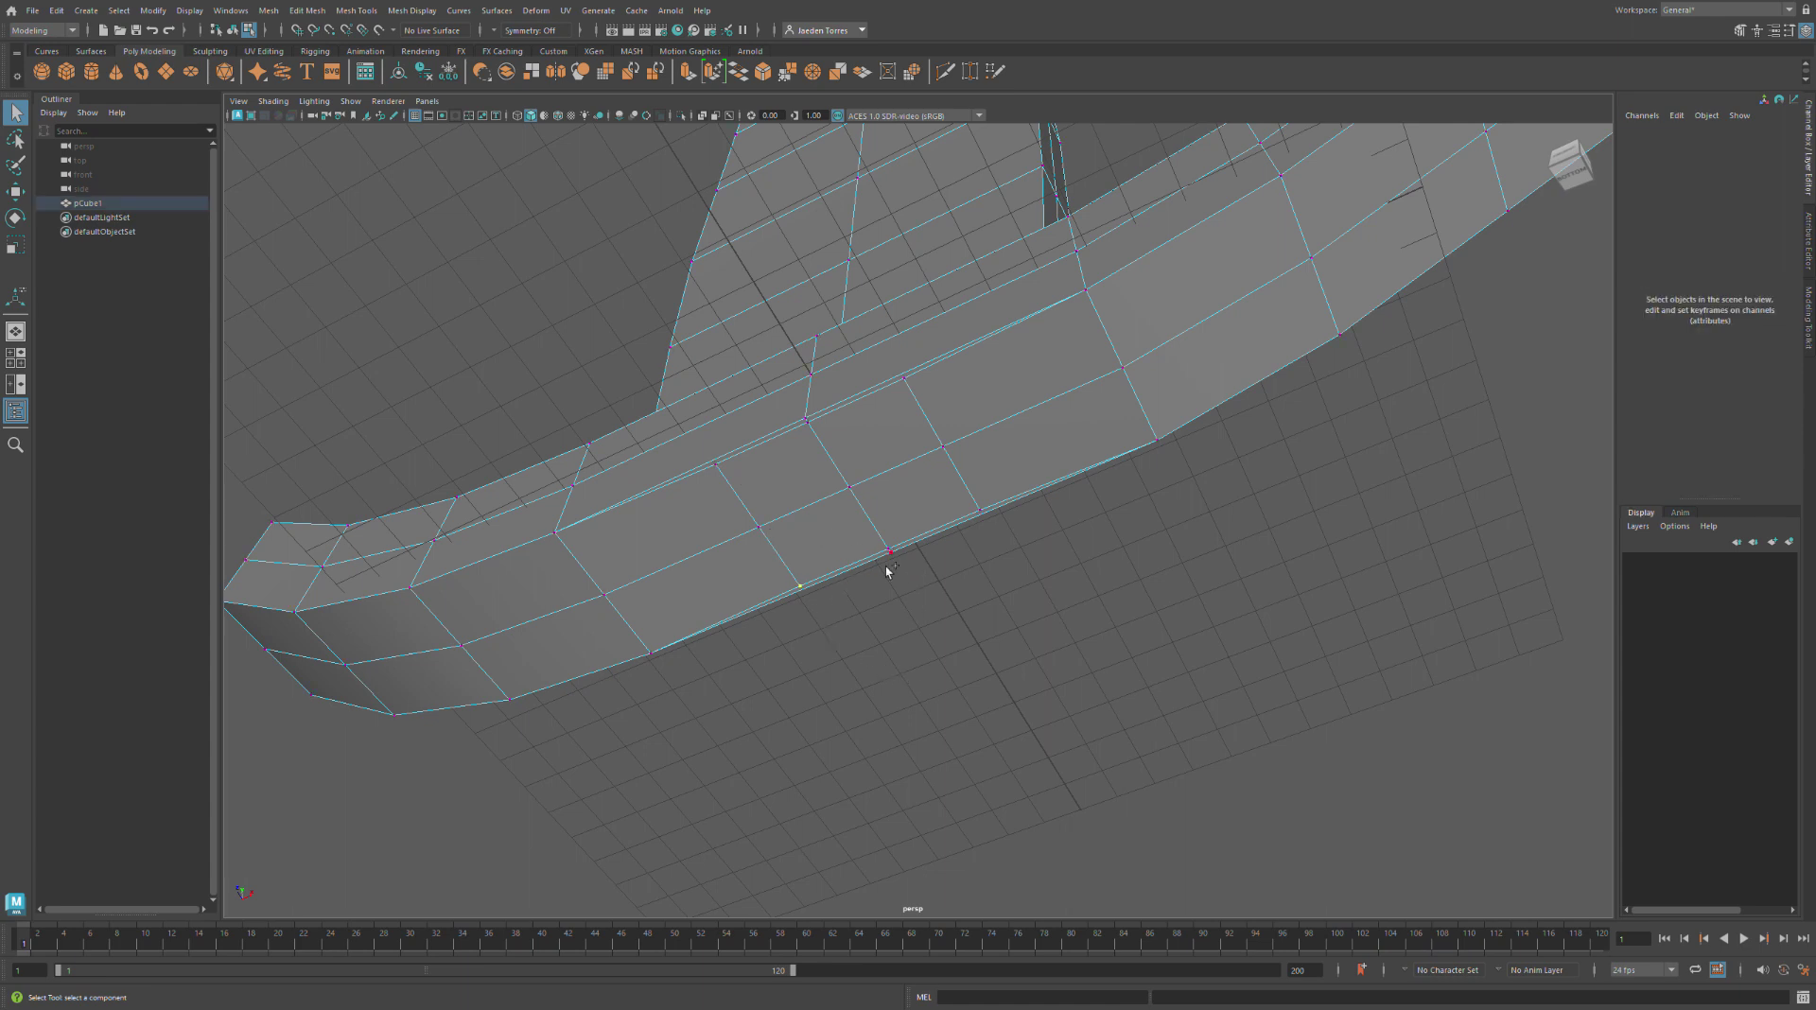
left_click(889, 553, "shift")
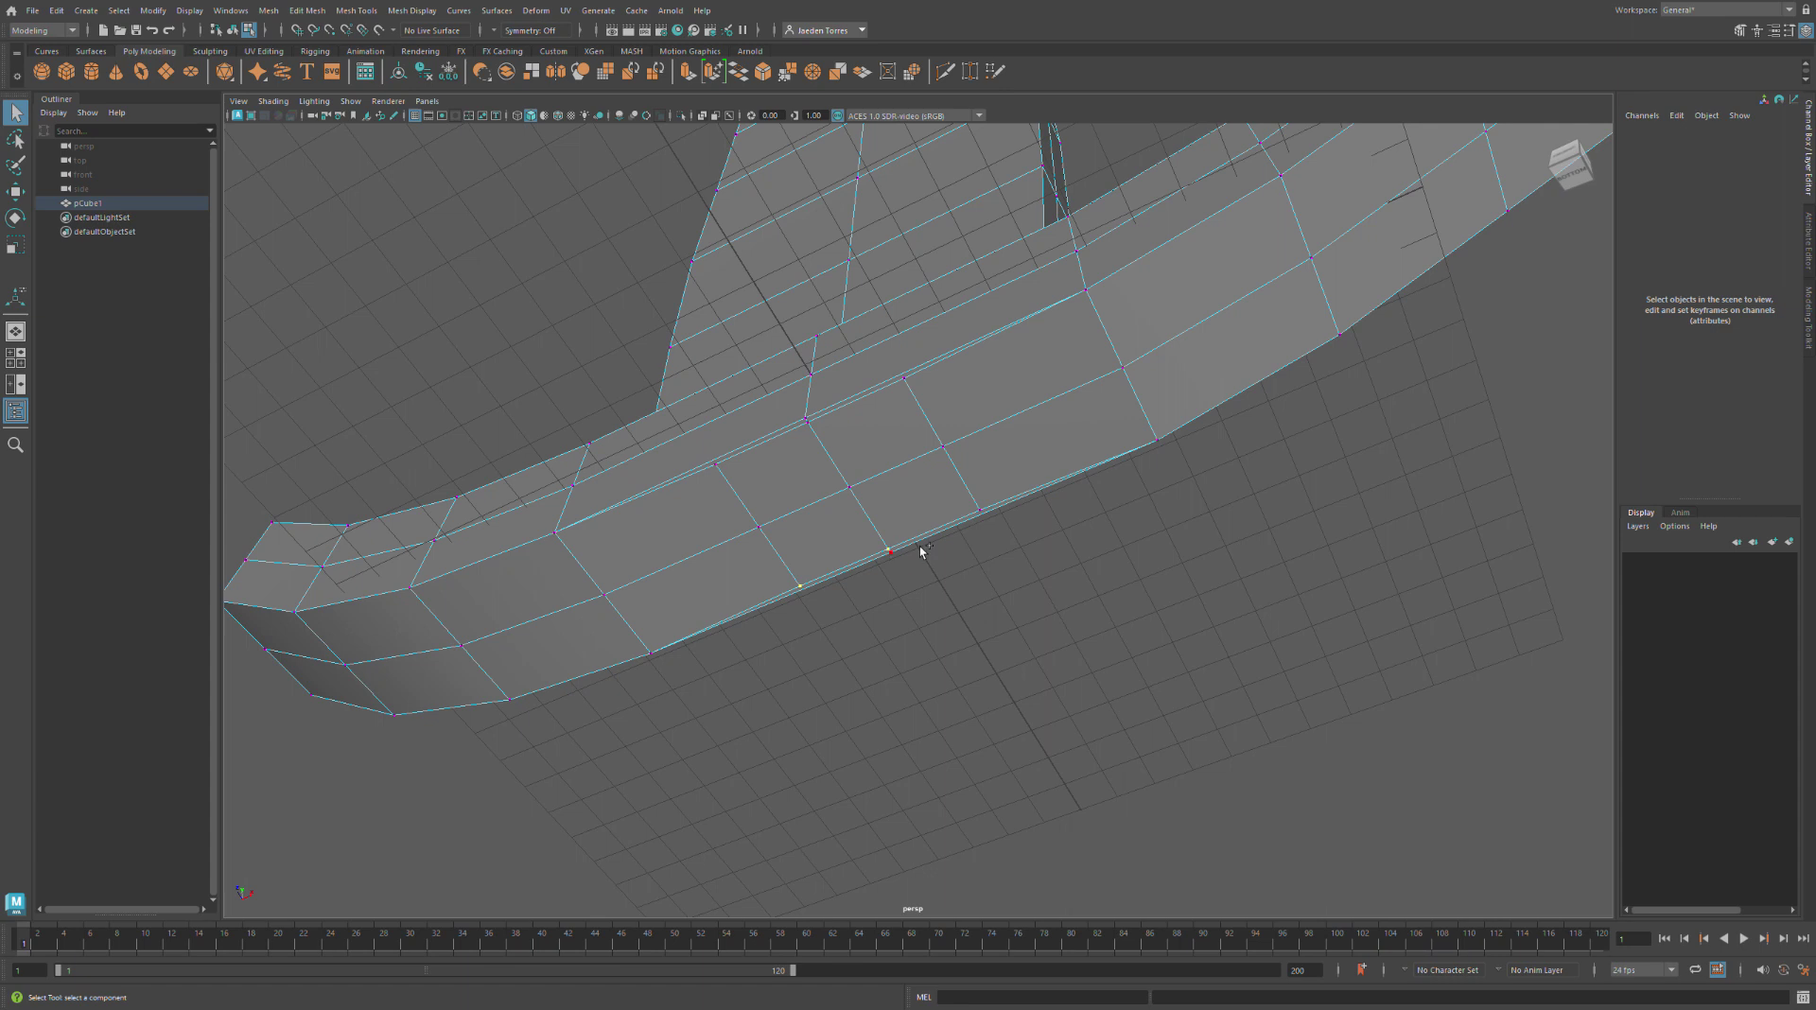
left_click(980, 511, "shift")
left_click(908, 405, "shift")
left_click(15, 245)
left_click_drag(849, 488, 782, 510)
key("ctrl+z")
left_click(781, 511, "shift")
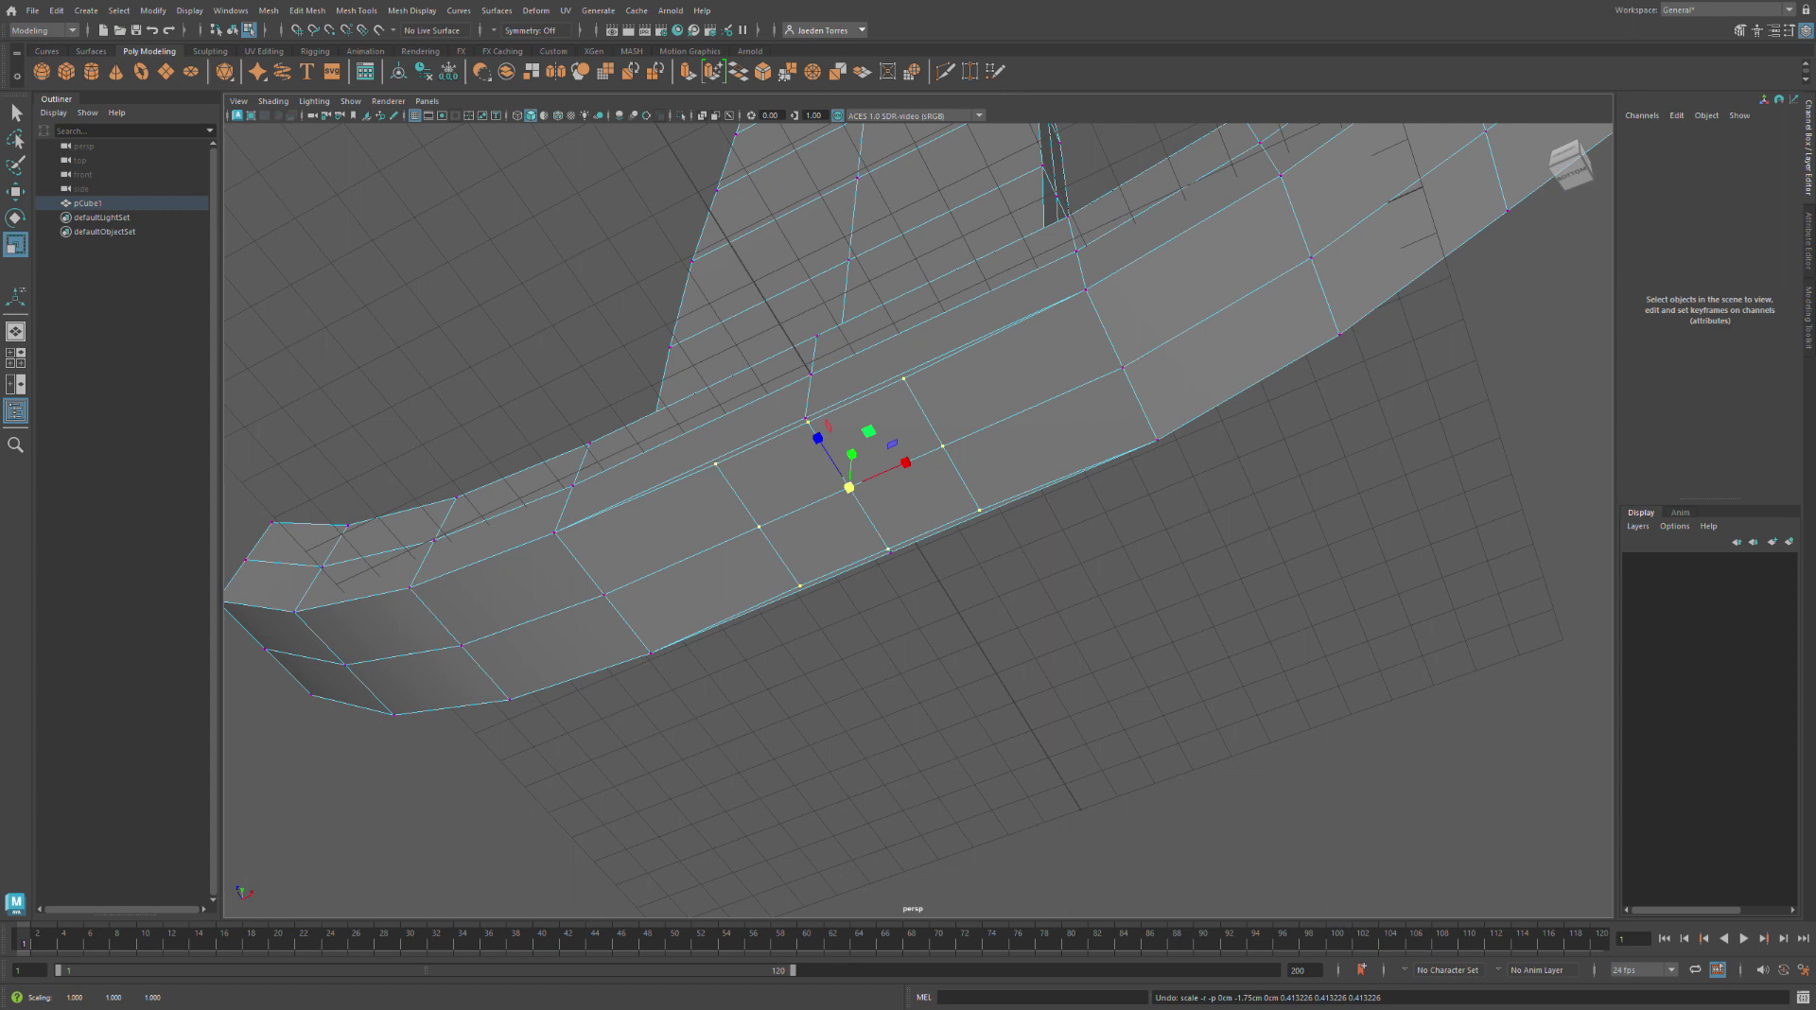
Select only the four corner vertices of the square underside patch and scale them uniformly inward to round it
left_click(651, 649)
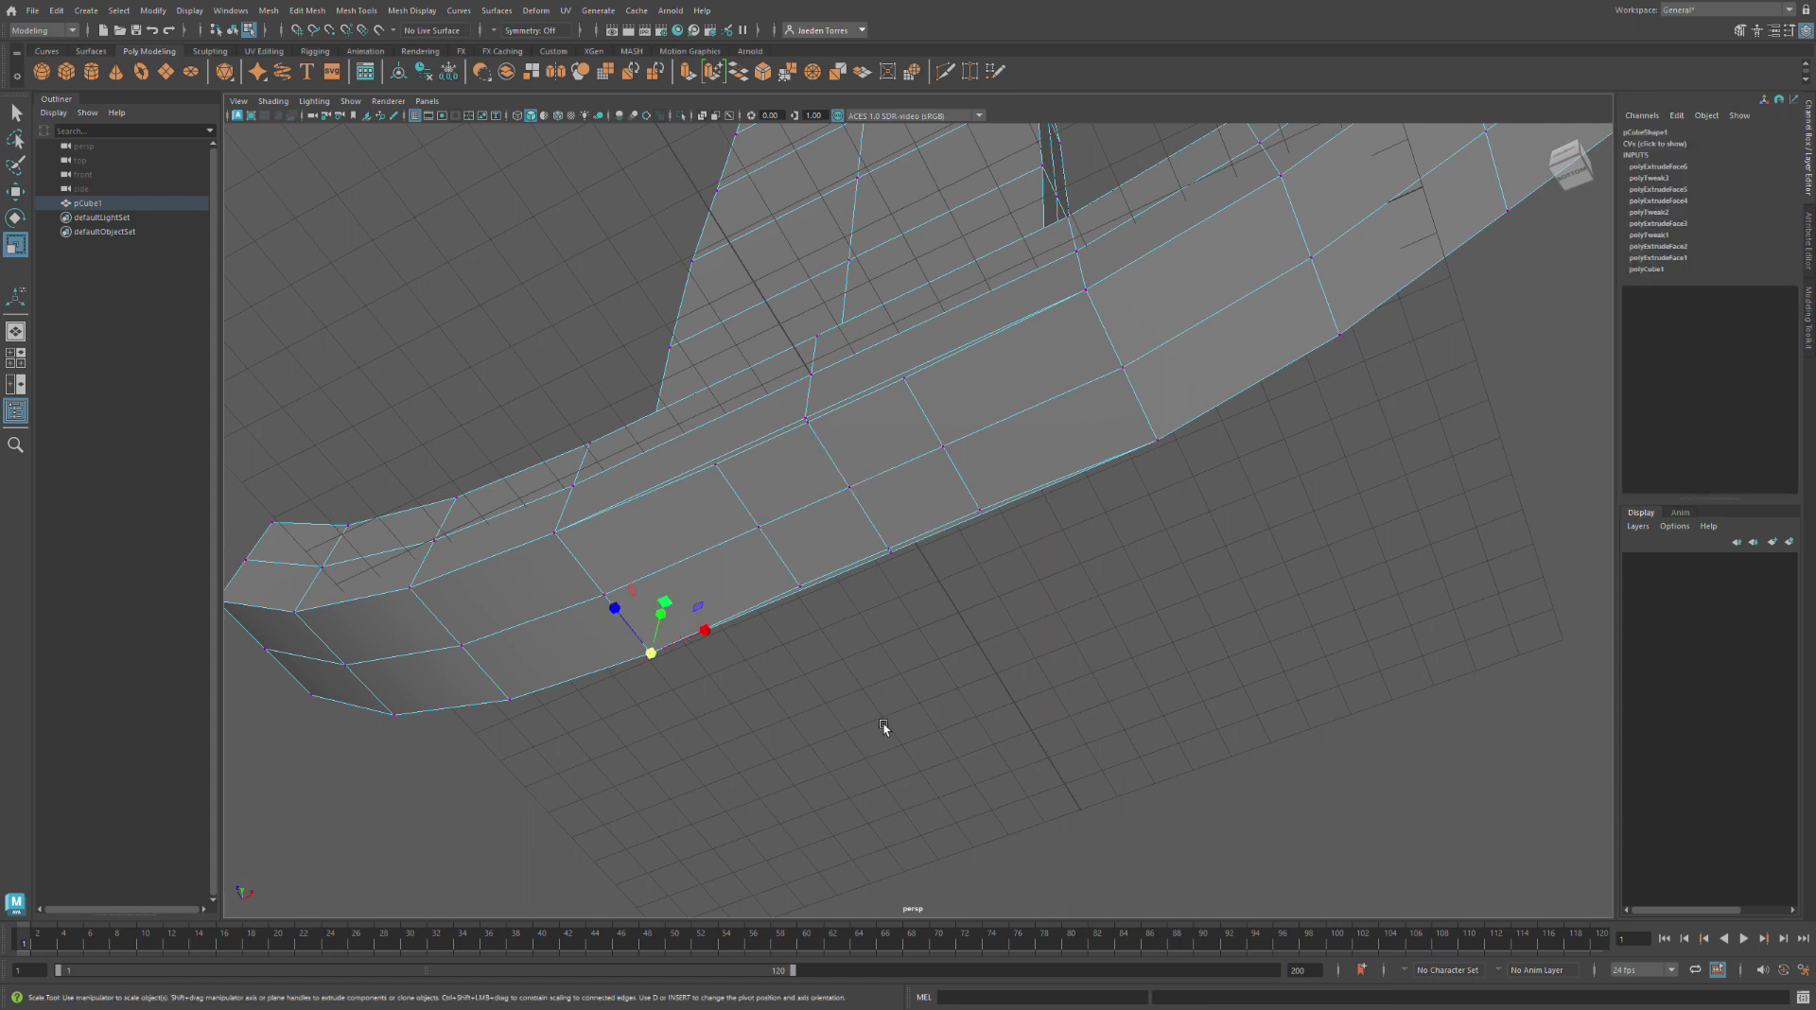
left_click(884, 727)
left_click(800, 588)
left_click(722, 468, "shift")
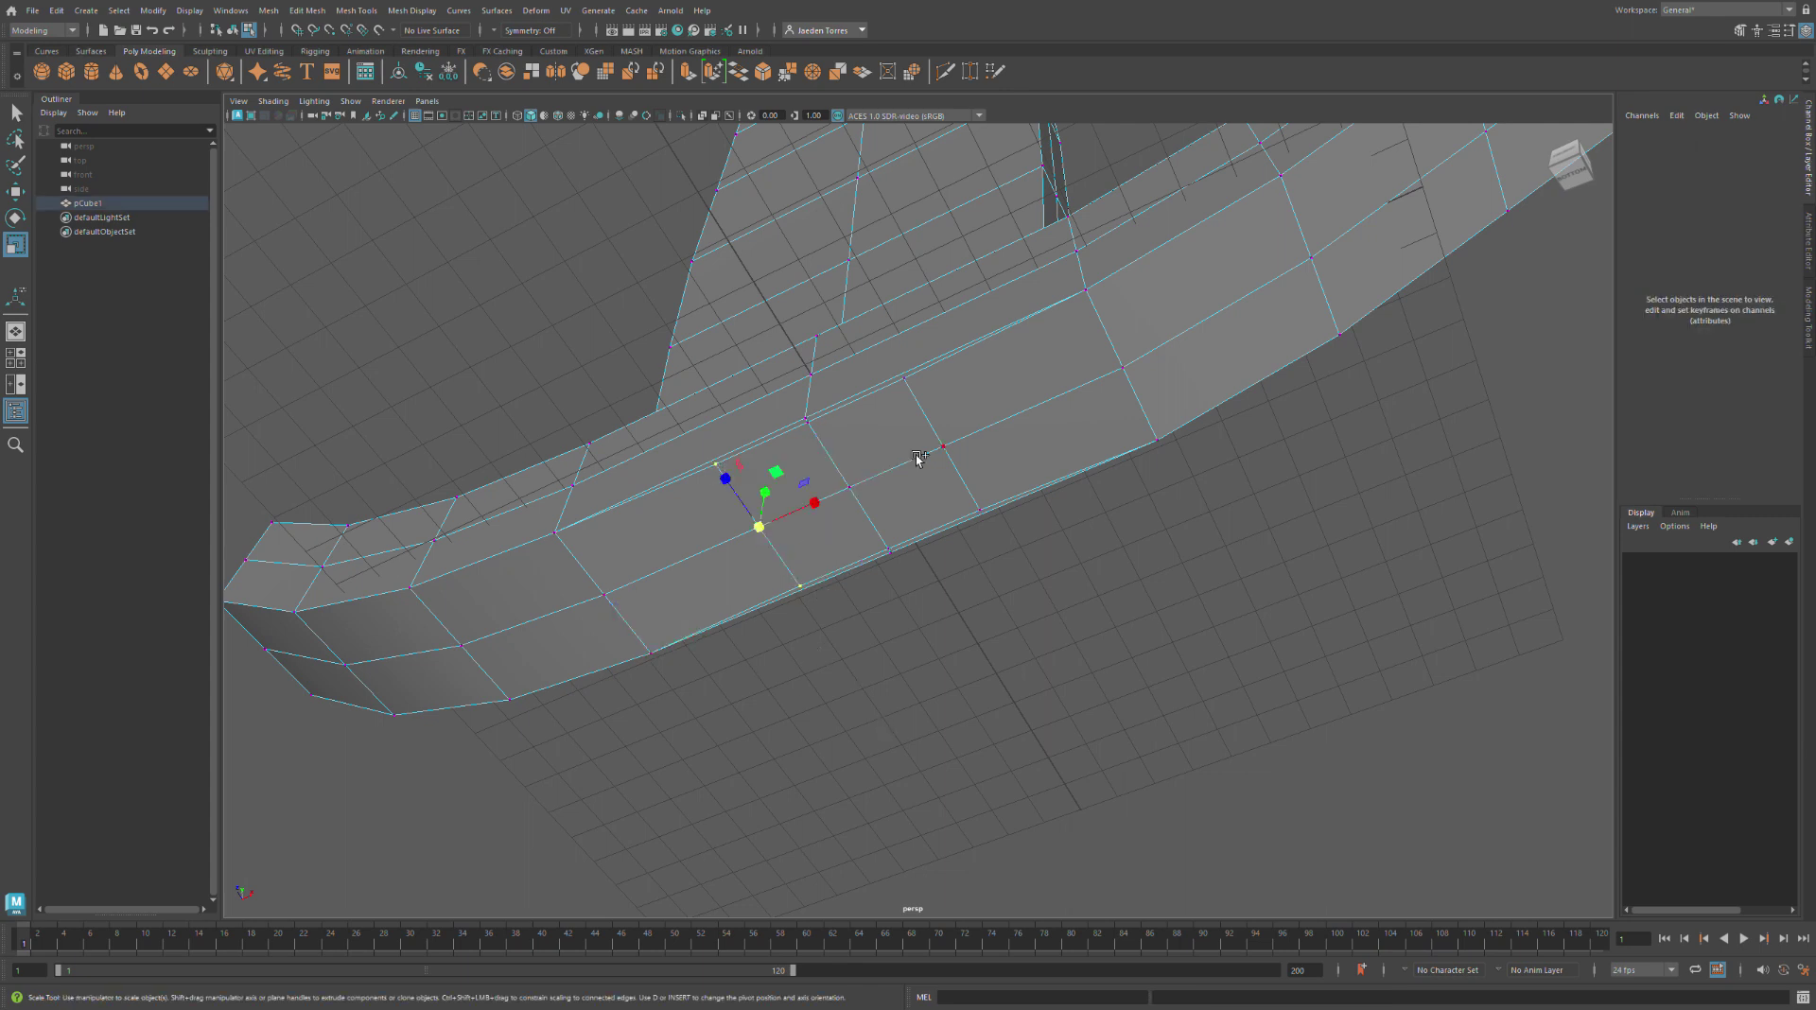
left_click(922, 395, "shift")
left_click(982, 511, "shift")
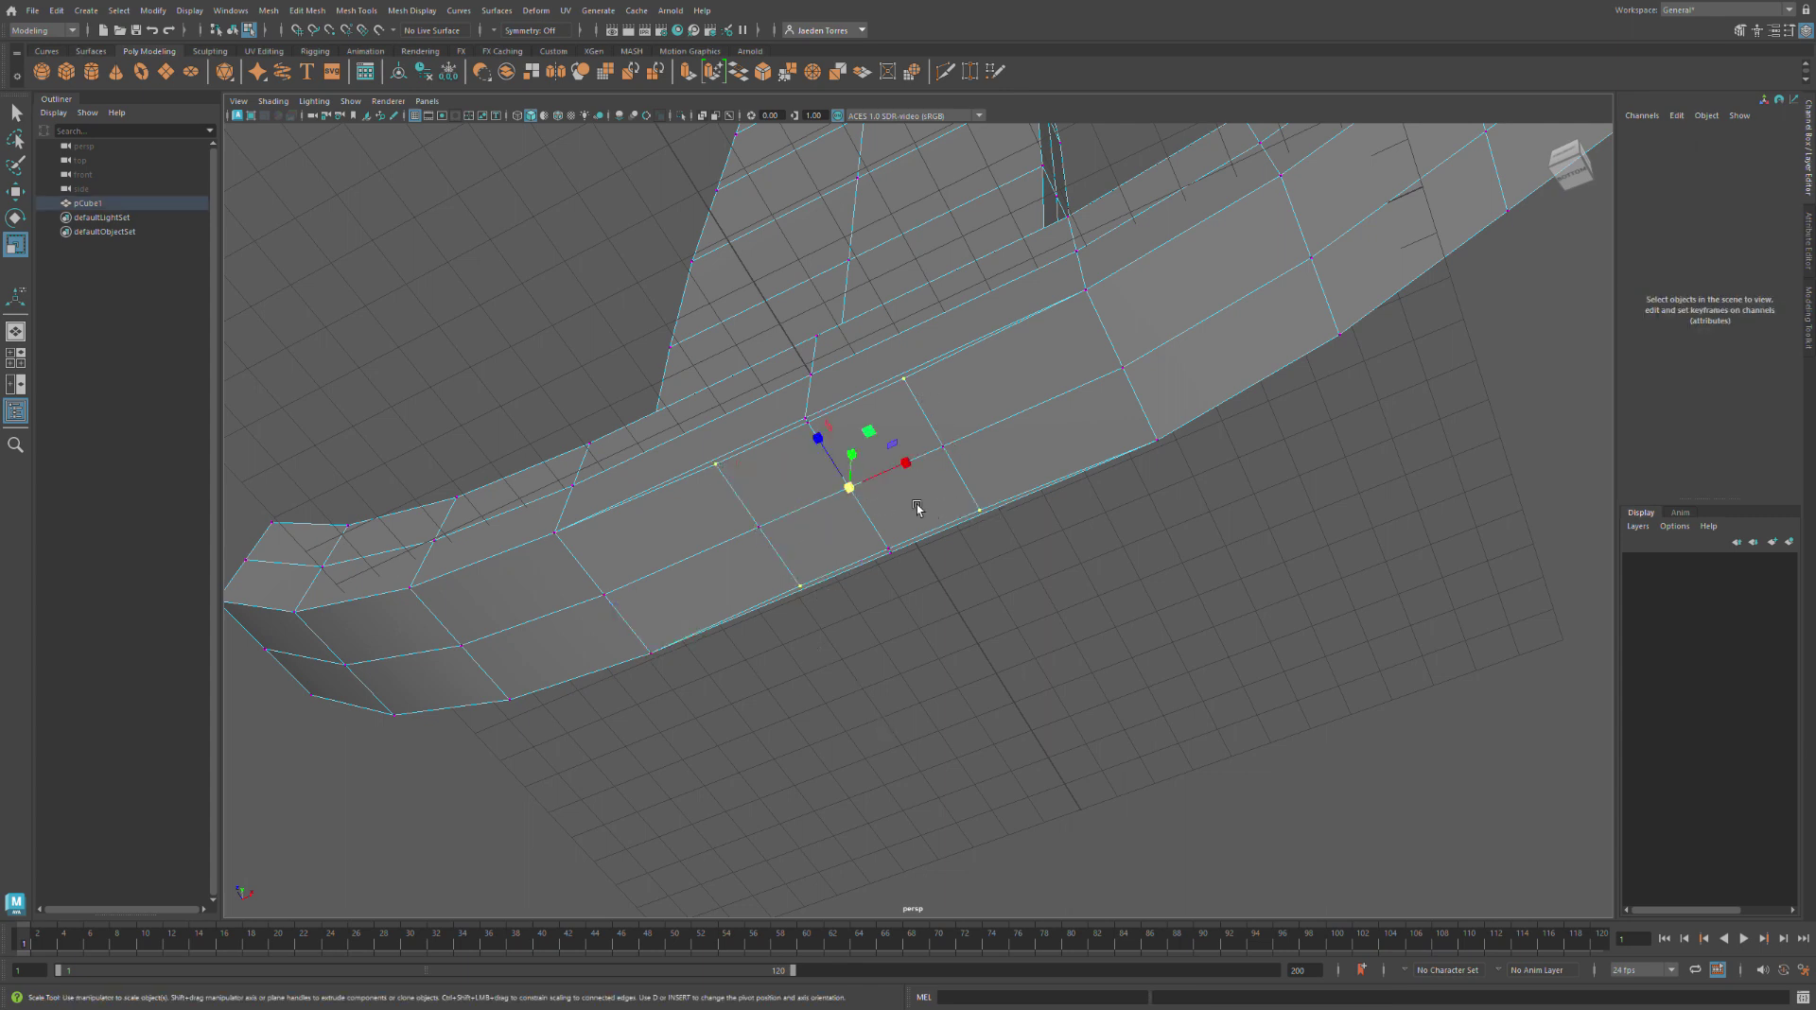
left_click_drag(849, 488, 809, 505)
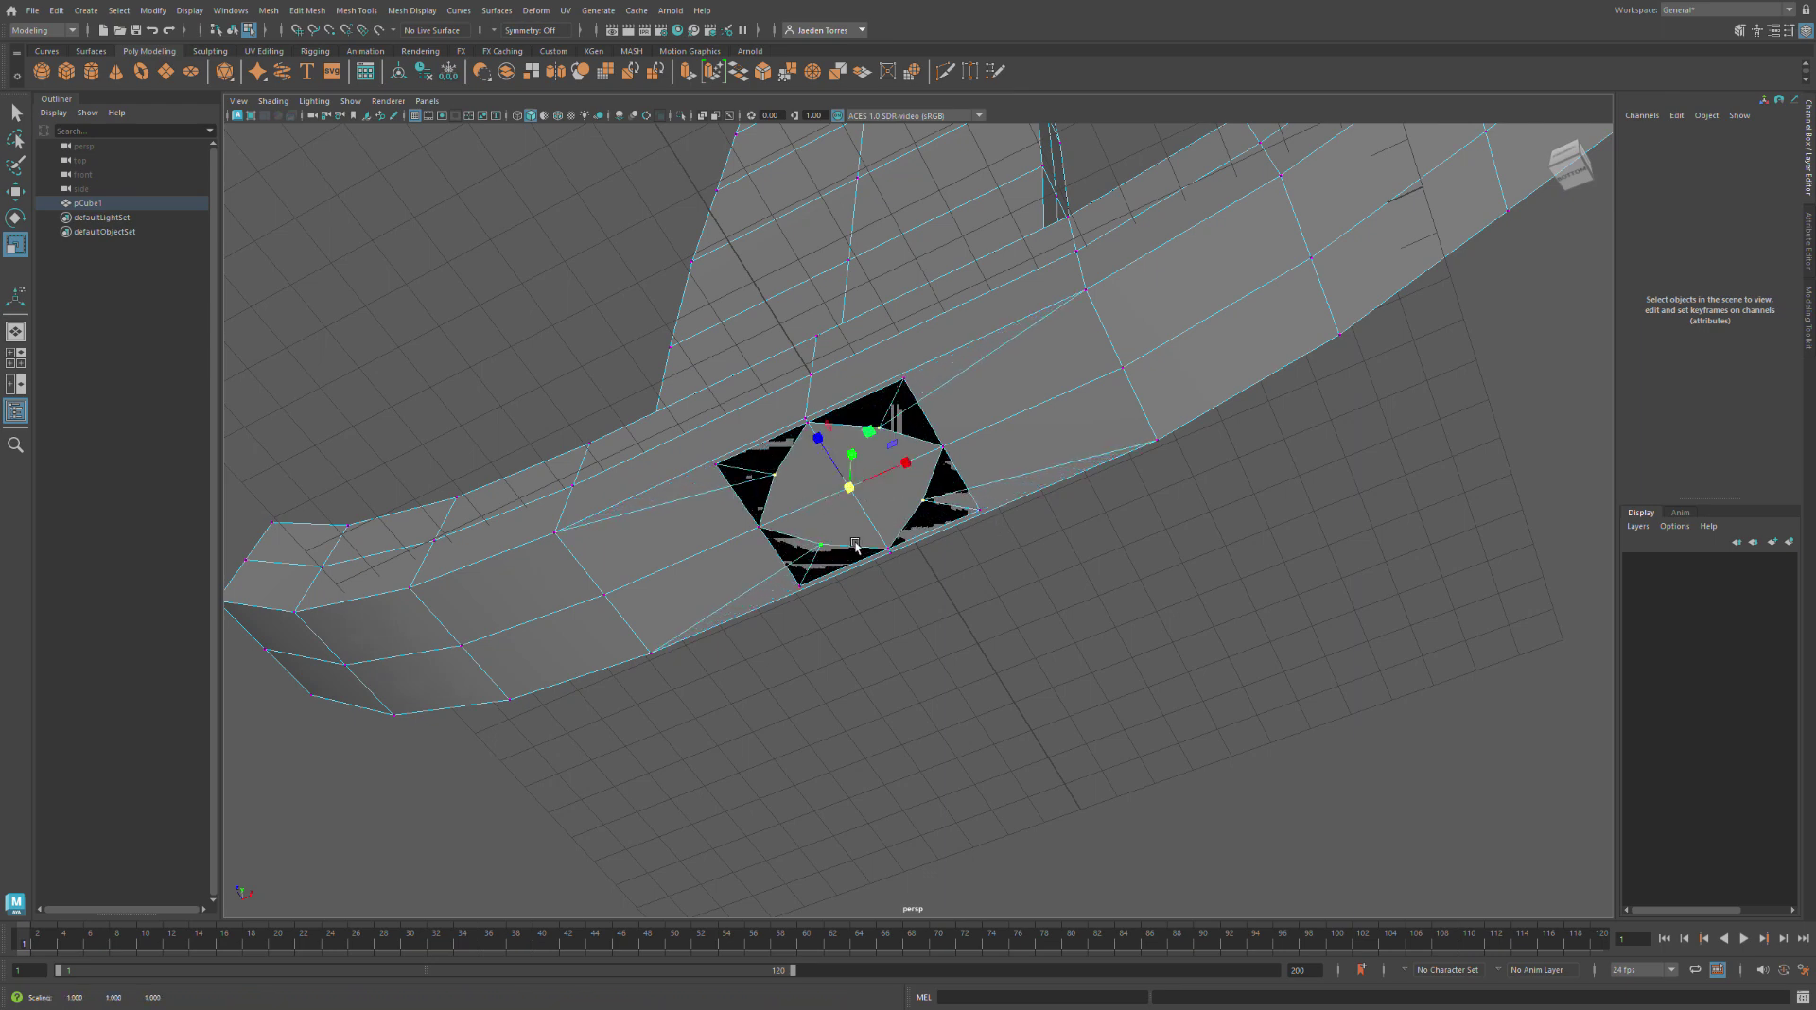
Undo the corner scaling and scale the patch's four corner vertices uniformly inward again
left_click(908, 600)
left_click_drag(893, 582, 938, 594, "alt")
key("ctrl+z")
key("ctrl+z")
key("ctrl+z")
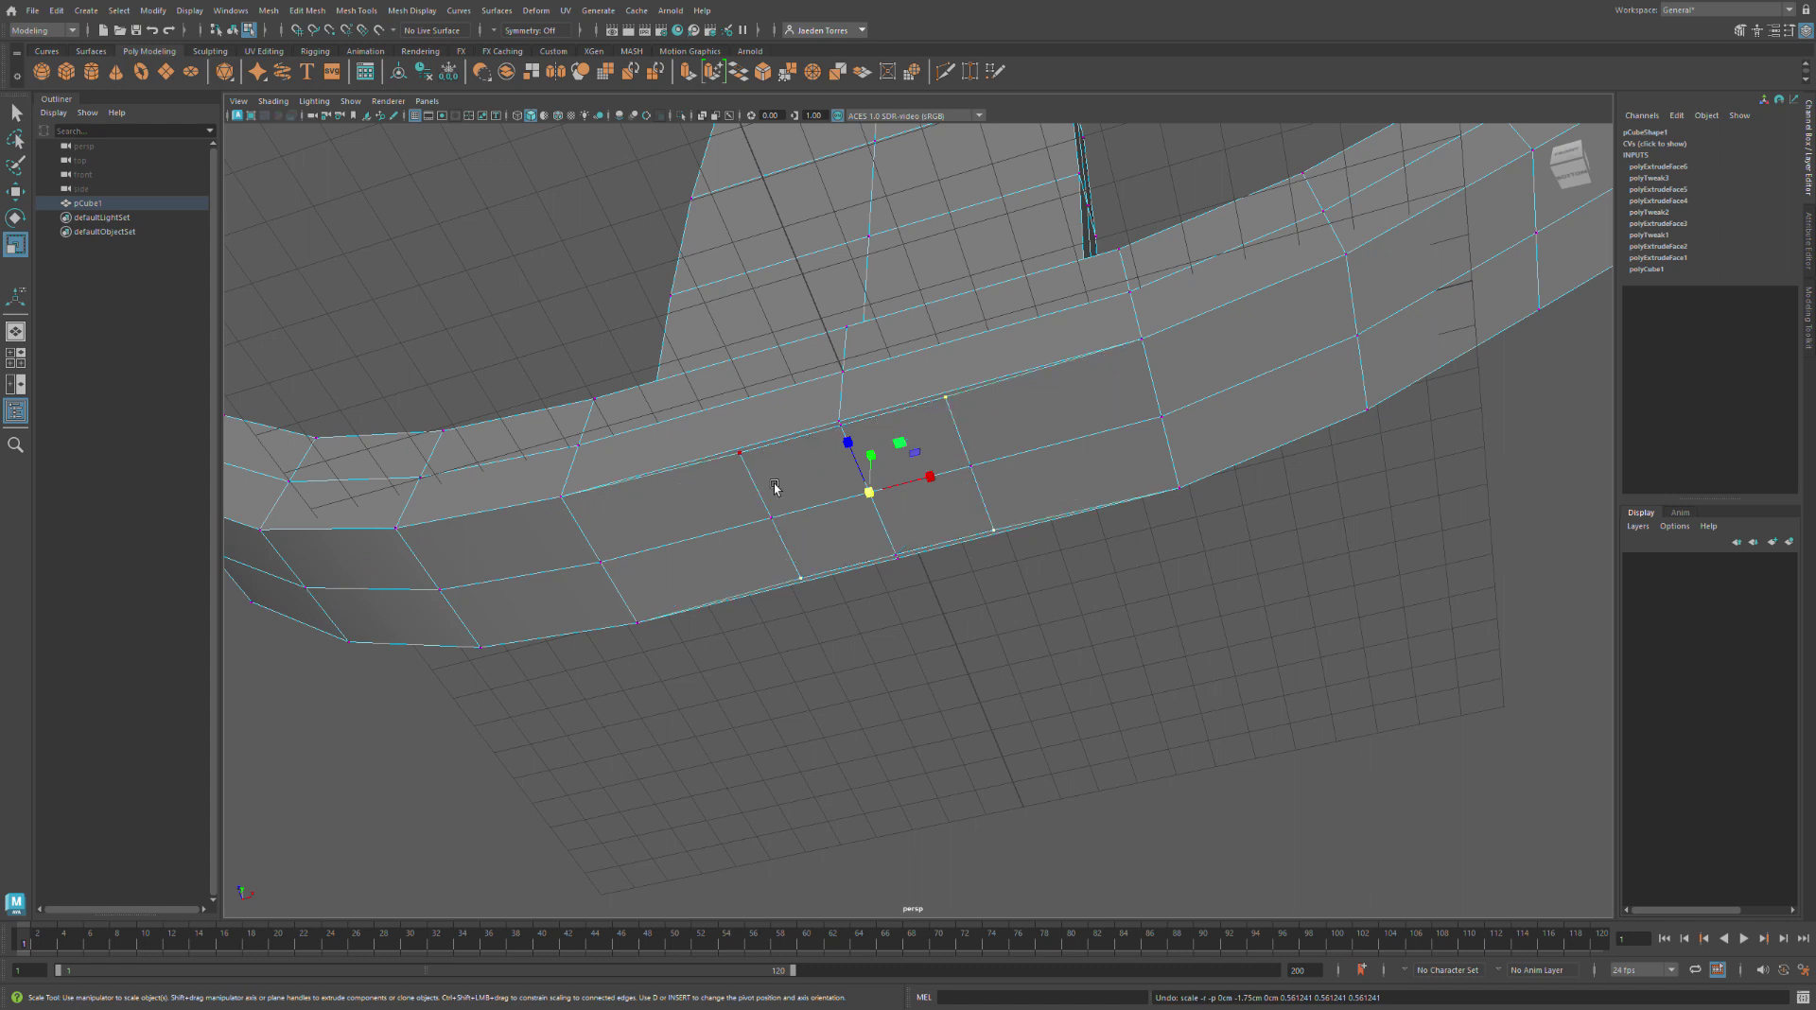
left_click_drag(877, 499, 827, 508)
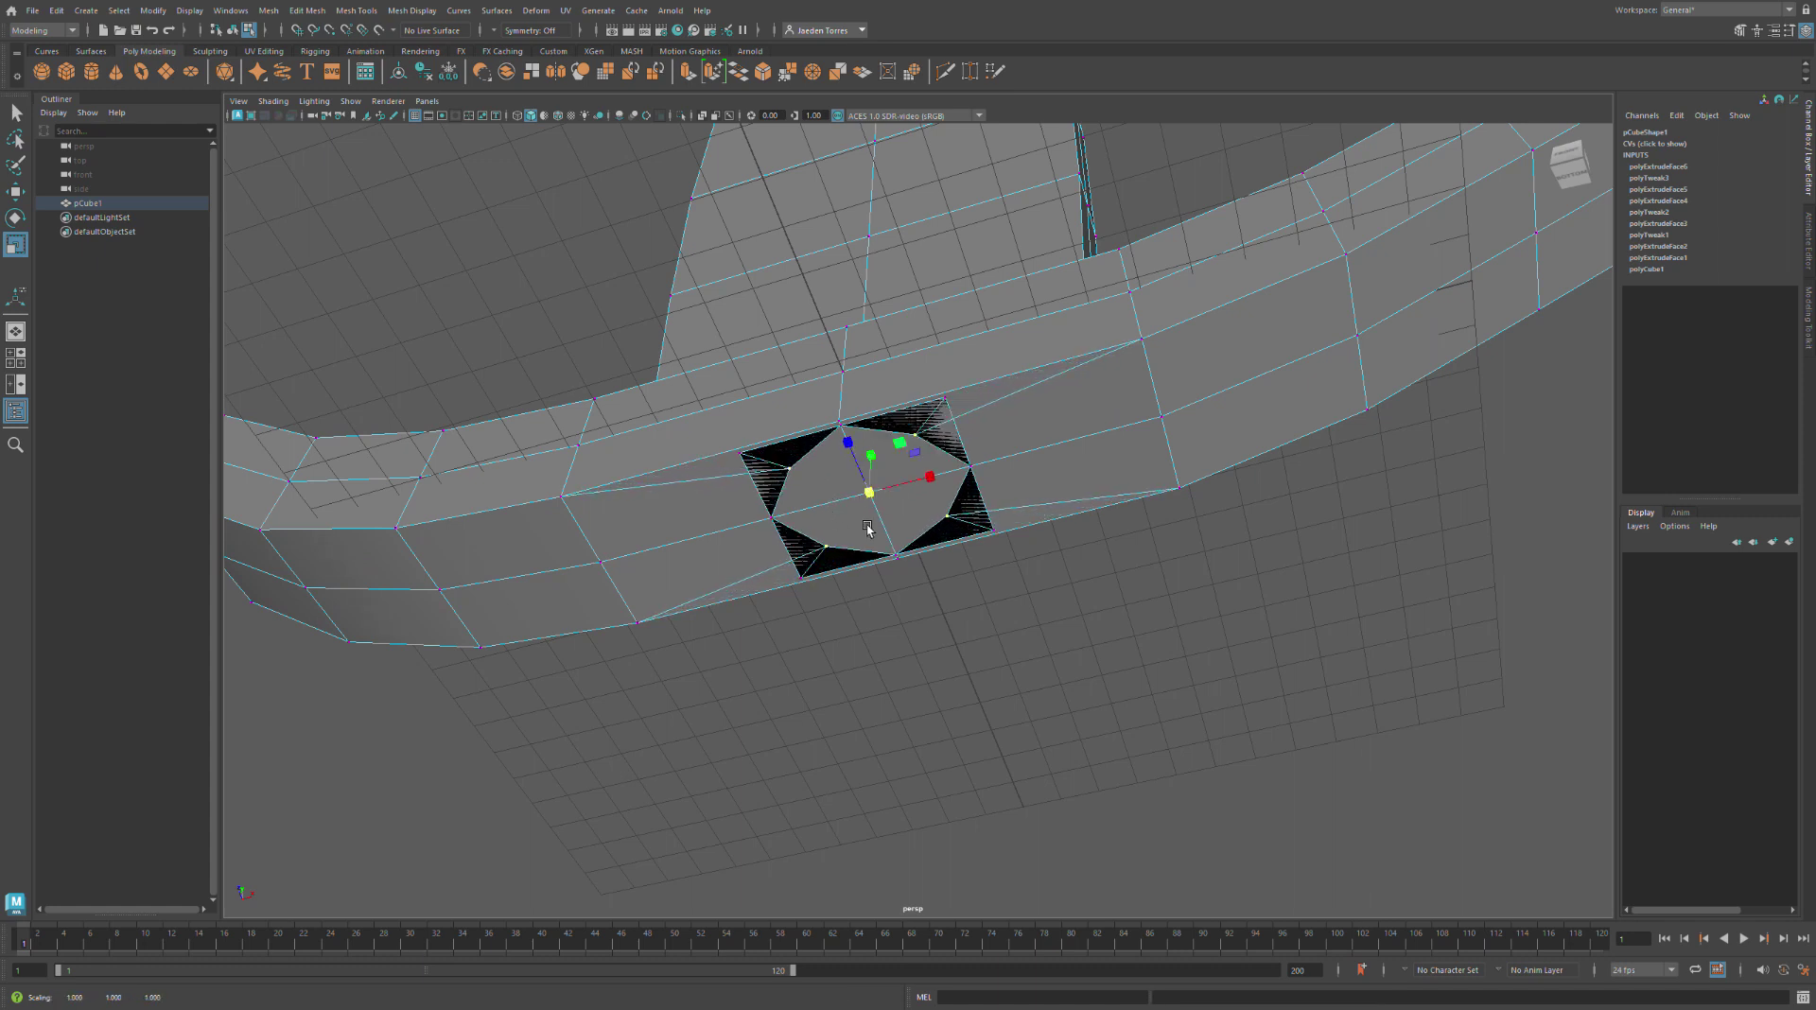
Select the four faces of the rounded underside patch and try extruding them
key("F11")
left_click(939, 609)
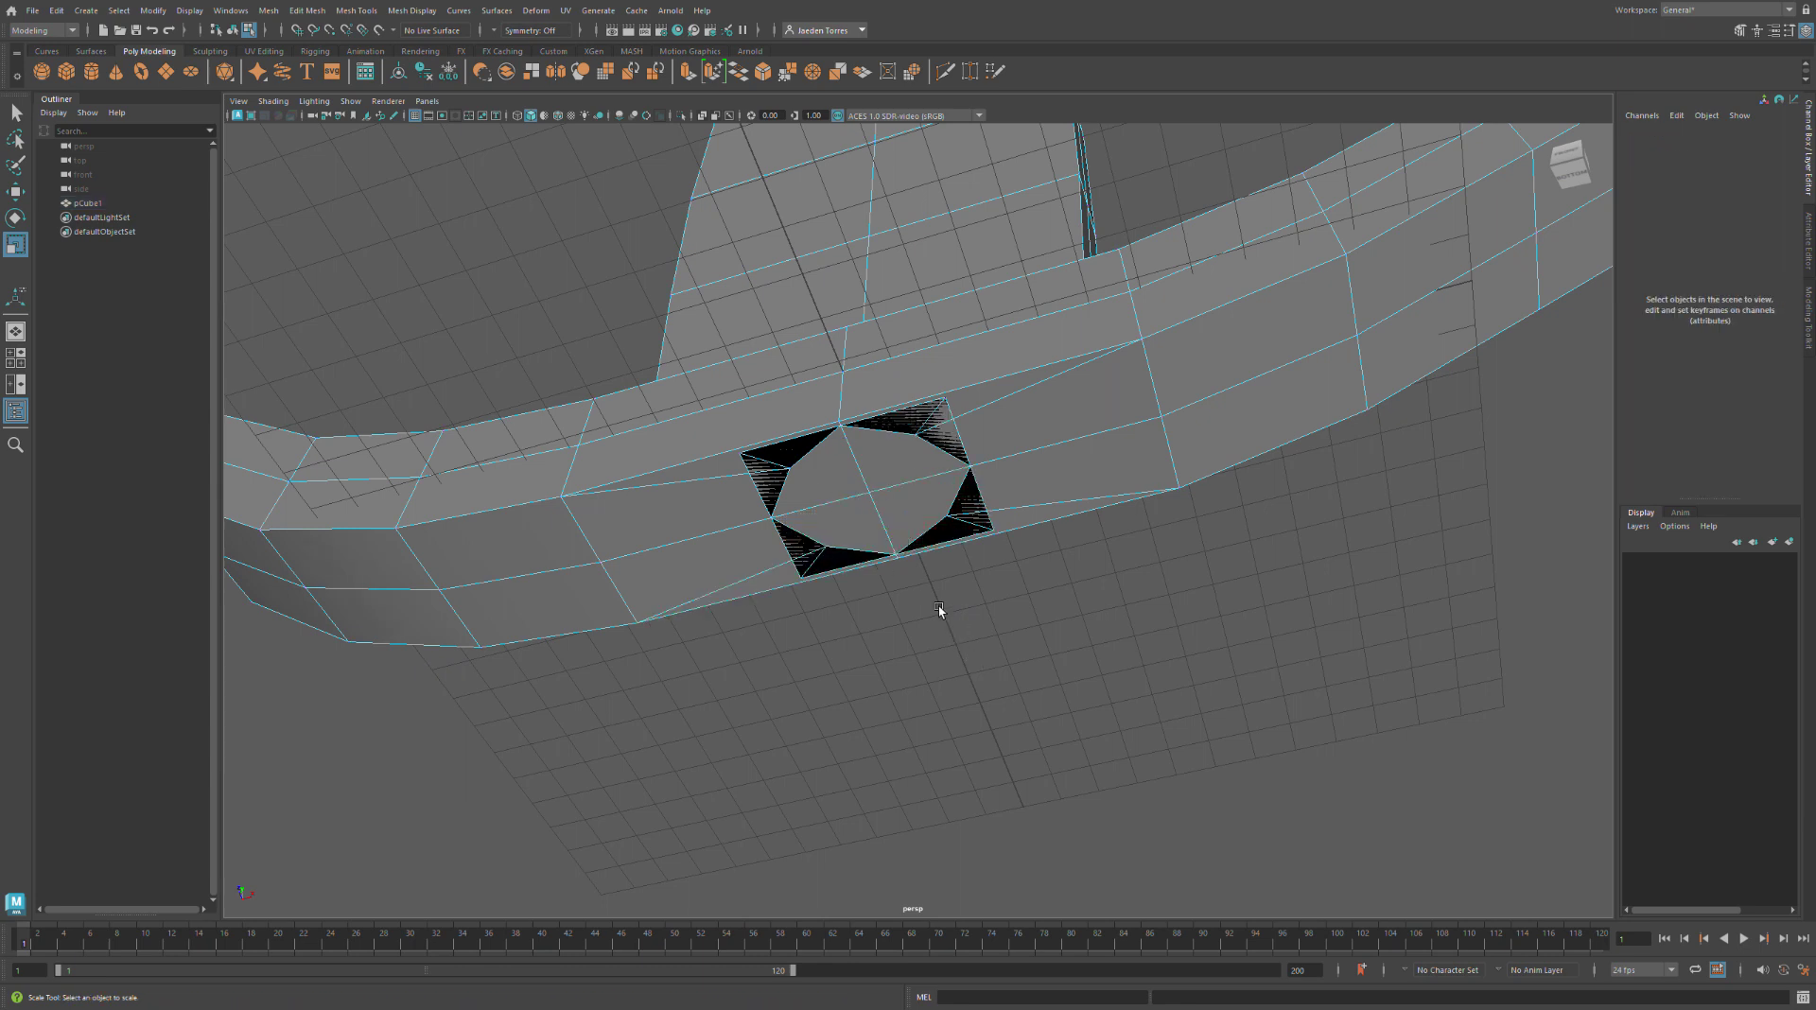
left_click(854, 481)
left_click(908, 471, "shift")
left_click(930, 493, "shift")
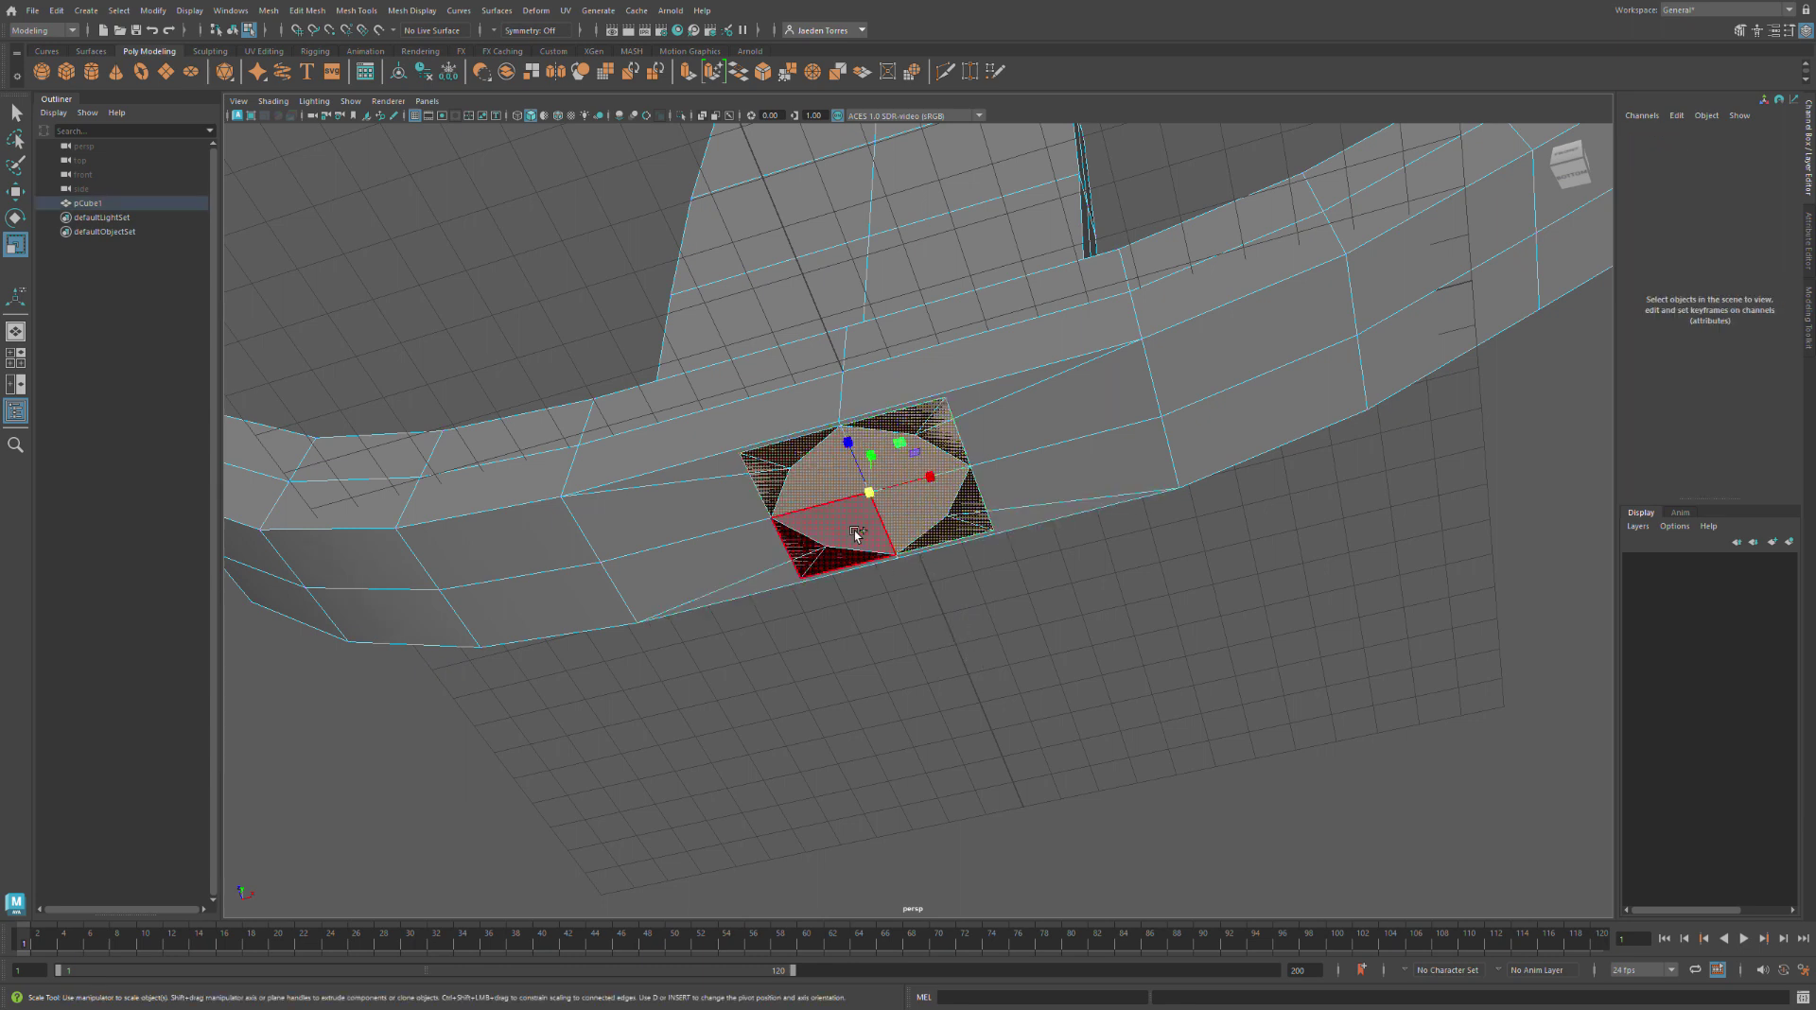
left_click(854, 532, "shift")
key("ctrl+e")
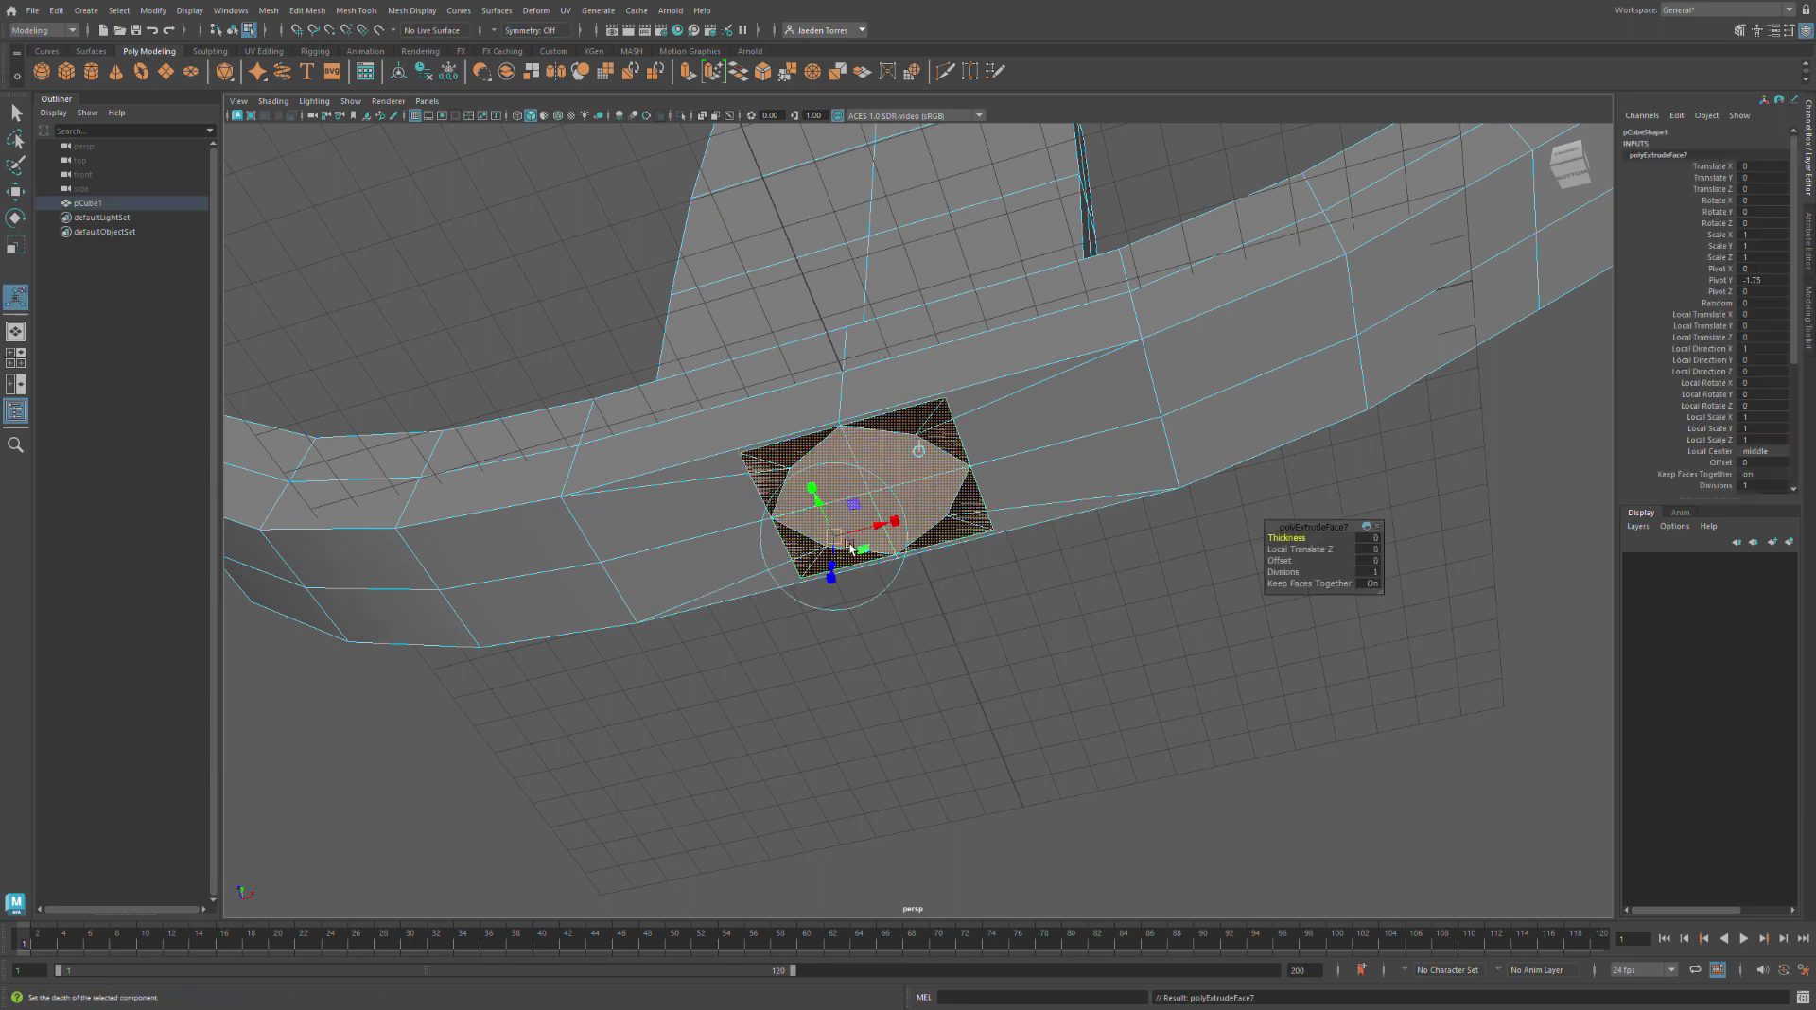
left_click_drag(849, 568, 924, 465)
Undo the rounded patch's extrusion and the scaling of its corner vertices
key("ctrl+z")
key("ctrl+z")
key("ctrl+z")
key("ctrl+z")
key("ctrl+z")
key("ctrl+z")
key("ctrl+z")
key("ctrl+z")
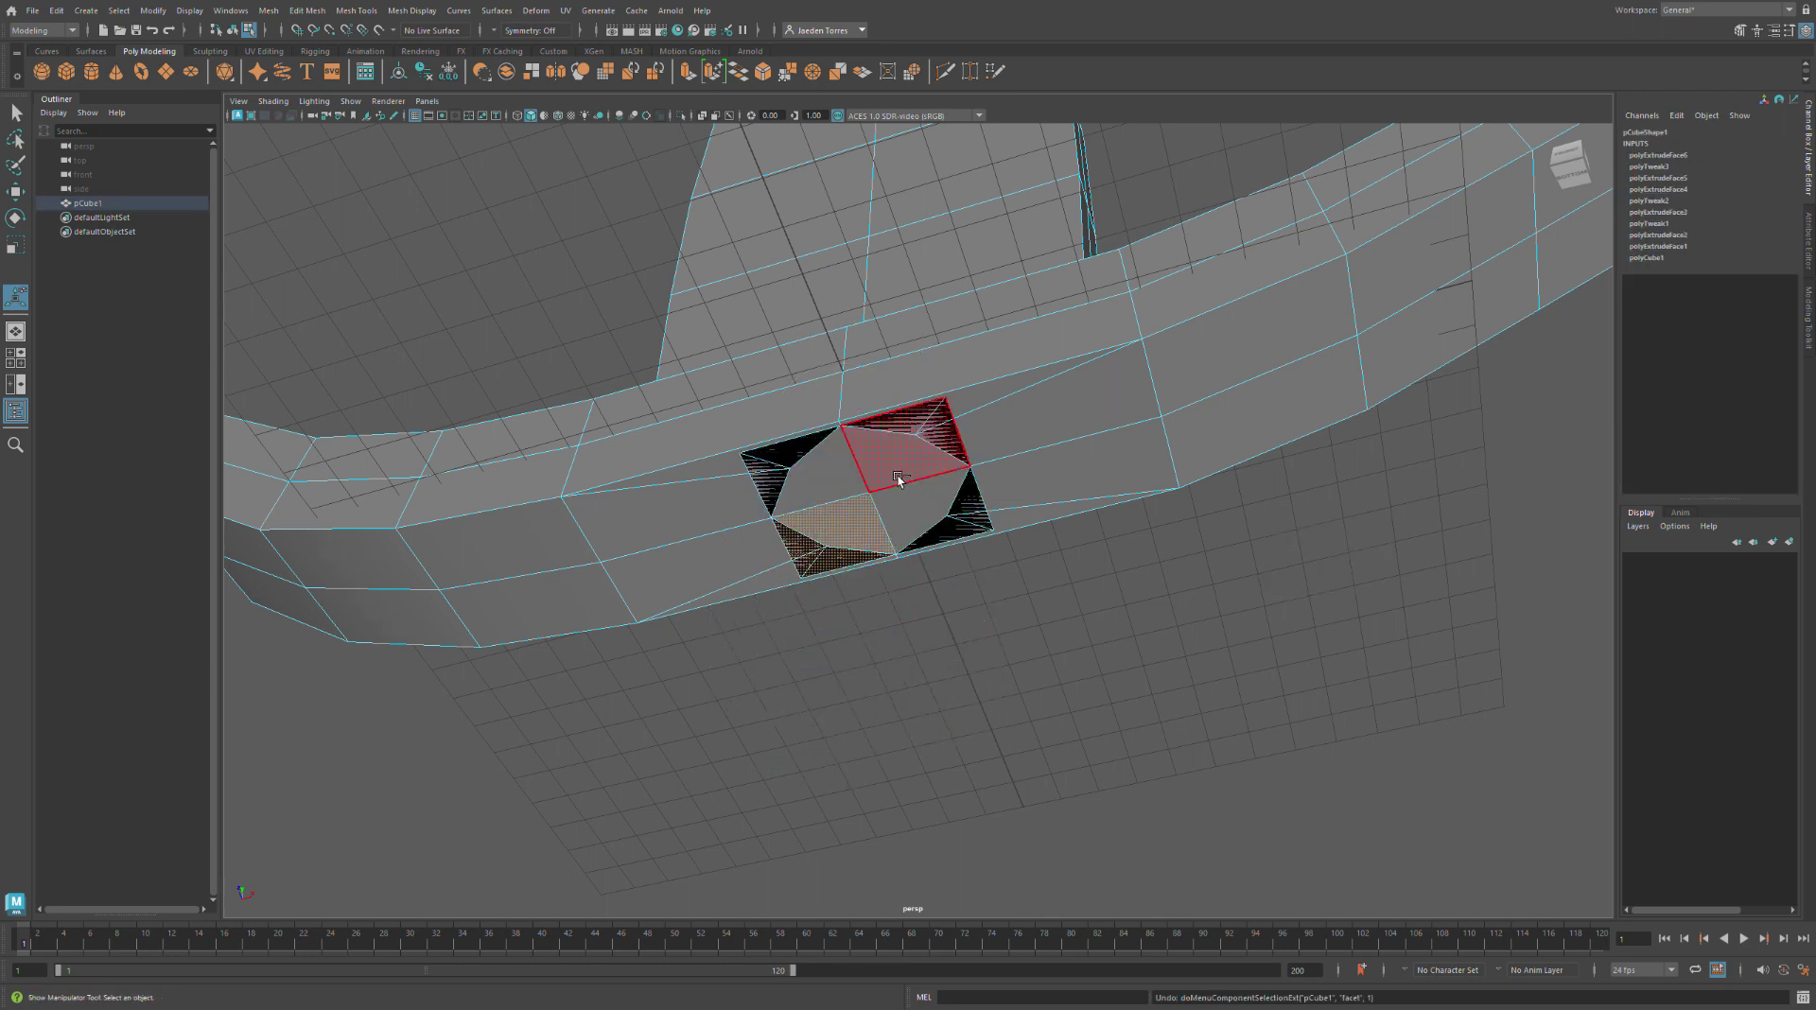
key("ctrl+z")
key("ctrl+z")
key("ctrl+z")
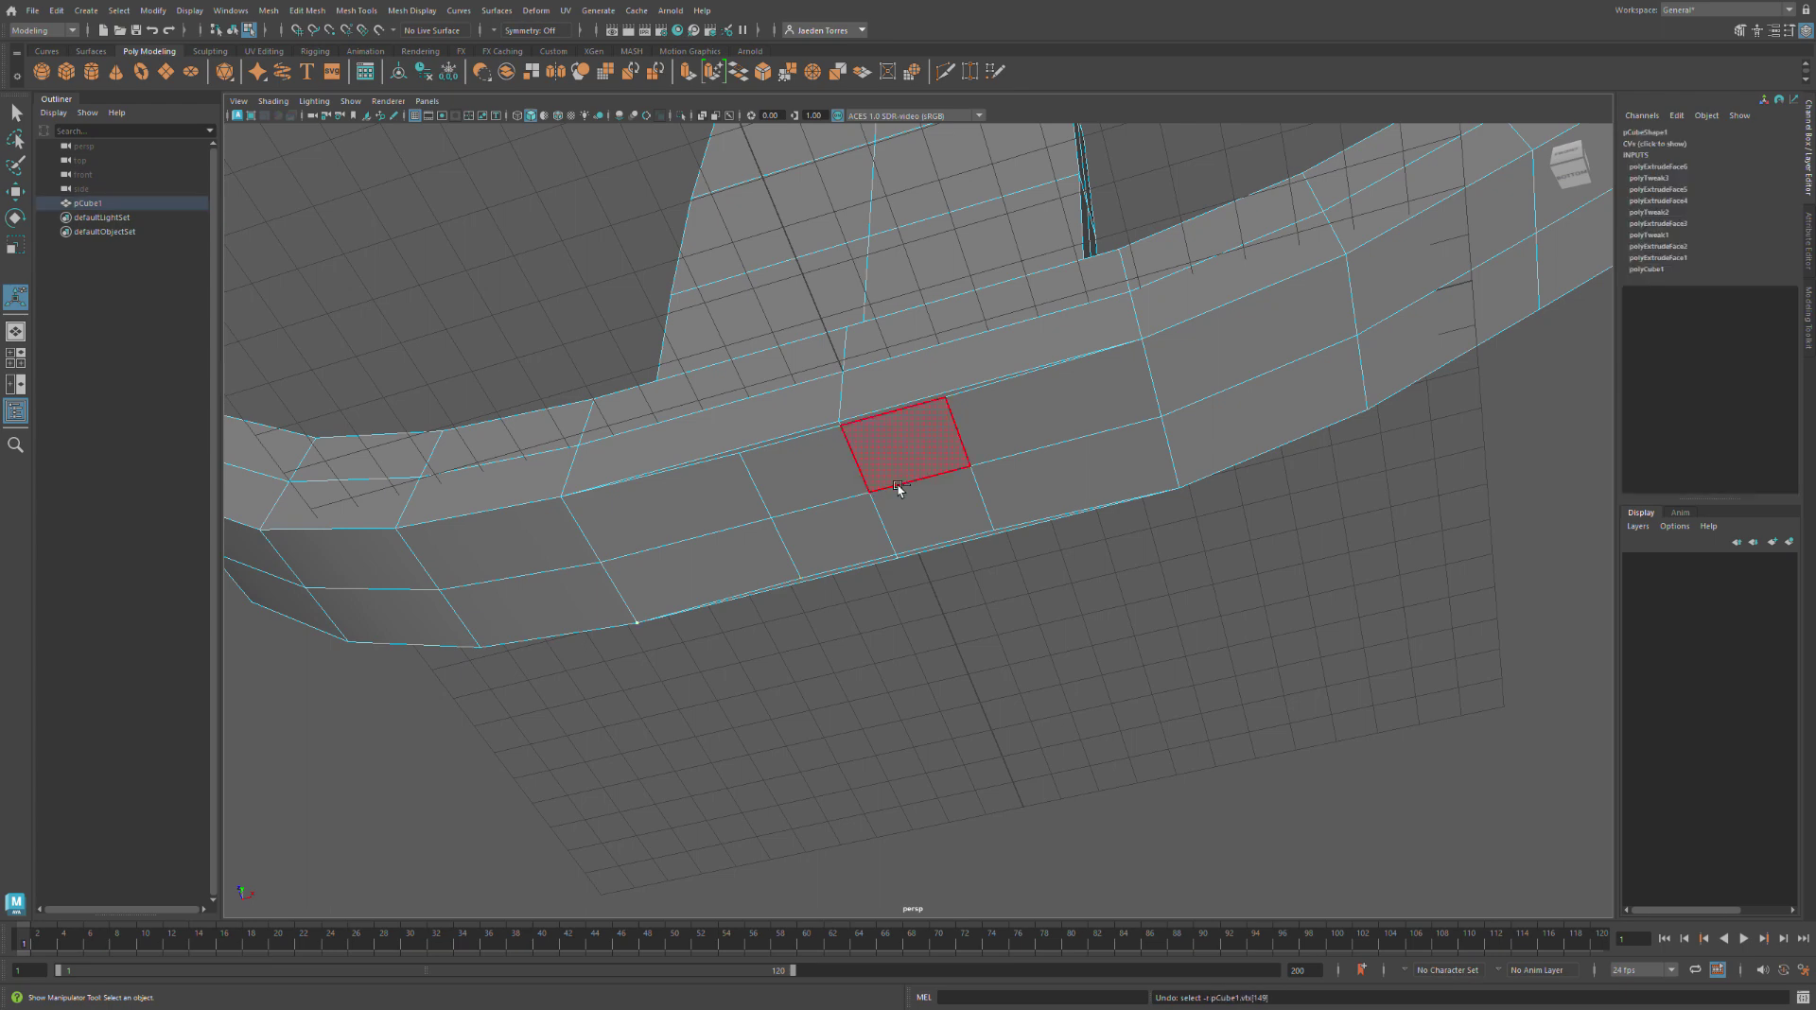
key("ctrl+z")
key("ctrl+z")
key("ctrl+z")
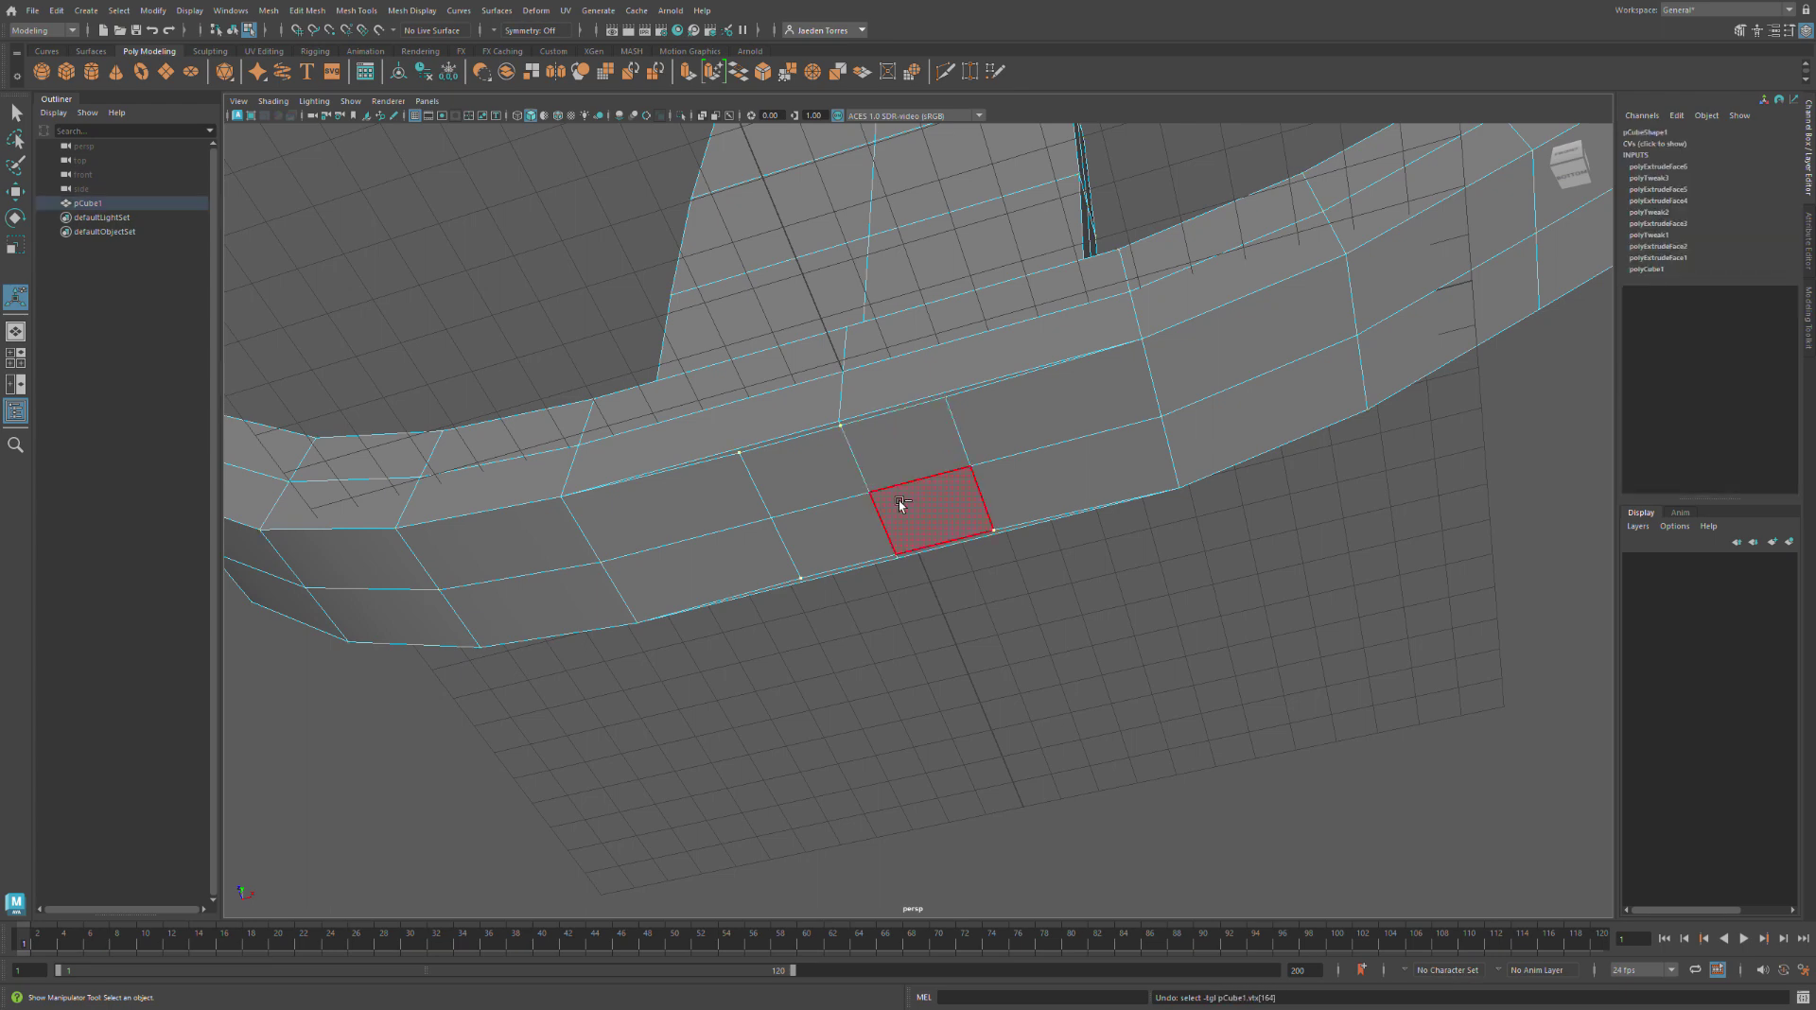
Reselect the four corner vertices of the square underside patch and try another uniform inward scaling
left_click_drag(871, 539, 952, 549, "alt")
left_click(883, 507)
left_click(962, 579)
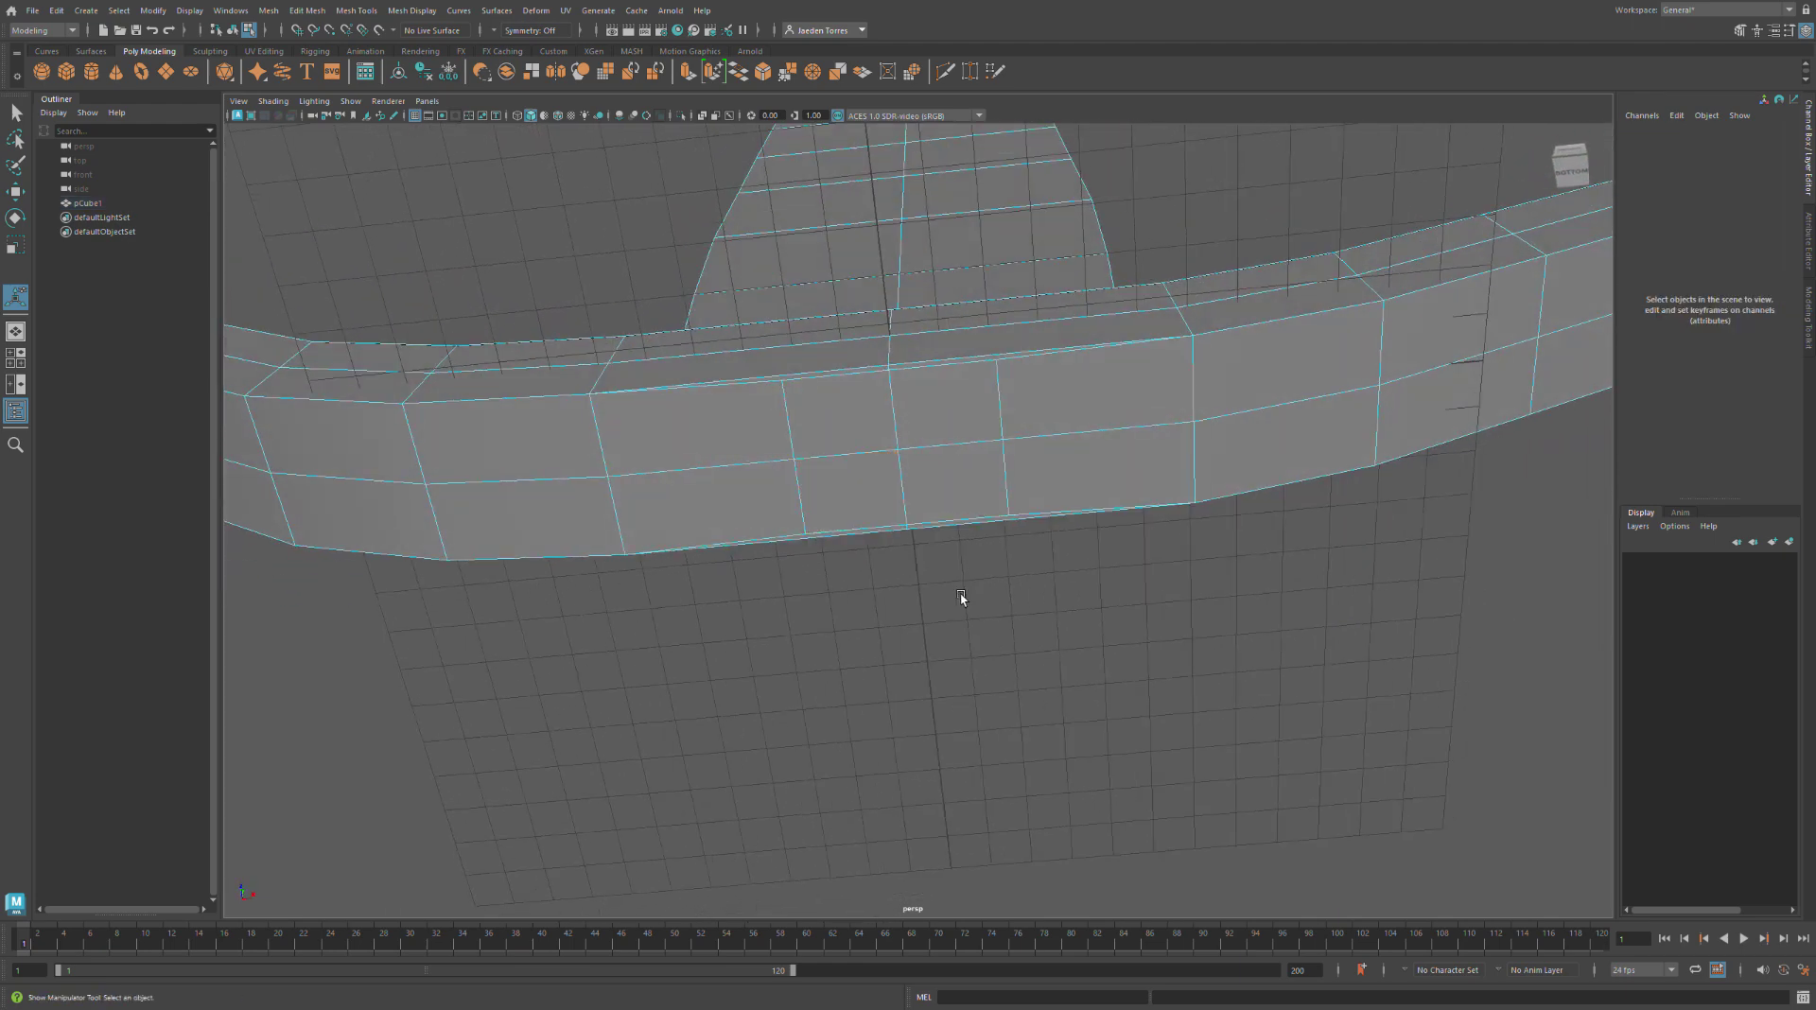
left_click(898, 517)
left_click(882, 597)
right_click_drag(816, 598, 791, 617)
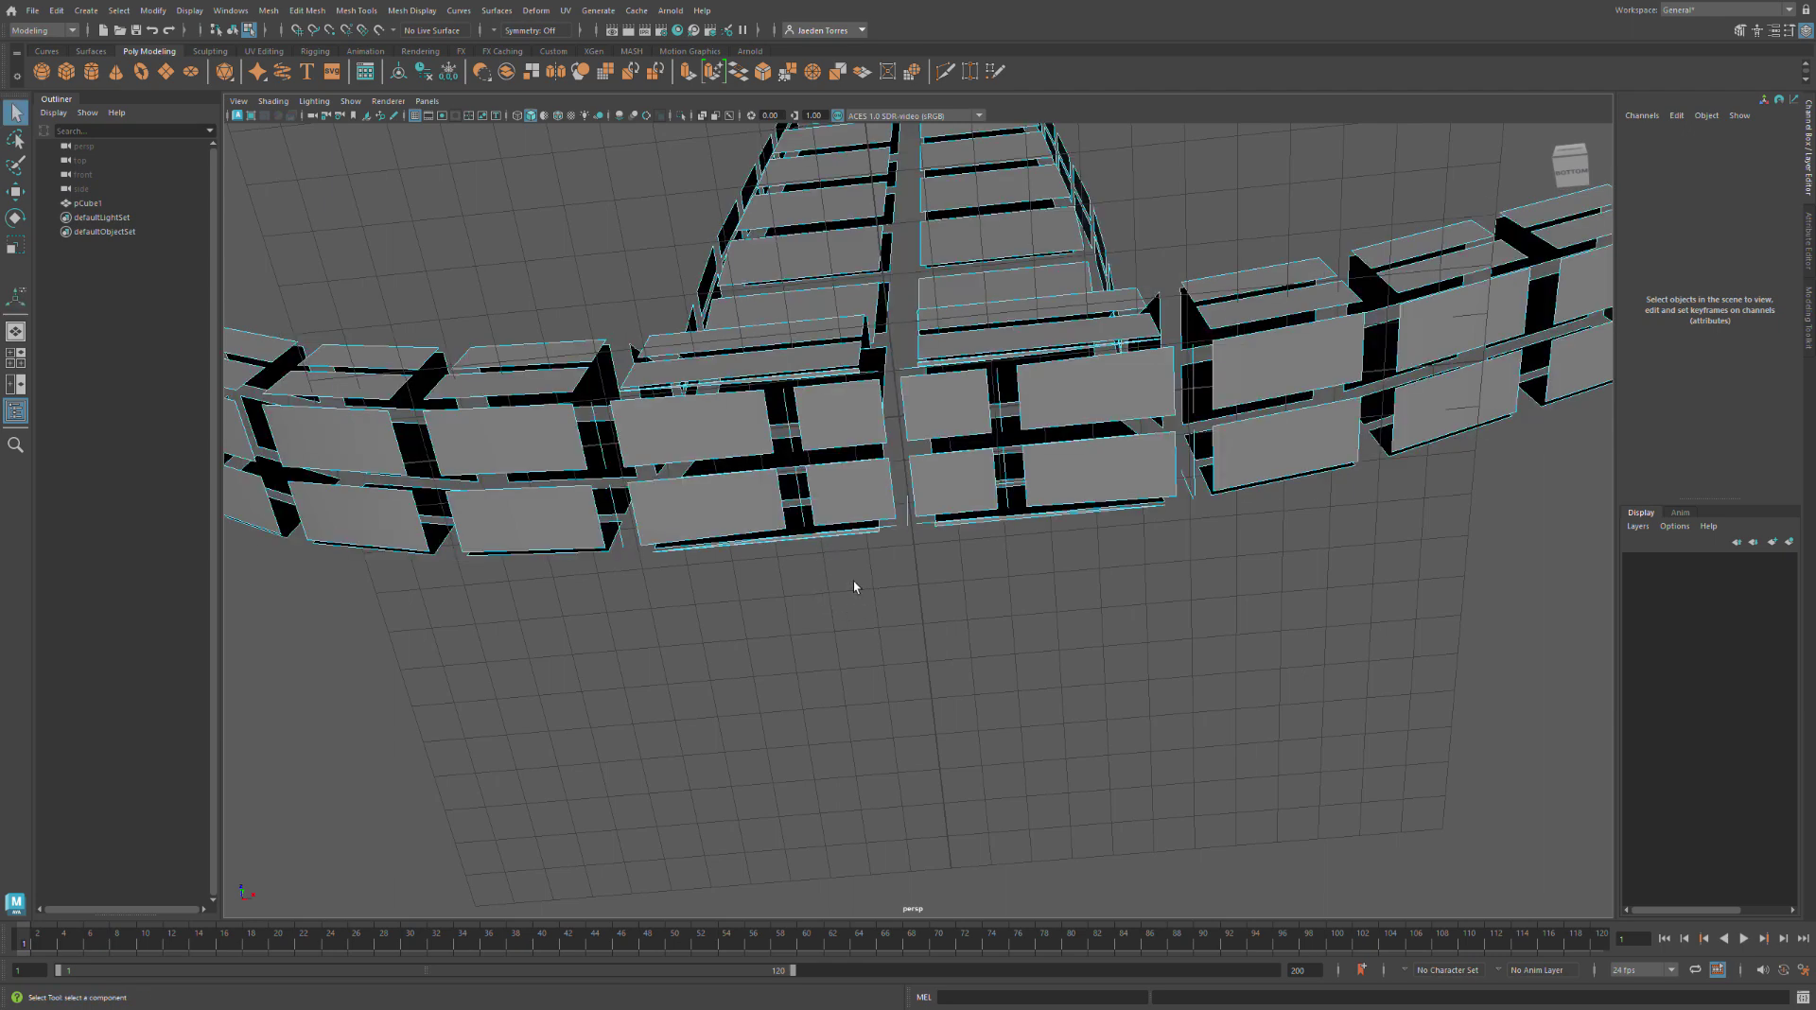
key("ctrl+z")
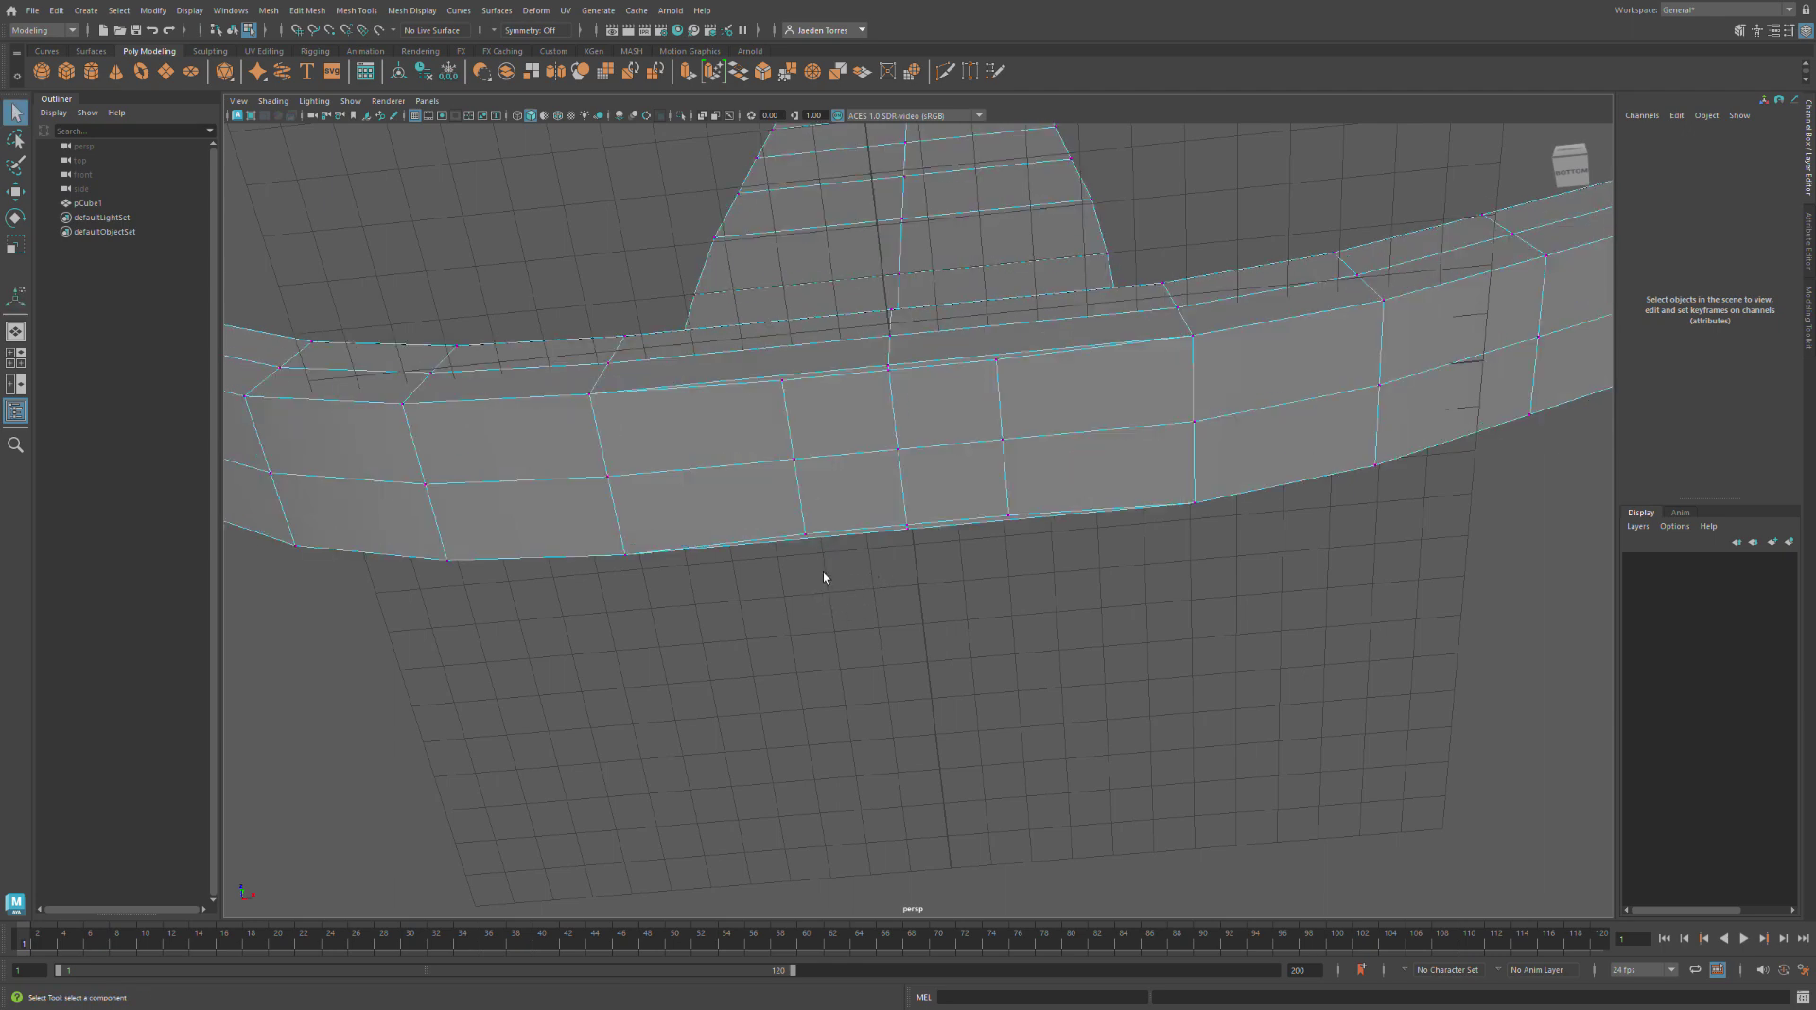
left_click(821, 542)
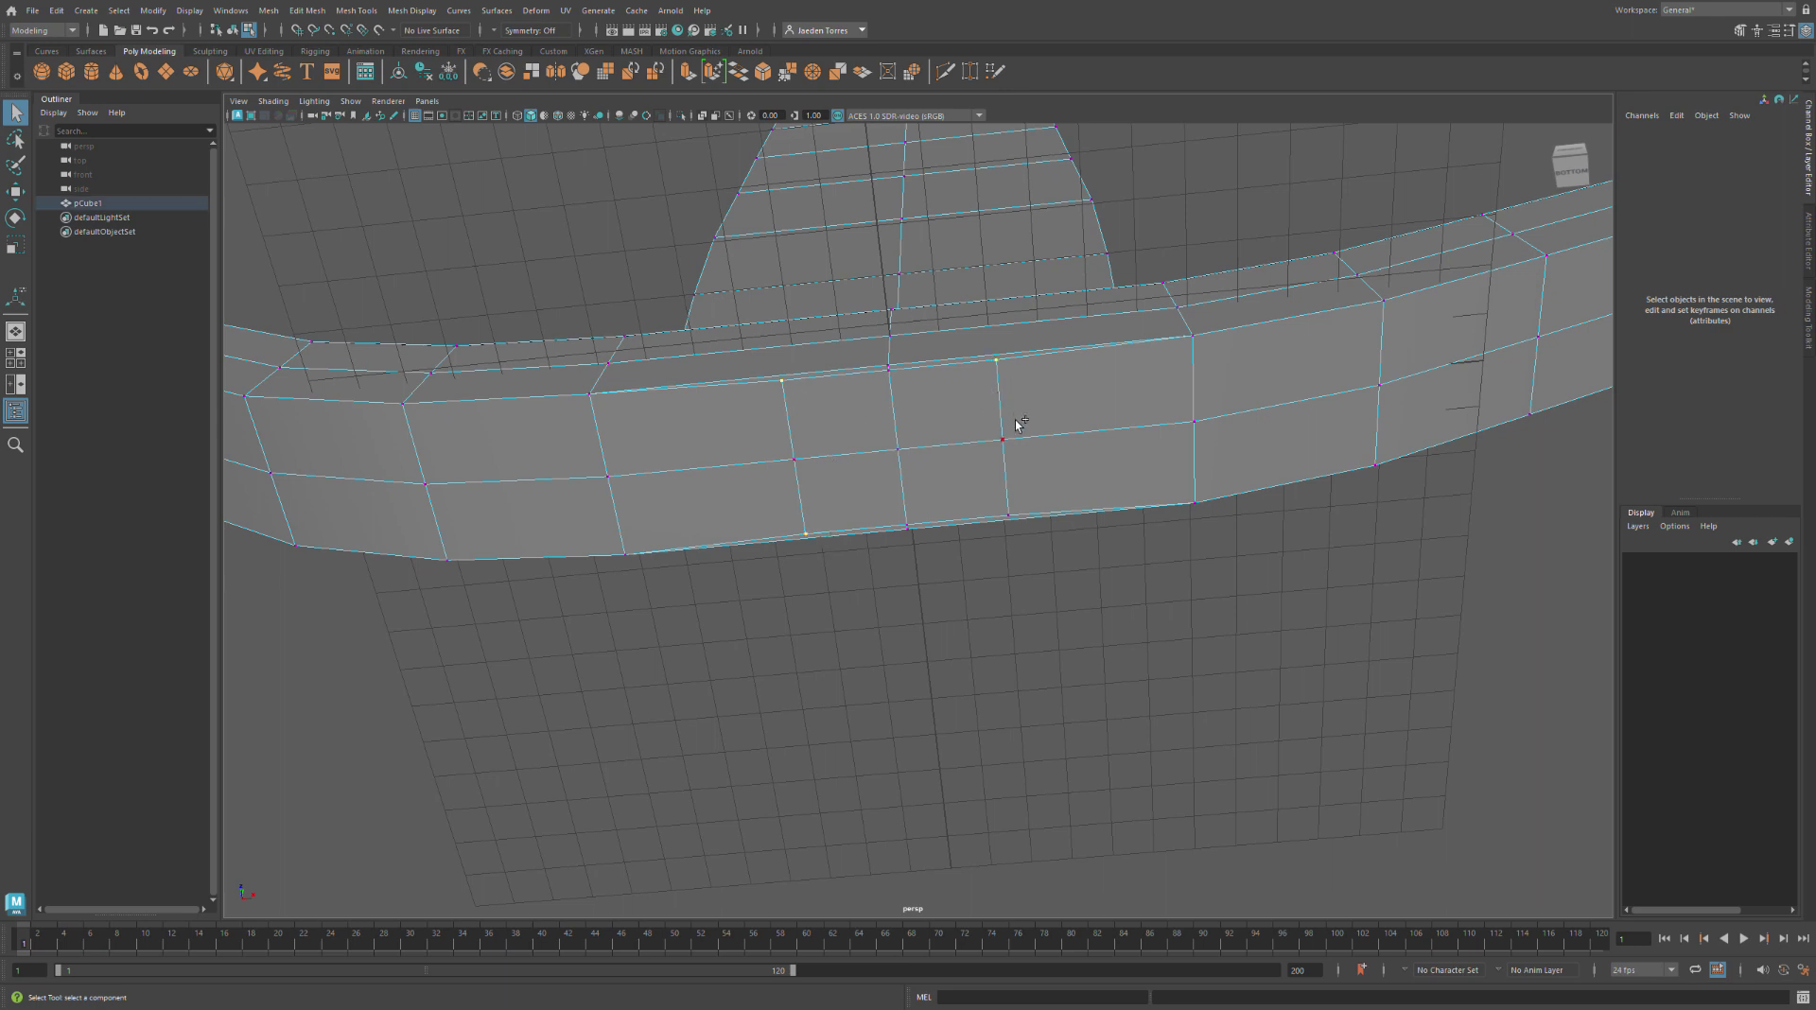
key("r")
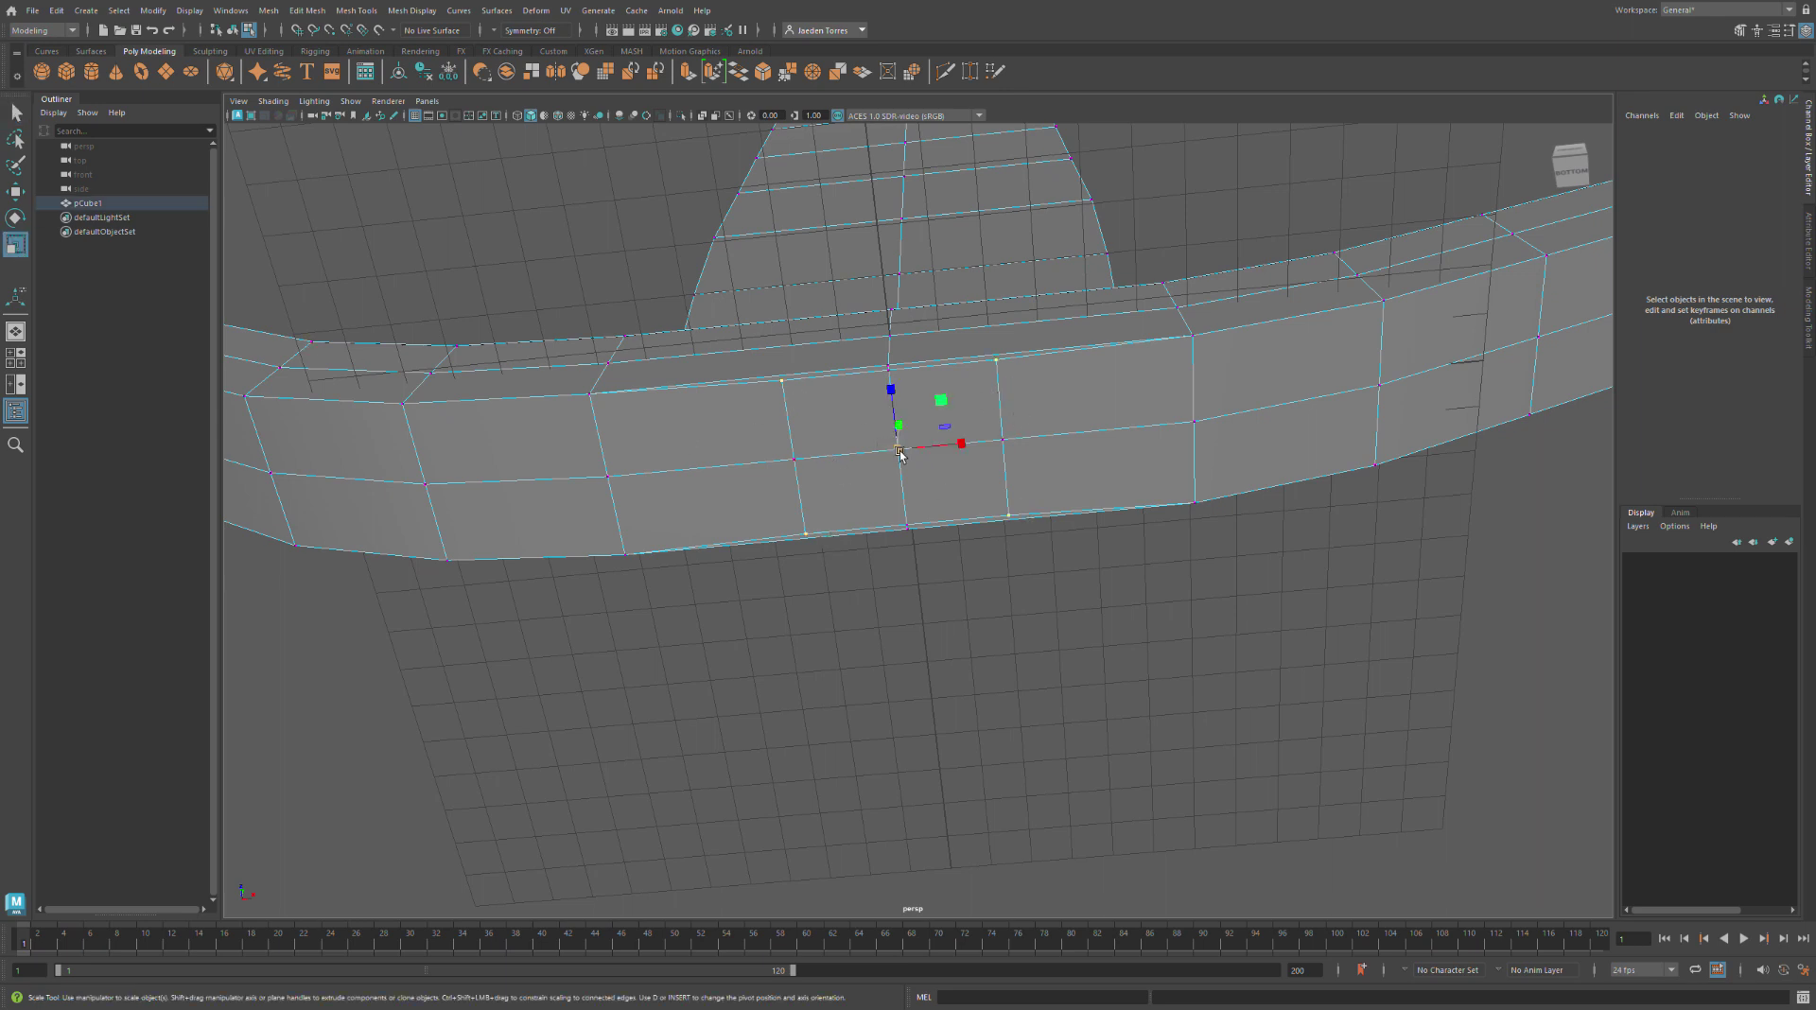
left_click_drag(899, 451, 869, 451)
Undo the corner scaling, both patch extrusions and the inset on the crossguard's underside, and clear the selection
key("ctrl+z")
key("ctrl+z")
key("ctrl+z")
key("ctrl+z")
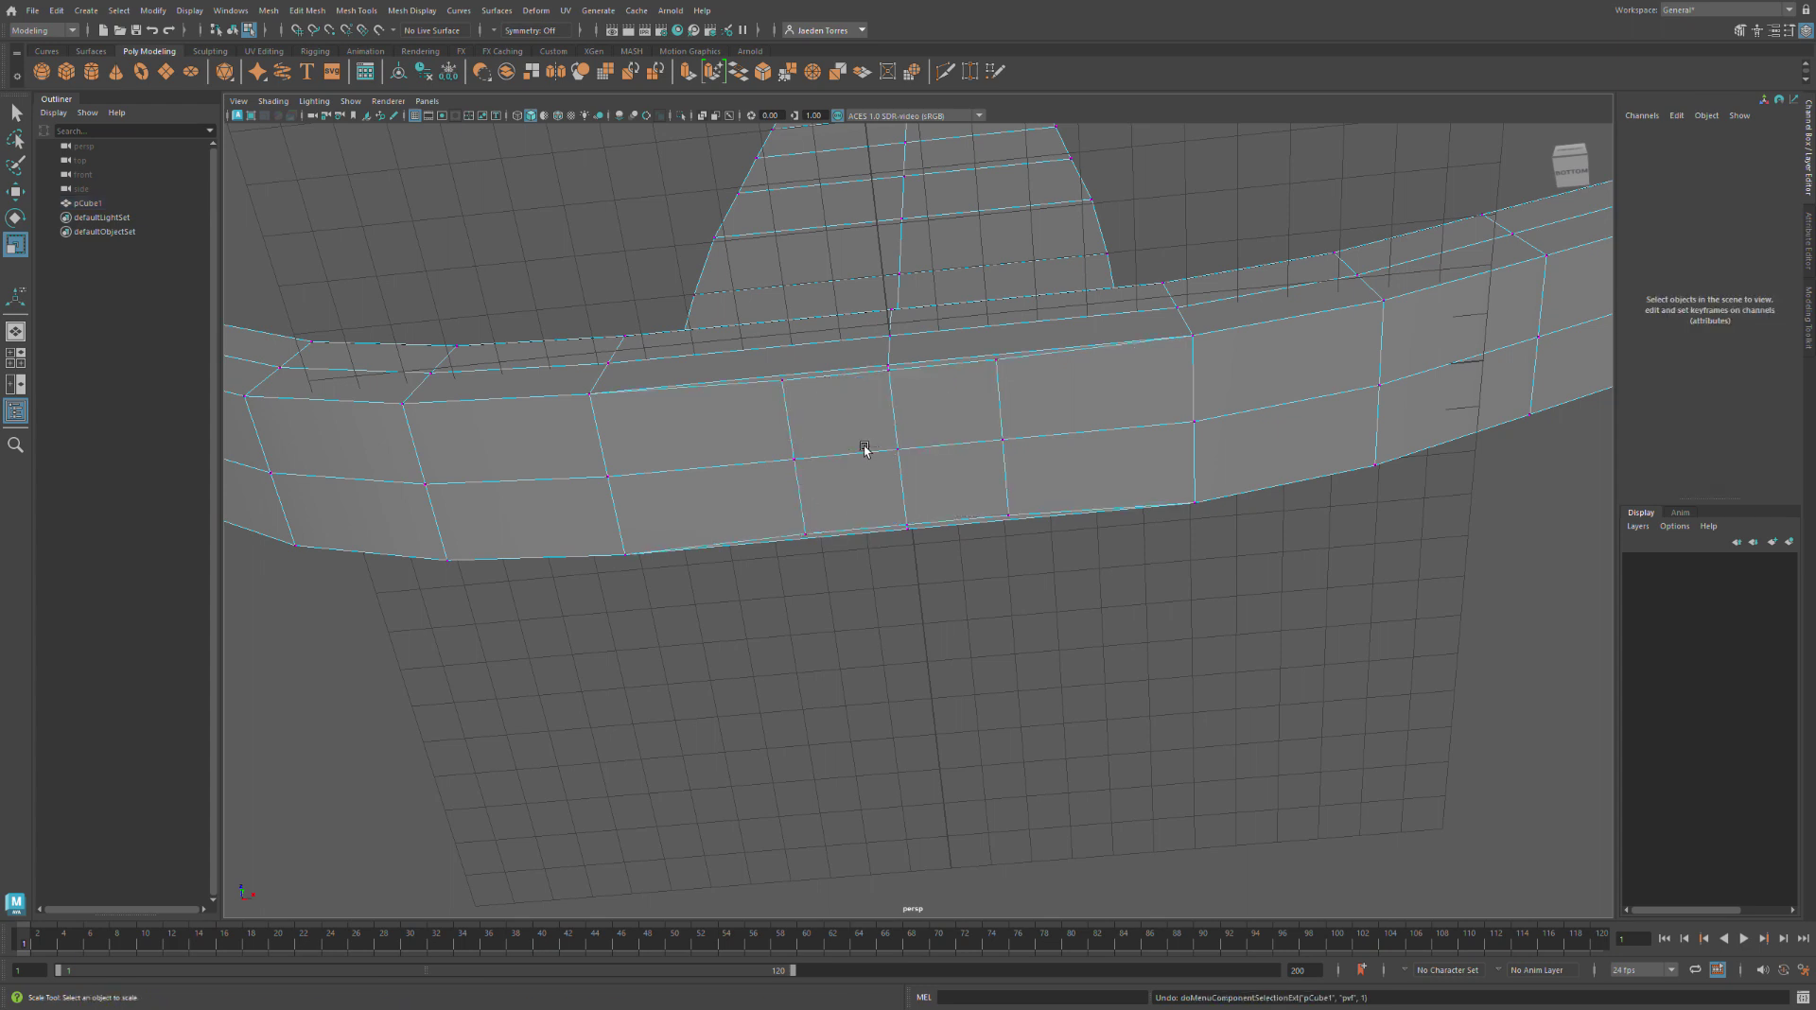
key("ctrl+z")
key("ctrl+z")
key("ctrl+z")
key("ctrl+z")
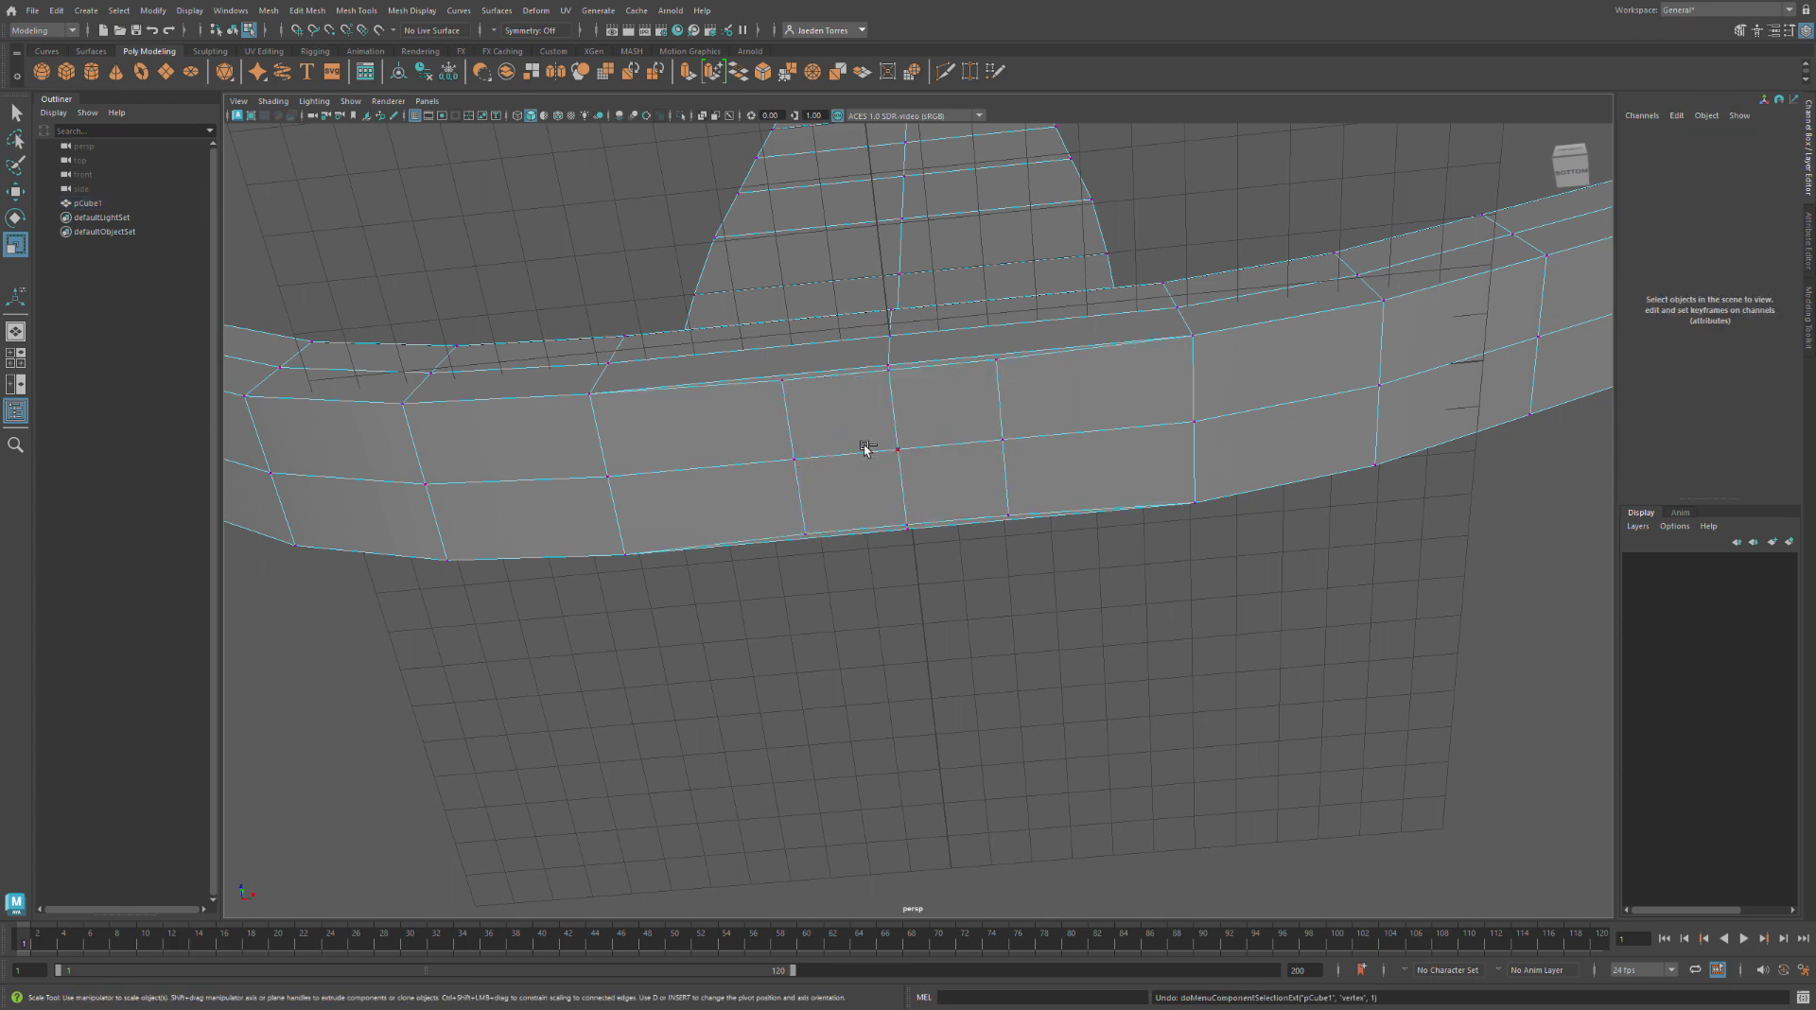
key("ctrl+z")
key("ctrl+z")
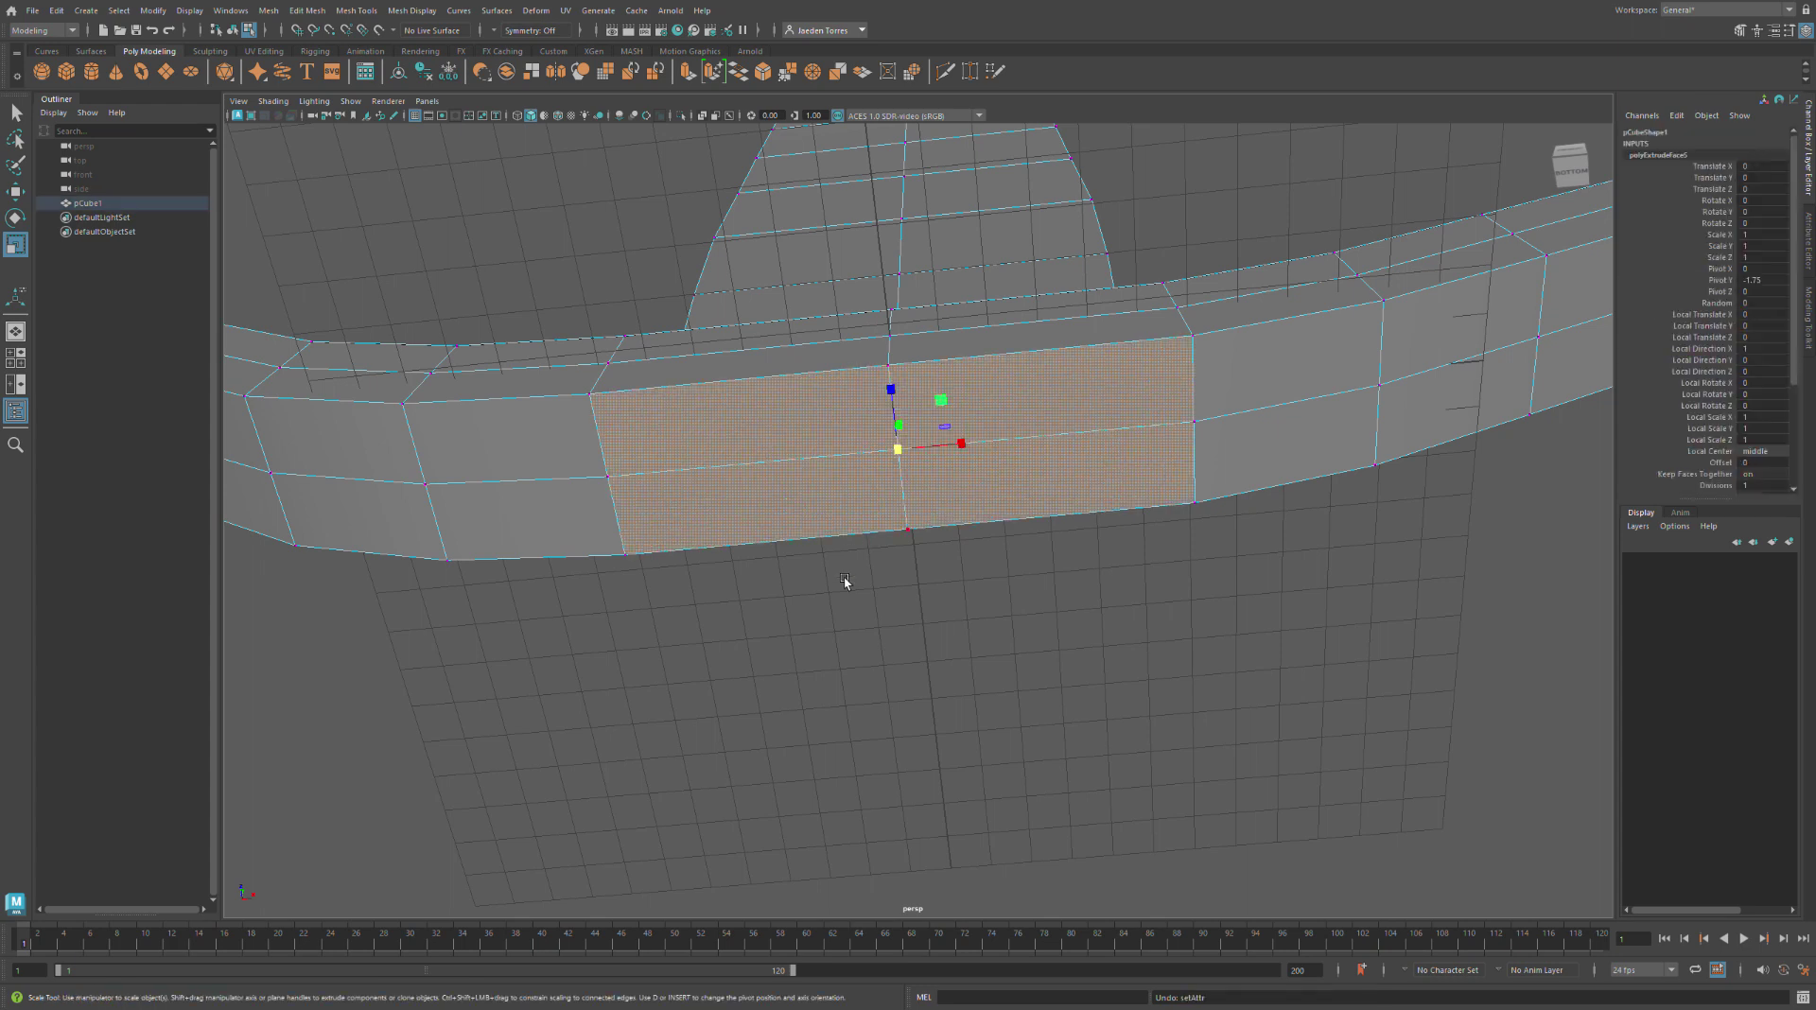
left_click(845, 580)
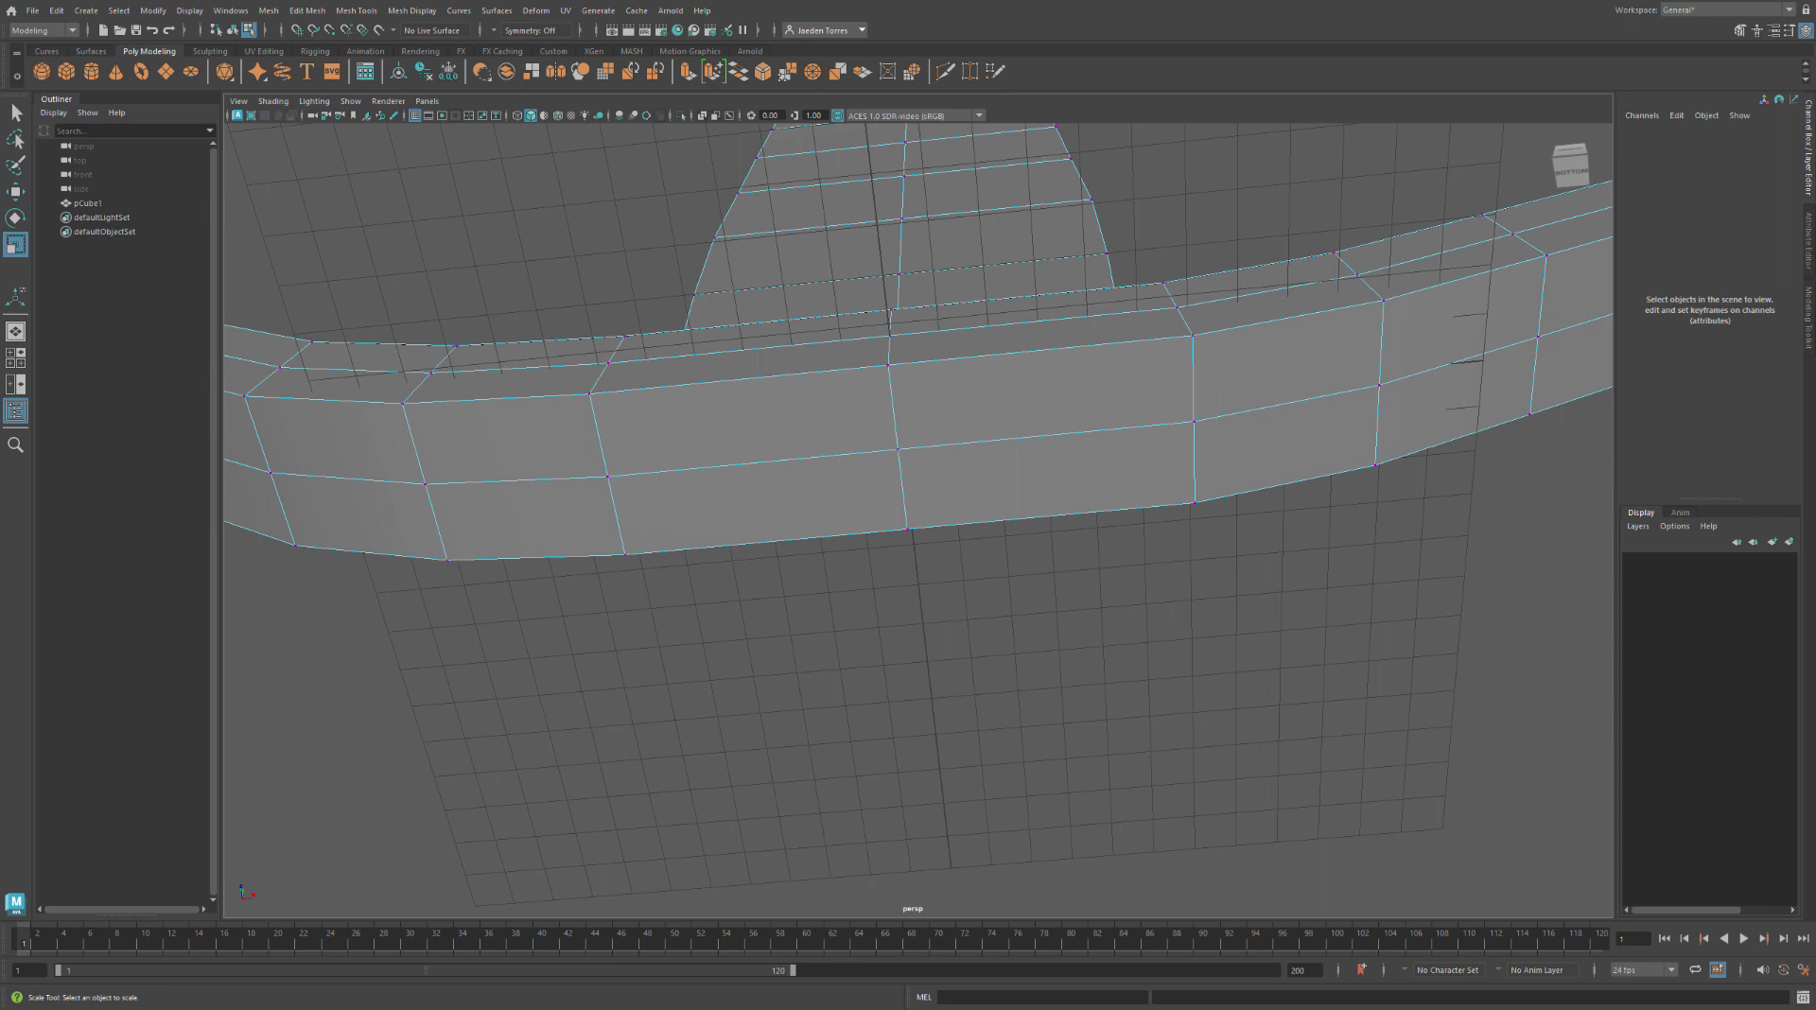
Select the whole sword mesh and inspect the attributes of its earlier extrusions in the construction history
left_click(88, 203)
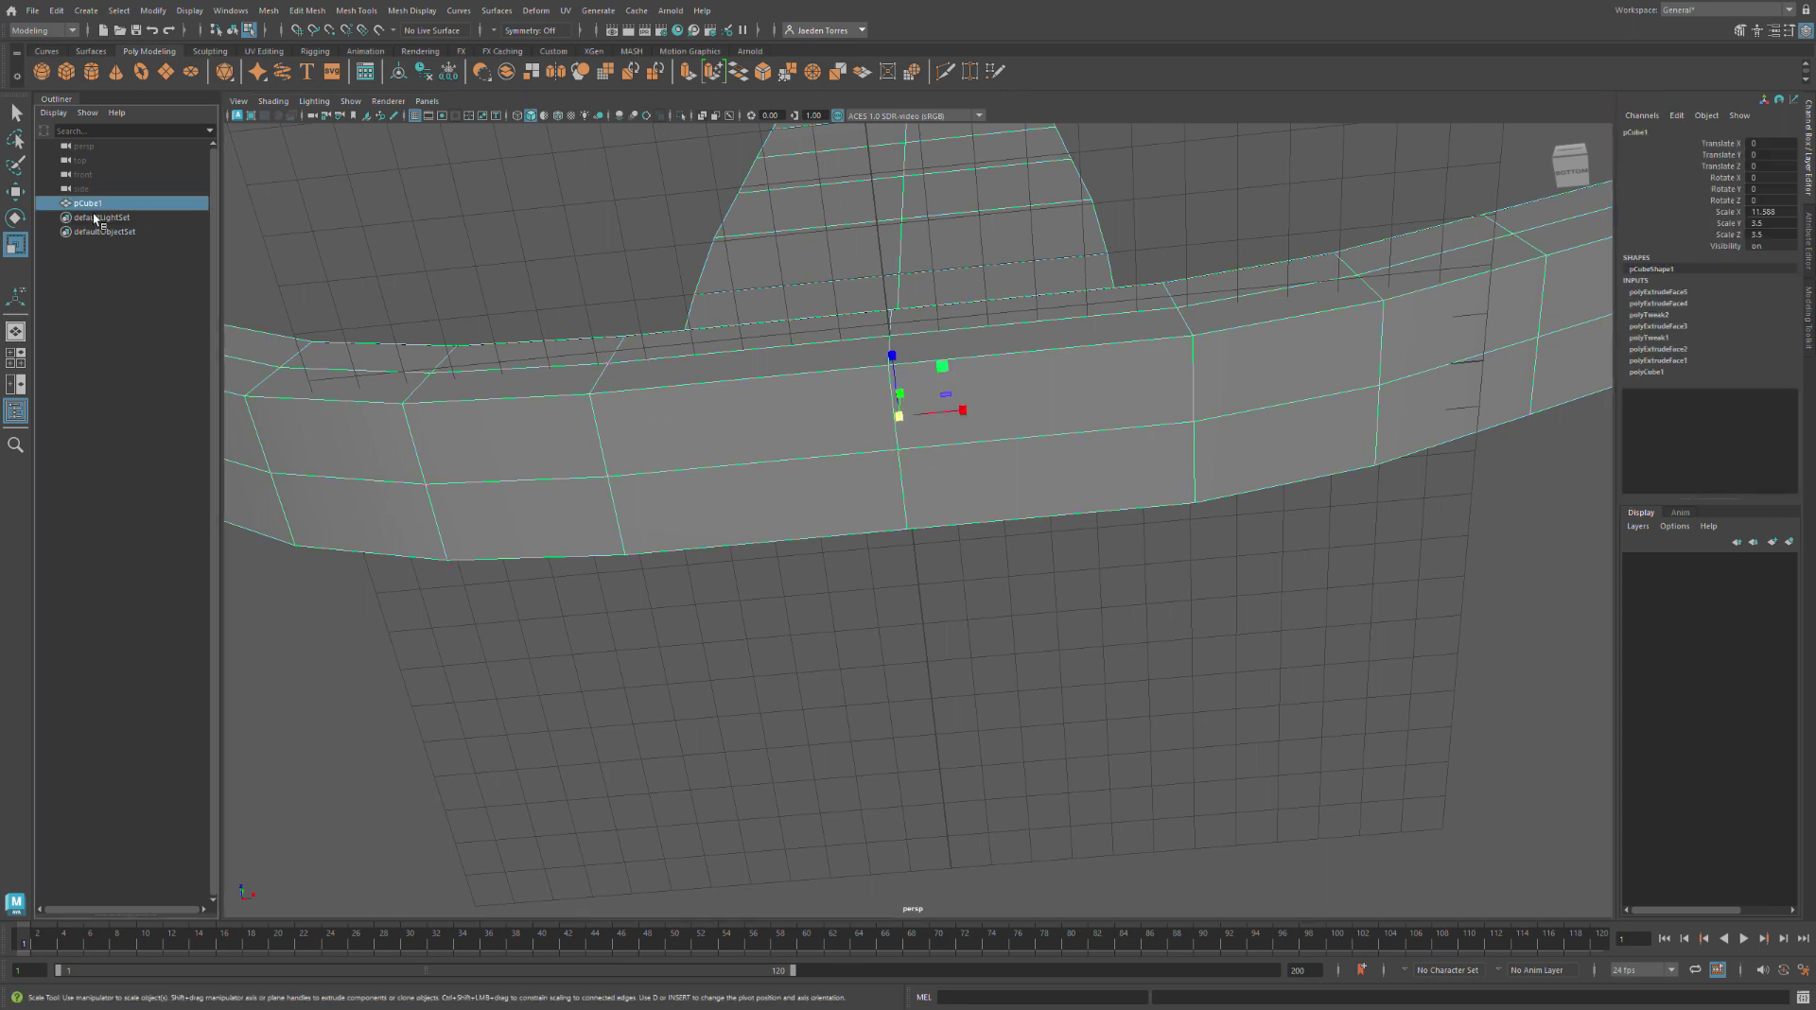
left_click(1674, 363)
left_click(1681, 328)
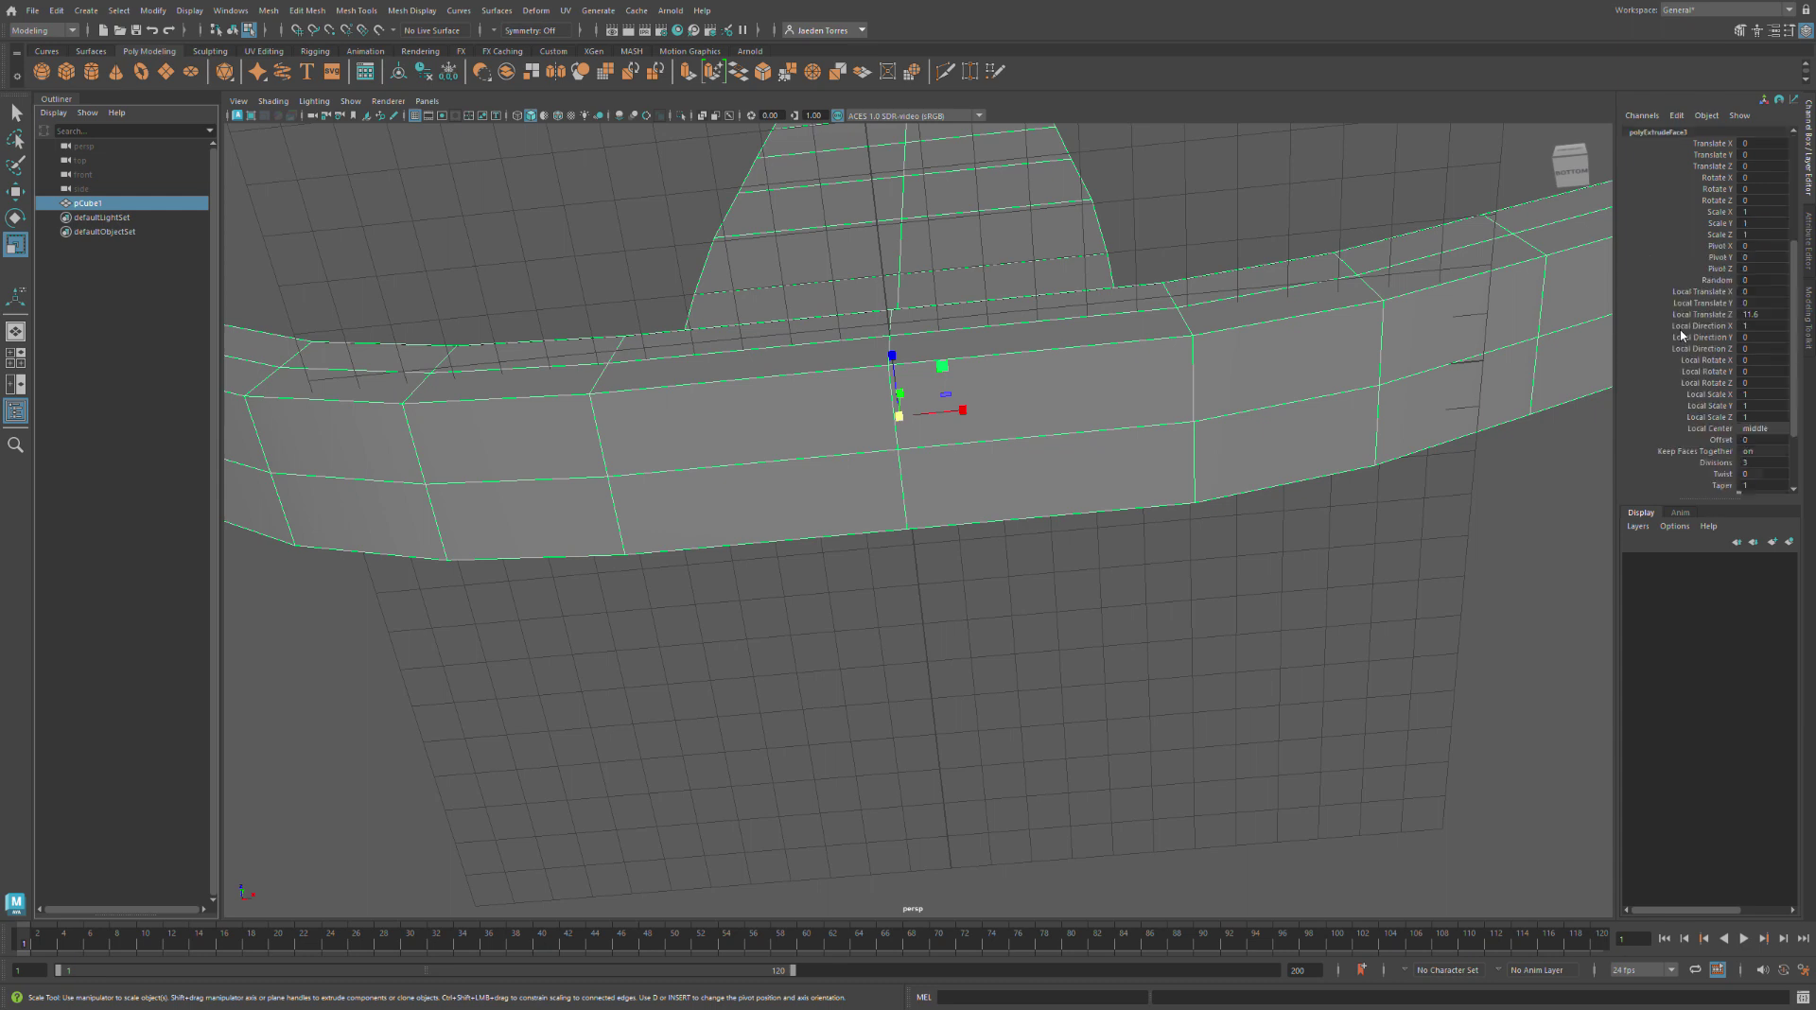
Select the four central faces on the crossguard's underside and try scaling them inward along the guard's length
left_click(1306, 635)
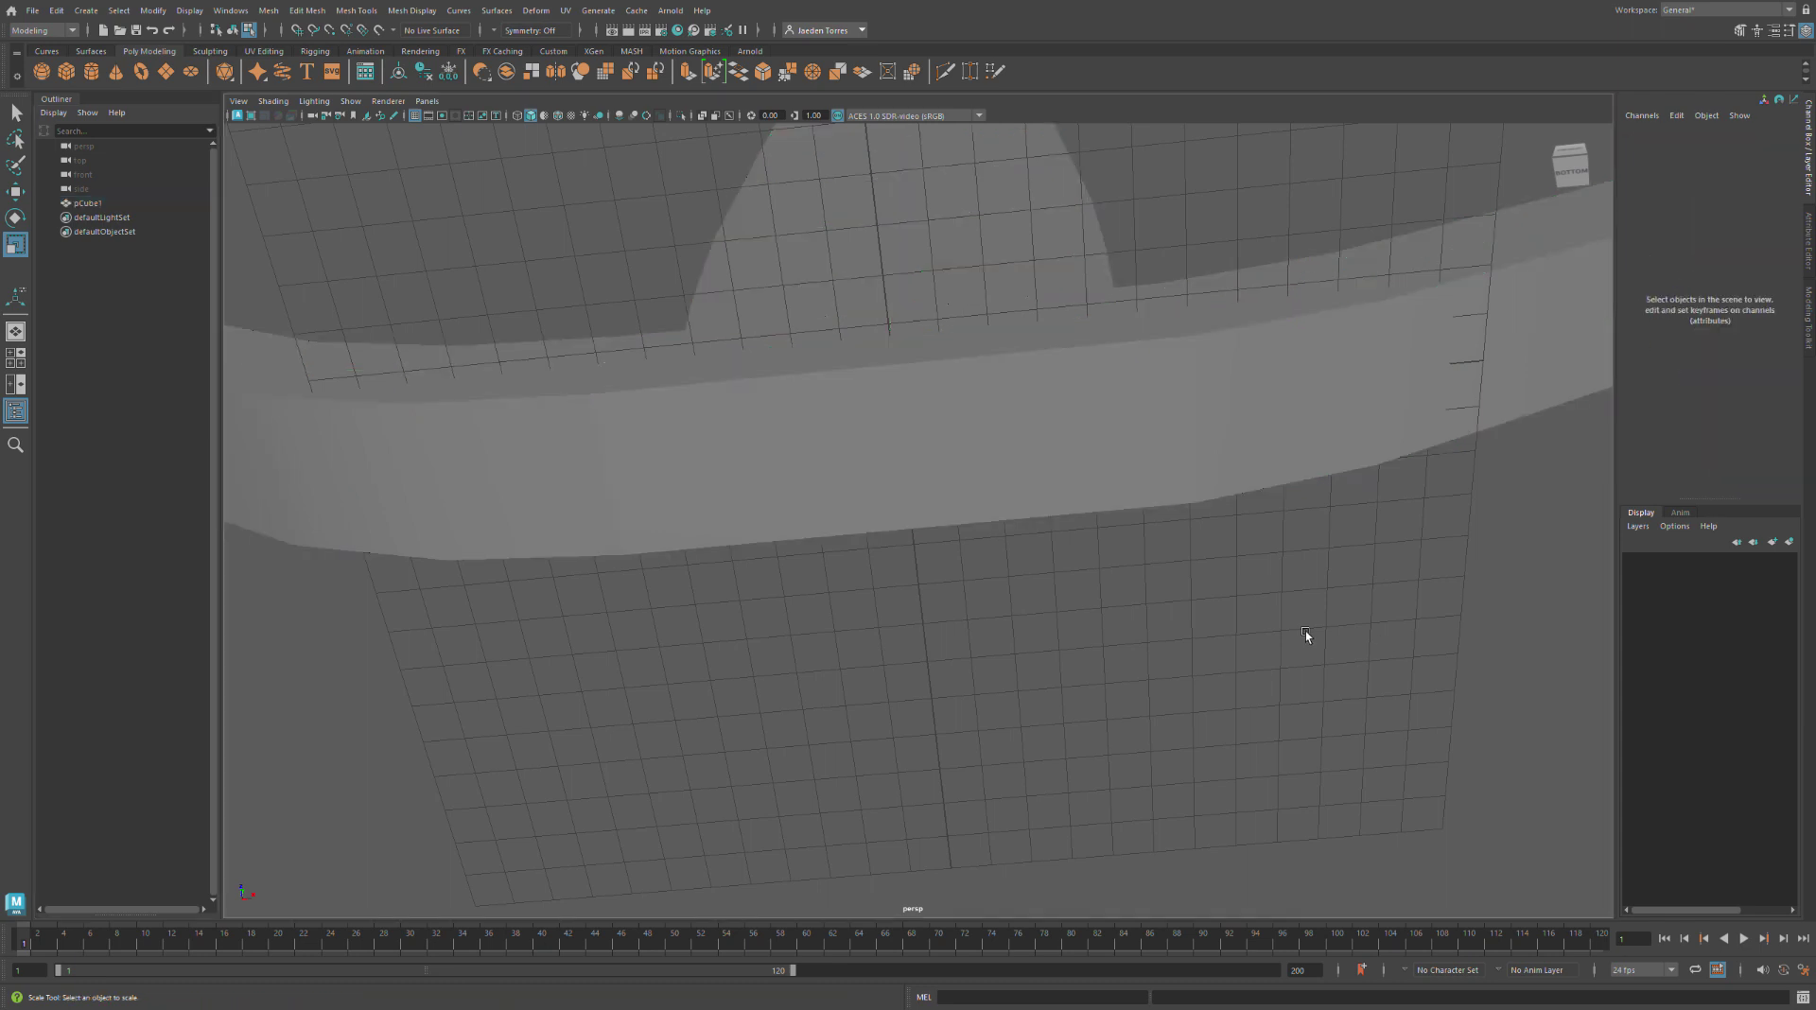
left_click(1014, 484)
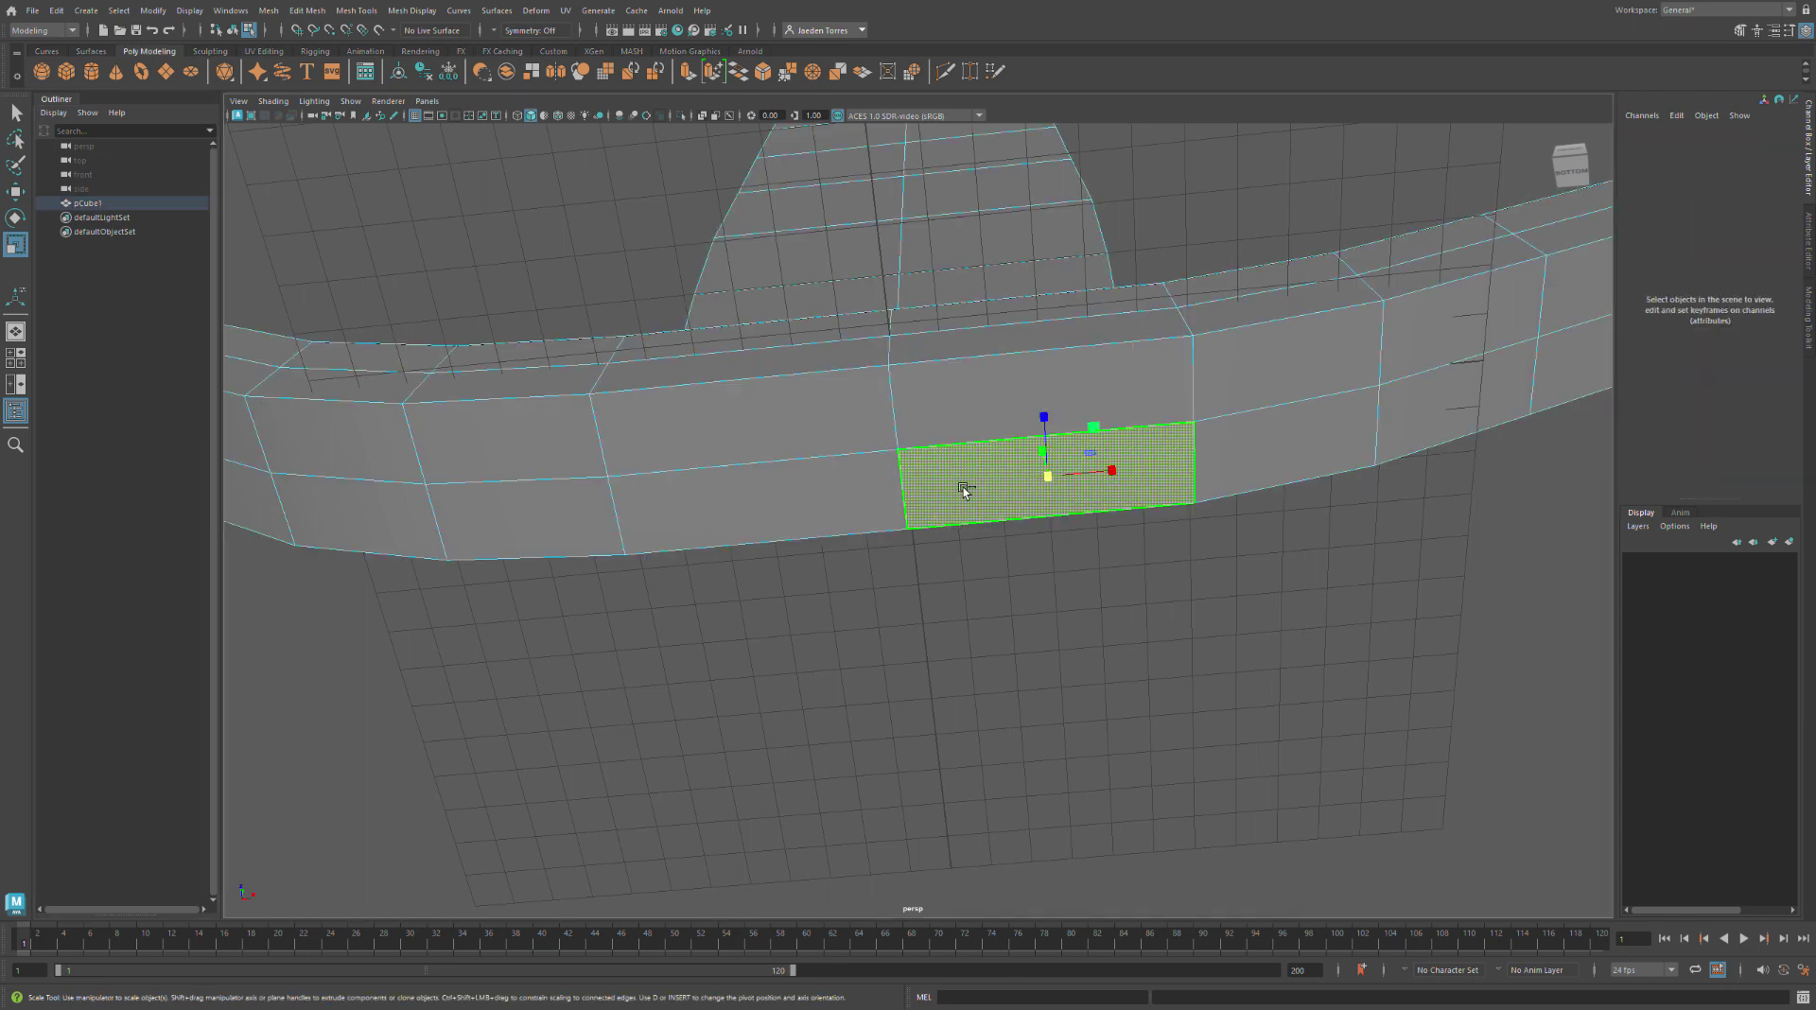
left_click(837, 497, "shift")
left_click(787, 439, "shift")
left_click(1019, 400, "shift")
left_click(901, 490, "ctrl+shift")
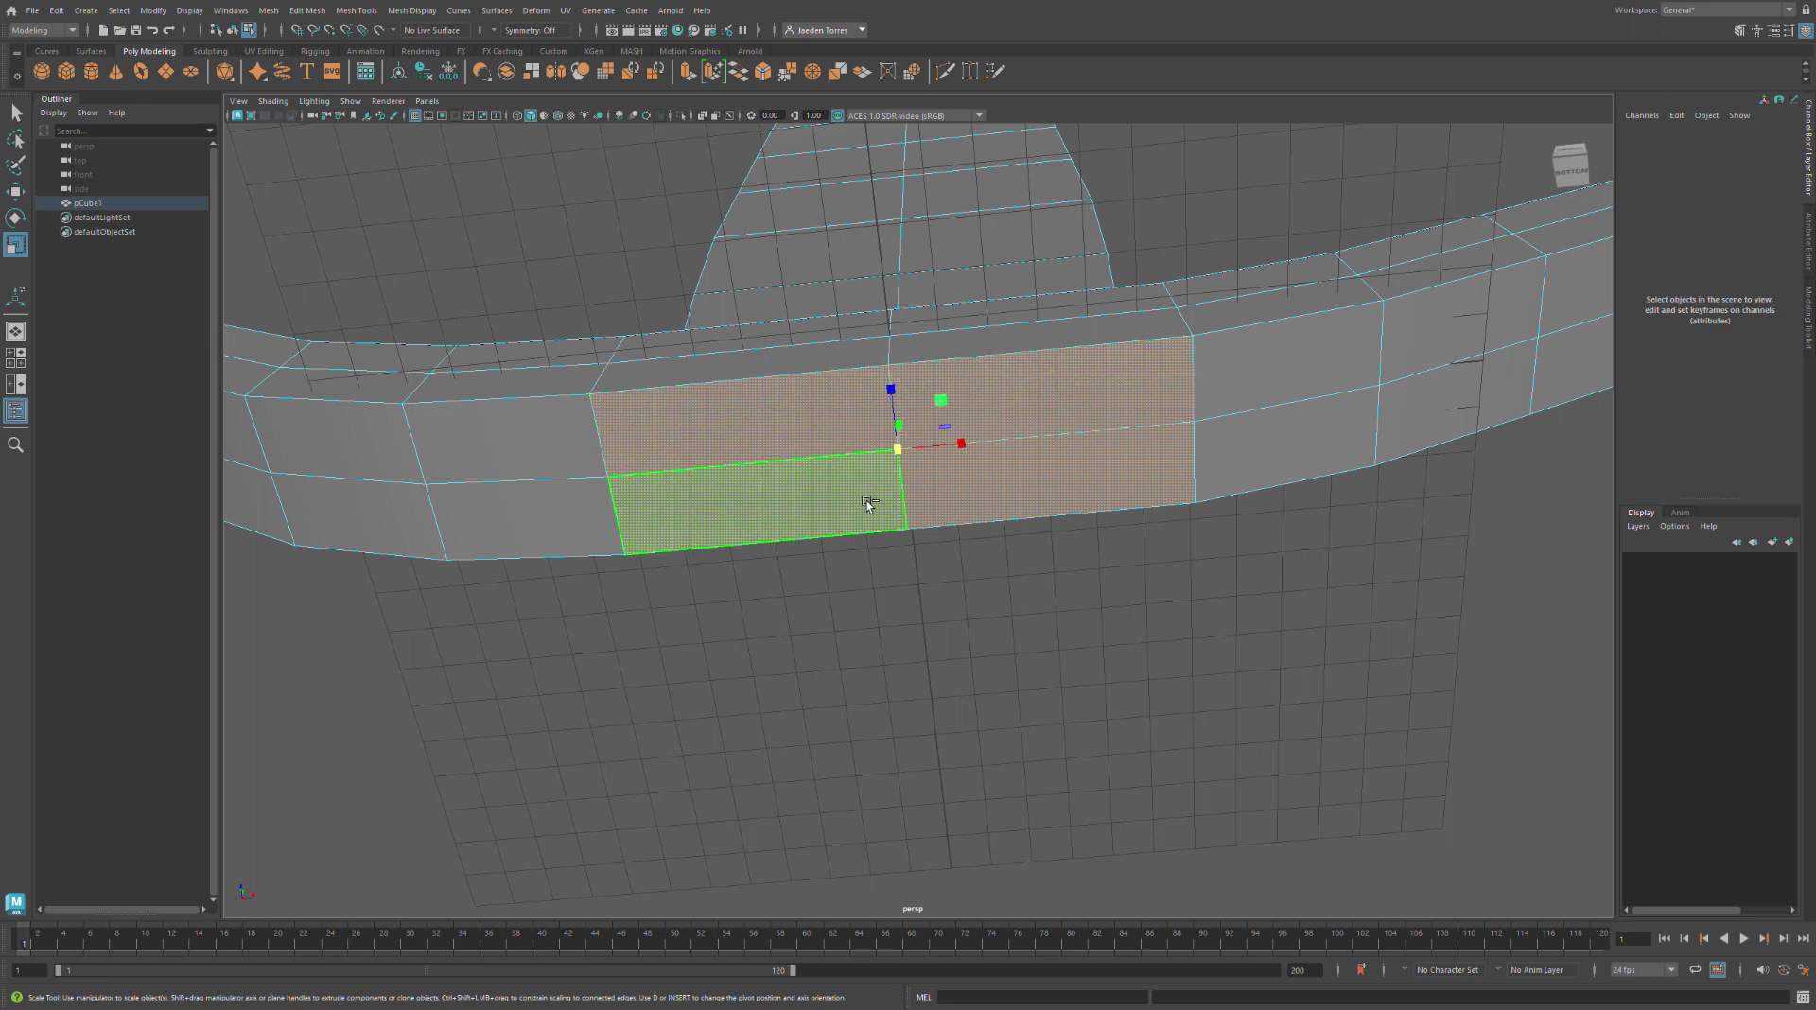
left_click_drag(969, 446, 915, 448)
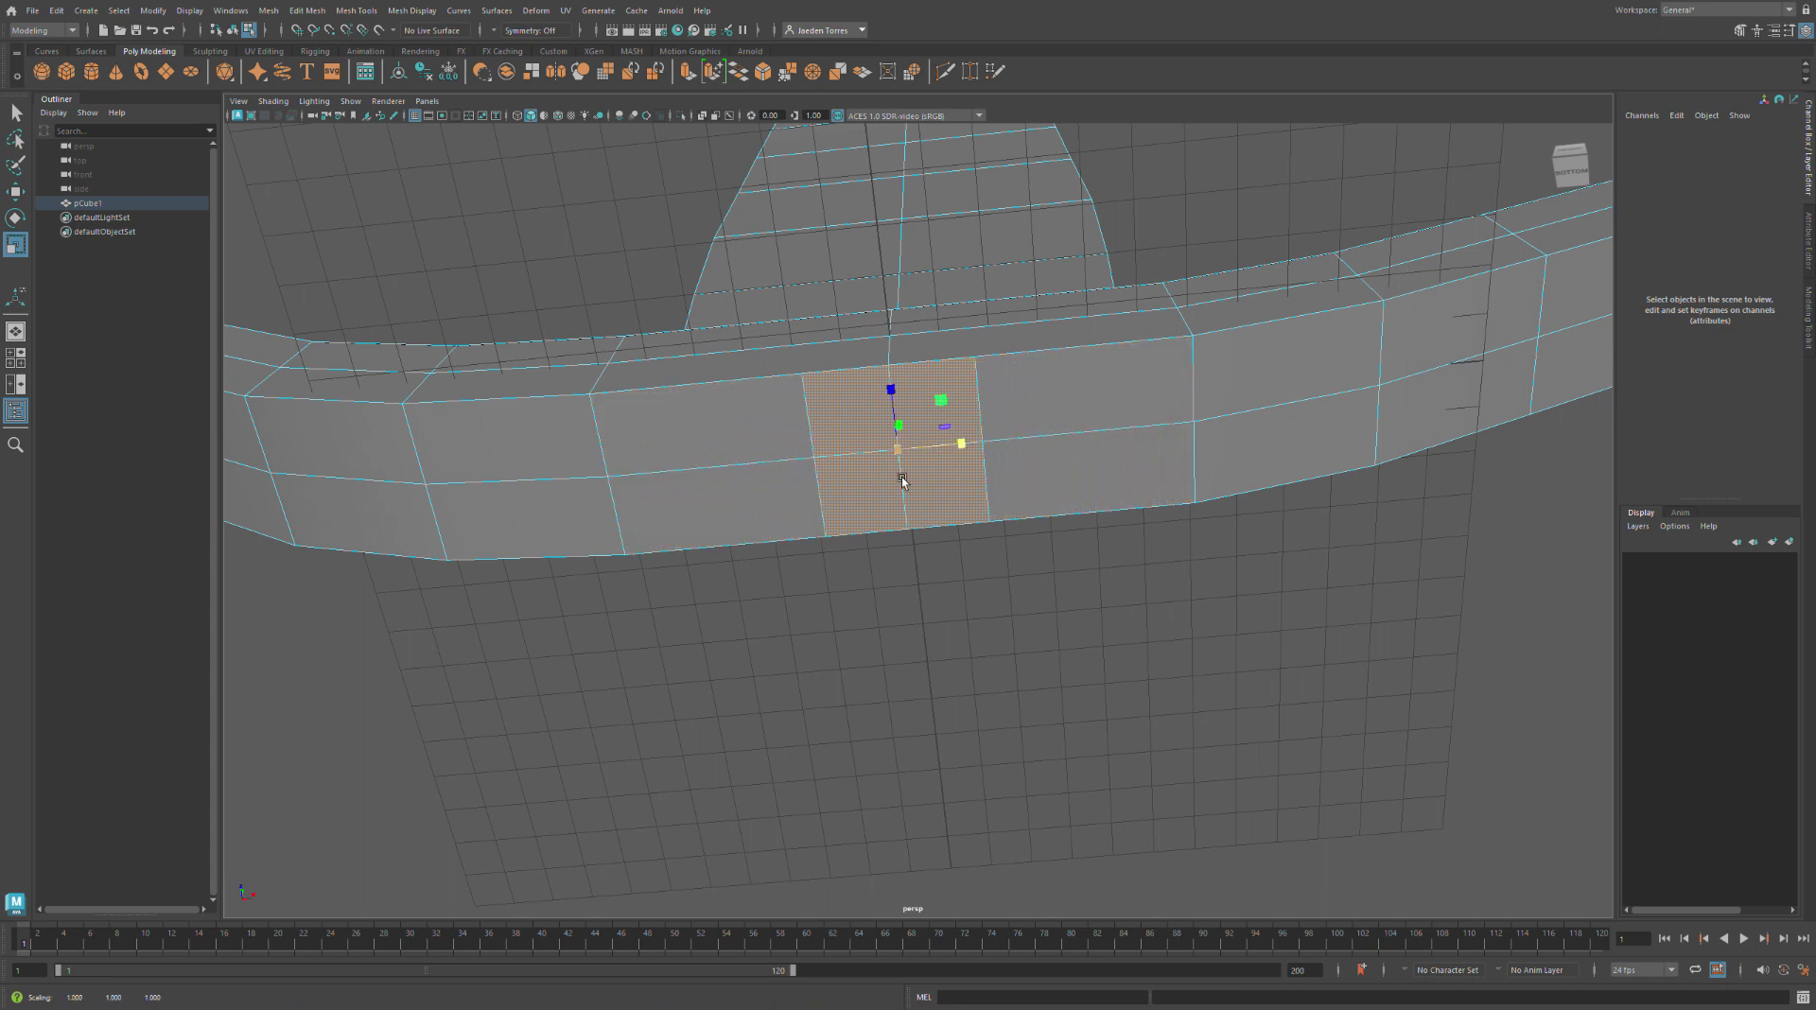
Undo the lengthwise scaling of the four underside faces and clear the selection
left_click(919, 586)
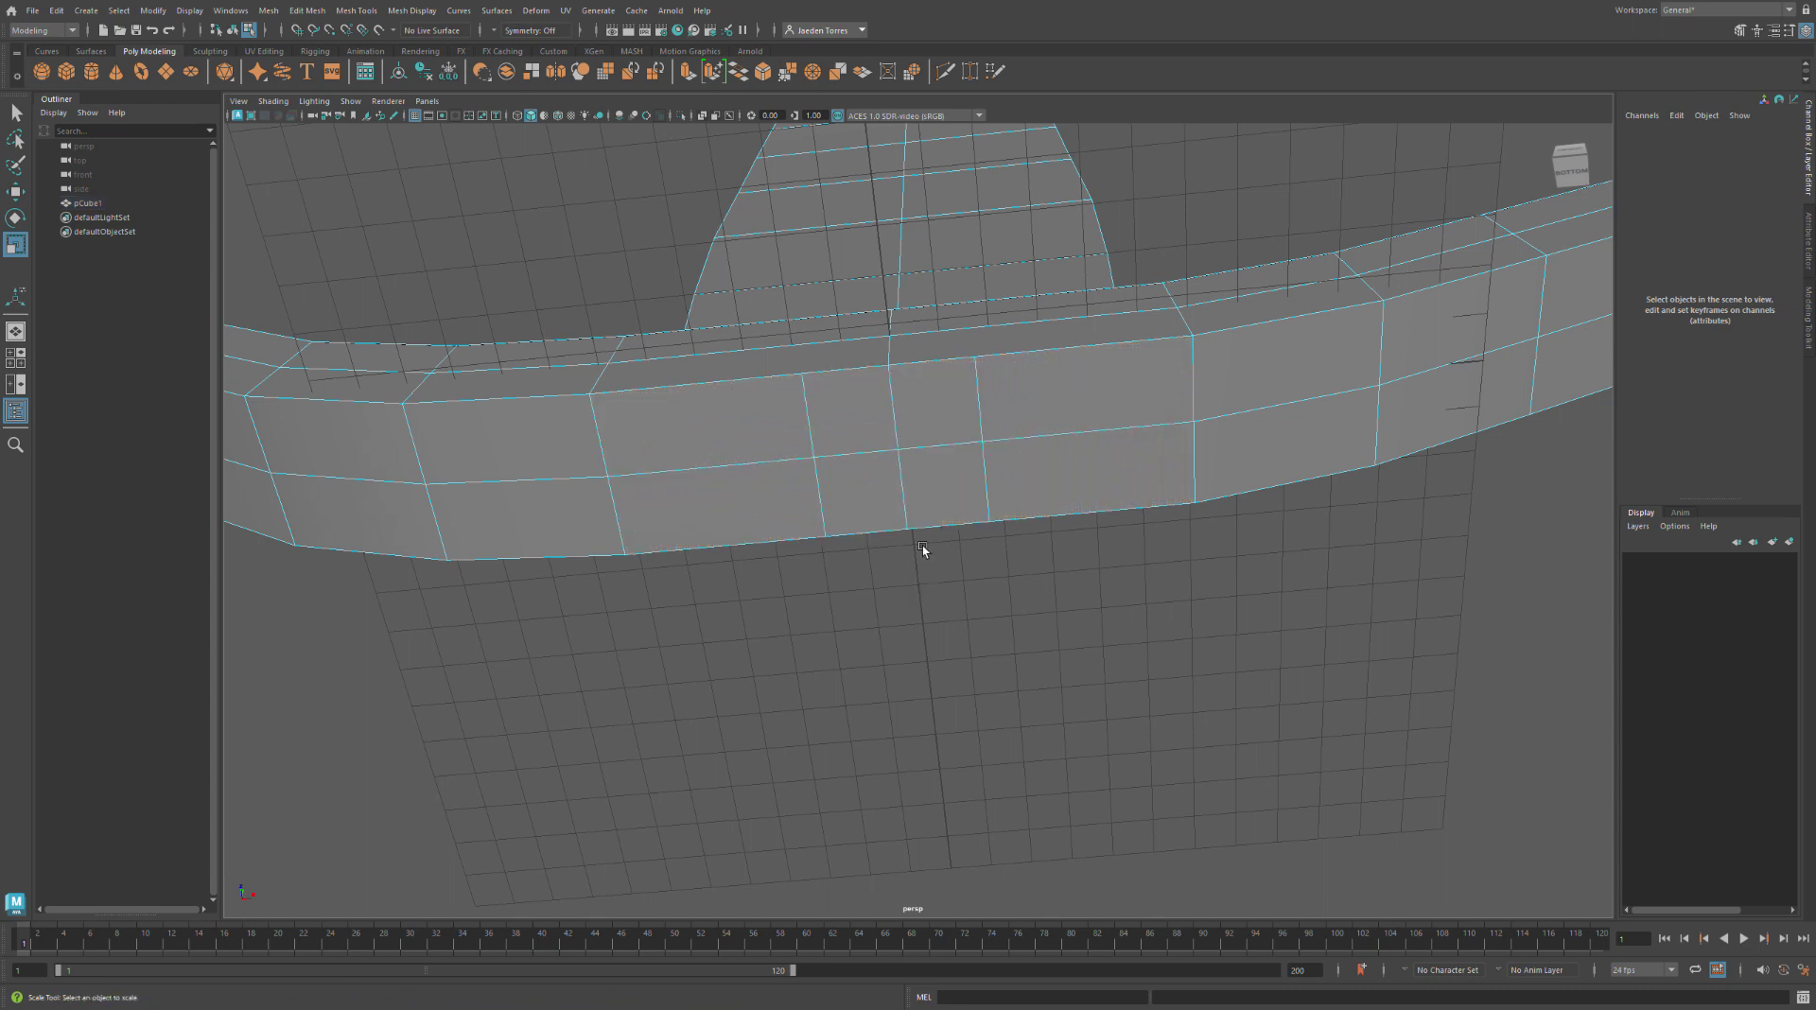
key("ctrl+z")
key("ctrl+z")
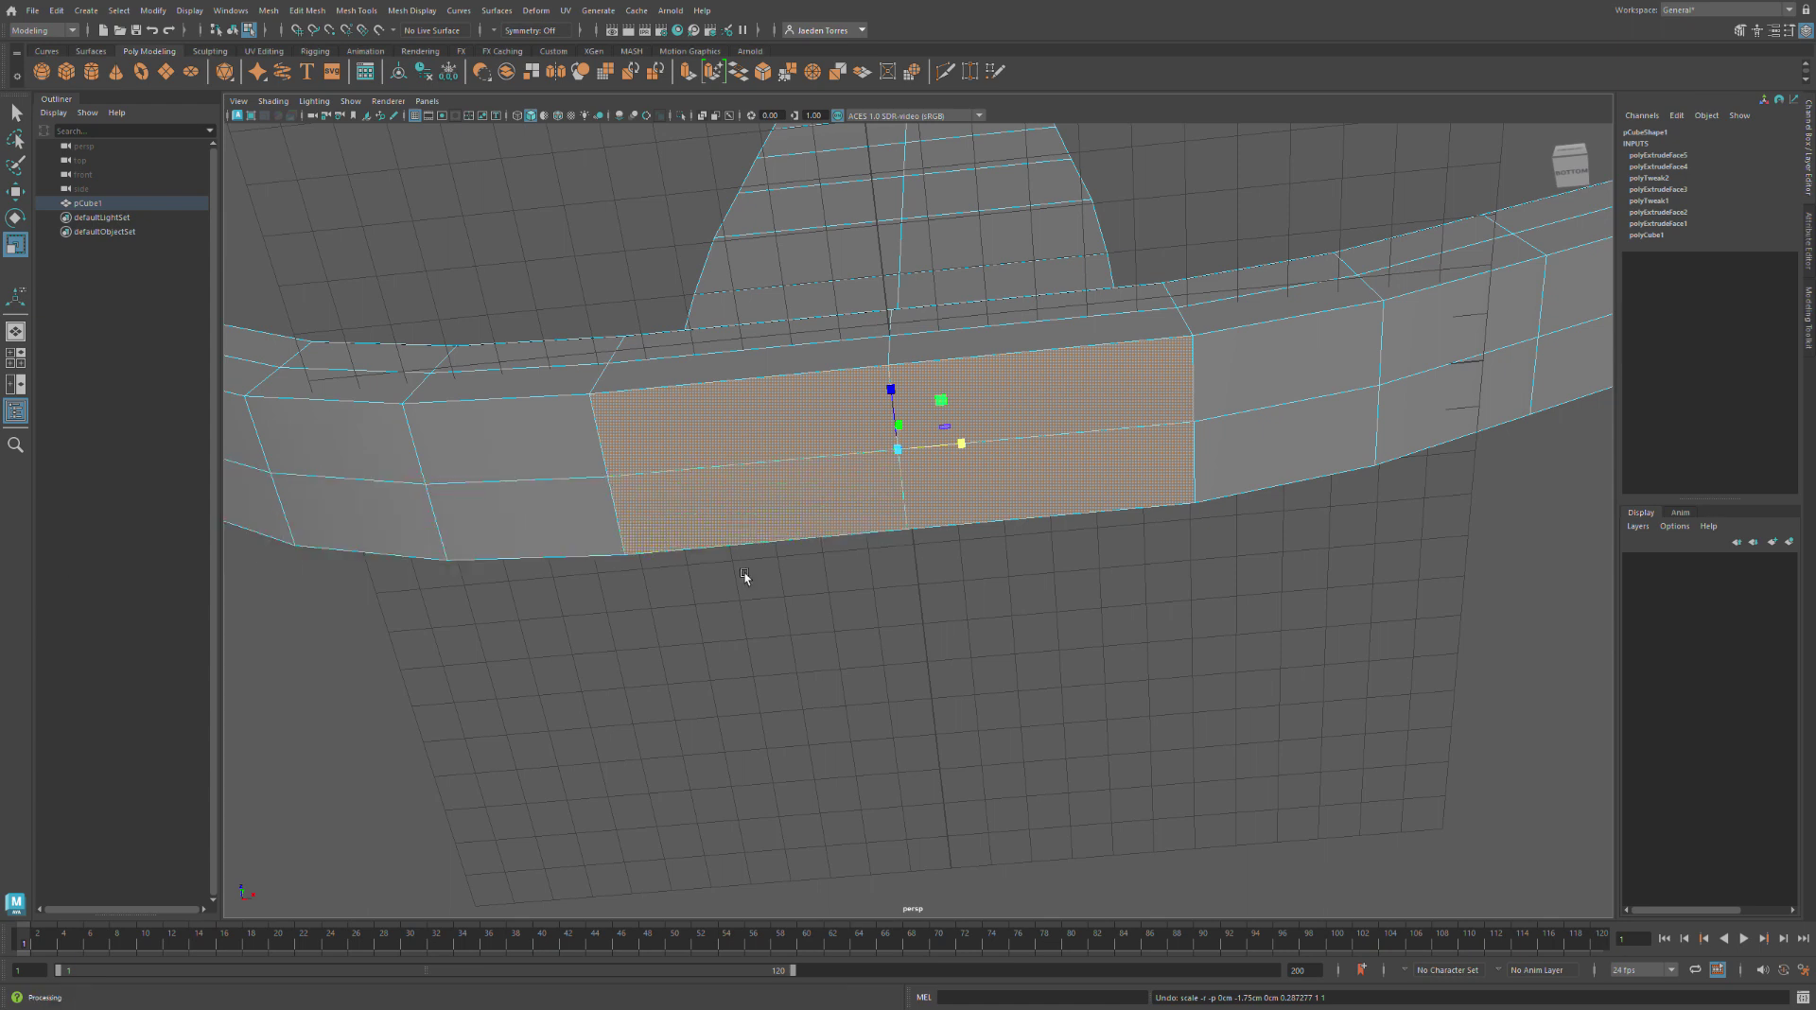
left_click(1077, 585)
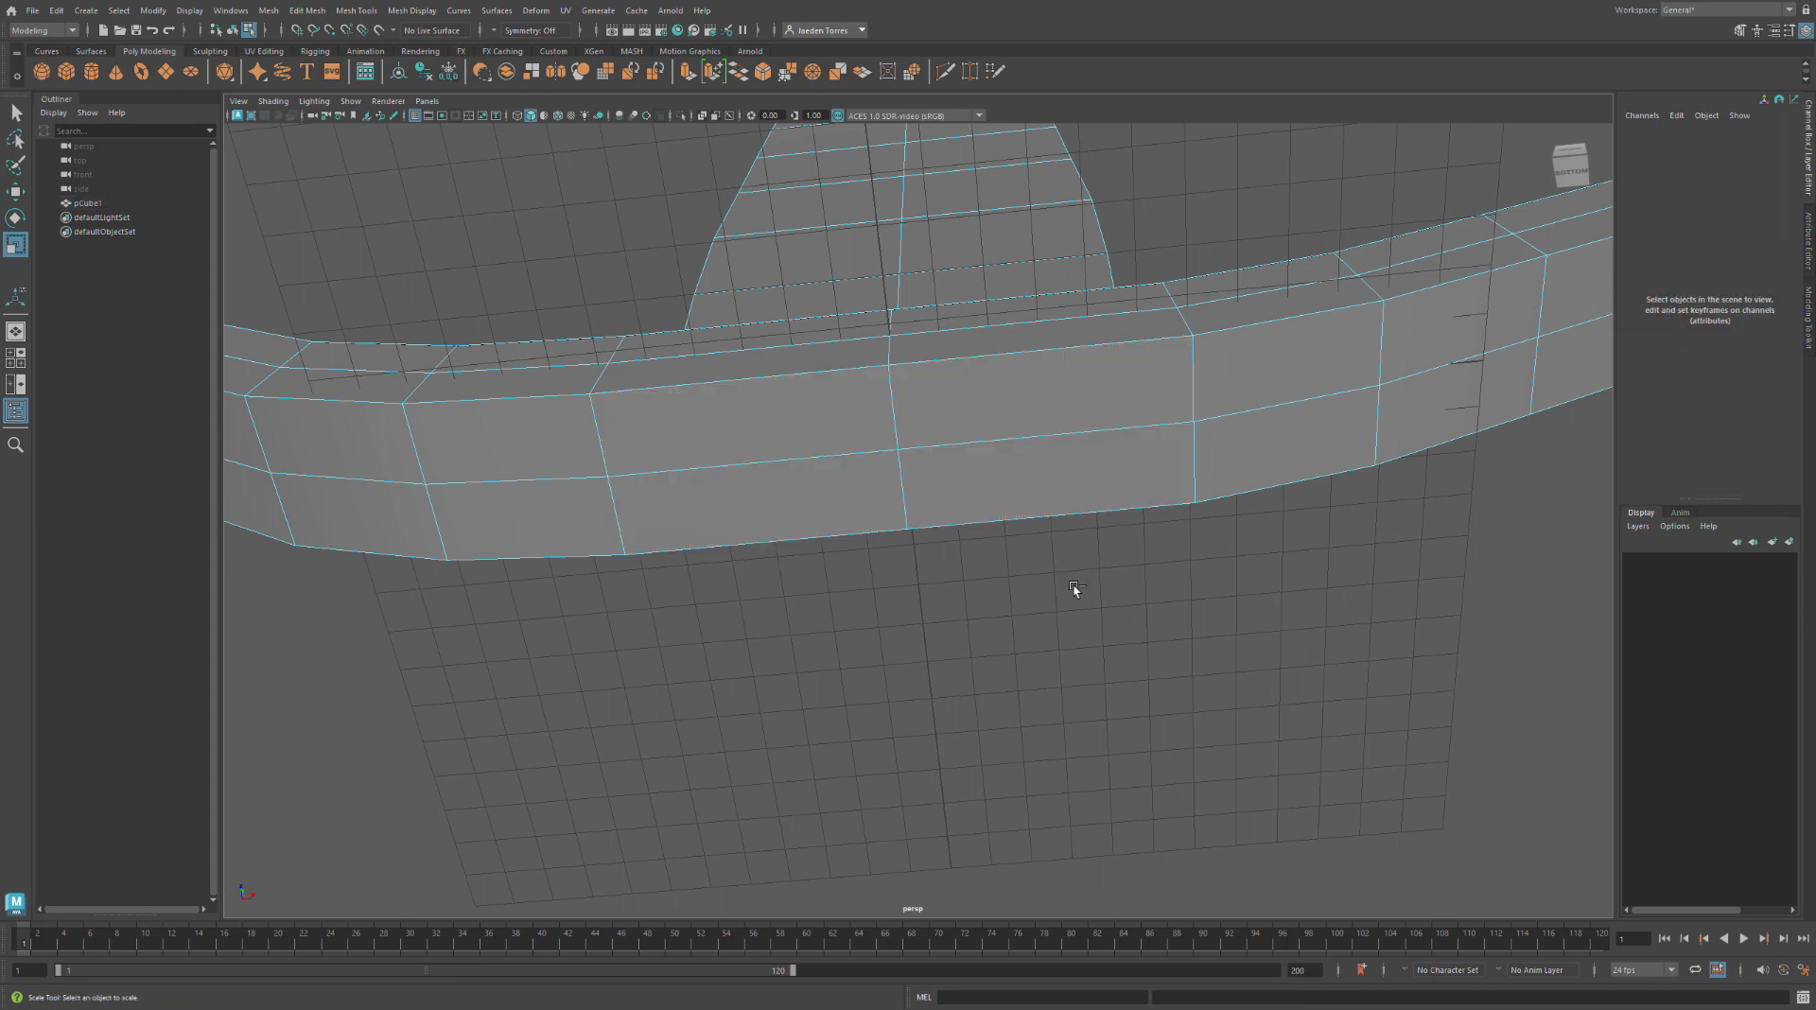
Reselect the four central underside faces of the crossguard and extrude them with an offset of 0.9
left_click(1042, 502)
left_click(847, 490, "shift")
left_click(848, 437, "shift")
left_click(1062, 393, "shift")
key("ctrl+e")
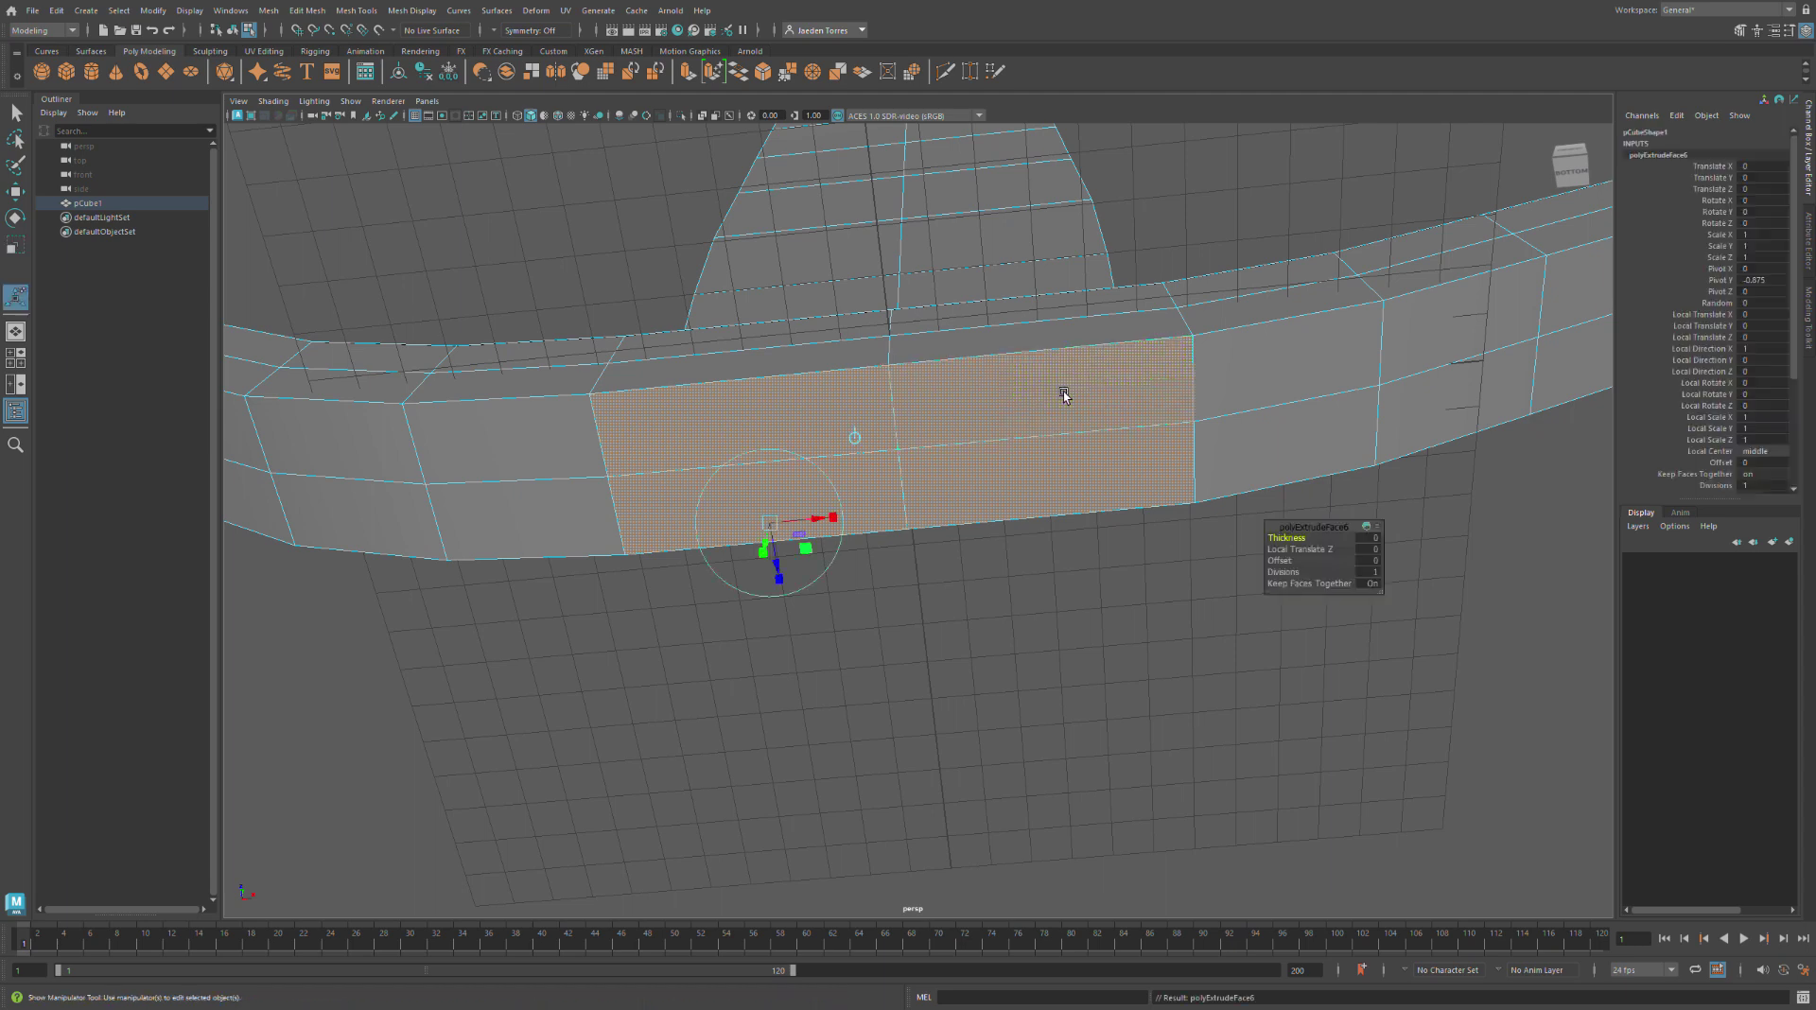
left_click(1369, 560)
type(".9")
key("Return")
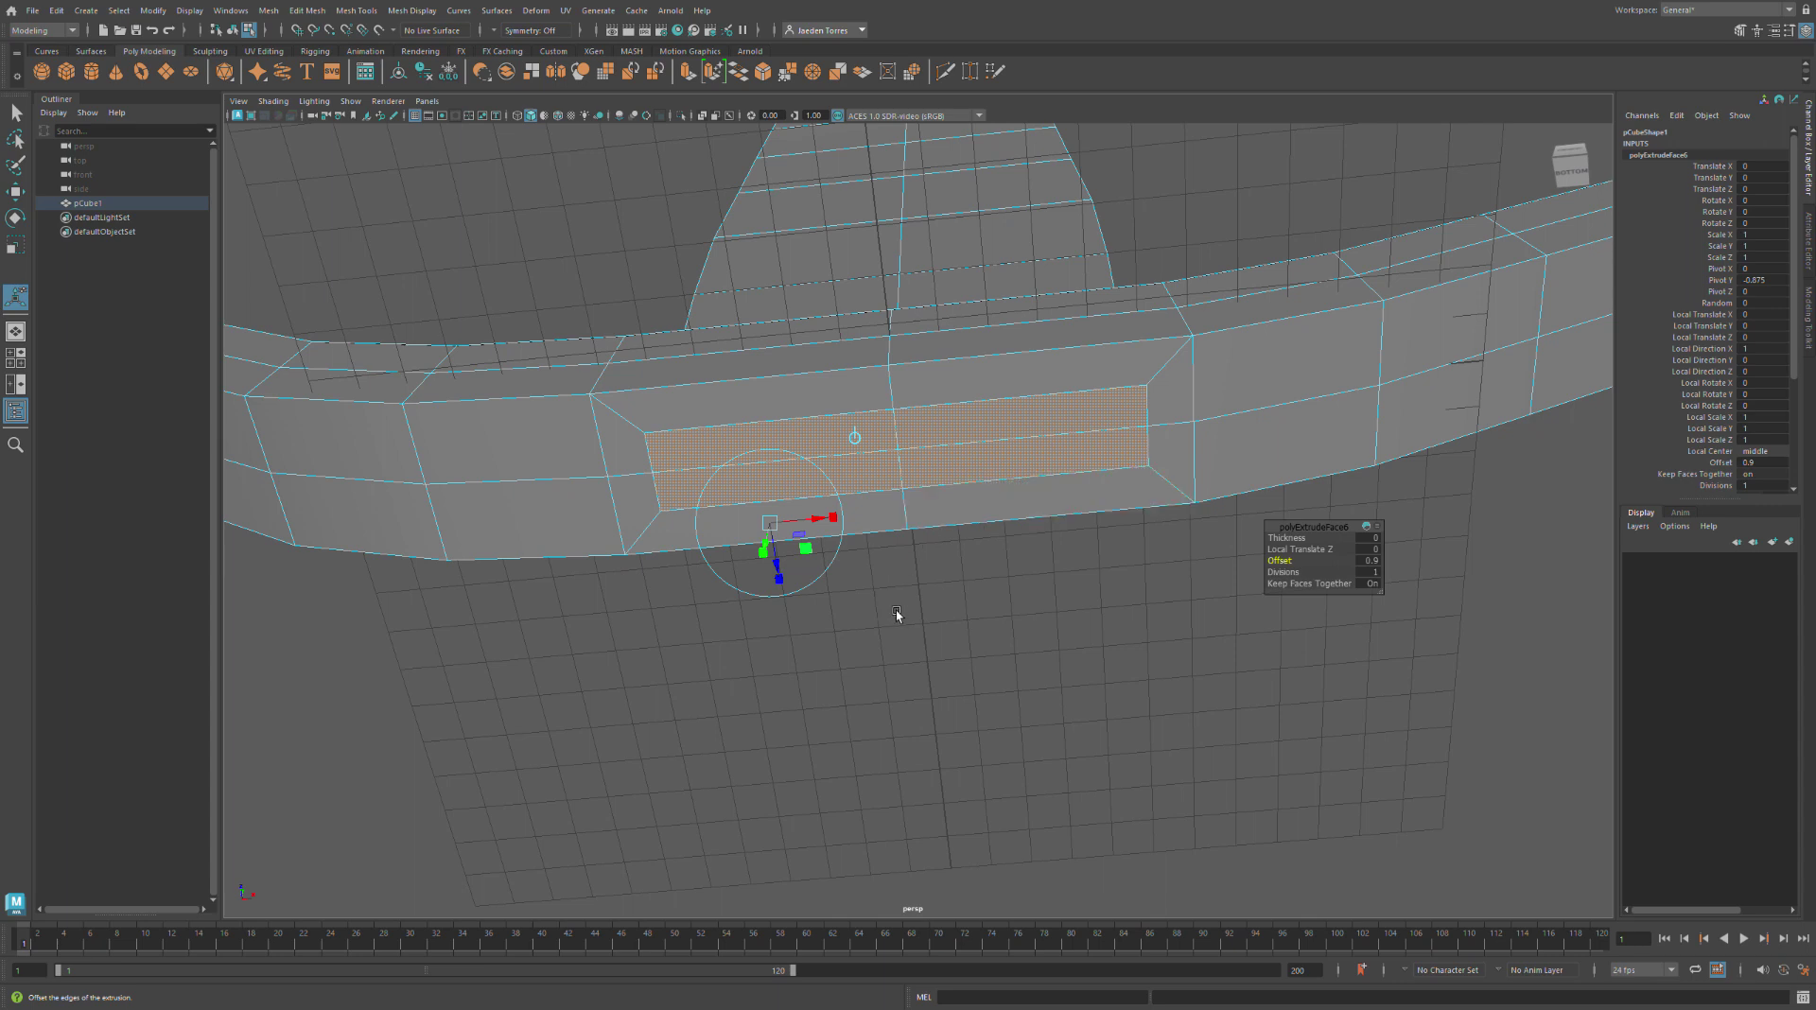
Try narrowing the inset underside patch along the crossguard's length, and undo the scaling together with the offset
key("w")
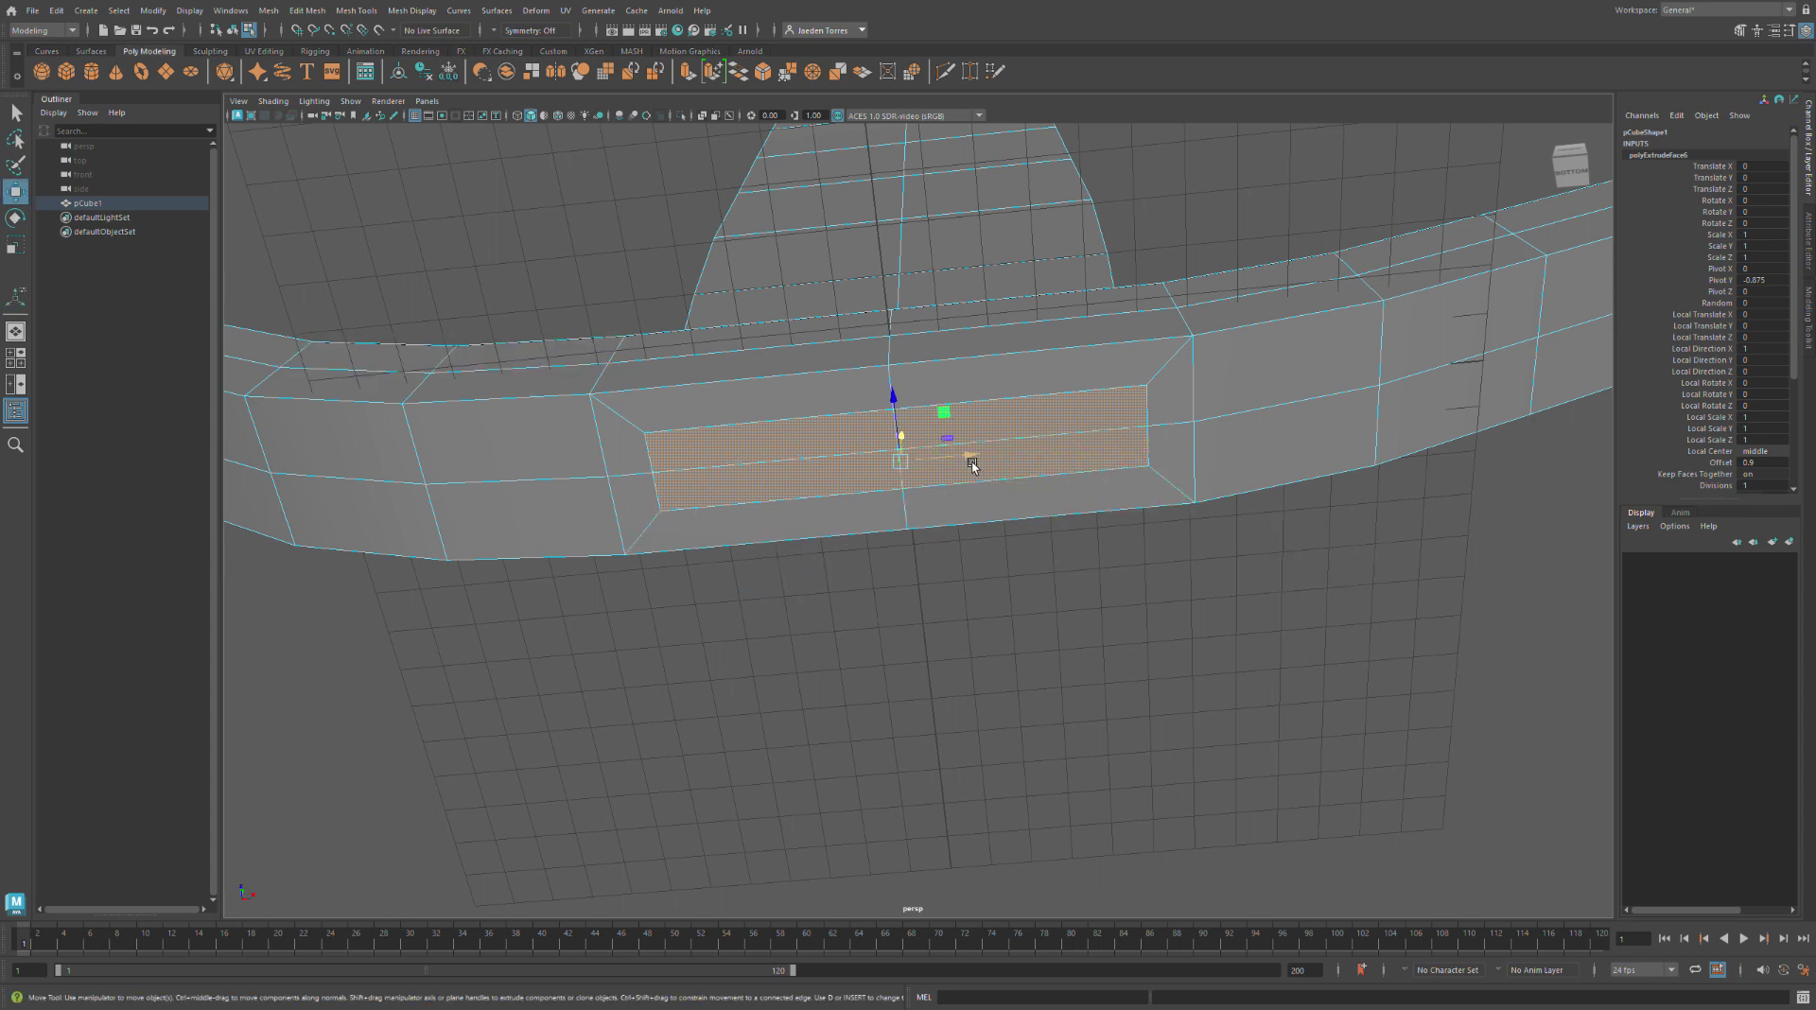
key("r")
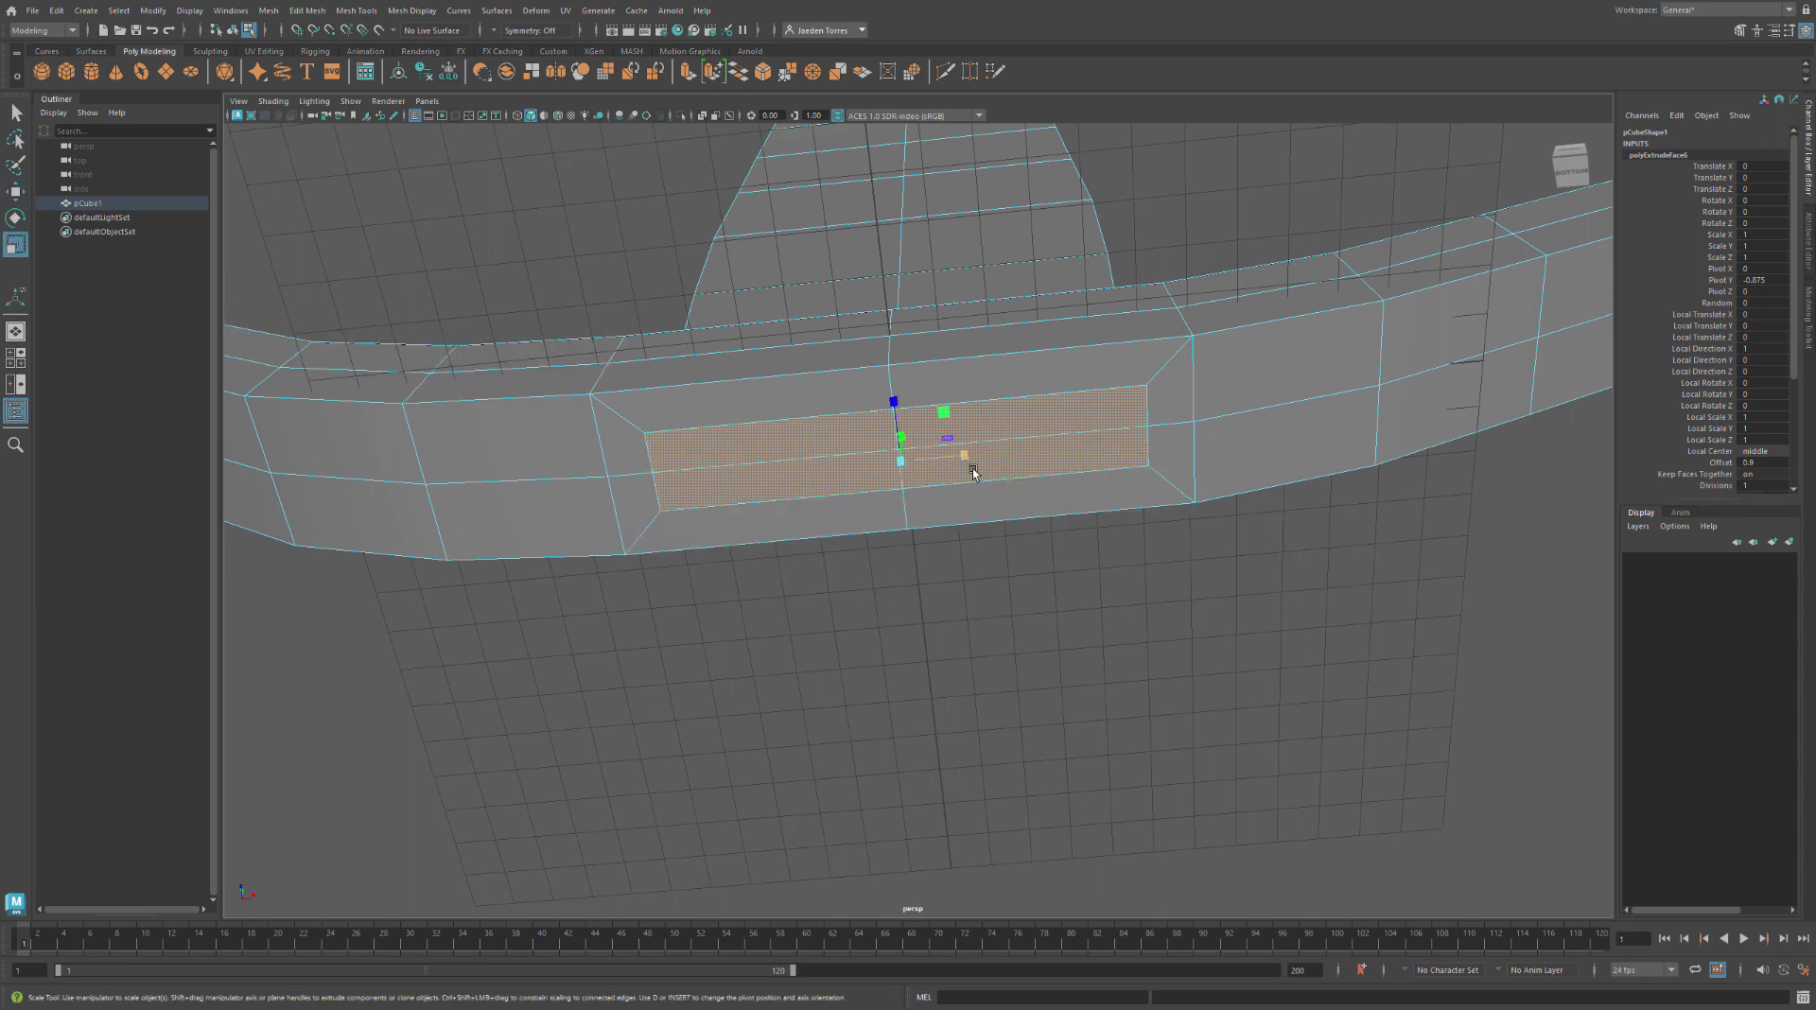
left_click_drag(973, 473, 934, 464)
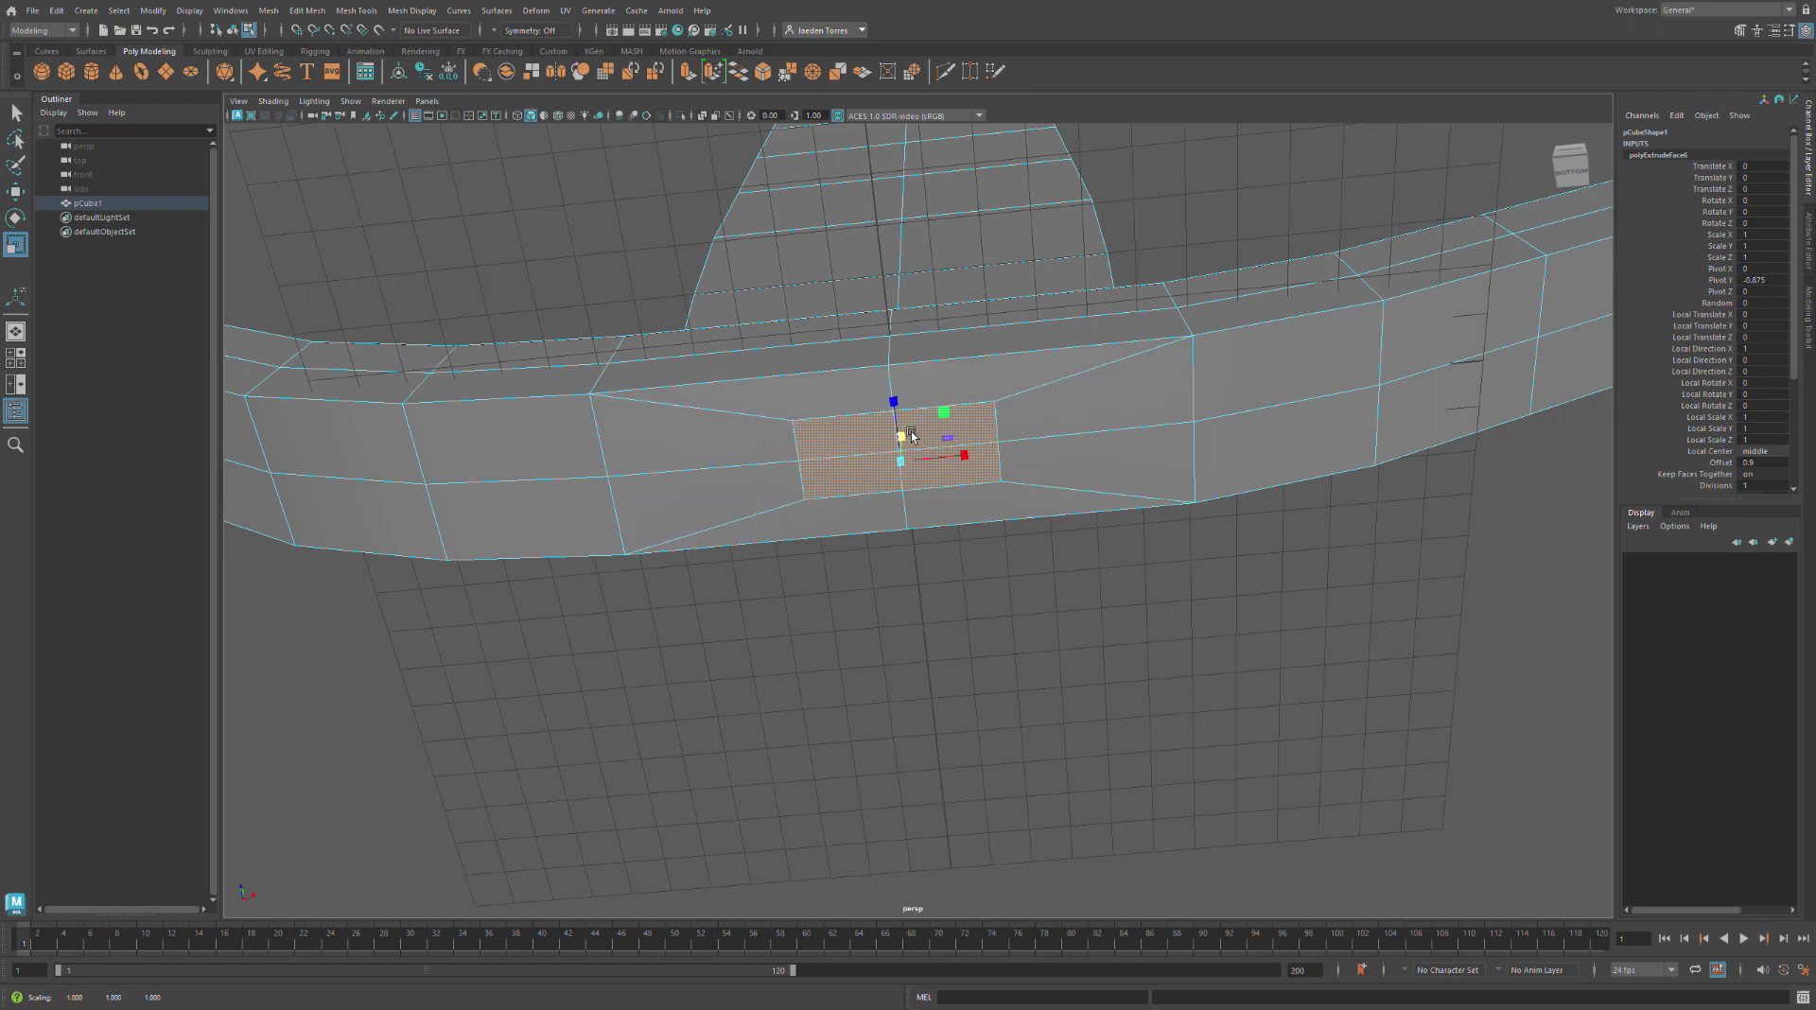
left_click_drag(894, 401, 857, 573)
key("ctrl+z")
key("ctrl+z")
key("ctrl+z")
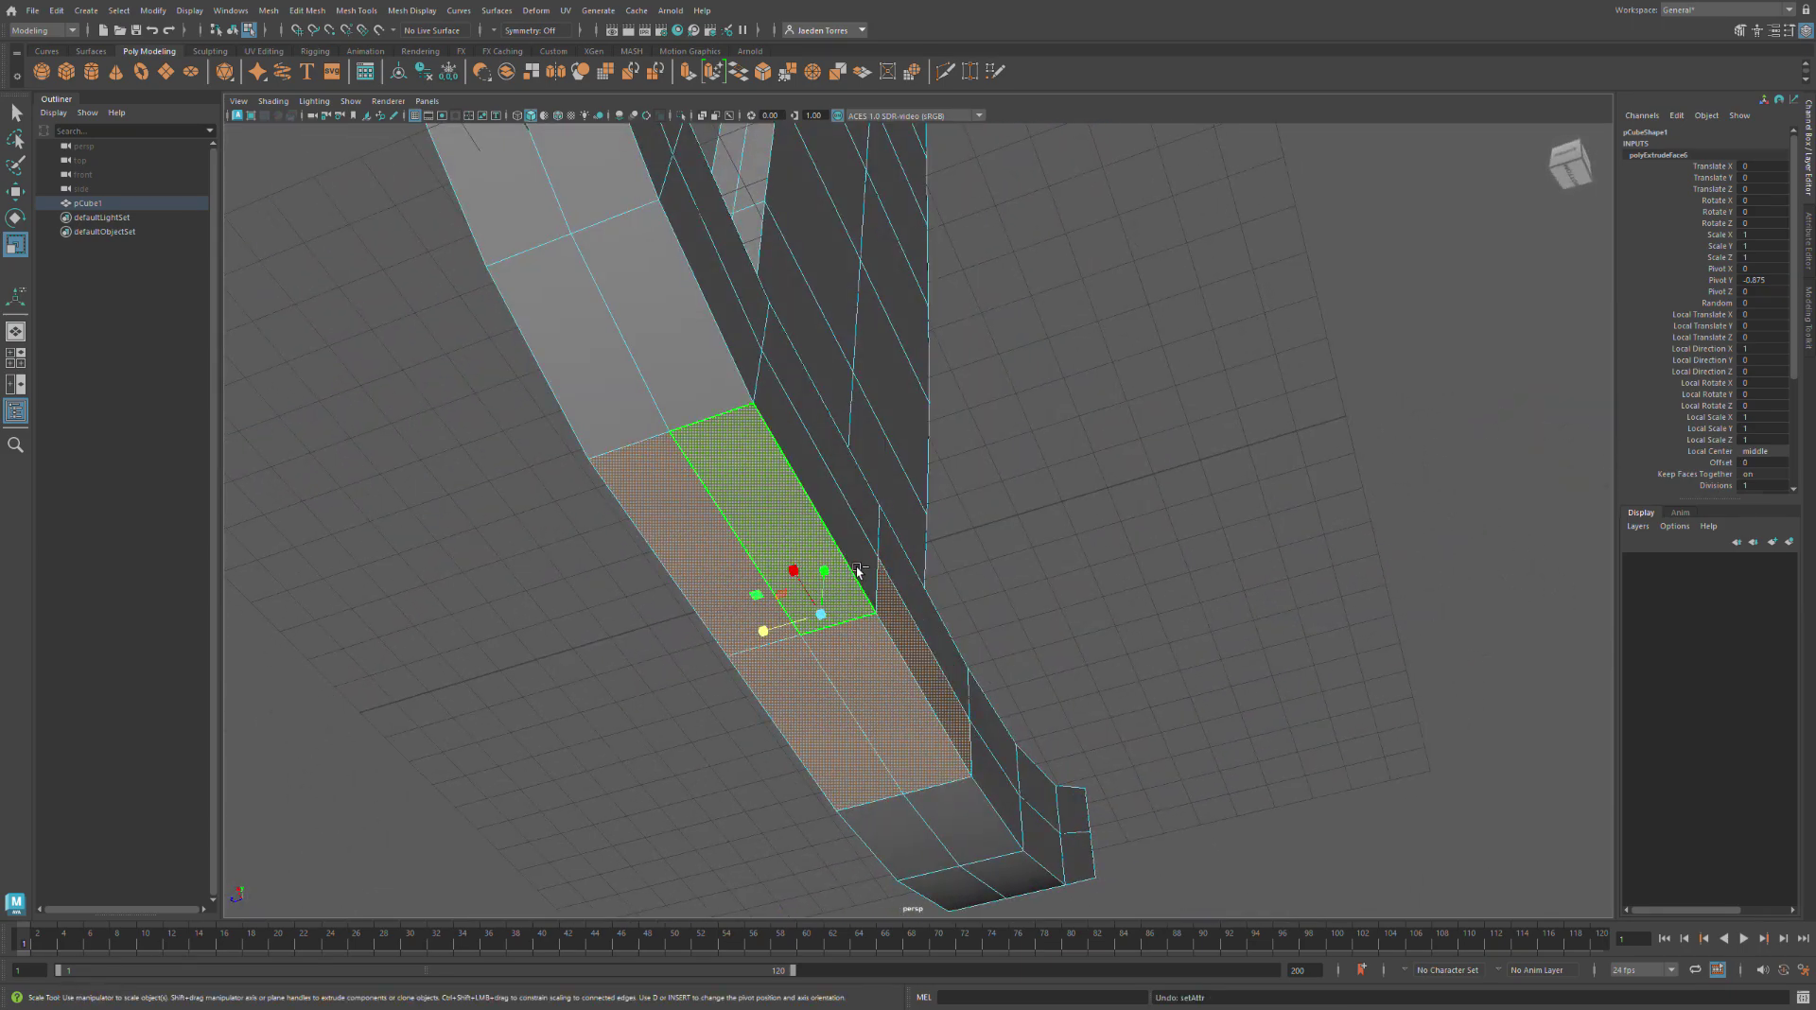
Deselect the stray side face, extrude the four central underside faces in place and scale them inward to a small, roughly square patch
left_click(926, 646, "ctrl")
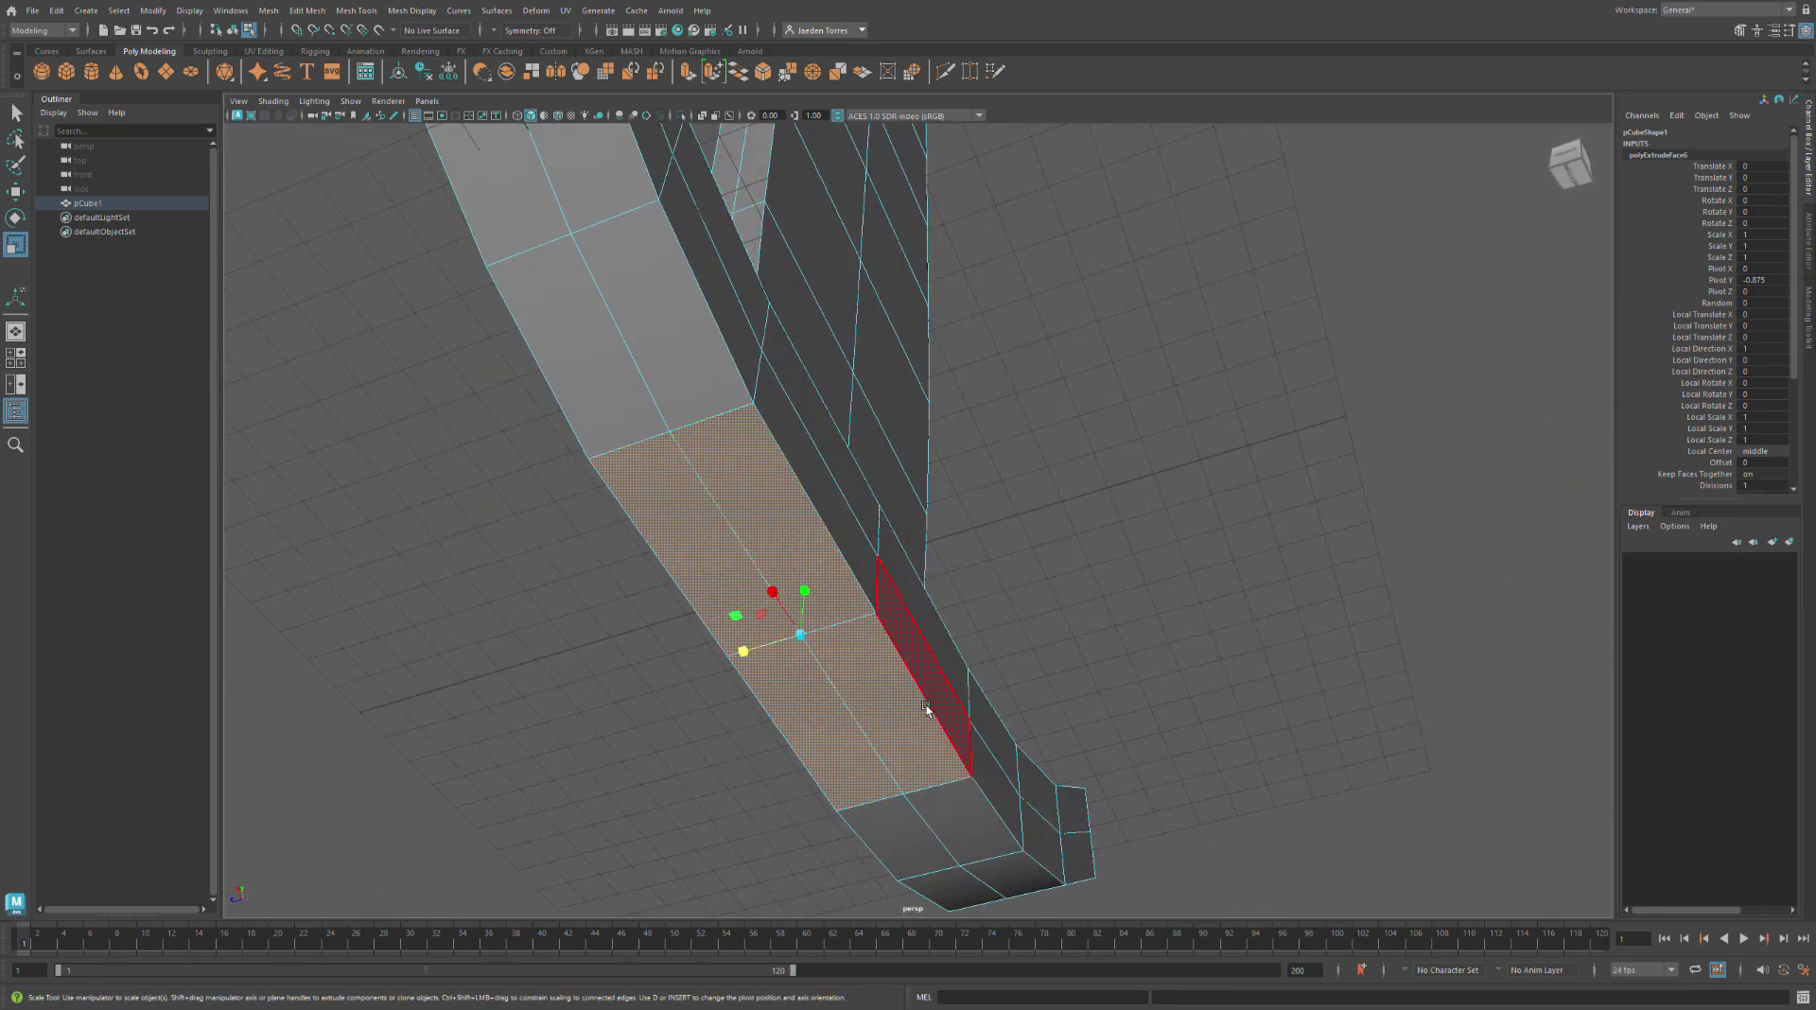
left_click_drag(946, 673, 1165, 585, "alt")
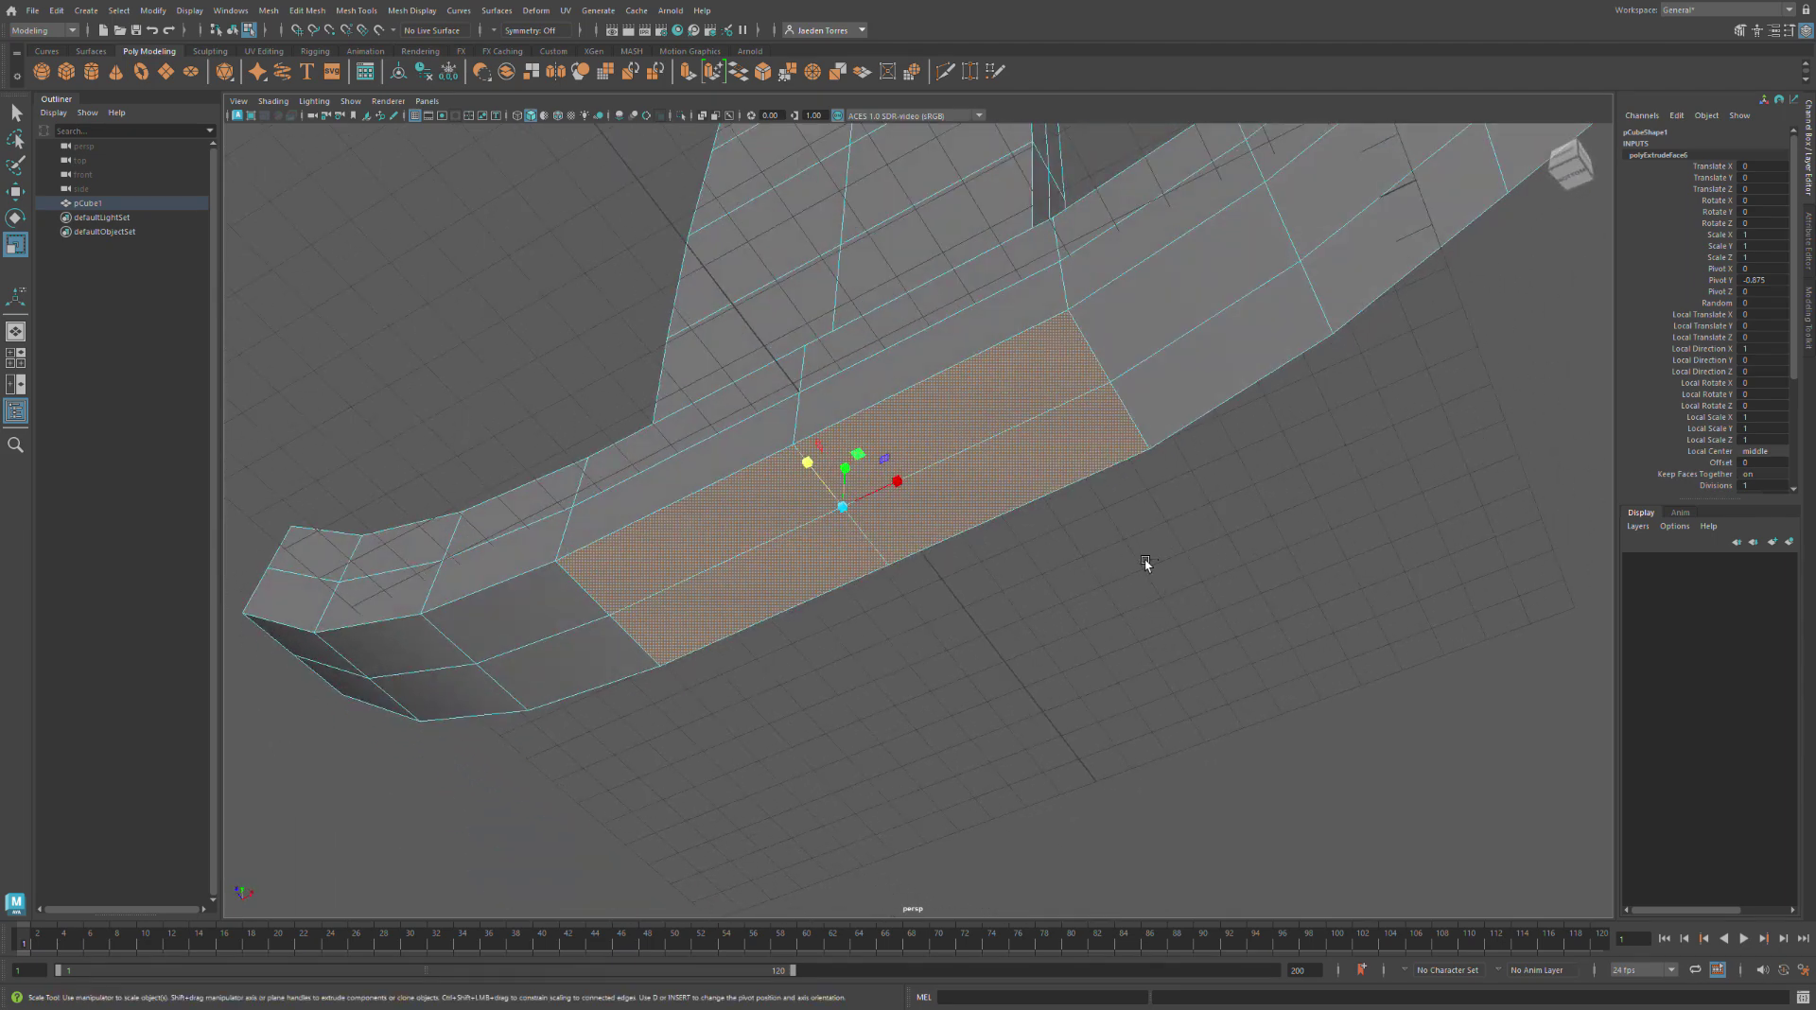
key("ctrl+e")
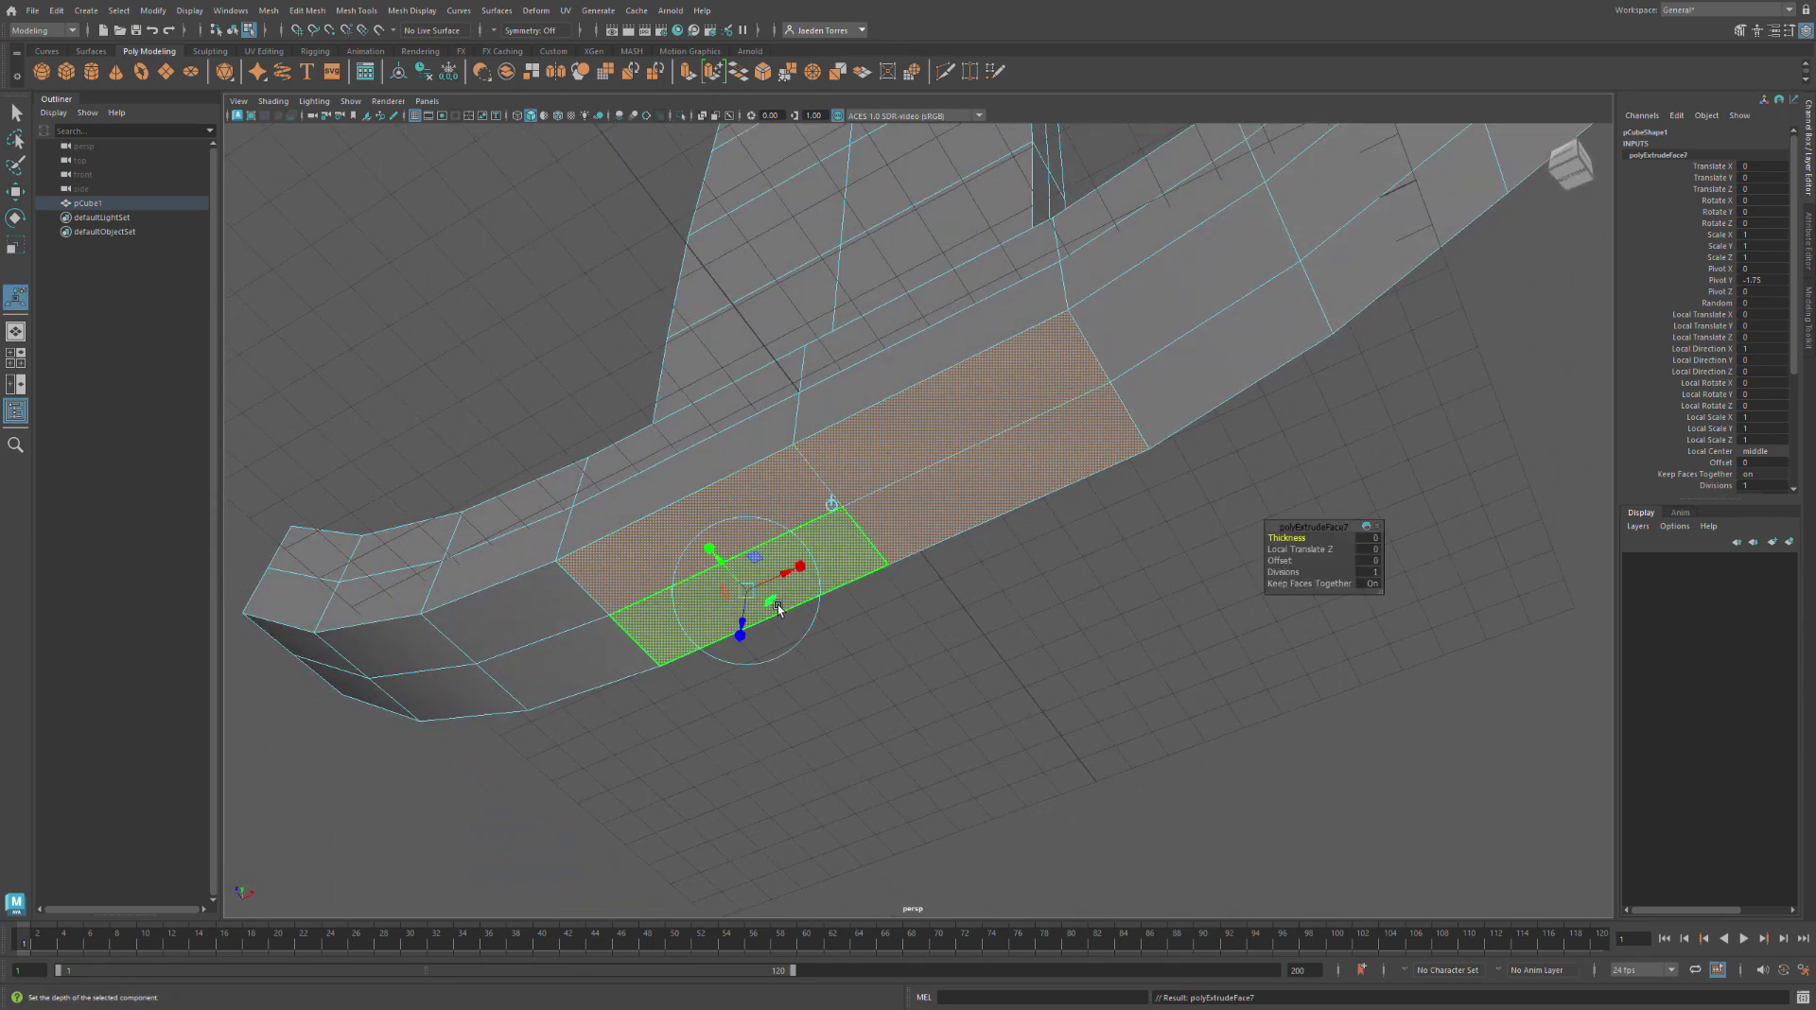
key("r")
left_click_drag(863, 502, 815, 480)
left_click_drag(922, 589, 1026, 588, "alt")
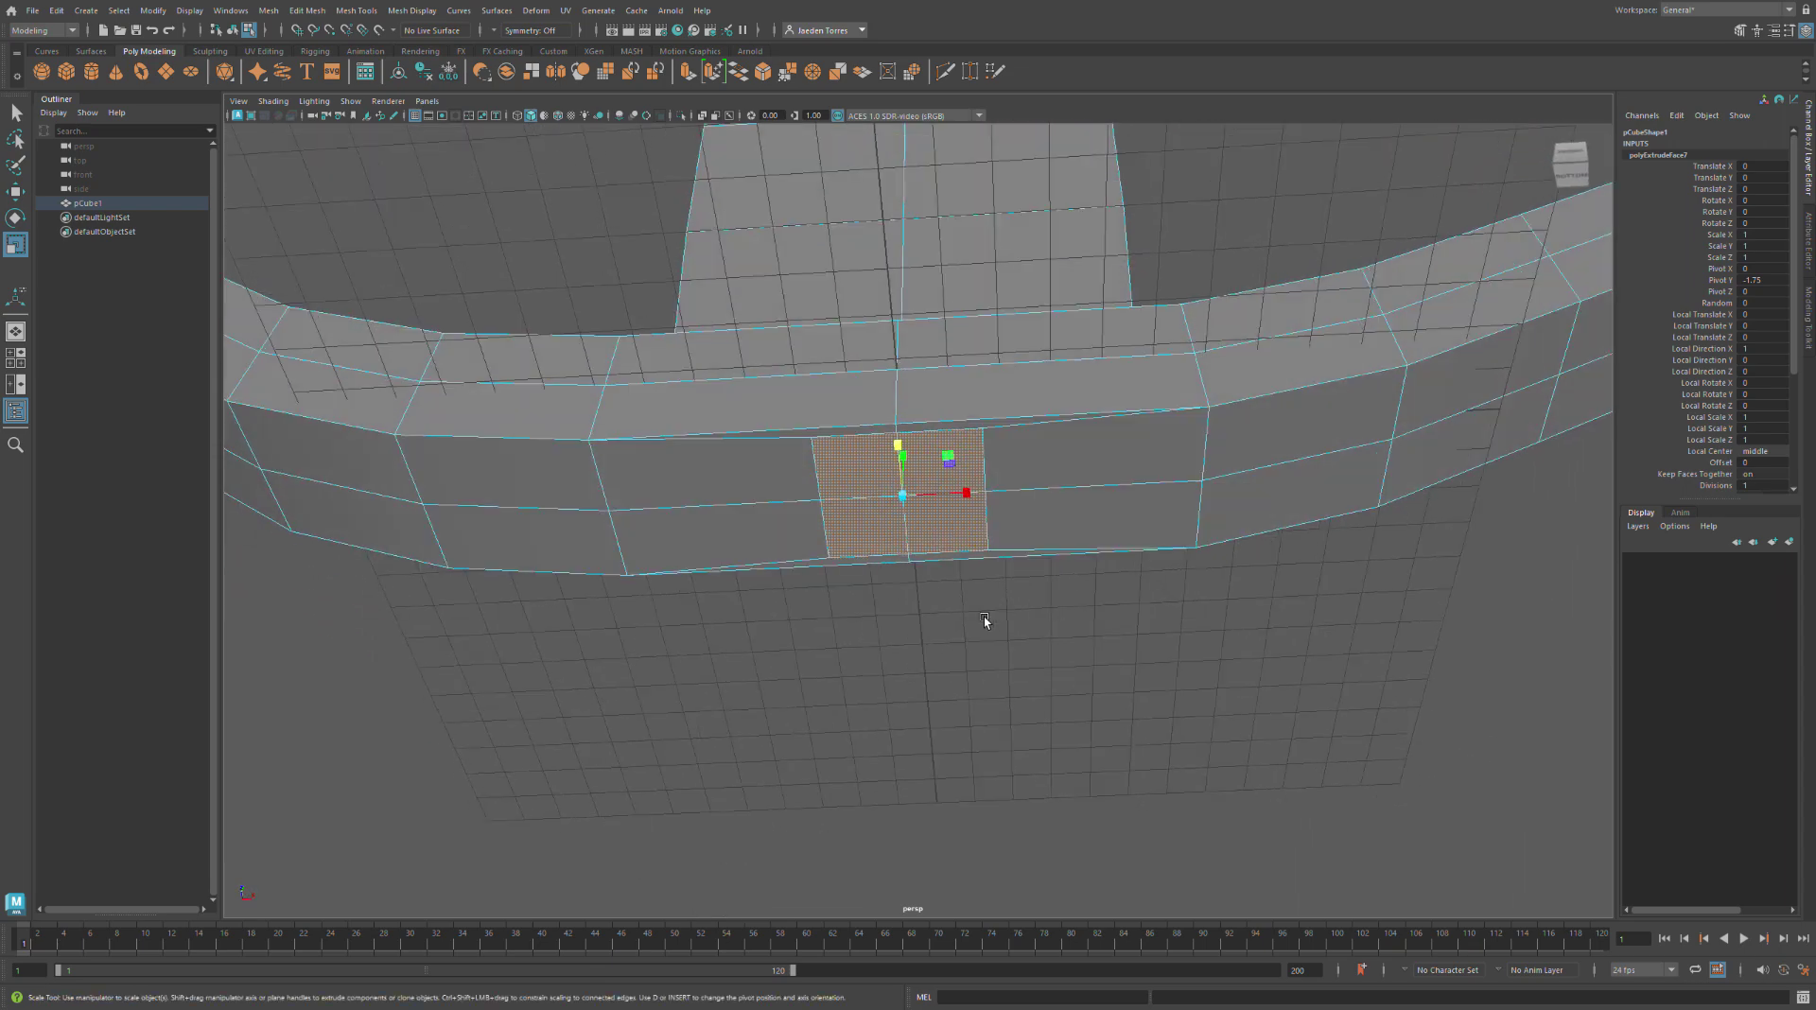
left_click(983, 617)
Select the four corner vertices of the square underside patch and scale them uniformly inward to form an octagon
scroll(832, 583, "up", 5)
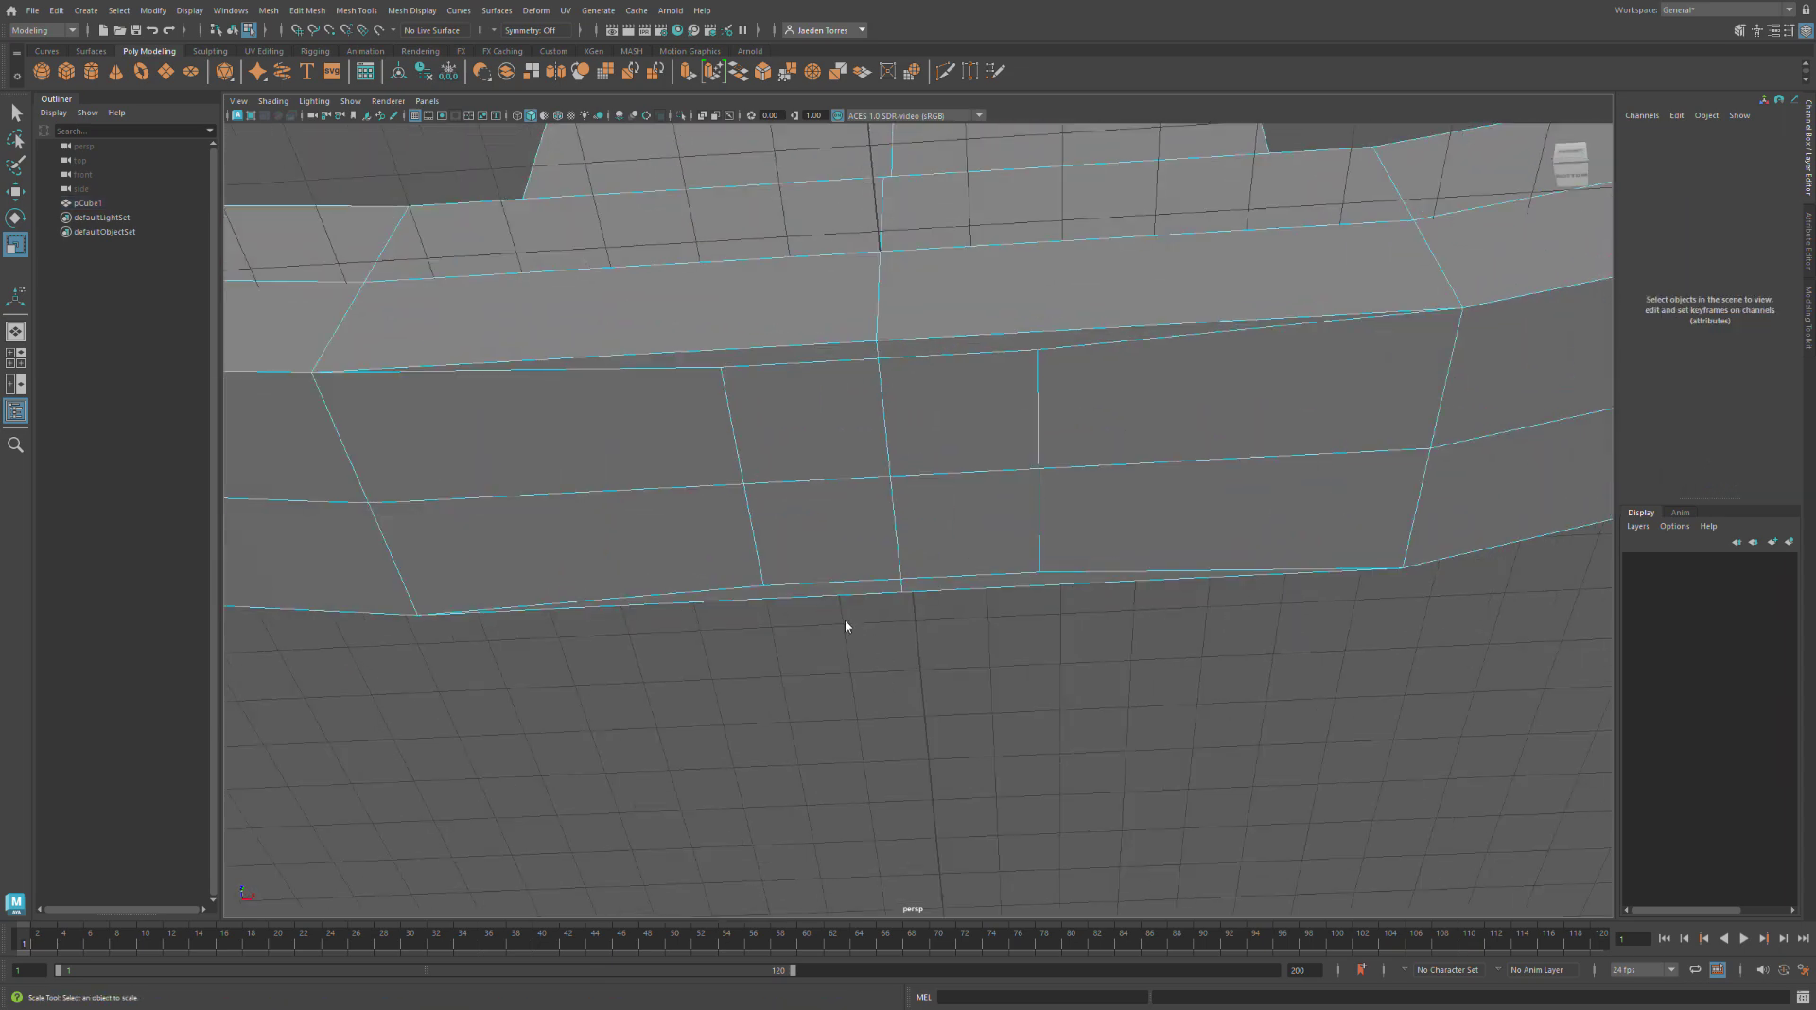
left_click(777, 585)
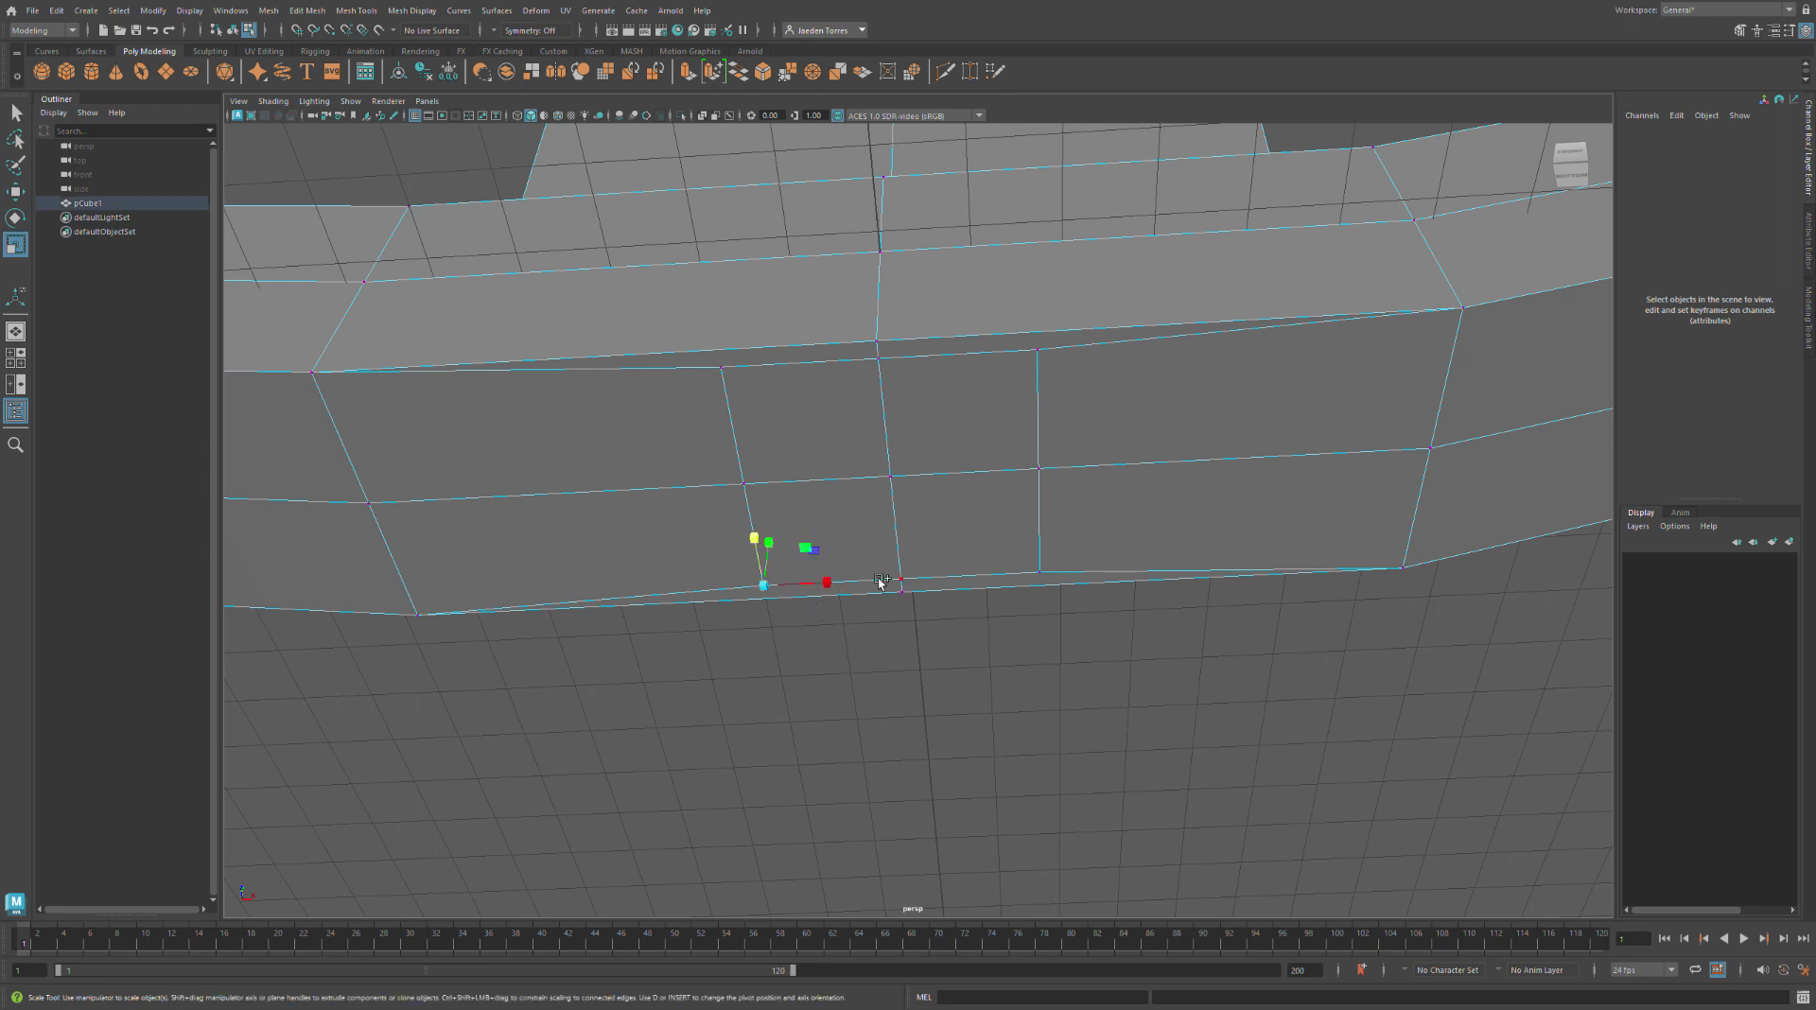
left_click(1044, 571, "shift")
left_click(1040, 357, "shift")
left_click_drag(950, 472, 852, 482)
left_click(896, 615)
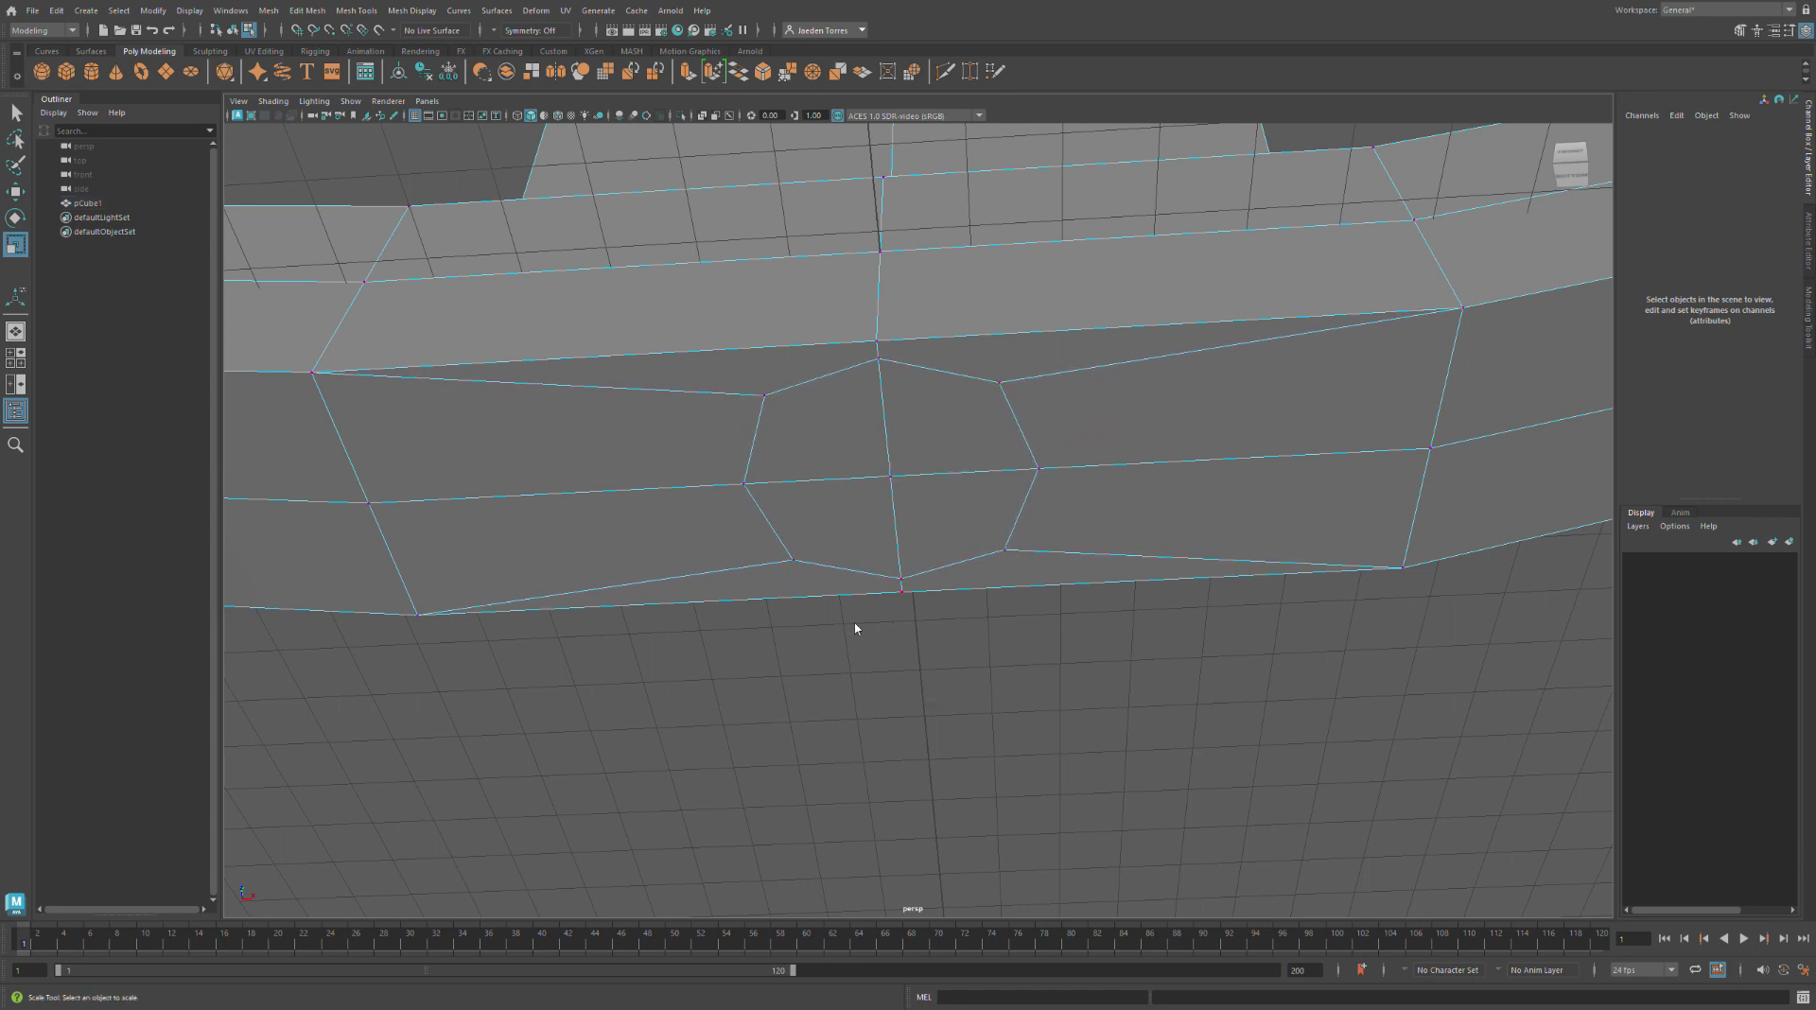
Select the four faces of the octagonal underside patch and extrude them in place
left_click(848, 529)
left_click(943, 517, "shift")
left_click(957, 449, "shift")
left_click(840, 442, "shift")
scroll(878, 560, "down", 6)
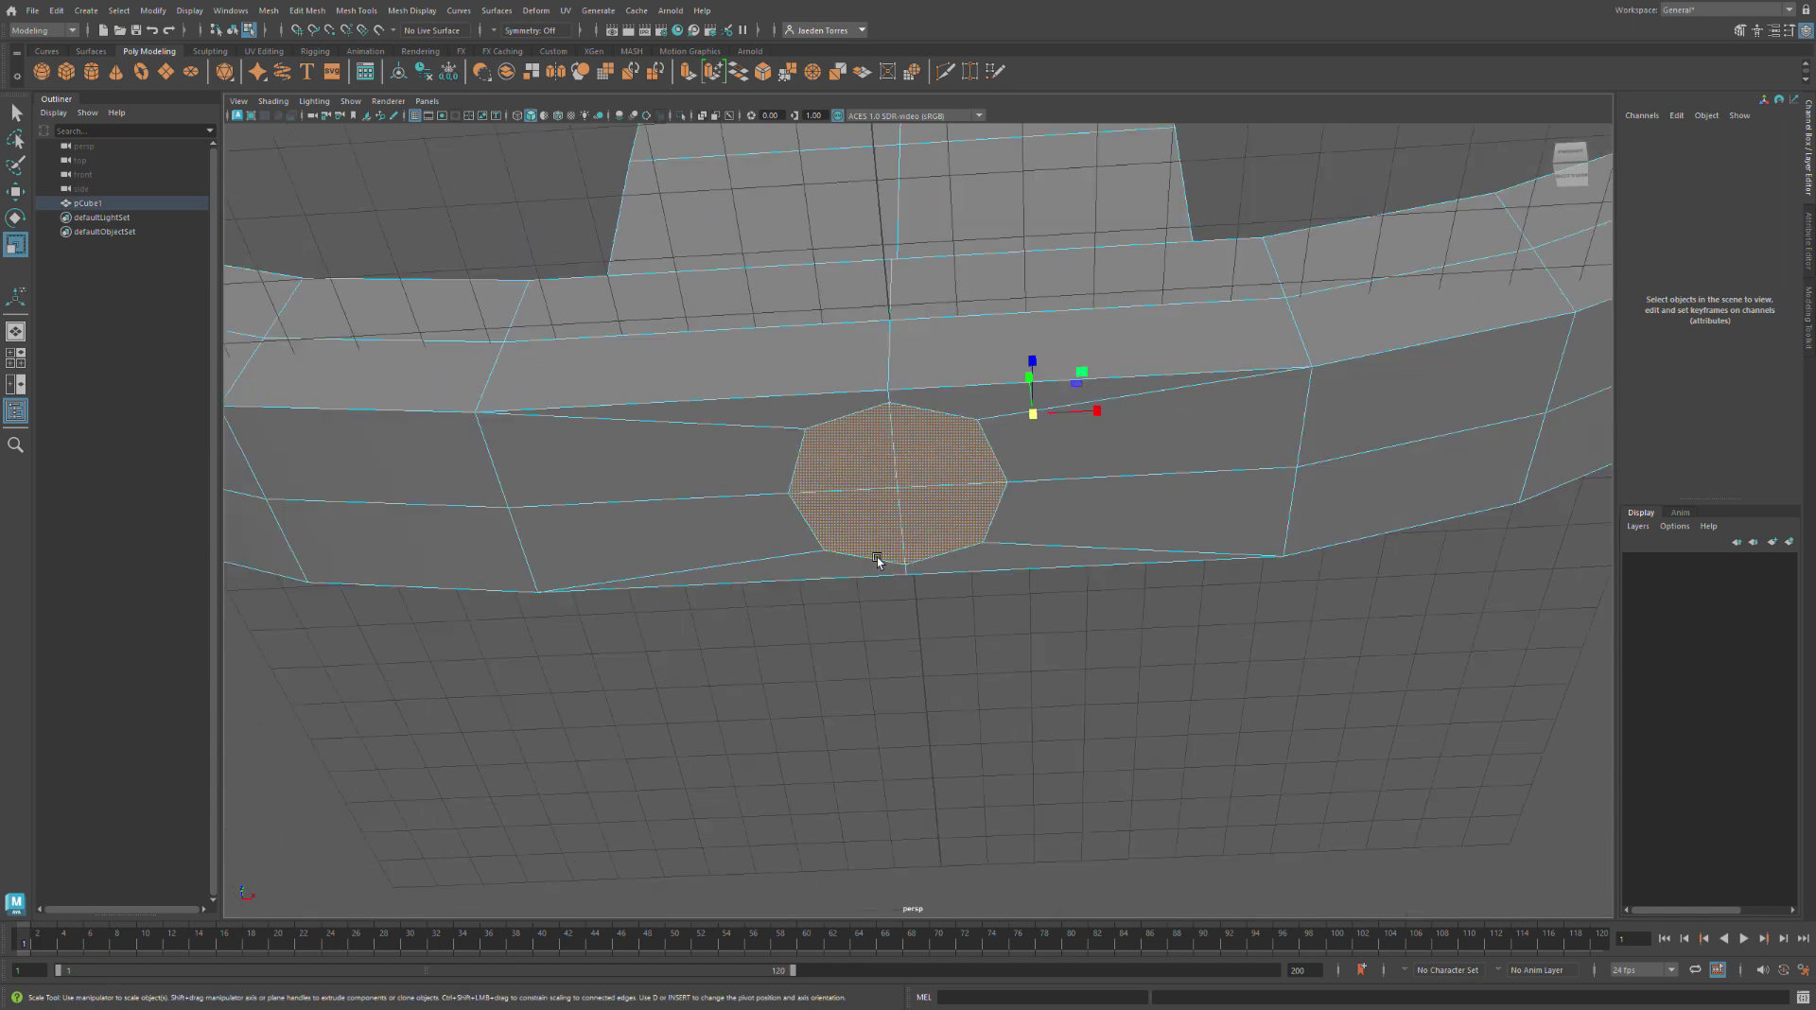
scroll(877, 563, "down", 1)
key("ctrl+e")
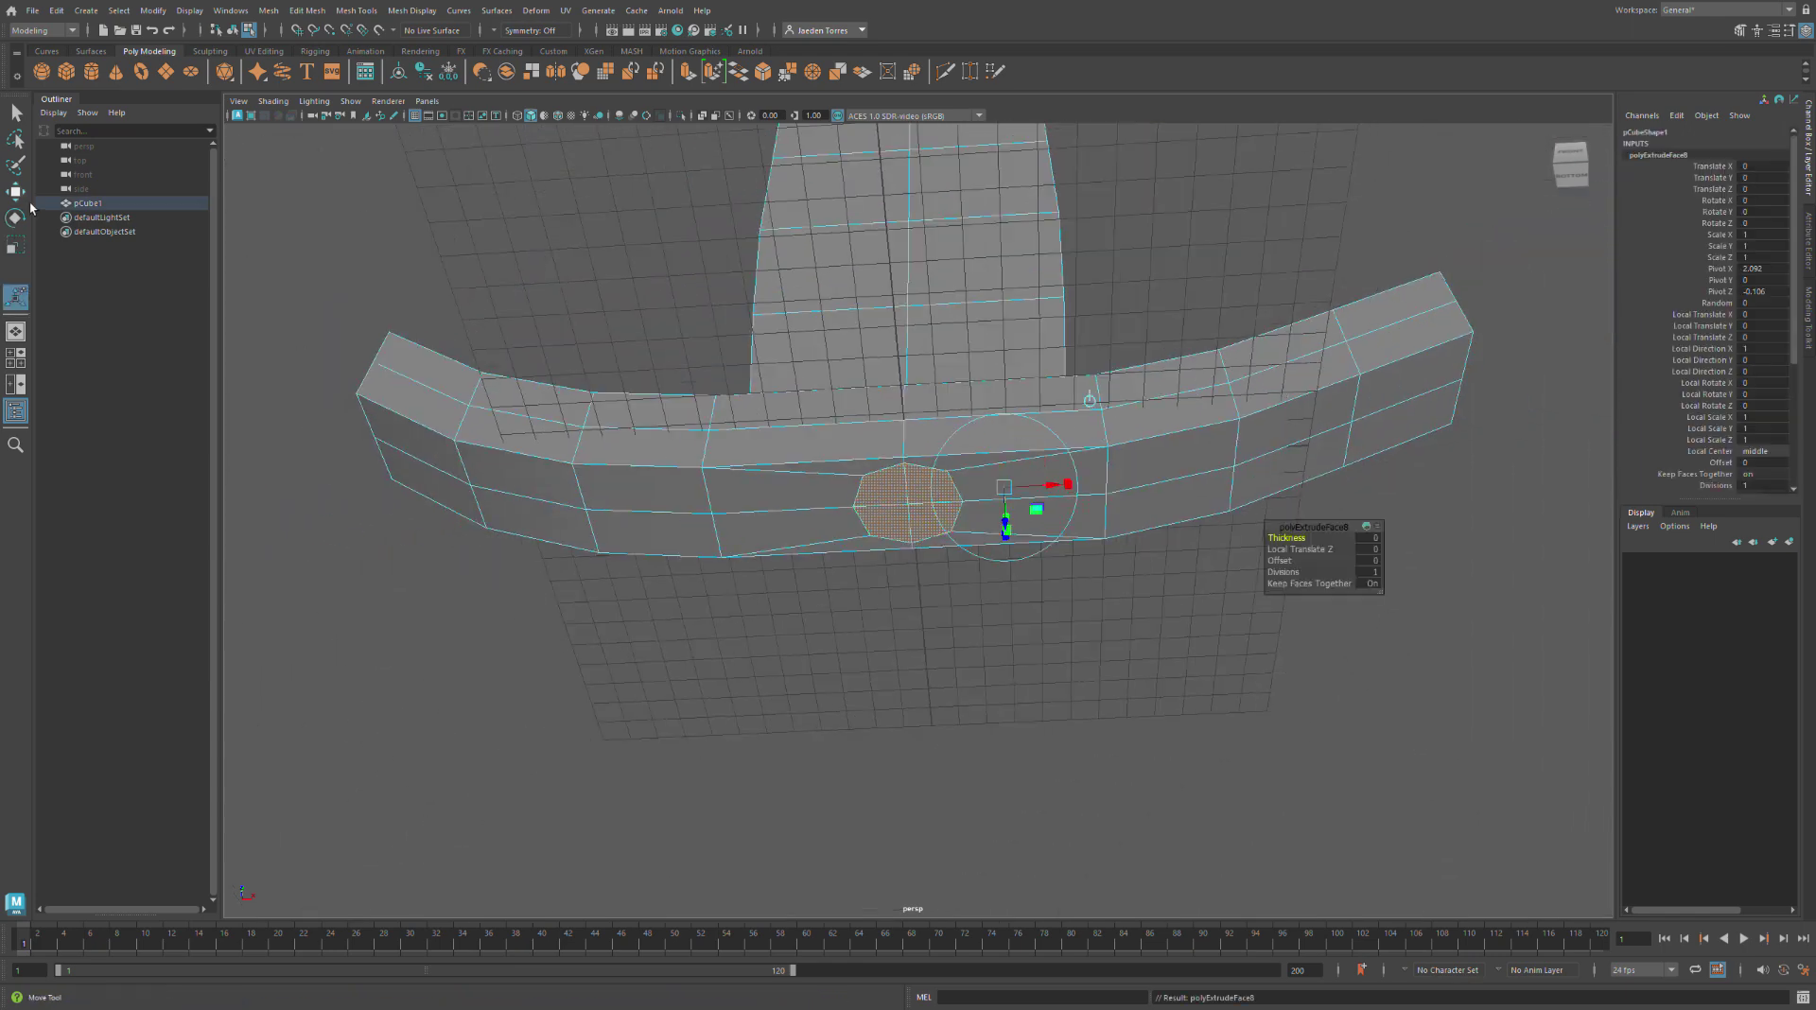
left_click(15, 246)
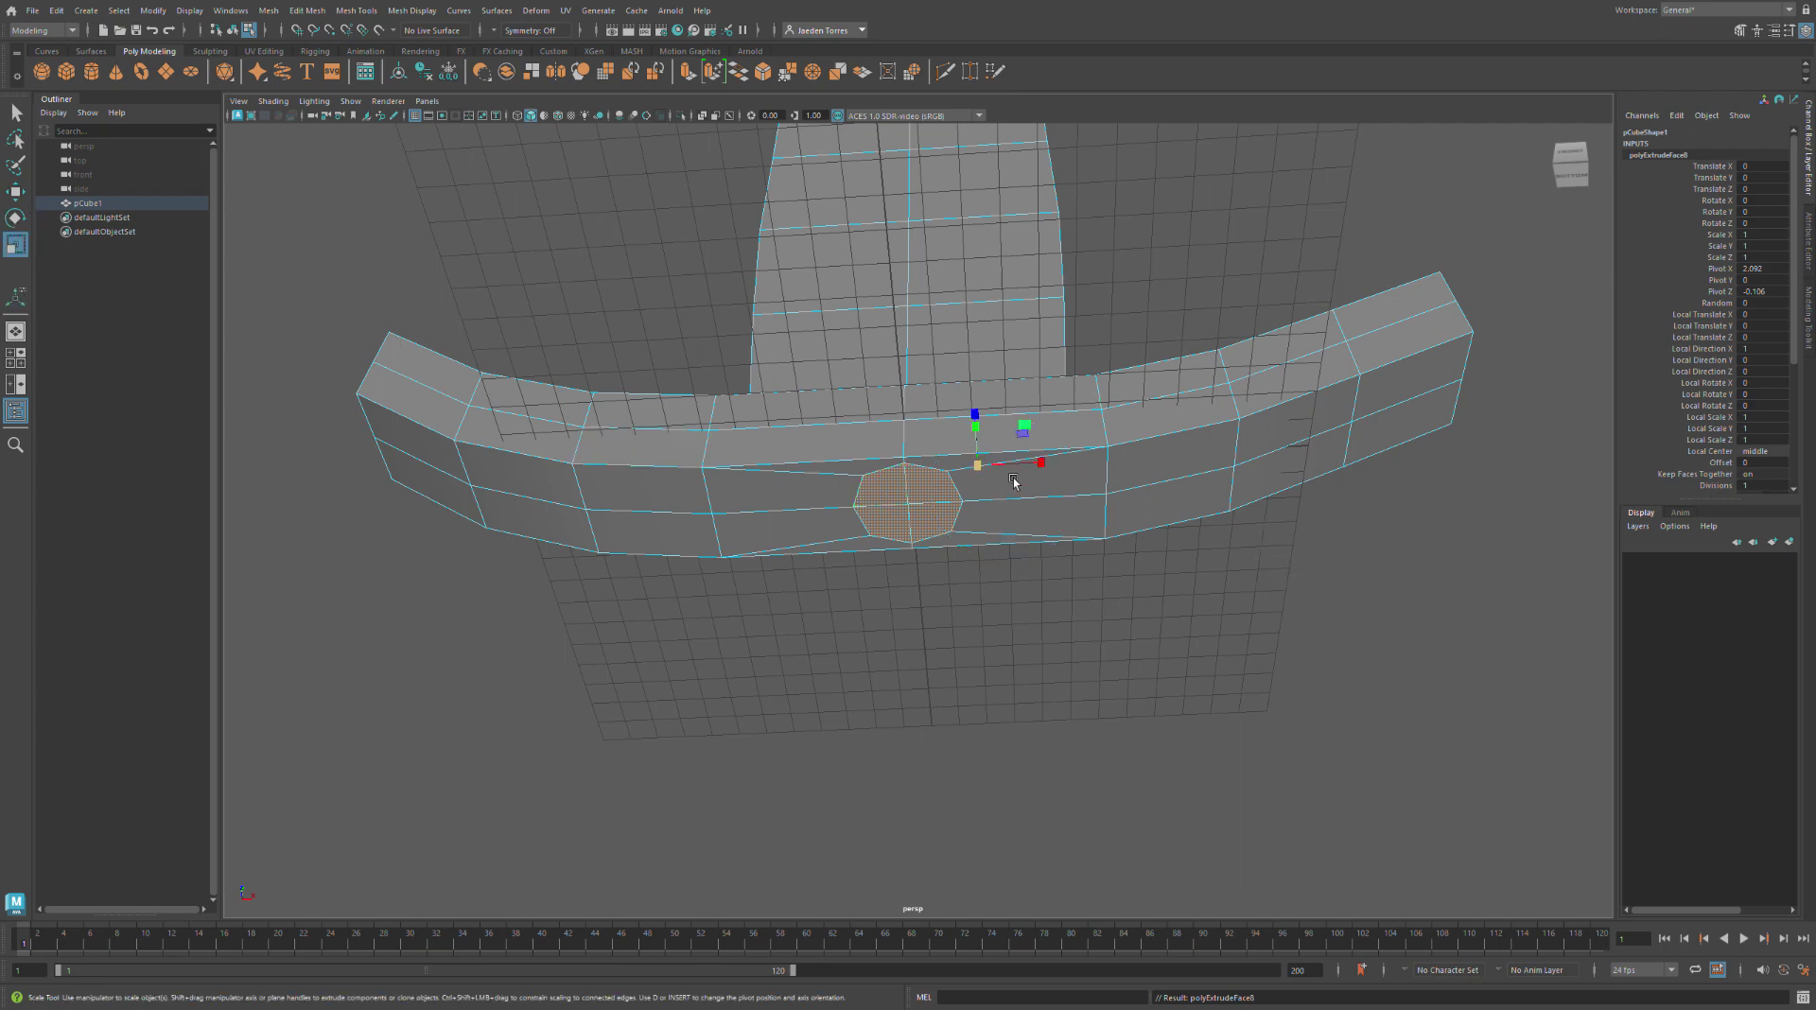
Undo the in-place extrusion of the octagonal patch
left_click_drag(1013, 482, 980, 183, "alt")
key("ctrl+z")
key("ctrl+z")
key("ctrl+z")
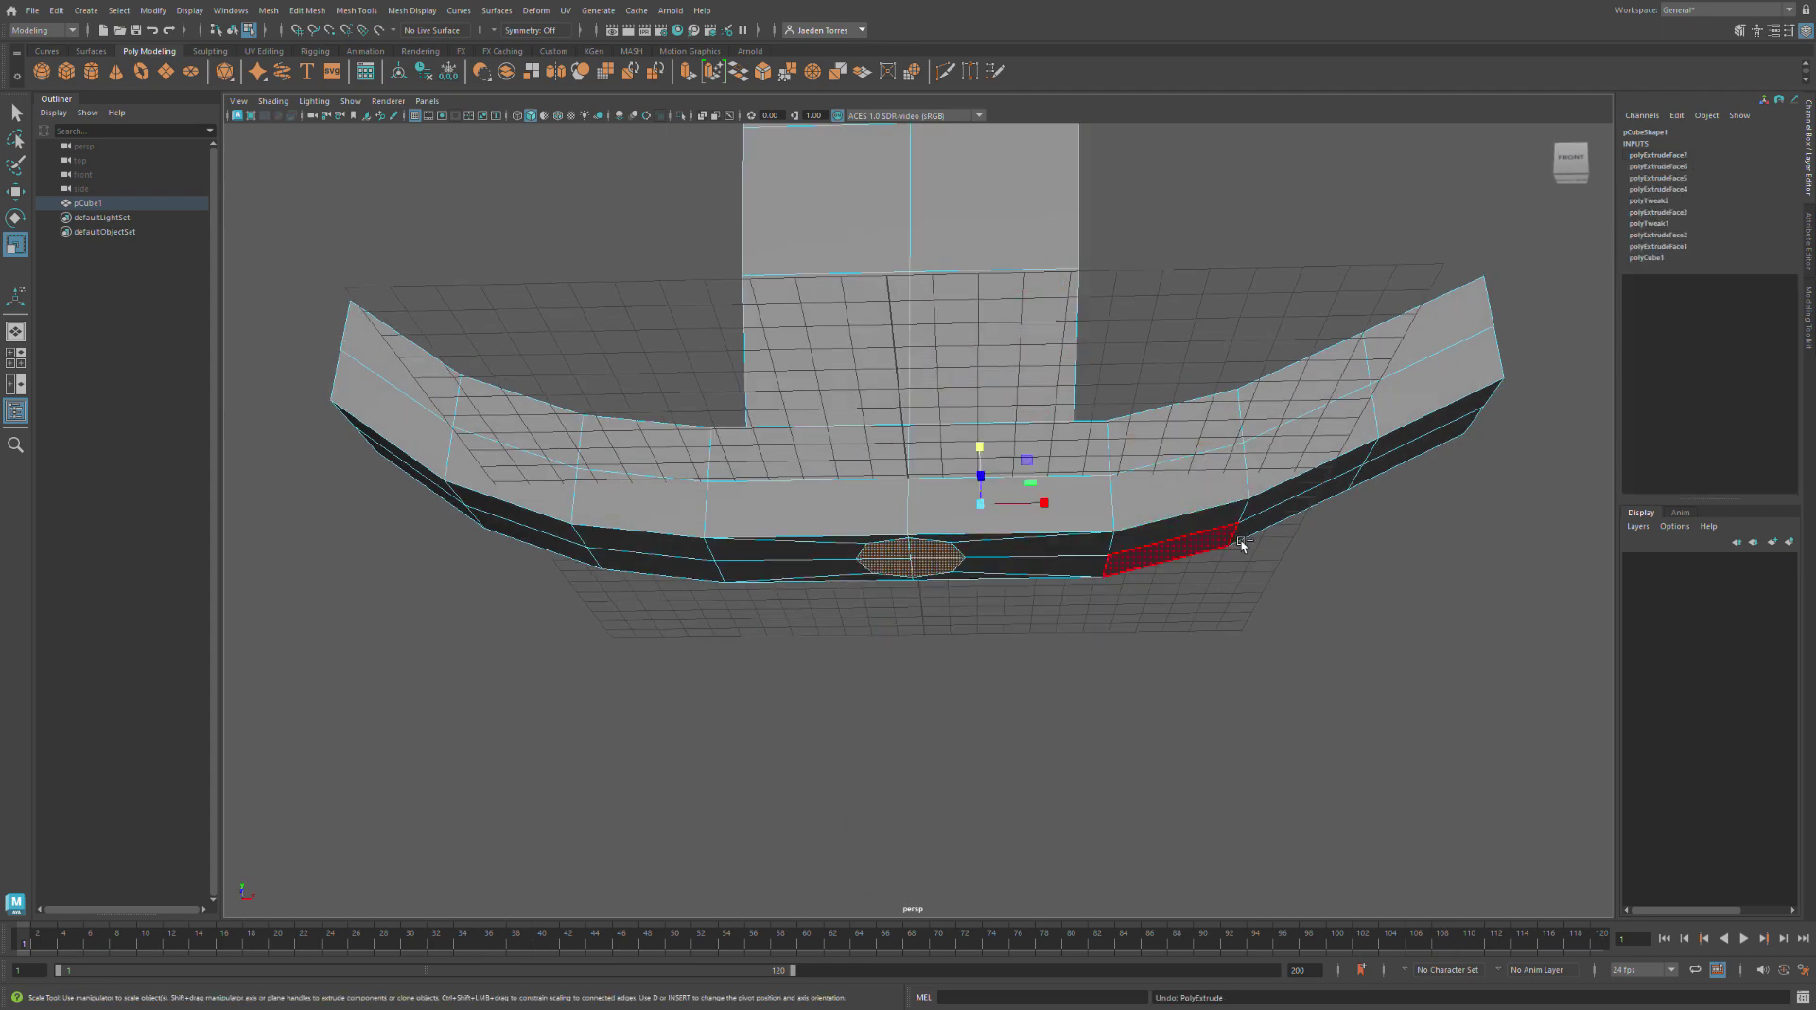
Reselect the four octagonal patch faces and extrude them about 9.7 units downward as the sword's handle
left_click(1252, 669)
left_click_drag(1253, 669, 1012, 624, "alt")
left_click(876, 649)
left_click_drag(841, 636, 1126, 568, "shift")
key("ctrl+e")
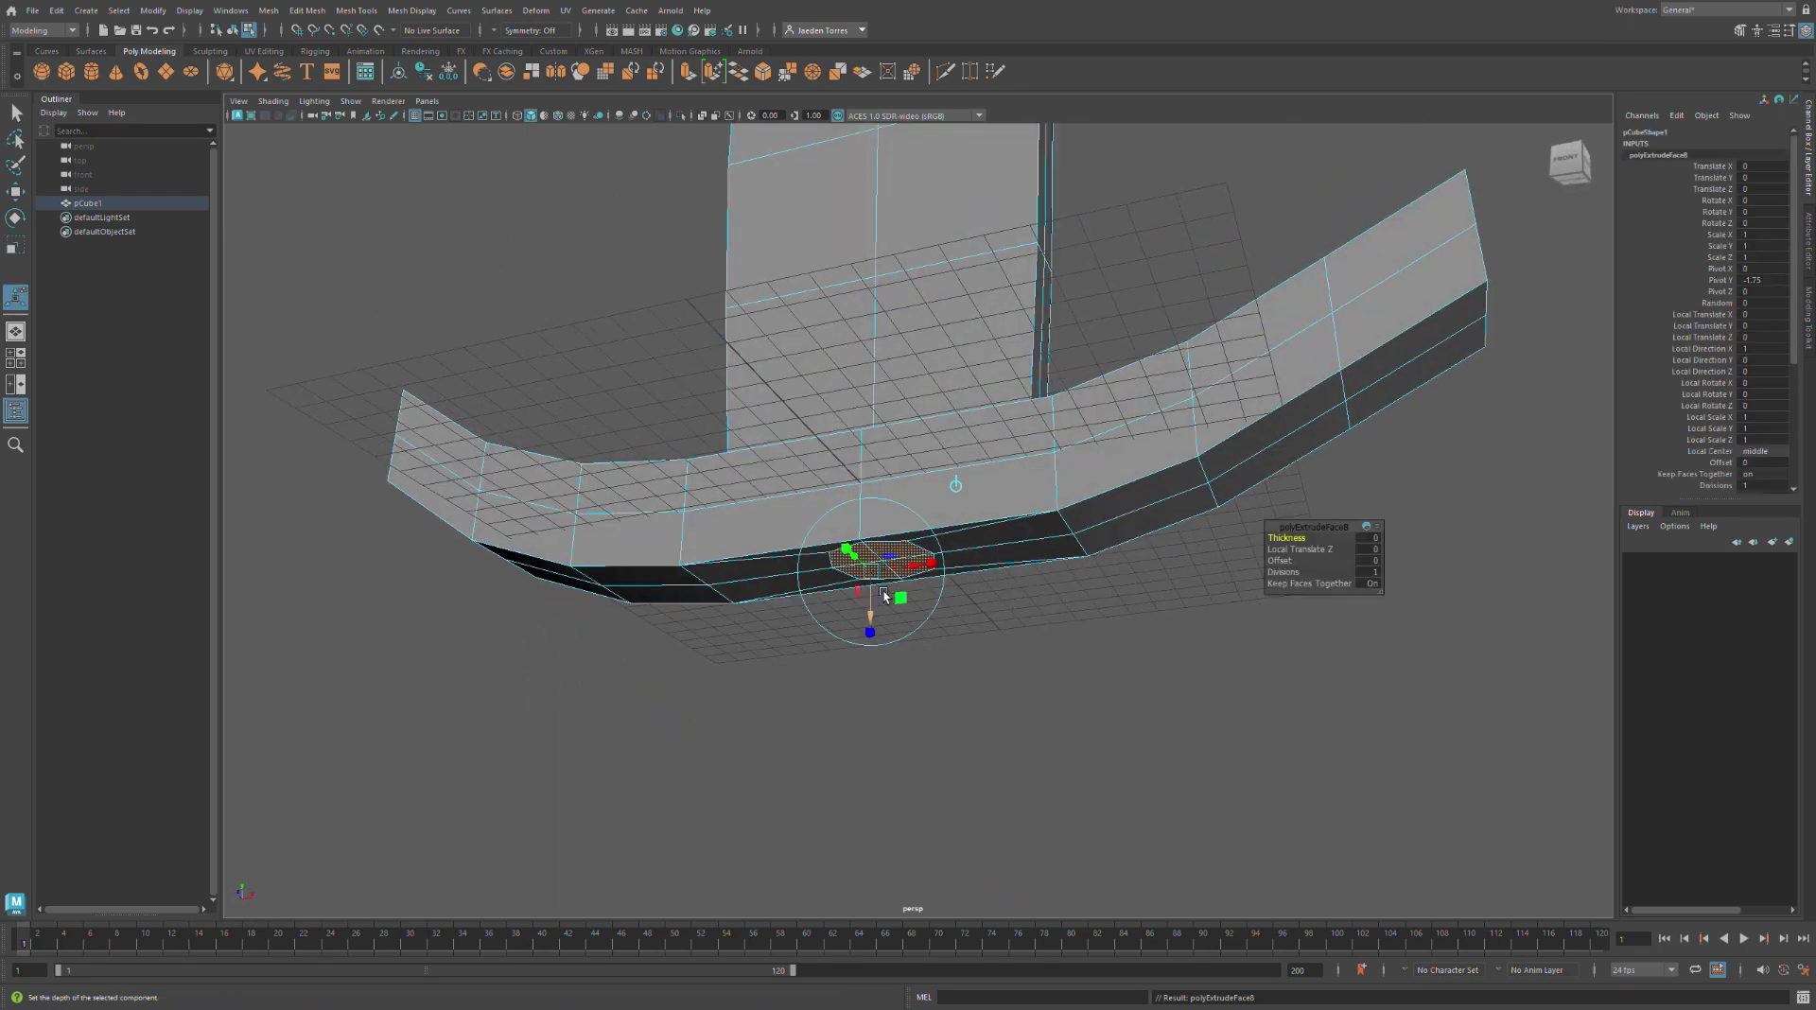
left_click_drag(871, 627, 934, 951)
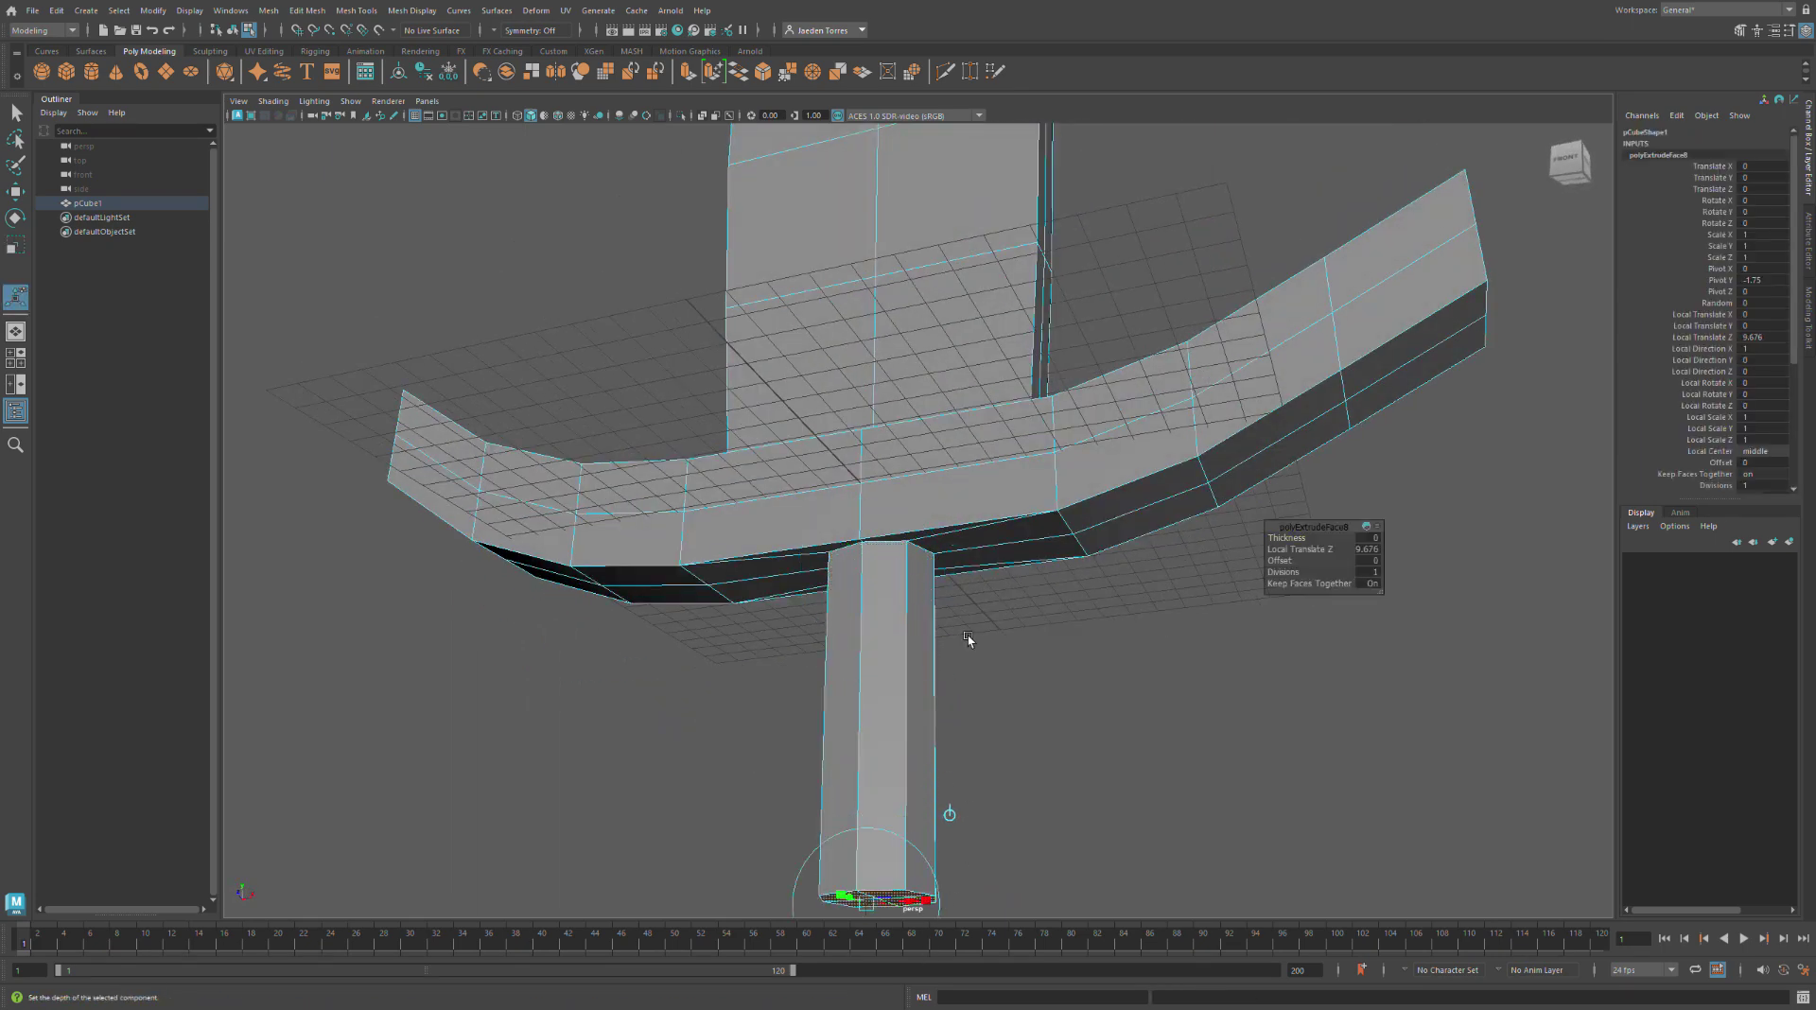
Lengthen the handle extrusion to about 12 units and clear the selection
scroll(967, 629, "down", 3)
left_click_drag(1000, 673, 1045, 690, "alt")
left_click_drag(910, 830, 900, 871)
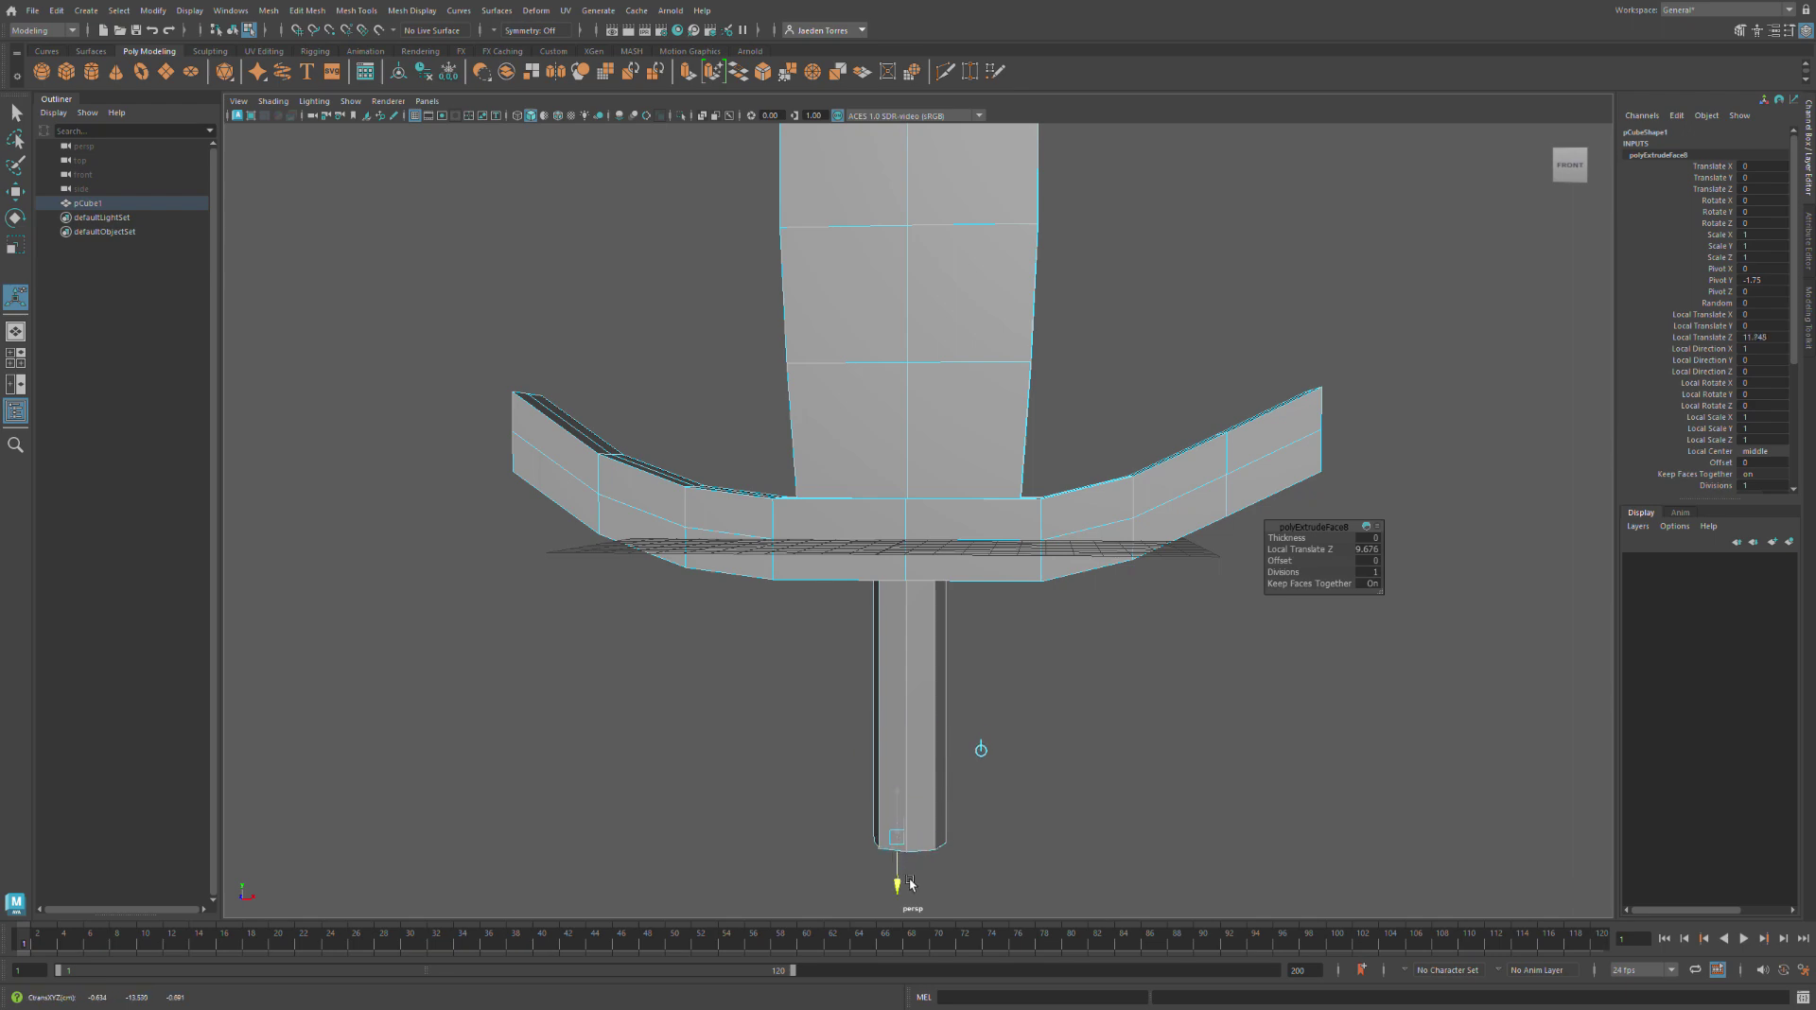
middle_click_drag(1078, 709, 992, 498, "alt")
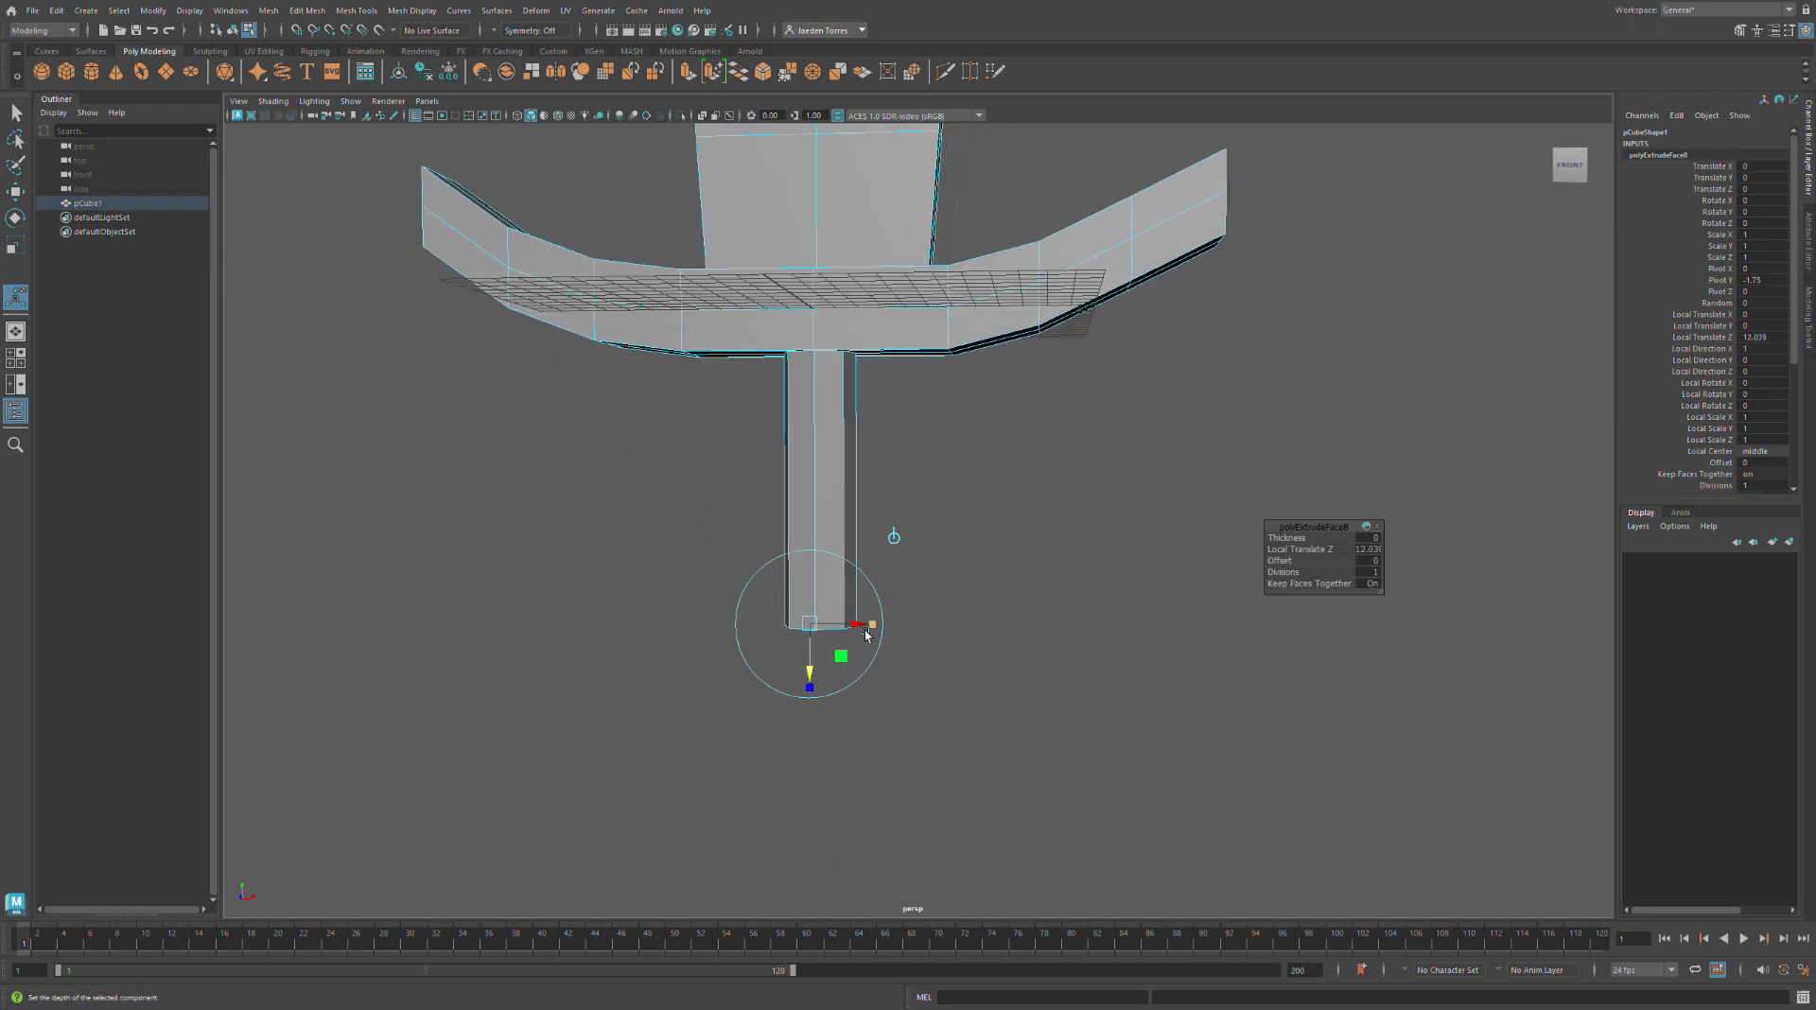
left_click(813, 671)
left_click_drag(842, 656, 786, 608, "alt")
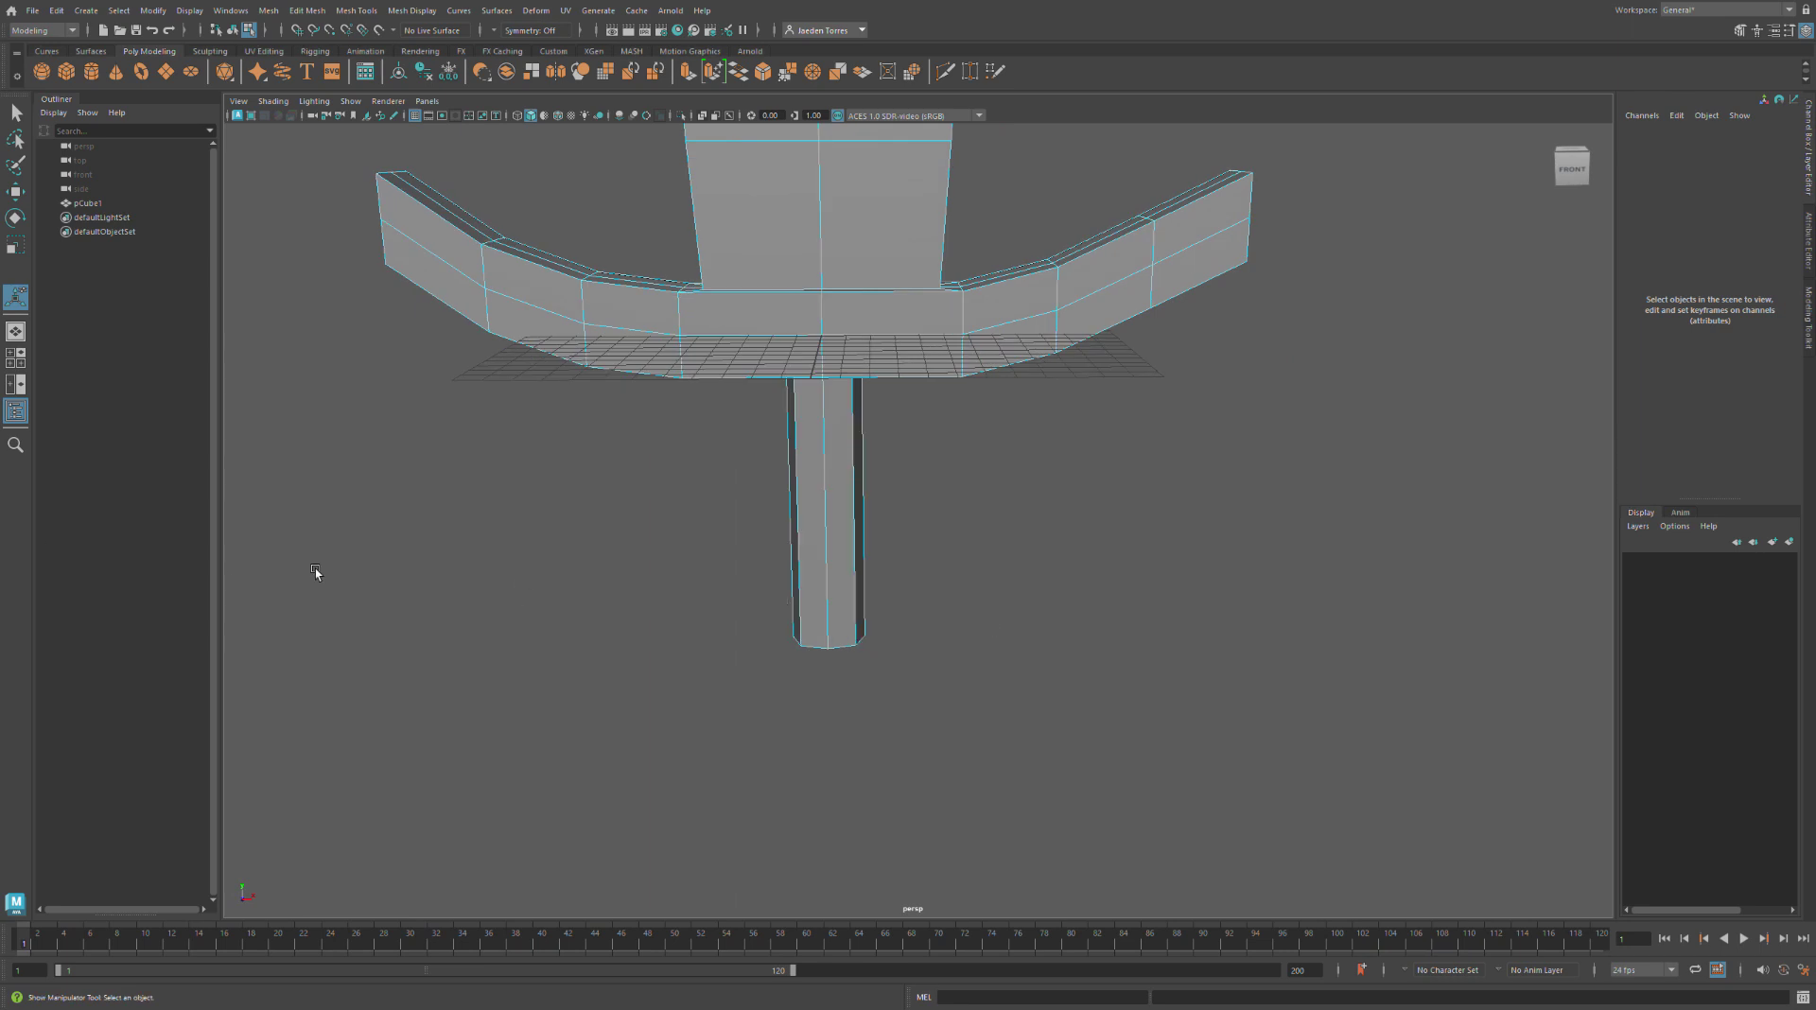
Insert an edge loop around the handle just above its lower end
scroll(498, 498, "down", 10)
scroll(689, 497, "up", 4)
scroll(690, 499, "up", 3)
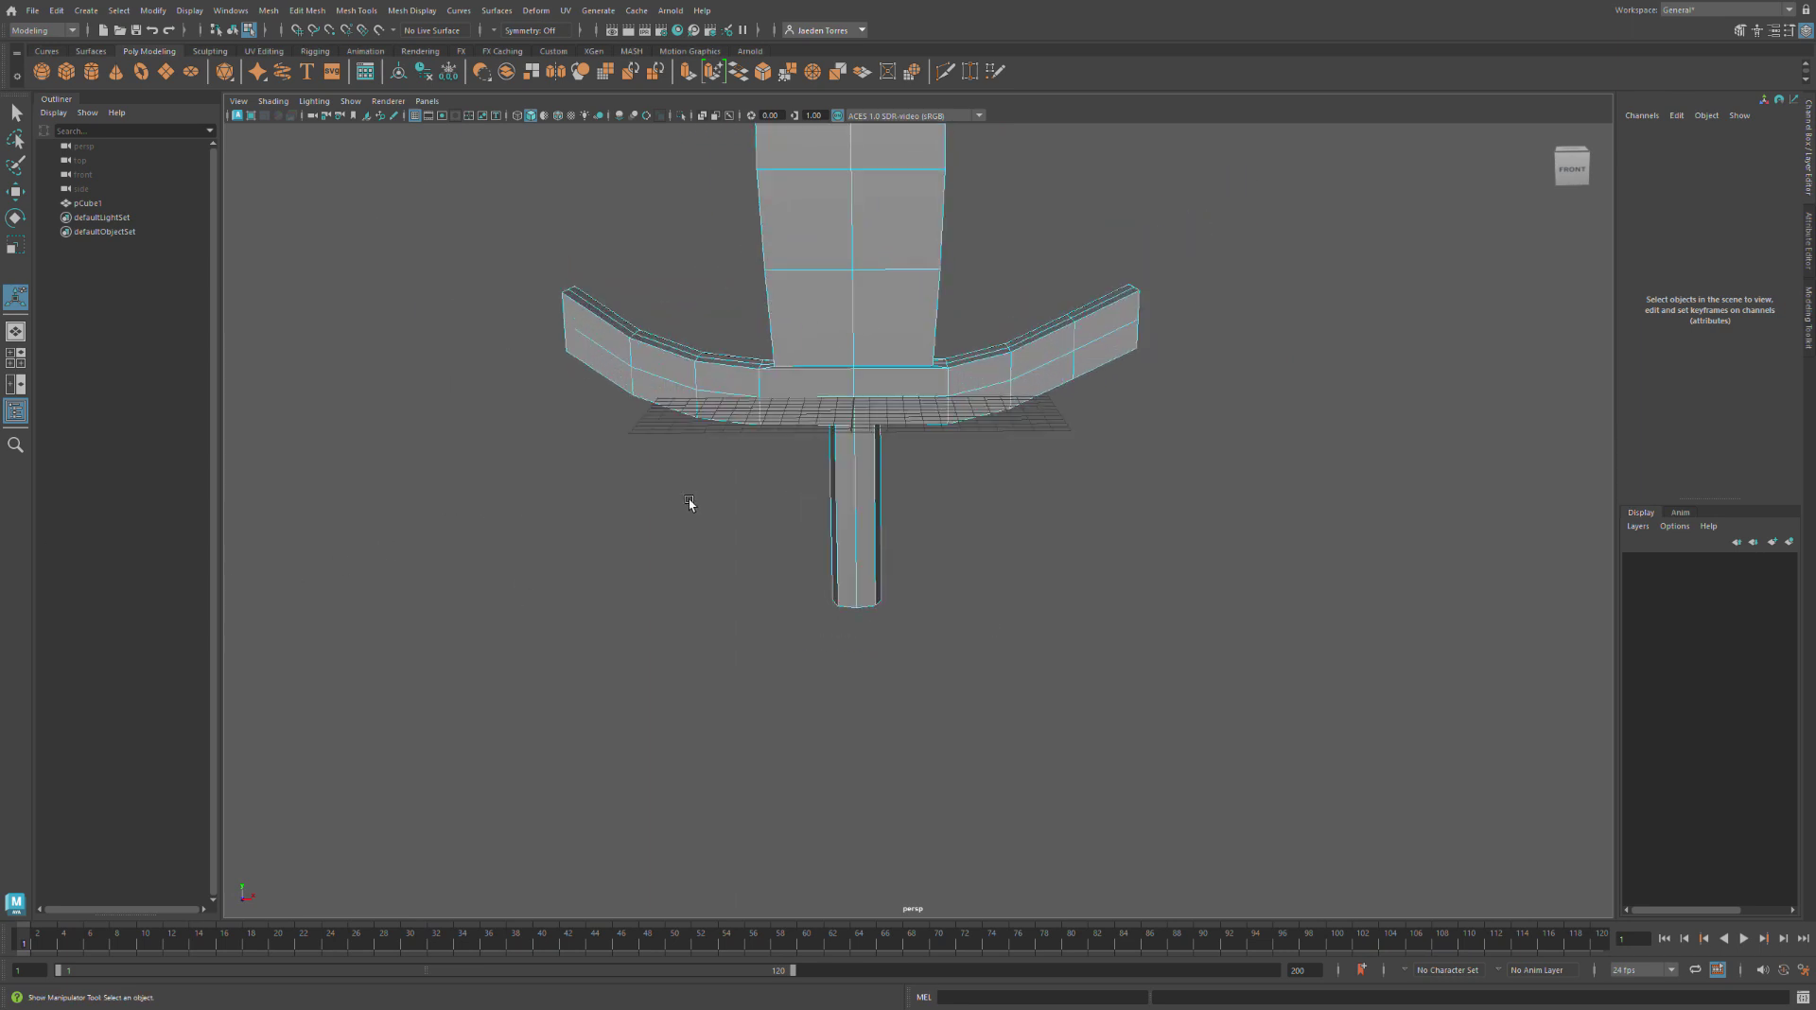
scroll(688, 503, "up", 3)
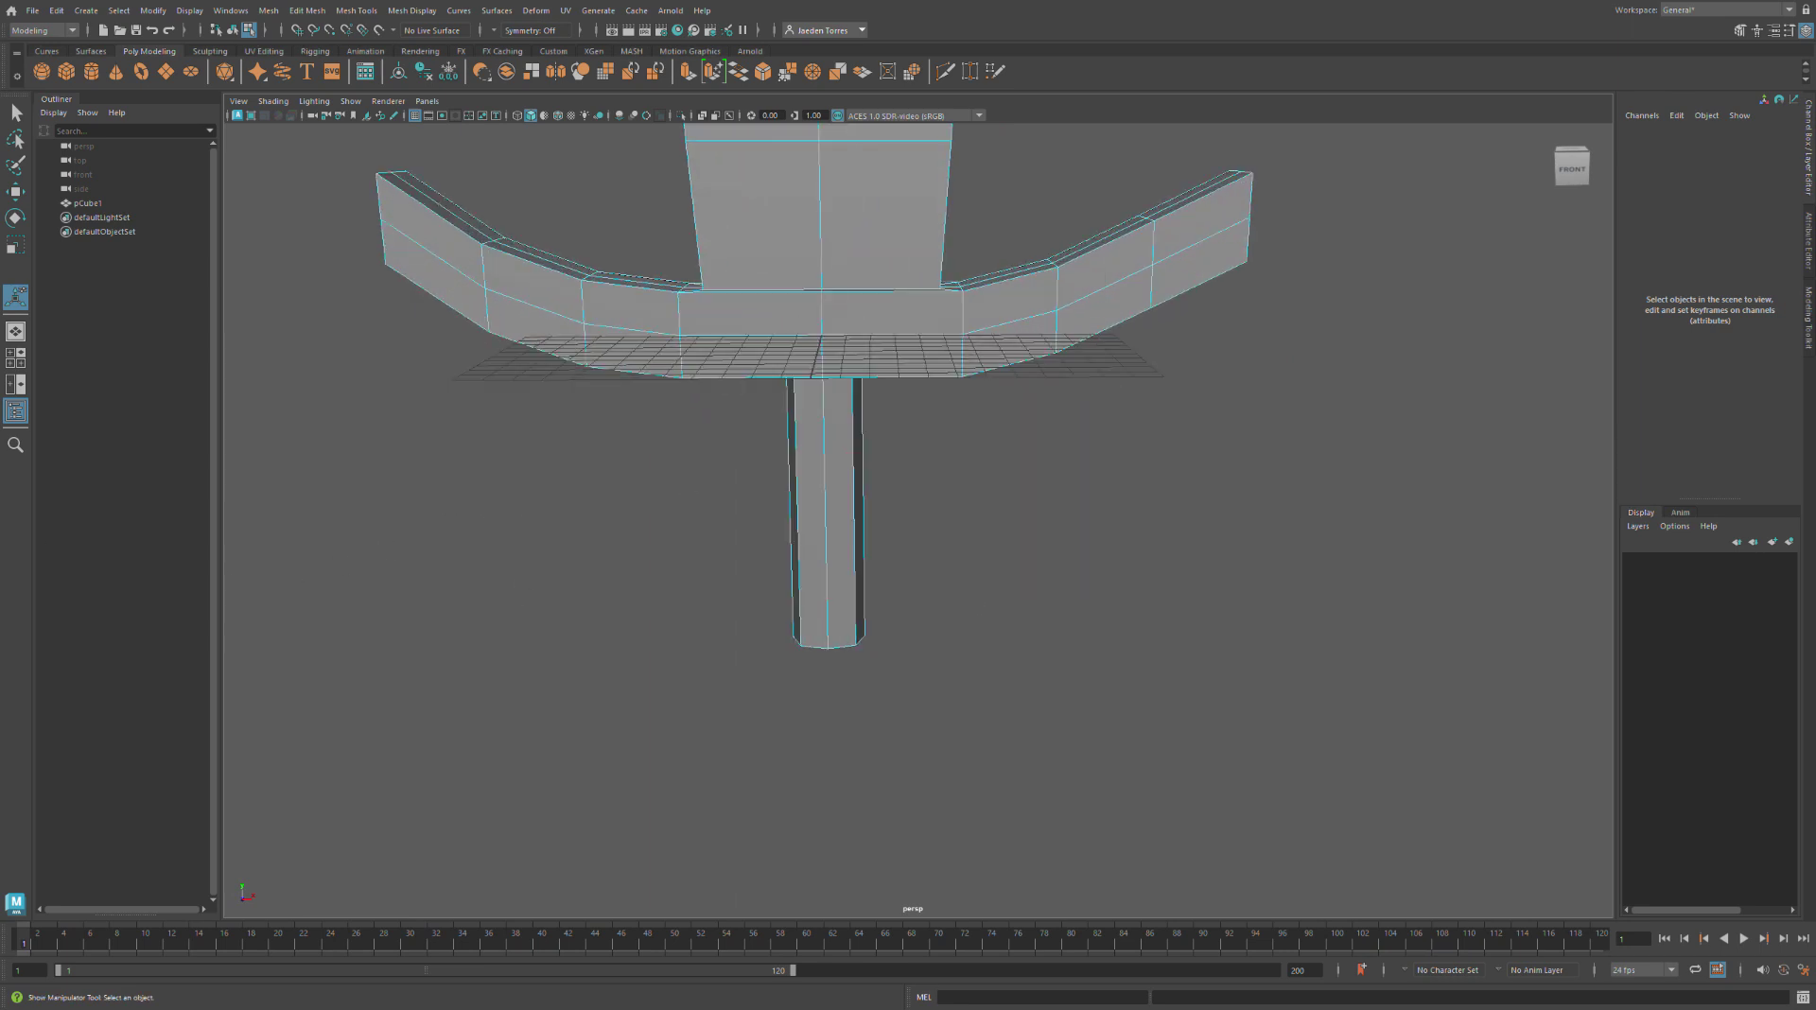
left_click_drag(340, 600, 324, 583, "alt")
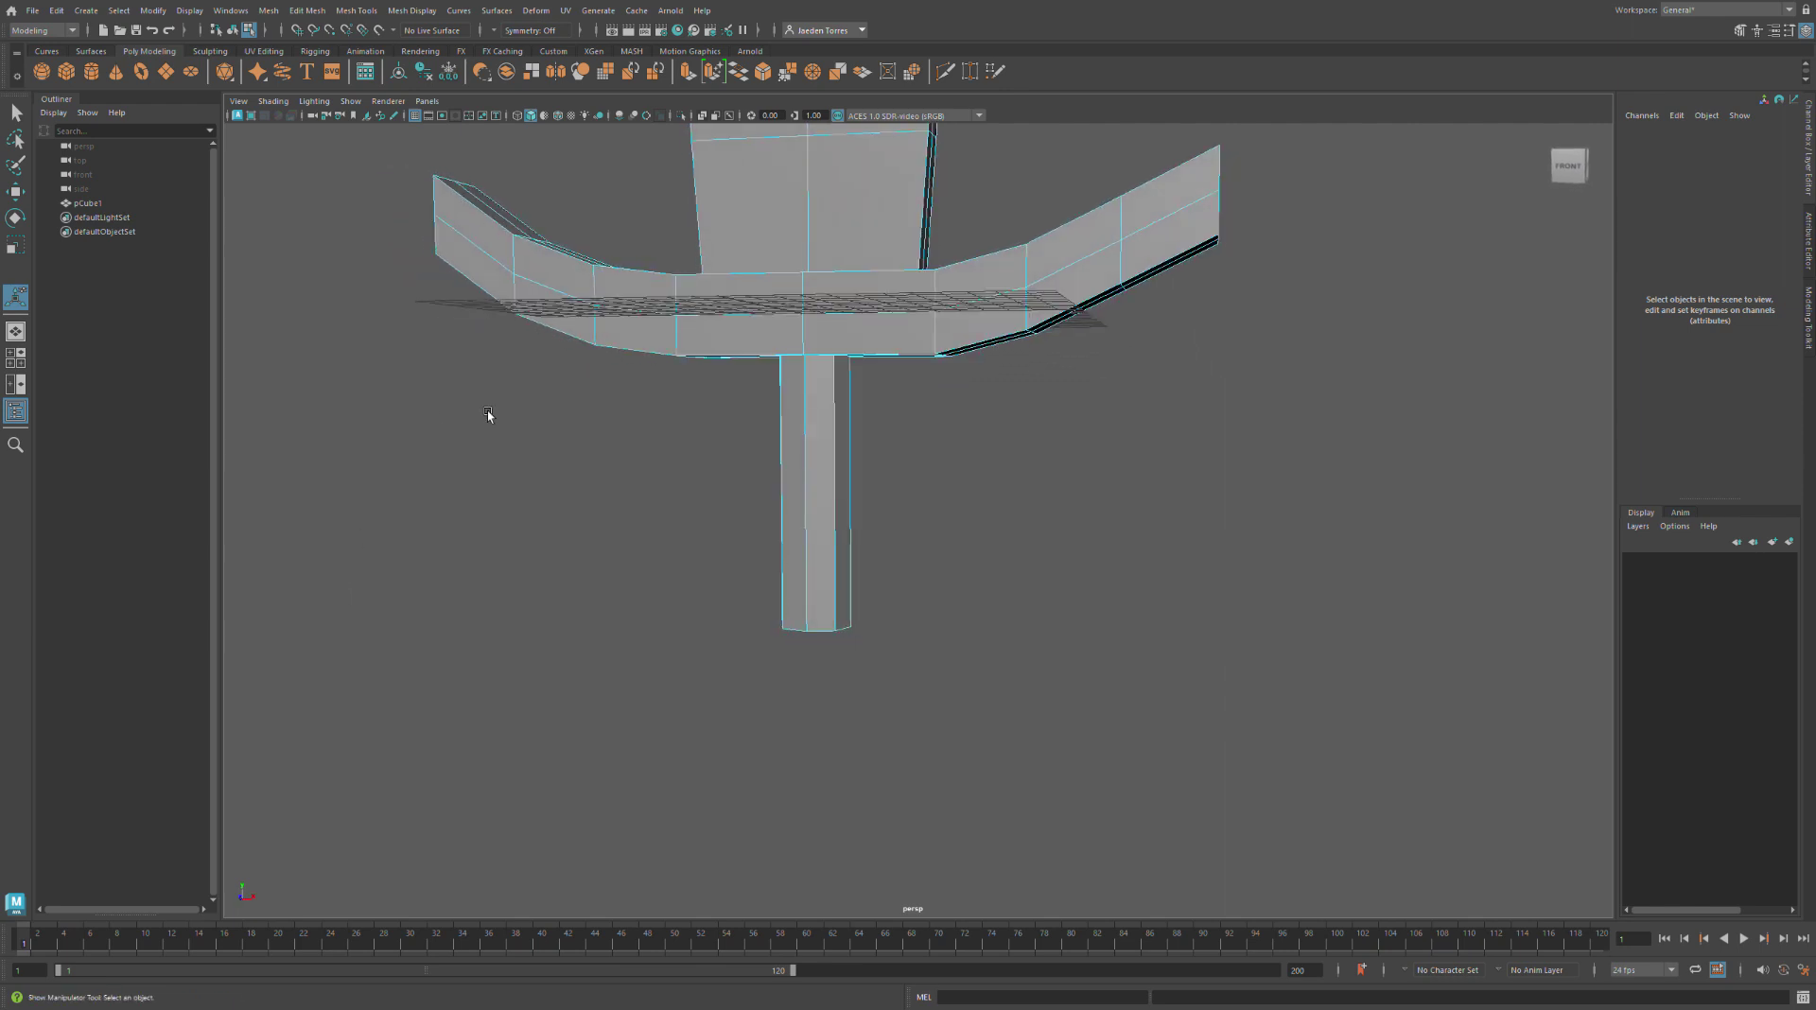
middle_click_drag(491, 417, 530, 573, "alt")
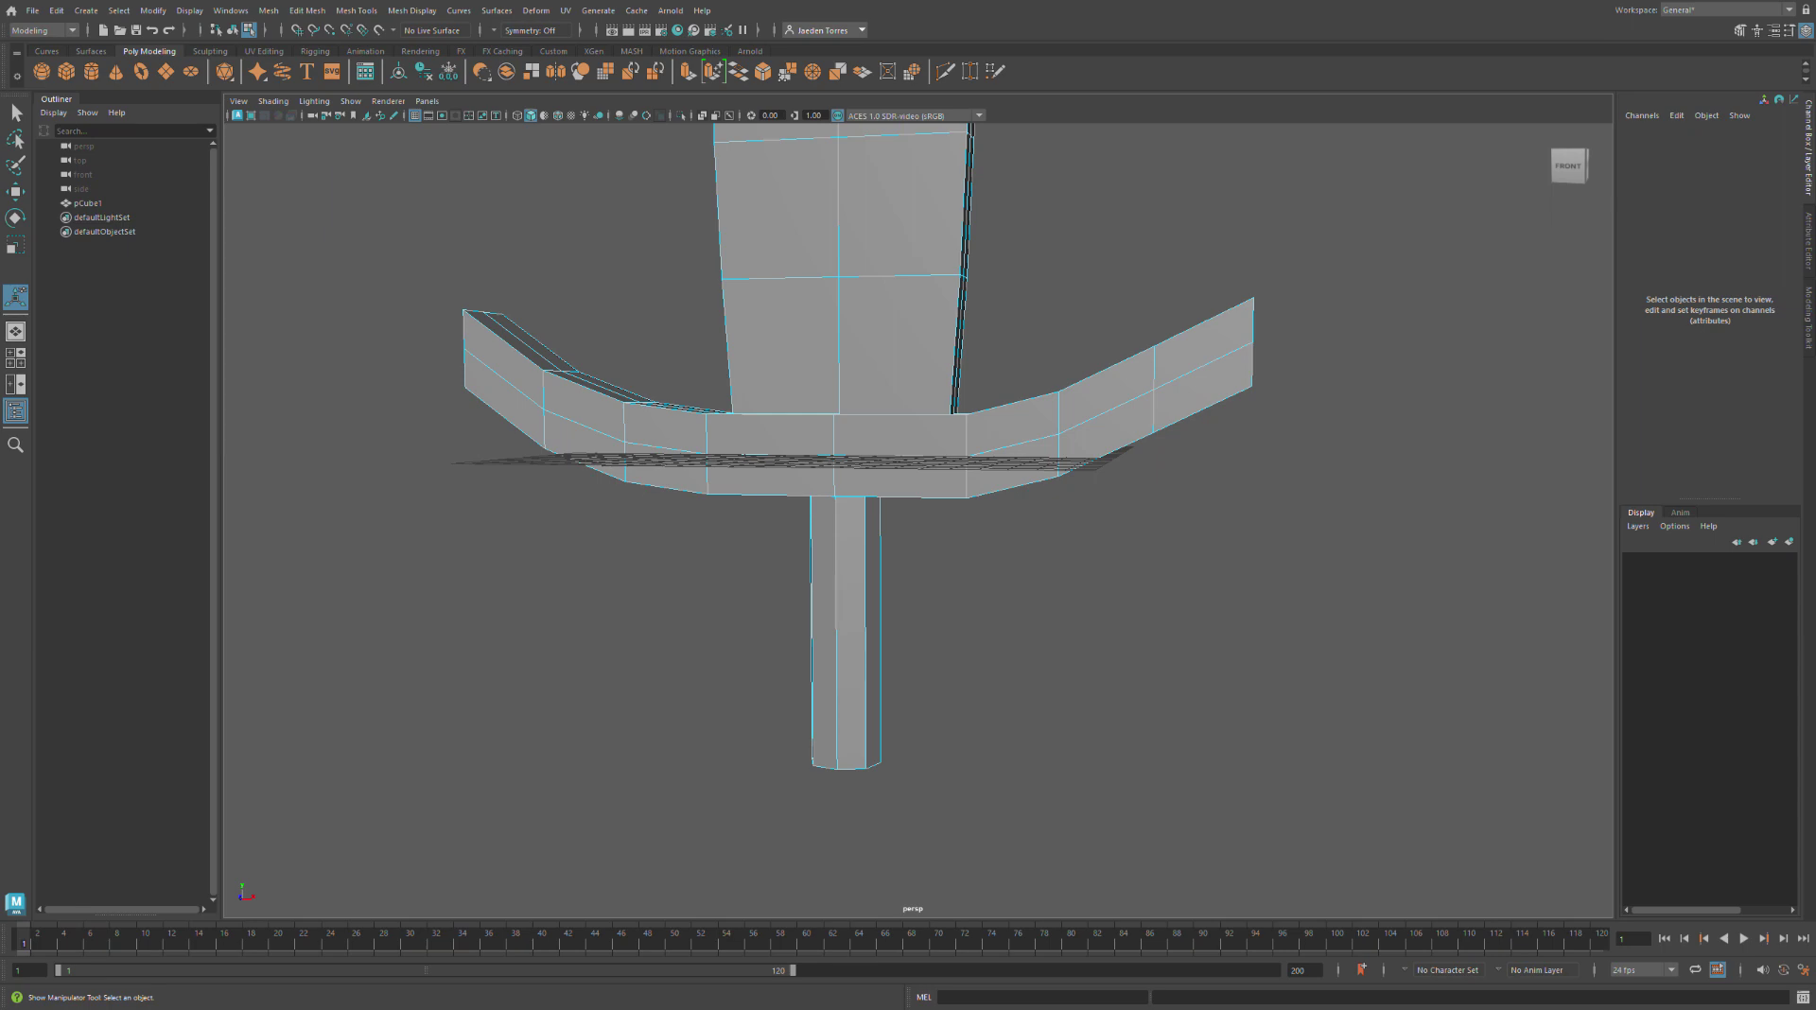
scroll(563, 709, "up", 5)
middle_click_drag(627, 635, 729, 396, "alt")
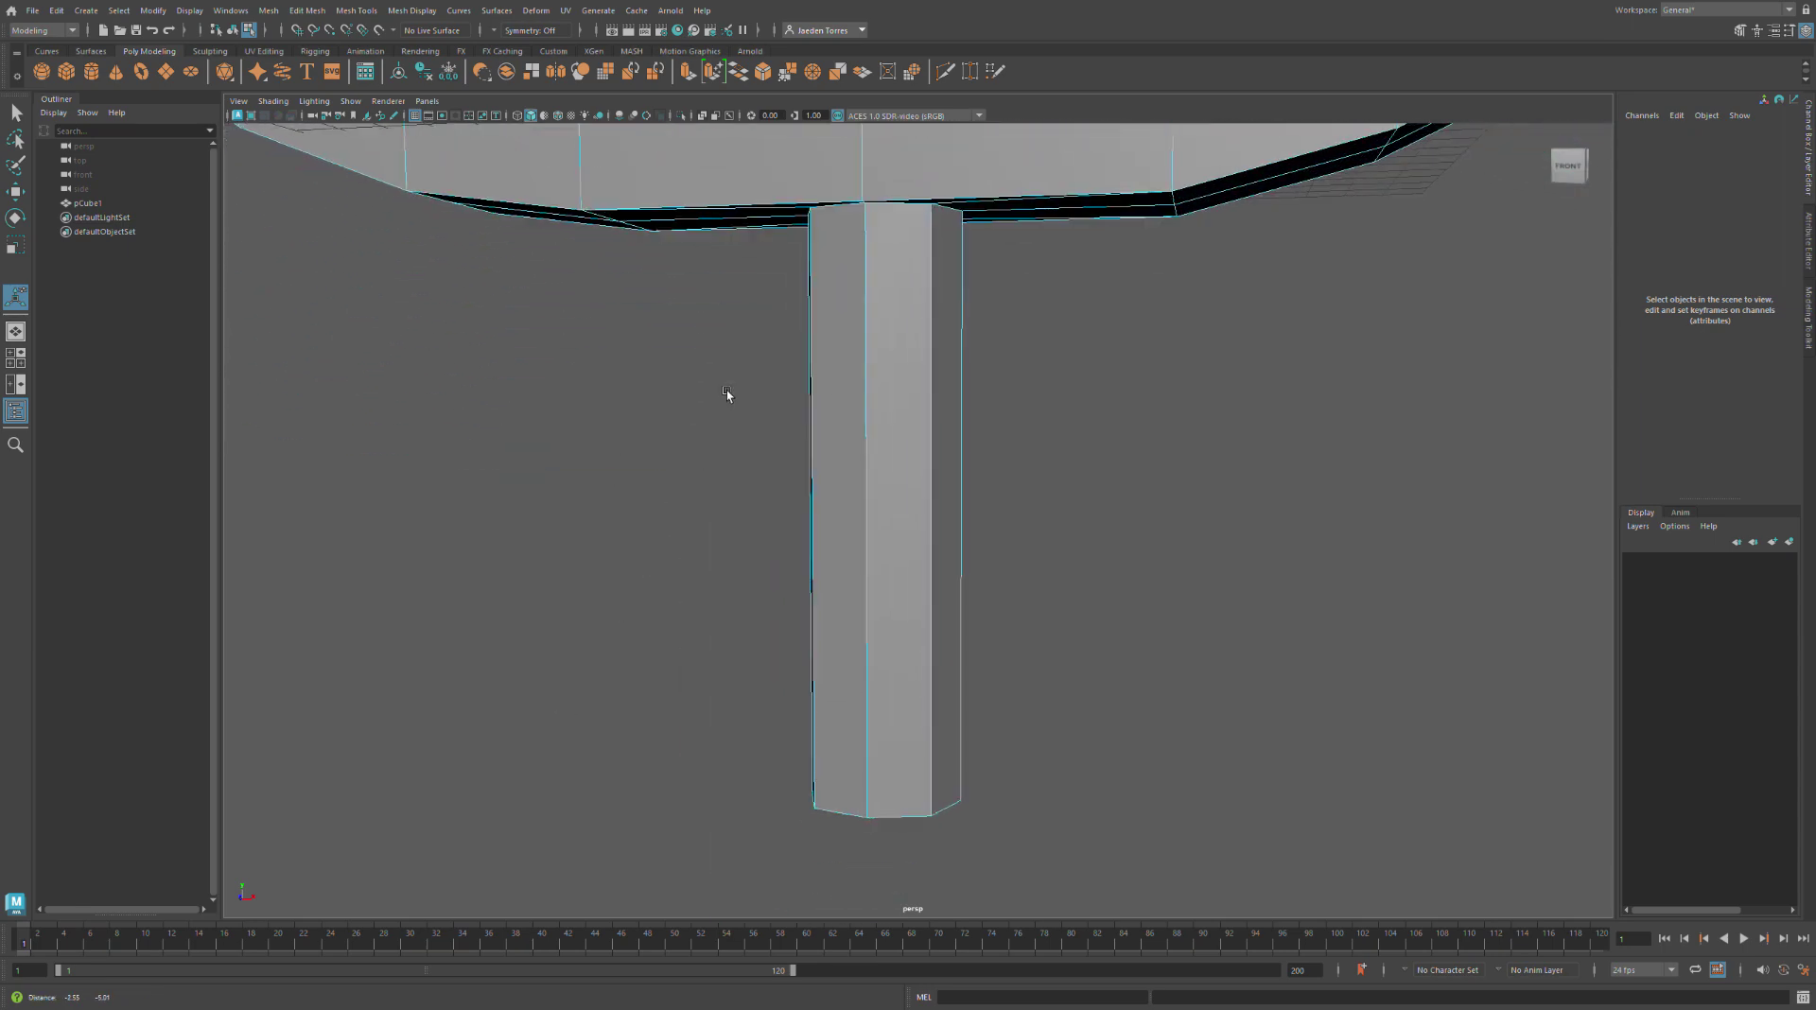
left_click(412, 11)
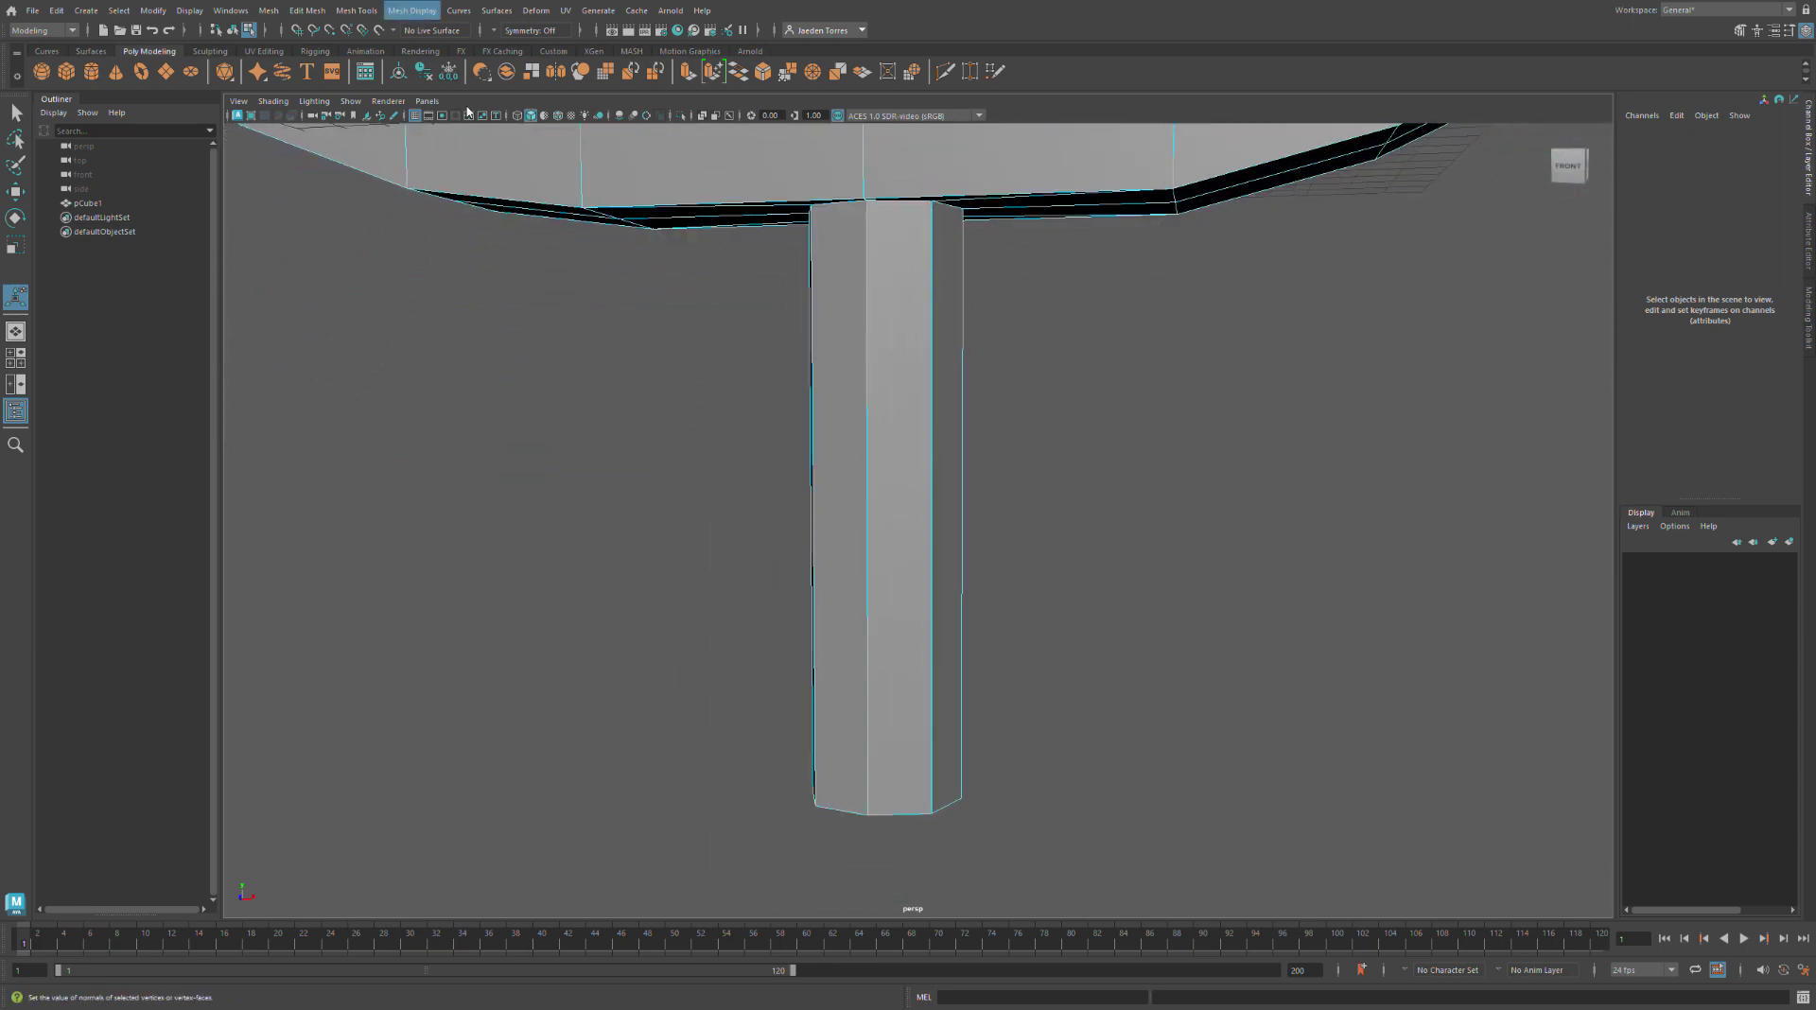
left_click(384, 117)
left_click_drag(865, 596, 850, 629)
left_click(730, 697)
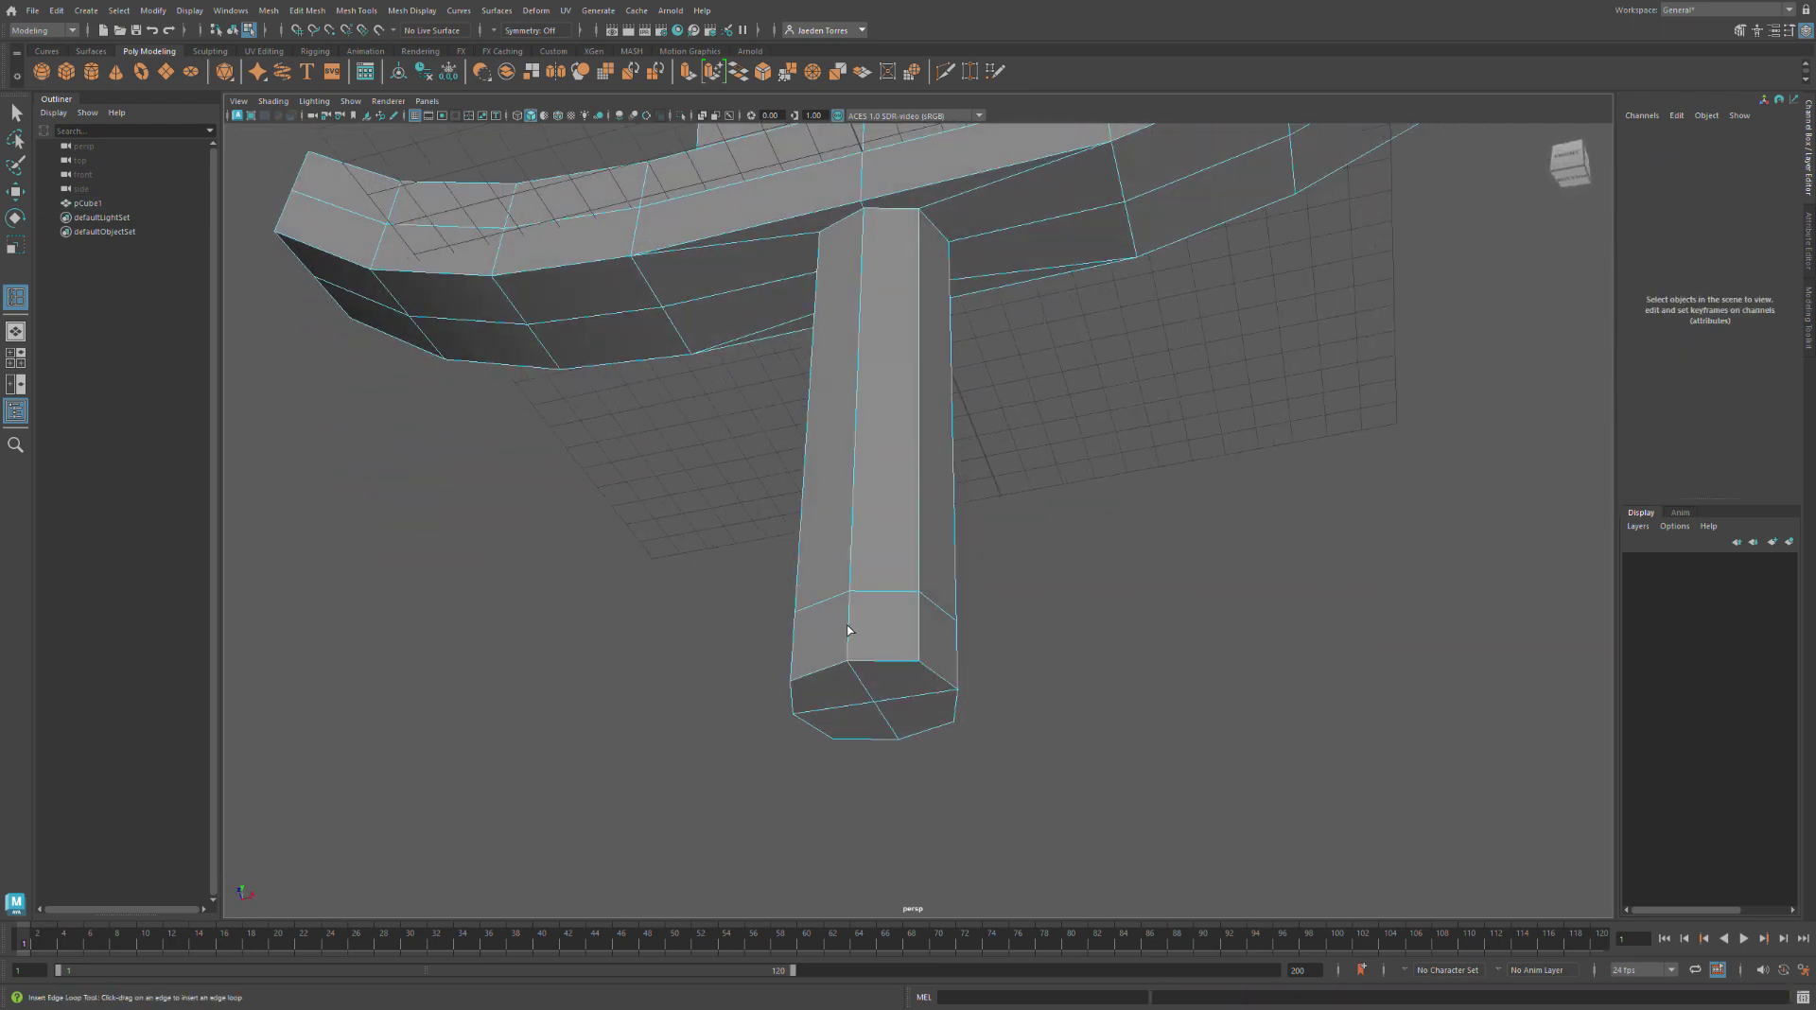
left_click(827, 679)
left_click(667, 587)
left_click(836, 674)
left_click(834, 681)
left_click(830, 684)
key("ctrl+z")
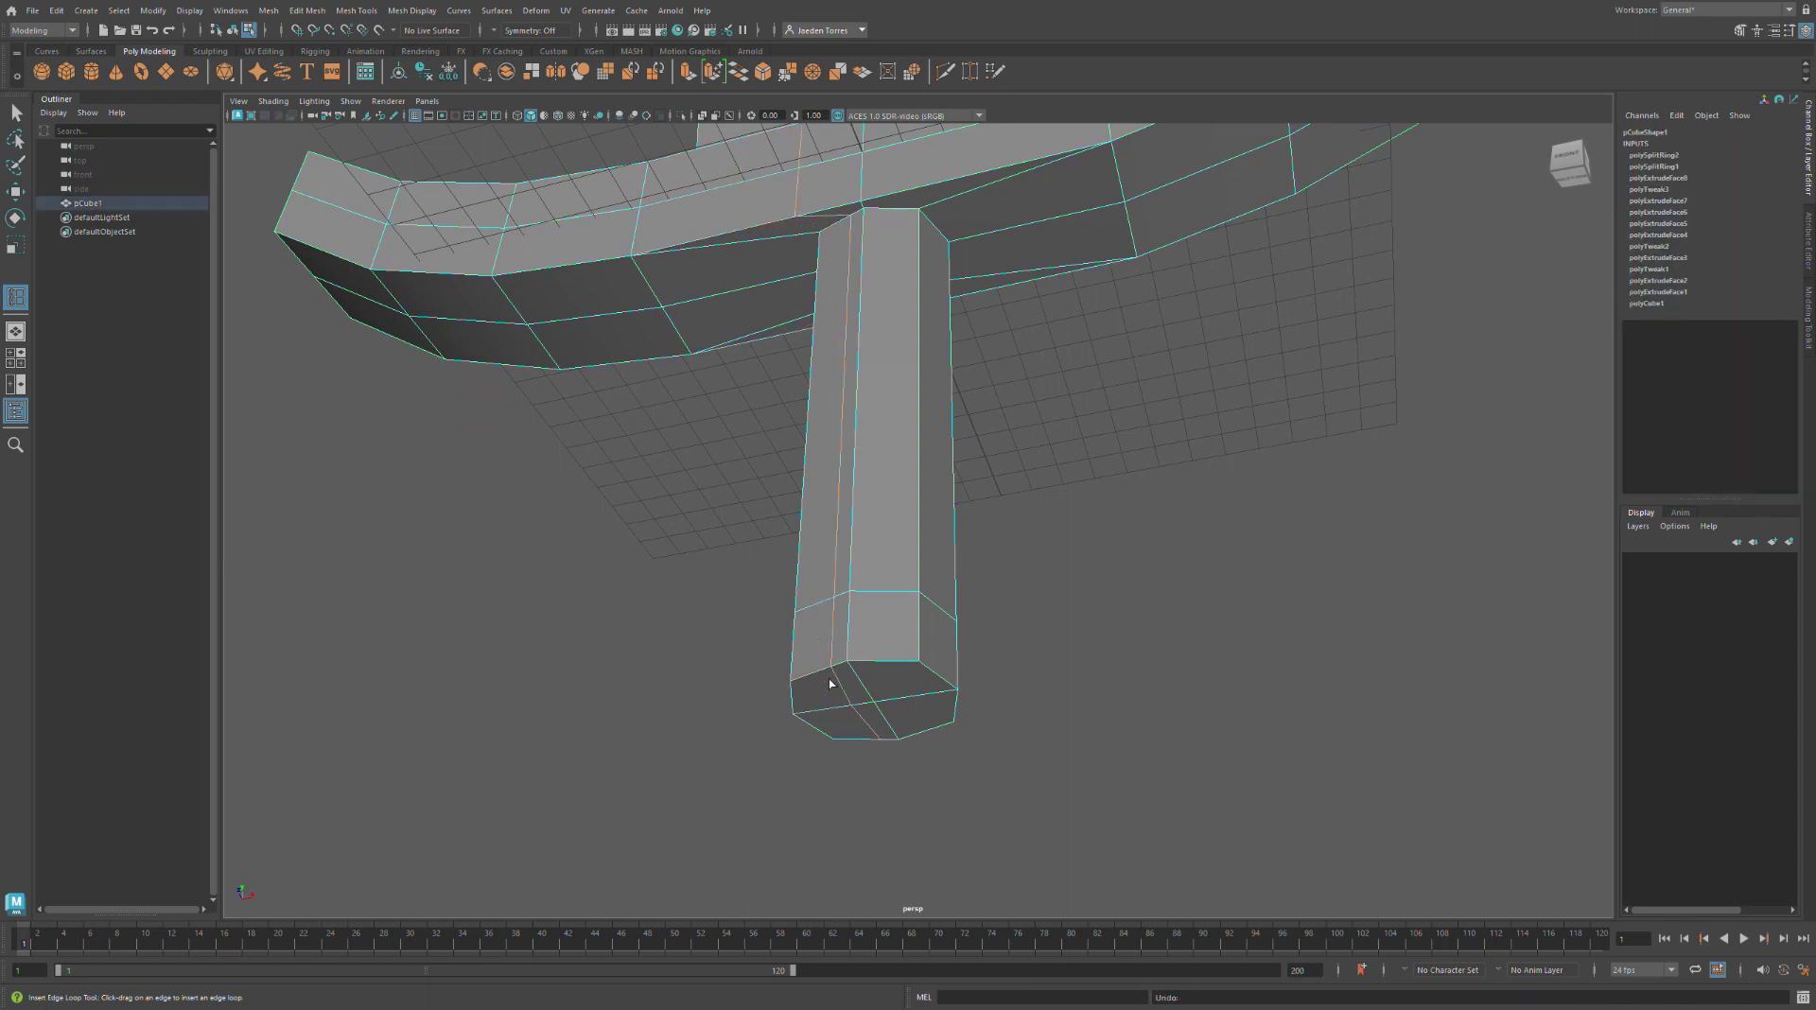
key("ctrl+z")
Select the edge ring around the handle's bottom face and scale it inward uniformly to taper the handle's end
key("q")
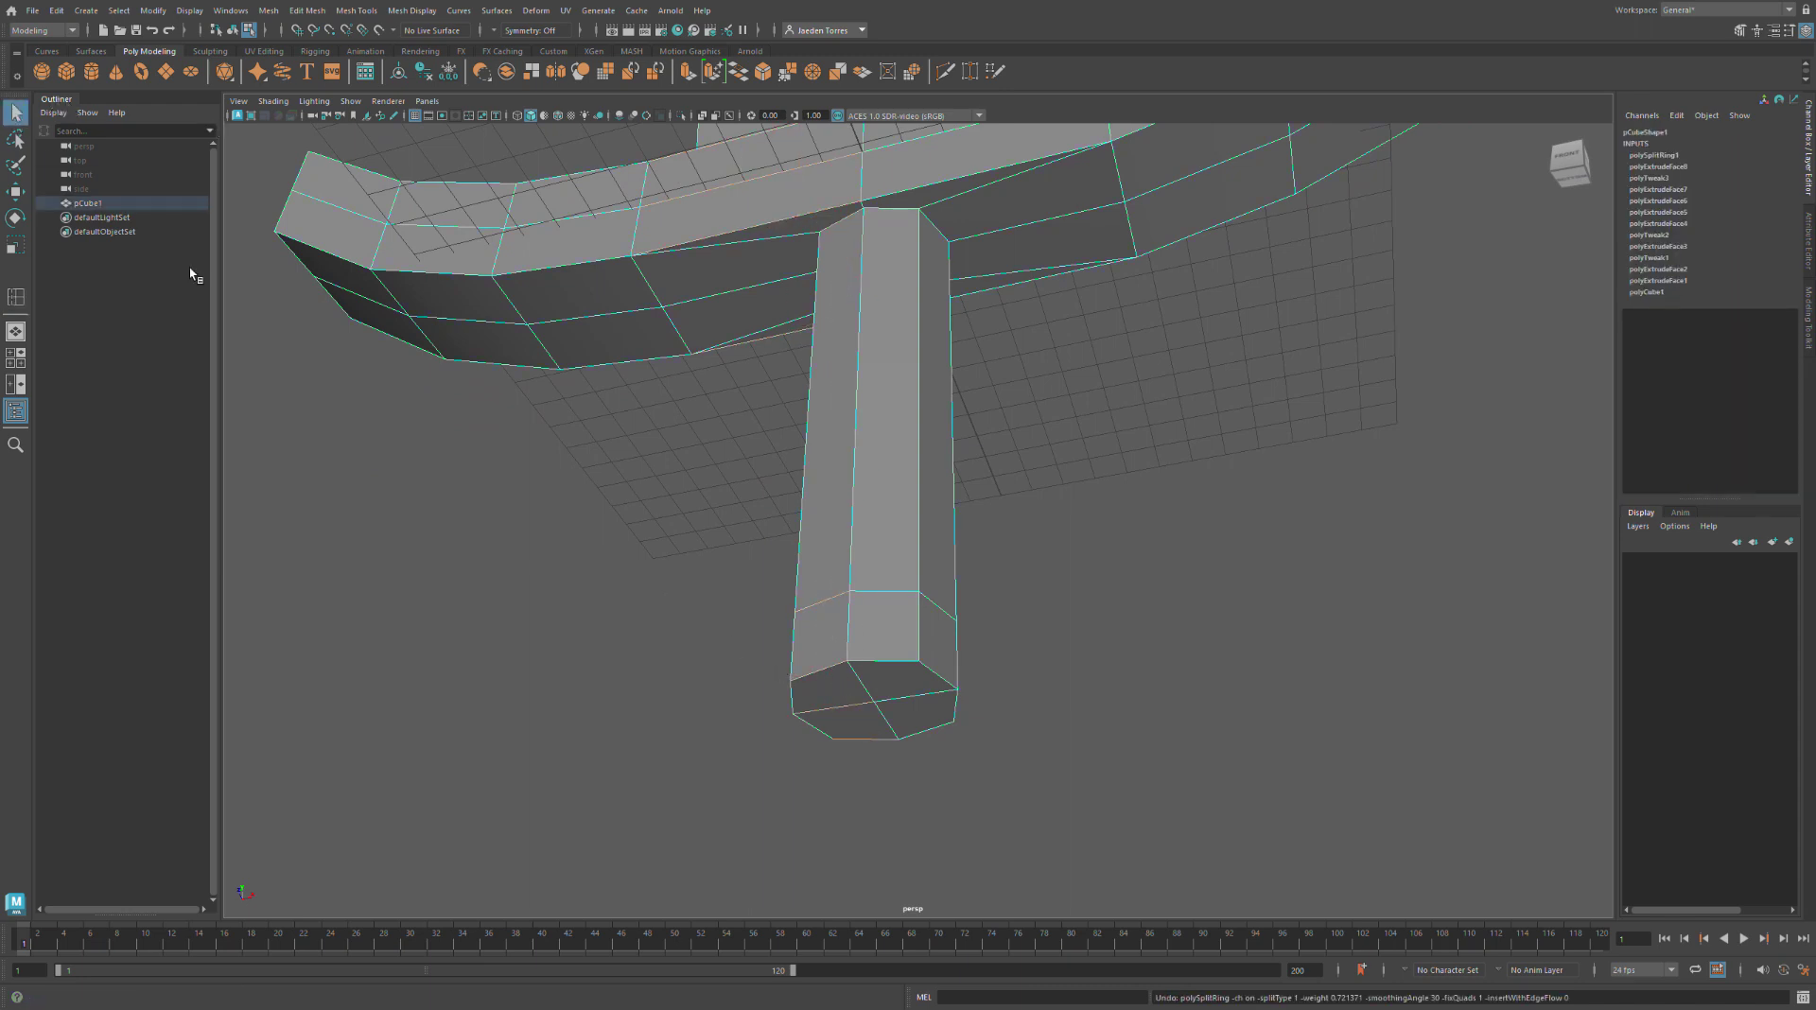
left_click(738, 646)
left_click(821, 679)
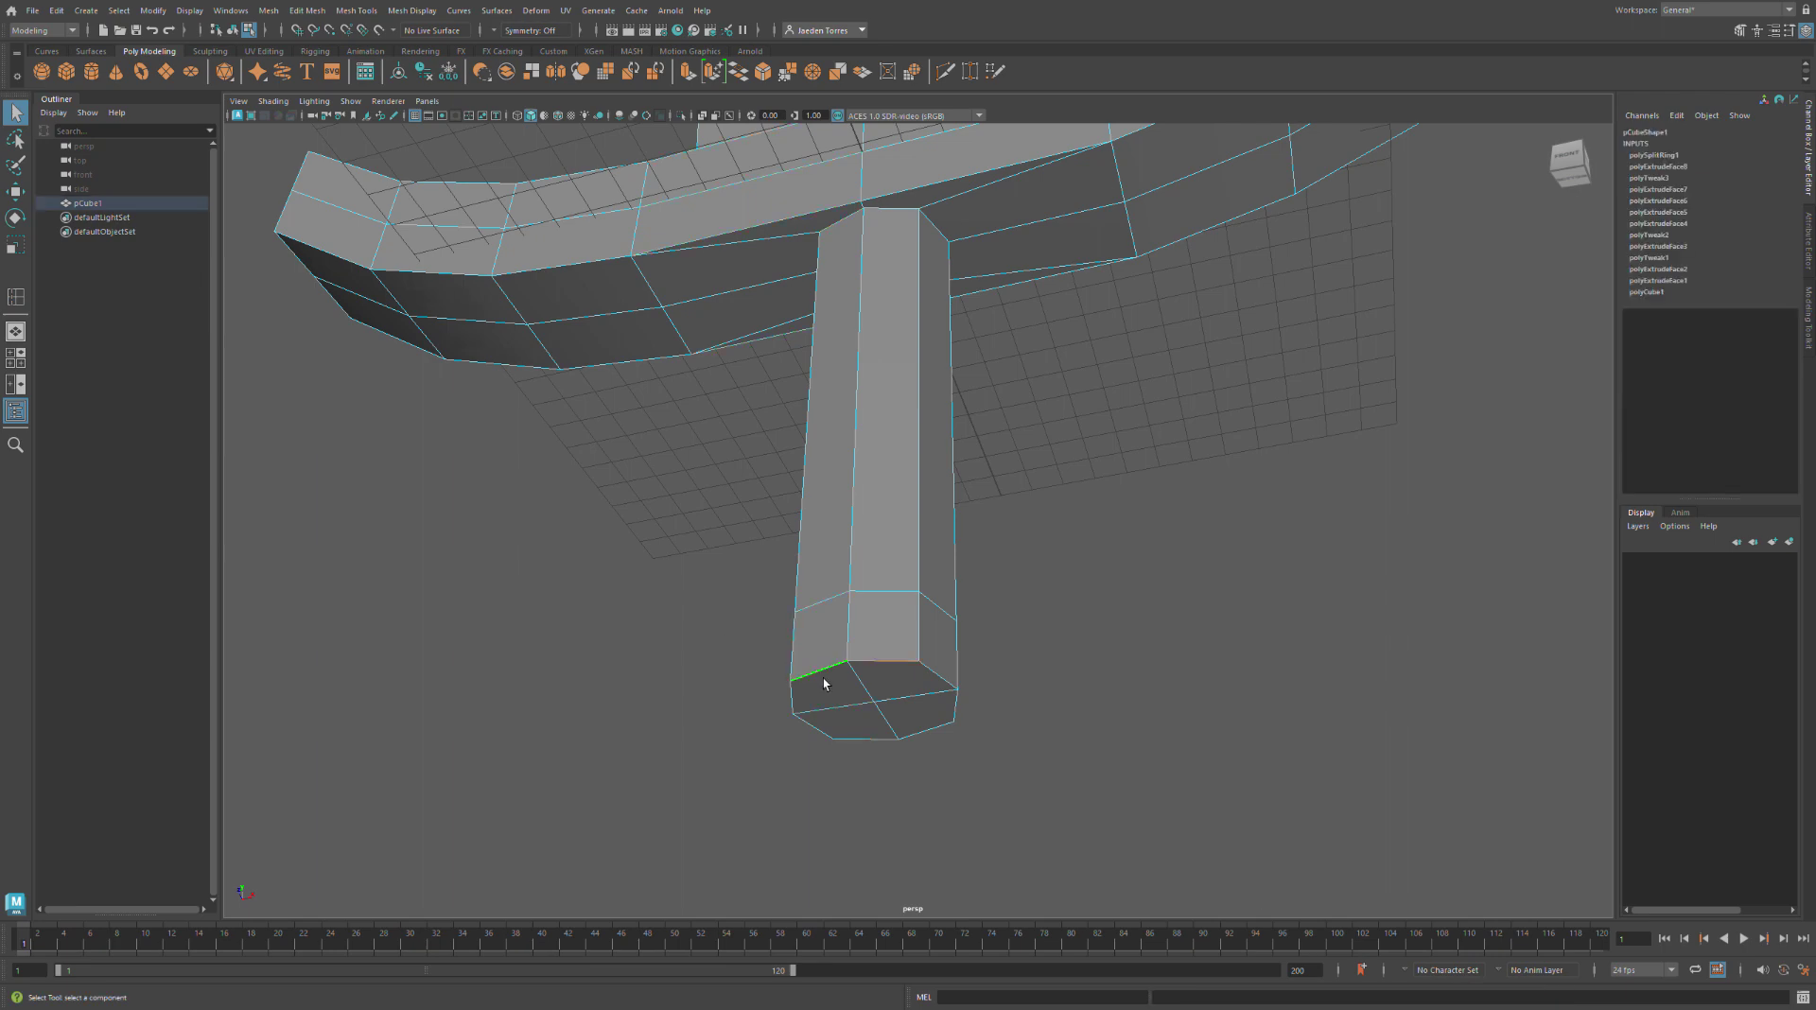
left_click_drag(942, 684, 876, 726, "alt")
left_click_drag(754, 754, 973, 730, "alt")
left_click_drag(930, 651, 1029, 711, "alt")
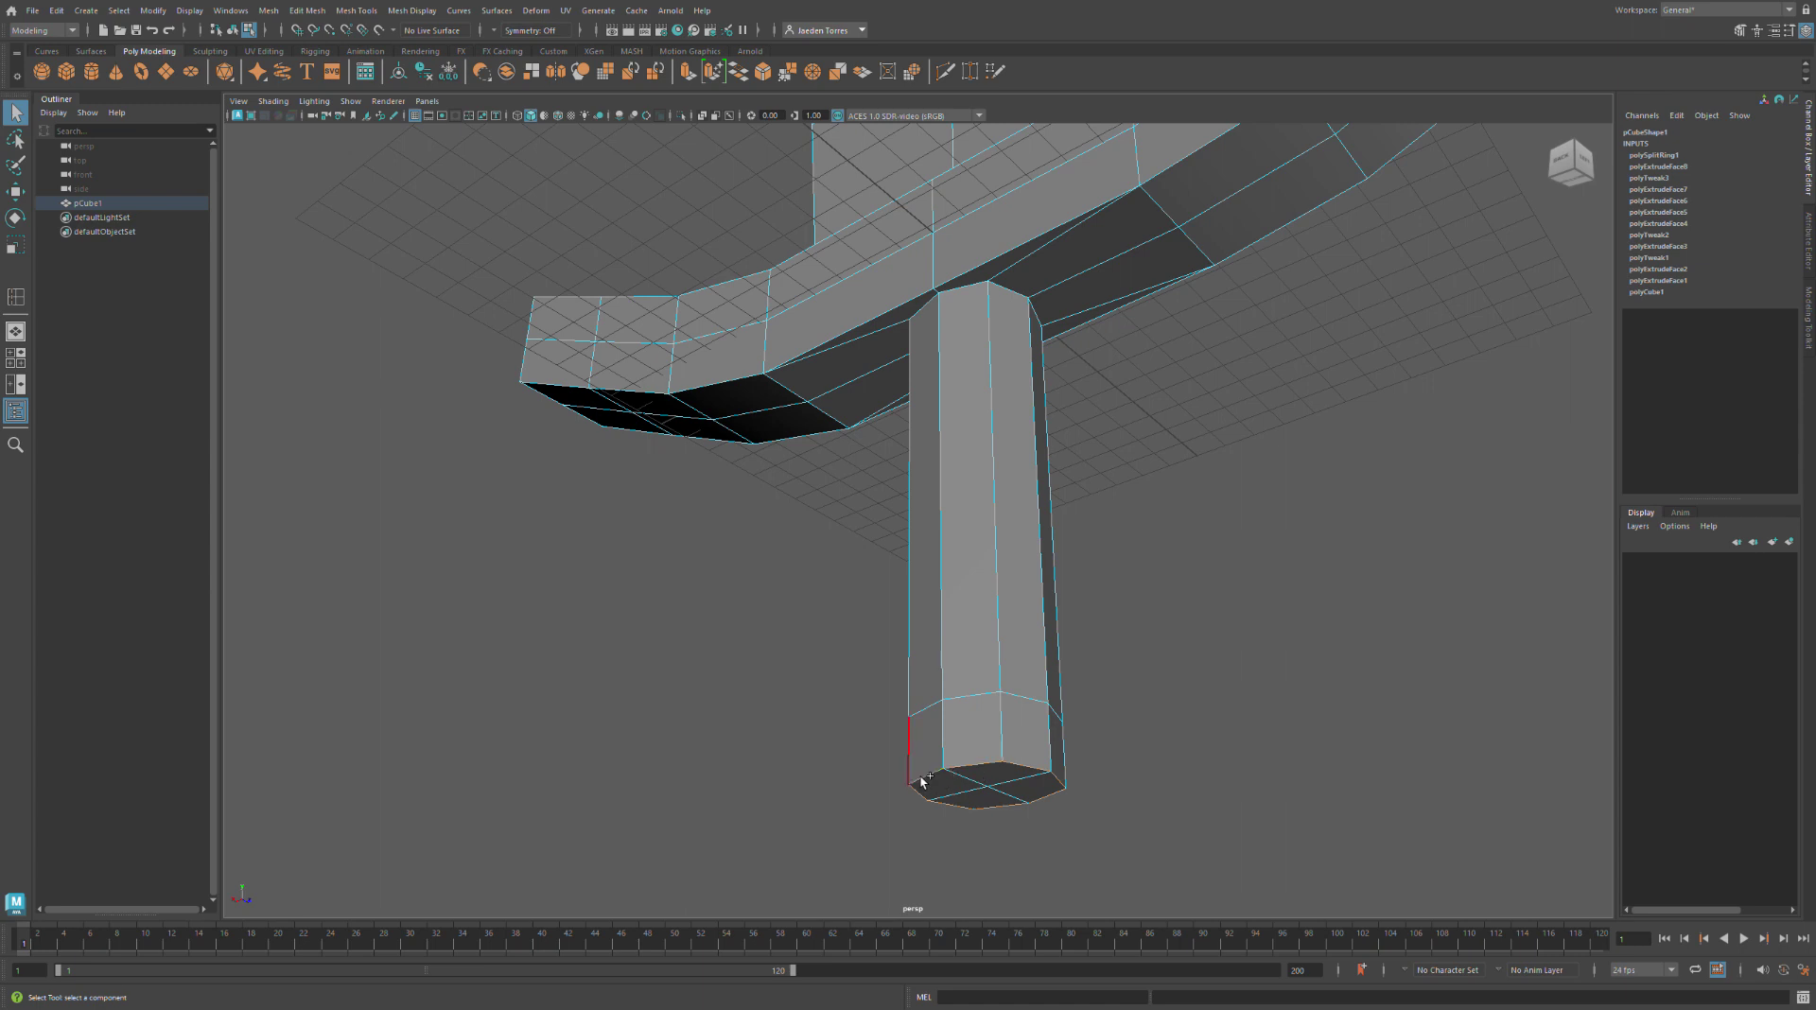
left_click(20, 243)
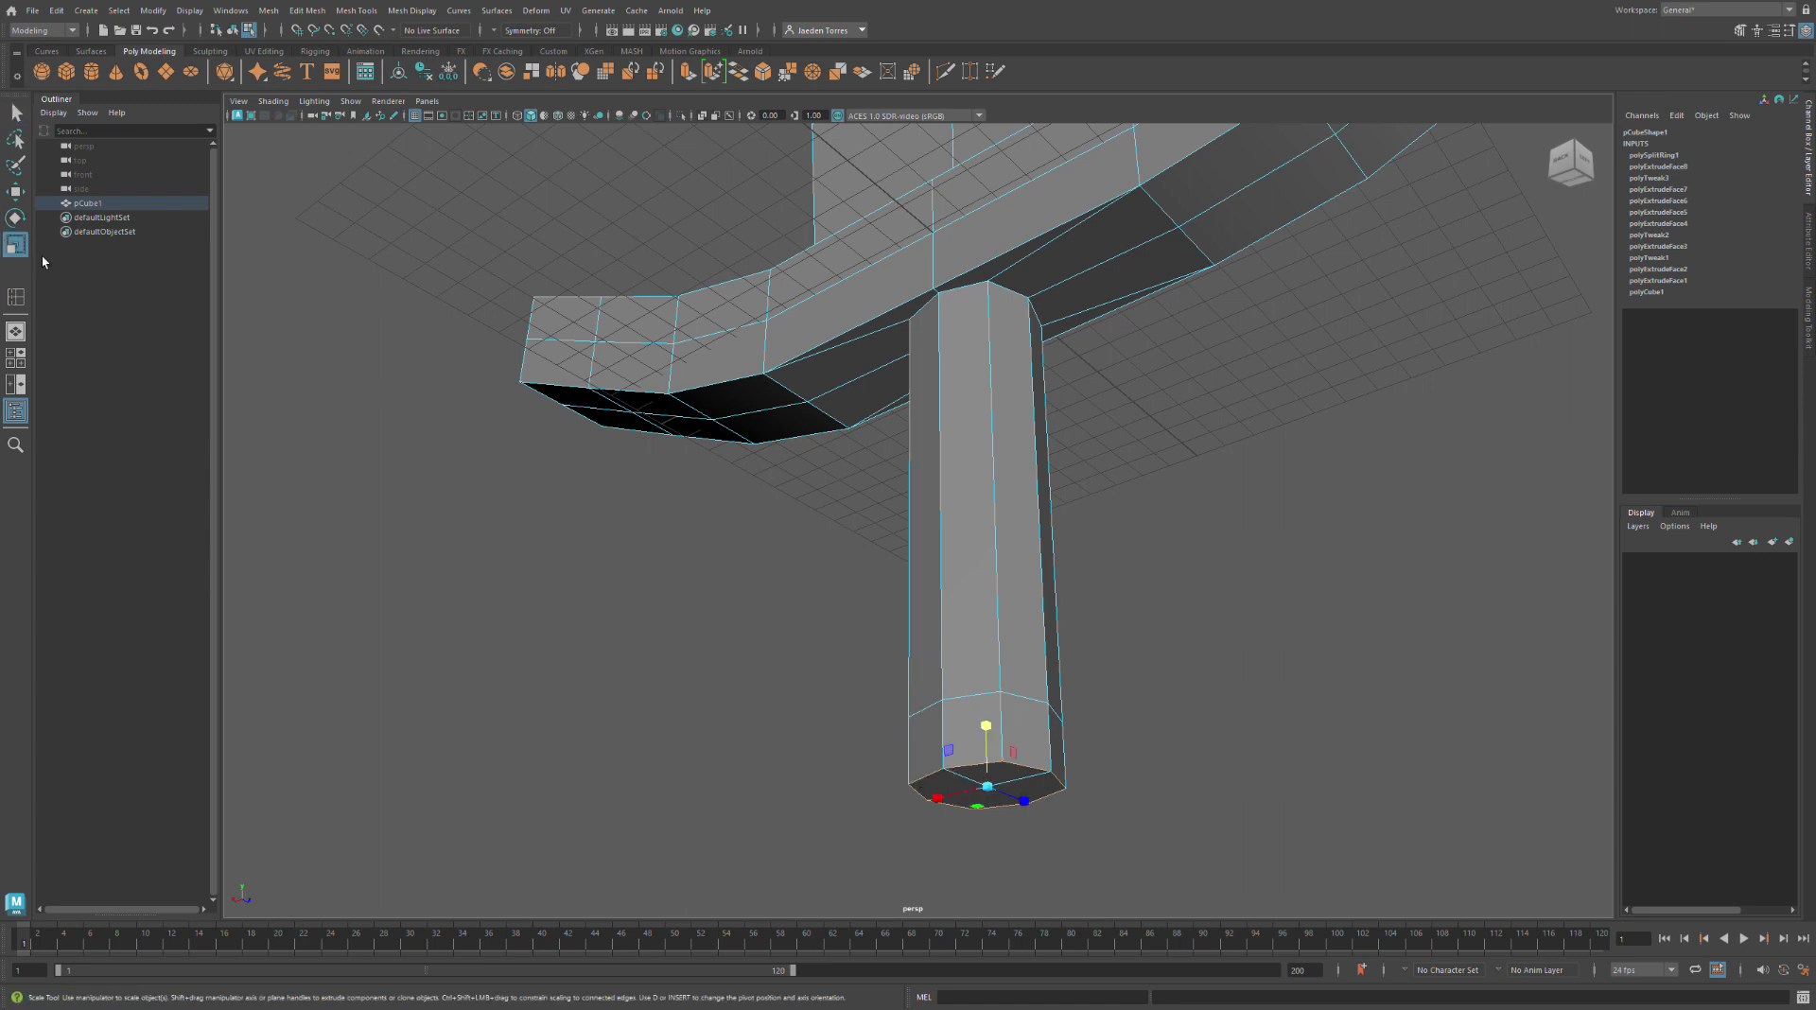
left_click_drag(995, 791, 949, 791)
left_click(895, 743)
Move the blade's edge loops below the tip area down towards the crossguard, spacing them closely and evenly
left_click_drag(1122, 626, 839, 673, "alt")
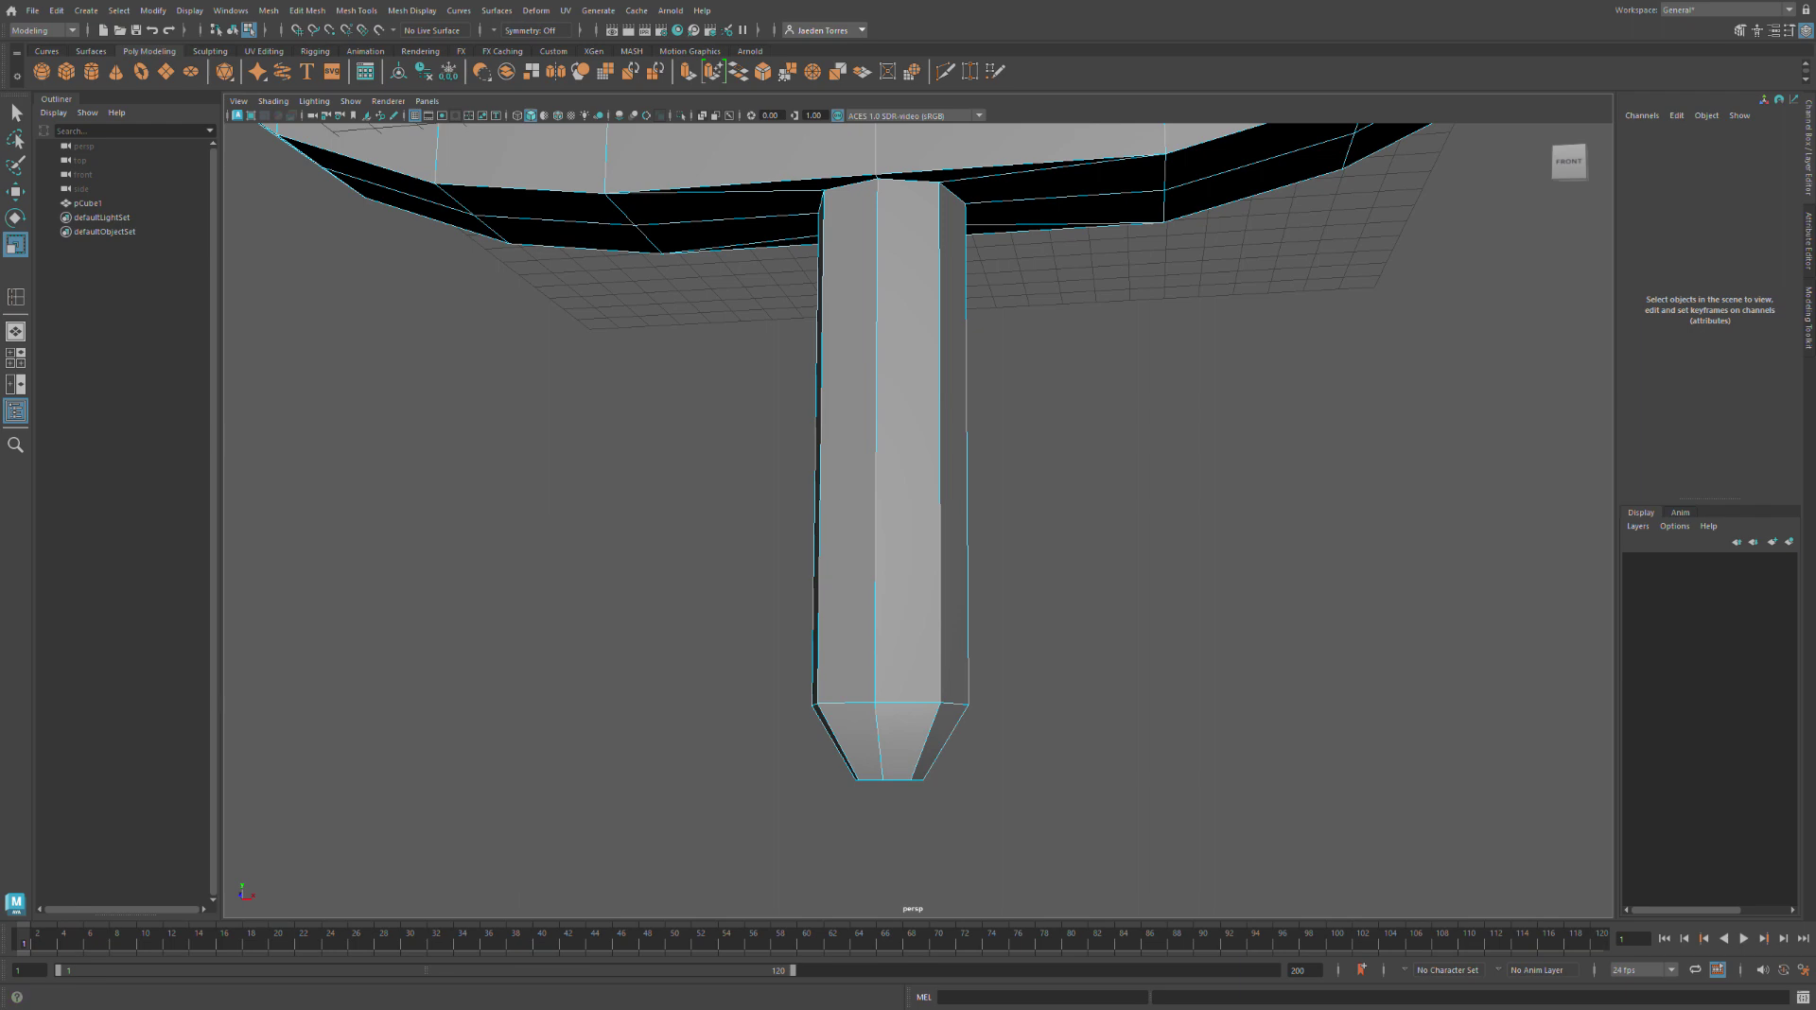
left_click_drag(369, 386, 855, 669, "alt")
scroll(855, 669, "down", 3)
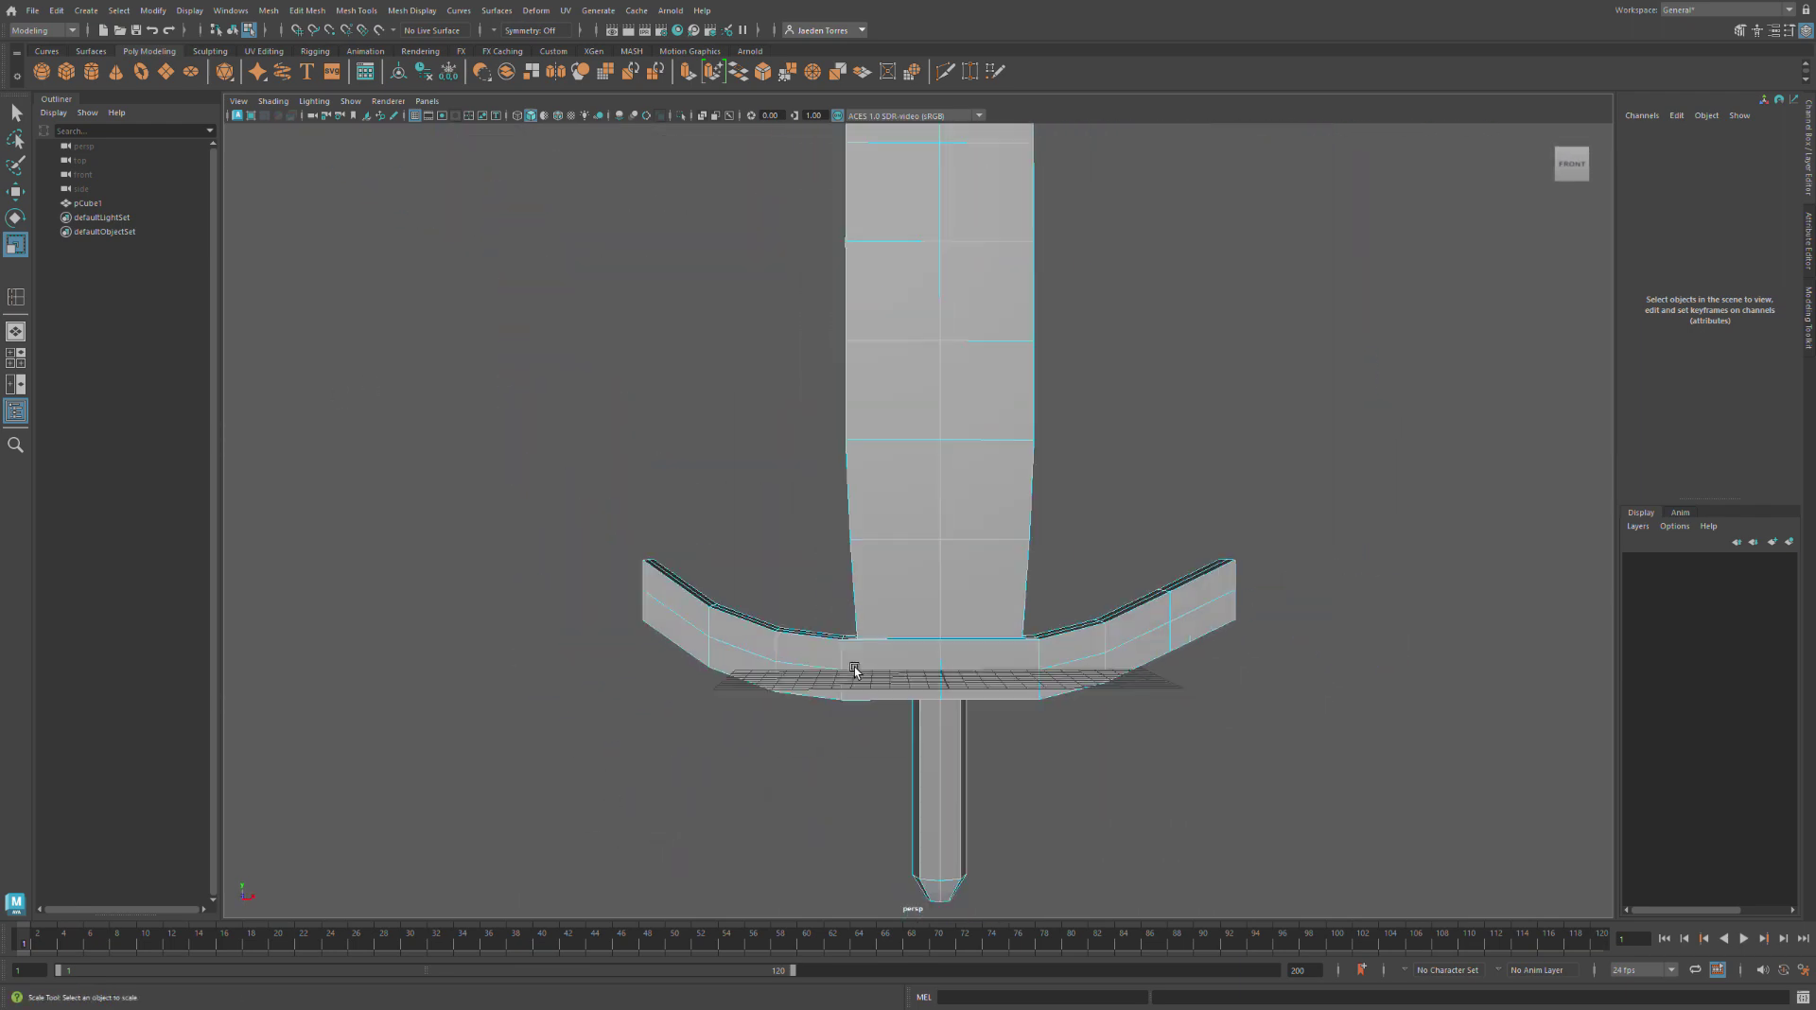
middle_click_drag(1051, 510, 1015, 615, "alt")
scroll(1016, 615, "down", 3)
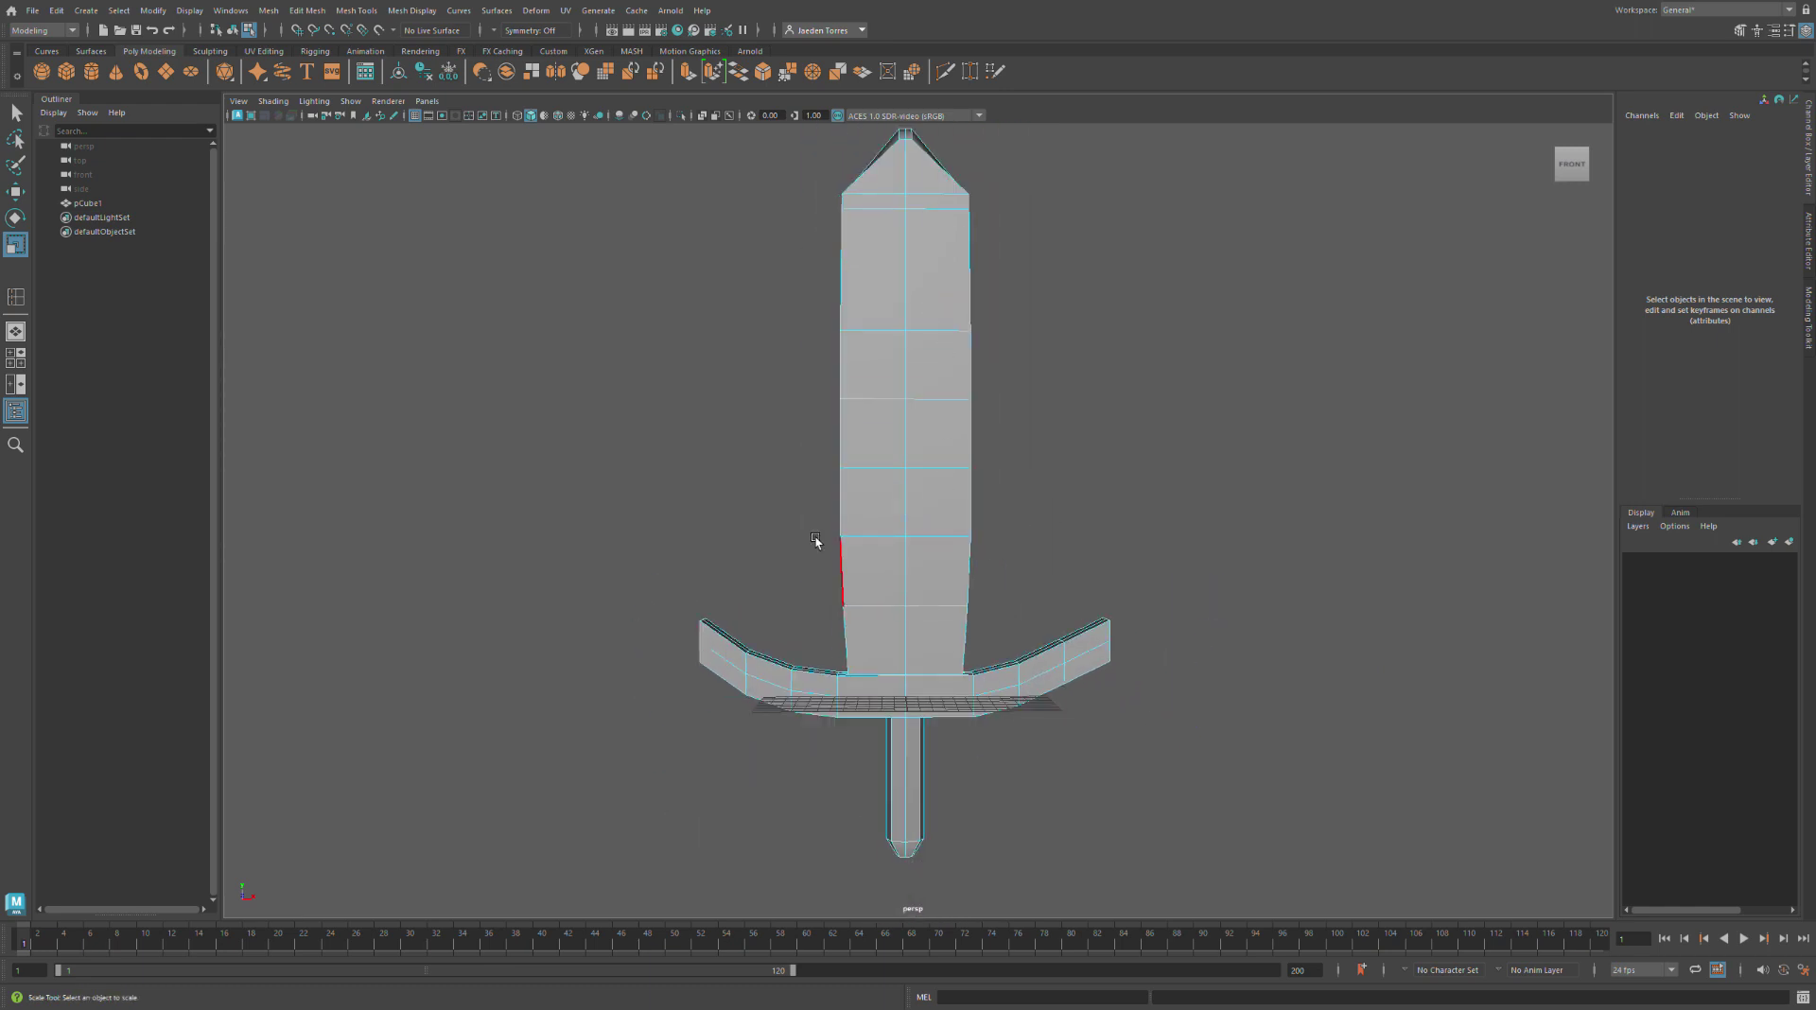
double_click(891, 606)
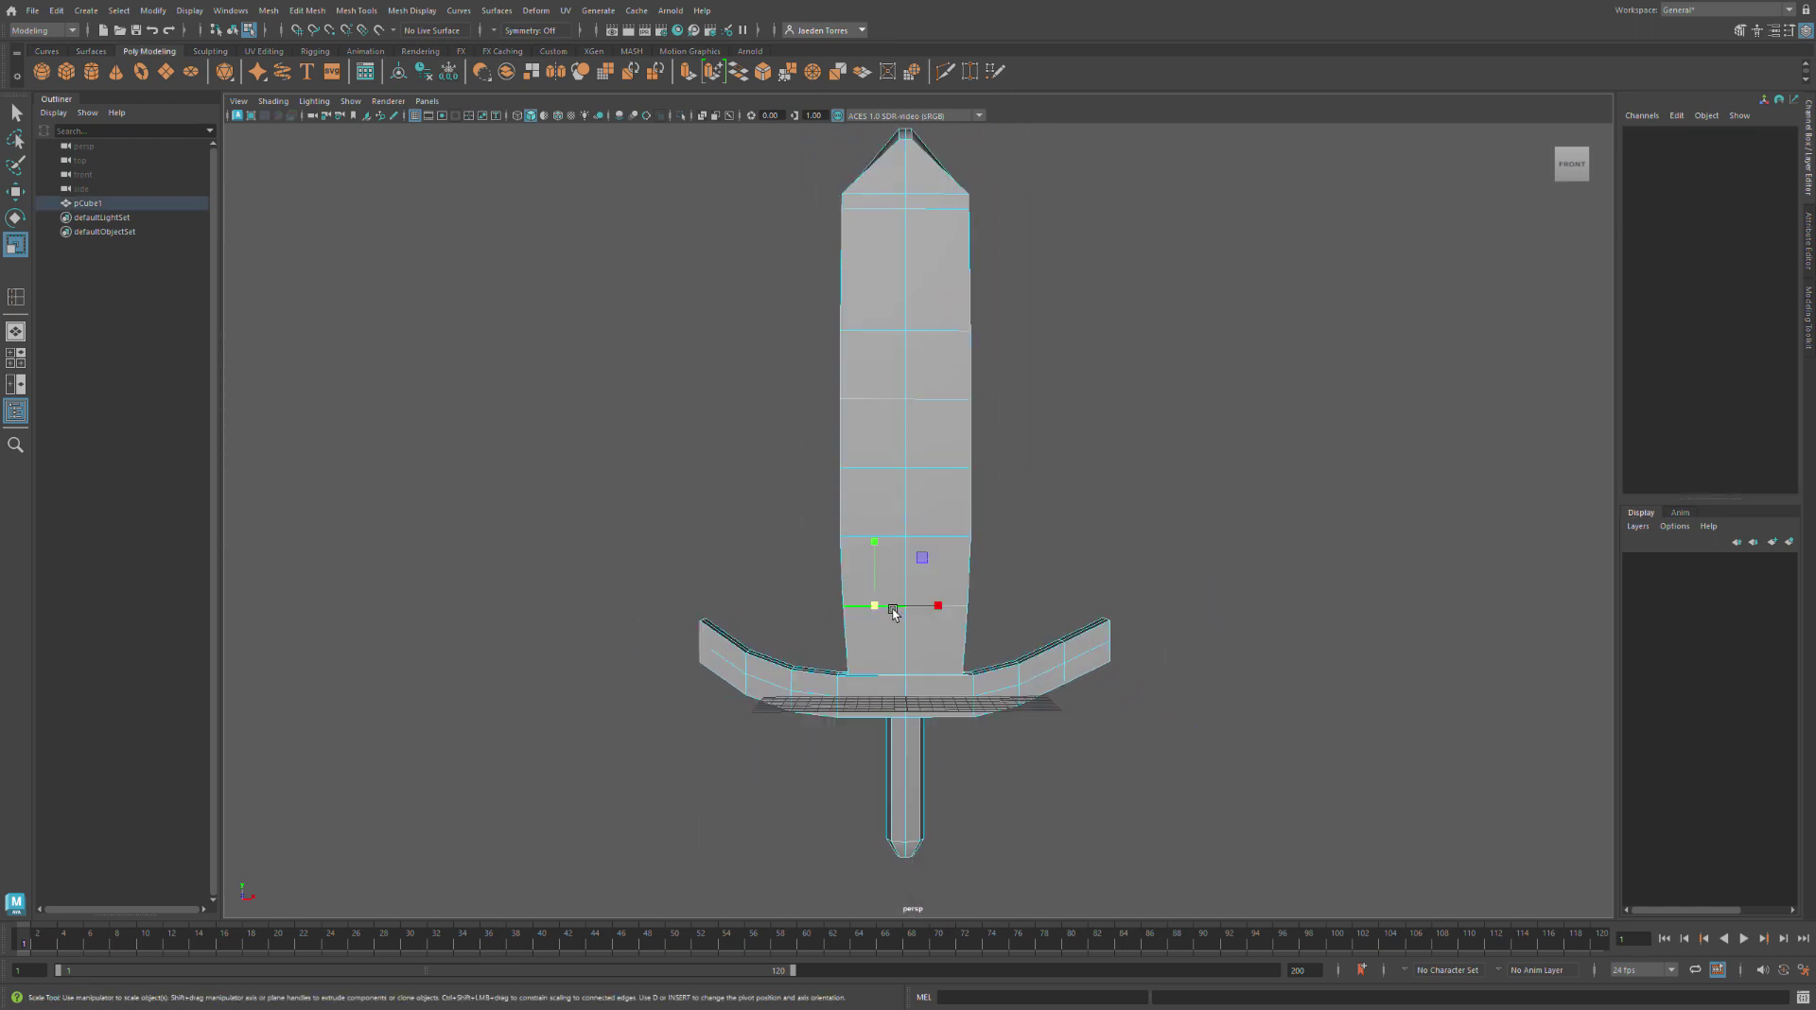
mouse_move(921, 568)
left_mouse_down()
mouse_move(908, 556)
mouse_move(919, 582)
left_mouse_up()
key("w")
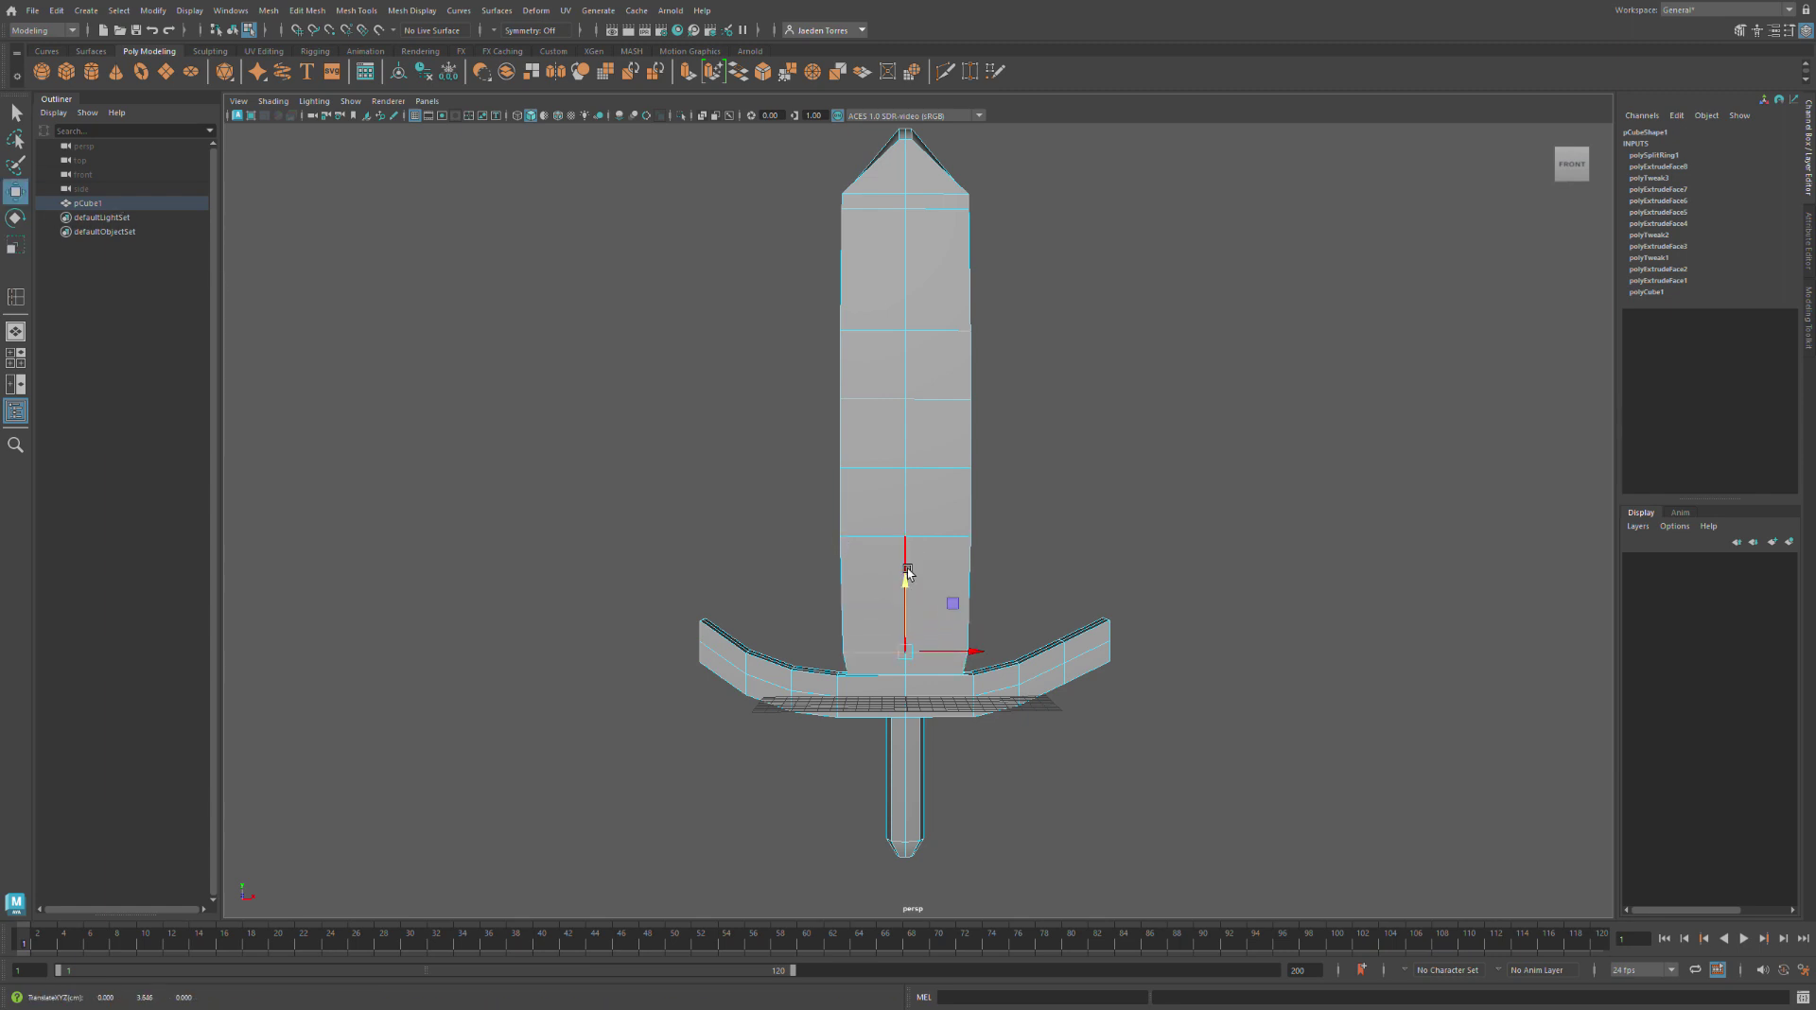
double_click(891, 542)
mouse_move(917, 499)
left_mouse_down()
mouse_move(926, 575)
mouse_move(917, 432)
mouse_move(940, 515)
mouse_move(942, 540)
mouse_move(887, 411)
mouse_move(945, 506)
mouse_move(891, 337)
mouse_move(910, 291)
mouse_move(937, 466)
mouse_move(917, 490)
left_mouse_up()
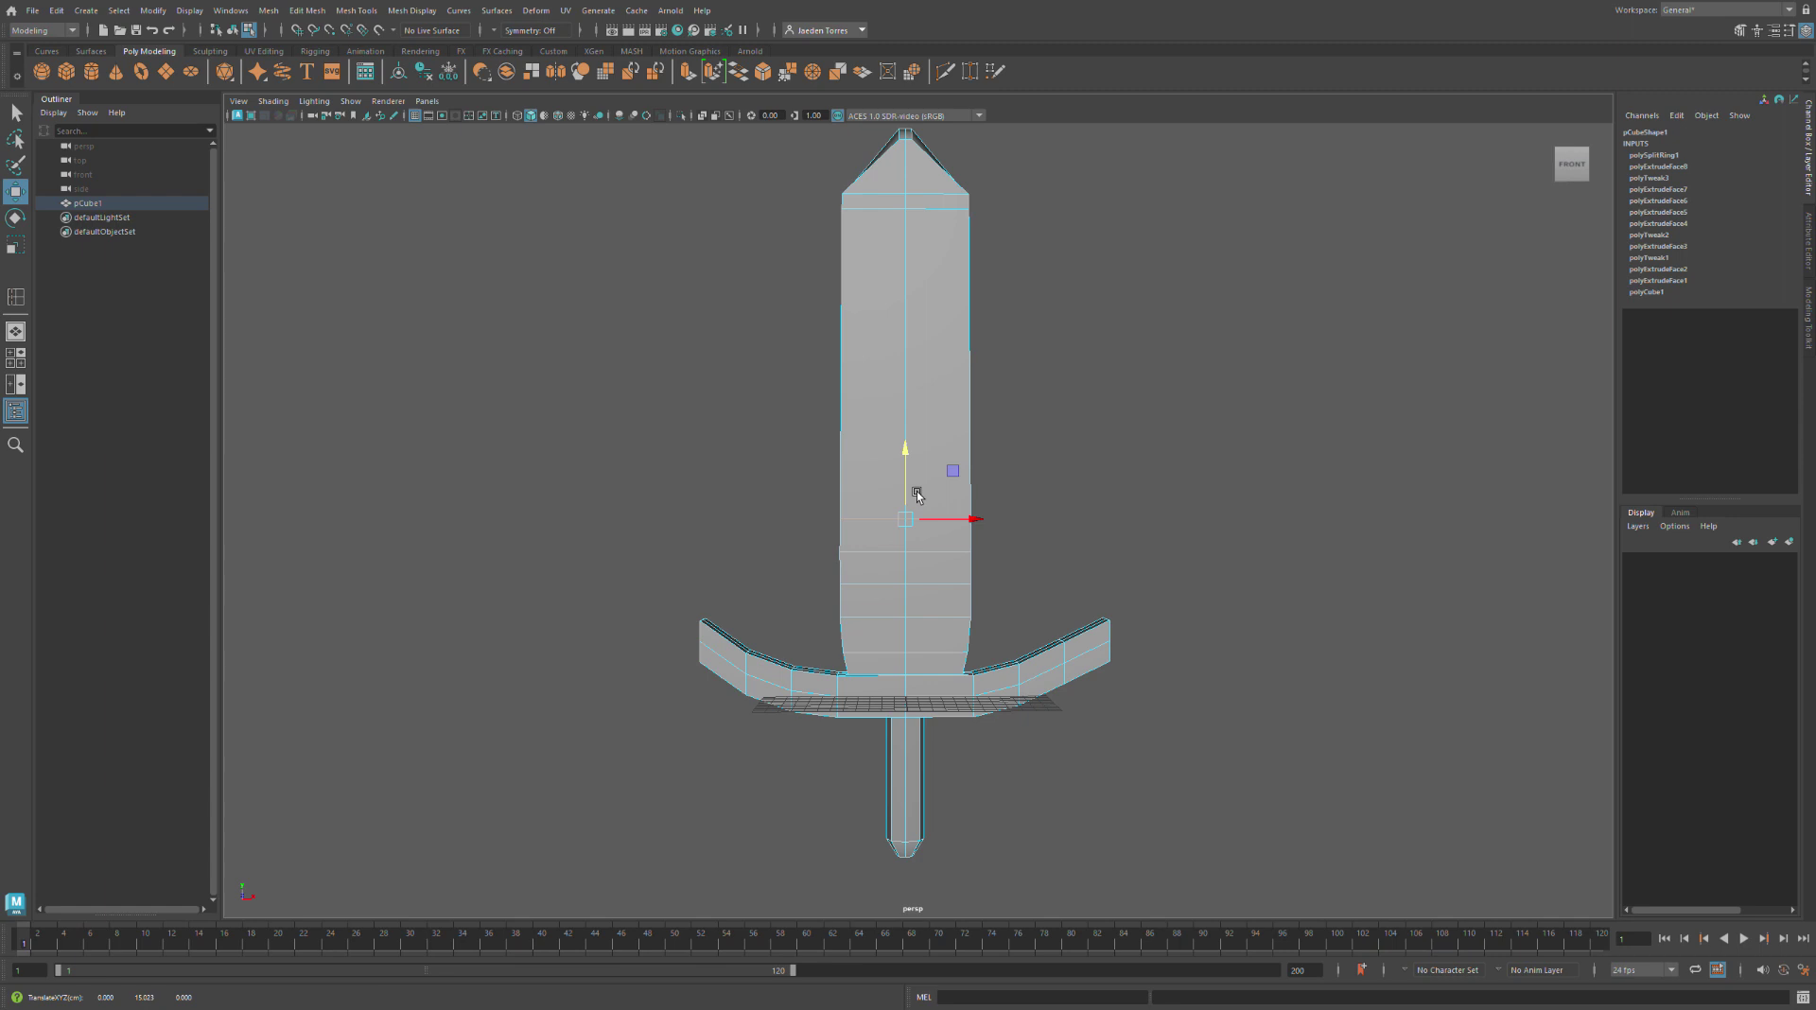
Move the edge loop just below the blade's tip down to just above the closely spaced lower loops
double_click(864, 209)
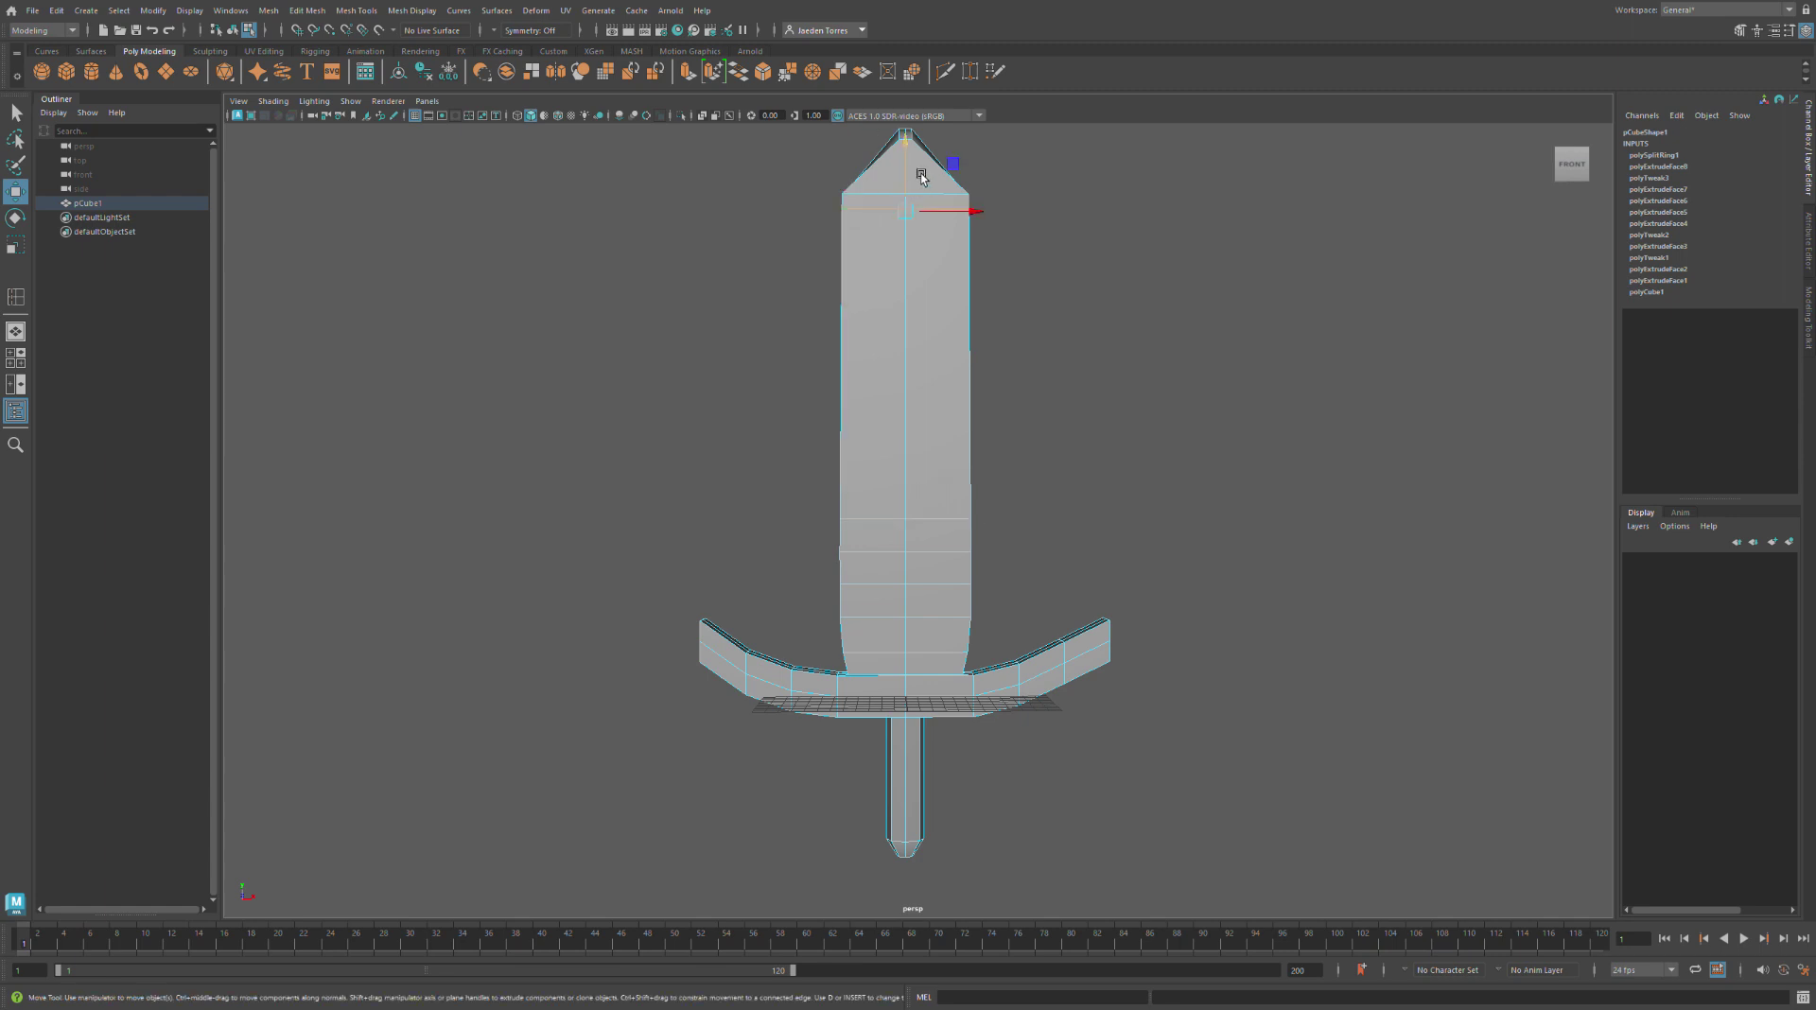
left_click_drag(924, 176, 945, 448)
left_click(769, 449)
Scale the second blade edge loop above the crossguard narrower across the blade's width to form a notch on both sides
scroll(807, 617, "up", 5)
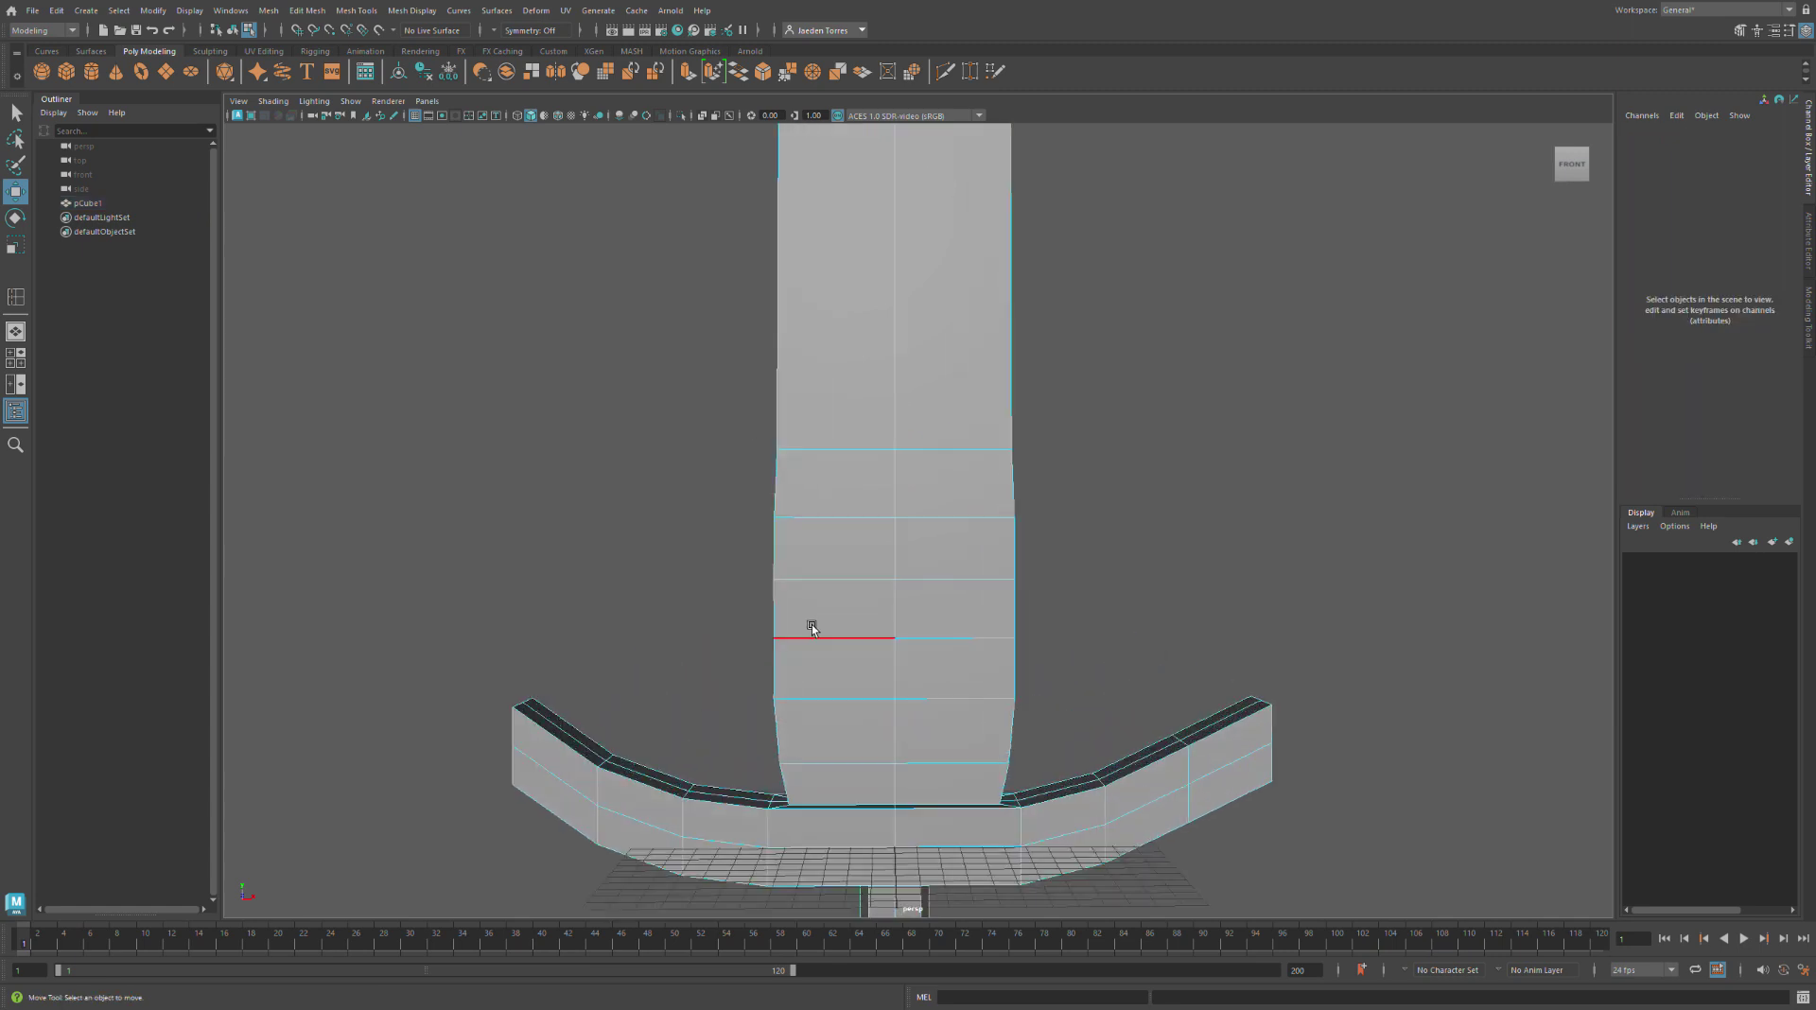
left_click(842, 700)
key("r")
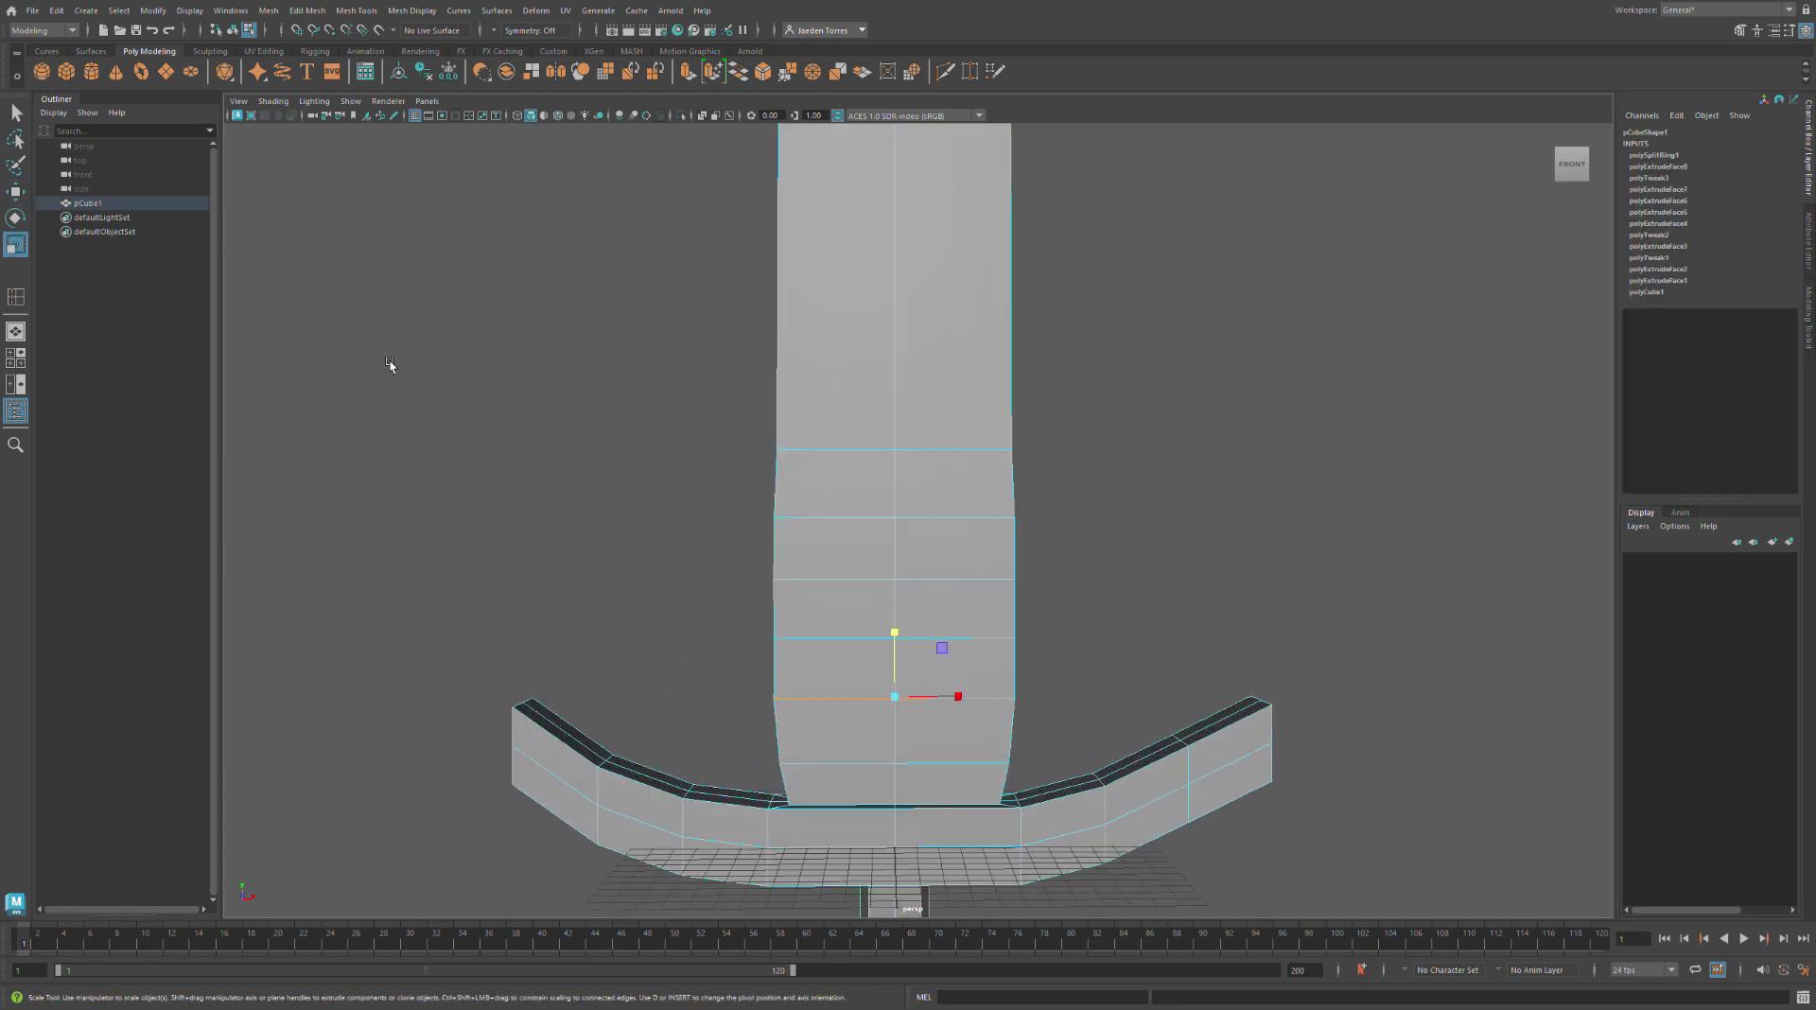
left_click(979, 709)
double_click(883, 704)
left_click_drag(953, 700, 924, 700)
mouse_move(688, 558)
left_mouse_down("alt")
mouse_move(773, 574)
mouse_move(704, 567)
mouse_move(719, 572)
left_mouse_up("alt")
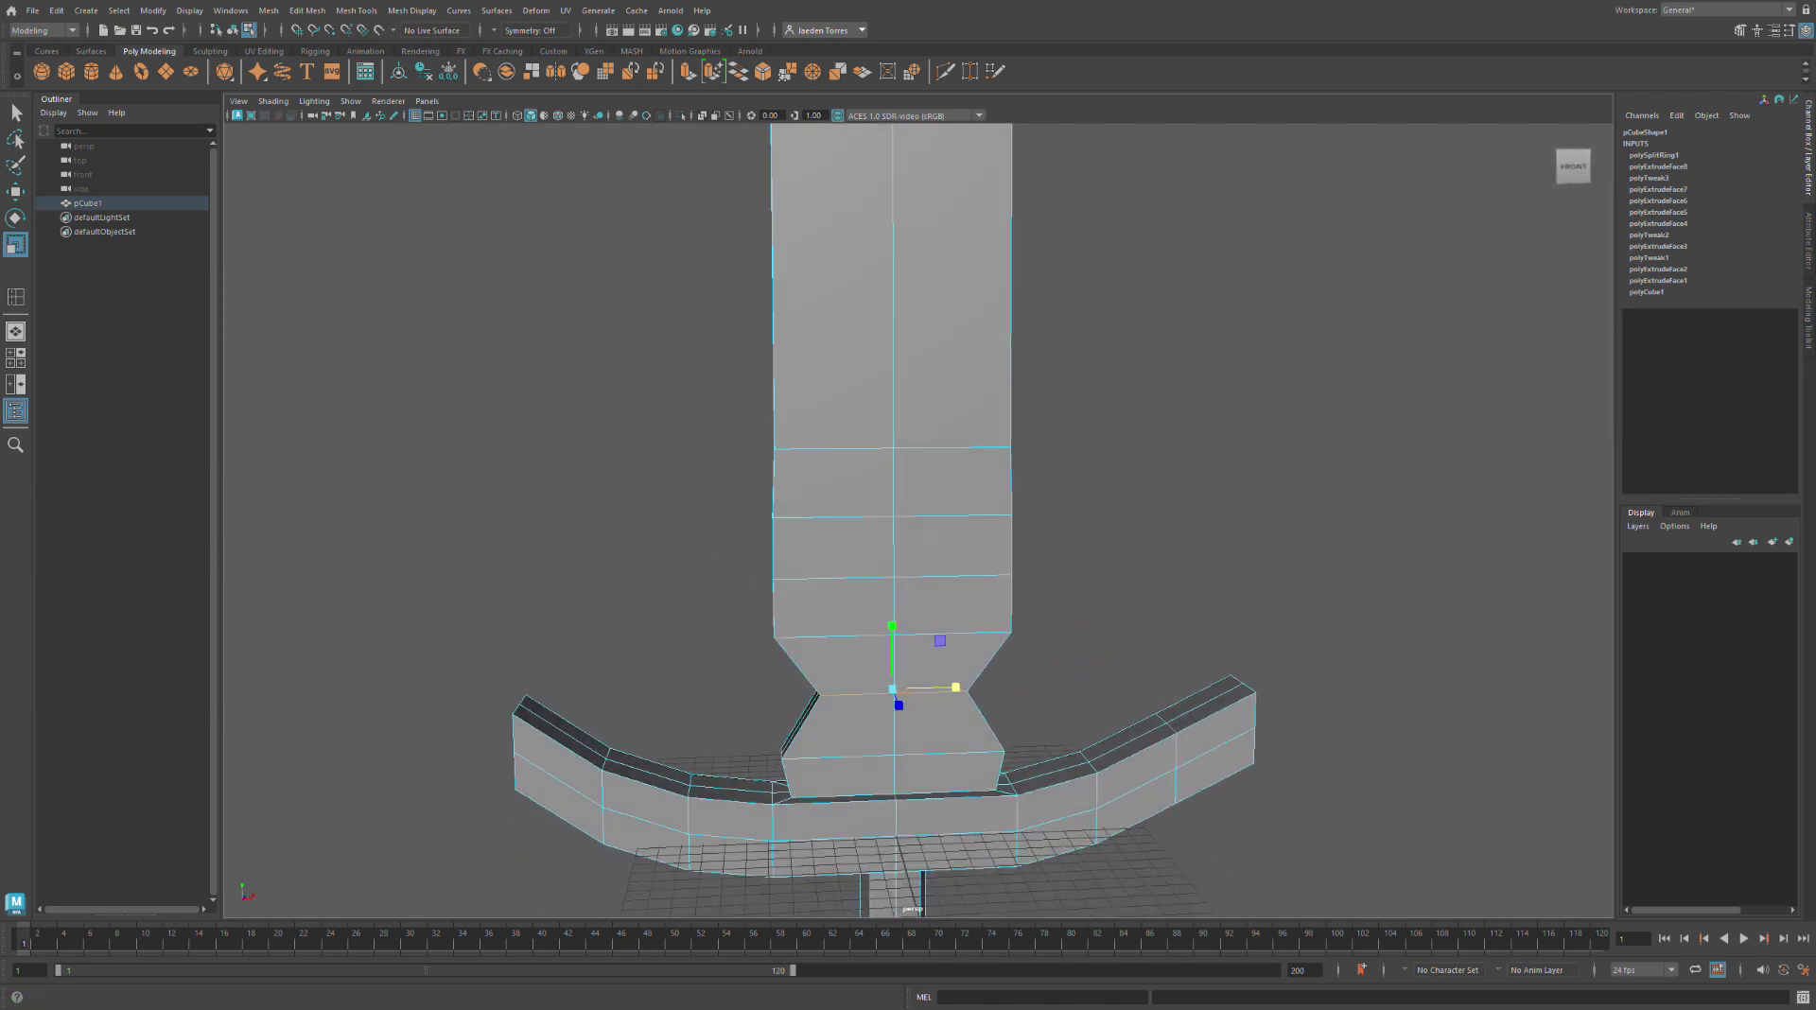
left_click_drag(297, 395, 572, 441, "alt")
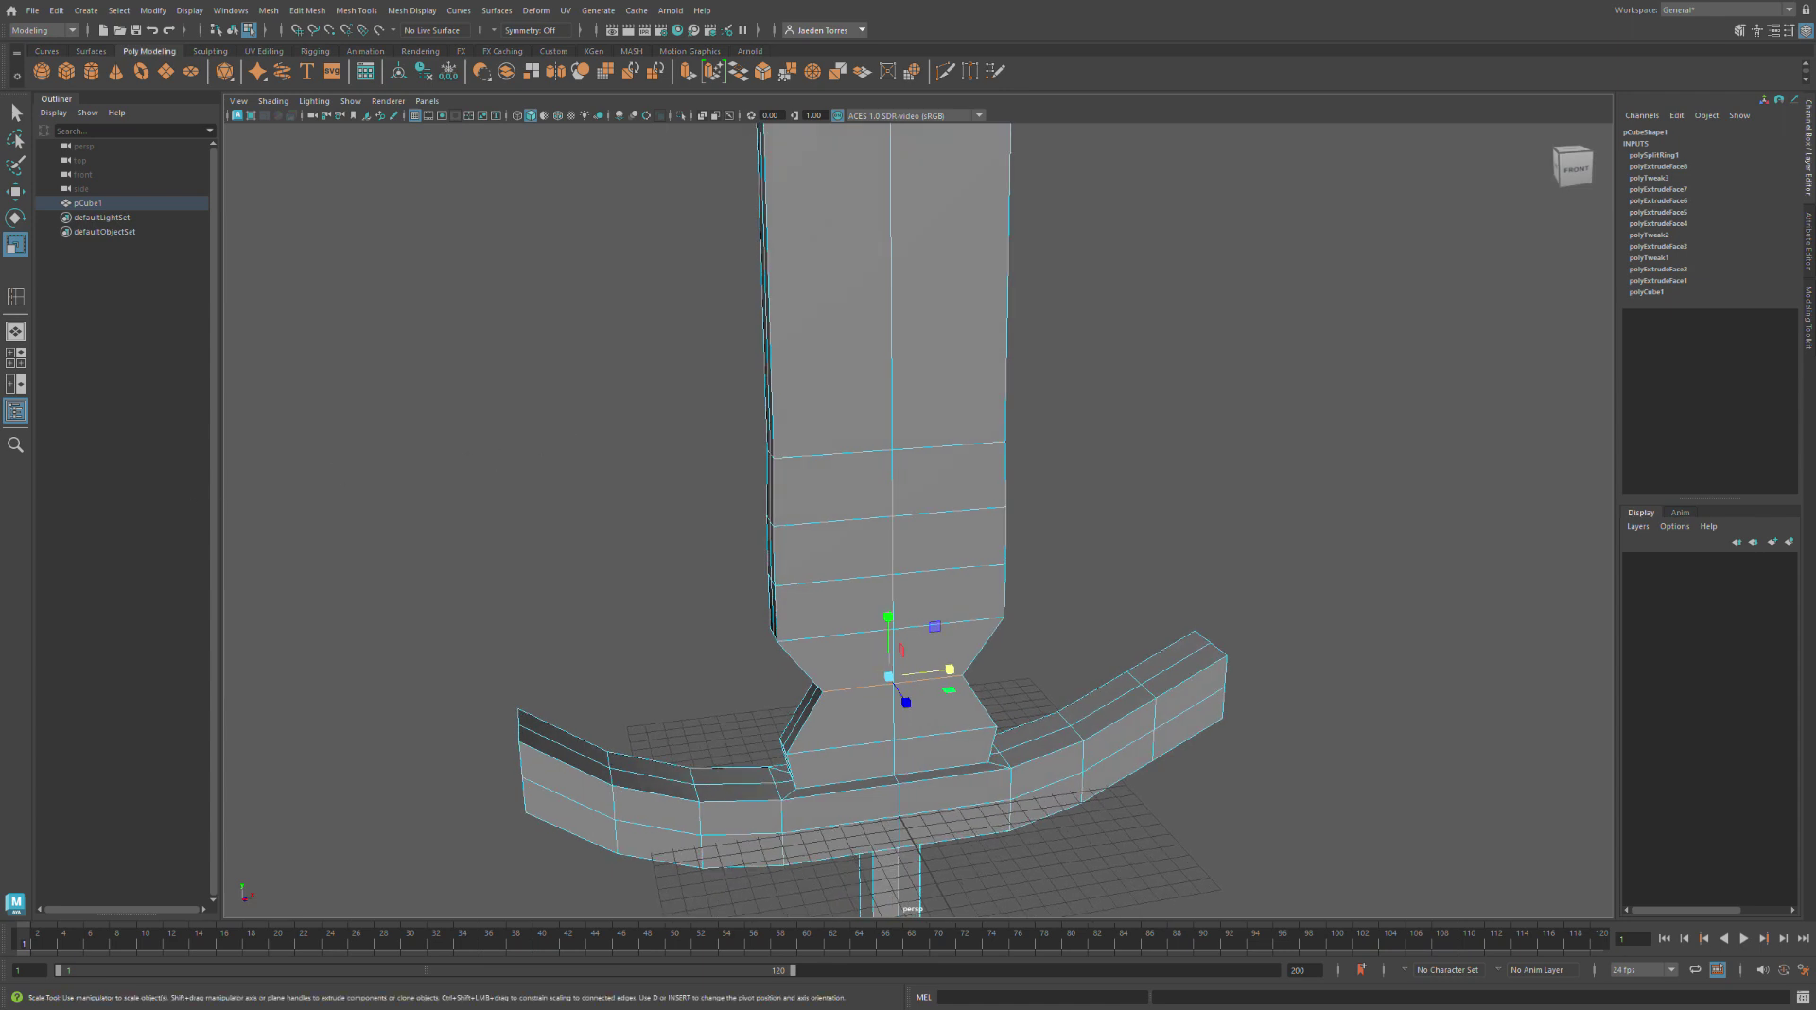
Scale the fifth blade edge loop above the crossguard narrower across the width to form a second notch
double_click(809, 527)
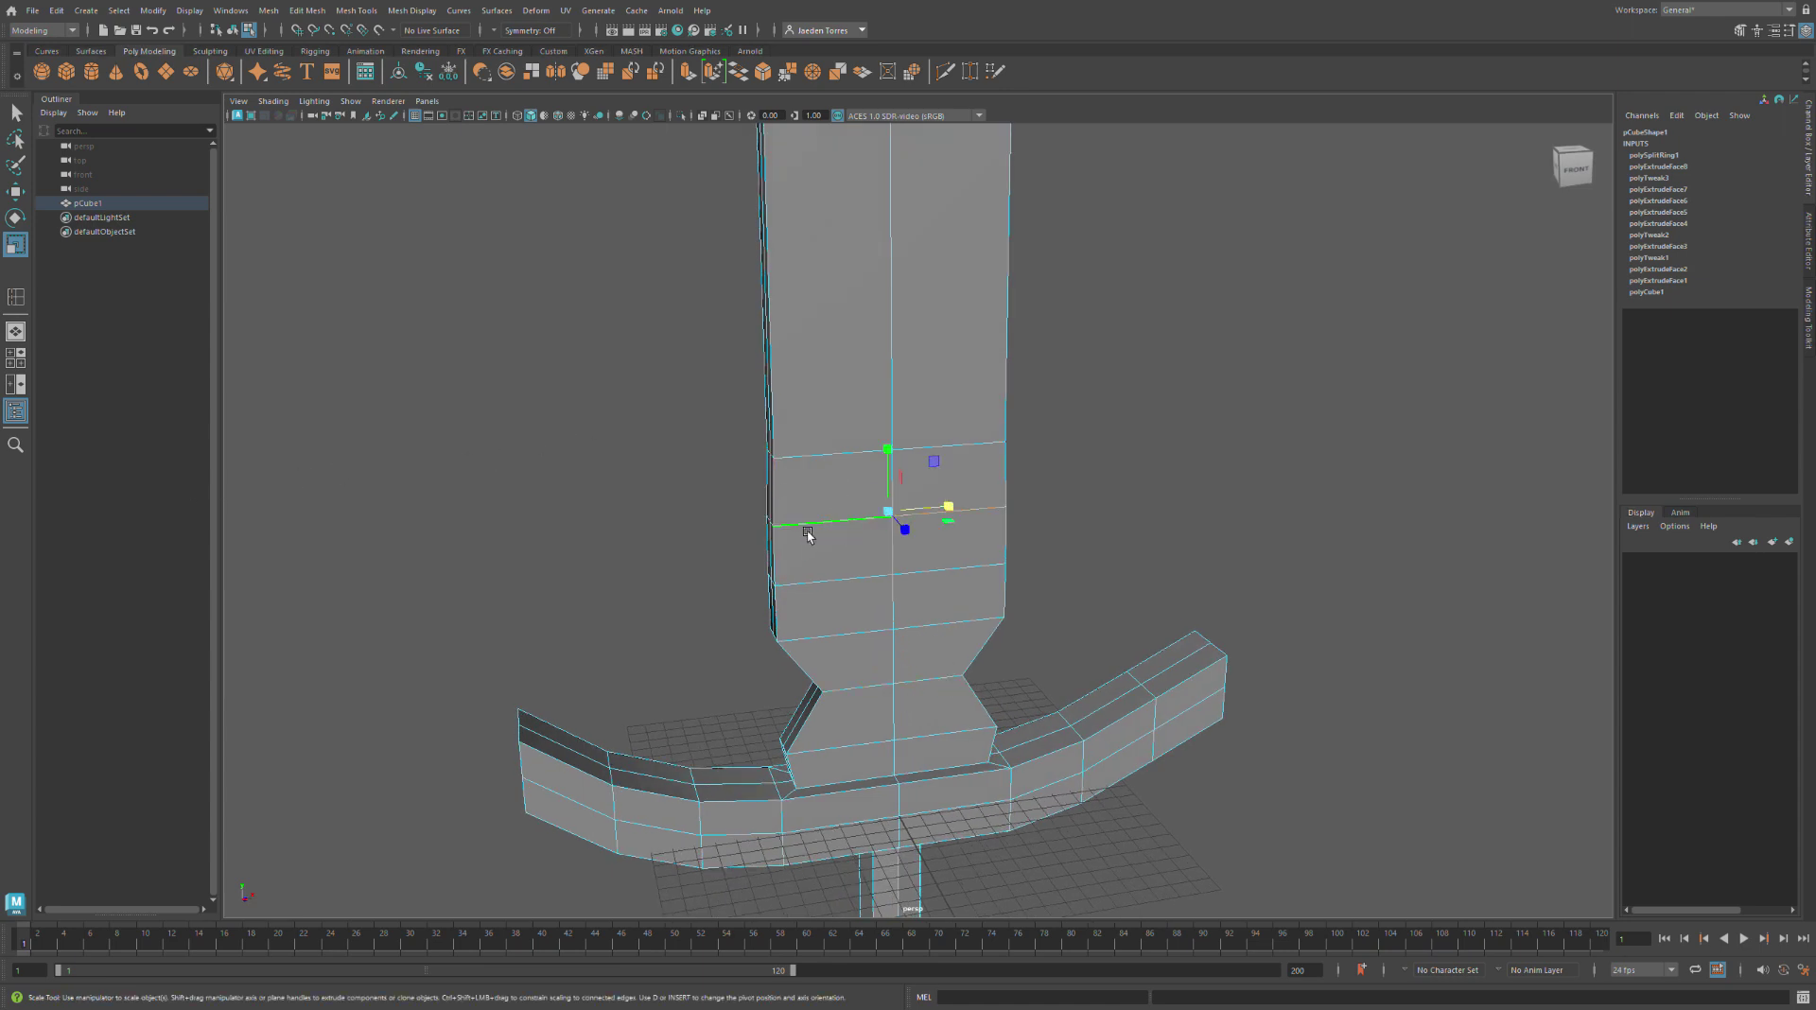
left_click_drag(947, 507, 923, 508)
left_click_drag(772, 481, 713, 471, "alt")
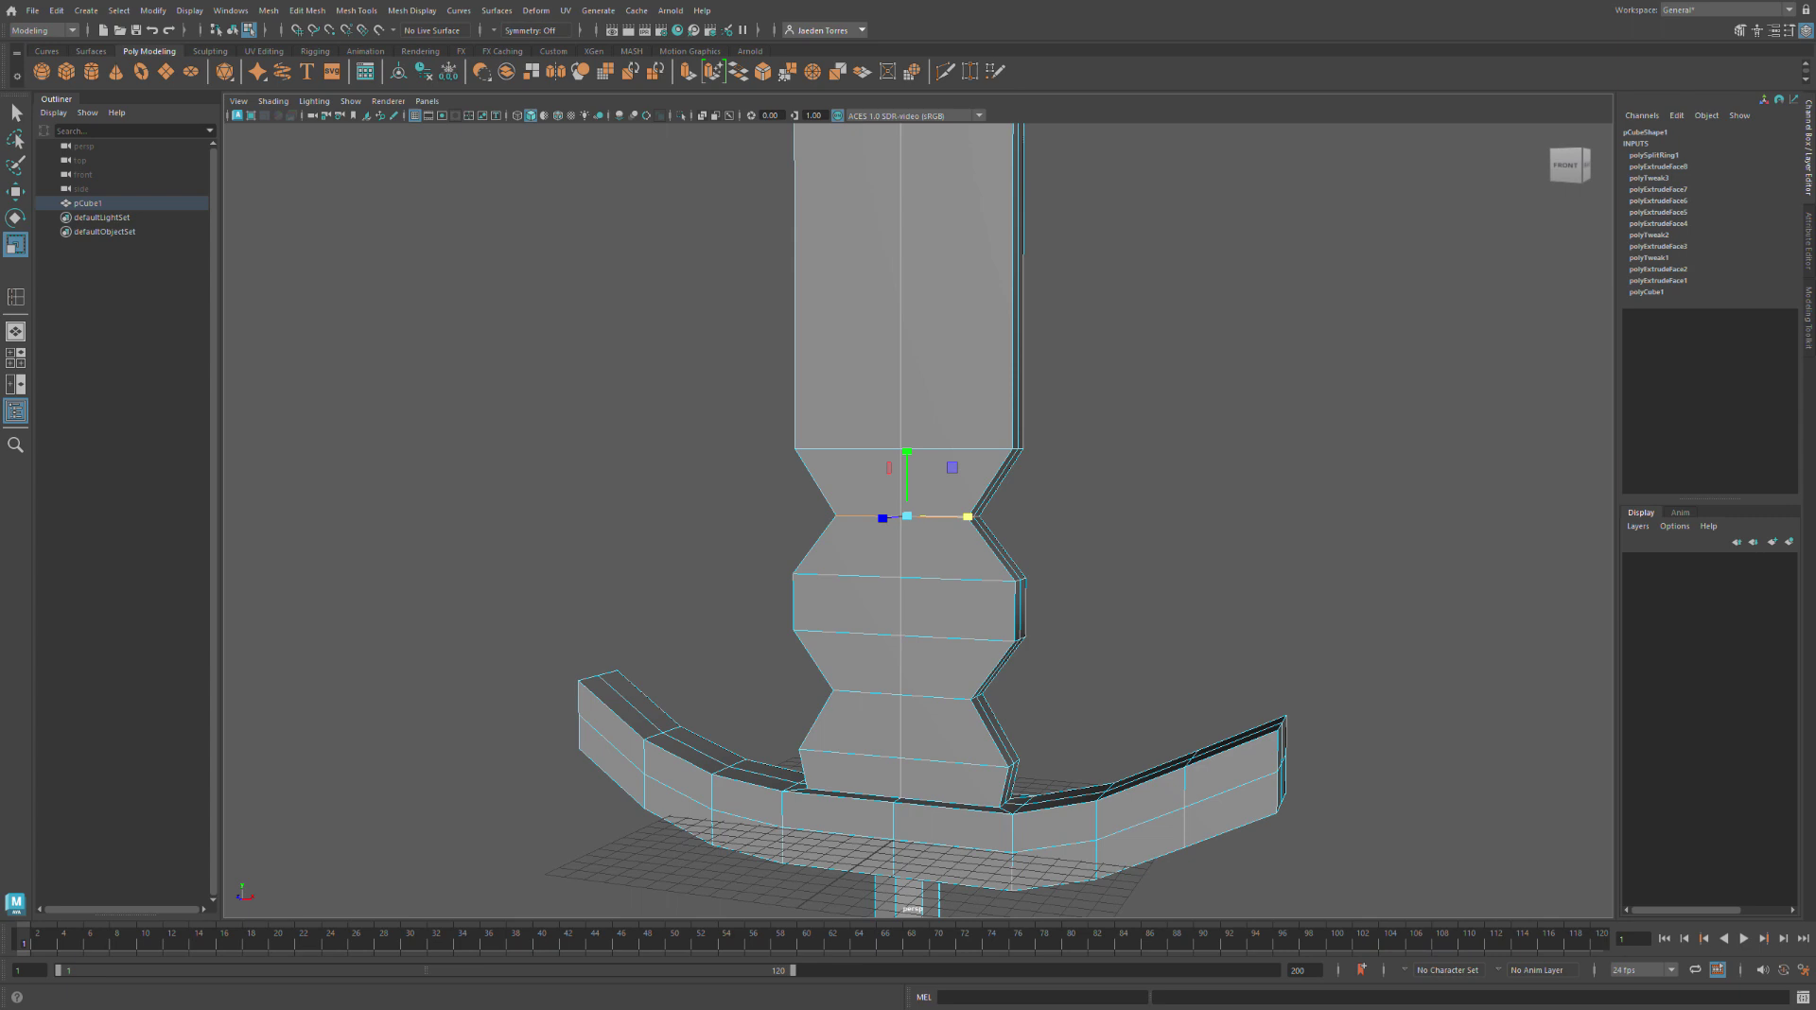
Raise the edge loop above the upper notch slightly to lengthen the notch's upper slope, and clear the selection
double_click(858, 447)
left_click_drag(926, 402, 929, 385)
key("w")
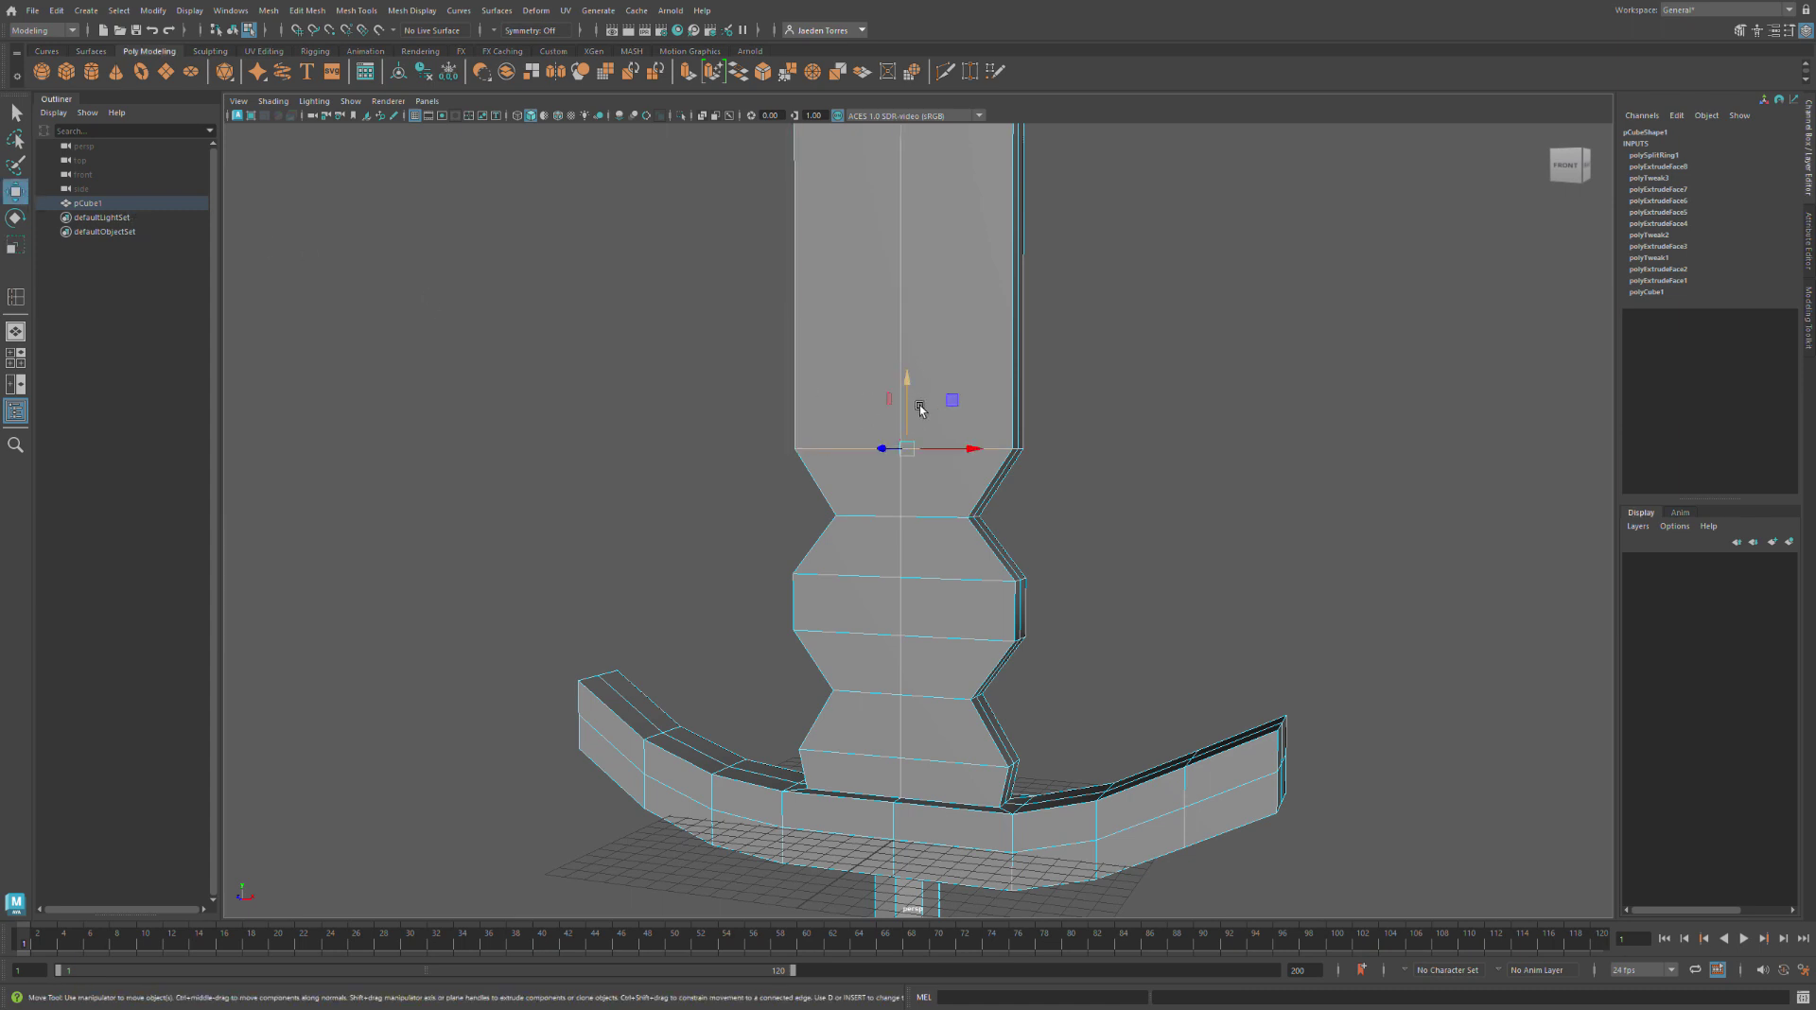
mouse_move(908, 409)
left_mouse_down()
mouse_move(928, 357)
mouse_move(909, 380)
left_mouse_up()
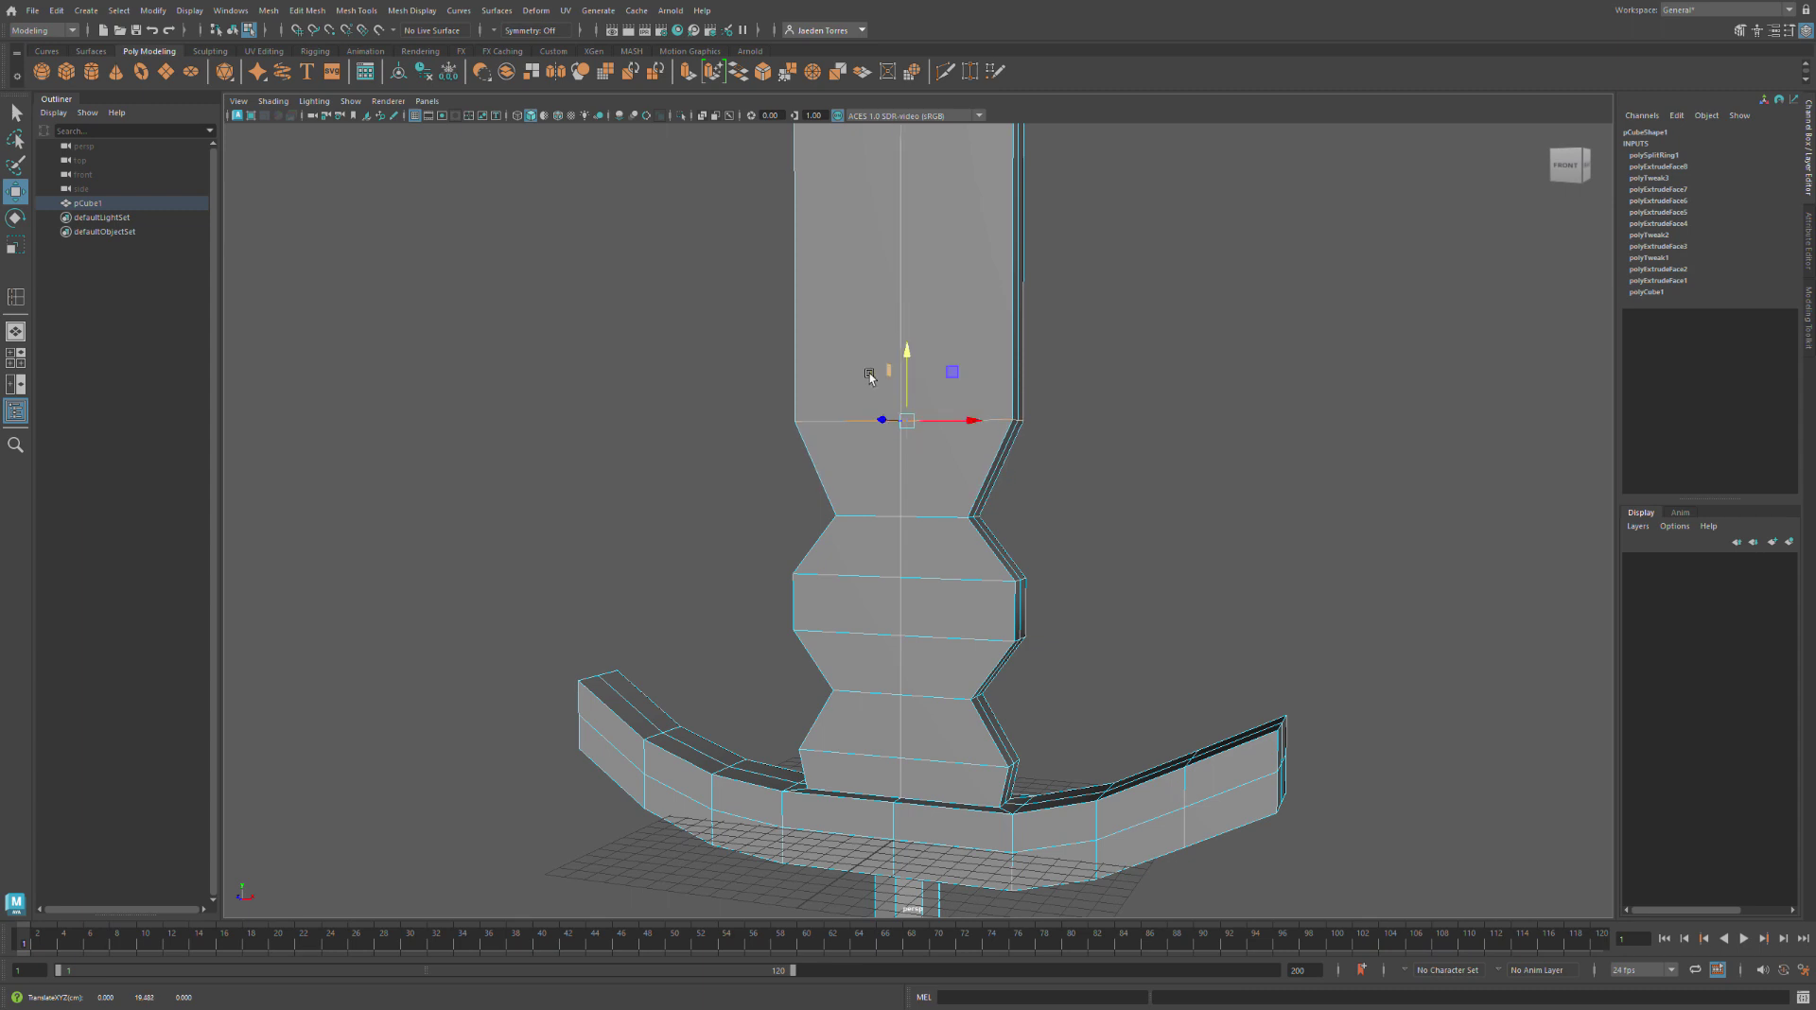
left_click(603, 424)
scroll(605, 425, "down", 5)
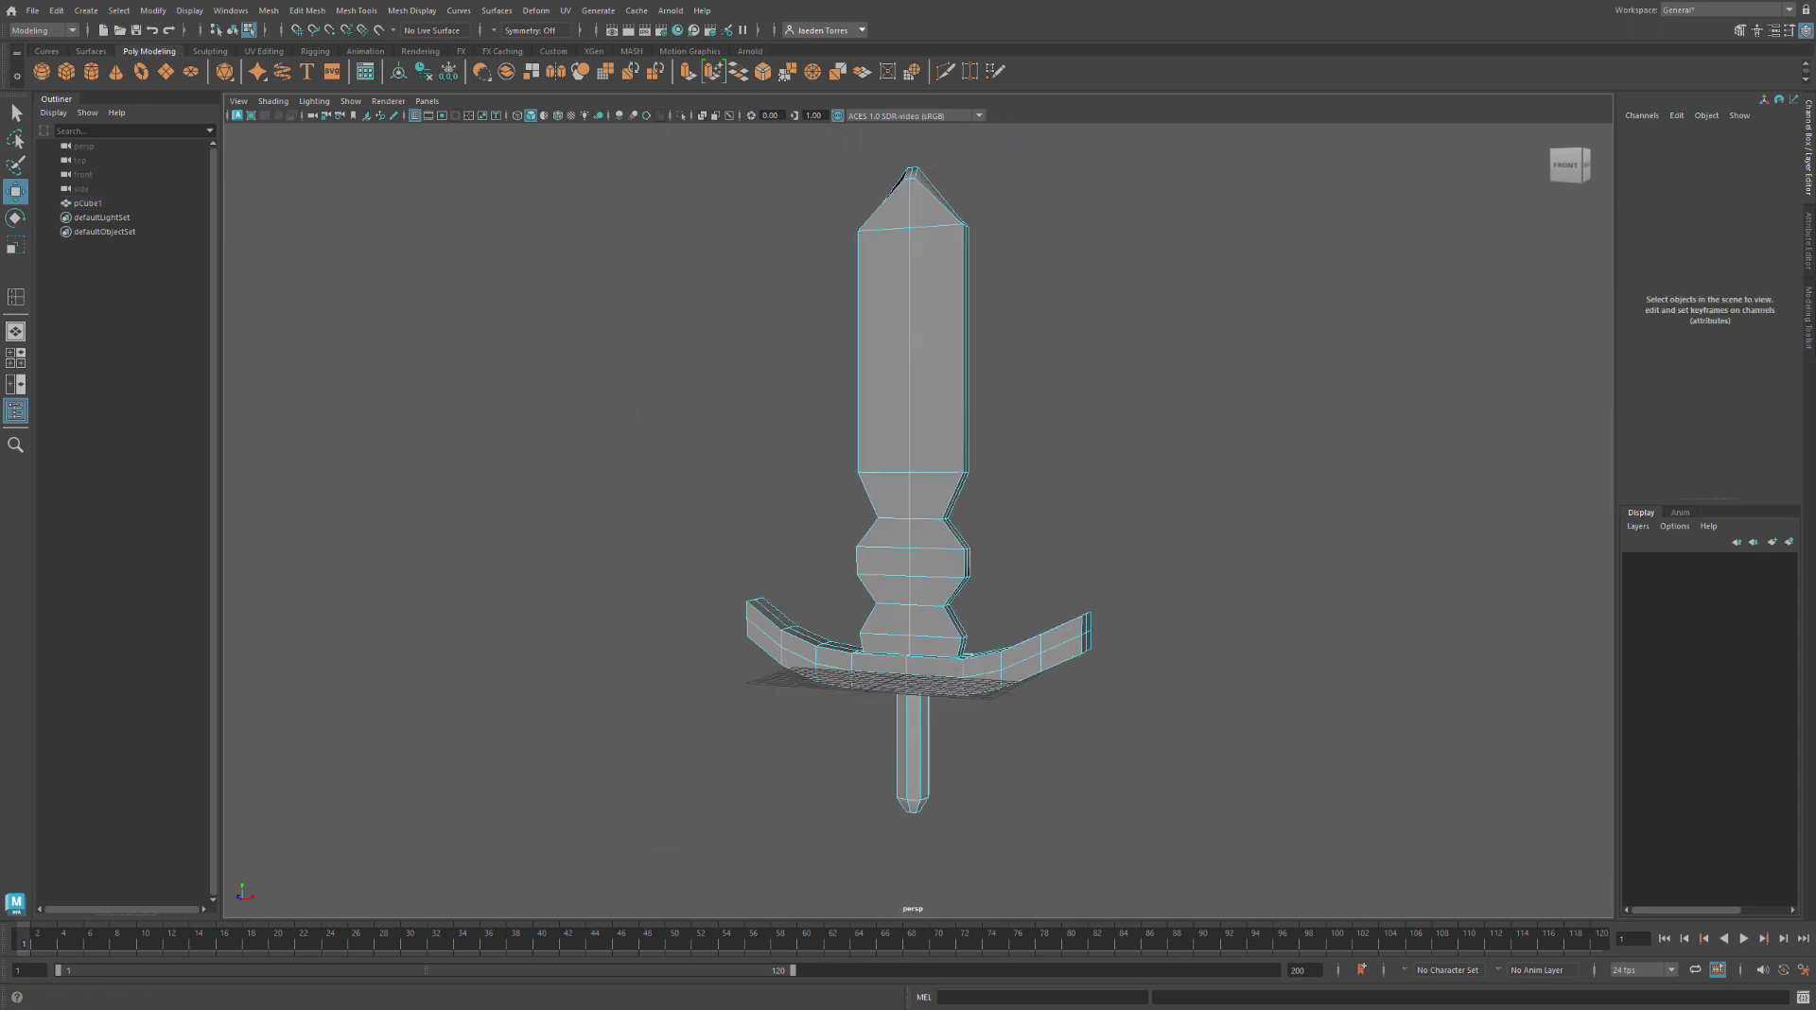
Insert two closely spaced edge loops around the upper part of the handle, below the crossguard
scroll(613, 576, "up", 6)
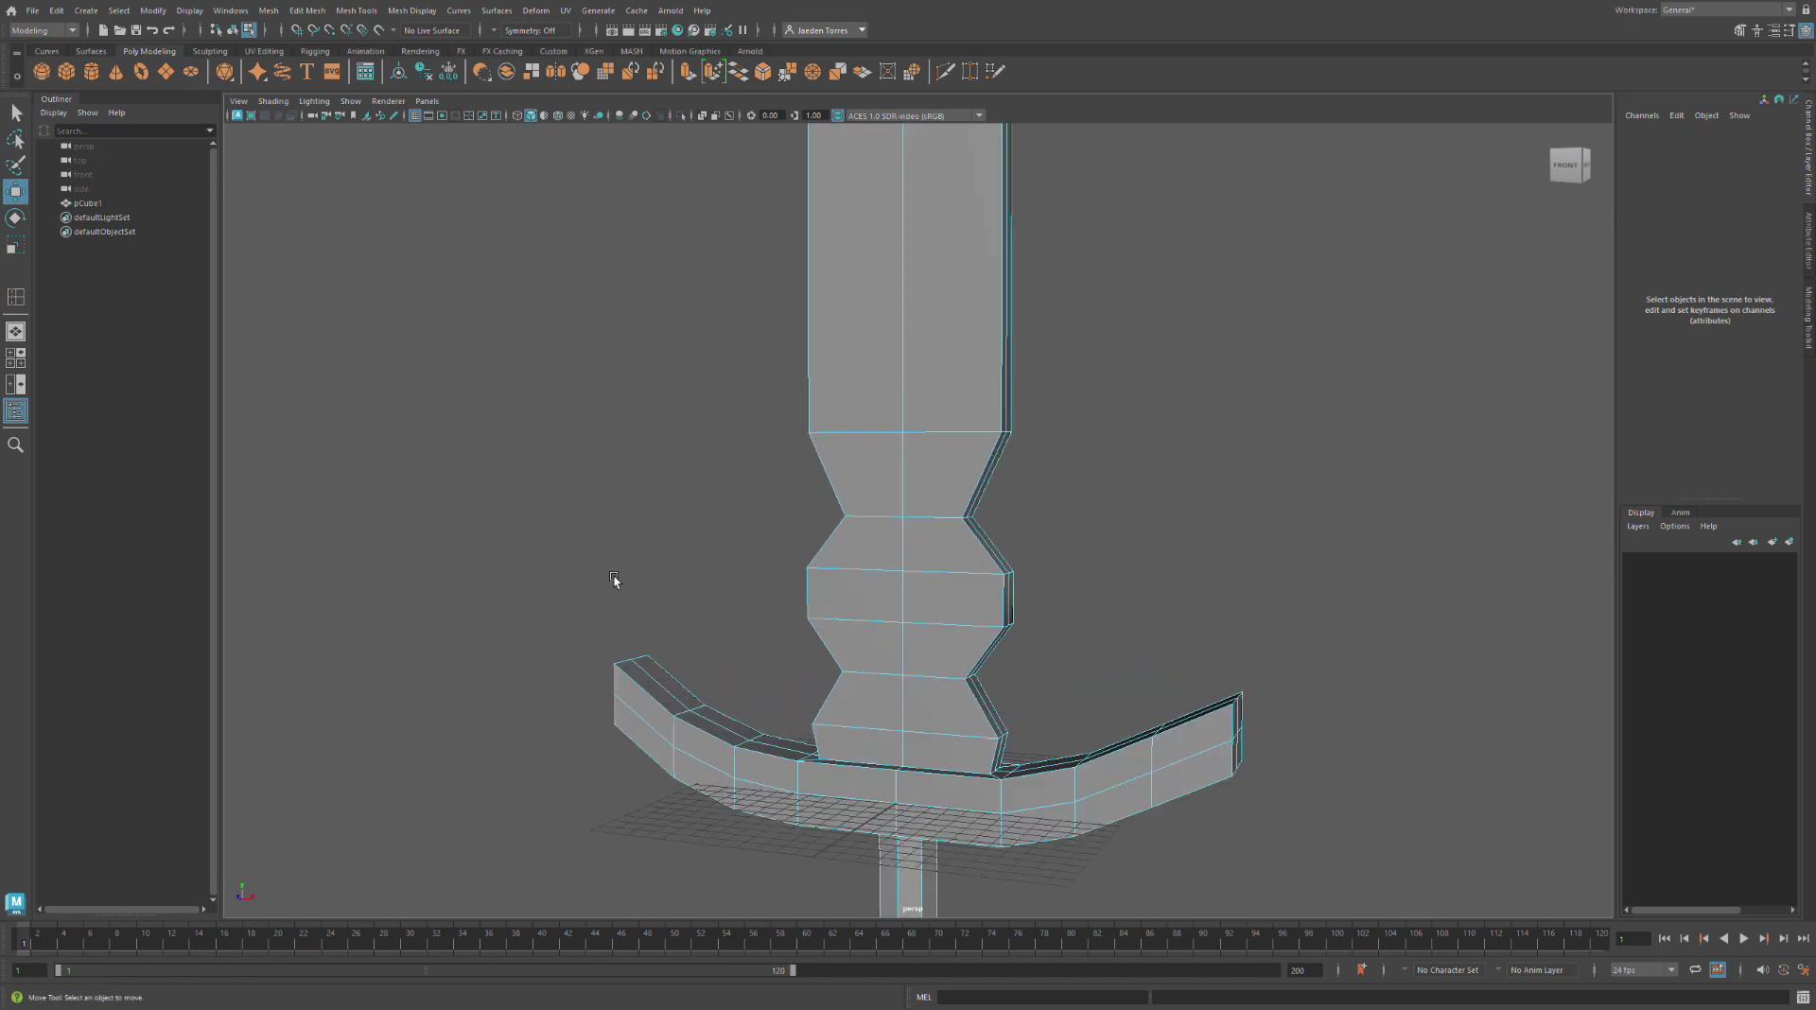
middle_click_drag(630, 566, 658, 265, "alt")
left_click_drag(774, 399, 794, 219, "alt")
left_click(413, 10)
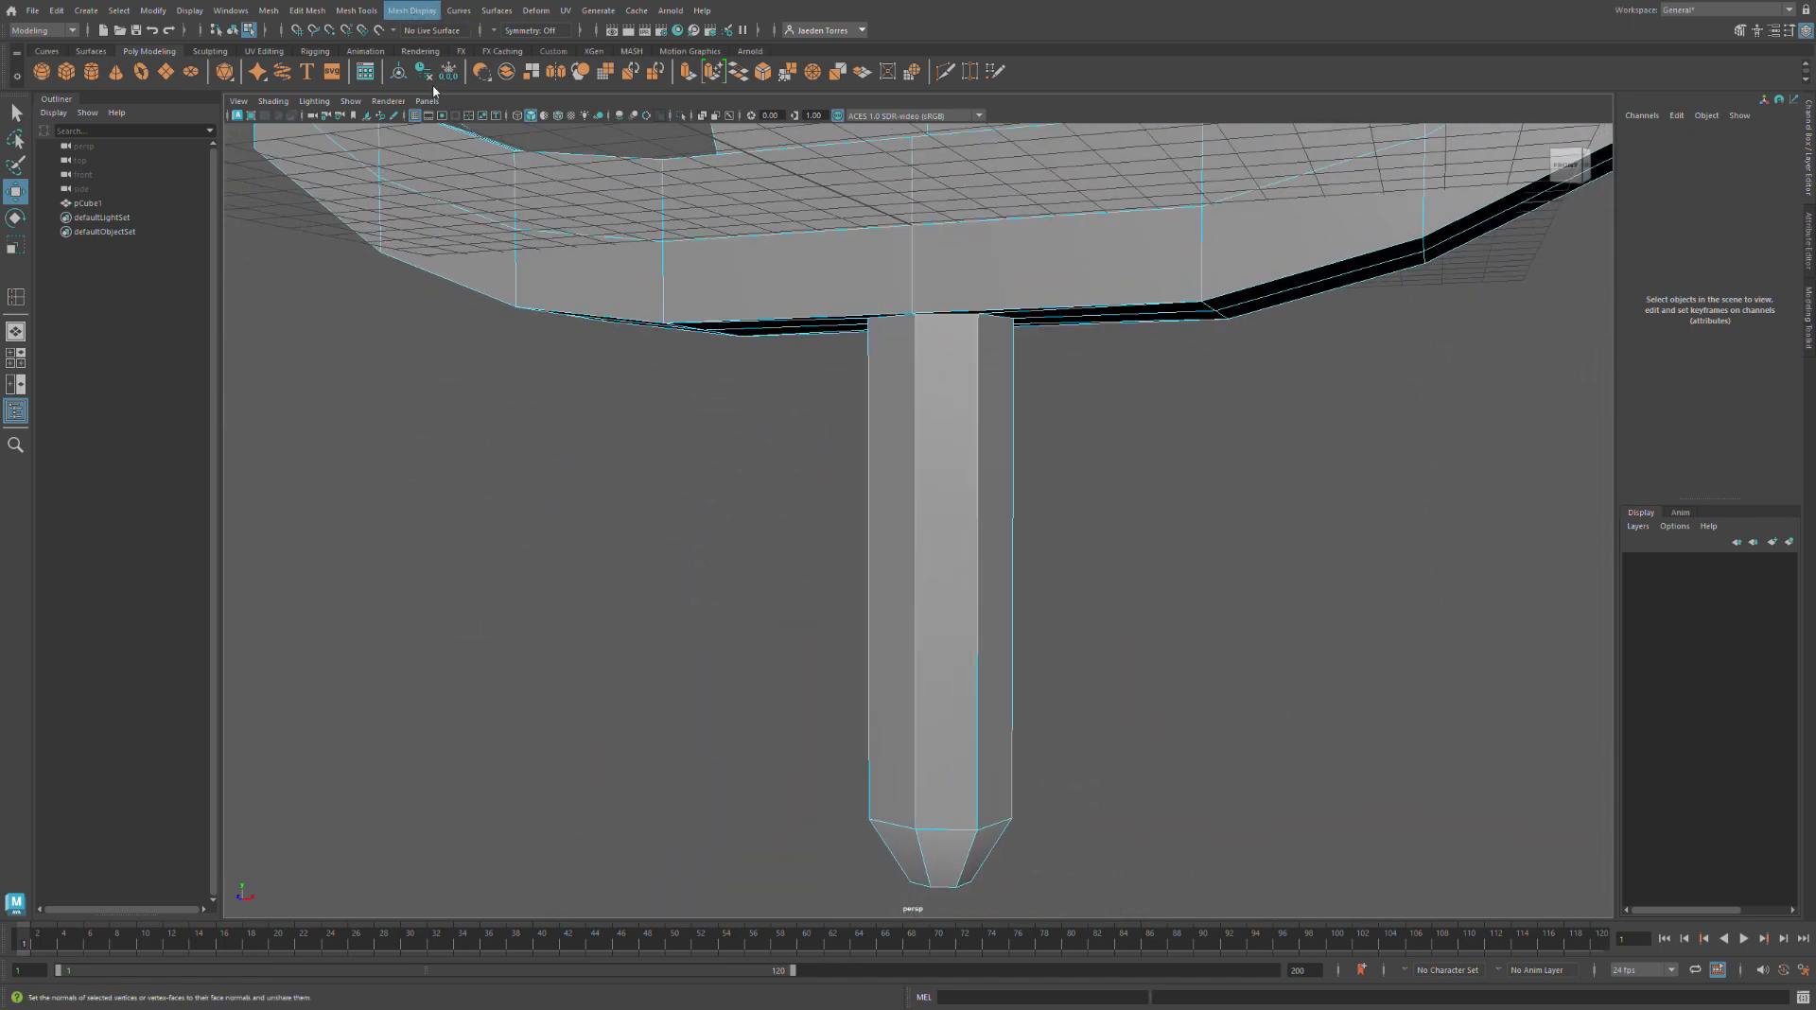
mouse_move(366, 12)
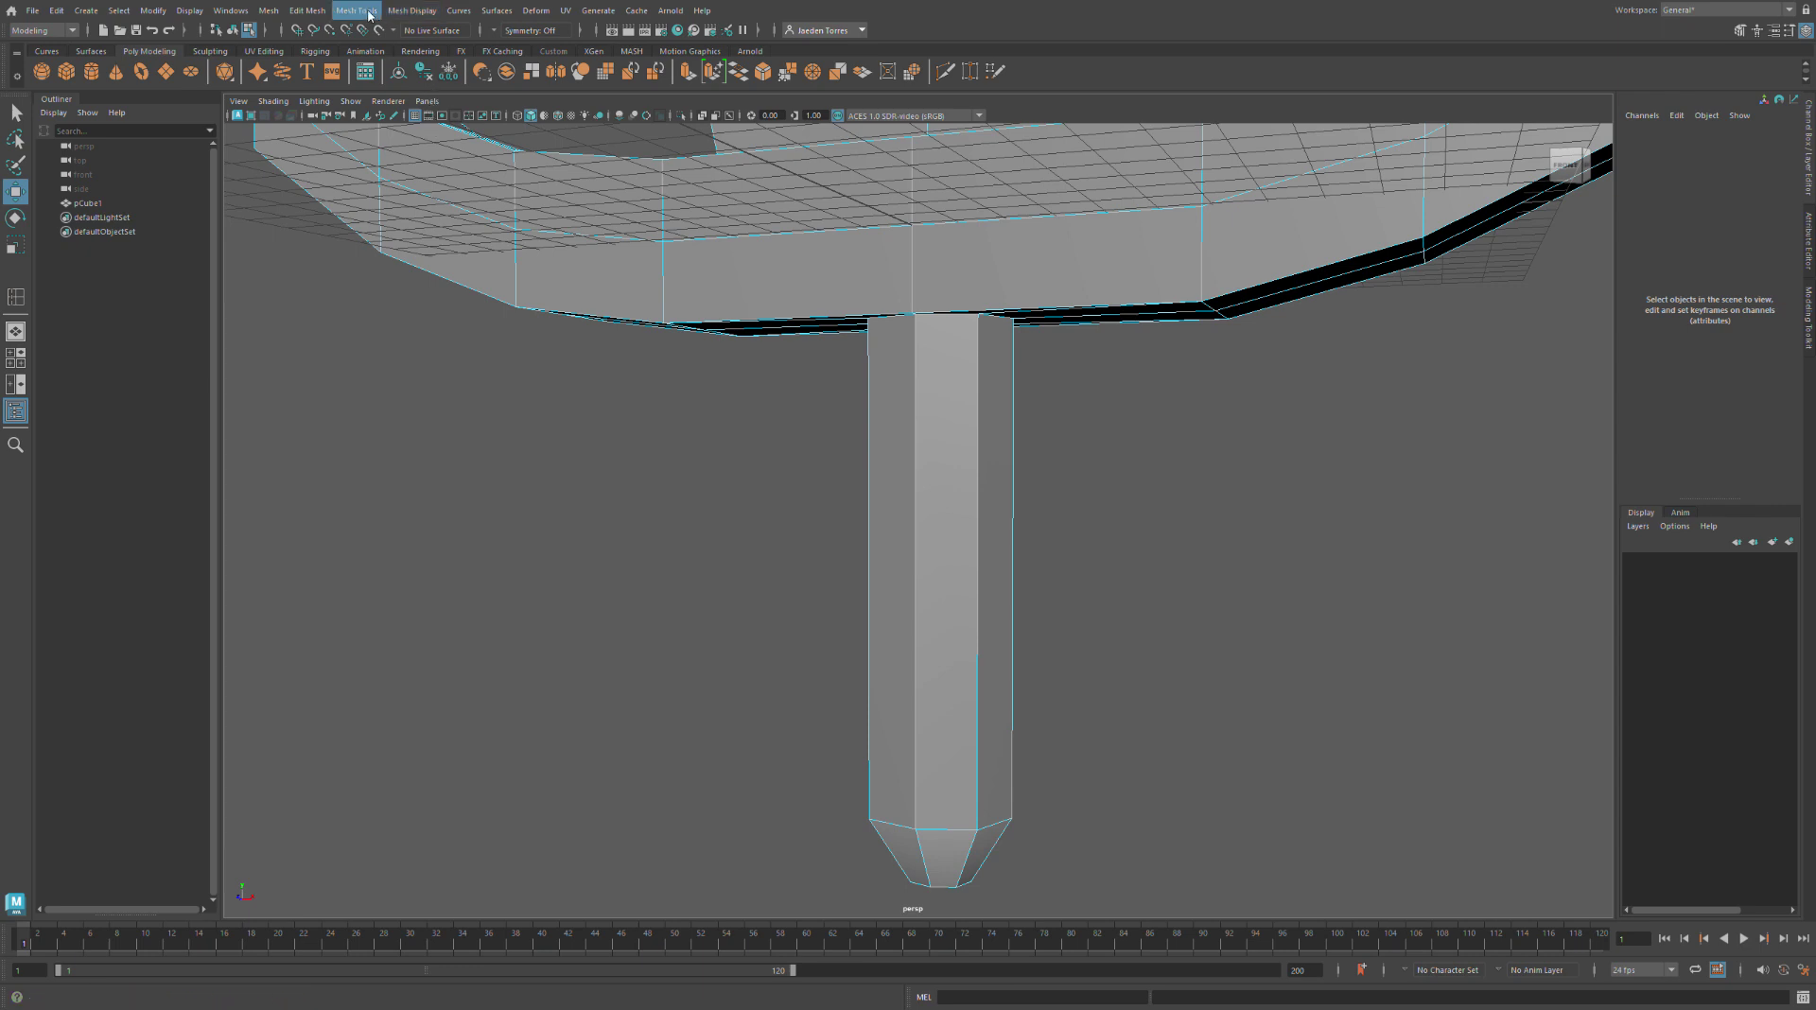
left_click(397, 123)
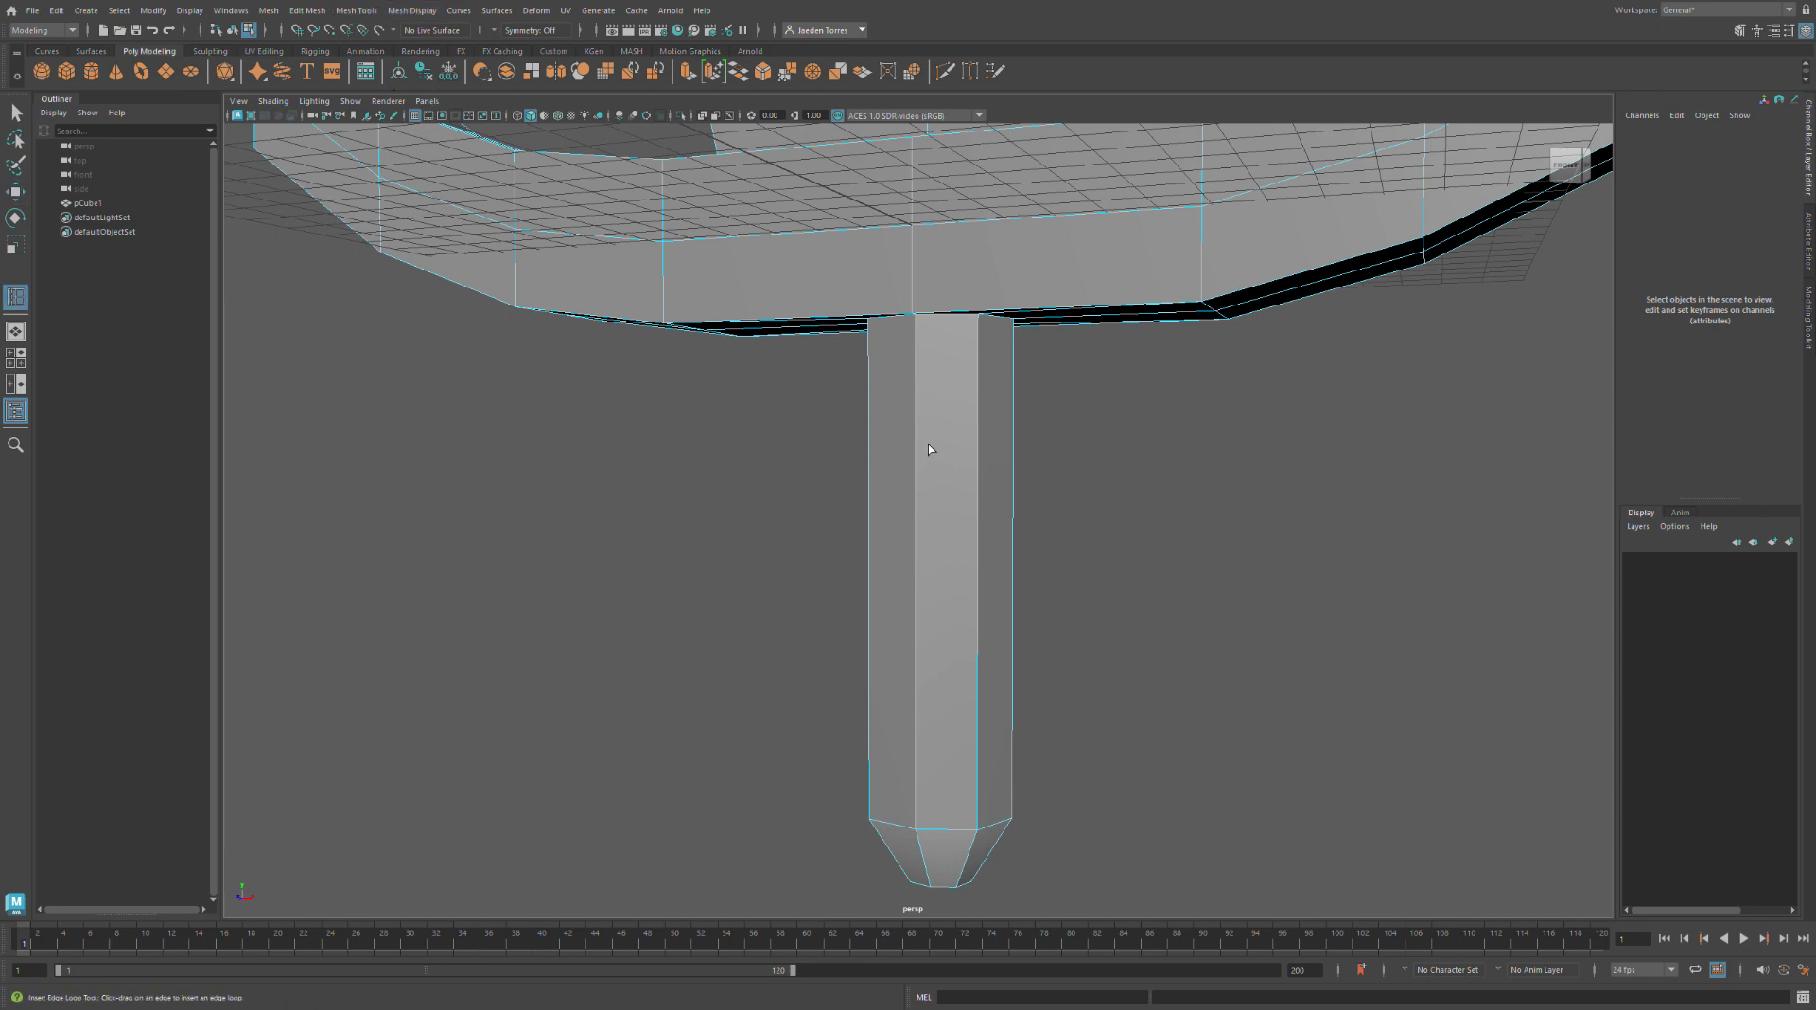
left_click_drag(936, 456, 925, 458)
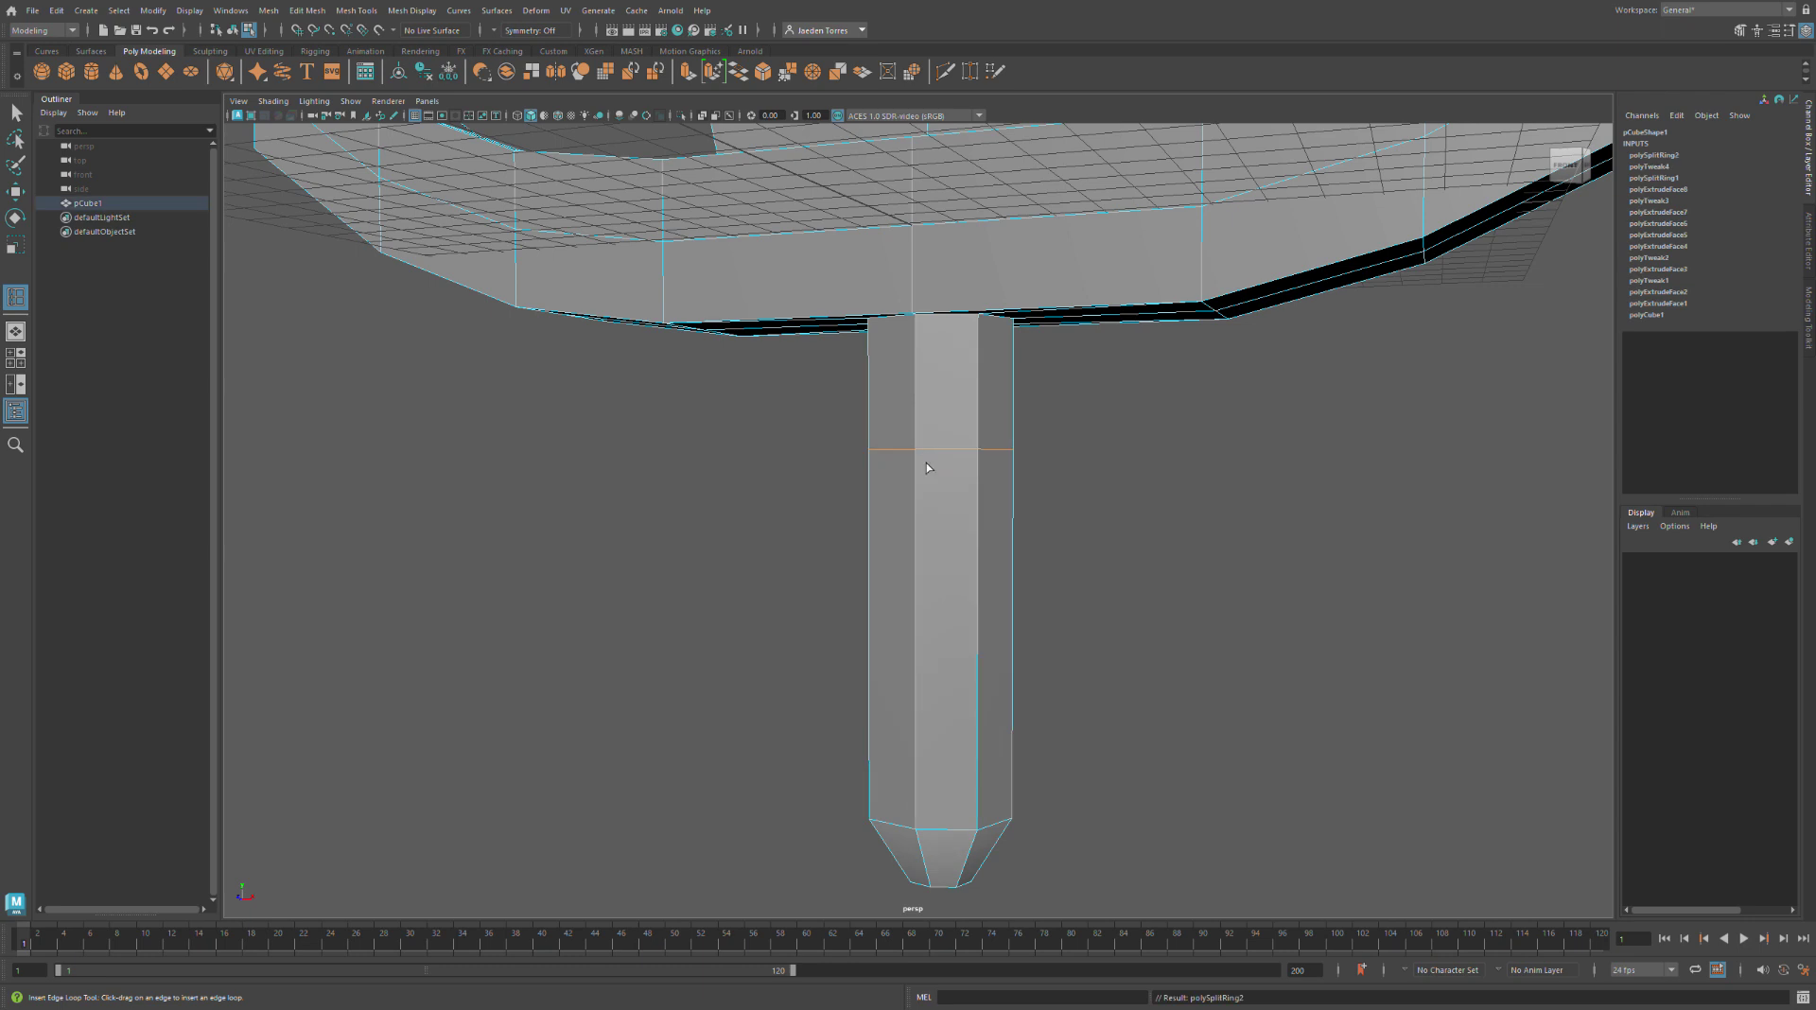
left_click(923, 505)
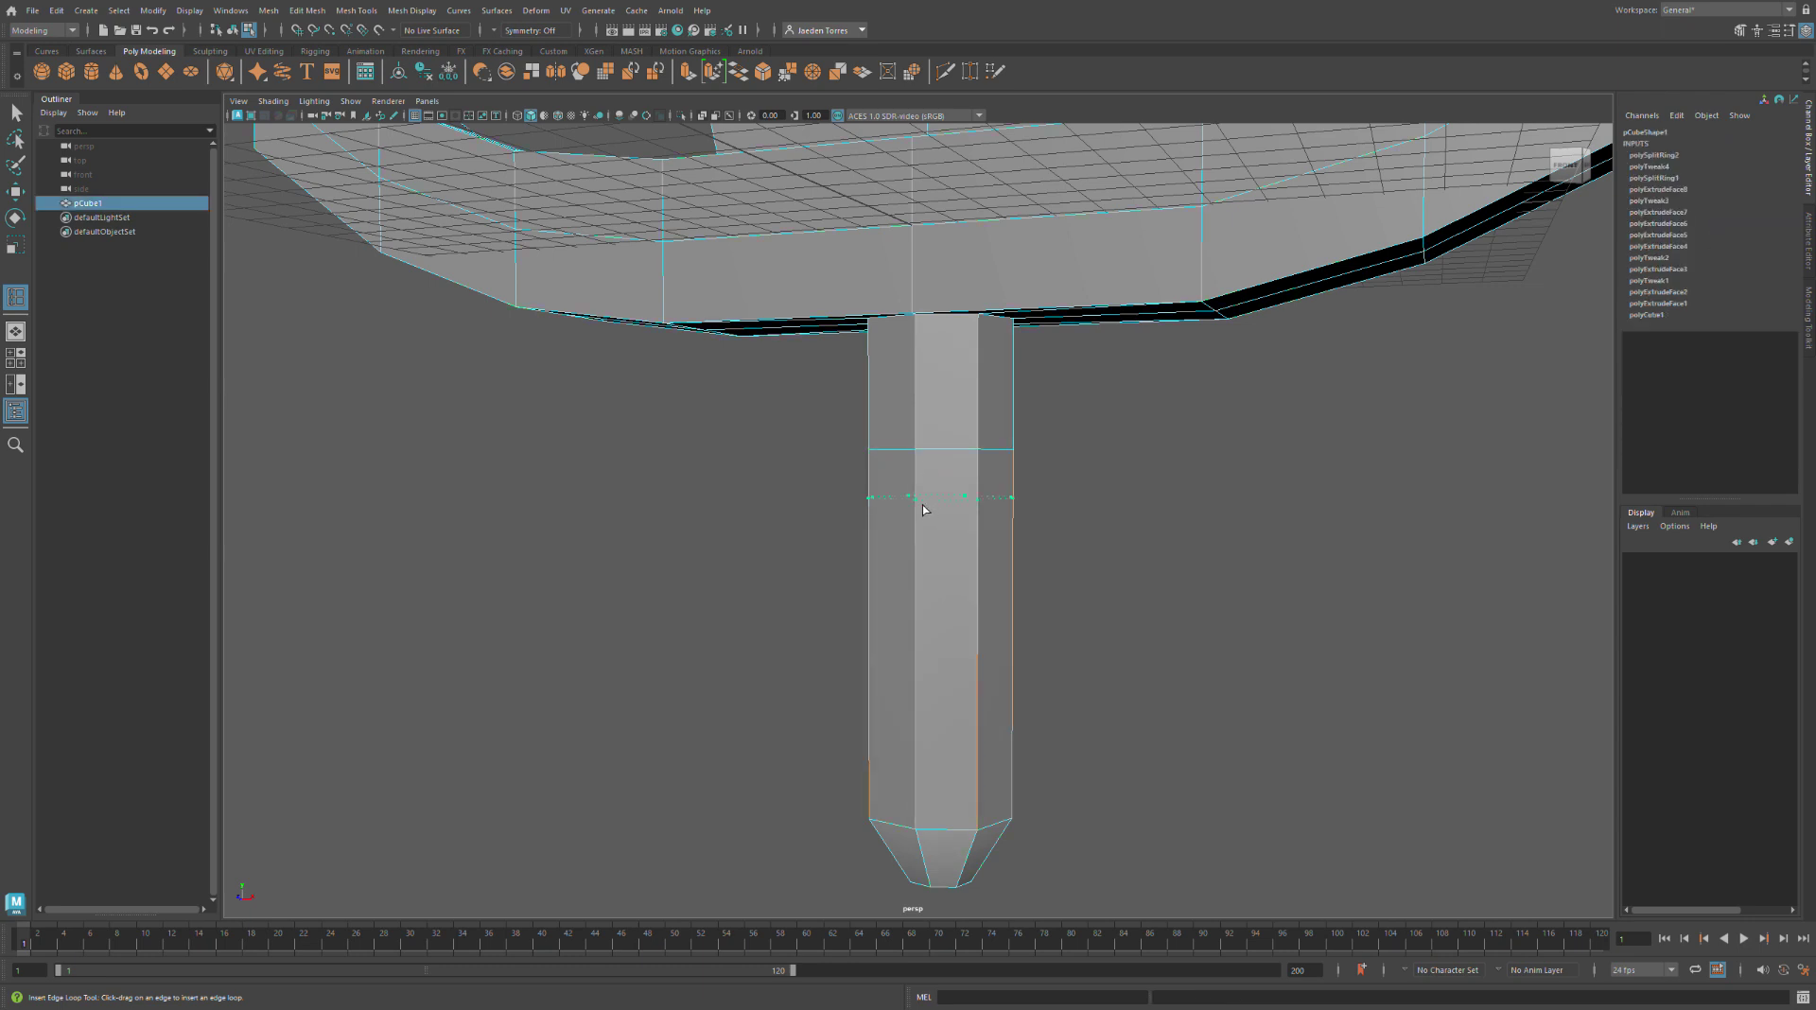
left_click_drag(924, 510, 923, 519)
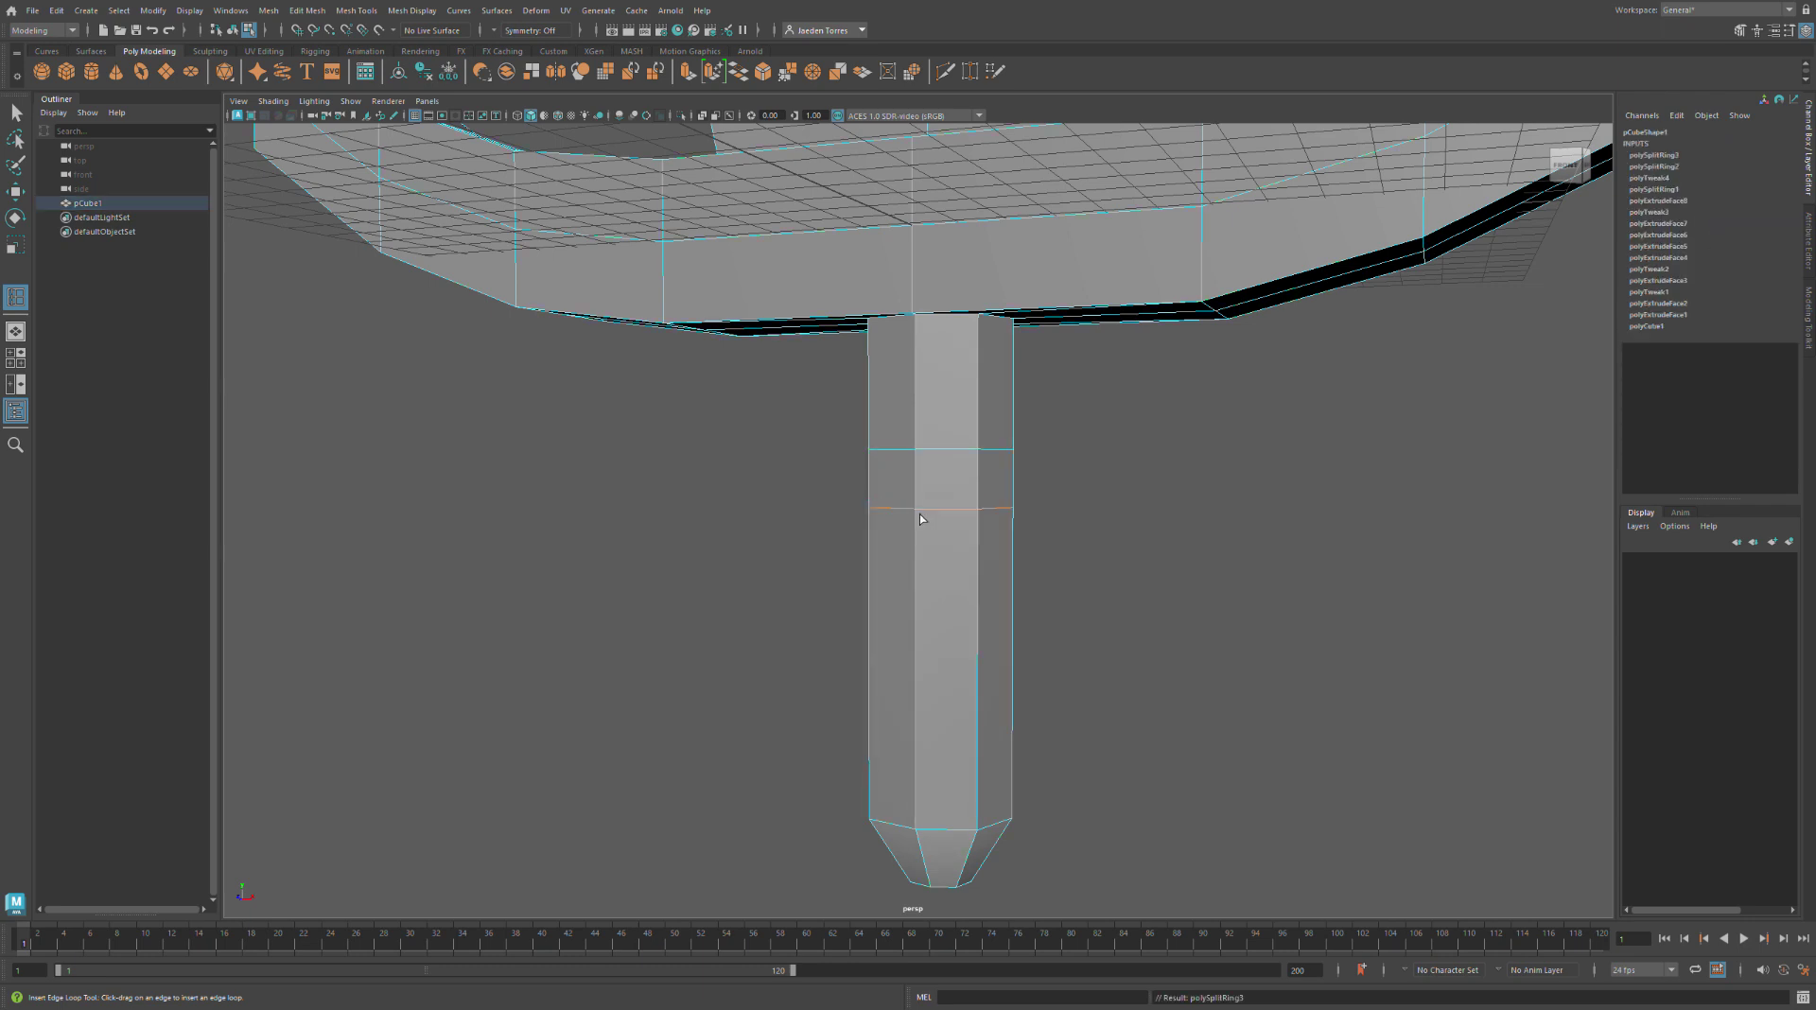
Insert a third edge loop around the handle, just below the two closely spaced loops under the crossguard
left_click_drag(770, 451, 819, 453, "alt")
key("r")
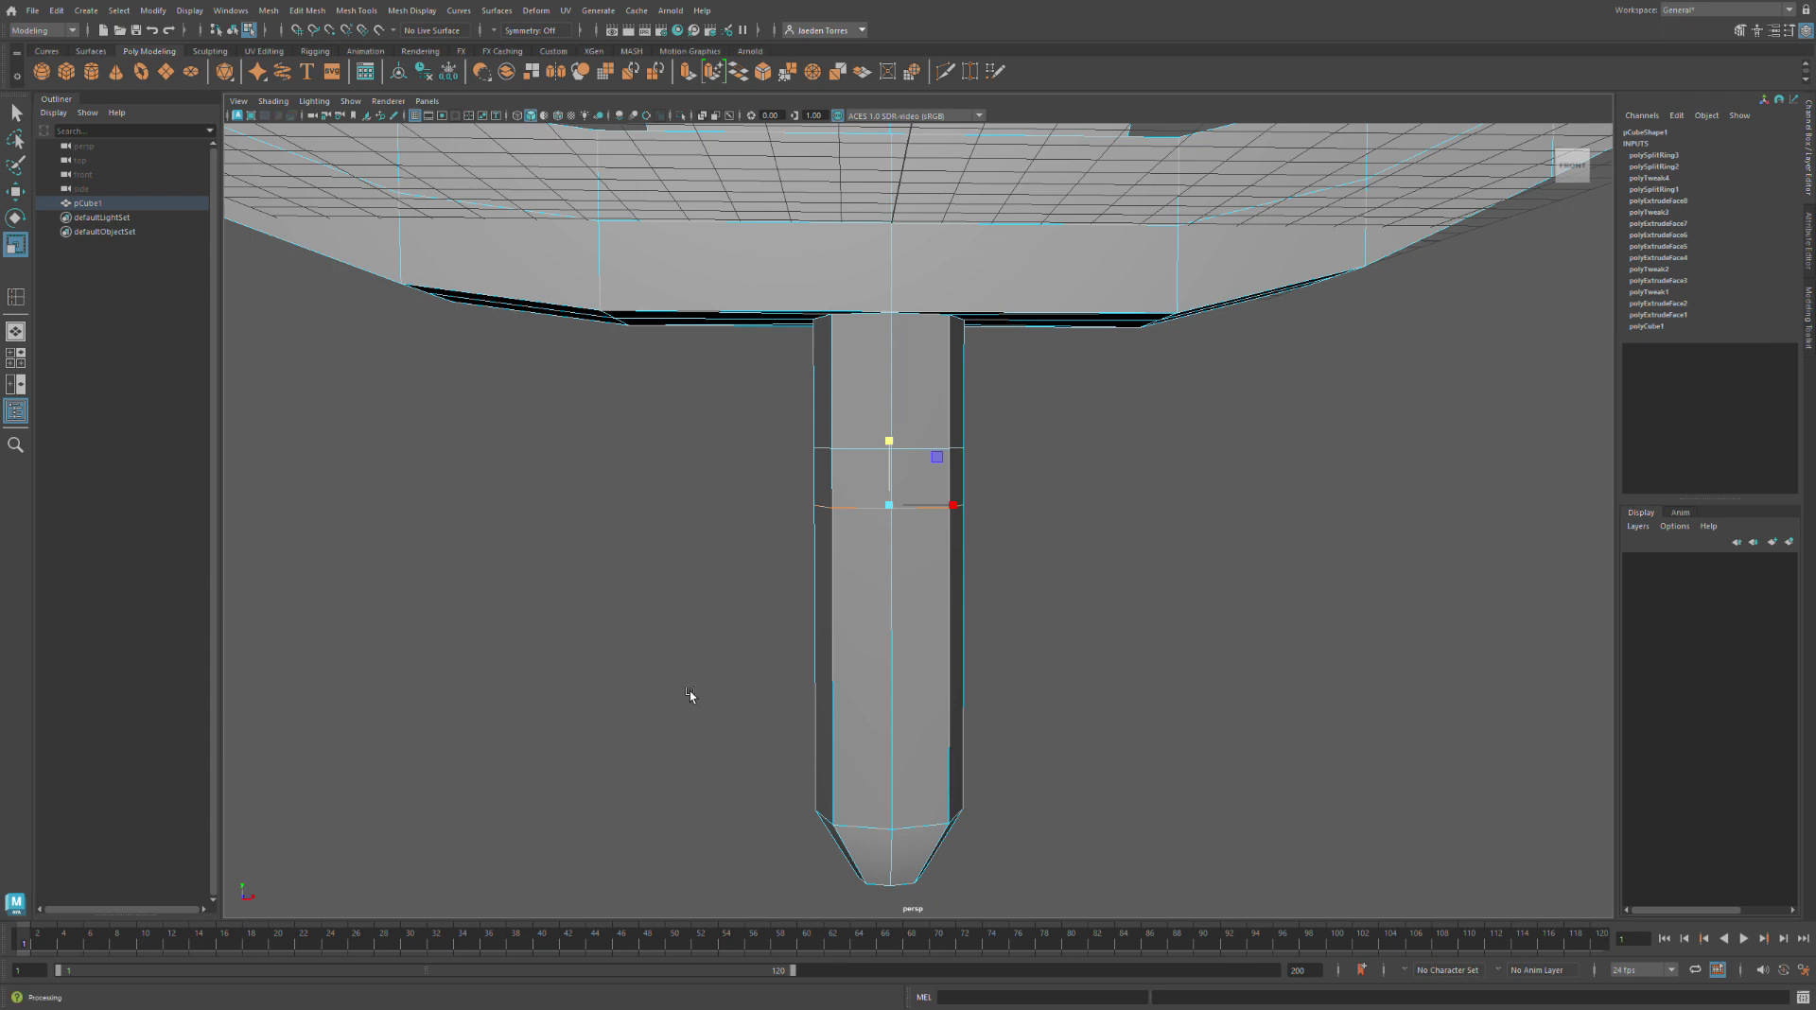
left_click(717, 621)
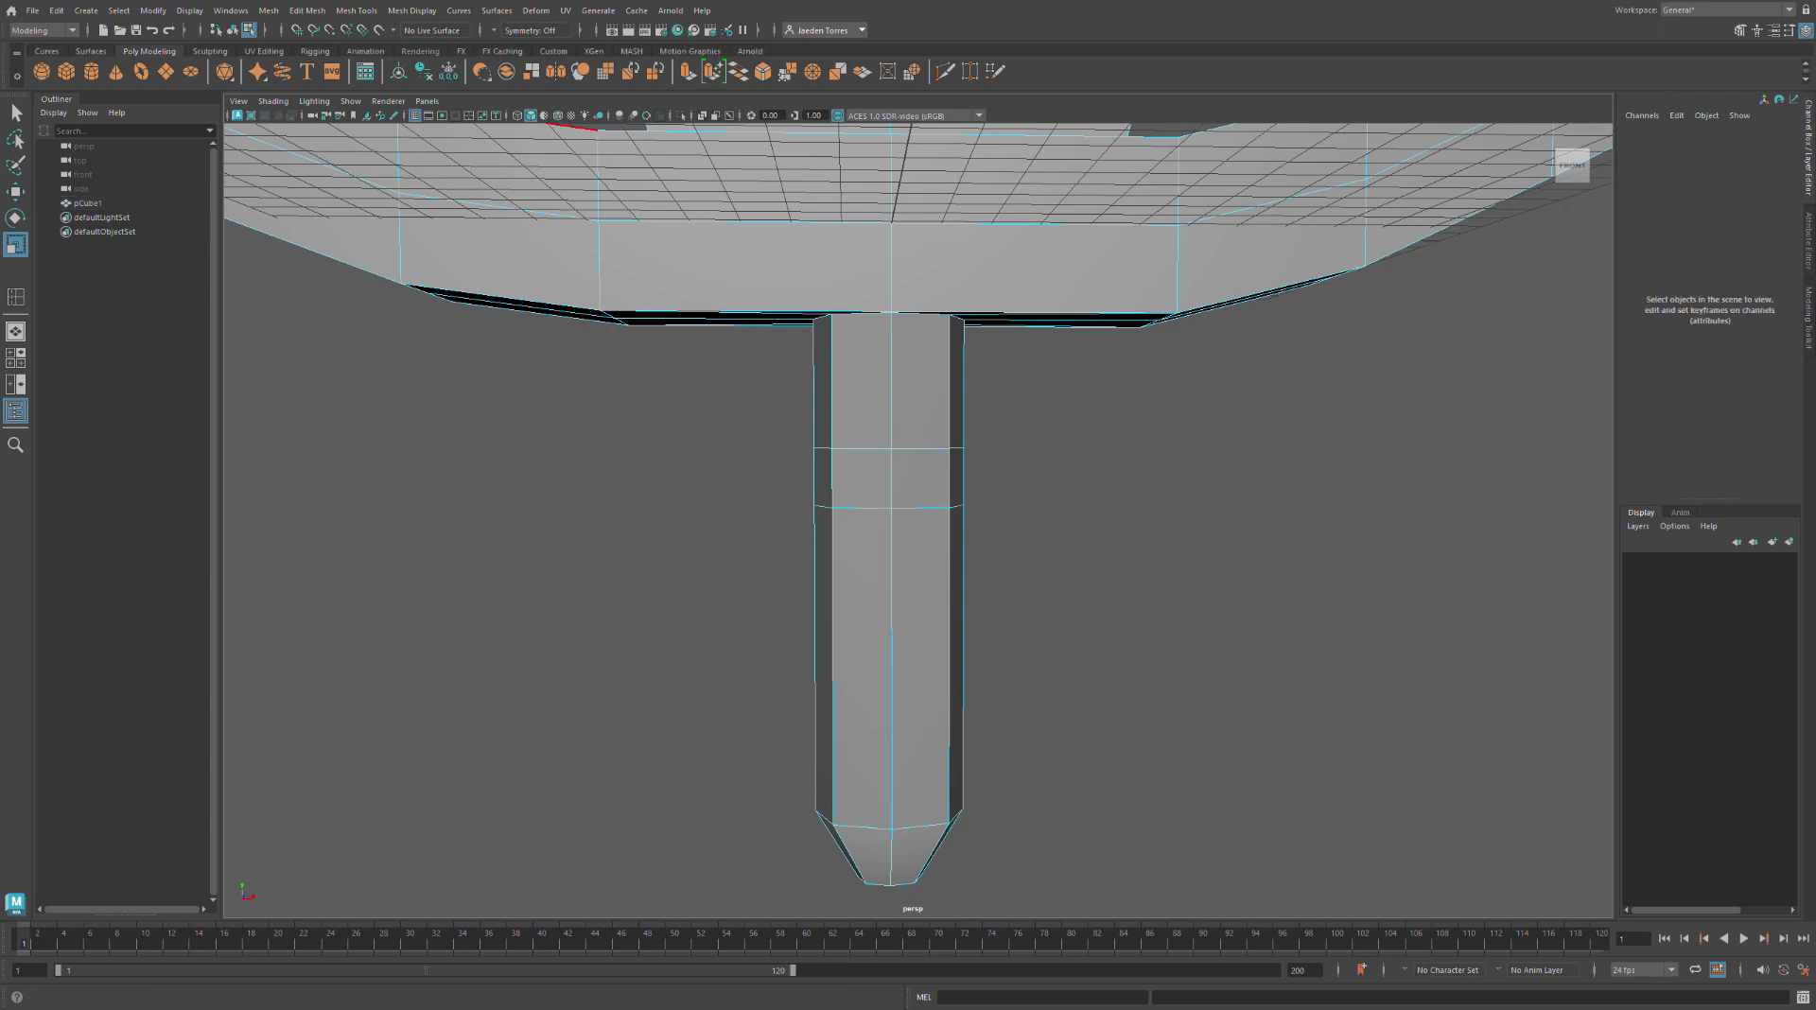
left_click(406, 122)
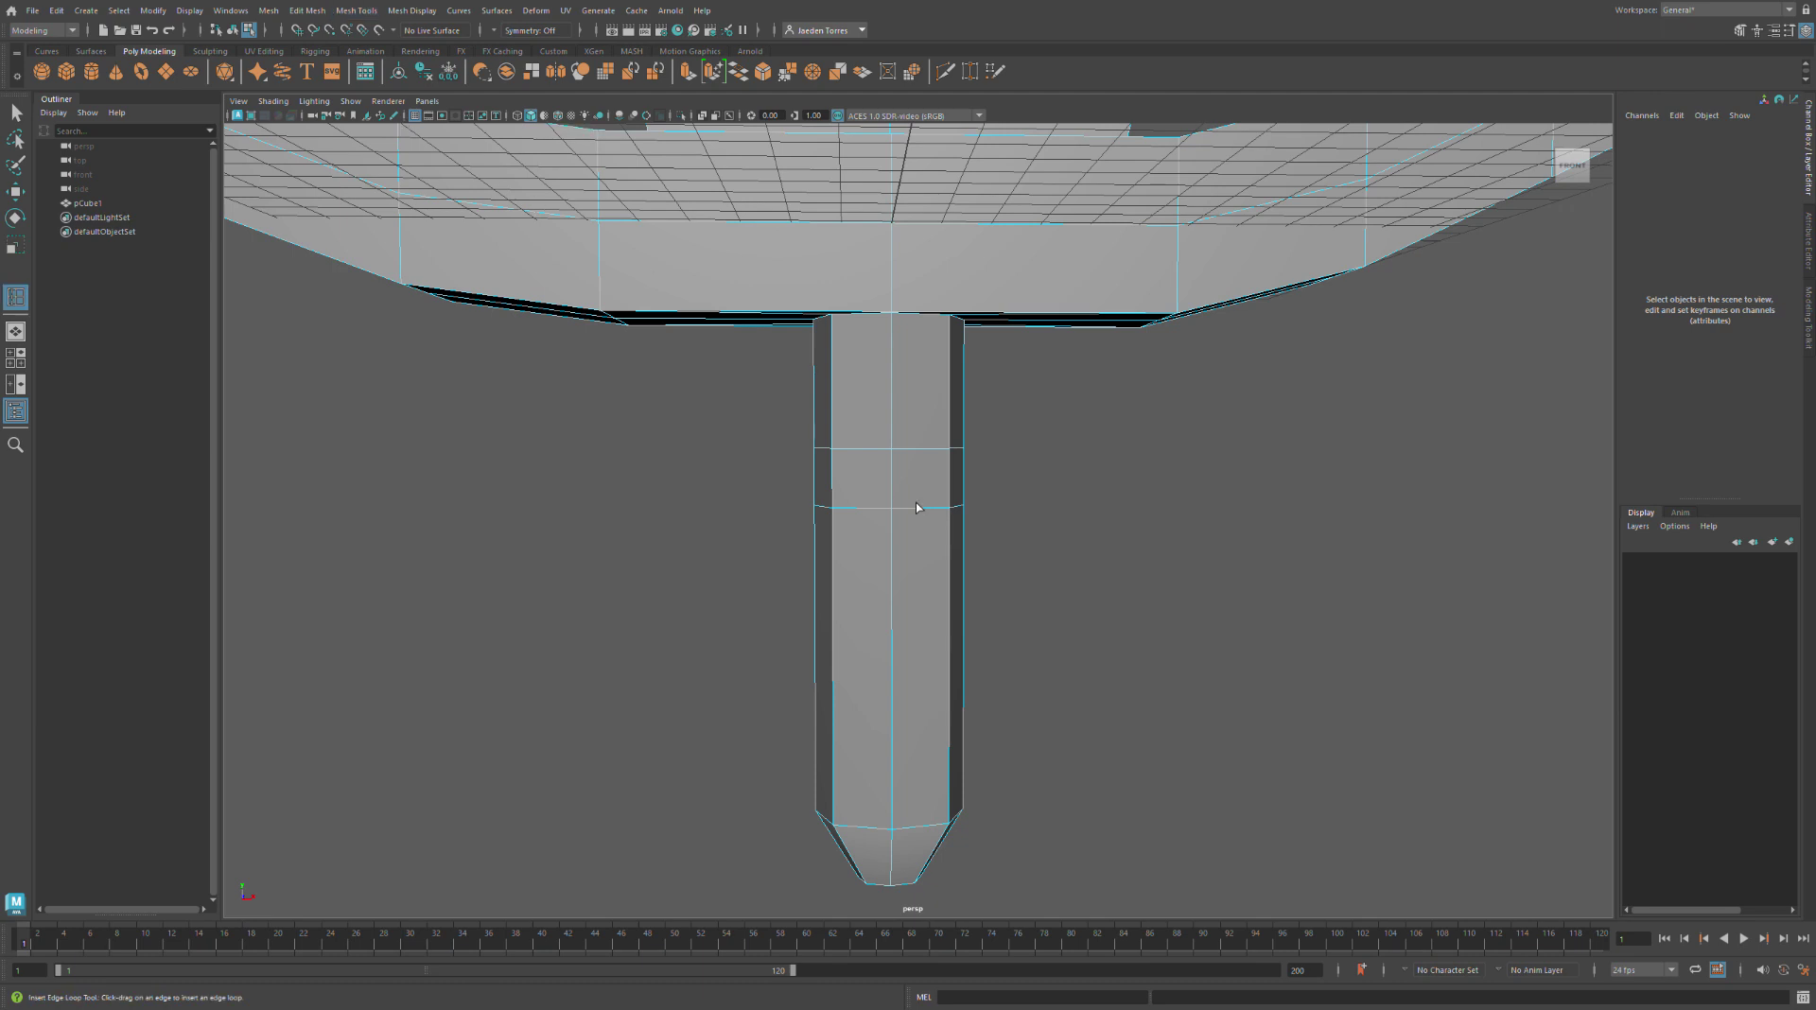
left_click_drag(897, 560, 897, 564)
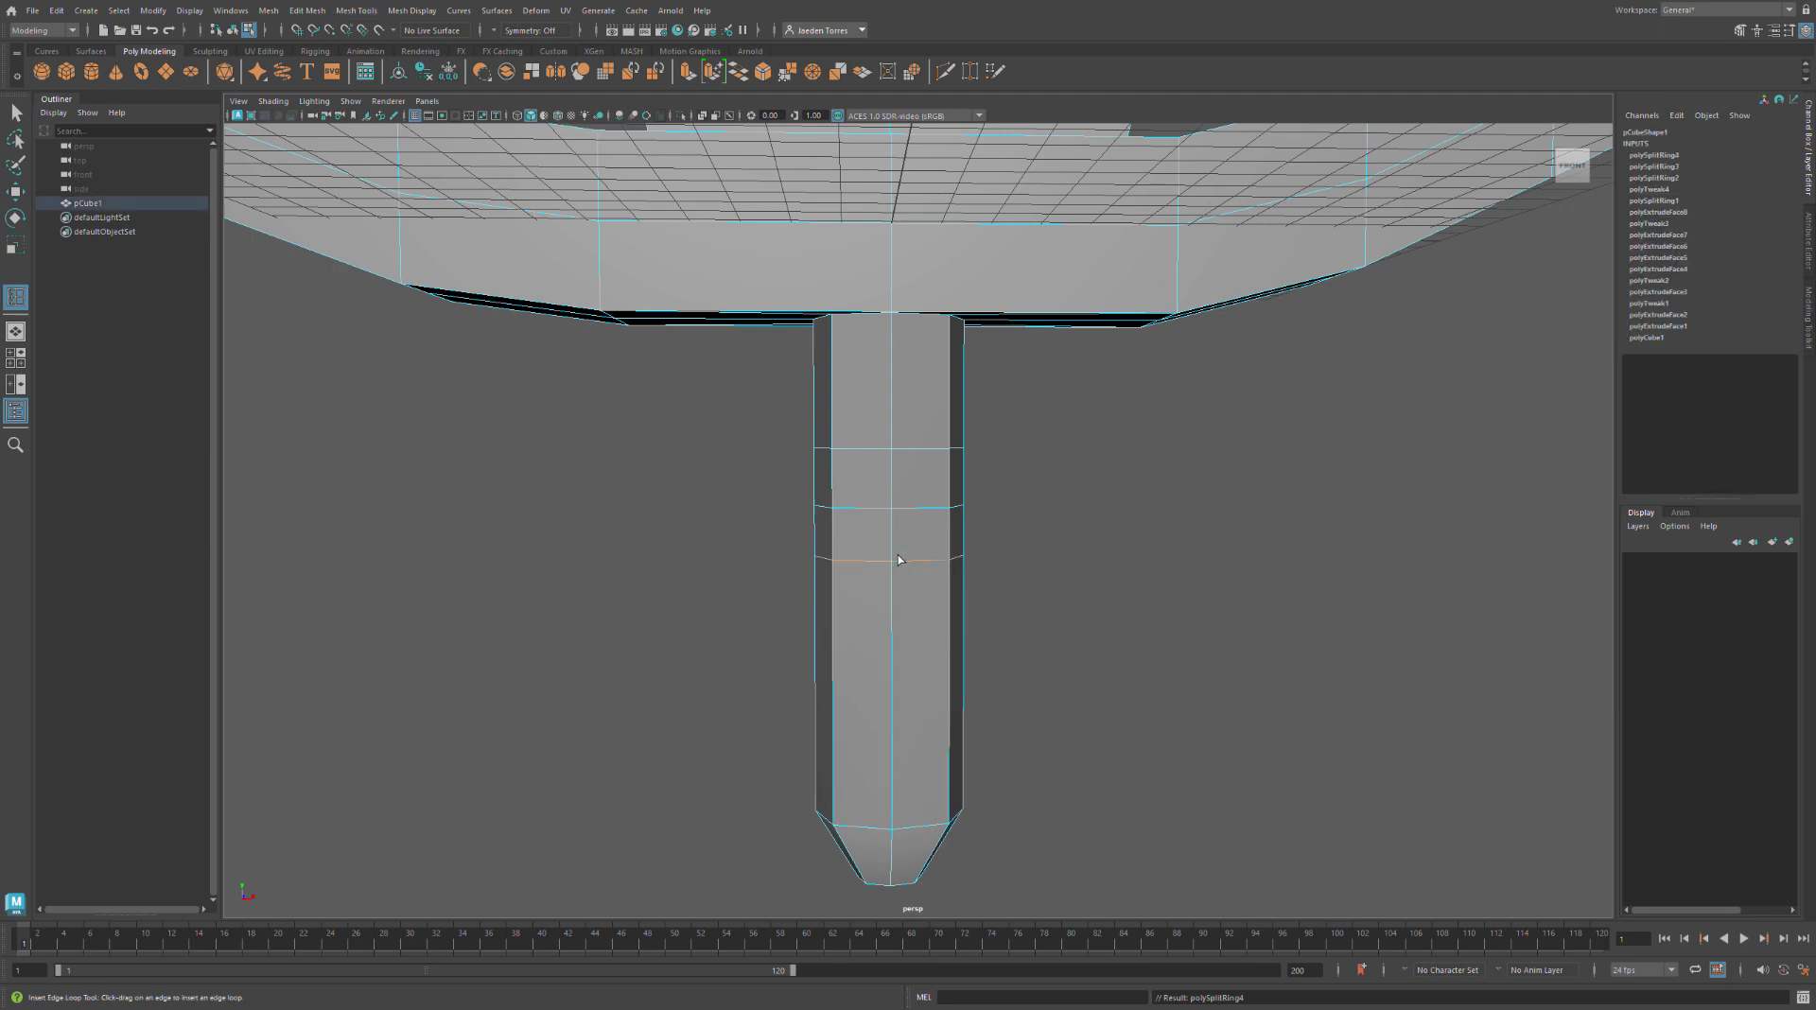
left_click(646, 516)
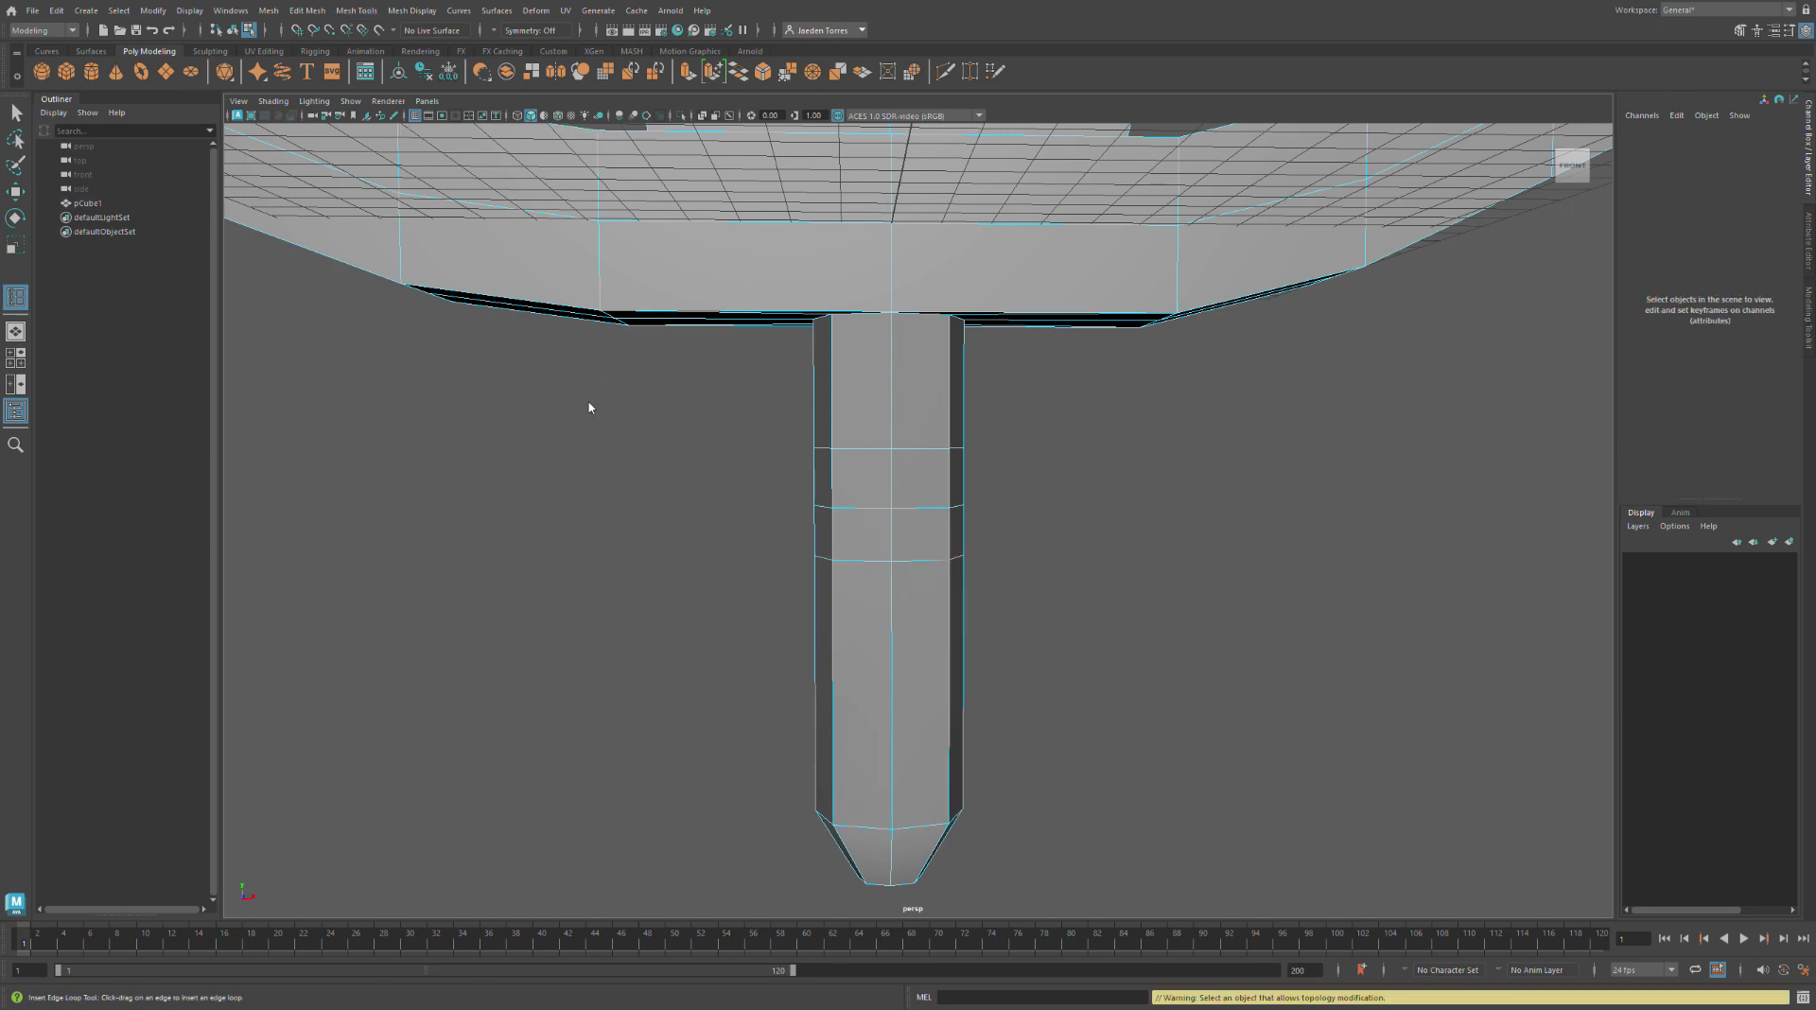
left_click(875, 522)
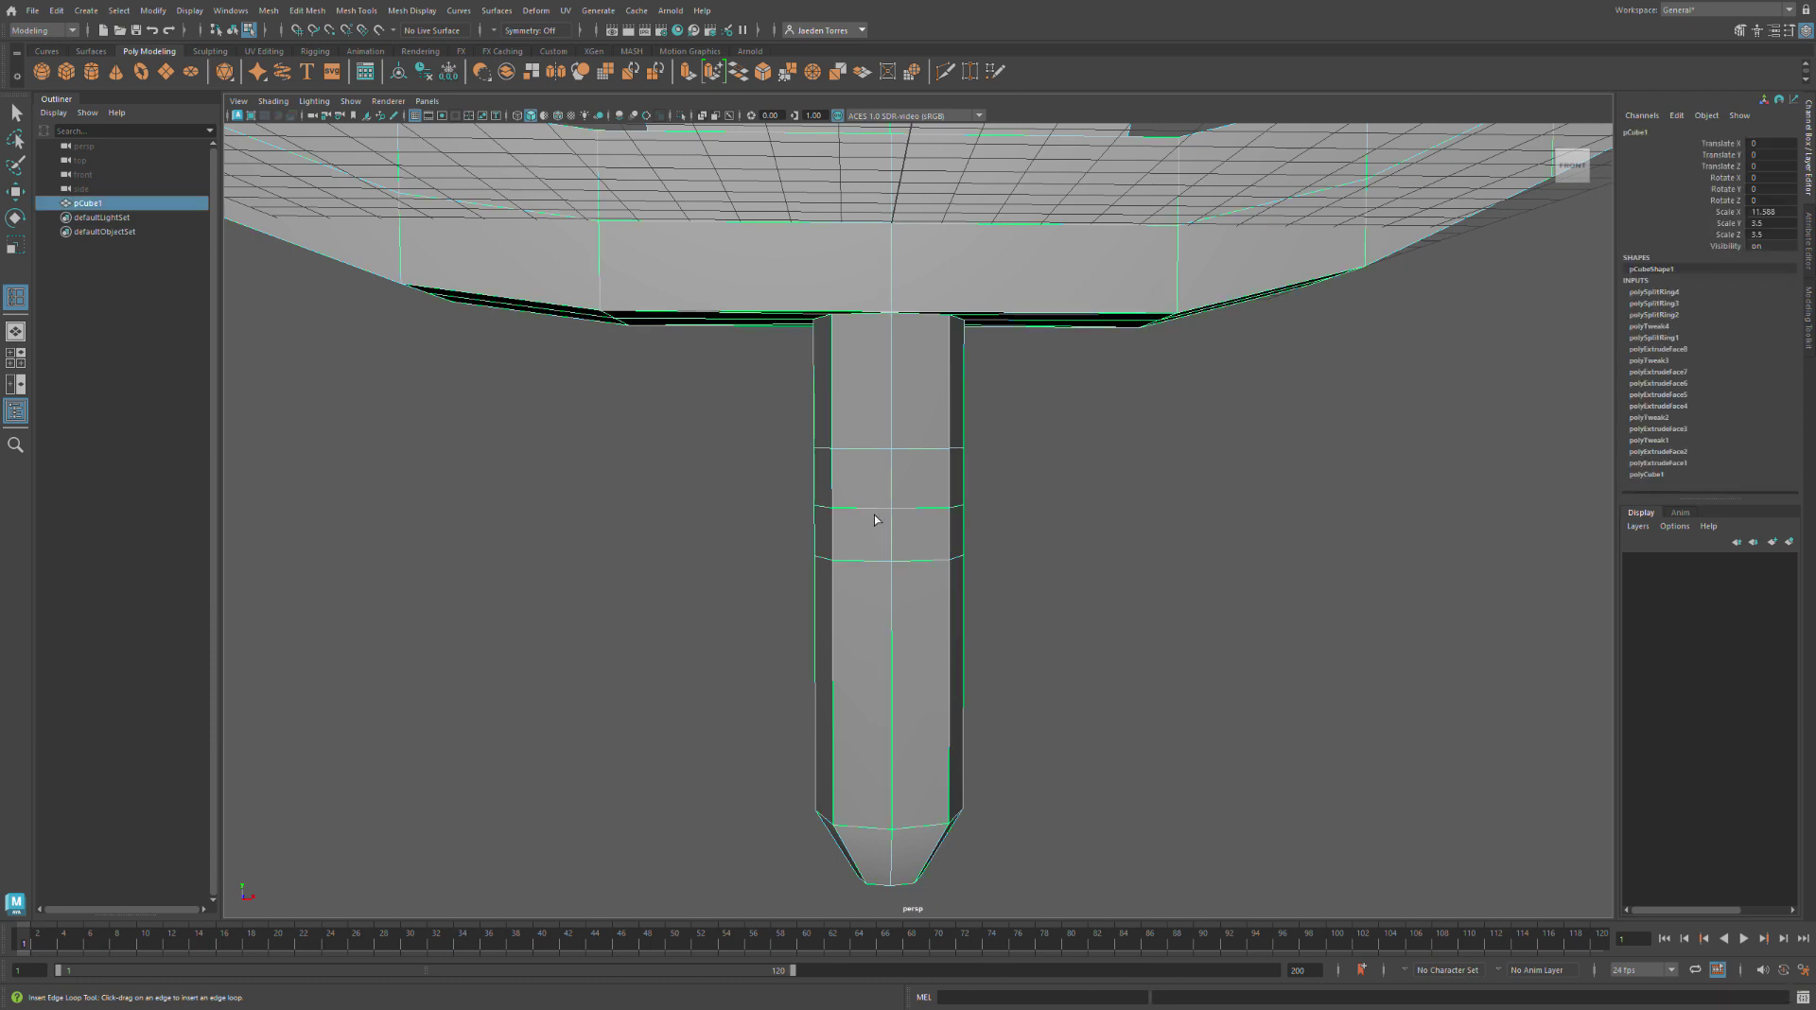
left_click(875, 519)
key("ctrl+z")
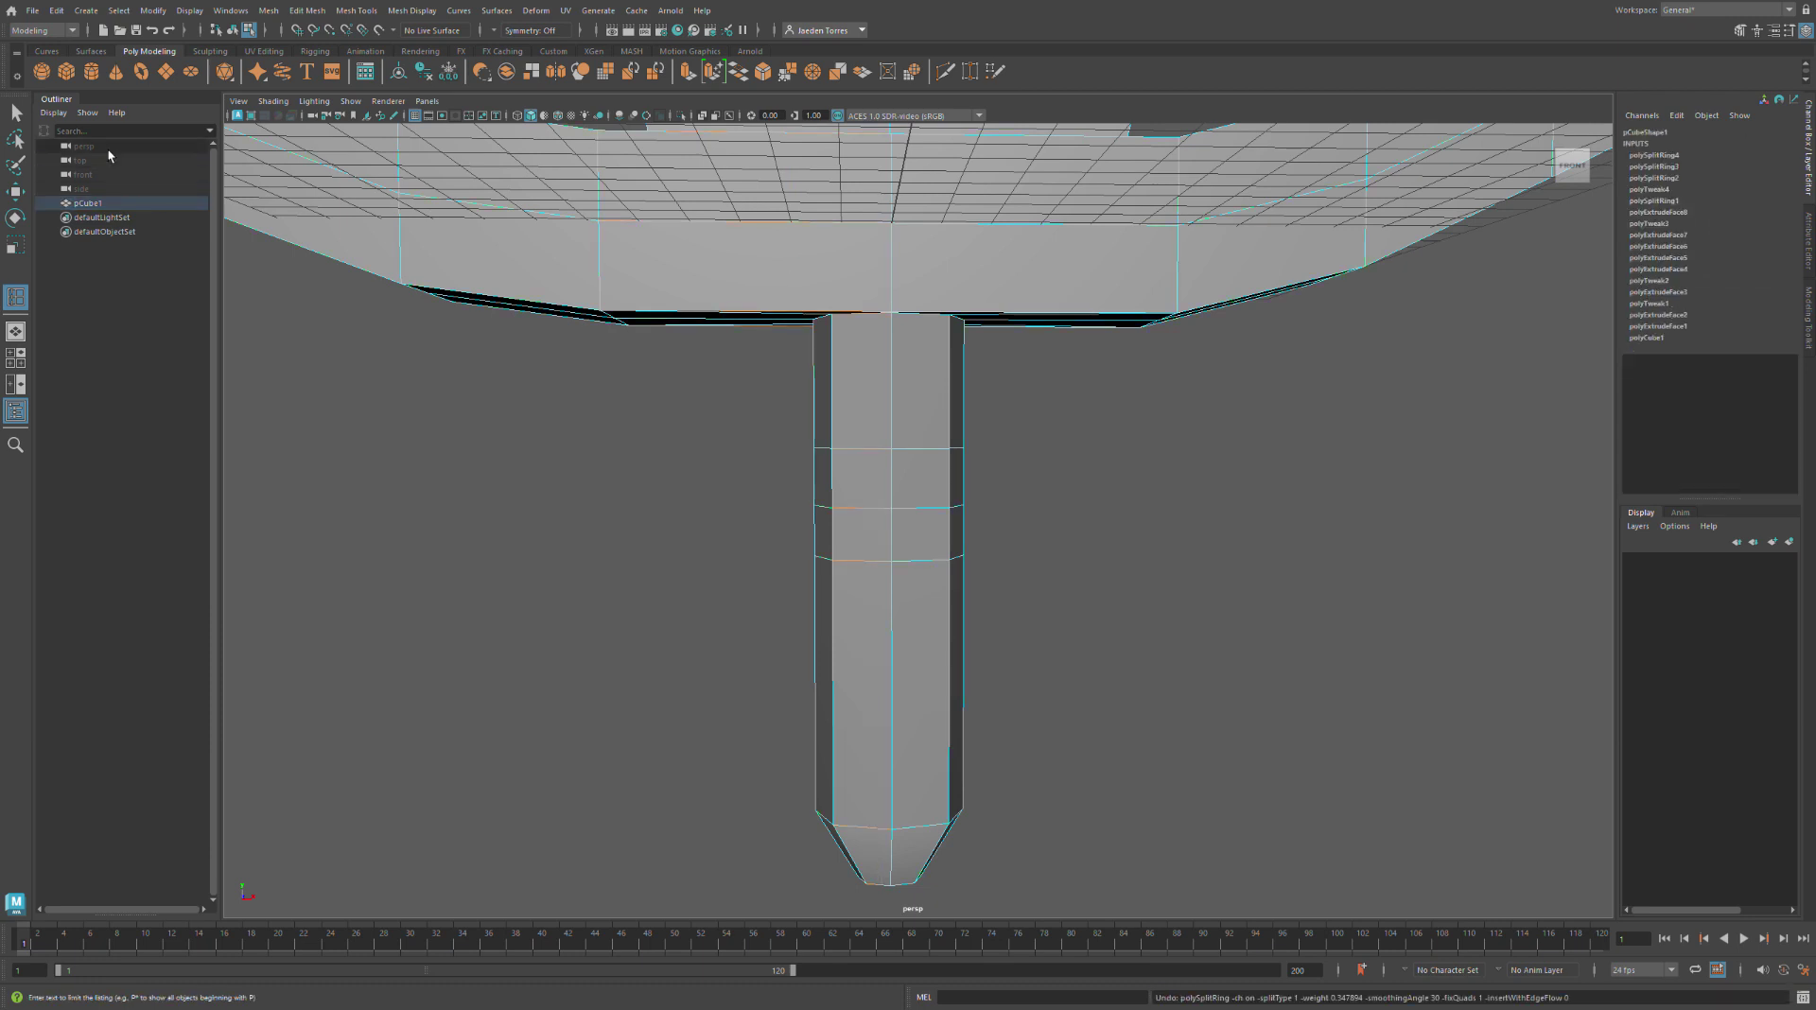
Scale the middle of the three handle edge loops inward to form a narrow waist, and clear the selection
left_click(16, 112)
left_click(653, 469)
left_click(877, 520)
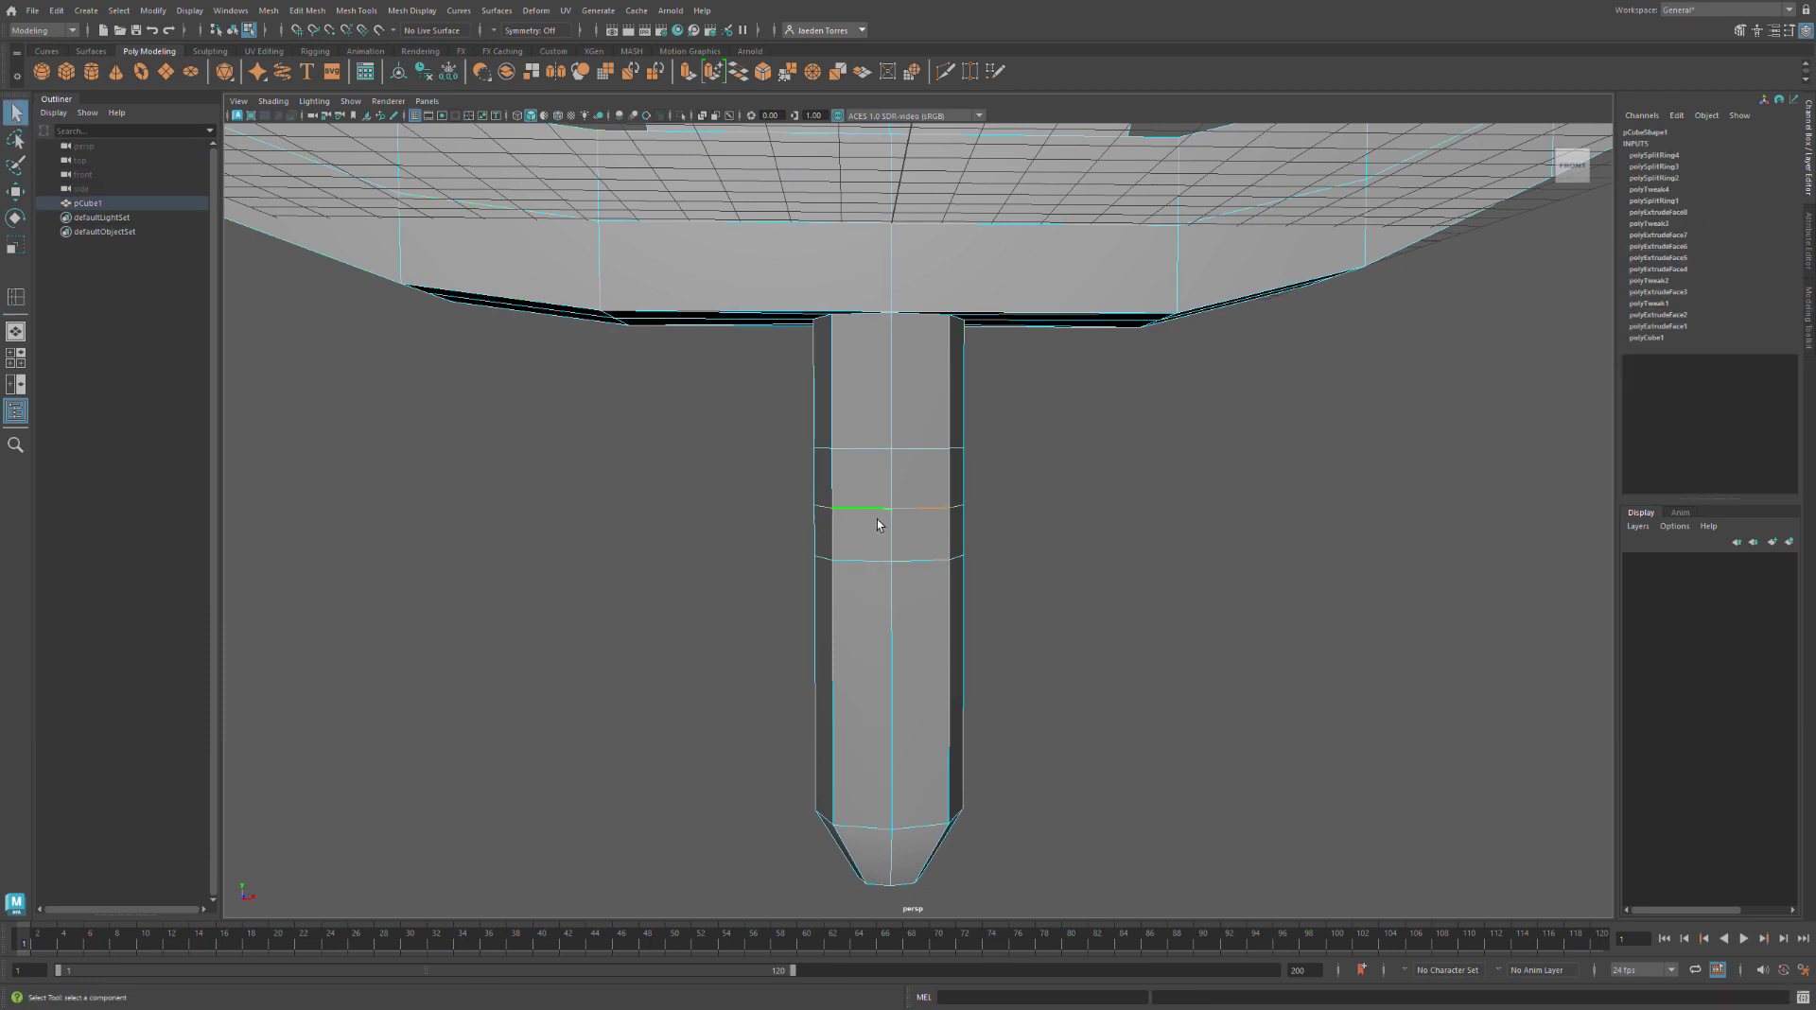
key("r")
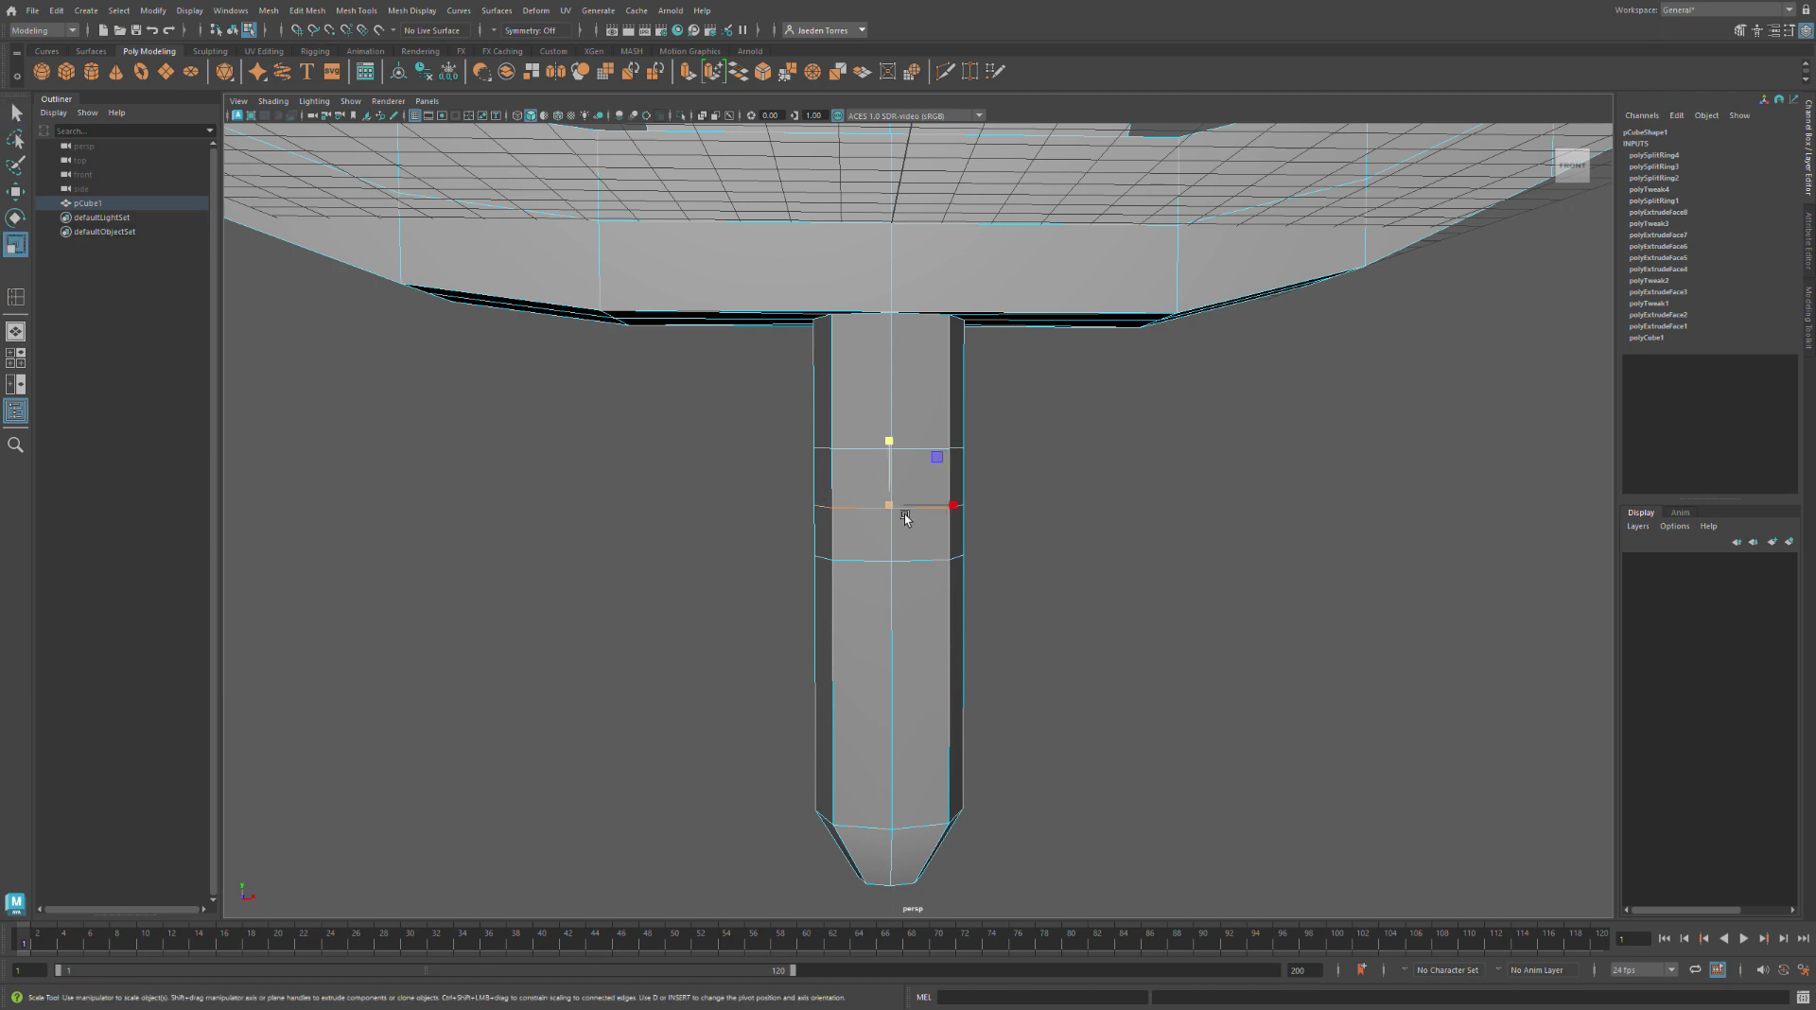
left_click_drag(906, 516, 858, 509)
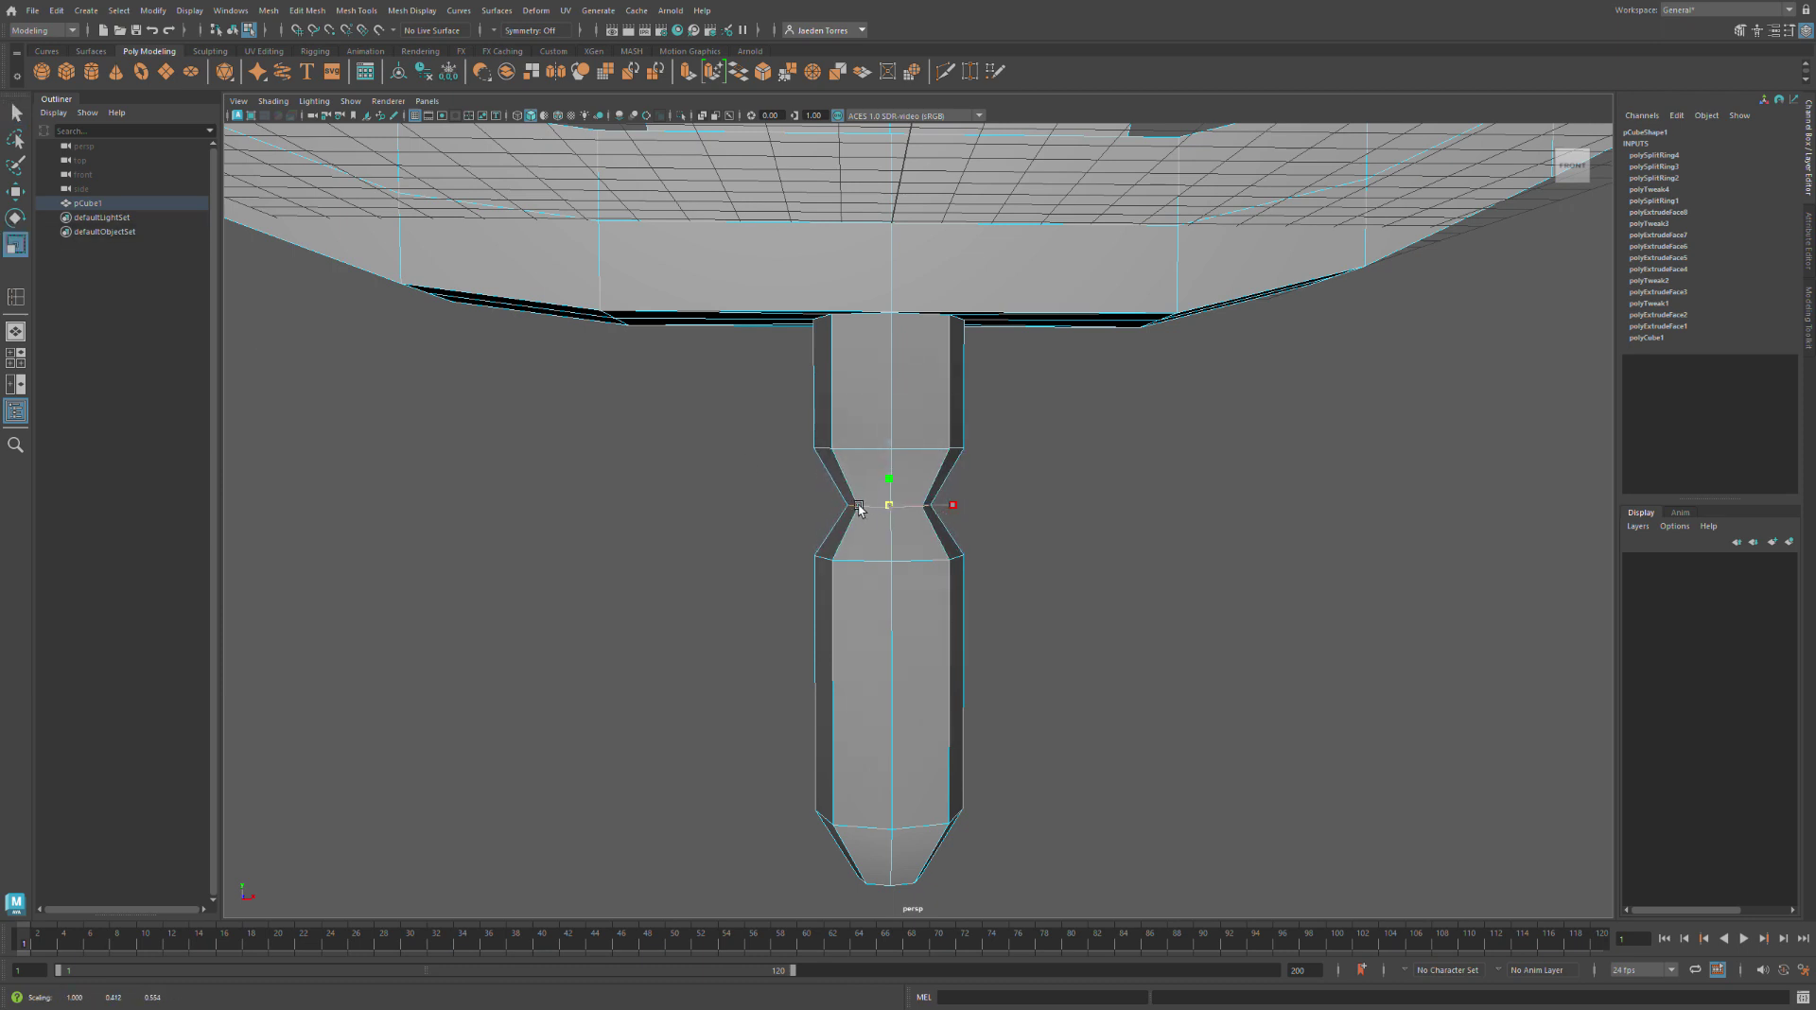
left_click(713, 511)
Insert two closely spaced edge loops around the lower part of the handle, above the tapered end
middle_click_drag(618, 266, 616, 256, "alt")
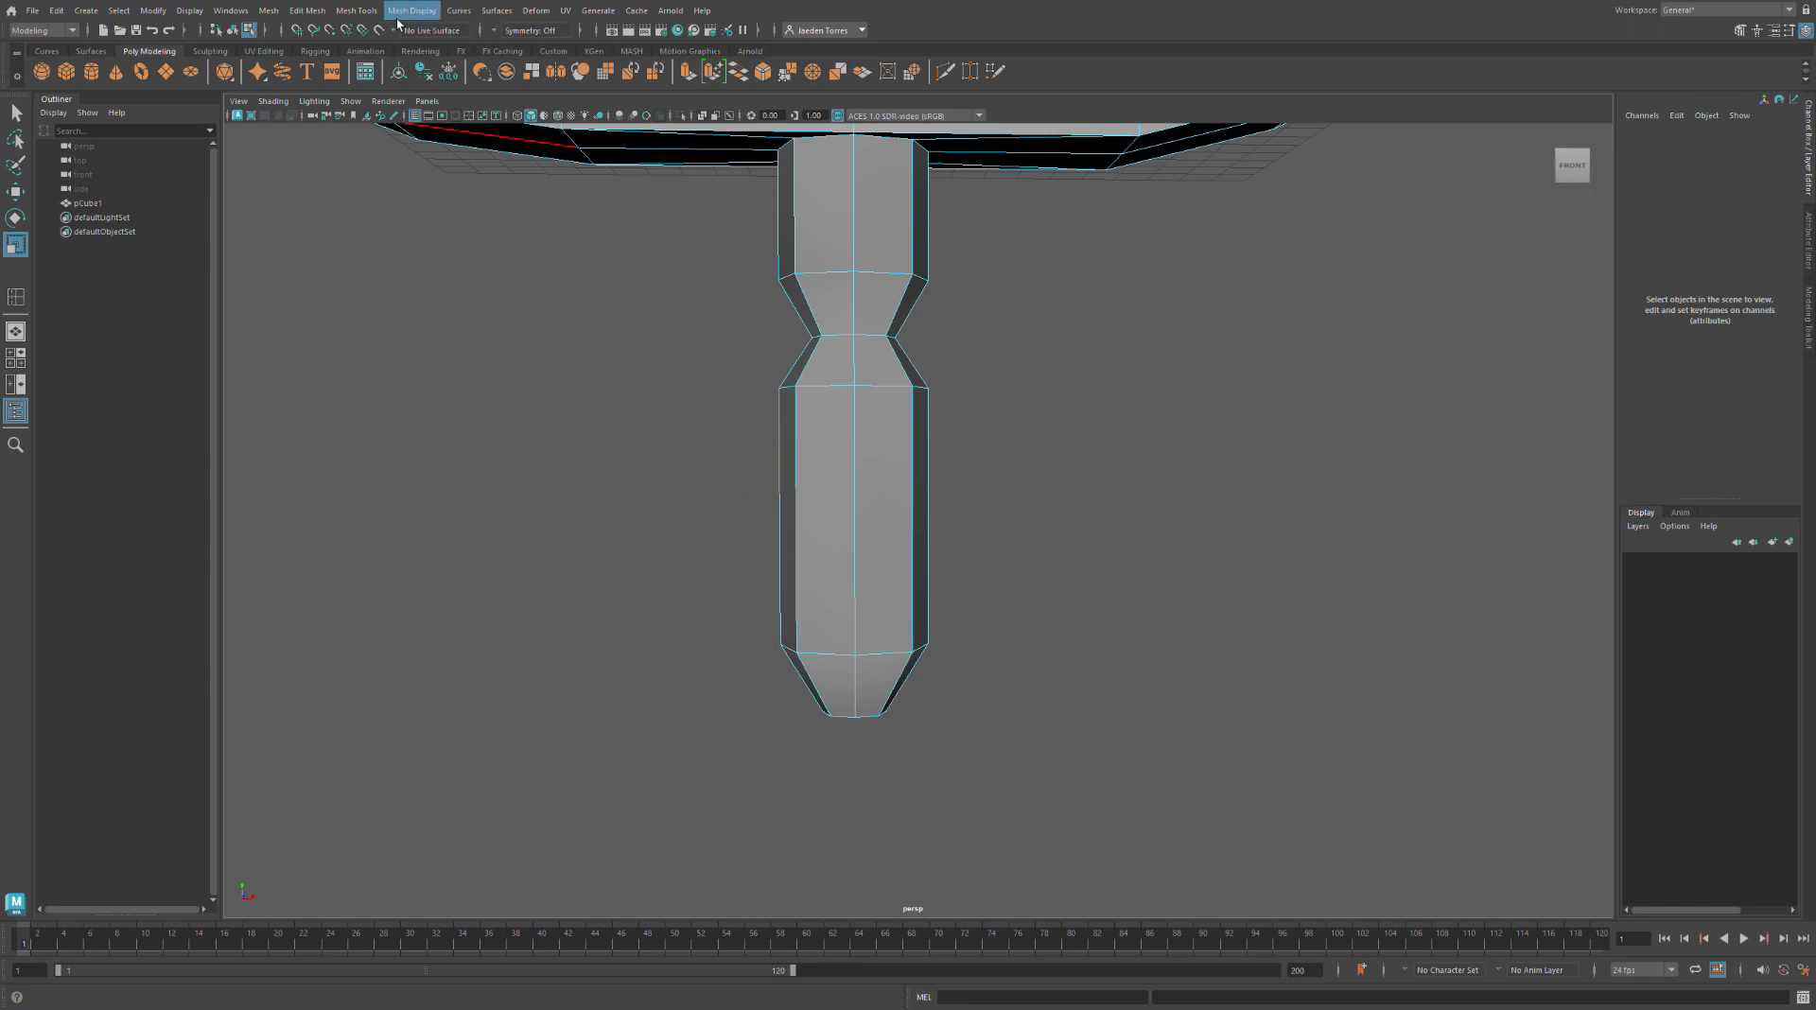
left_click(372, 14)
left_click(394, 131)
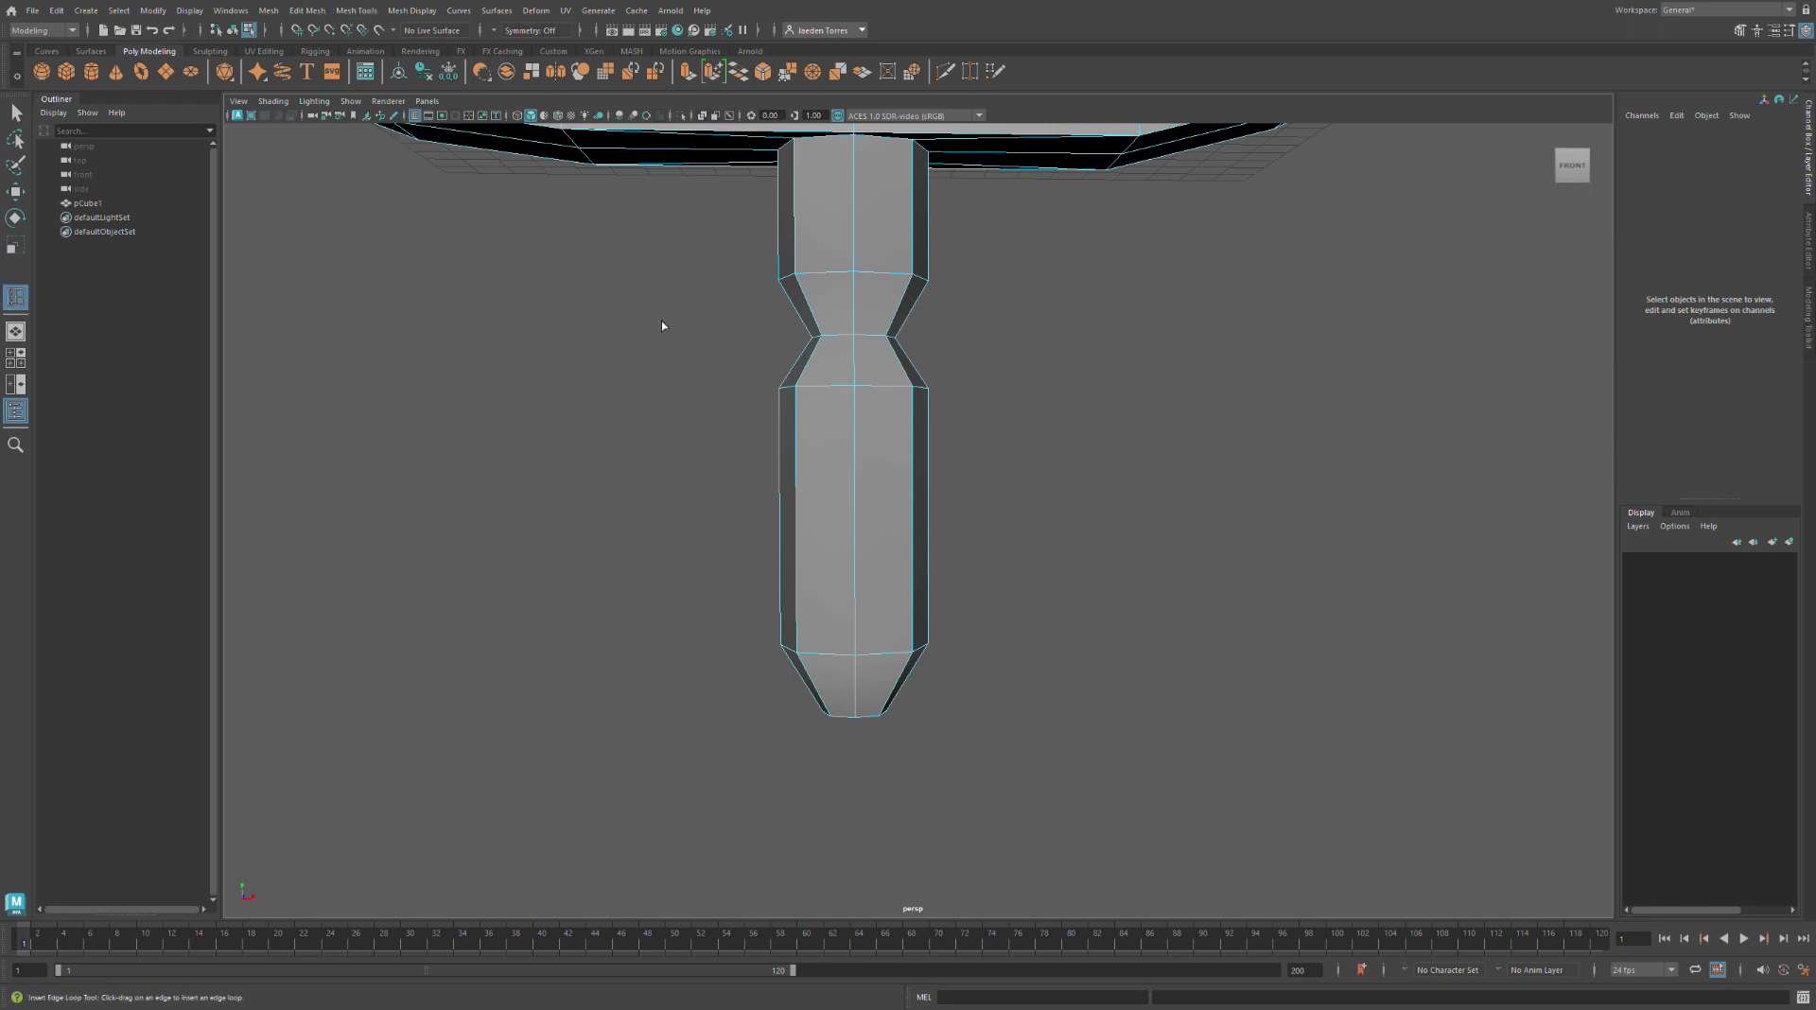
left_click(810, 540)
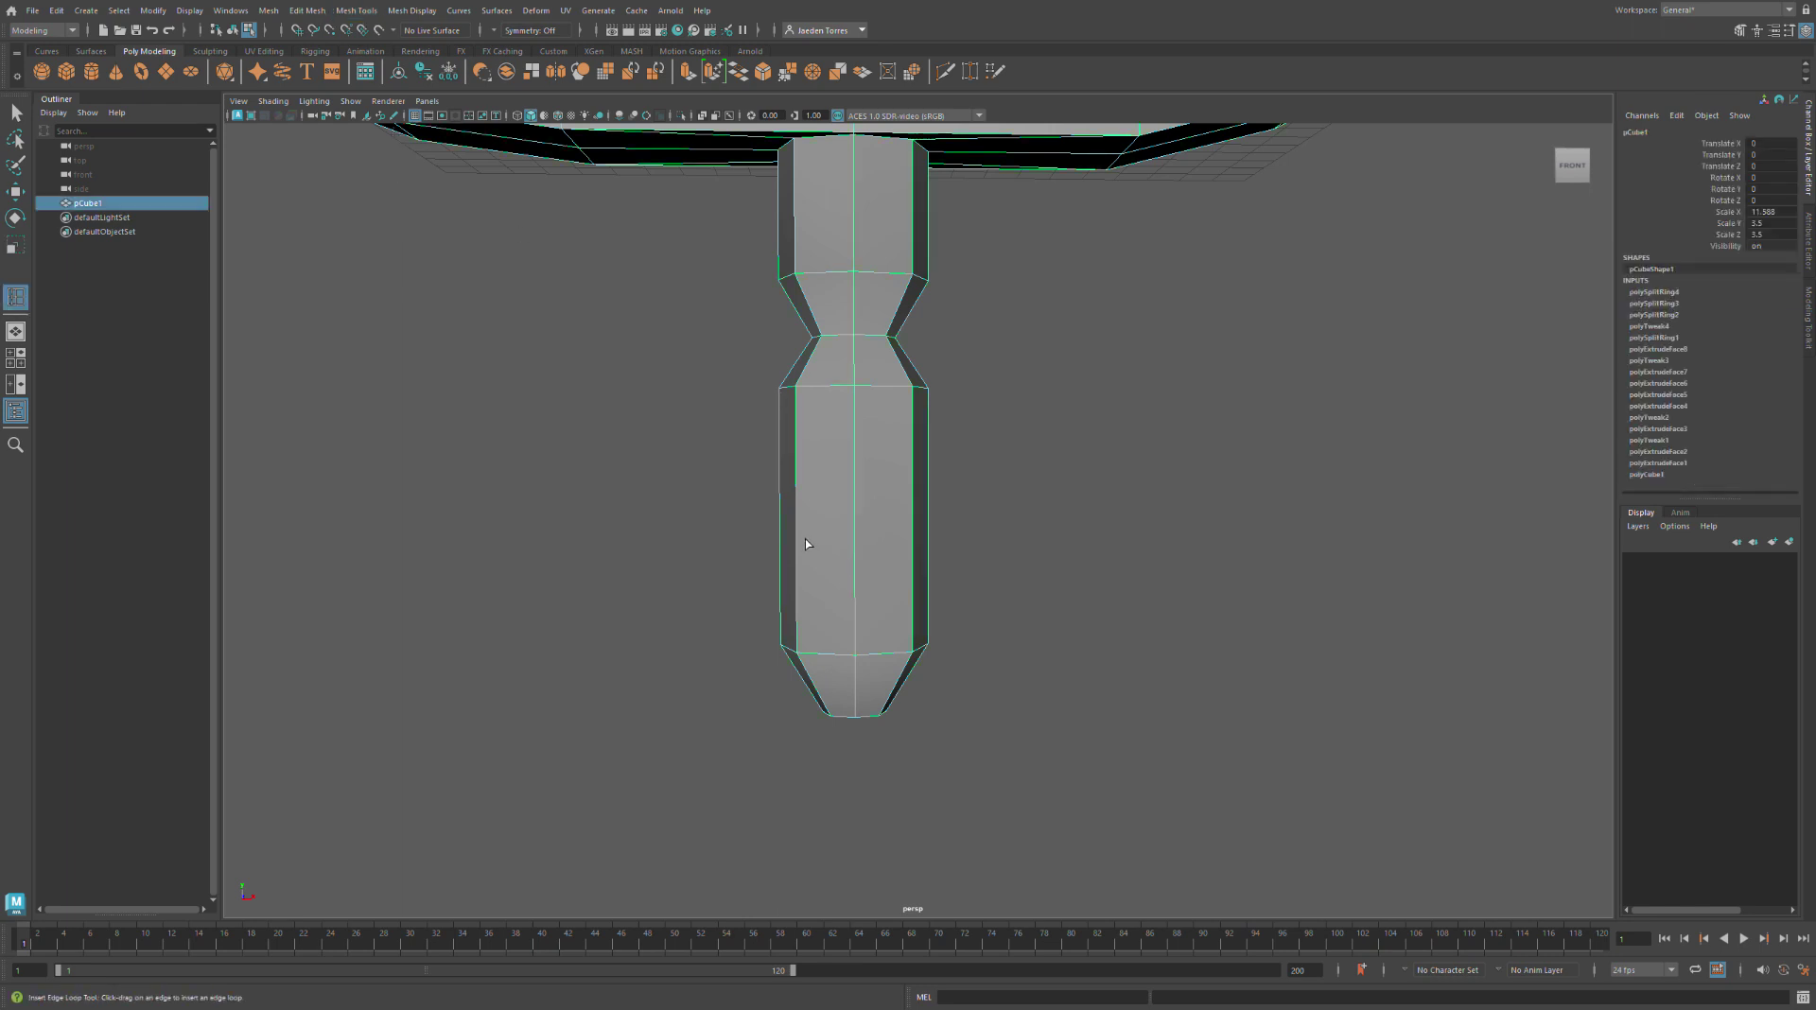
left_click_drag(805, 540, 805, 579)
left_click(717, 539)
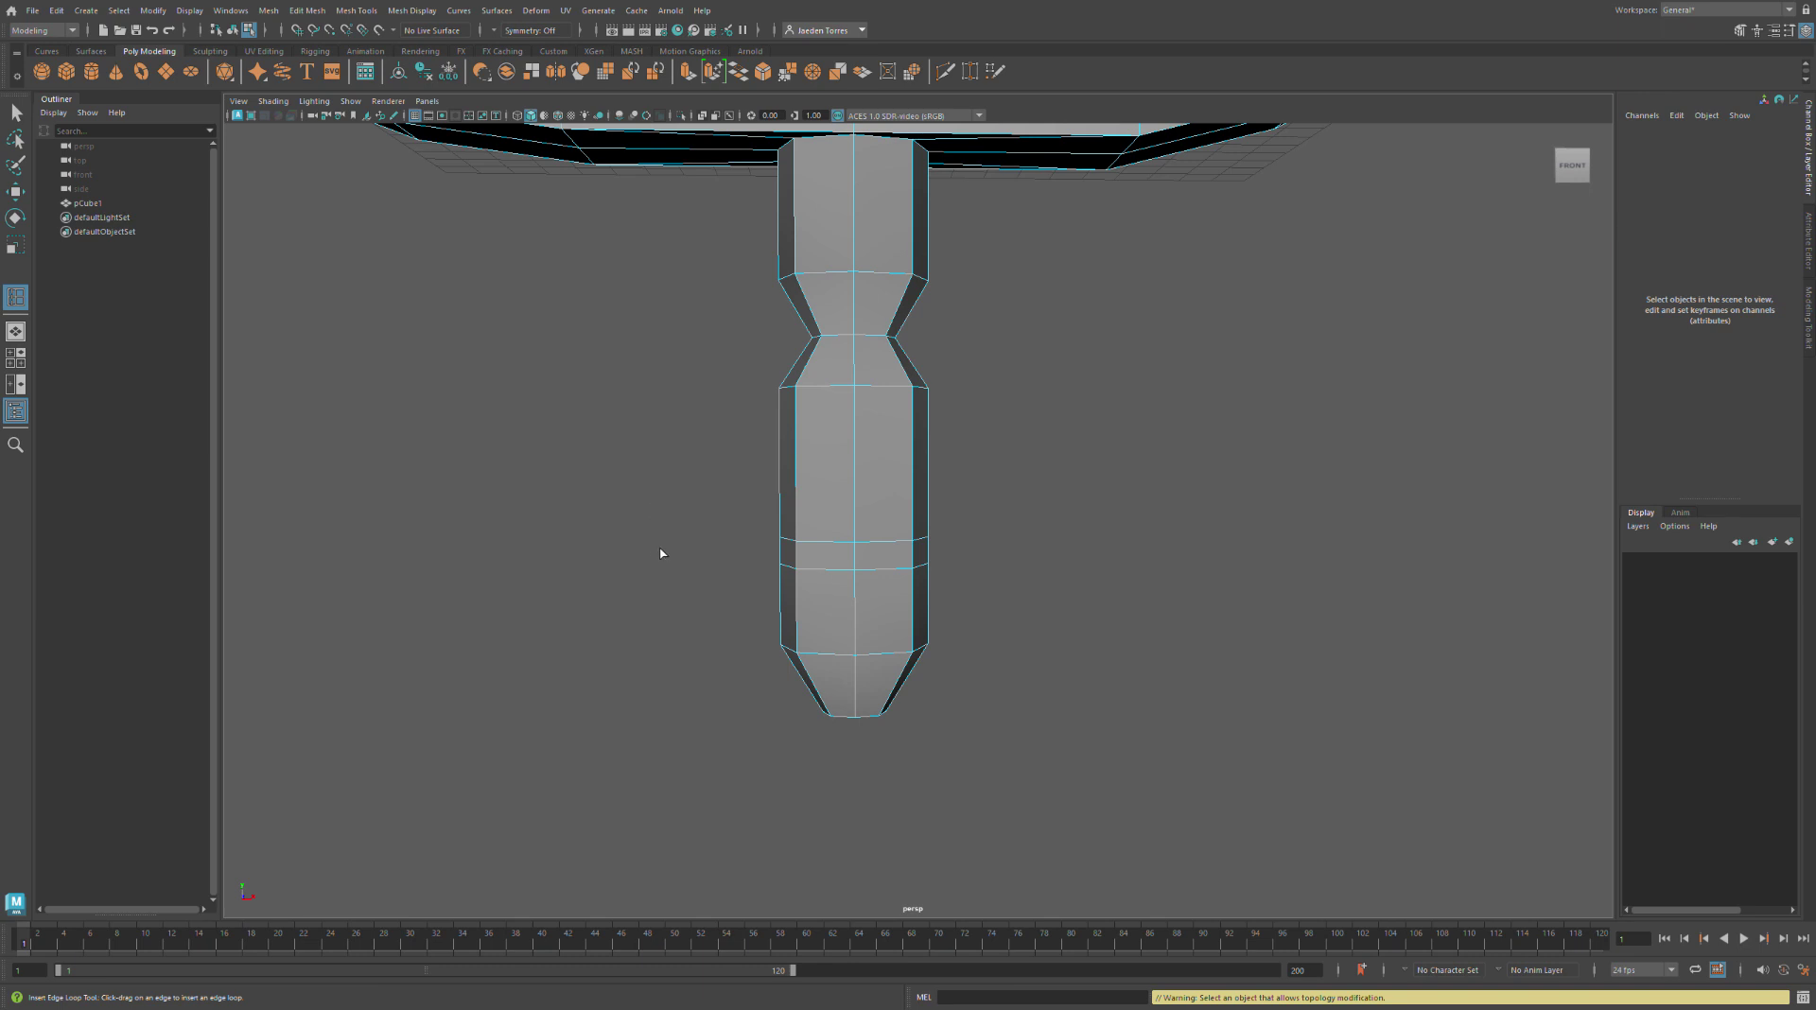
key("ctrl+z")
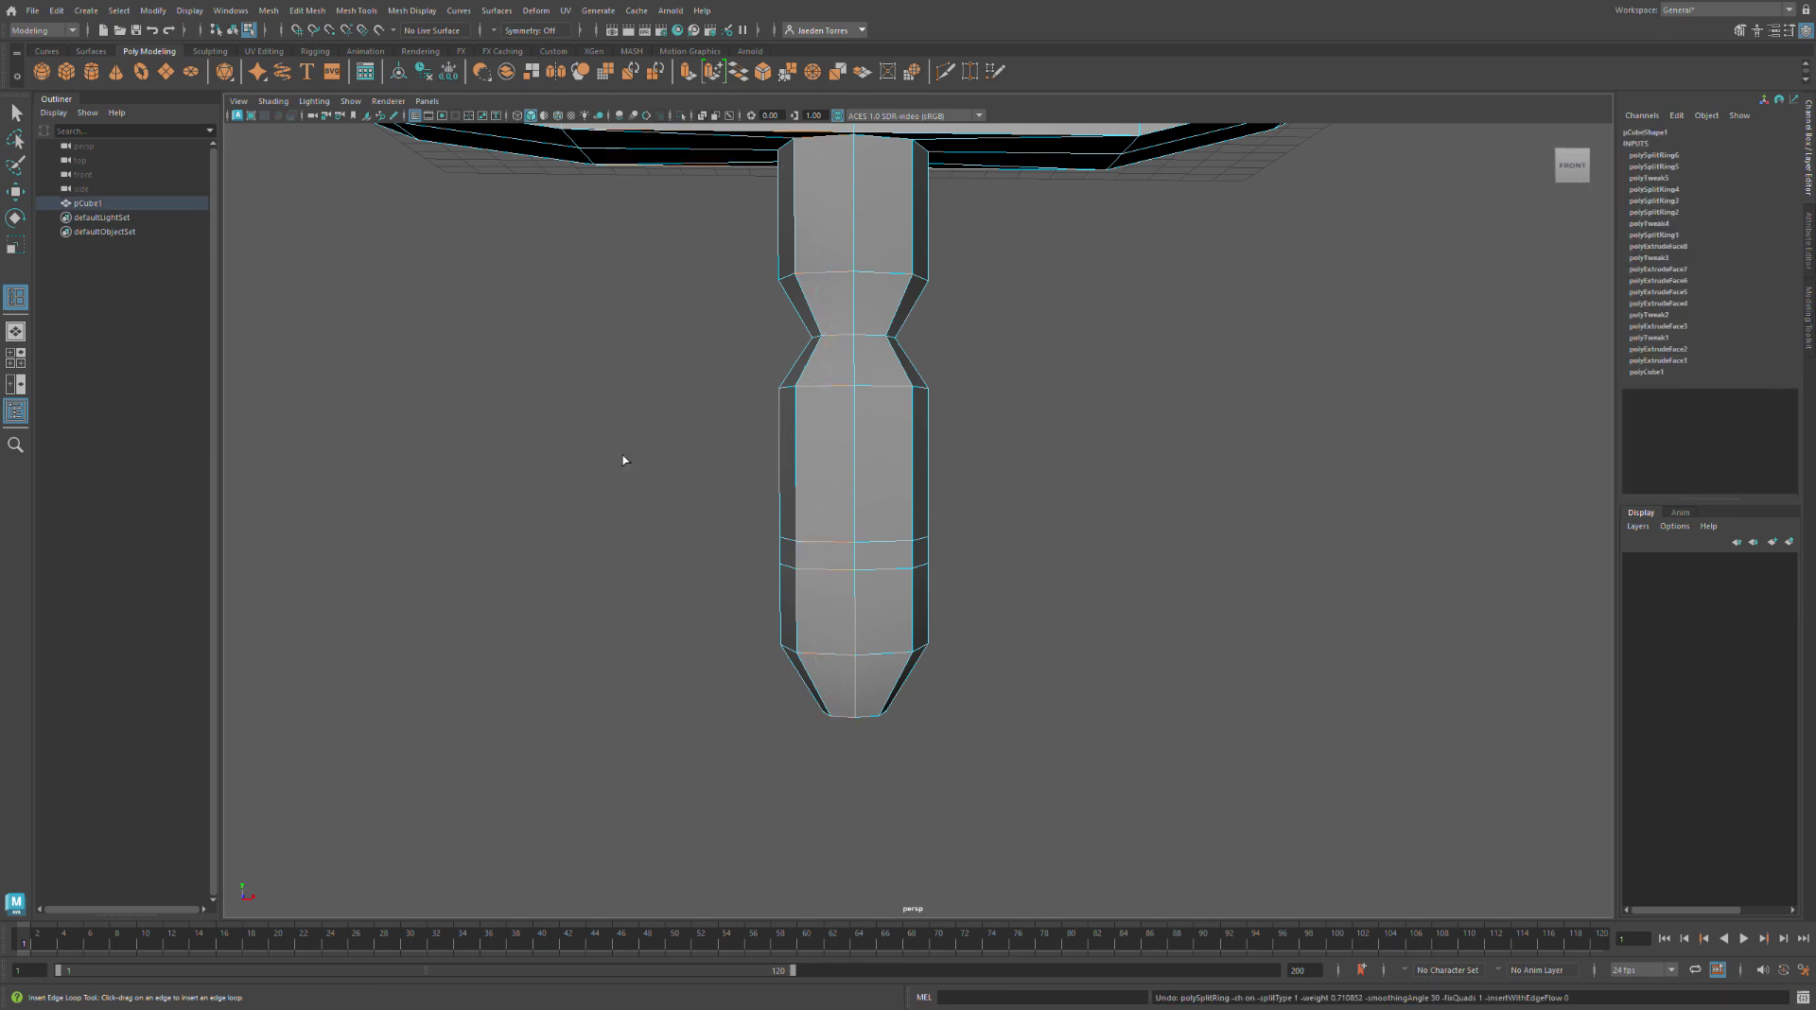
Select the complete ring of narrow faces between the two lower edge loops, all the way around the handle
key("q")
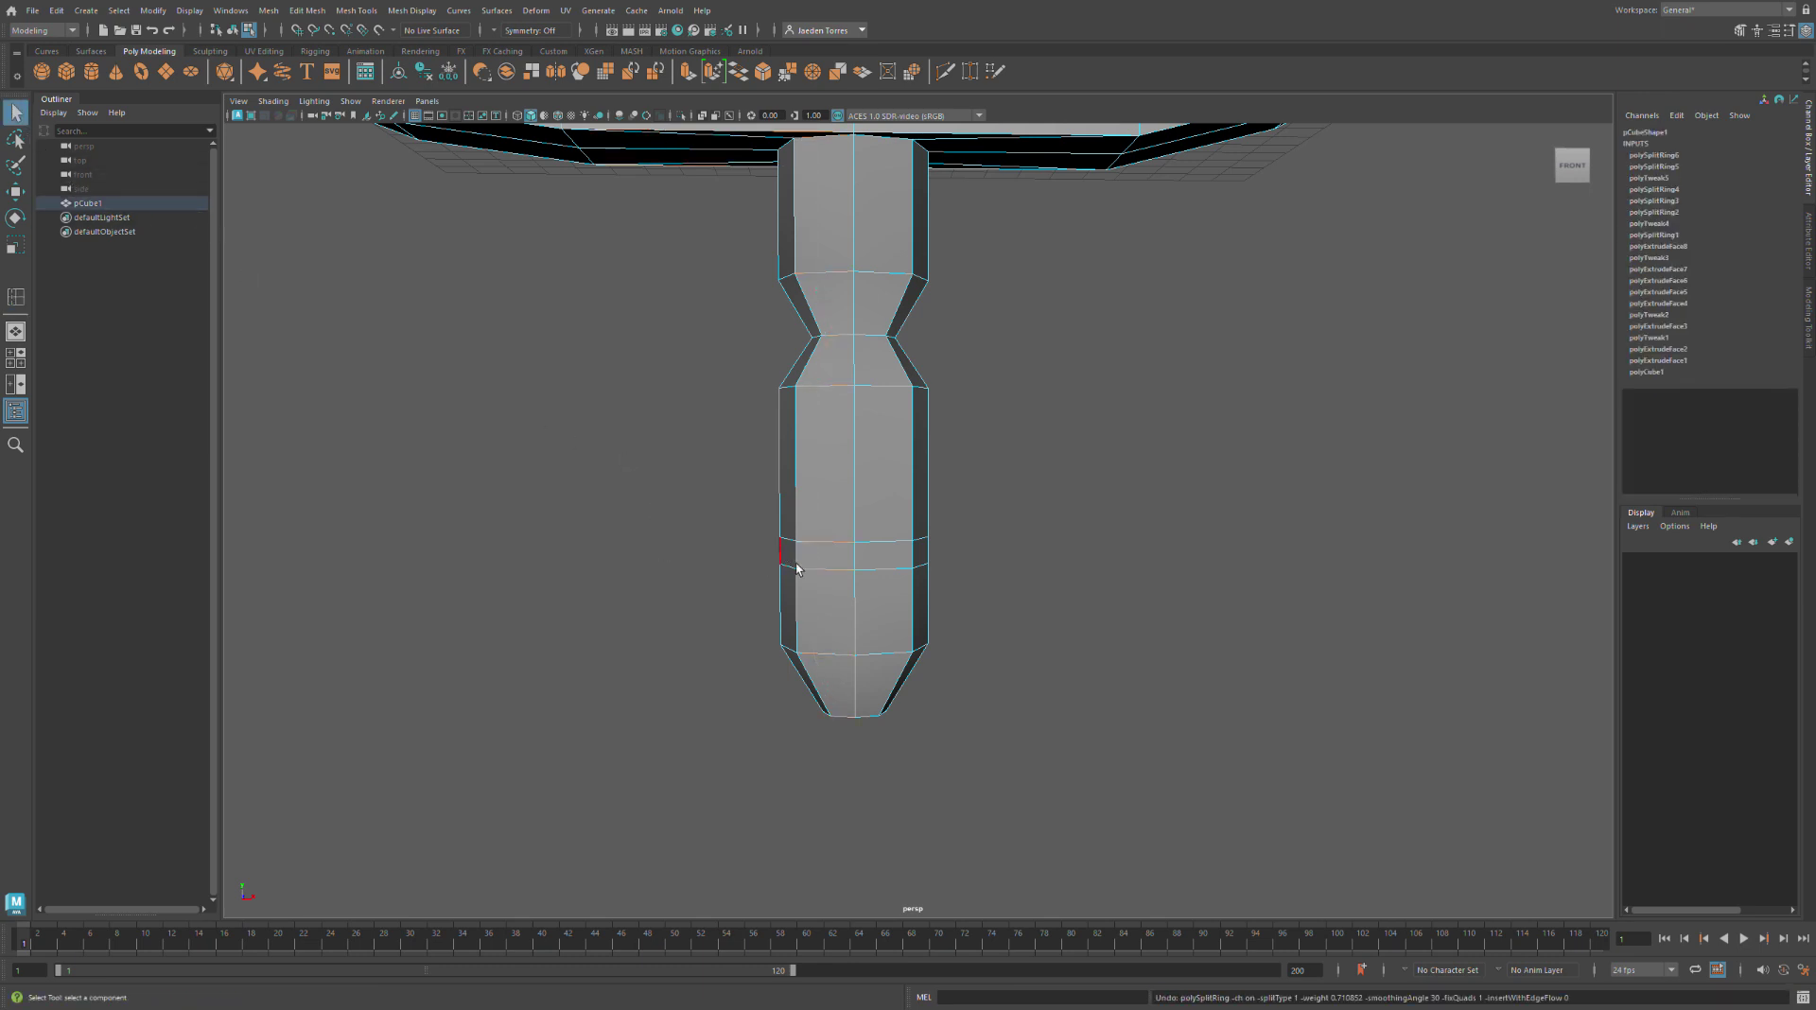
left_click(757, 551)
double_click(823, 556)
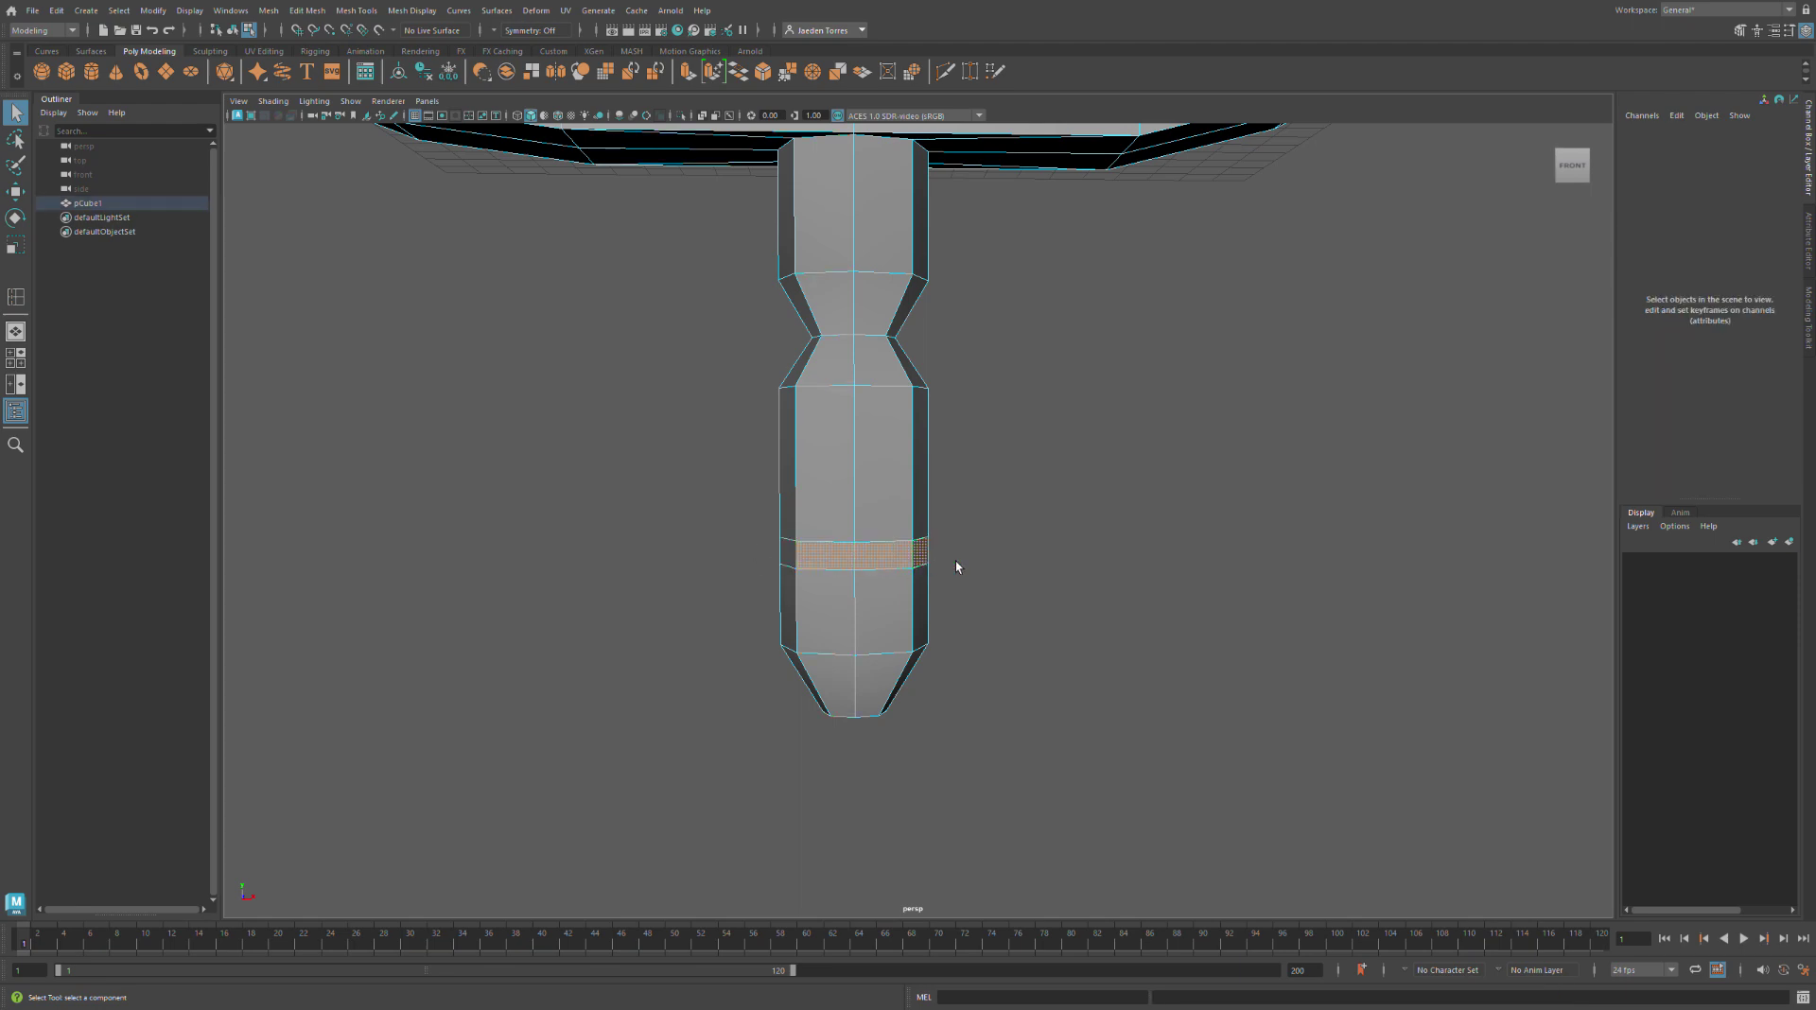
mouse_move(956, 562)
left_mouse_down("alt")
mouse_move(1030, 556)
mouse_move(936, 555)
left_mouse_up("alt")
left_click(1094, 572, "shift")
middle_click_drag(1162, 569, 758, 587, "alt")
left_click_drag(973, 564, 786, 608, "alt")
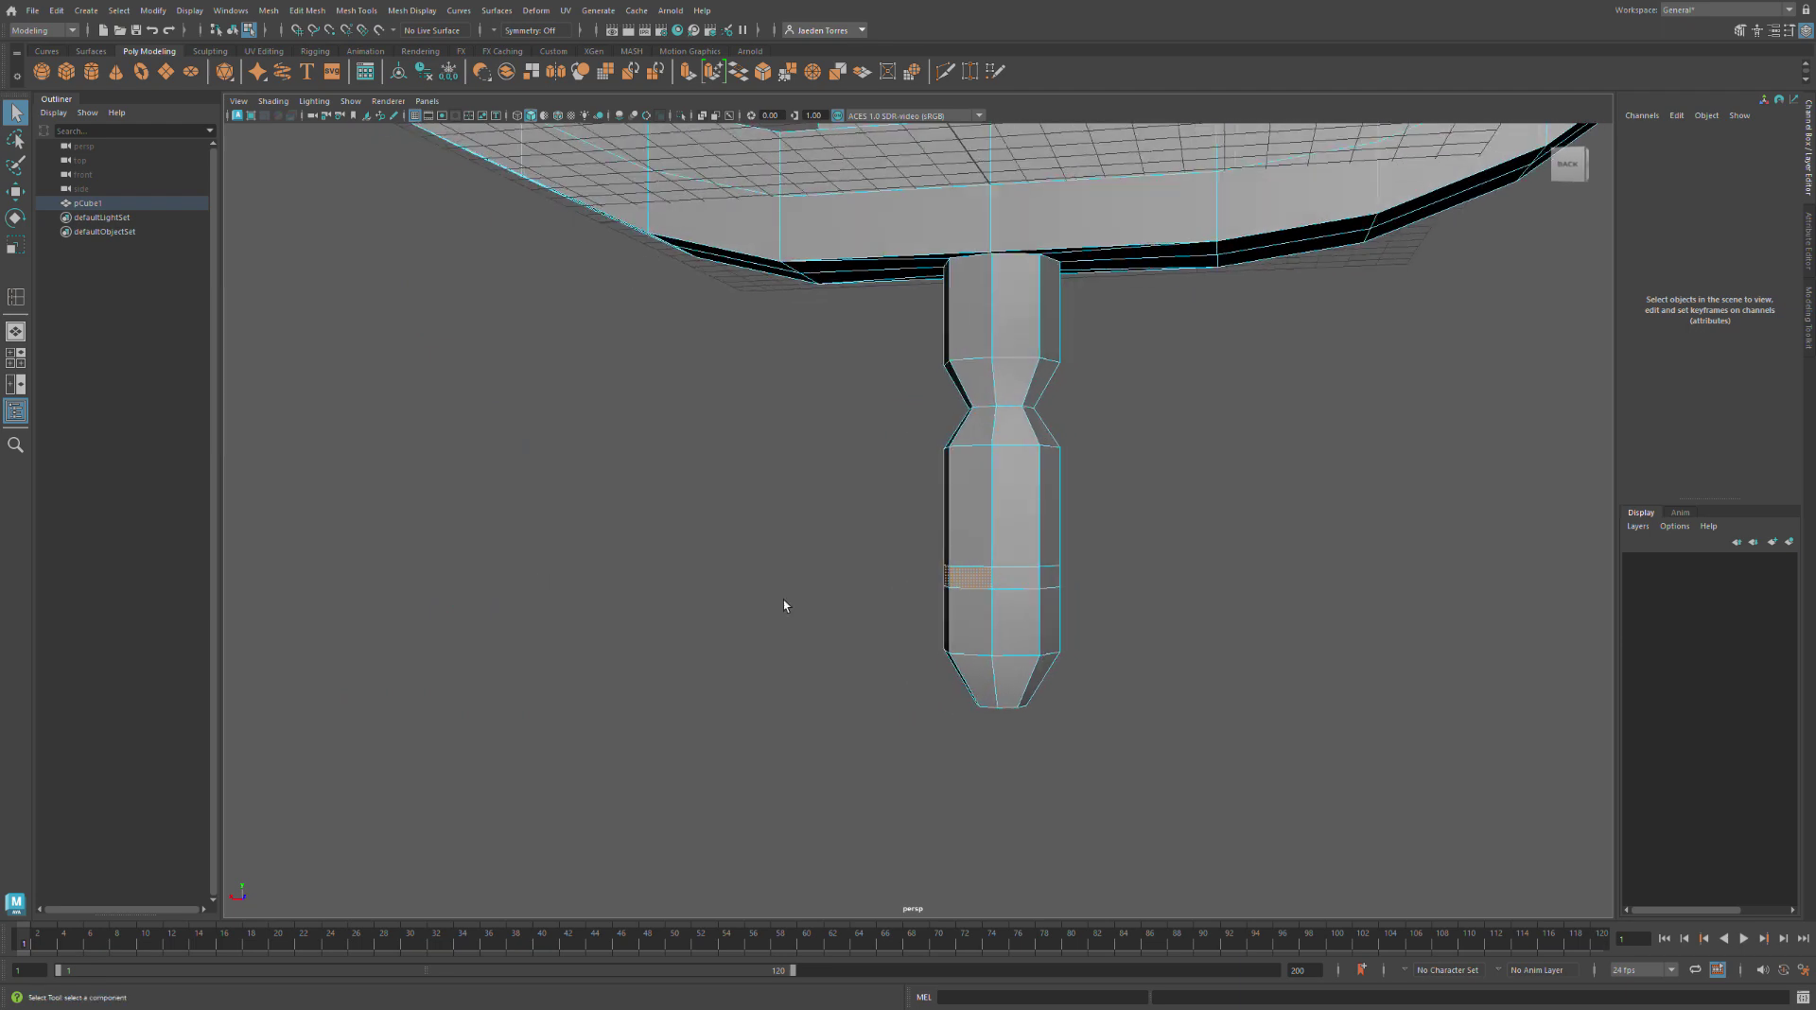
left_click_drag(1023, 593, 724, 619, "alt")
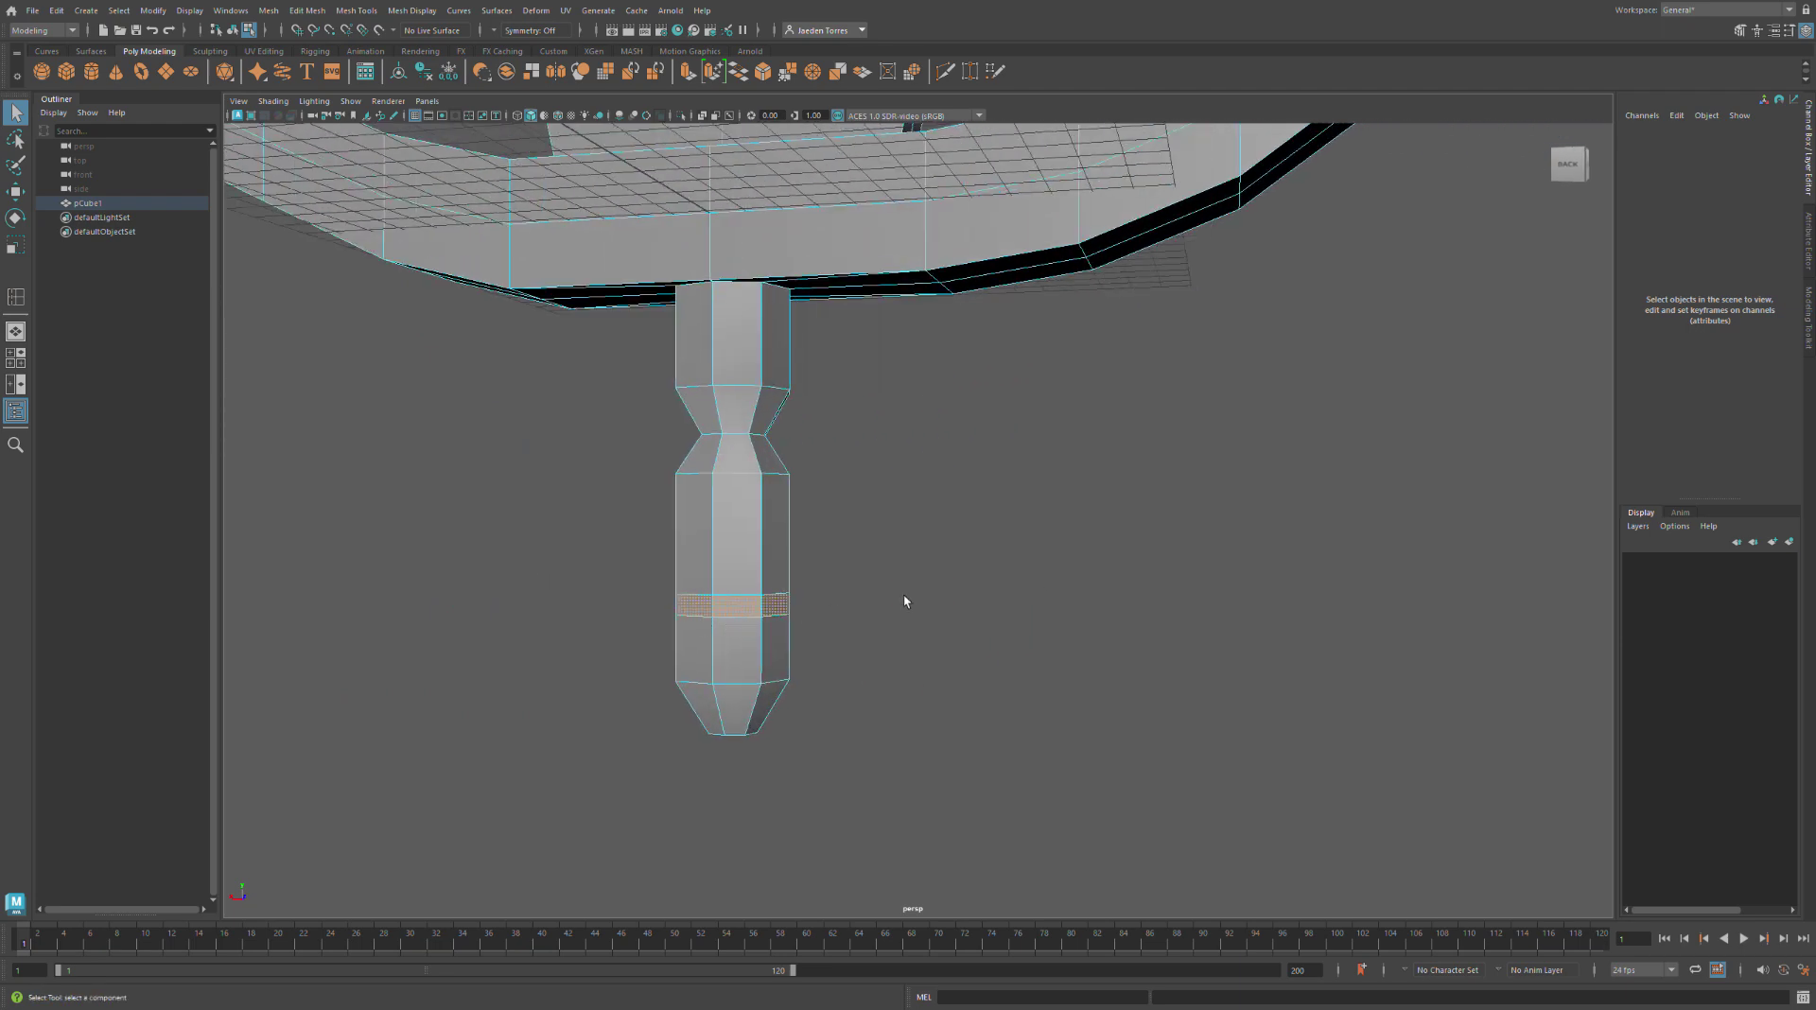
left_click_drag(904, 594, 803, 581, "alt")
left_click_drag(1081, 560, 729, 530, "alt")
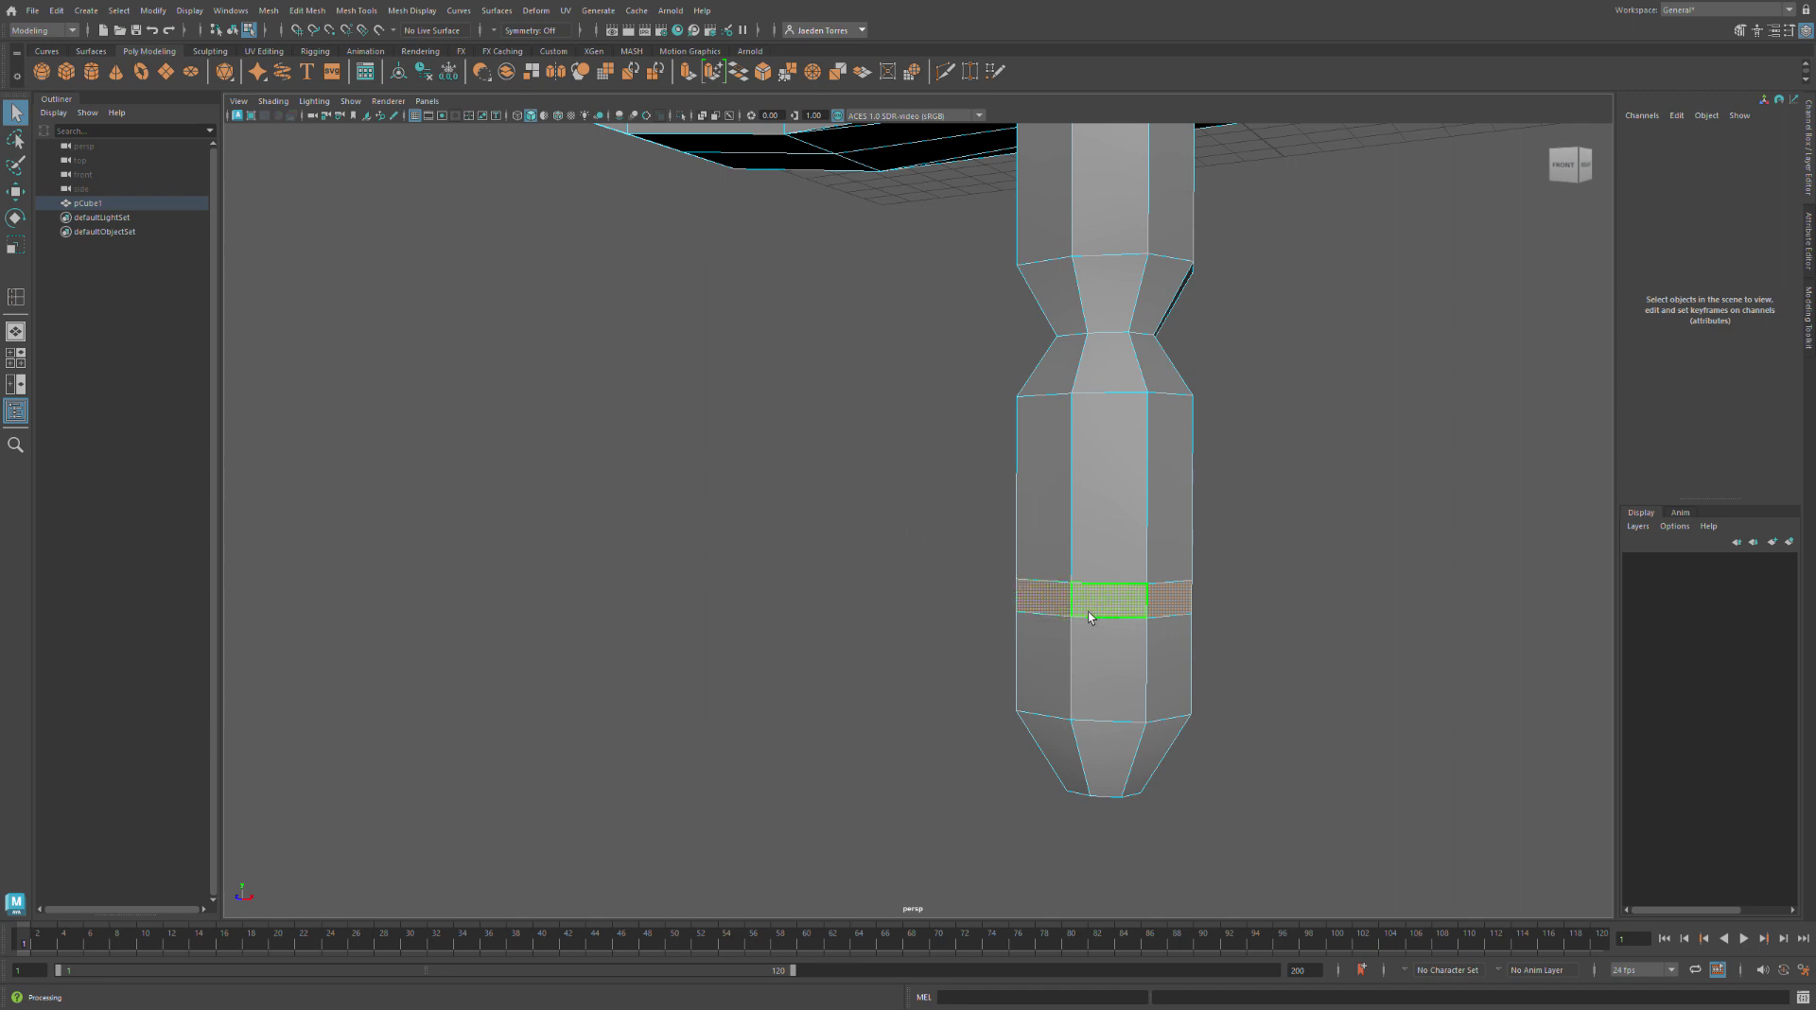
left_click(829, 553)
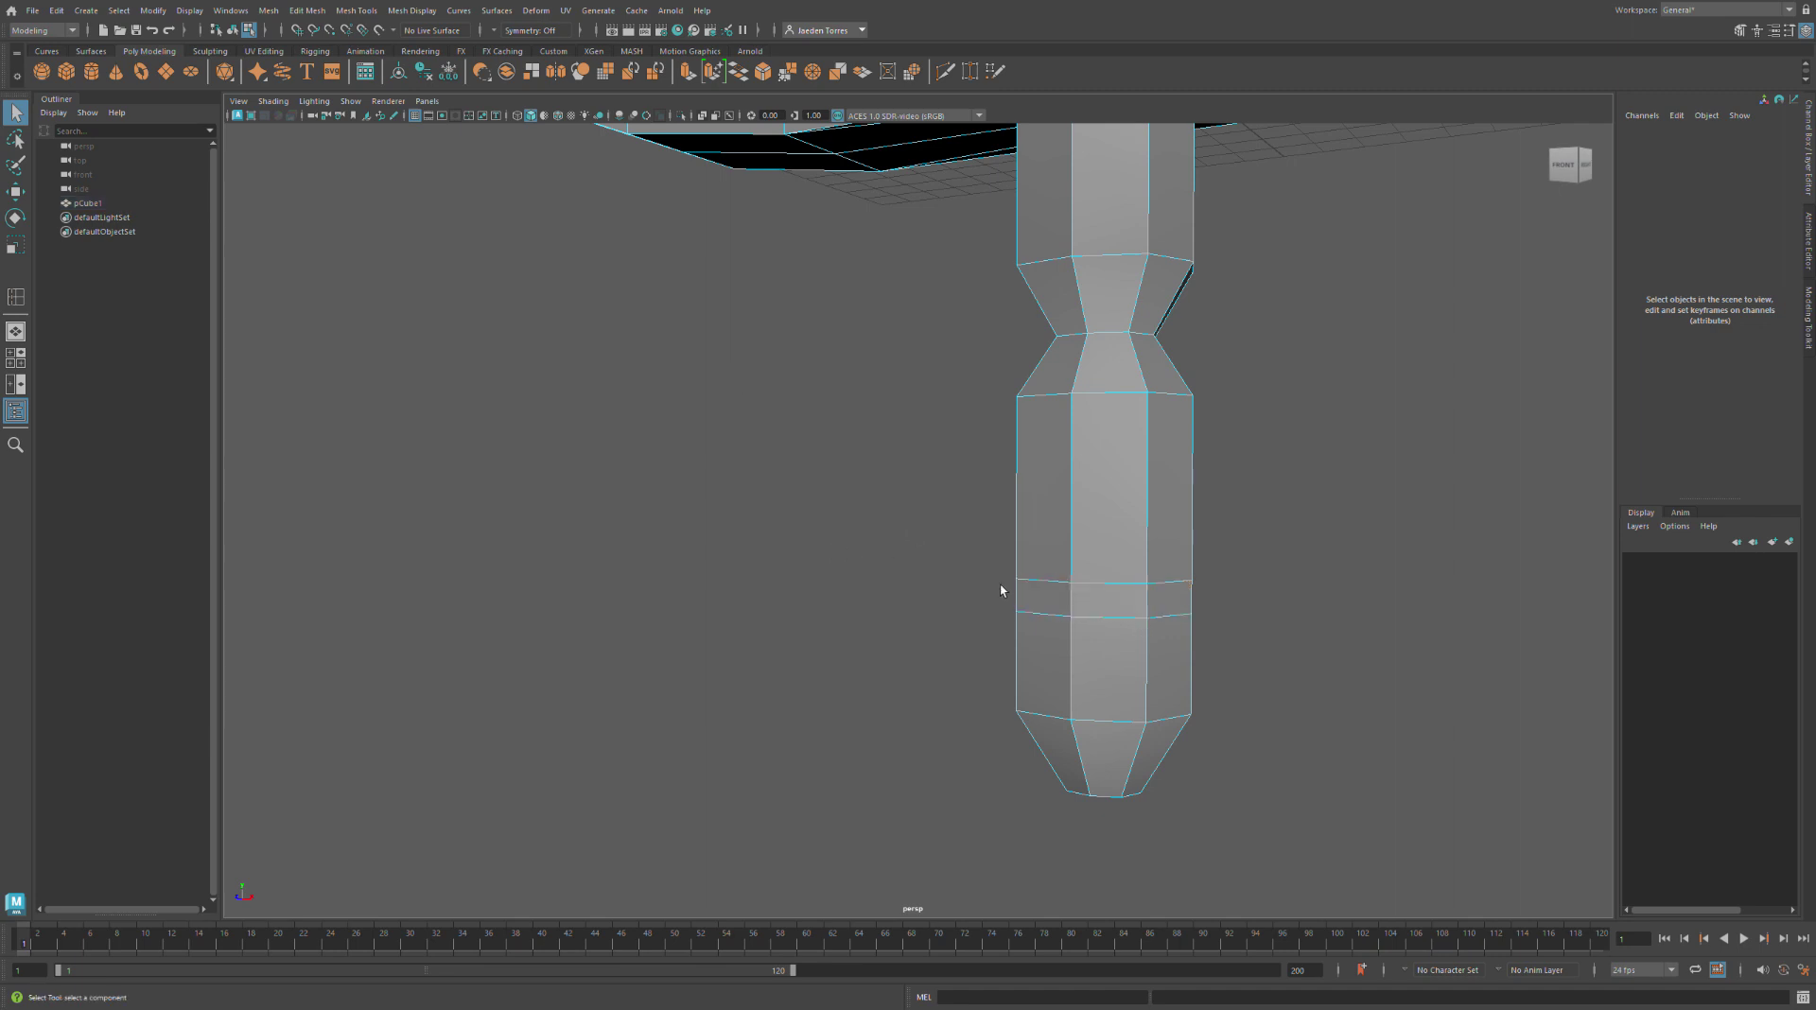
key("ctrl+z")
left_click_drag(1126, 607, 1034, 613, "alt")
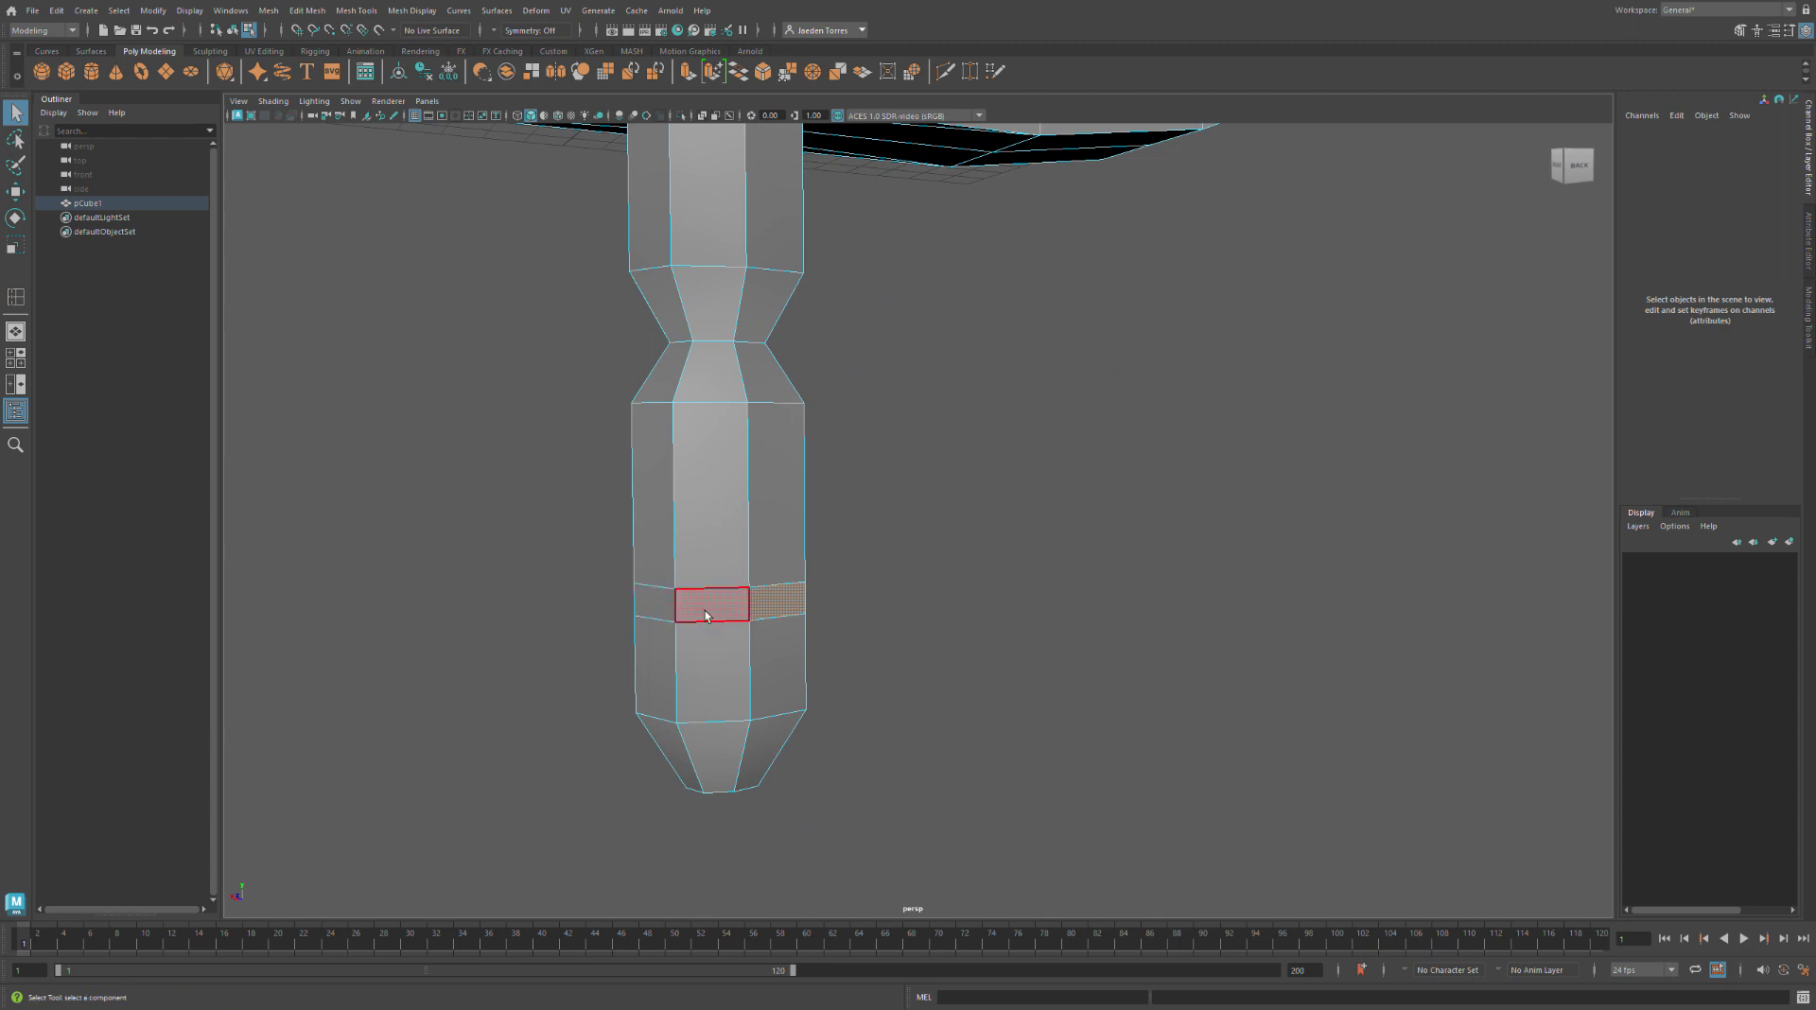
left_click_drag(704, 615, 1021, 561, "alt")
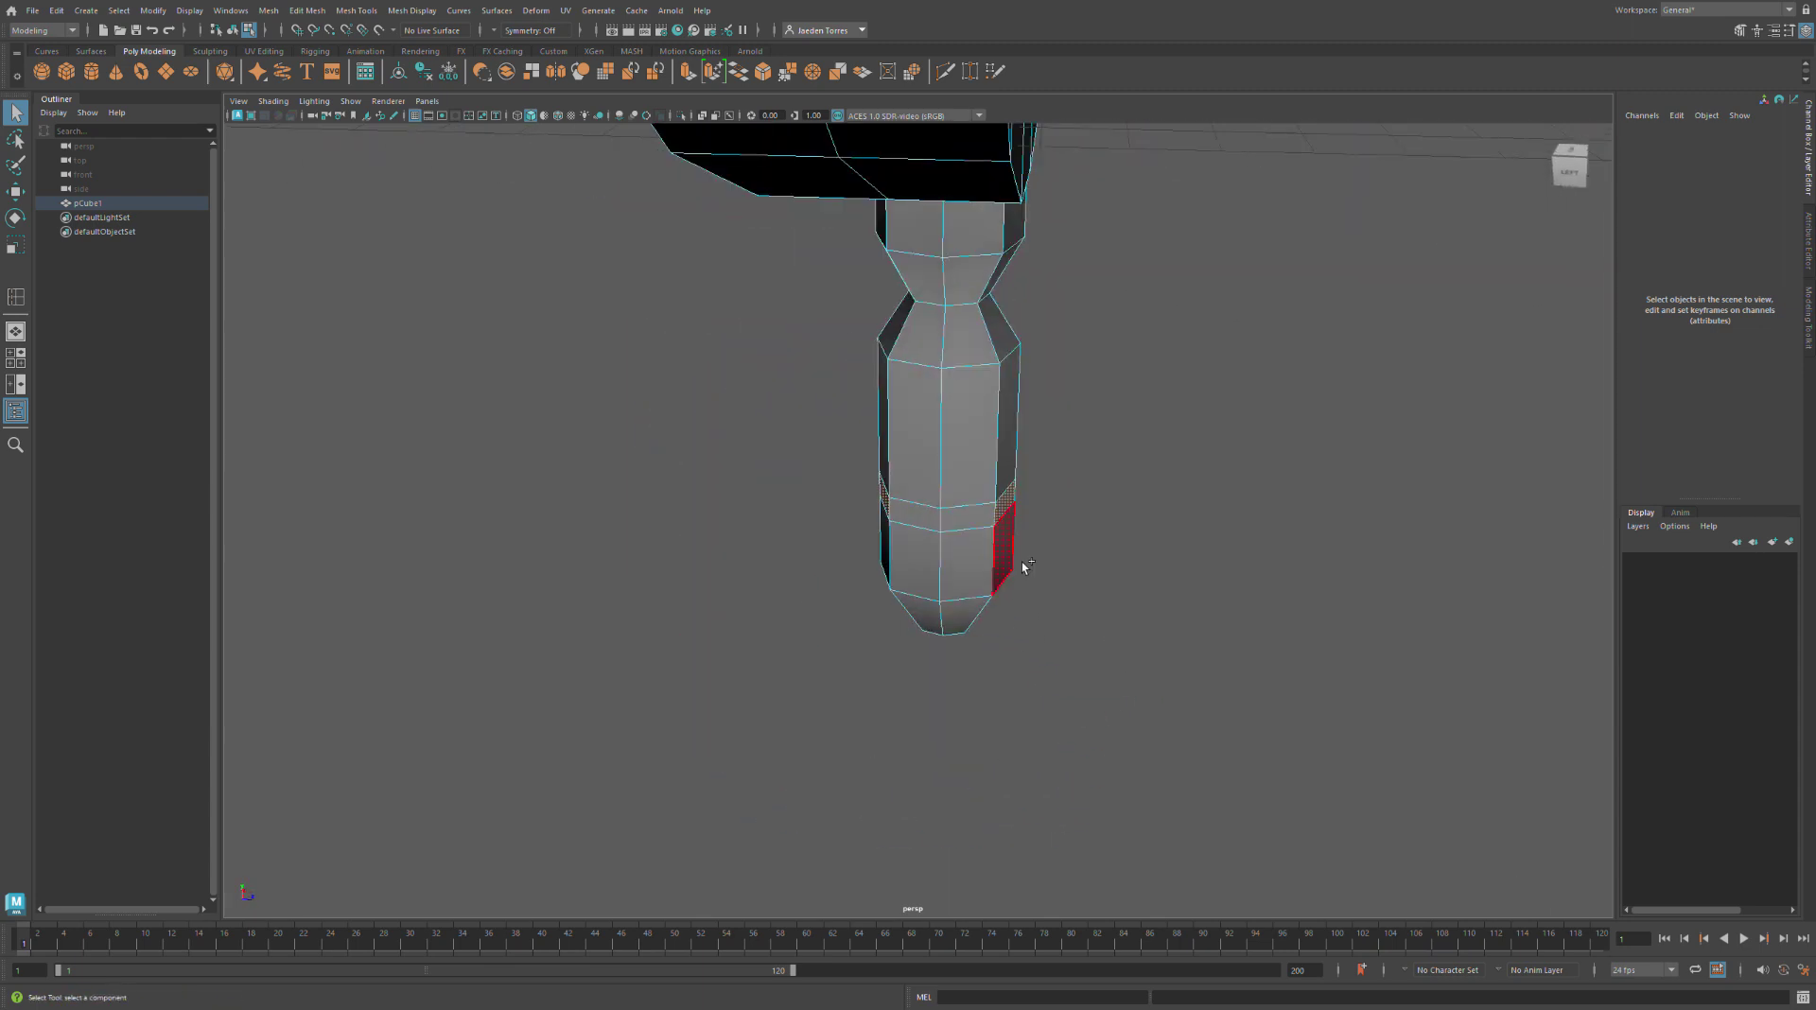
Extrude the selected face ring outward with a Local Translate Z of 2 and an Offset of 0.3
key("ctrl+e")
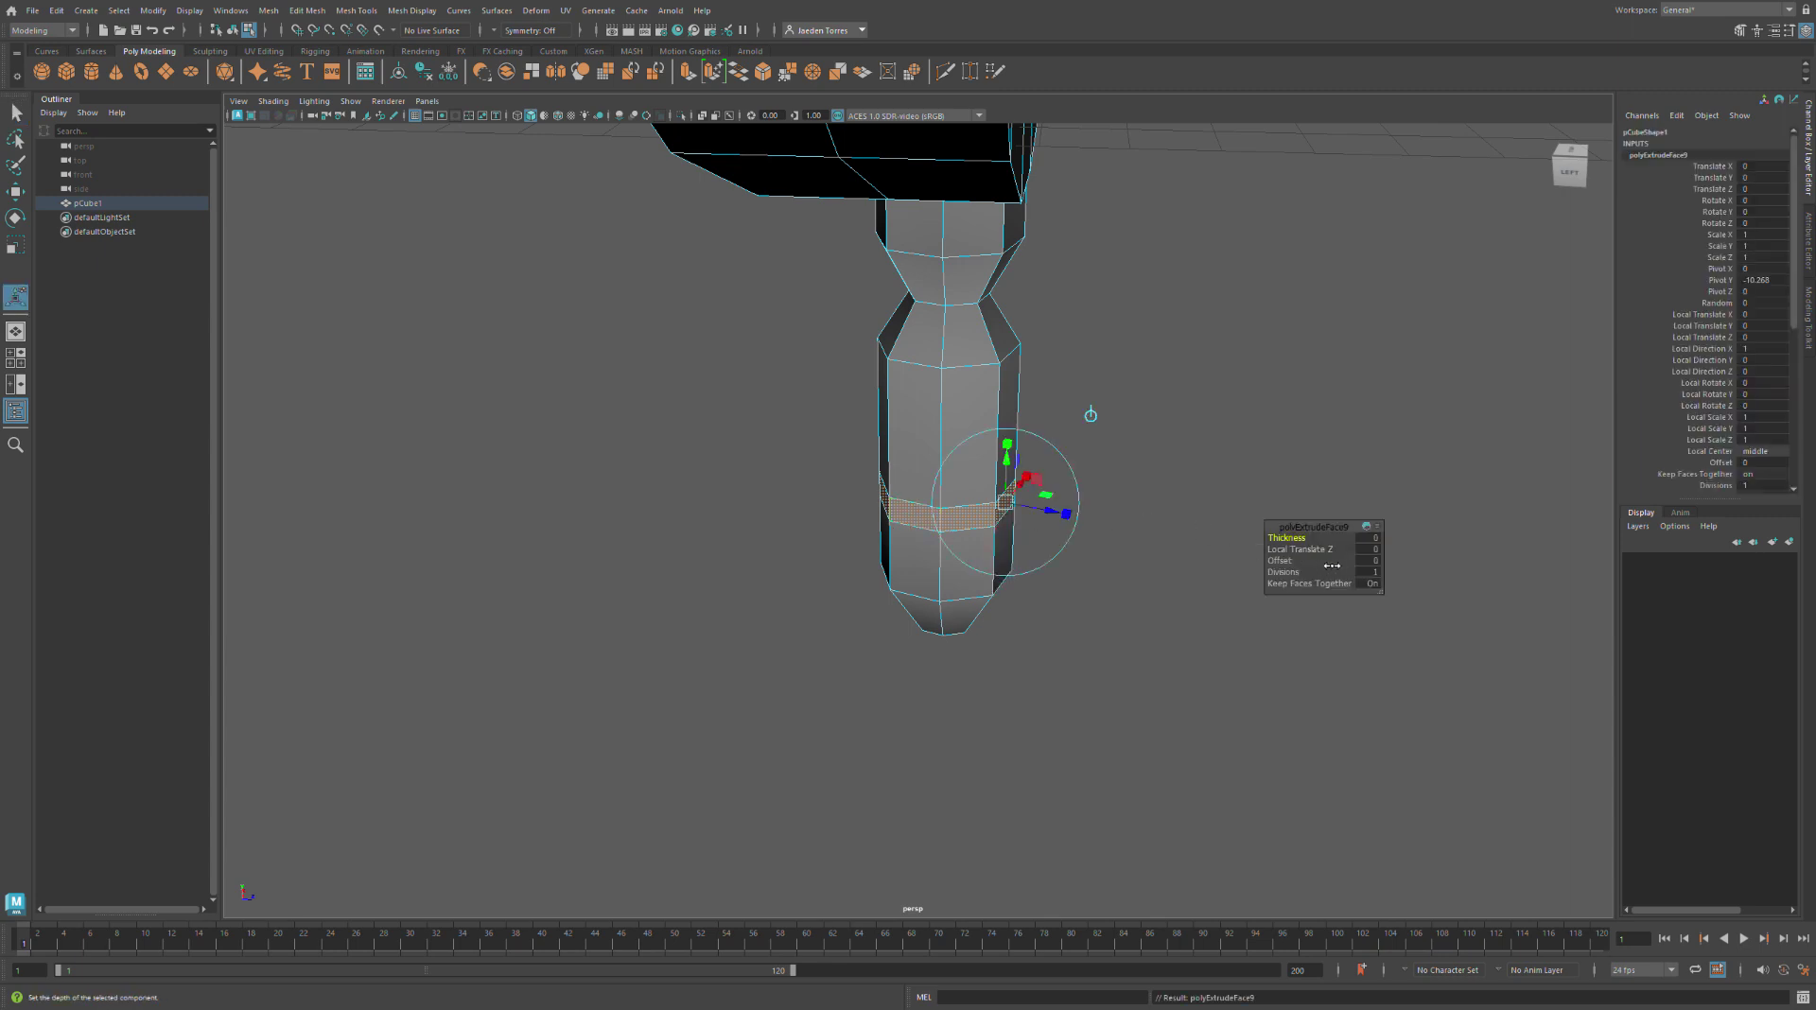
left_click(1371, 551)
type("2")
key("Tab")
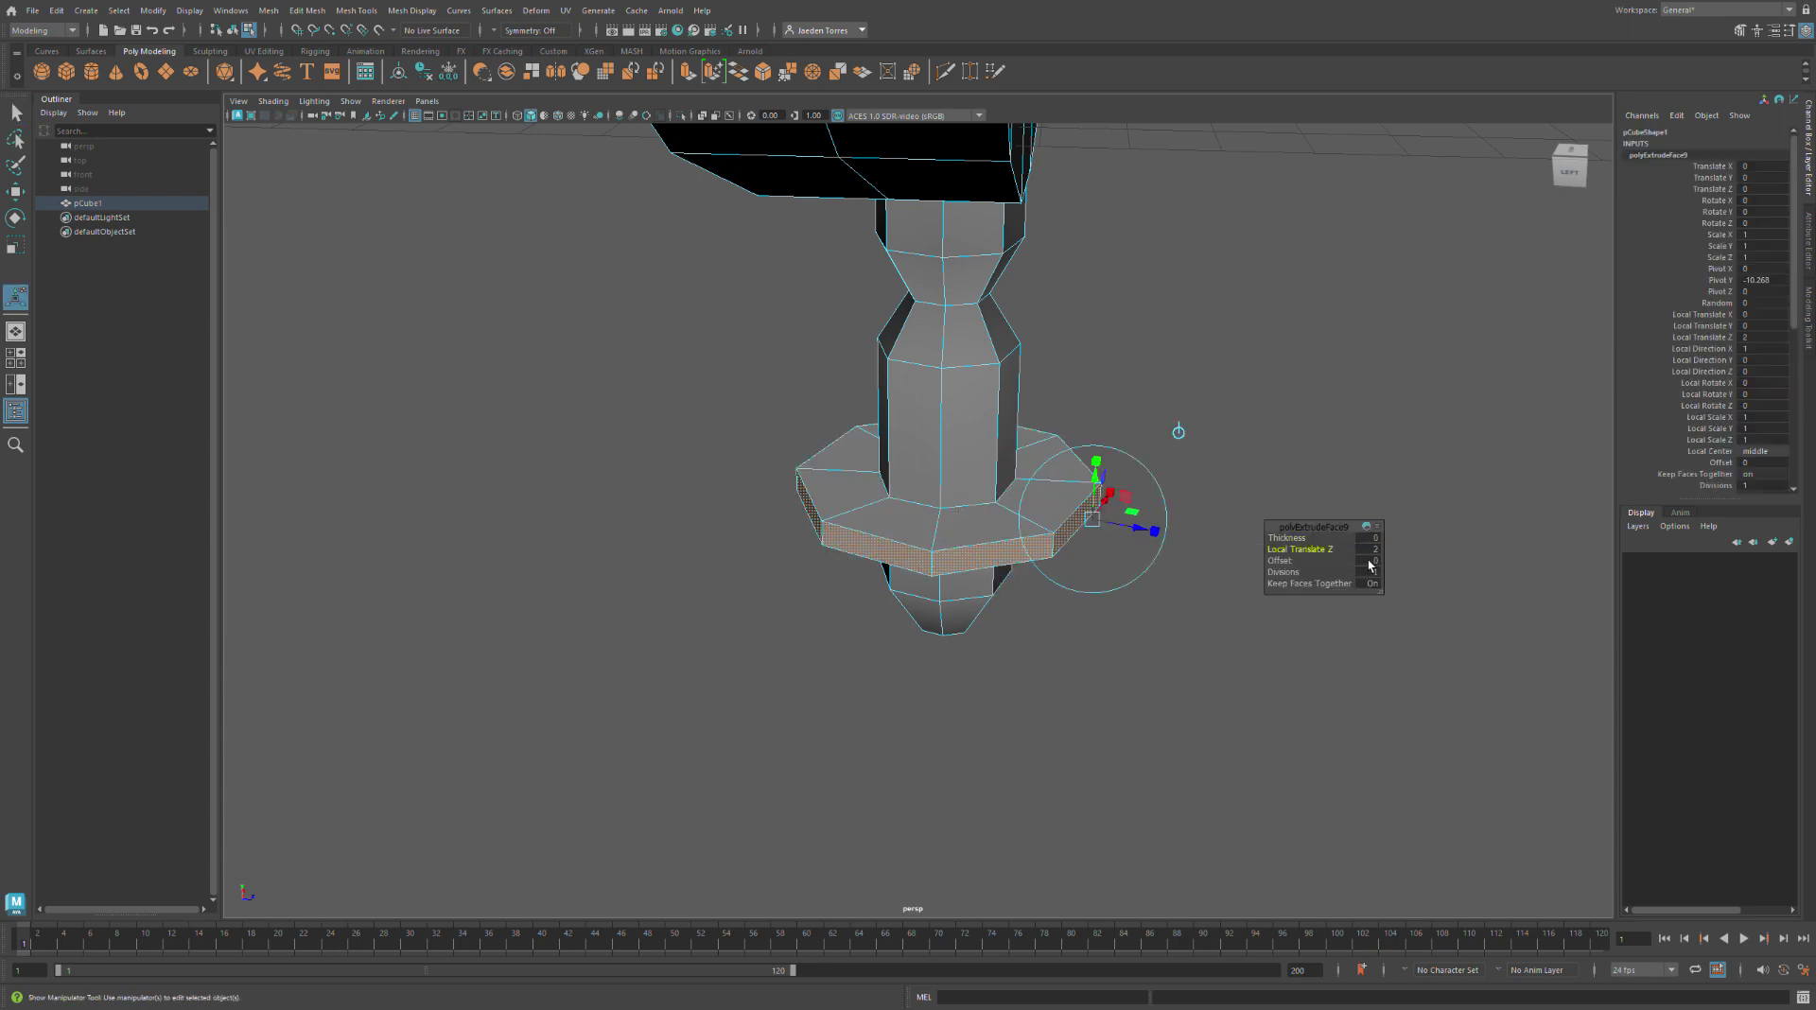
type("0.3")
key("Return")
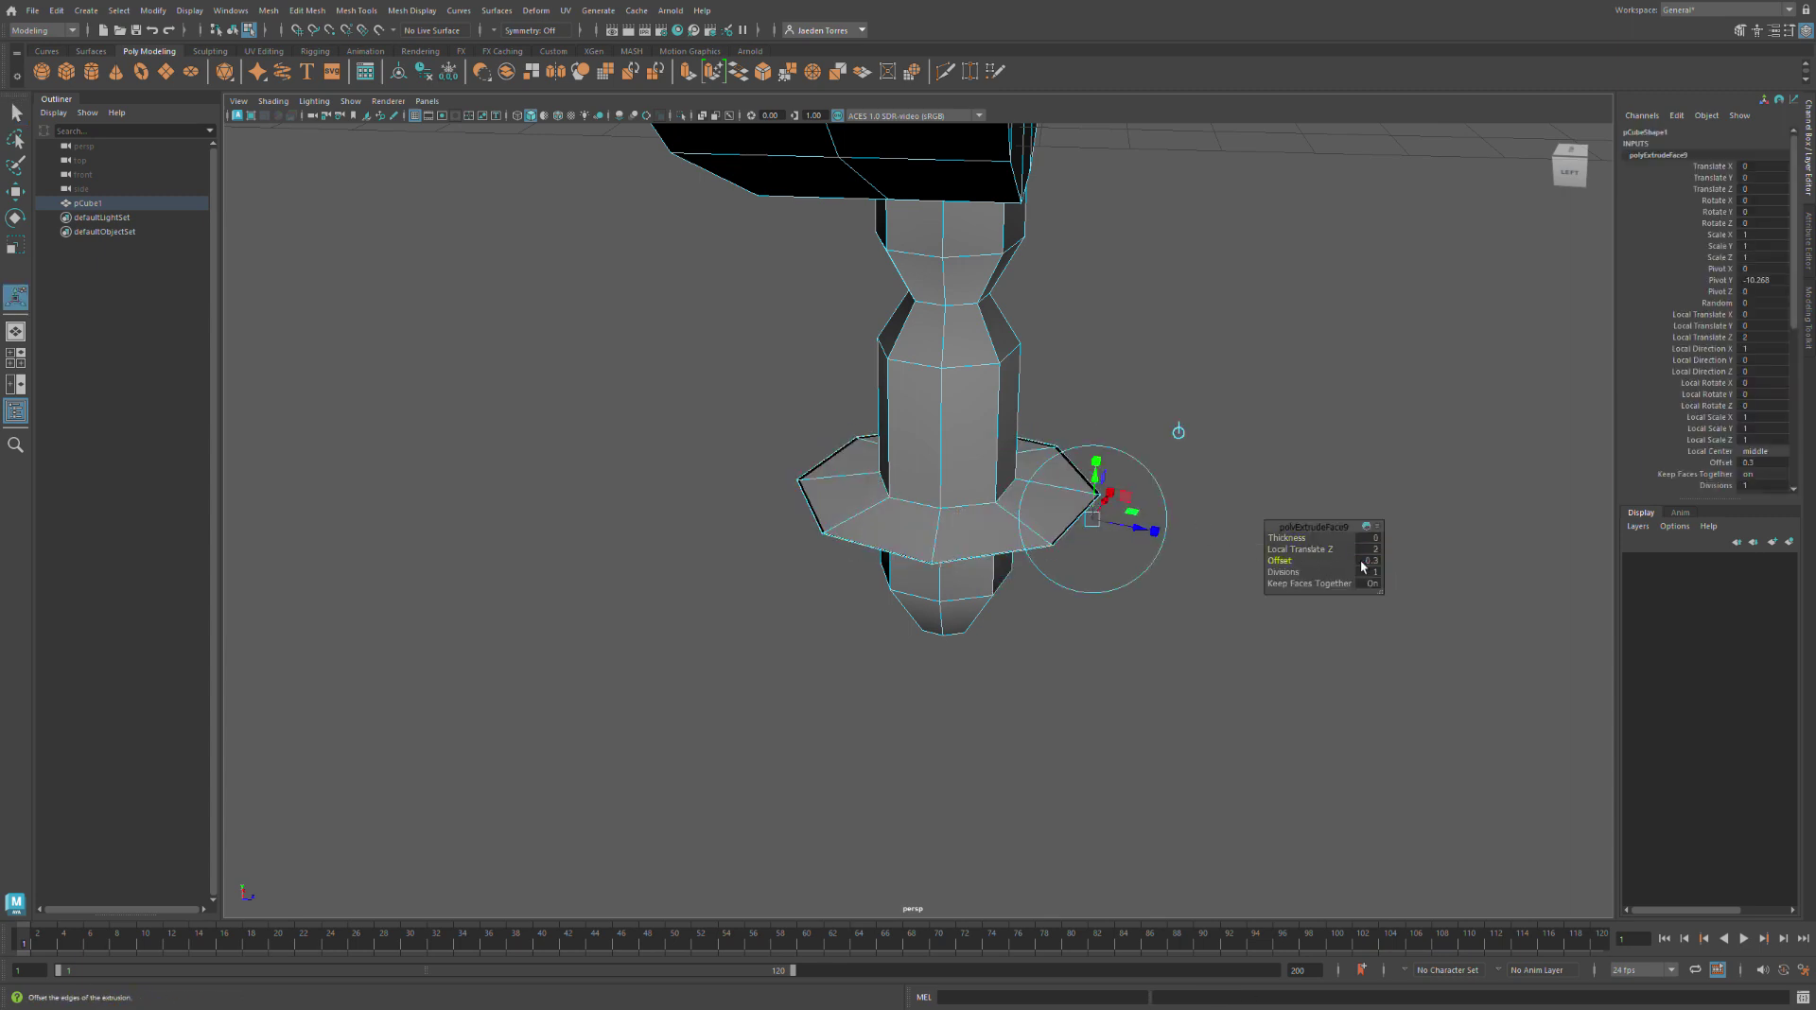
Try an extrusion Offset of 0.5 on the disc, reduce it to a narrower rim, and clear the selection
left_click_drag(1123, 548, 1126, 508, "alt")
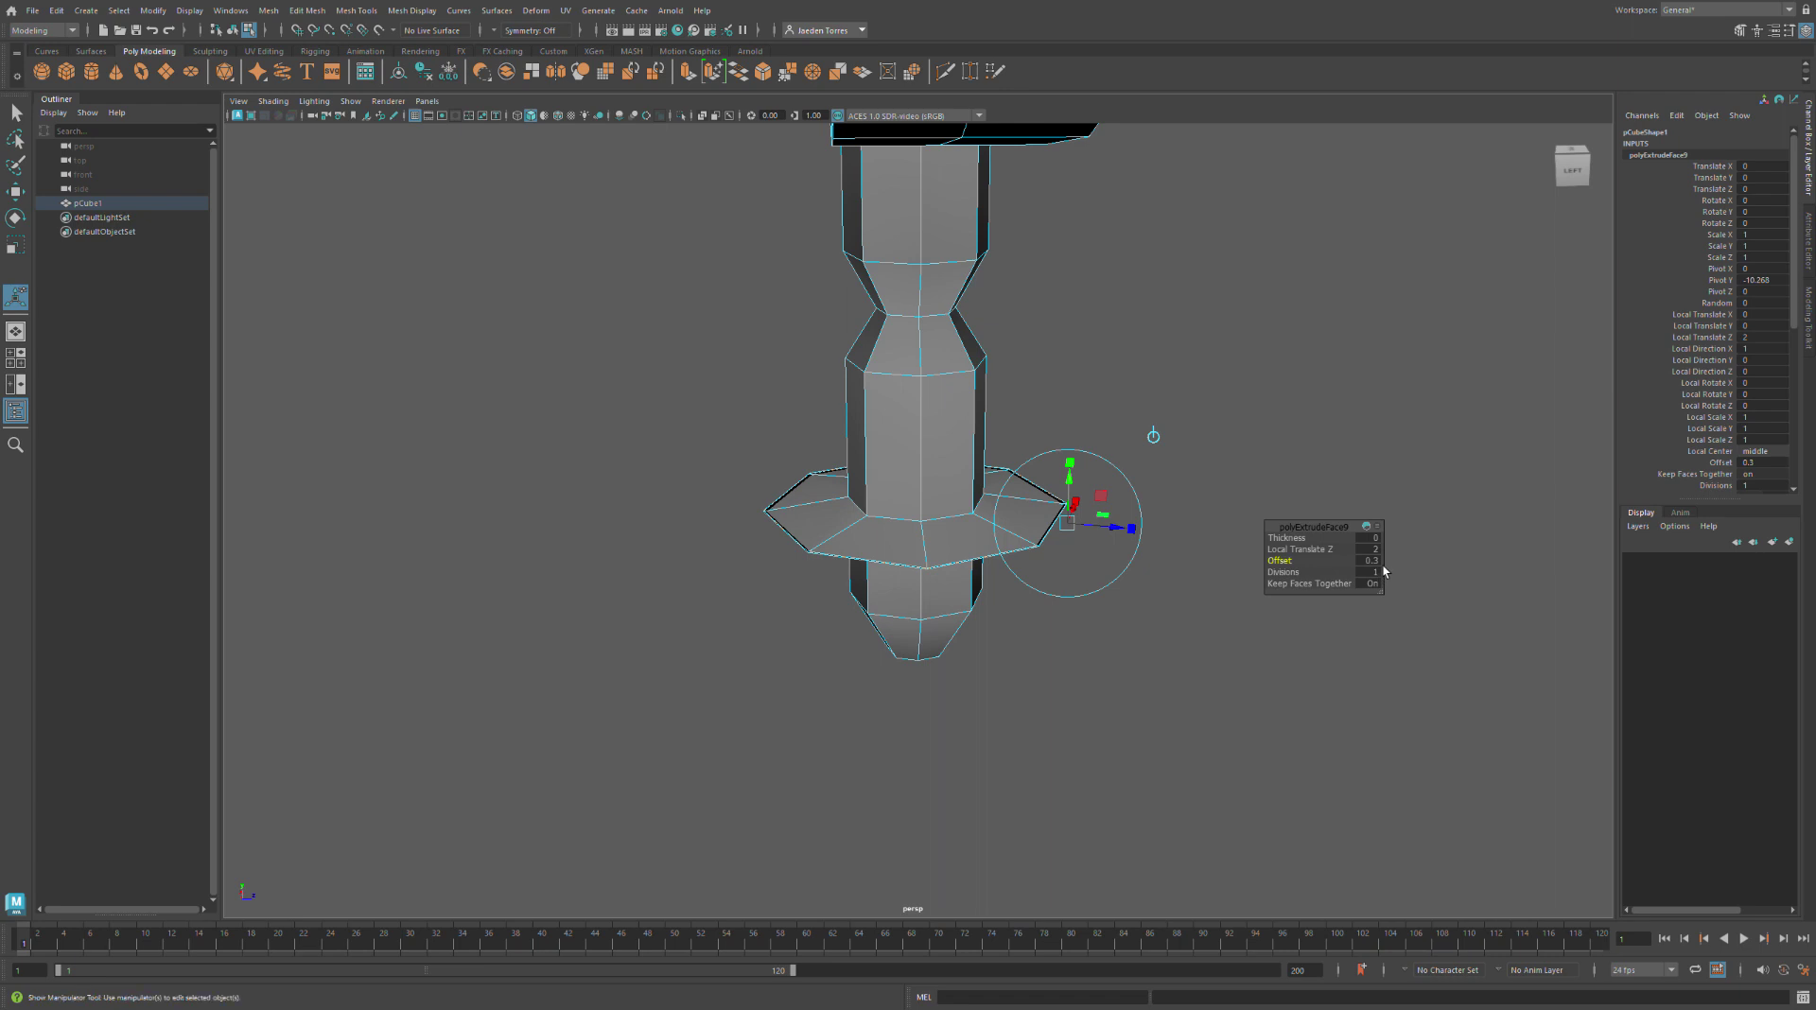
left_click(1369, 560)
type("0.5")
key("Return")
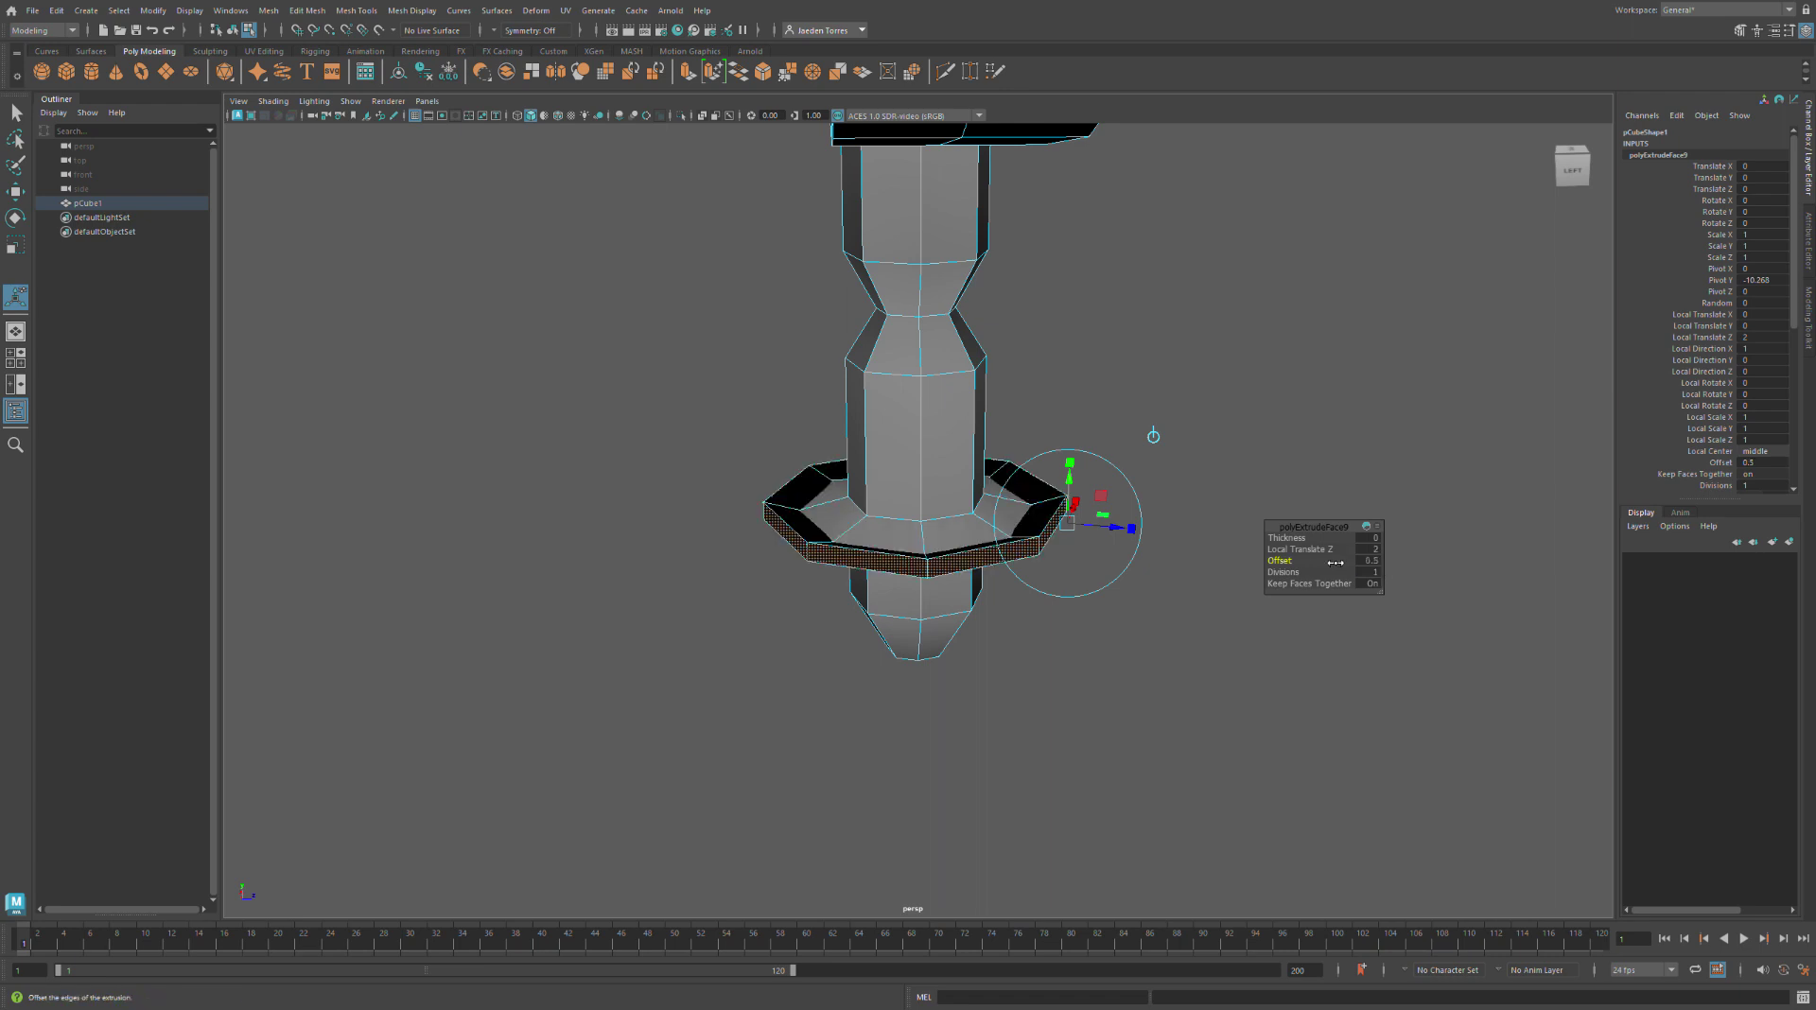
left_click(1370, 560)
type("0")
key("Return")
left_click(1262, 449)
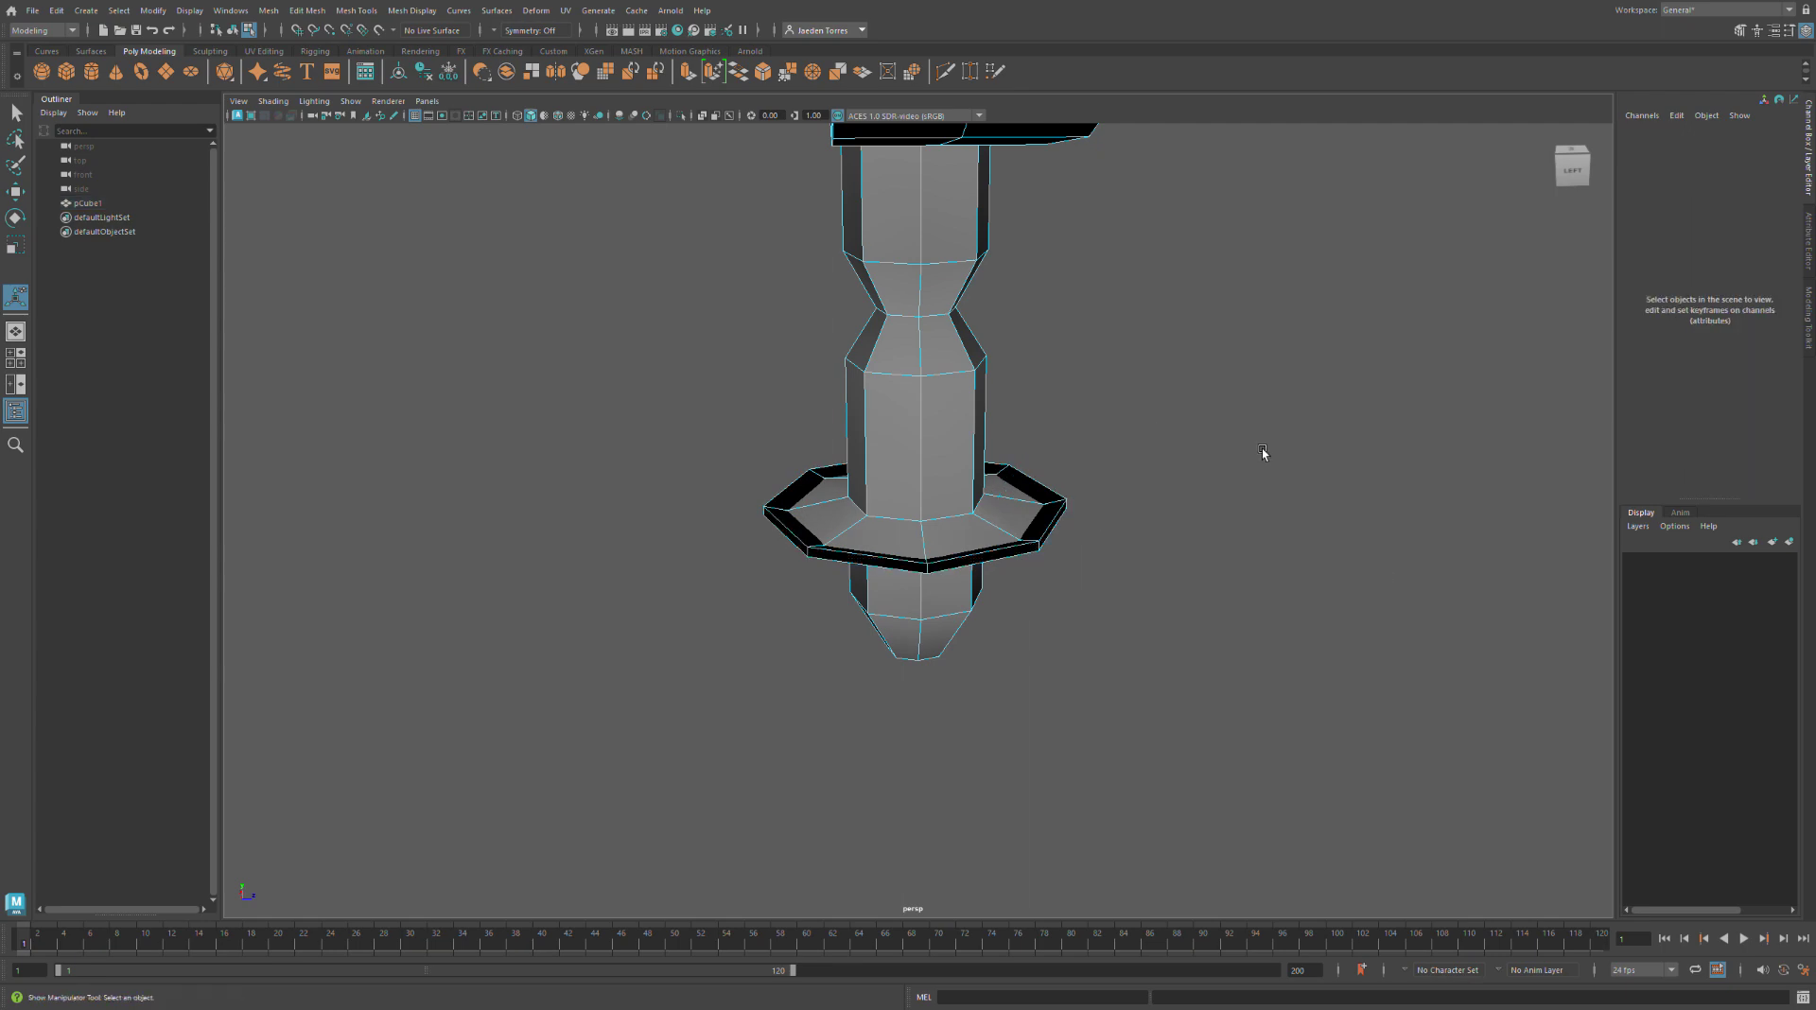
Return to object mode and examine the whole sword's shape from several angles
left_click_drag(1262, 448, 1249, 339, "alt")
middle_click_drag(1249, 340, 1313, 673, "alt")
scroll(1314, 664, "down", 4)
left_click_drag(1314, 661, 1314, 625, "alt")
middle_click_drag(1315, 625, 1142, 594, "alt")
left_click(415, 116)
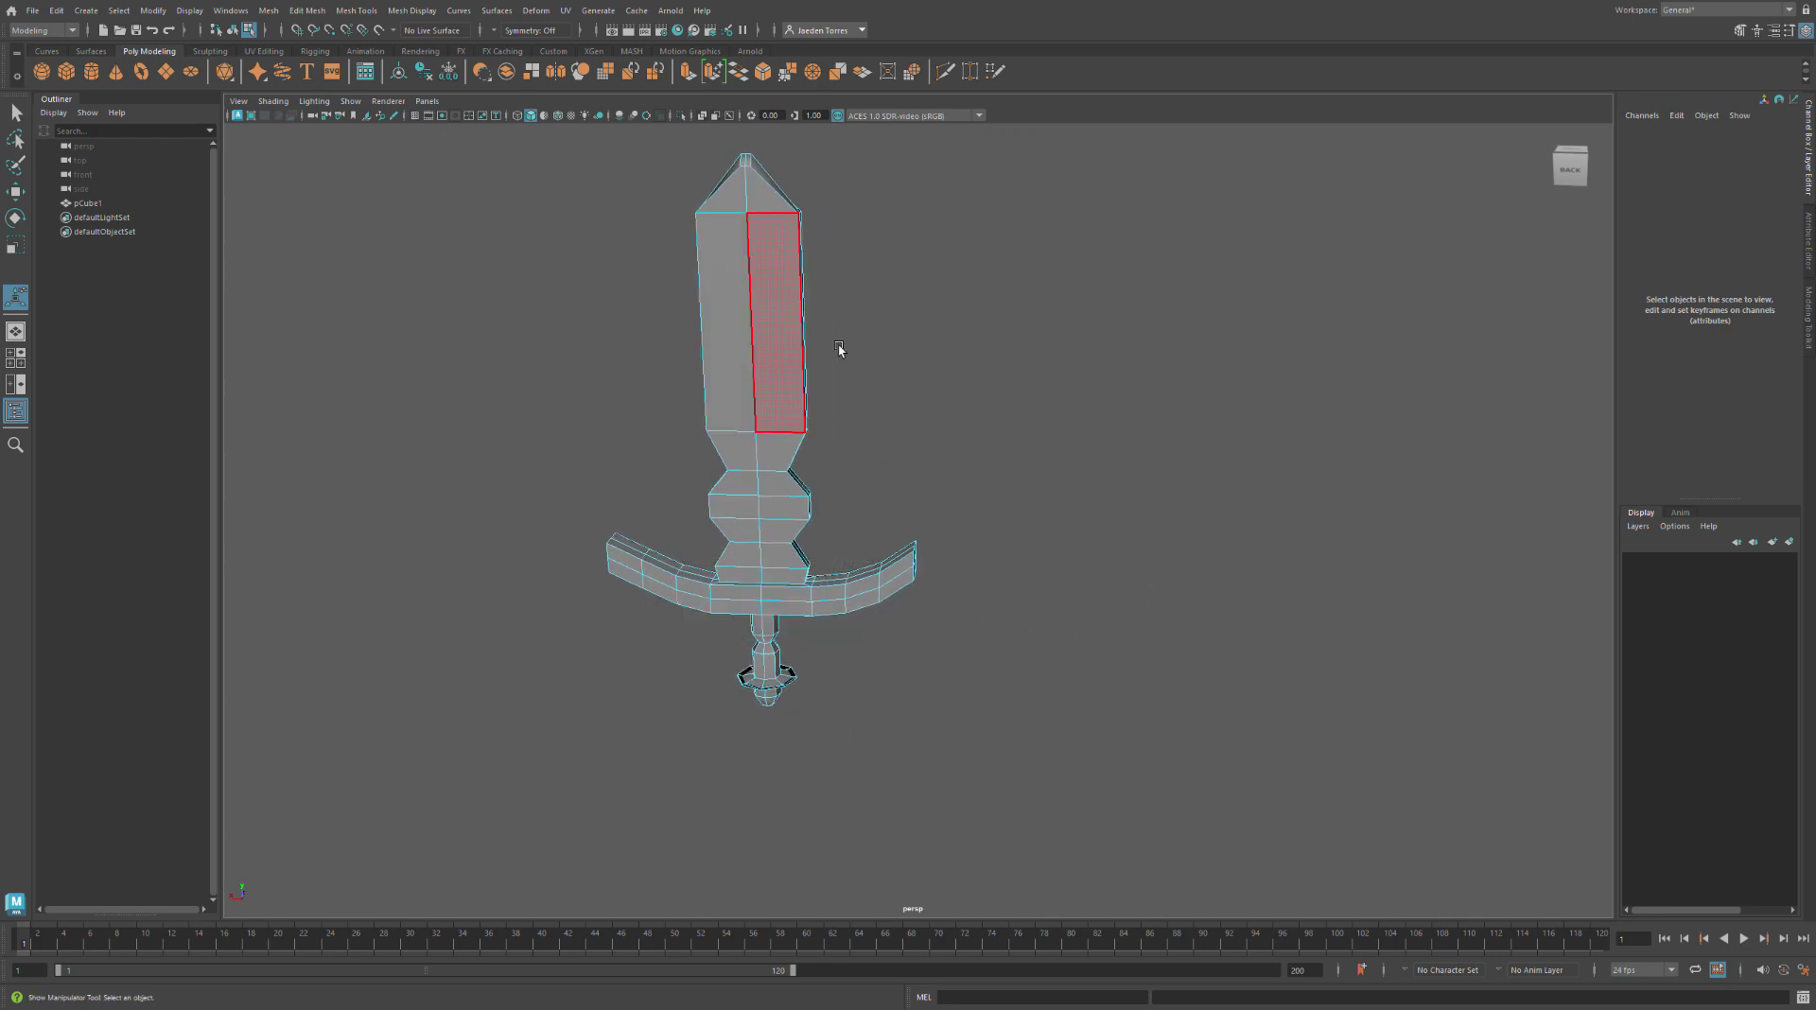
right_click_drag(531, 238, 575, 232)
left_click(570, 263)
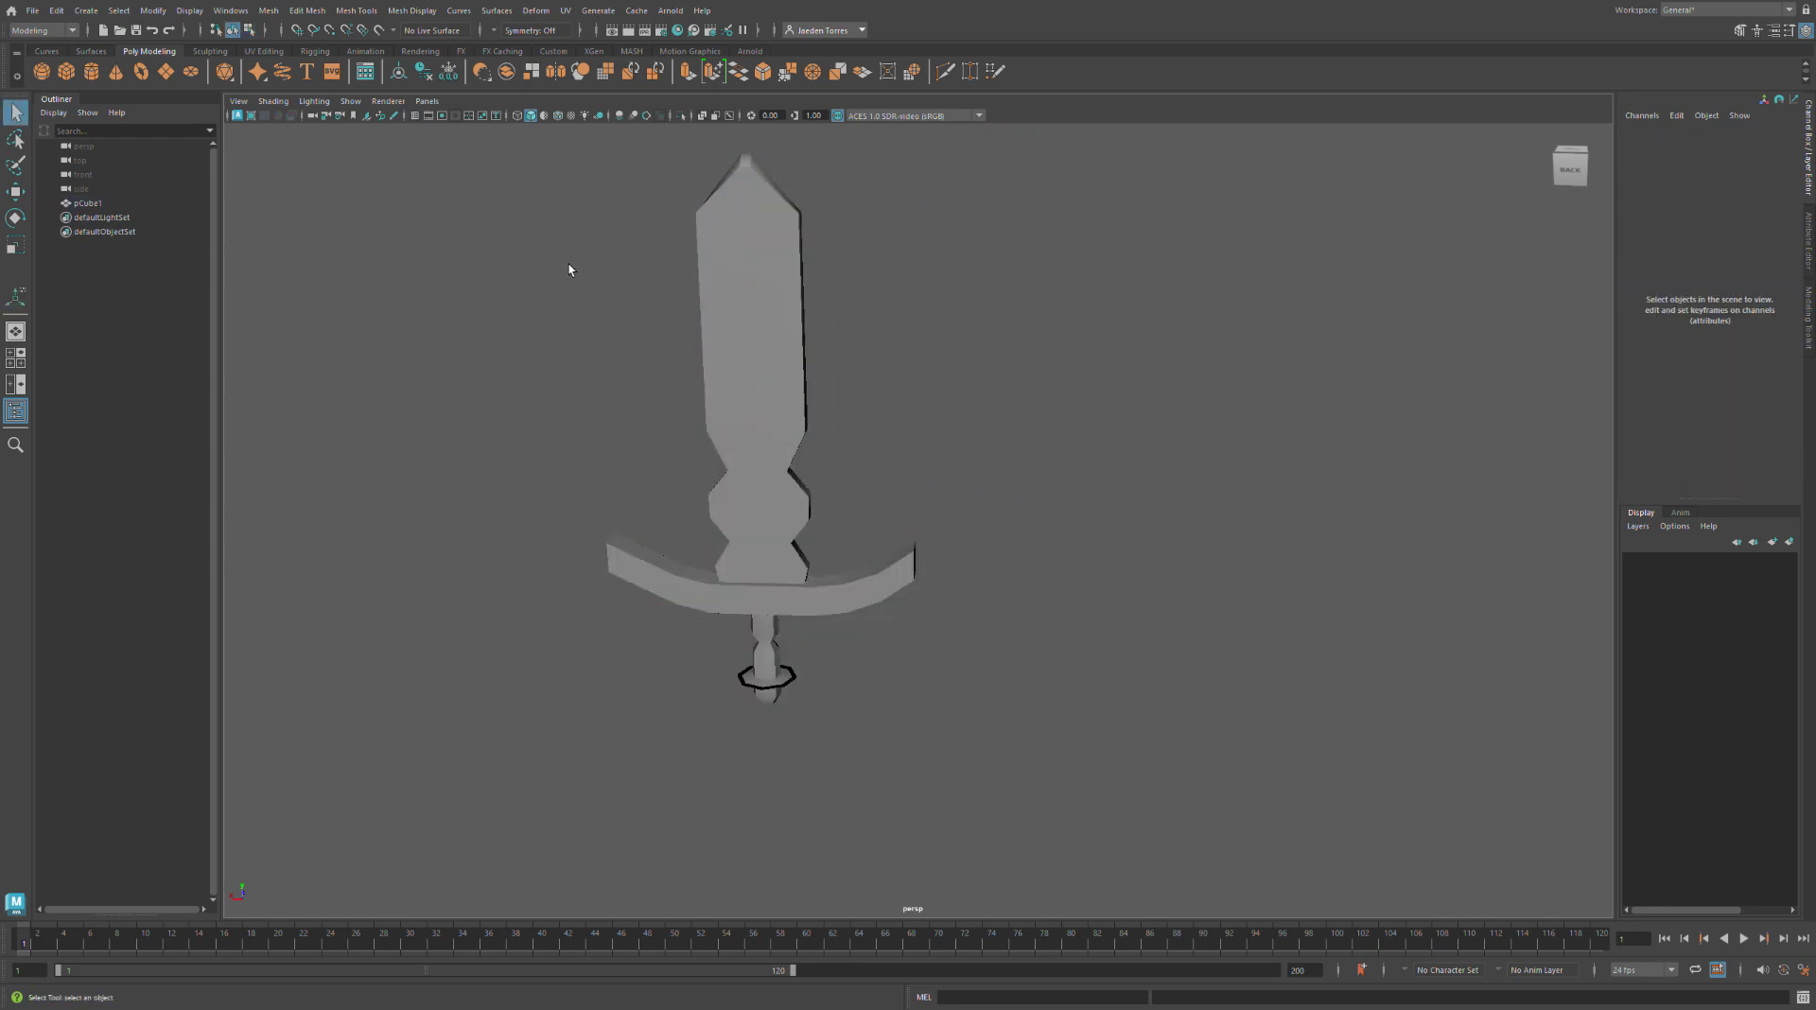
middle_click_drag(571, 265, 696, 254, "alt")
left_click_drag(830, 332, 907, 327, "alt")
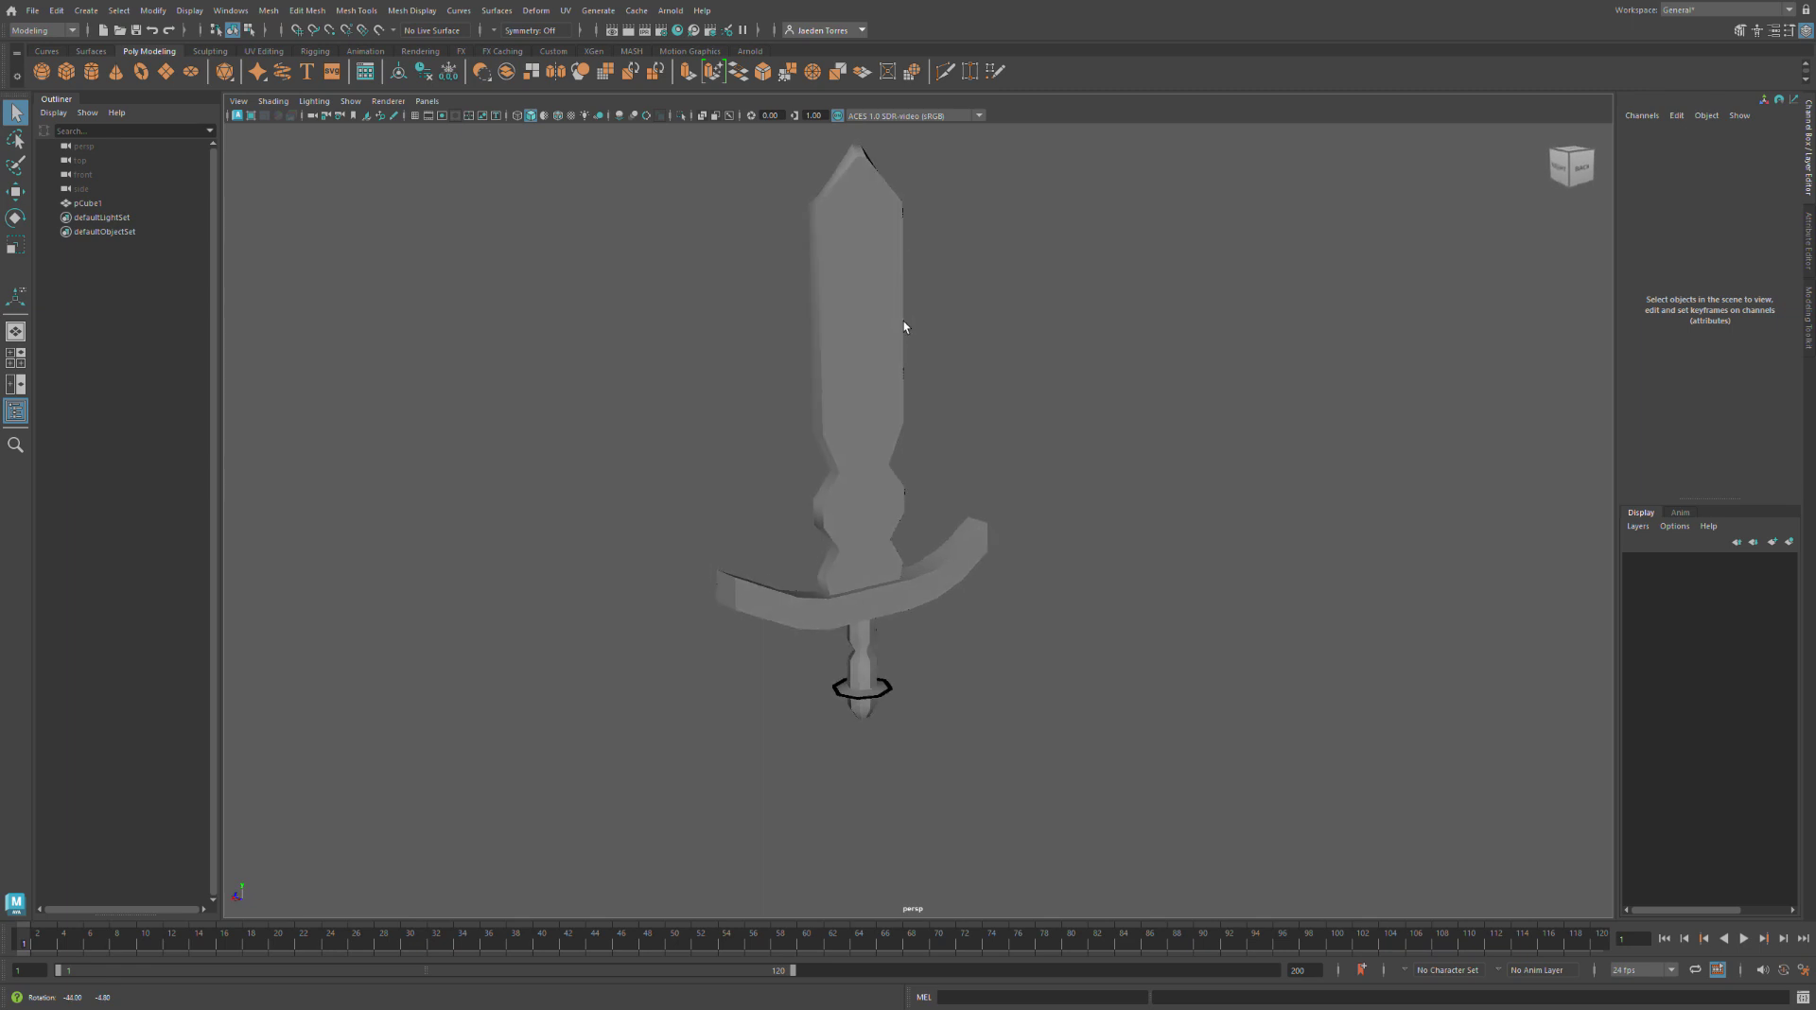